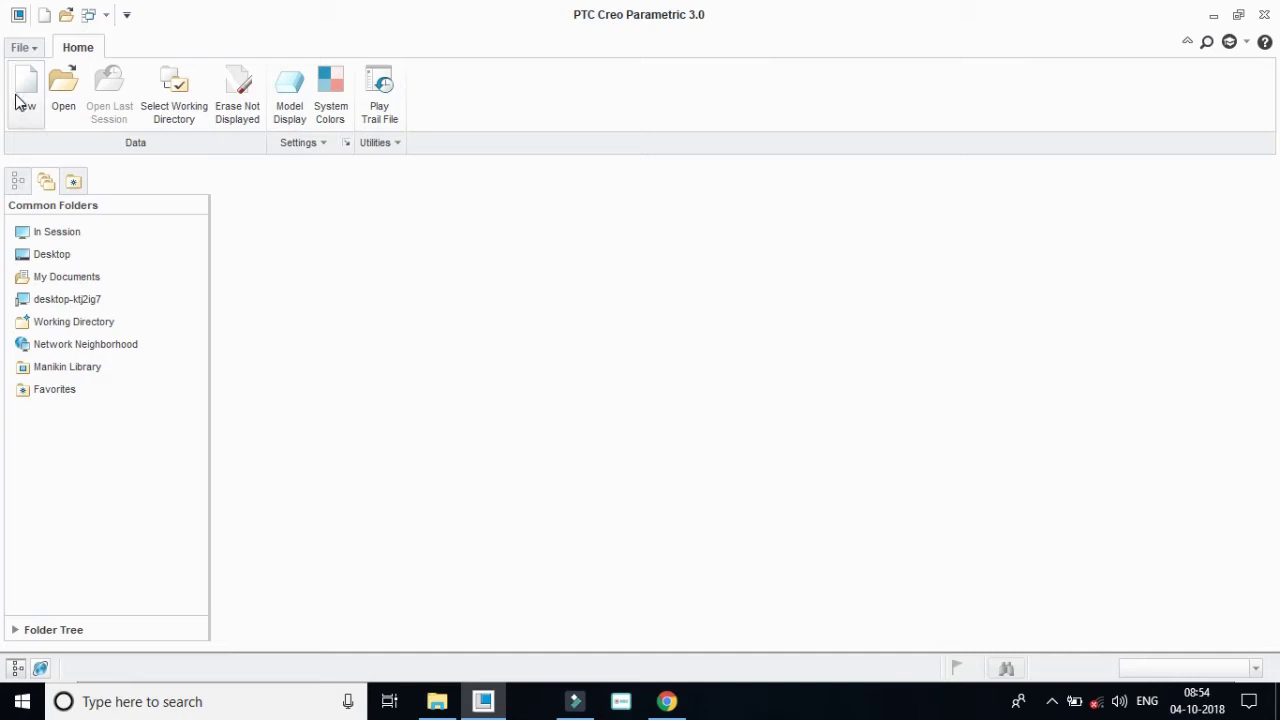
Start a new file of type Part, sub-type Solid, and clear its default name.
left_click(25, 95)
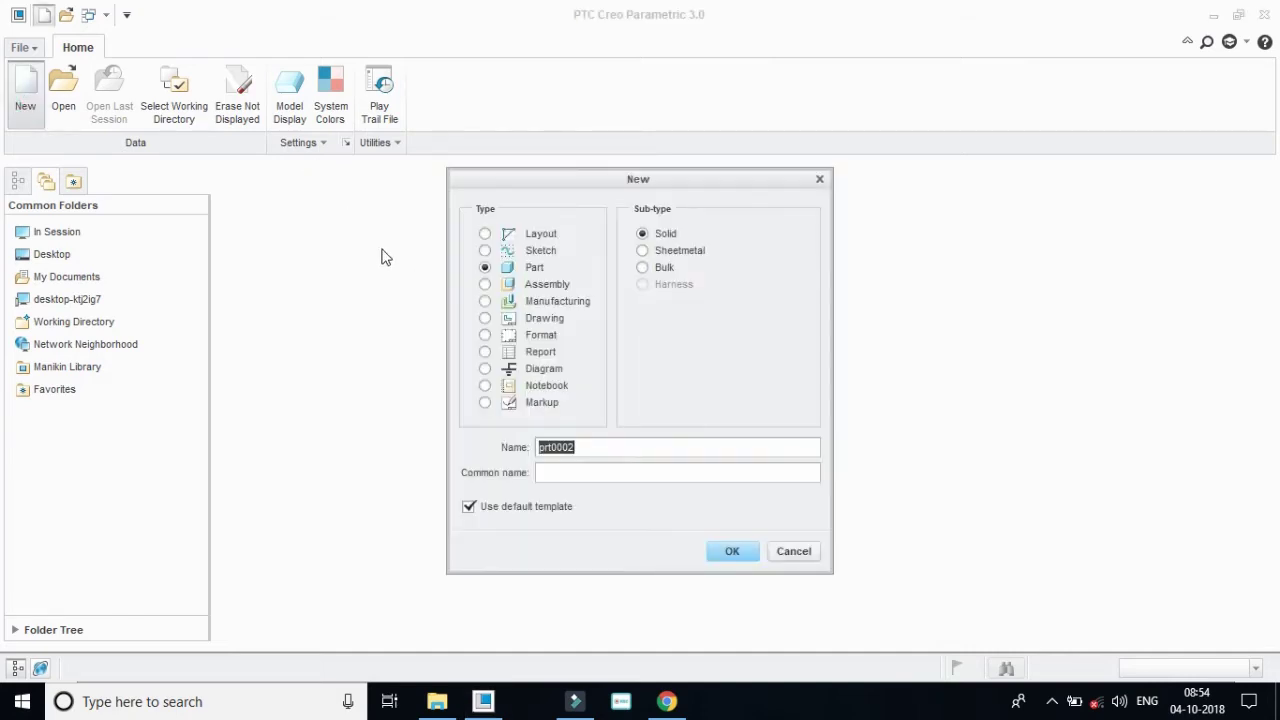
left_click(519, 272)
double_click(605, 449)
type("S")
key("BackSpace")
key("BackSpace")
key("BackSpace")
key("BackSpace")
key("BackSpace")
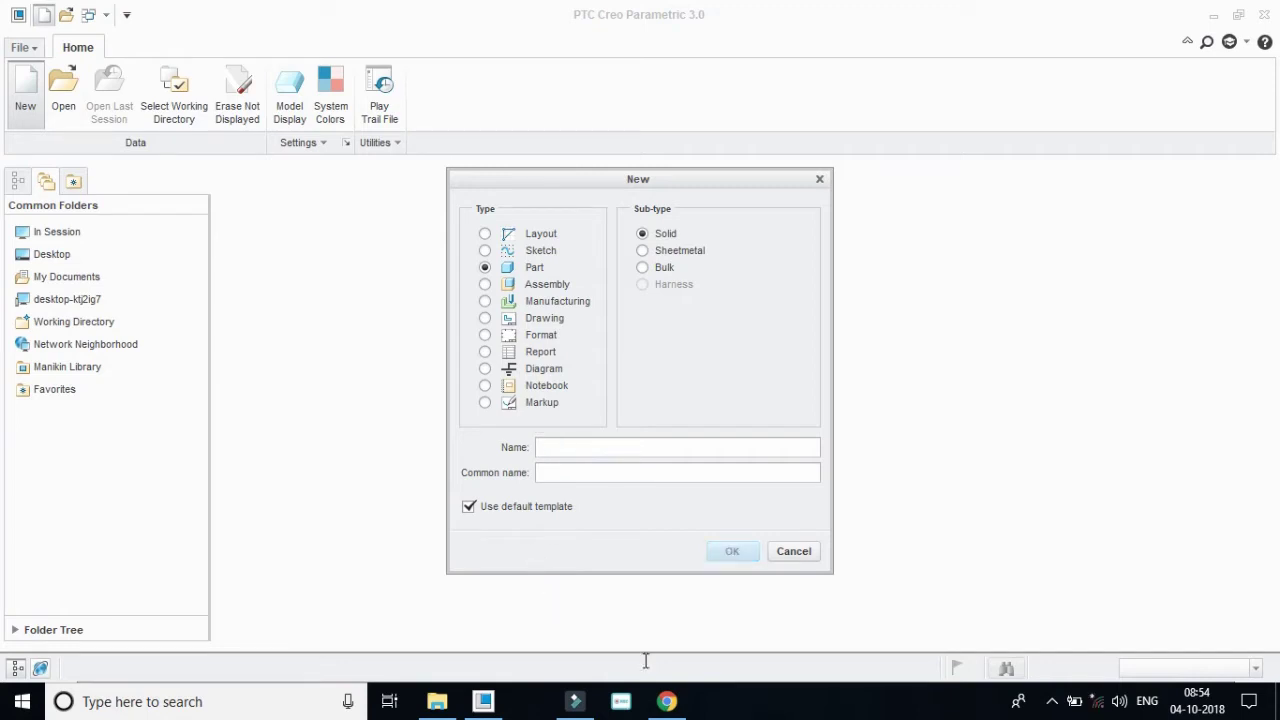
Switch to Chrome and examine the Shock Assembly PDF, from the assembled and exploded figures through to the Bracket dimensions.
left_click(678, 705)
scroll(623, 491, "down", 6)
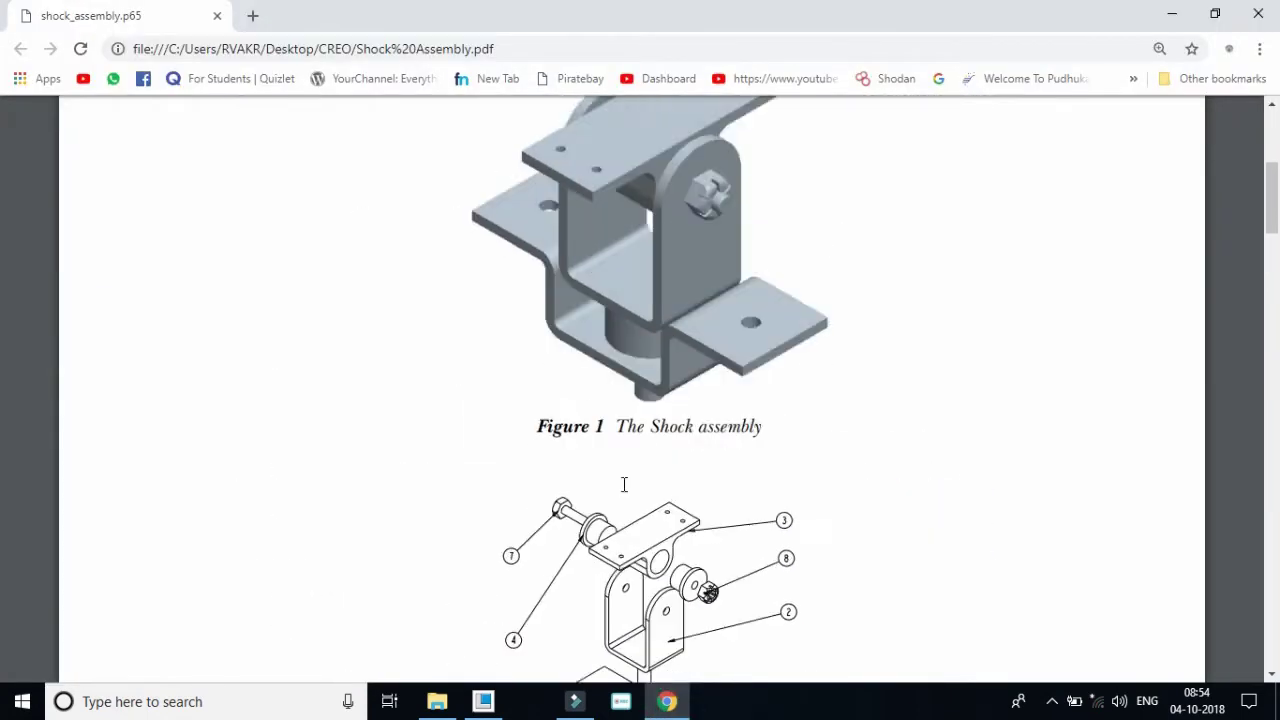
scroll(615, 490, "up", 2)
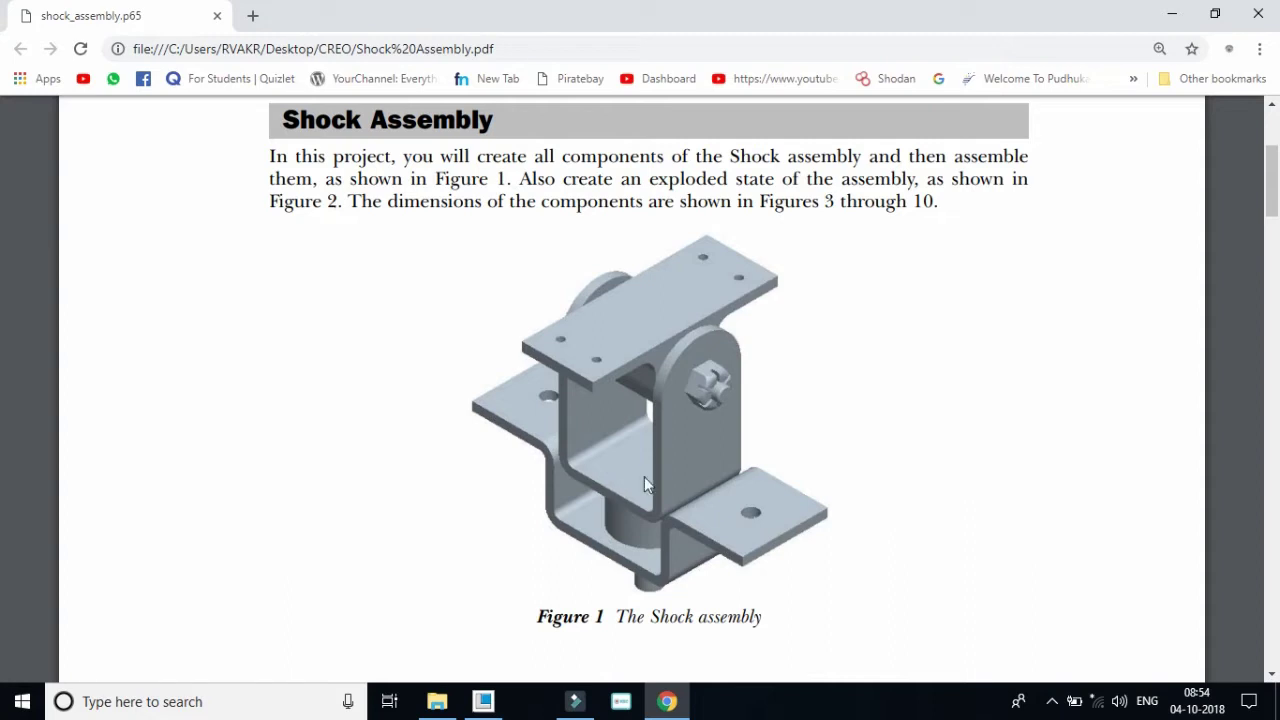
scroll(699, 486, "down", 5)
scroll(708, 404, "down", 2)
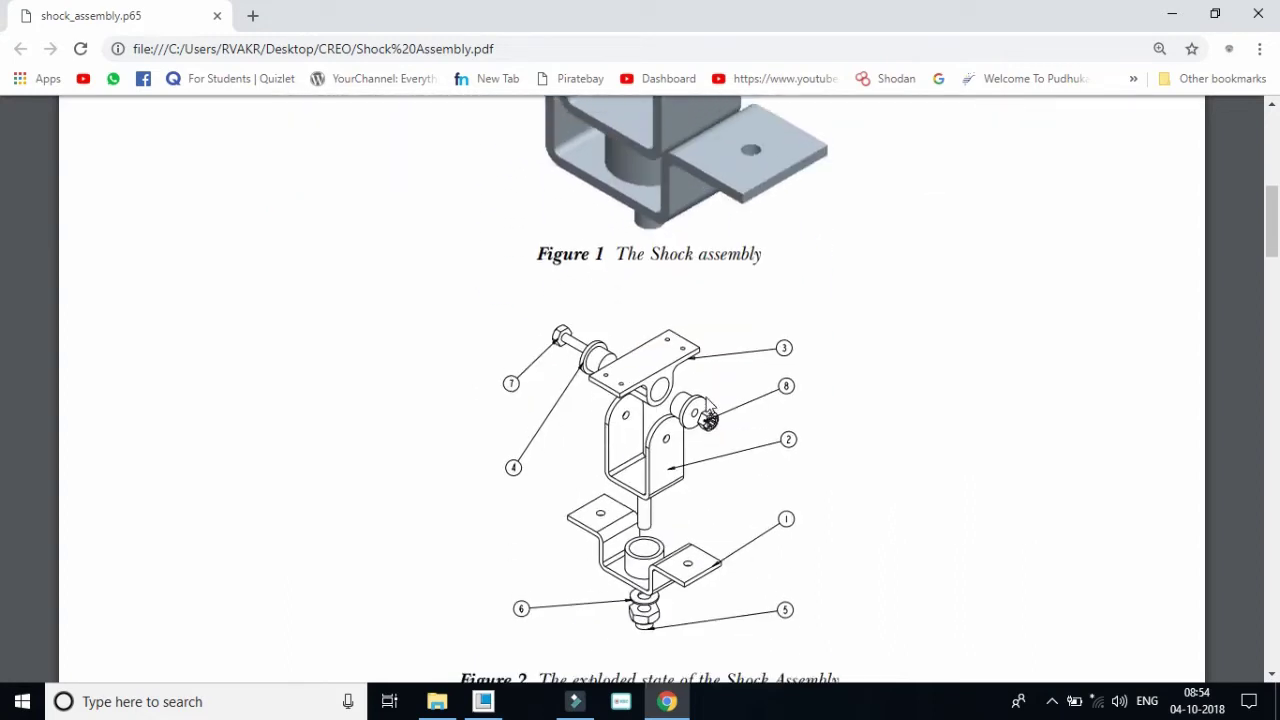
scroll(708, 390, "up", 3)
scroll(707, 385, "down", 5)
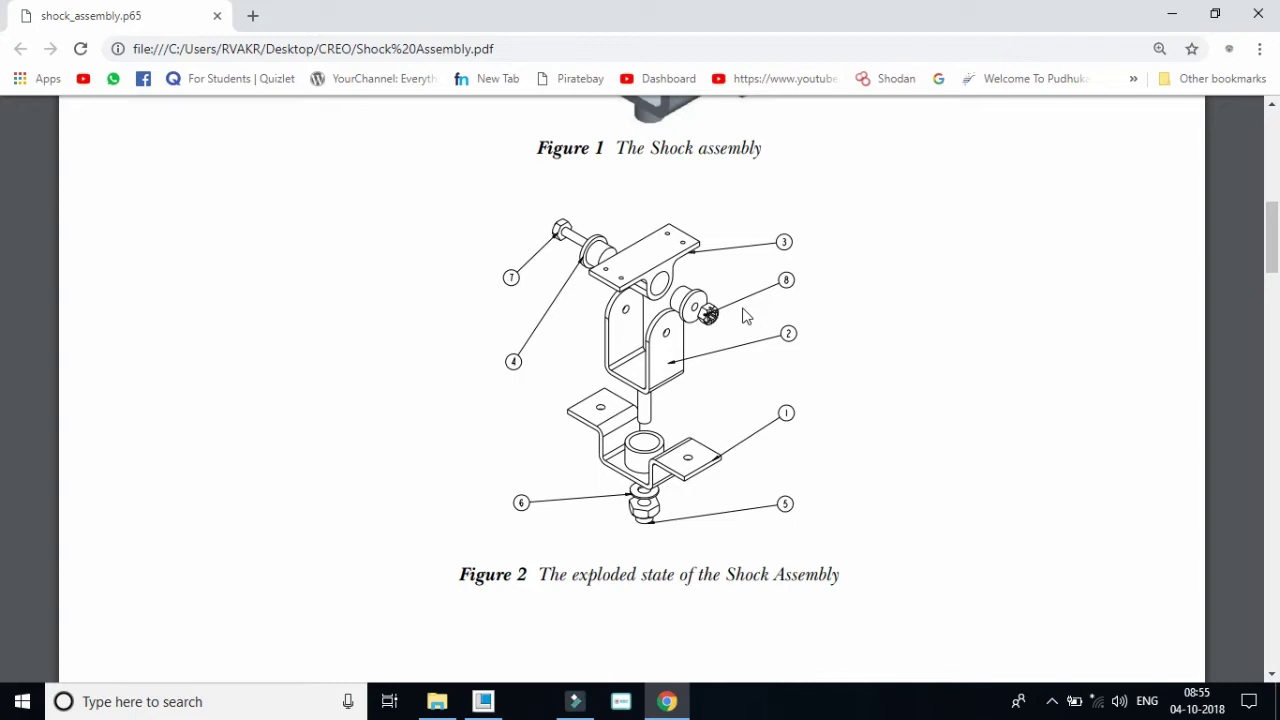
scroll(747, 324, "down", 3)
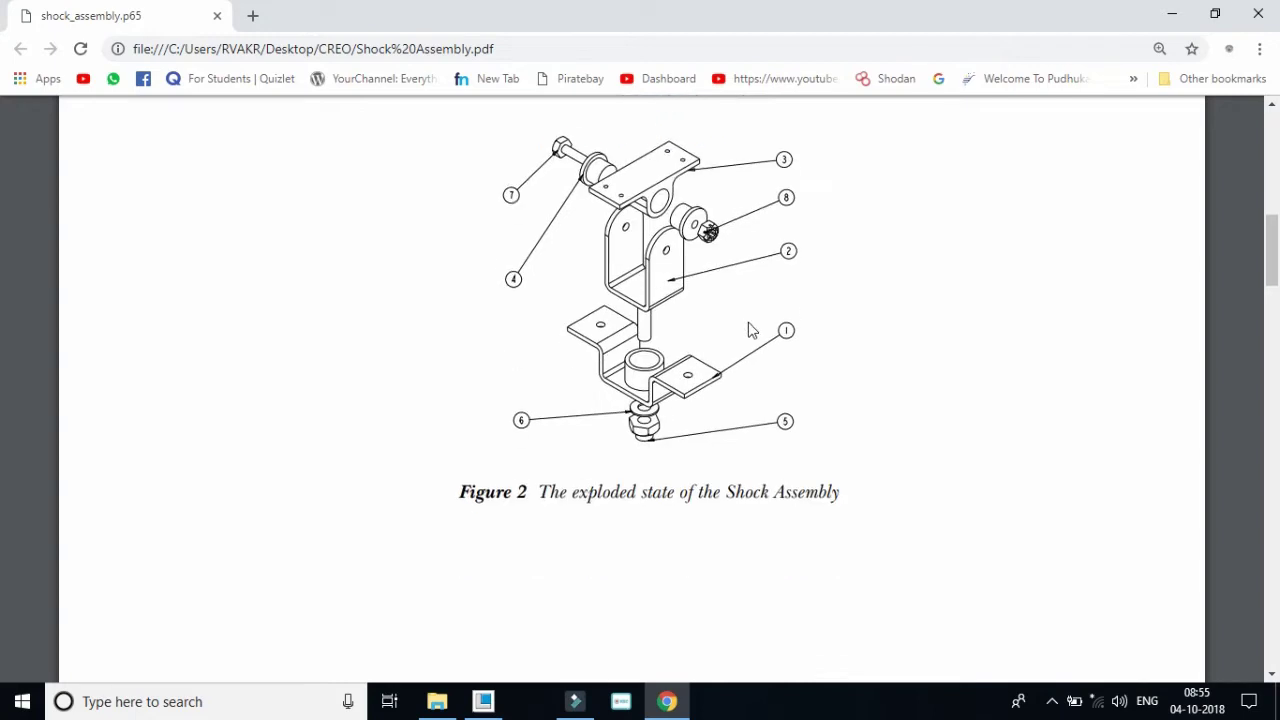
scroll(752, 335, "up", 1)
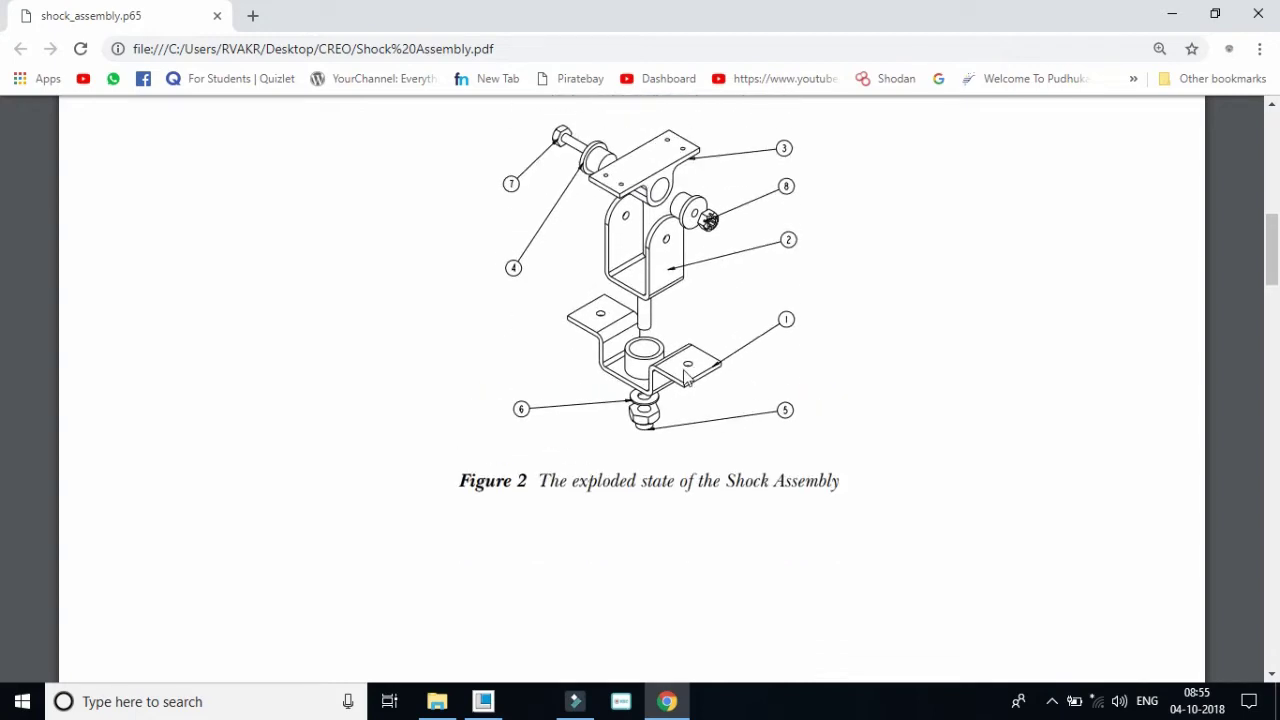
scroll(689, 375, "down", 1)
scroll(689, 375, "down", 10)
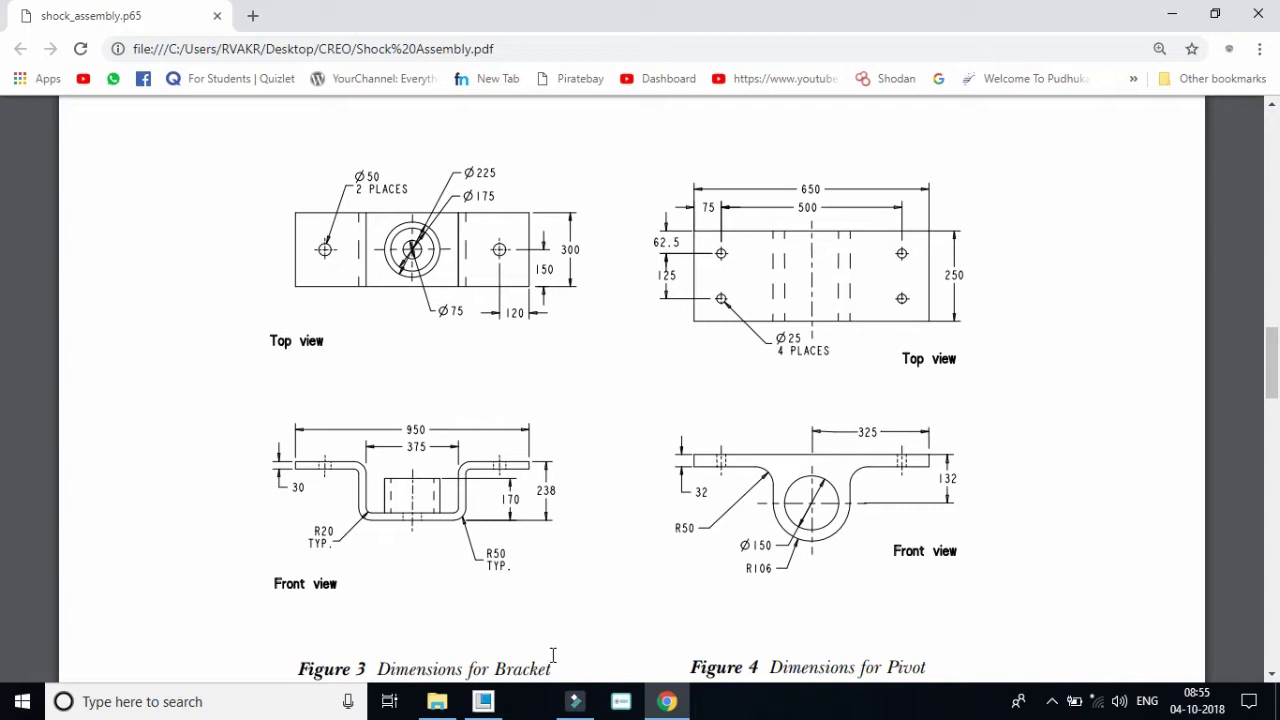
Copy the word "Bracket" from the Figure 3 caption and, back in Creo Parametric, paste it as the new part's name.
left_click_drag(560, 669, 500, 664)
key("ctrl+c")
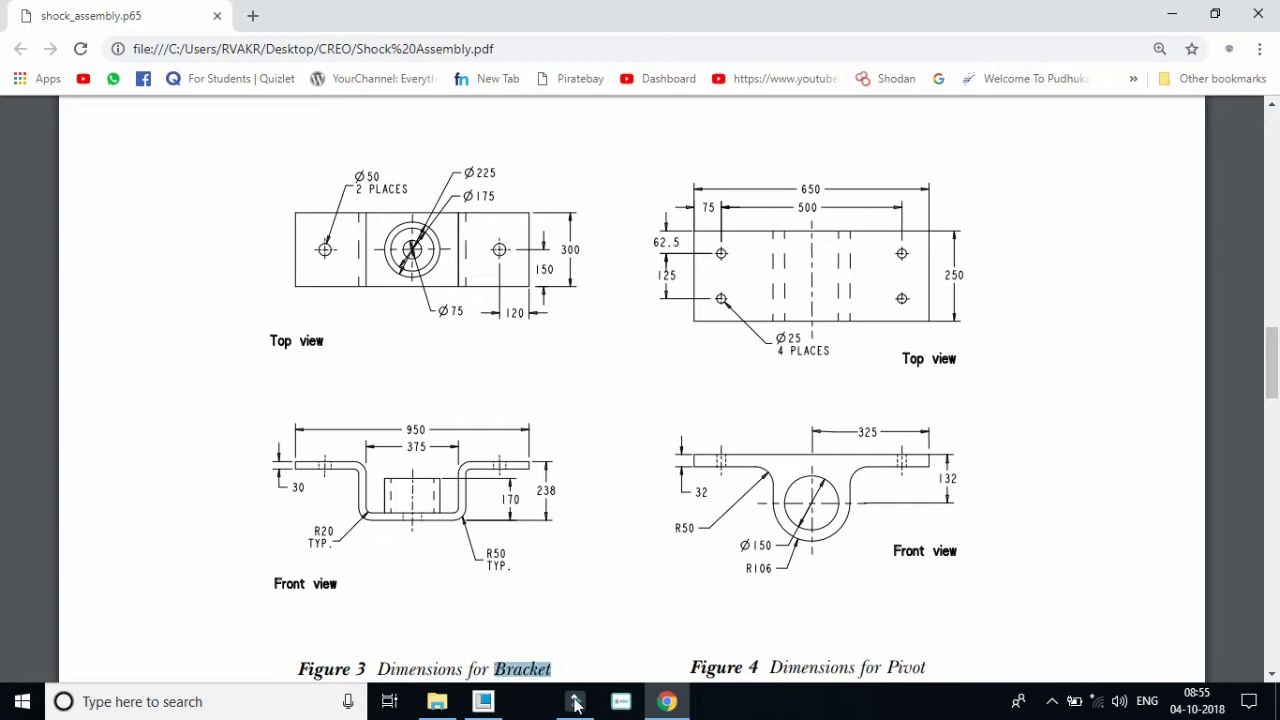
mouse_move(594, 708)
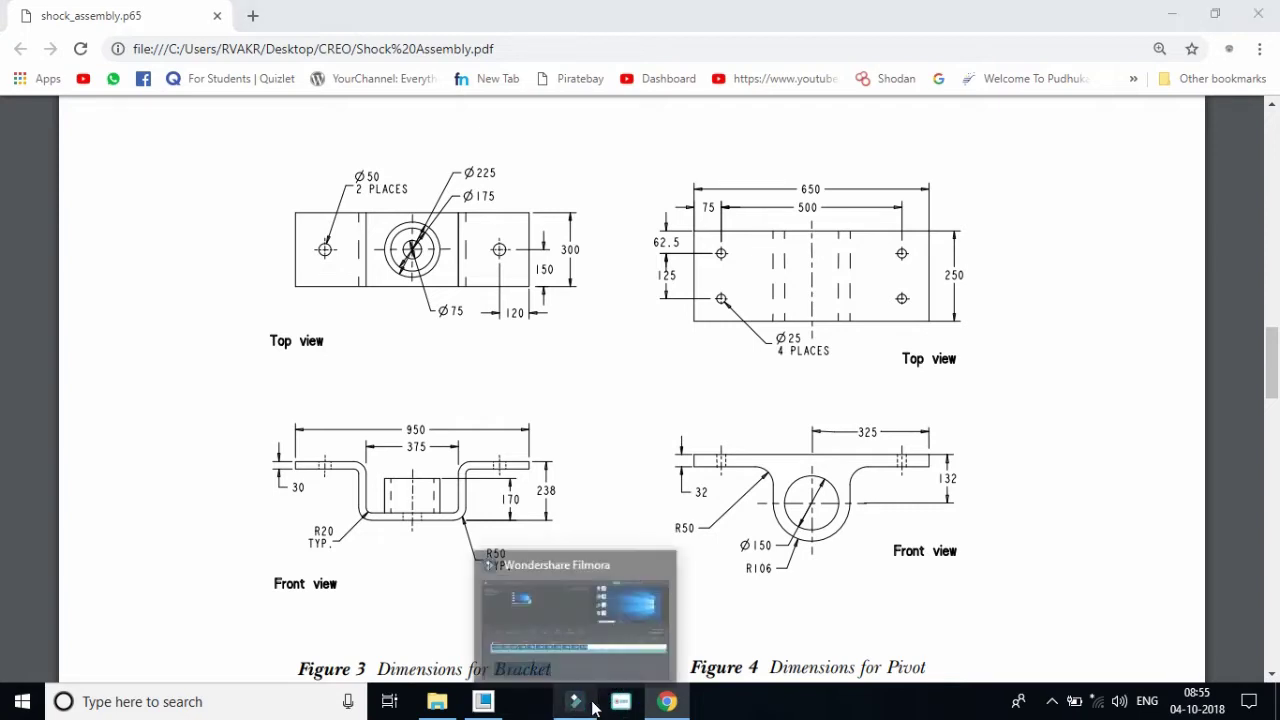
left_click(490, 560)
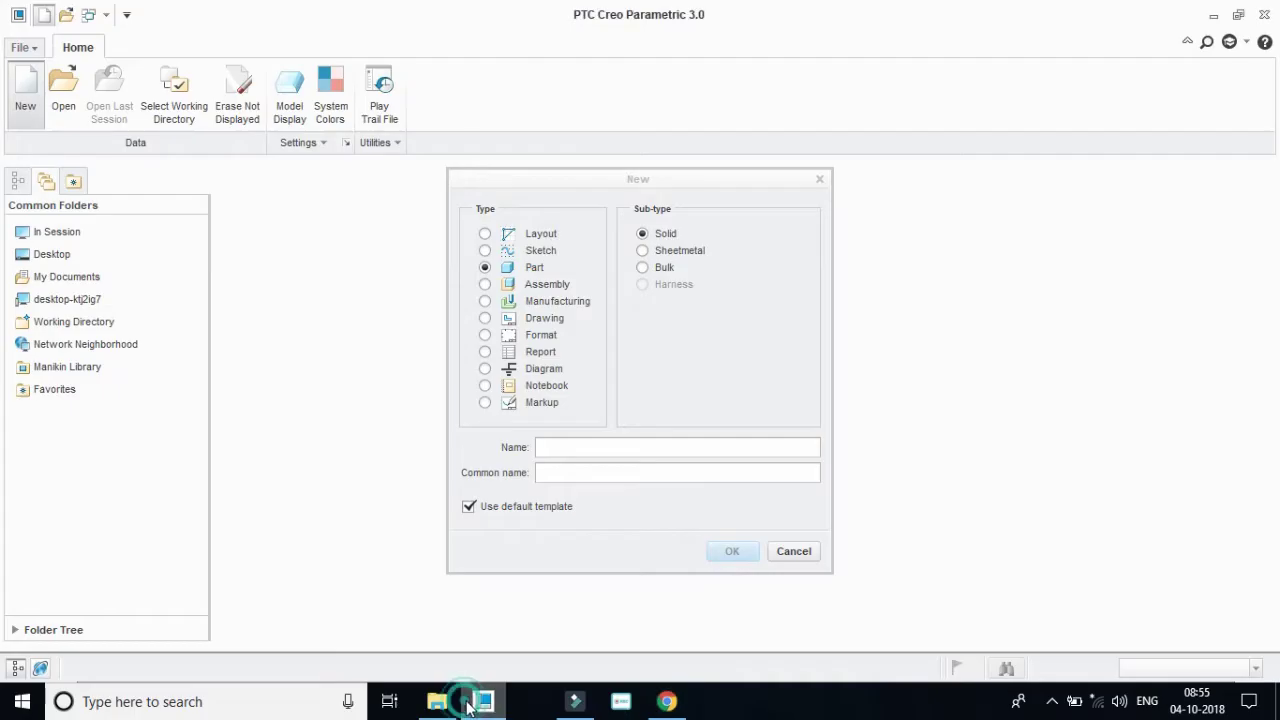
left_click(543, 449)
key("ctrl+v")
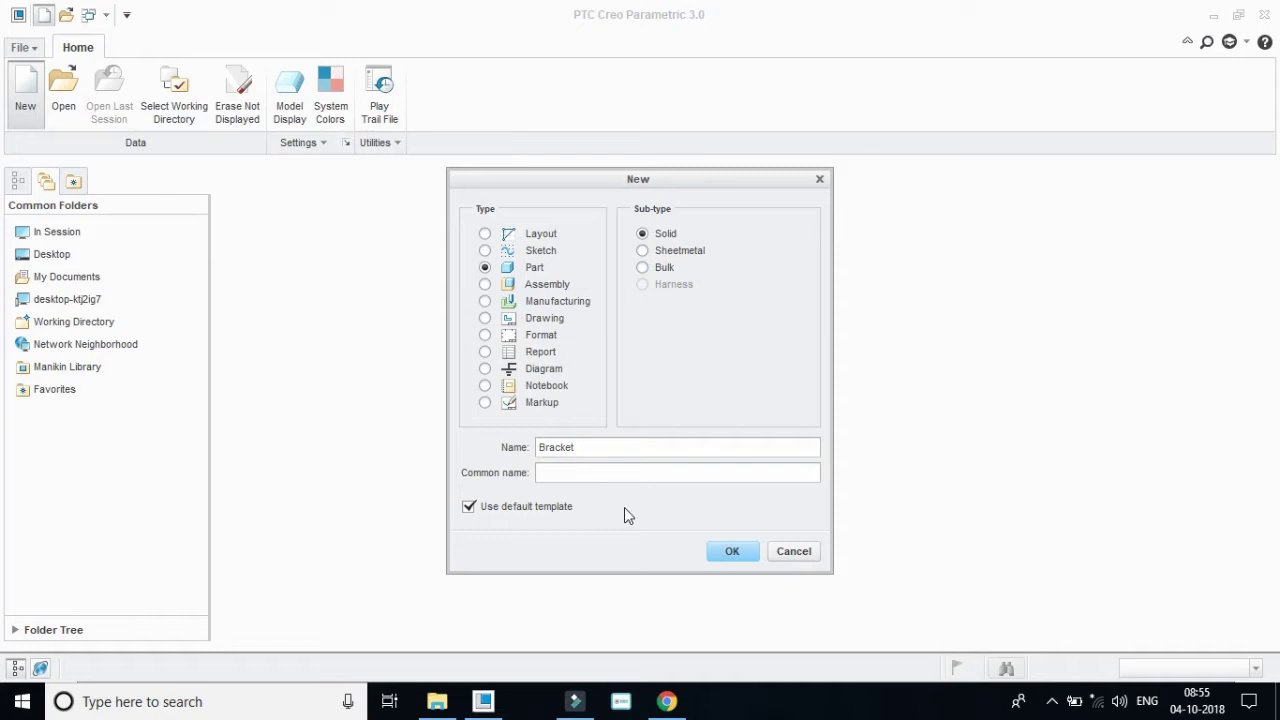
Set the common name to "STOK ASS" and create the part with the default template.
left_click(583, 474)
key("BackSpace")
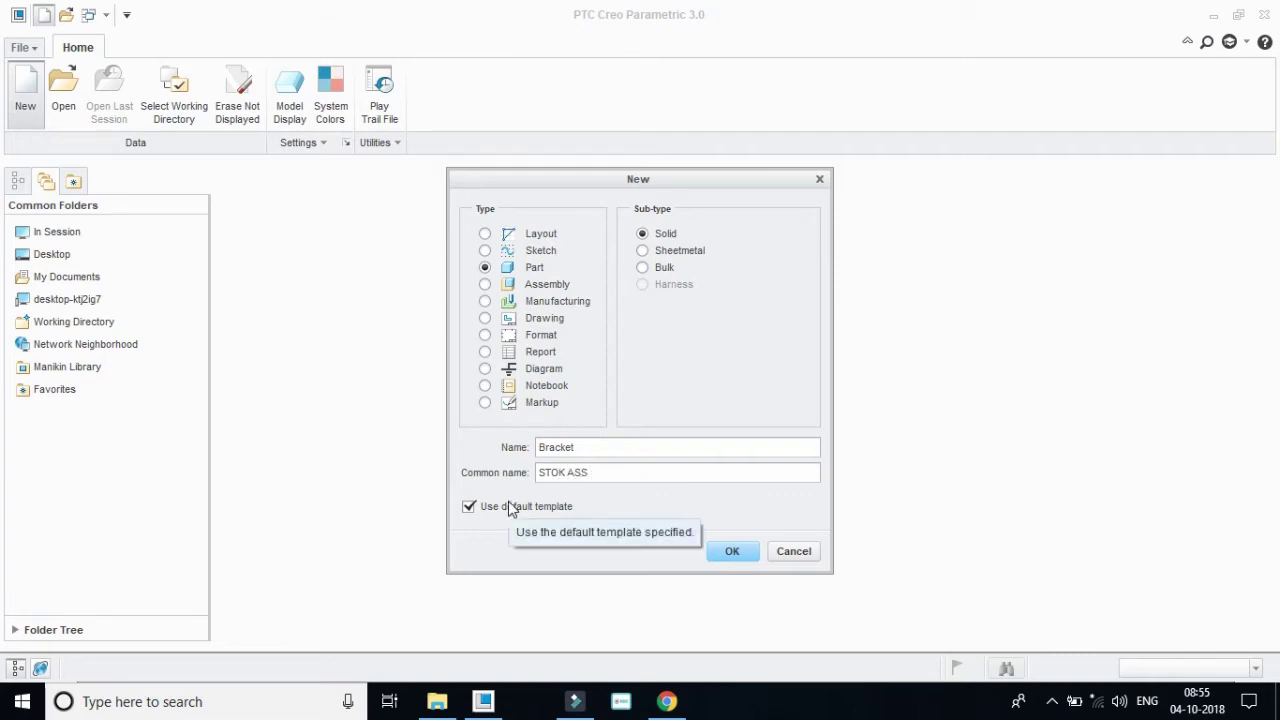
left_click(731, 553)
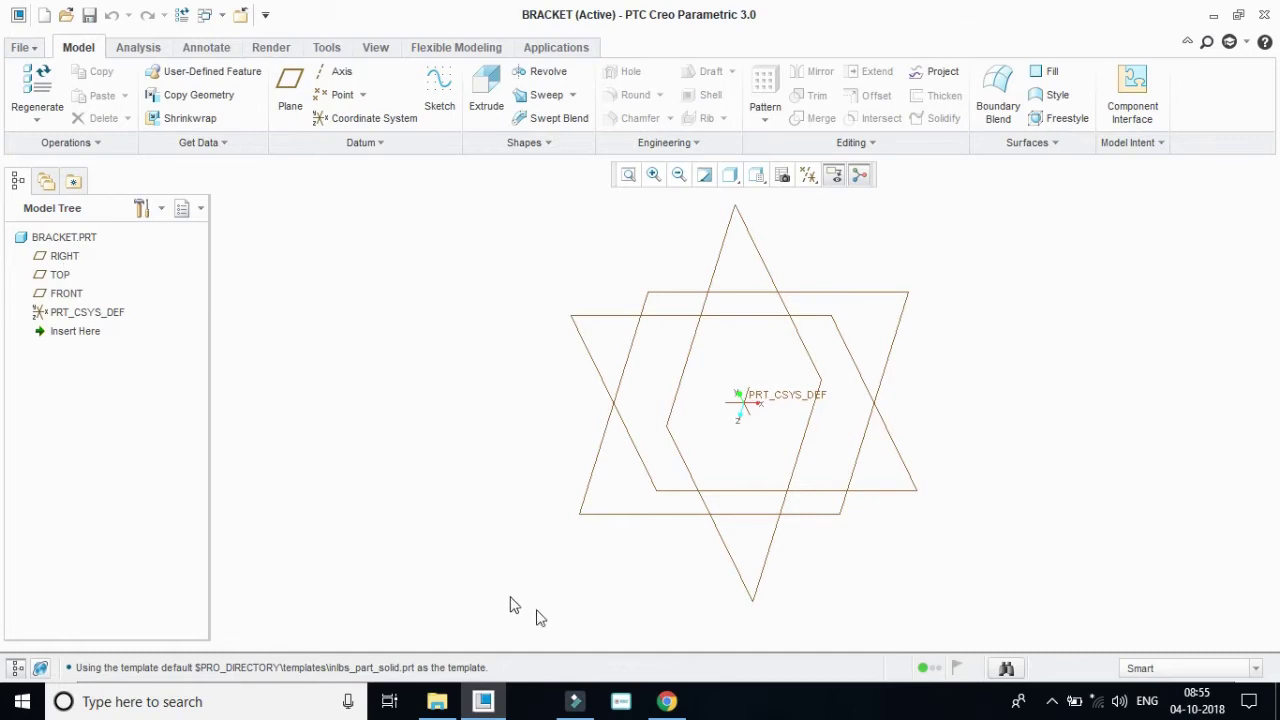
Check the Bracket drawing in Chrome, return to Creo Parametric, and start an Extrude sketch on the FRONT plane, viewed parallel to the screen.
left_click(666, 701)
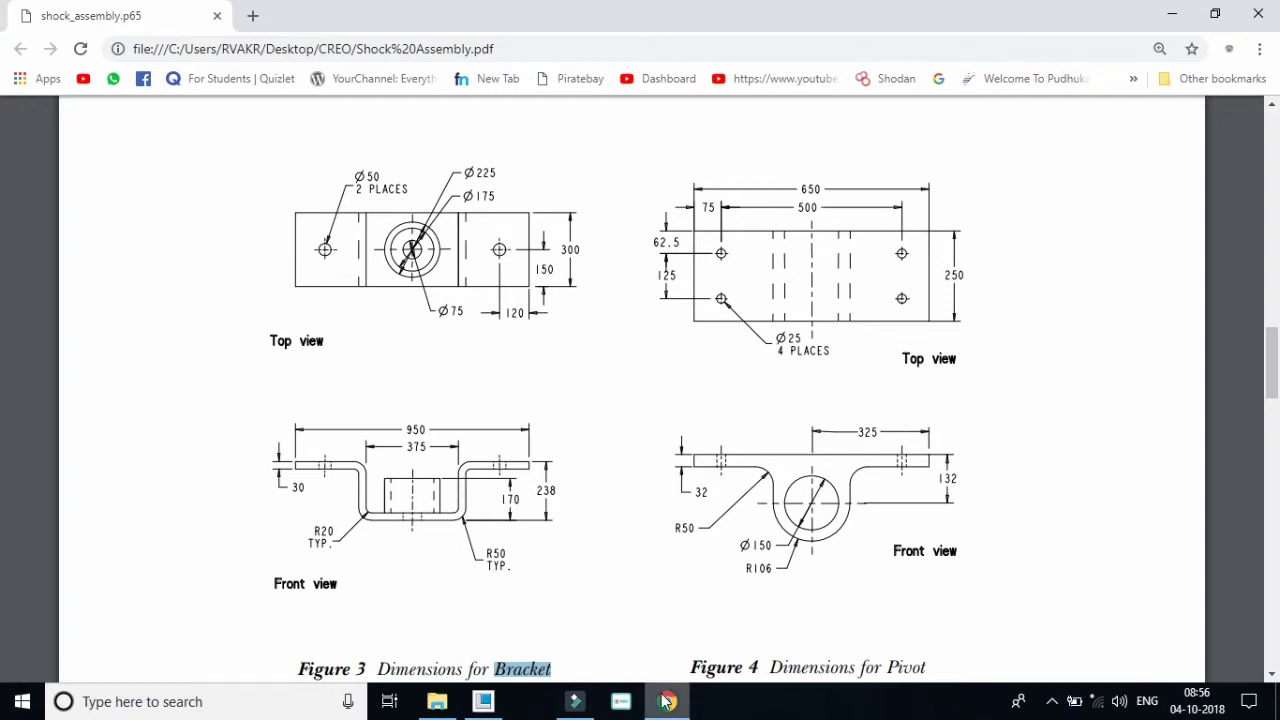
left_click(483, 701)
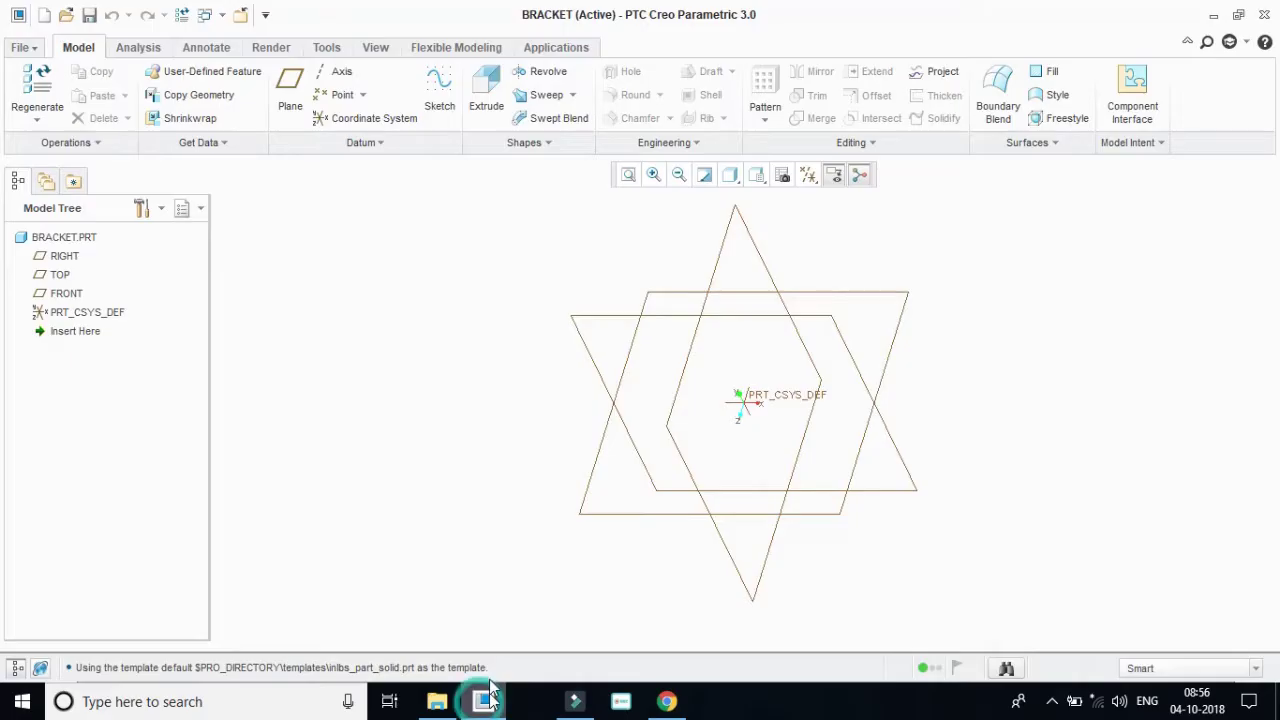
left_click(66, 293)
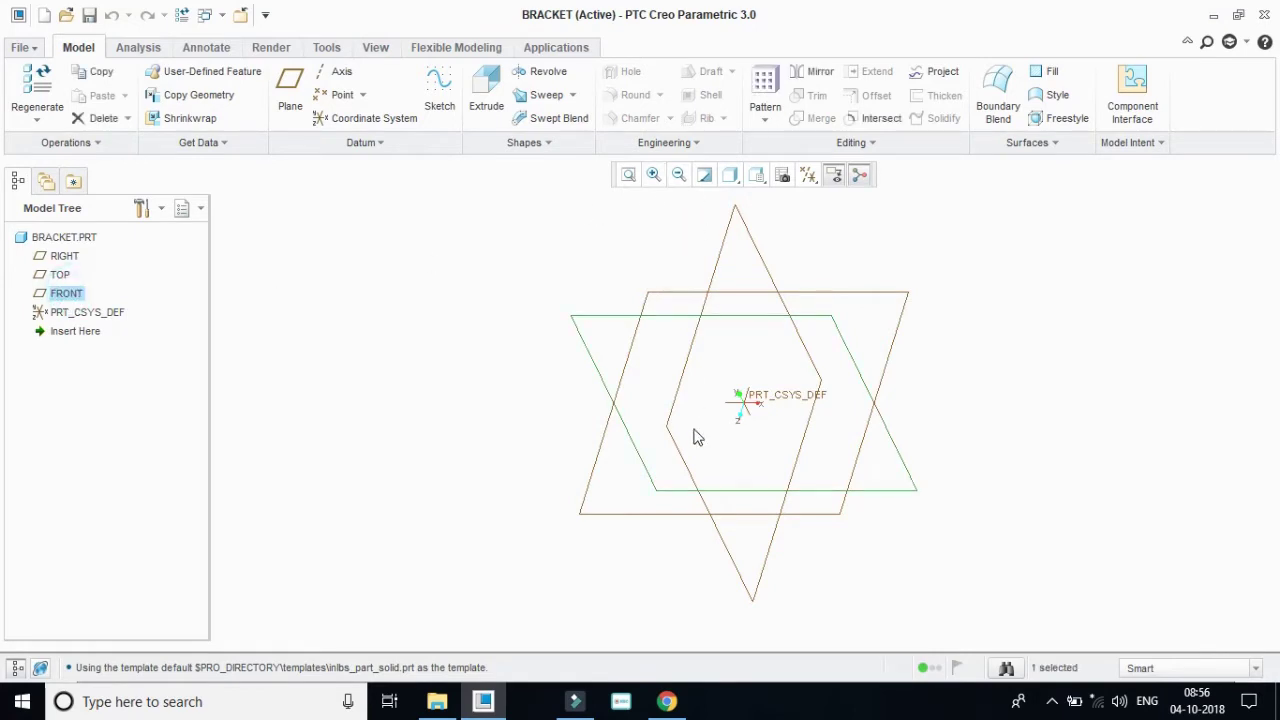
left_click(488, 102)
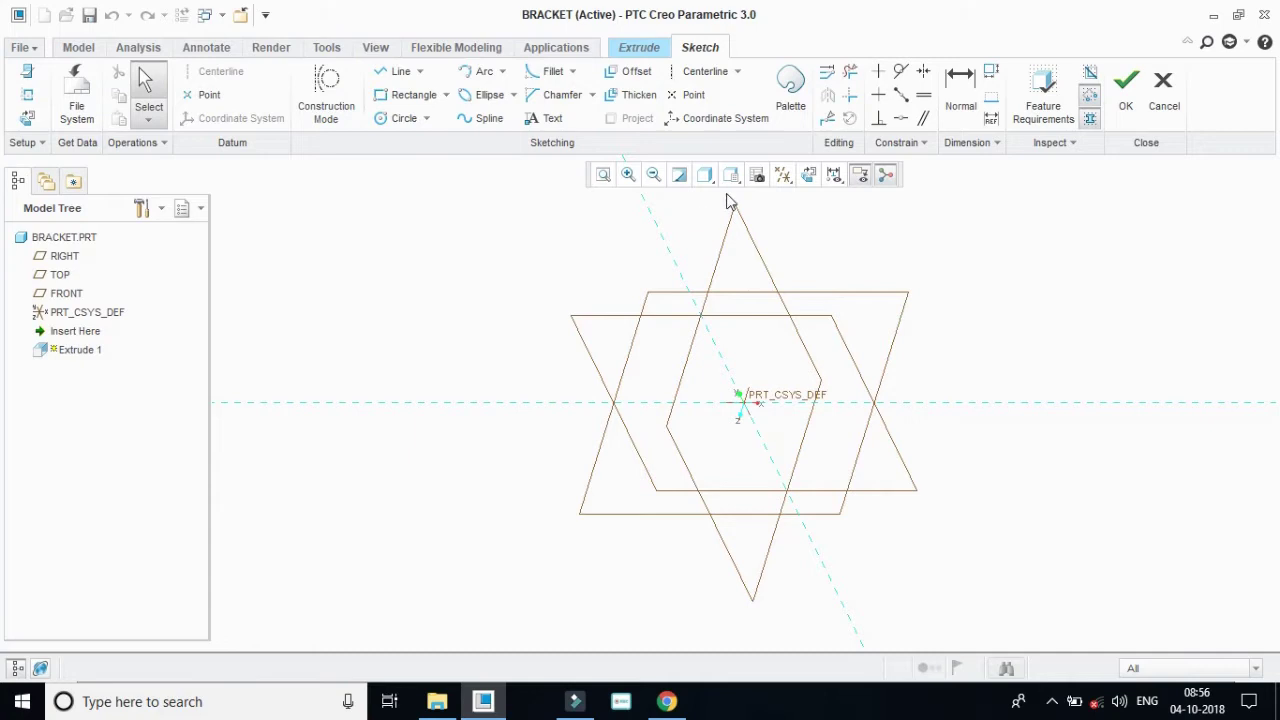
left_click(731, 176)
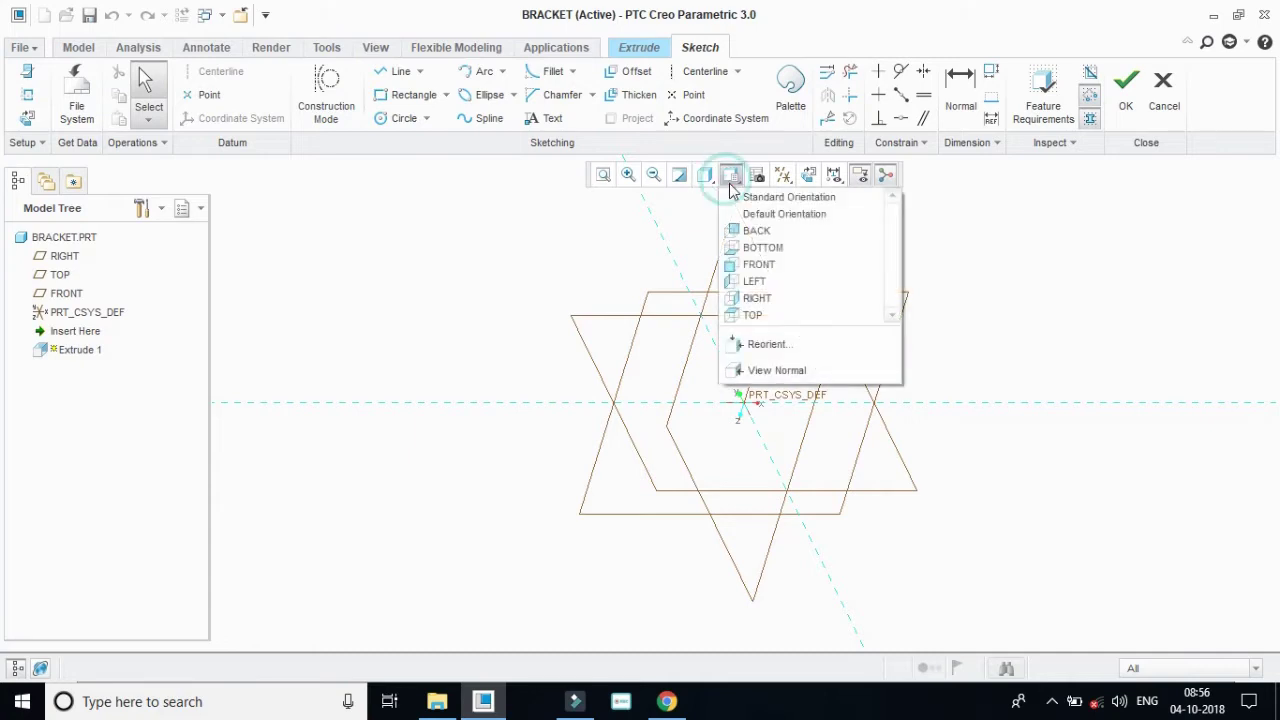
left_click(755, 265)
left_click(807, 184)
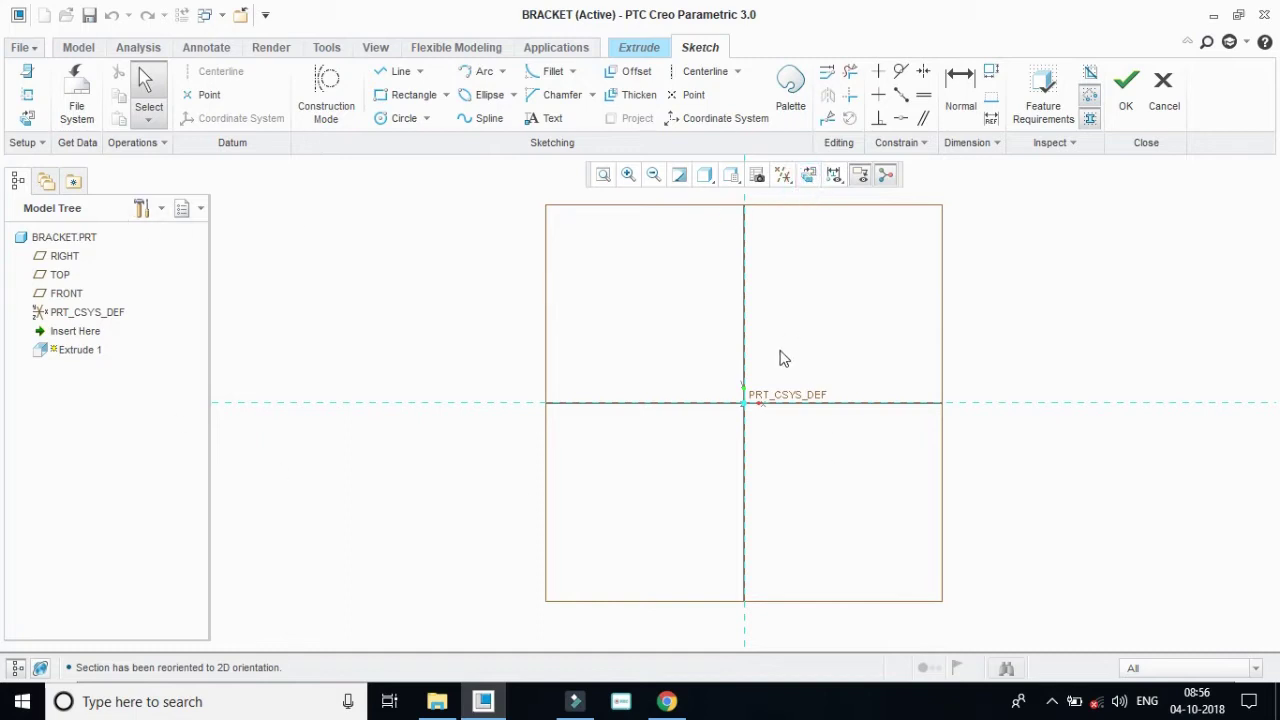
left_click(396, 71)
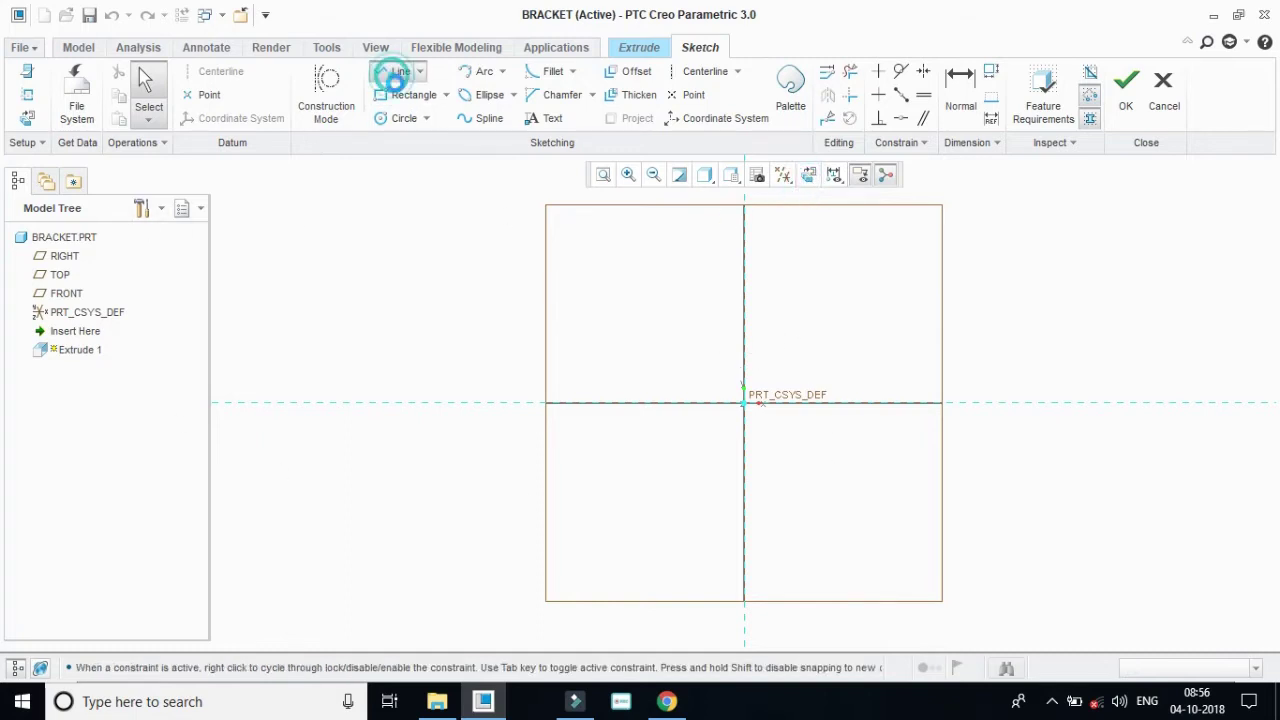
left_click(586, 341)
left_click(692, 341)
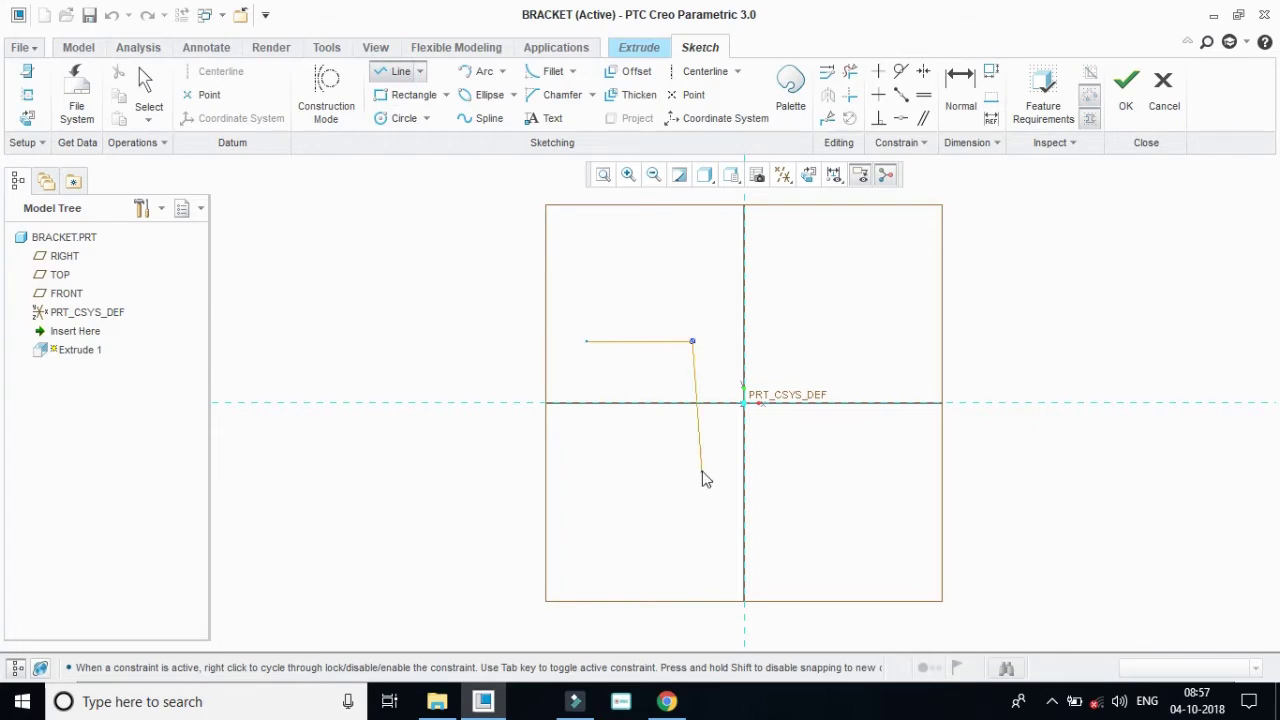
left_click(692, 489)
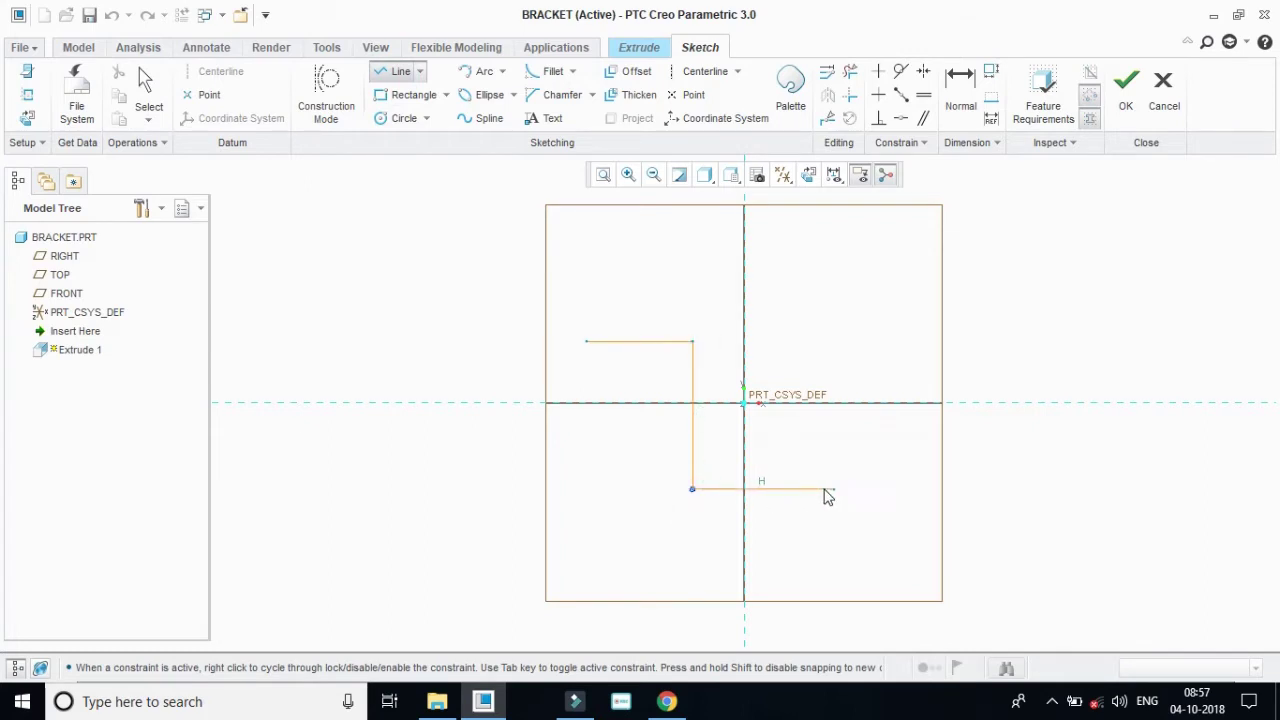
left_click(828, 489)
key("ctrl+z")
middle_click(808, 398)
left_click(146, 78)
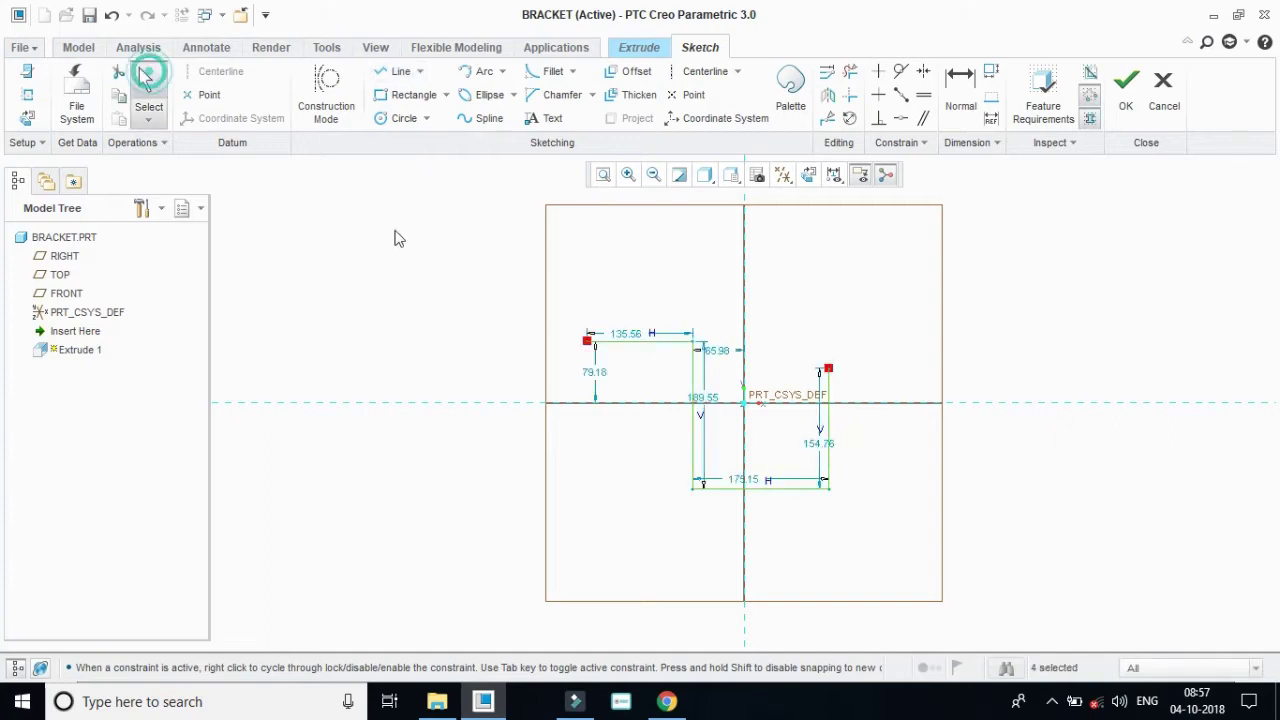
key("Delete")
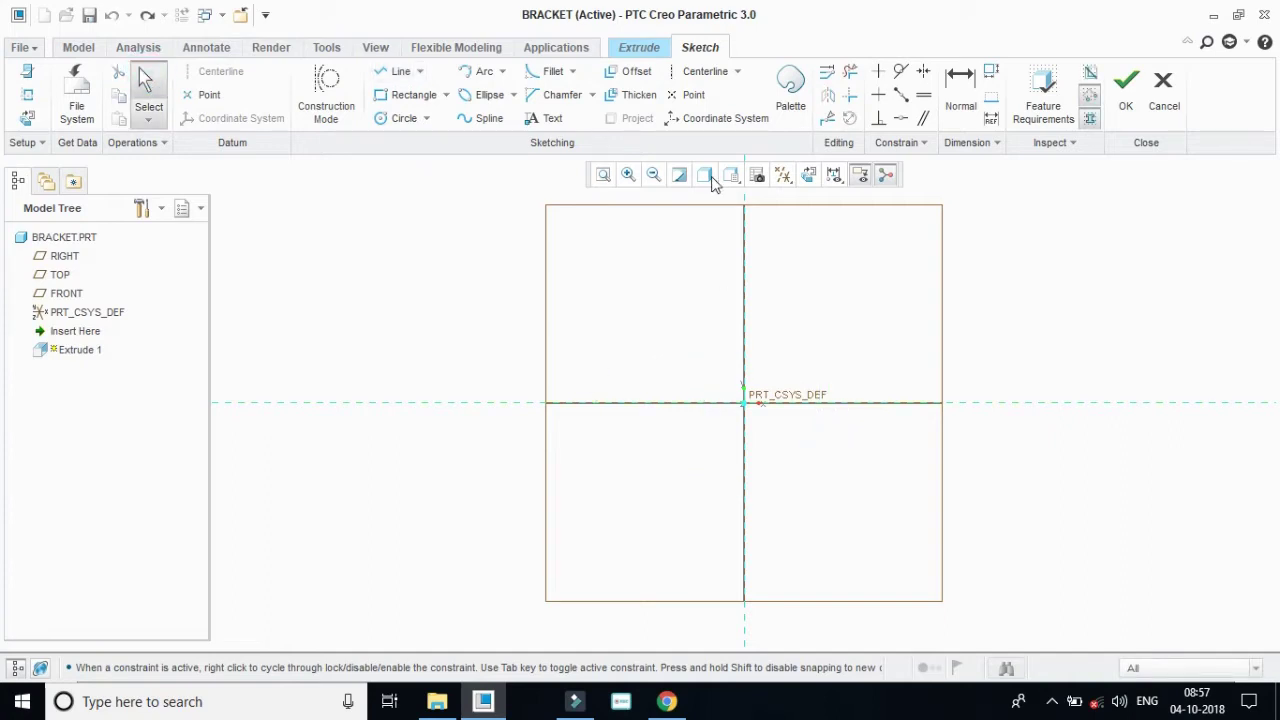
Add a vertical and a horizontal centerline through the sketch origin.
left_click(692, 78)
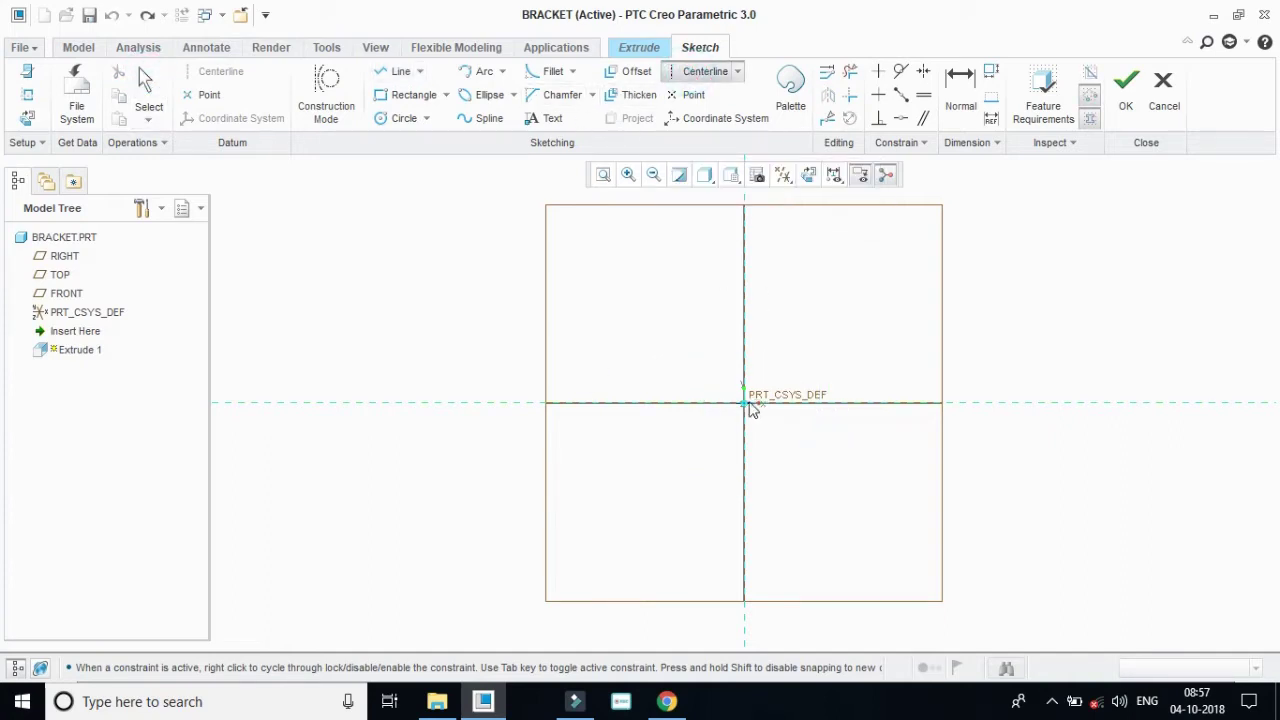
left_click(744, 403)
left_click(838, 412)
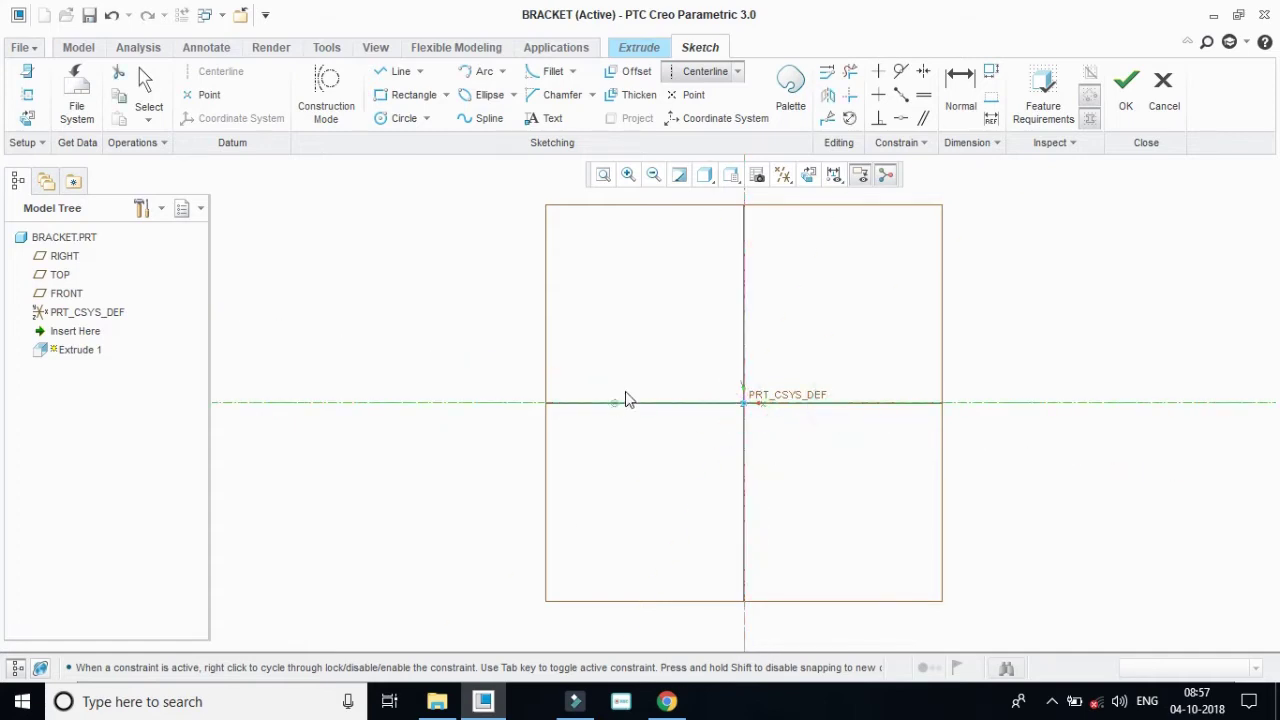
left_click(145, 78)
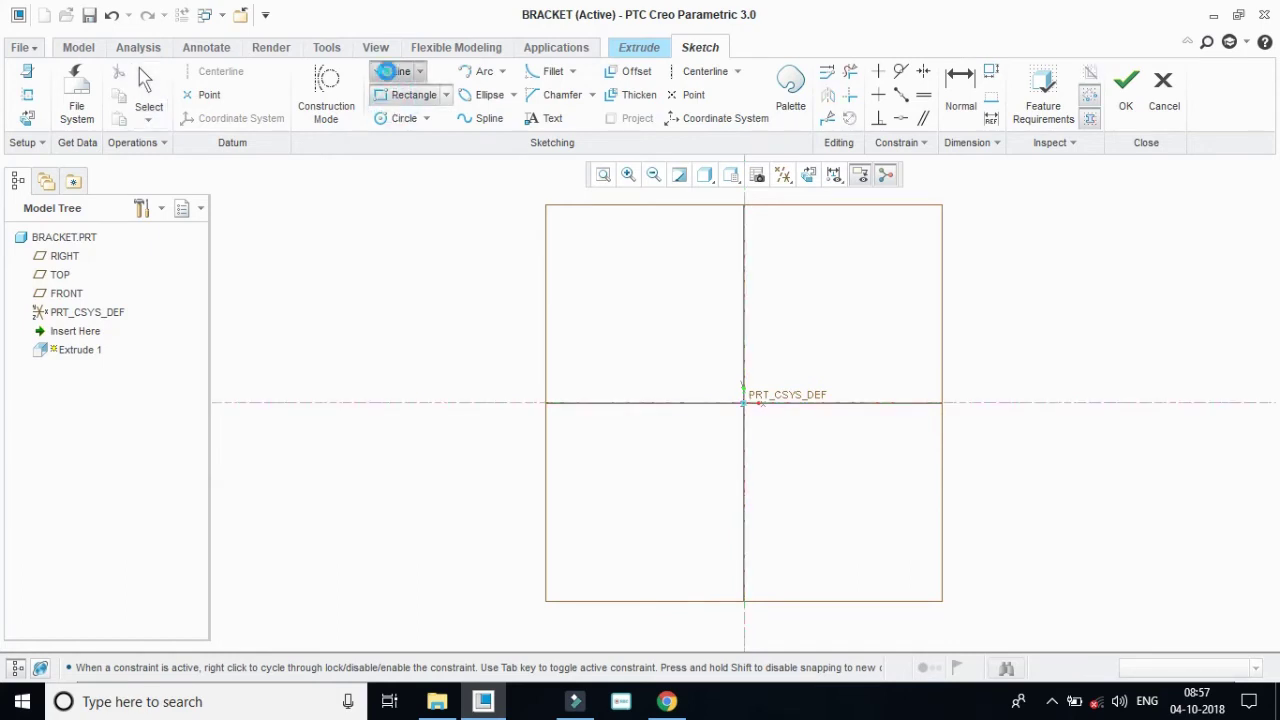
Sketch an open hat-shaped line profile across the vertical centerline, with flanges about 122 long, walls about 209 high and a base about 112 wide.
left_click(393, 72)
left_click(607, 336)
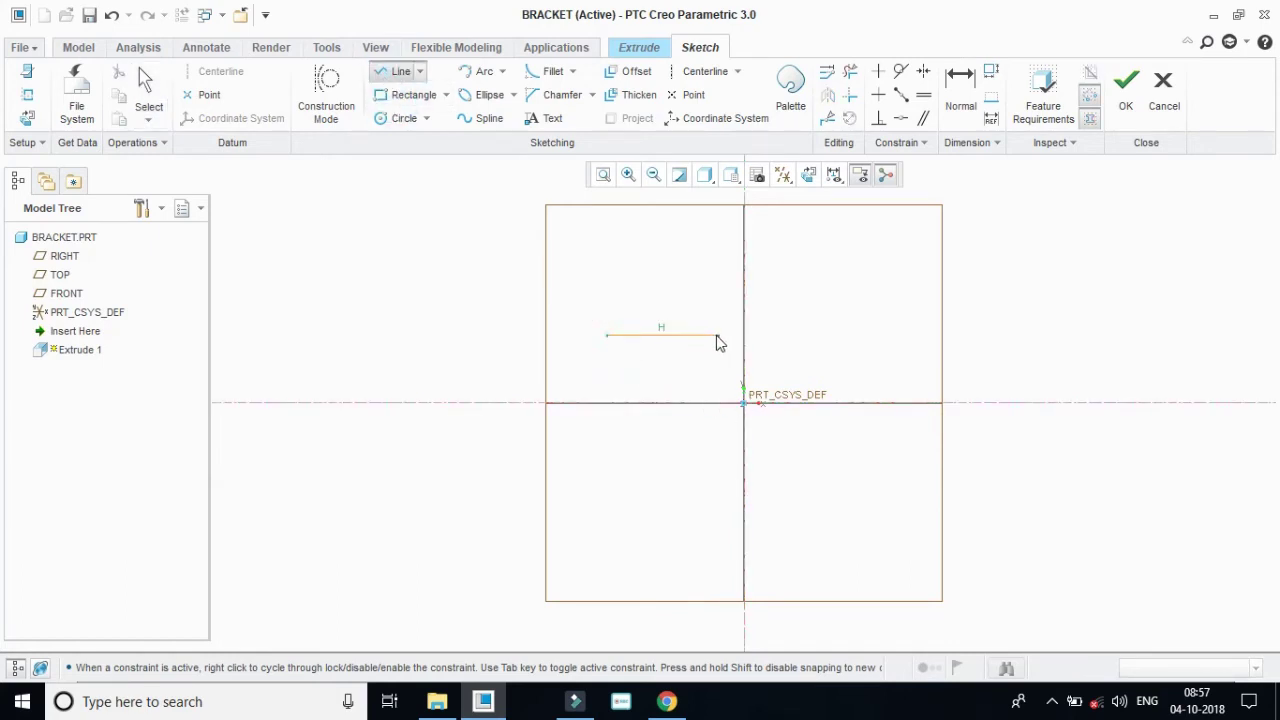
left_click(703, 335)
left_click(703, 498)
left_click(790, 498)
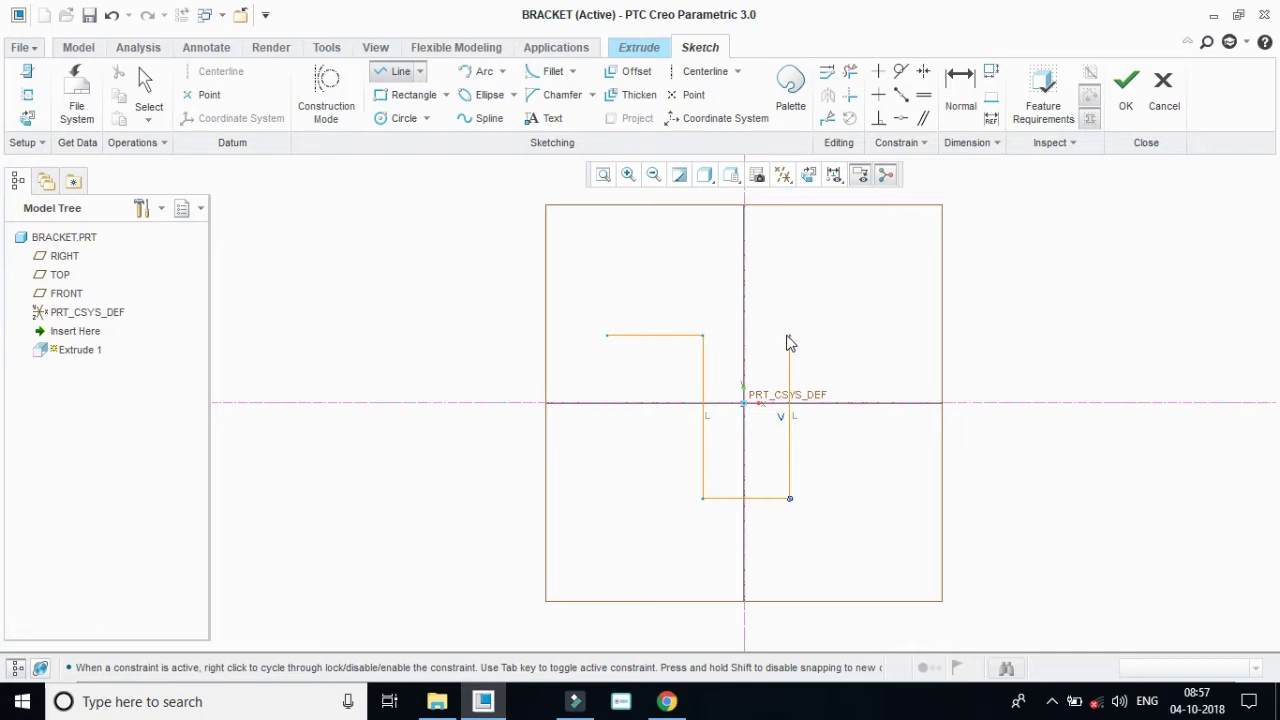
left_click(789, 337)
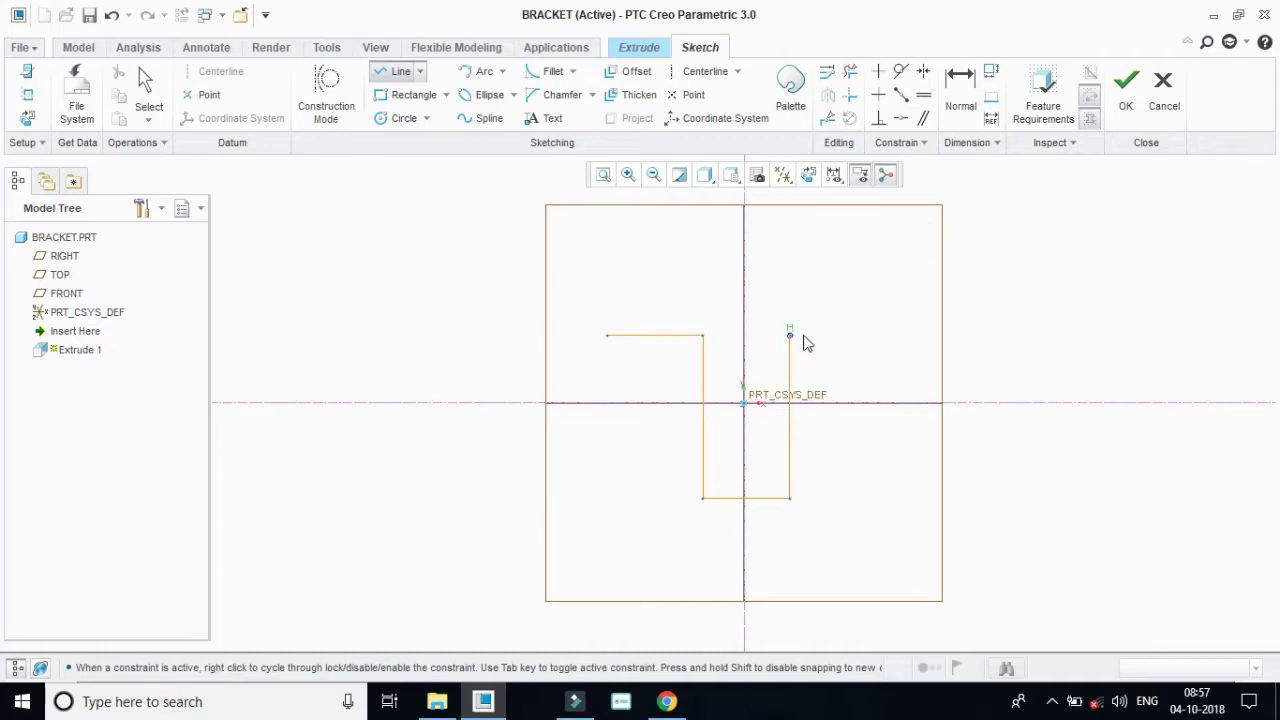
left_click(885, 336)
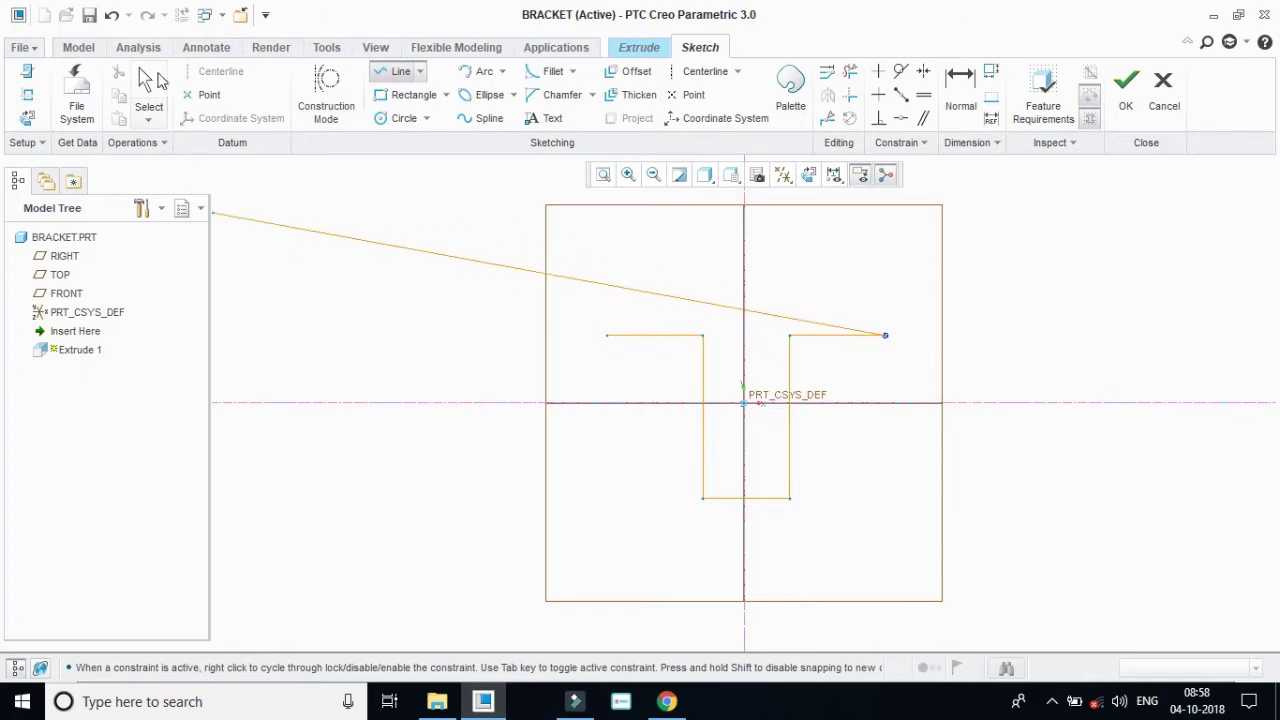
left_click(147, 78)
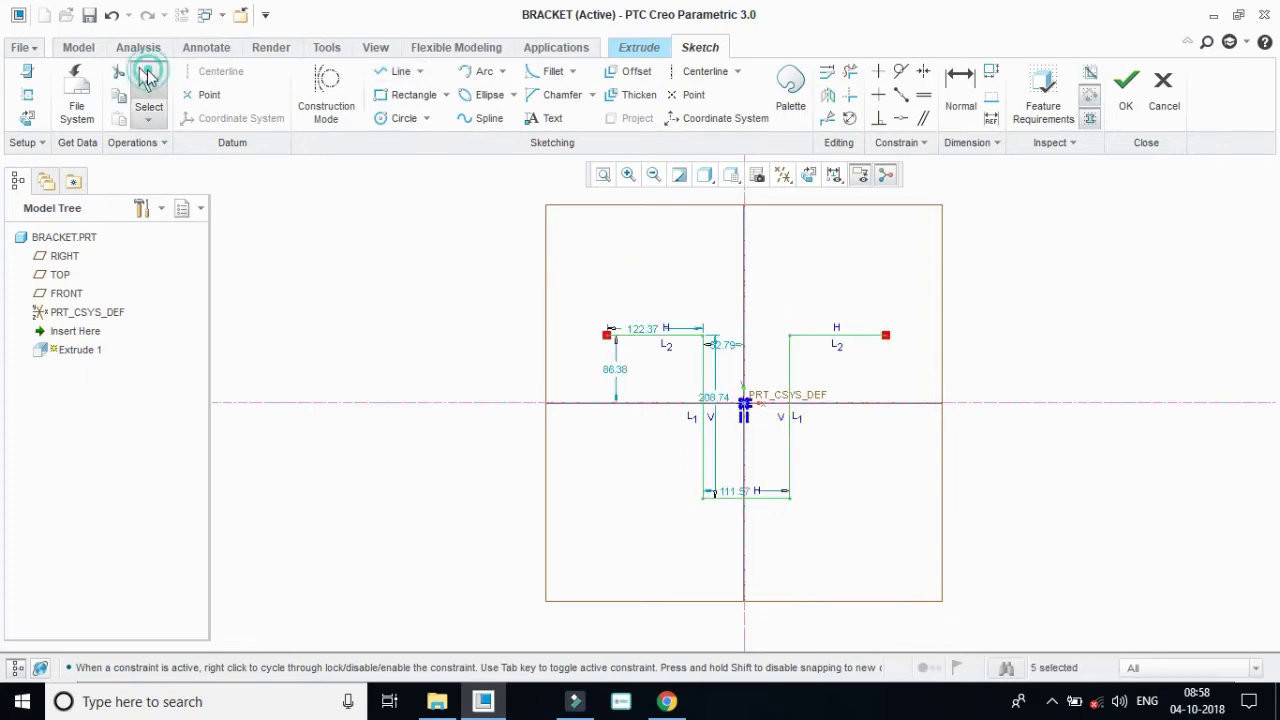
Check the Bracket drawing in Chrome, return to Creo Parametric, and set the profile's base width to 375.
left_click(666, 700)
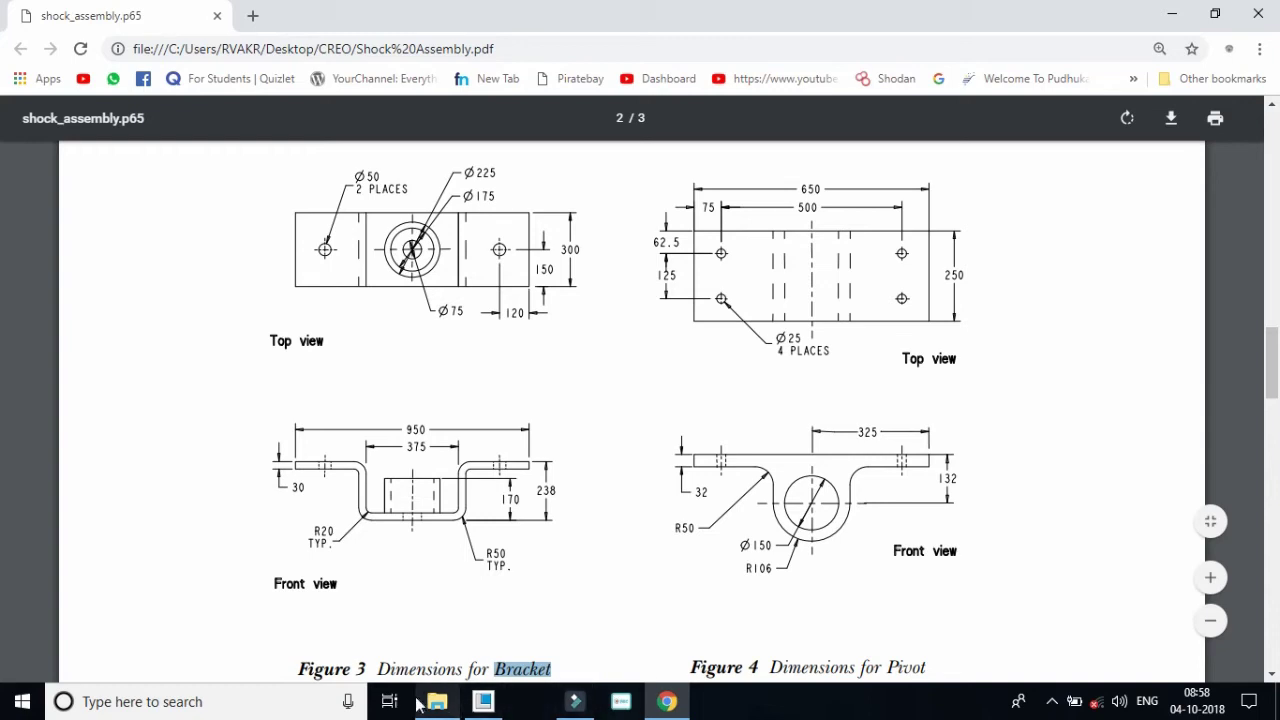
left_click(490, 701)
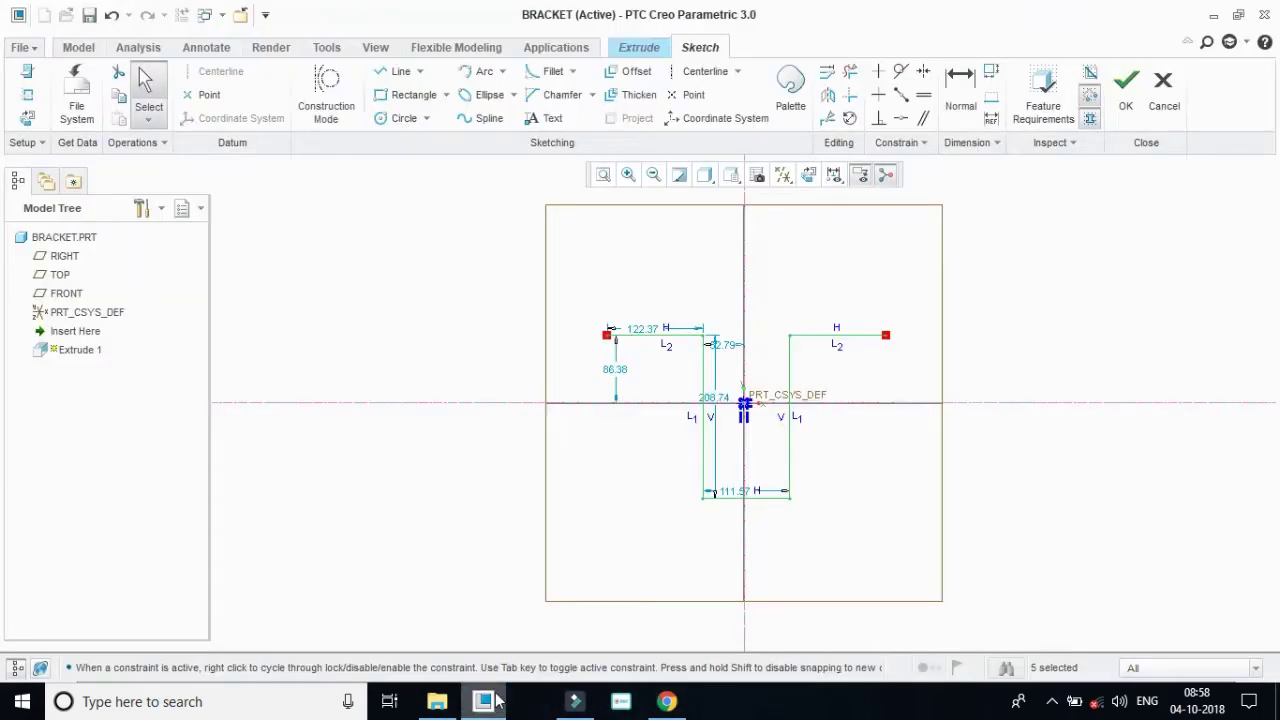
left_click(733, 493)
double_click(733, 493)
type("375")
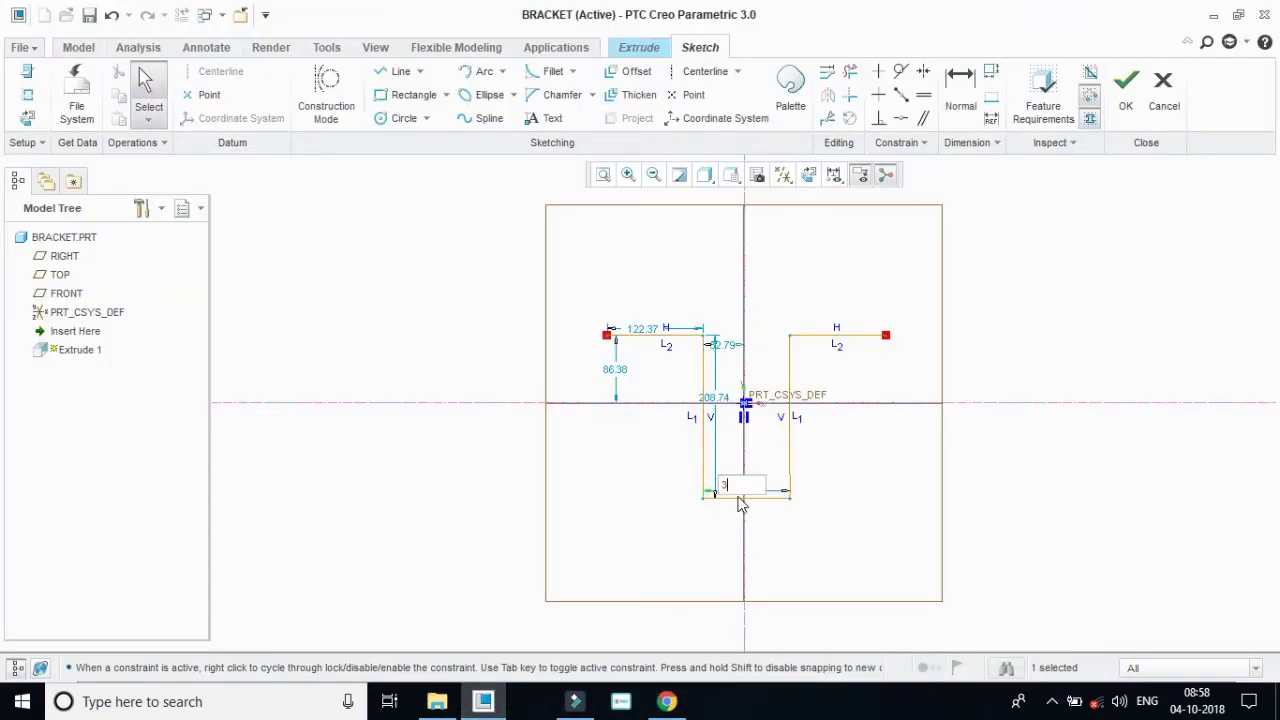
key("Return")
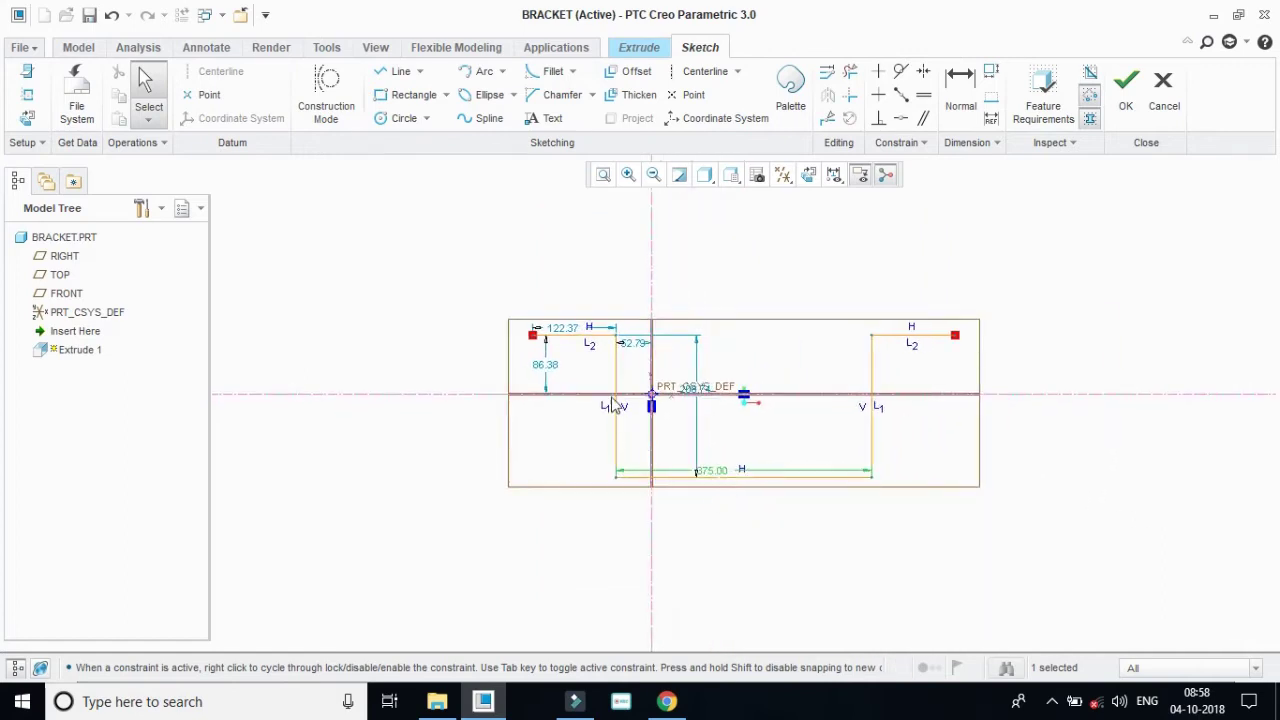
Set the distance from the profile's left wall to the vertical centerline to 375/2.
double_click(633, 343)
type("375/2")
key("Return")
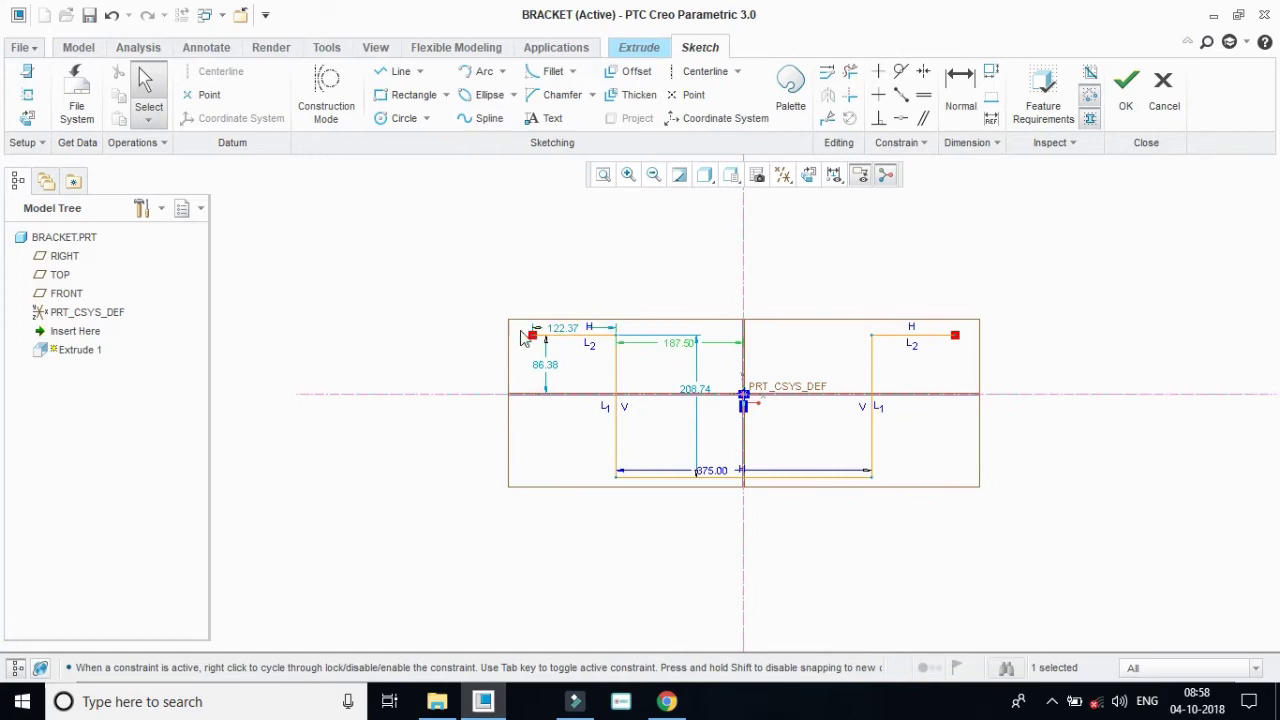
left_click(968, 95)
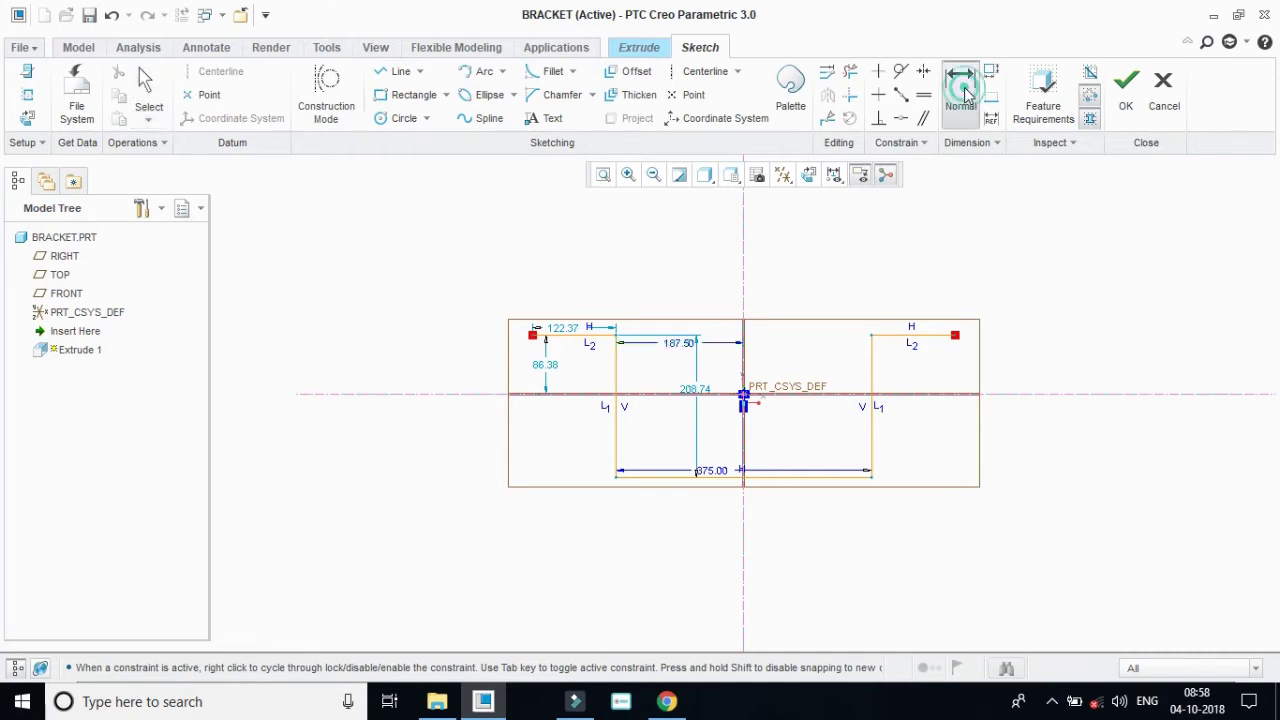
left_click(954, 336)
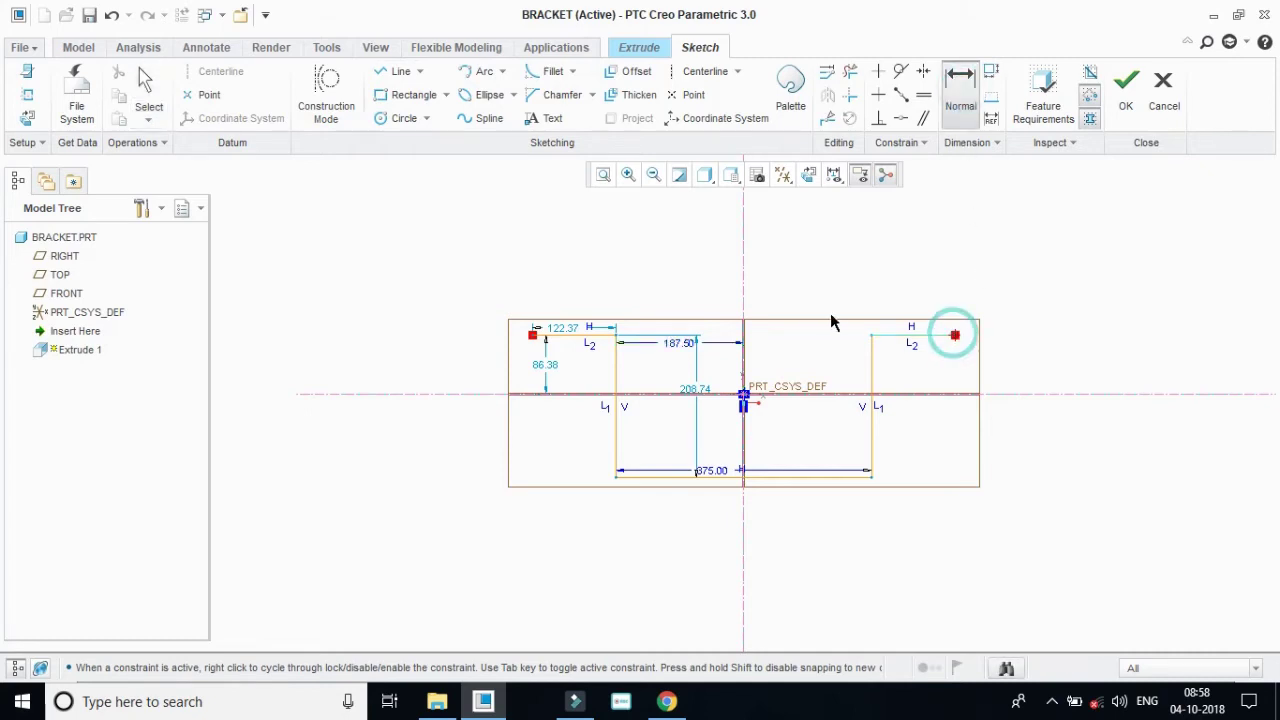
left_click(743, 295)
left_click(741, 297)
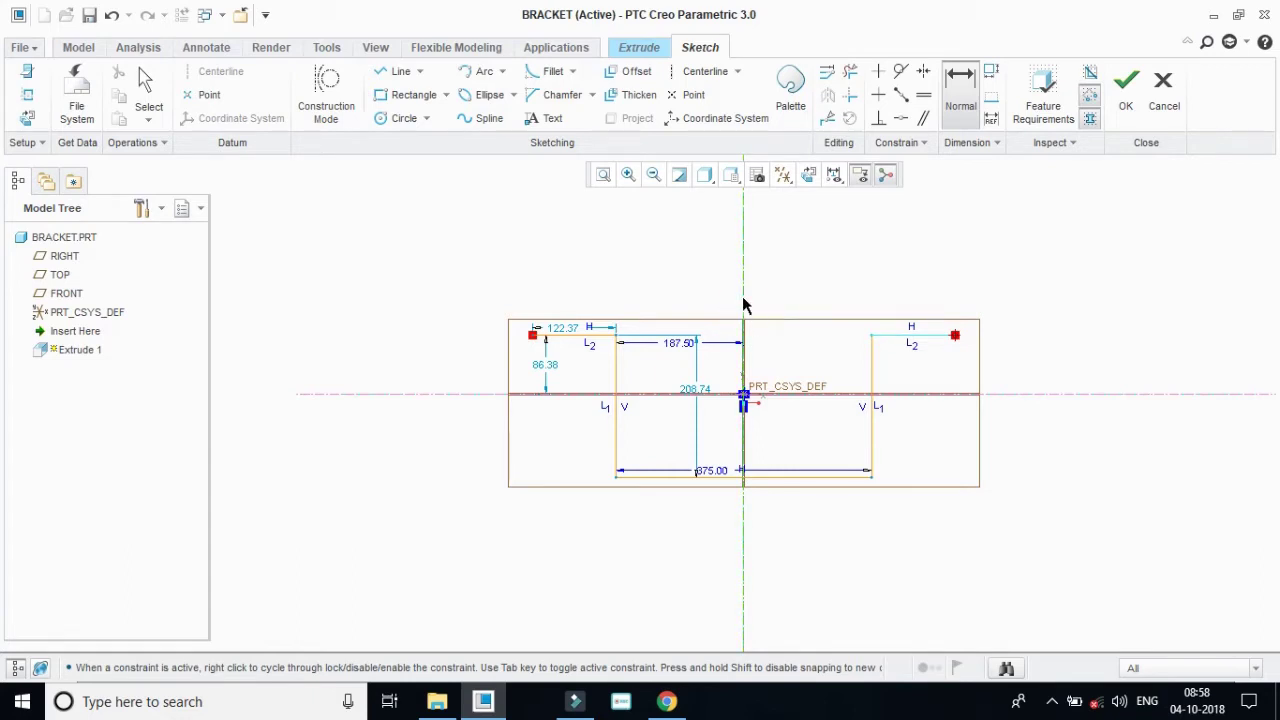
left_click(957, 118)
left_click(888, 336)
left_click(549, 368)
left_click(543, 363)
left_click(549, 363)
Check the Bracket height in the Chrome drawing, return to Creo Parametric, and set the profile's wall height to 208.
left_click(666, 701)
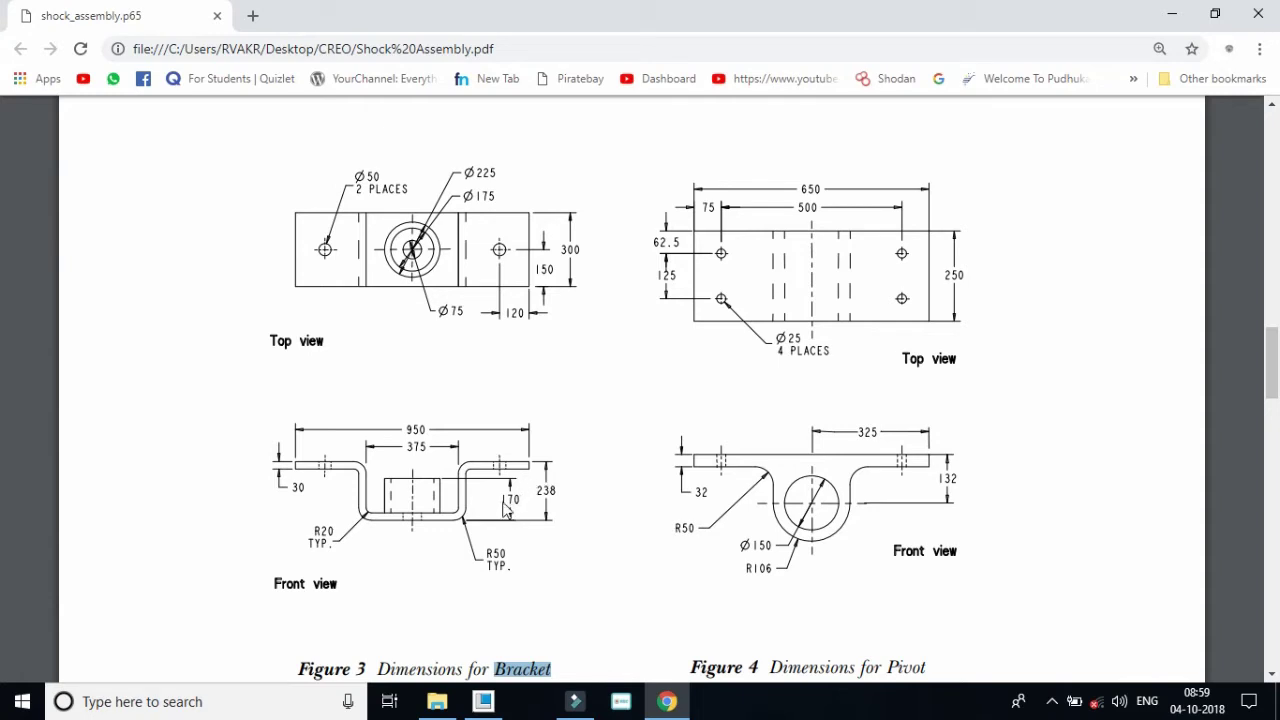
left_click(666, 701)
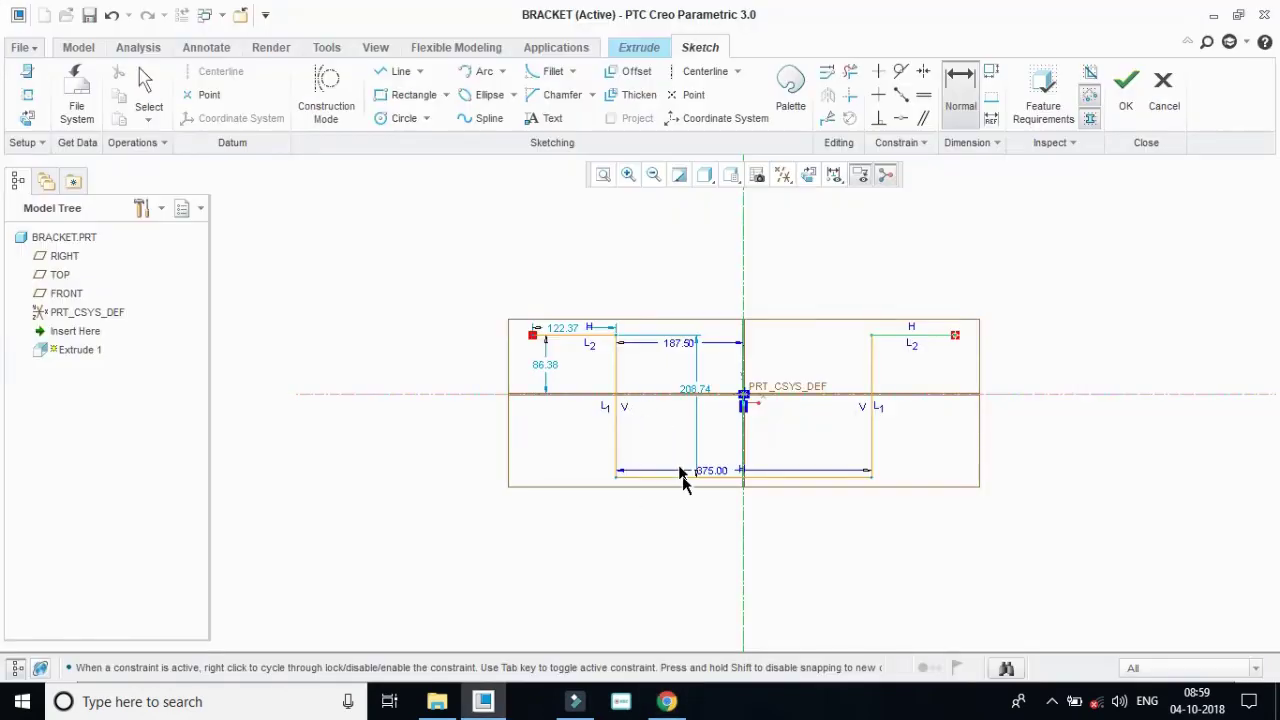
left_click(666, 701)
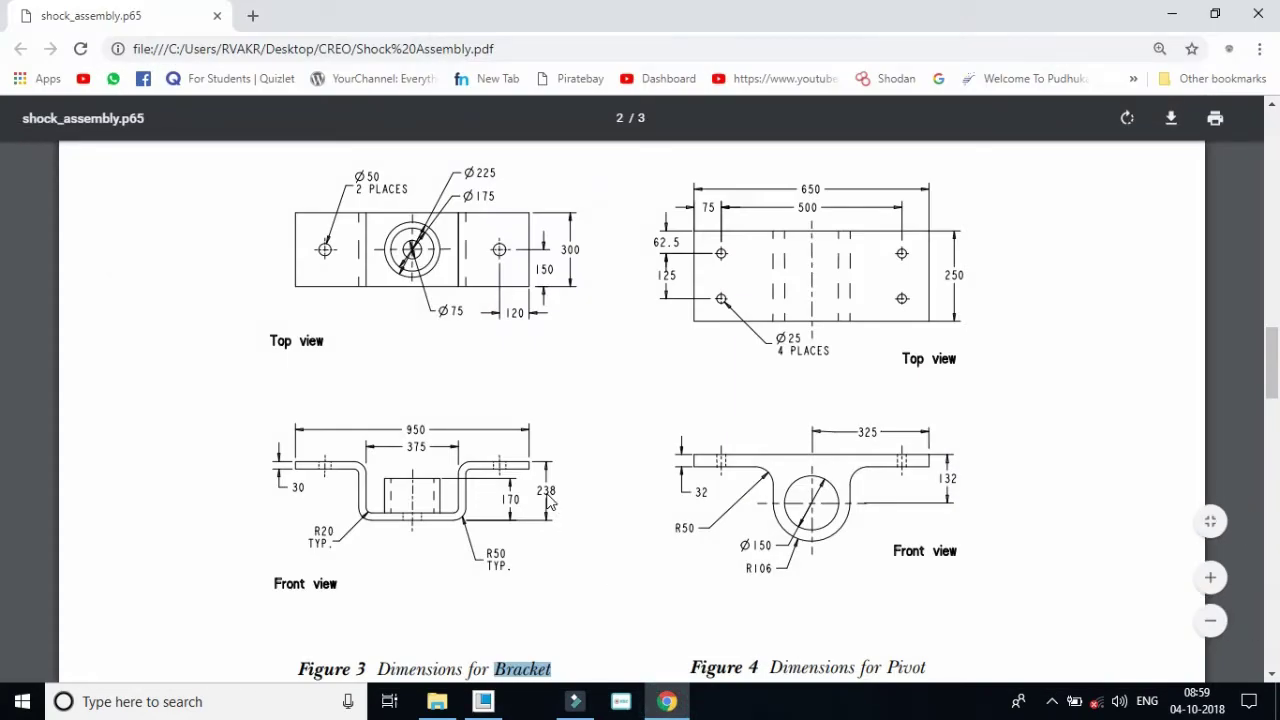
left_click(666, 701)
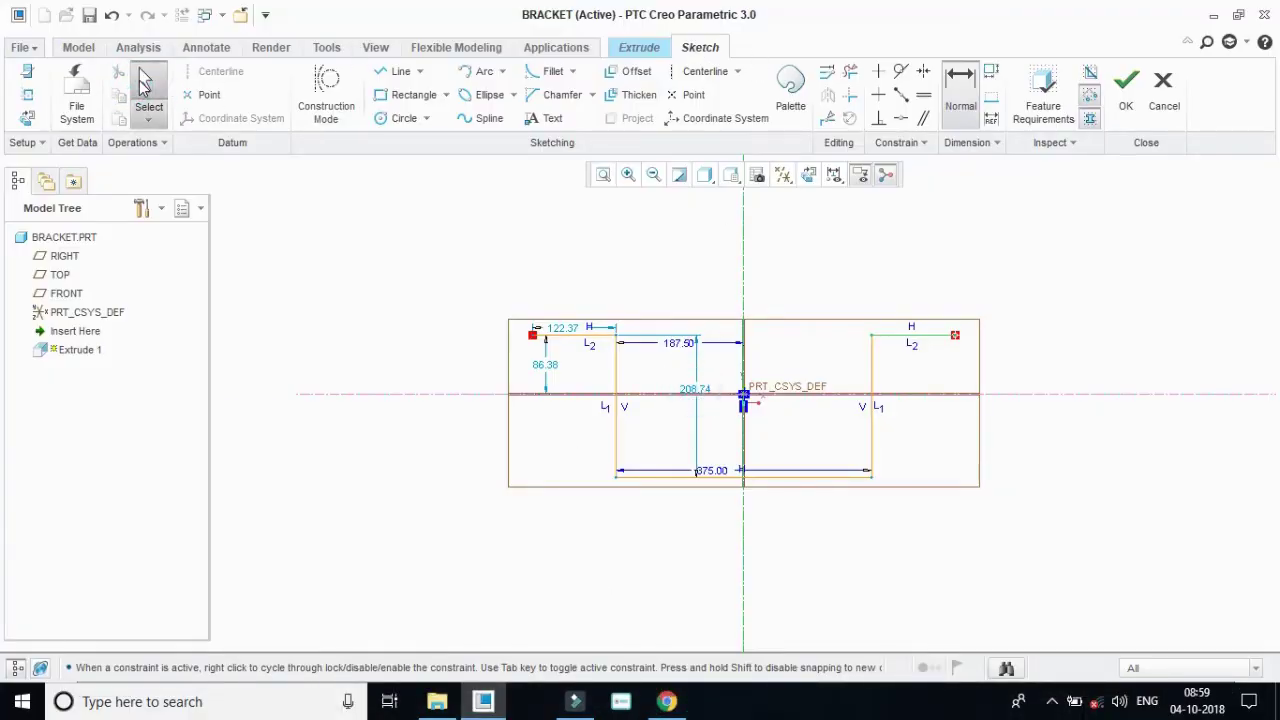
left_click(145, 85)
double_click(695, 388)
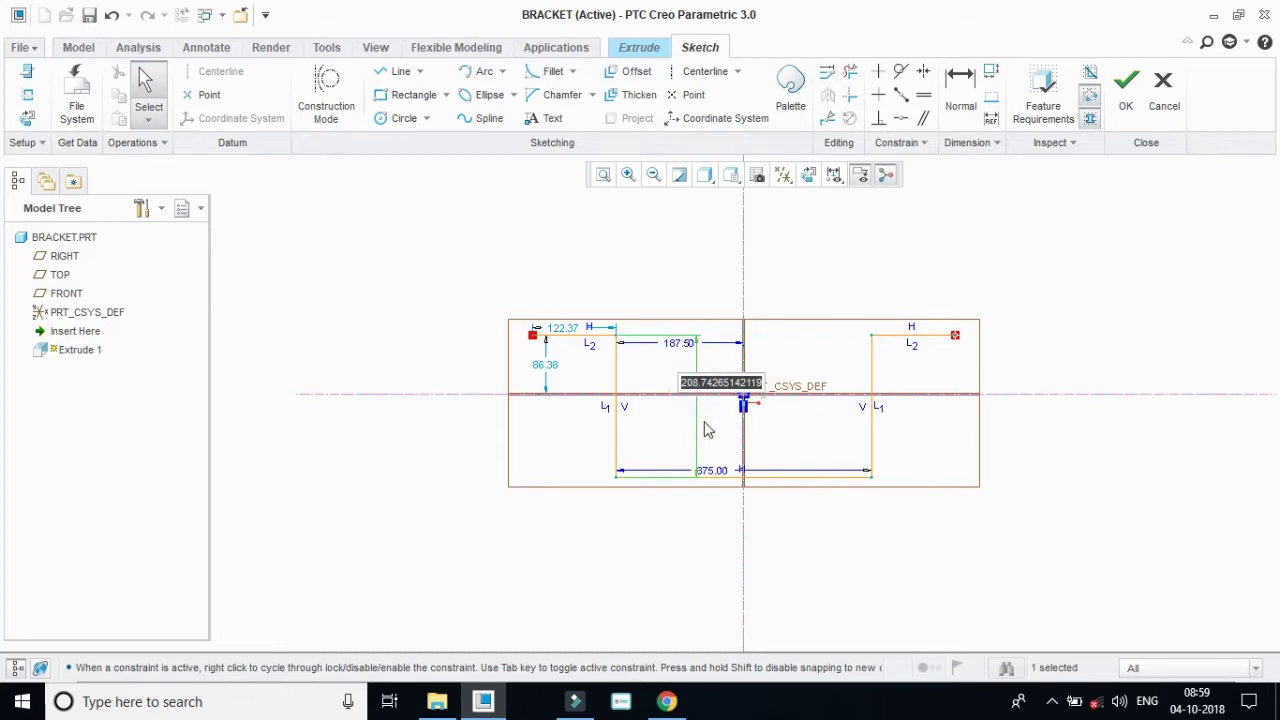
type("3")
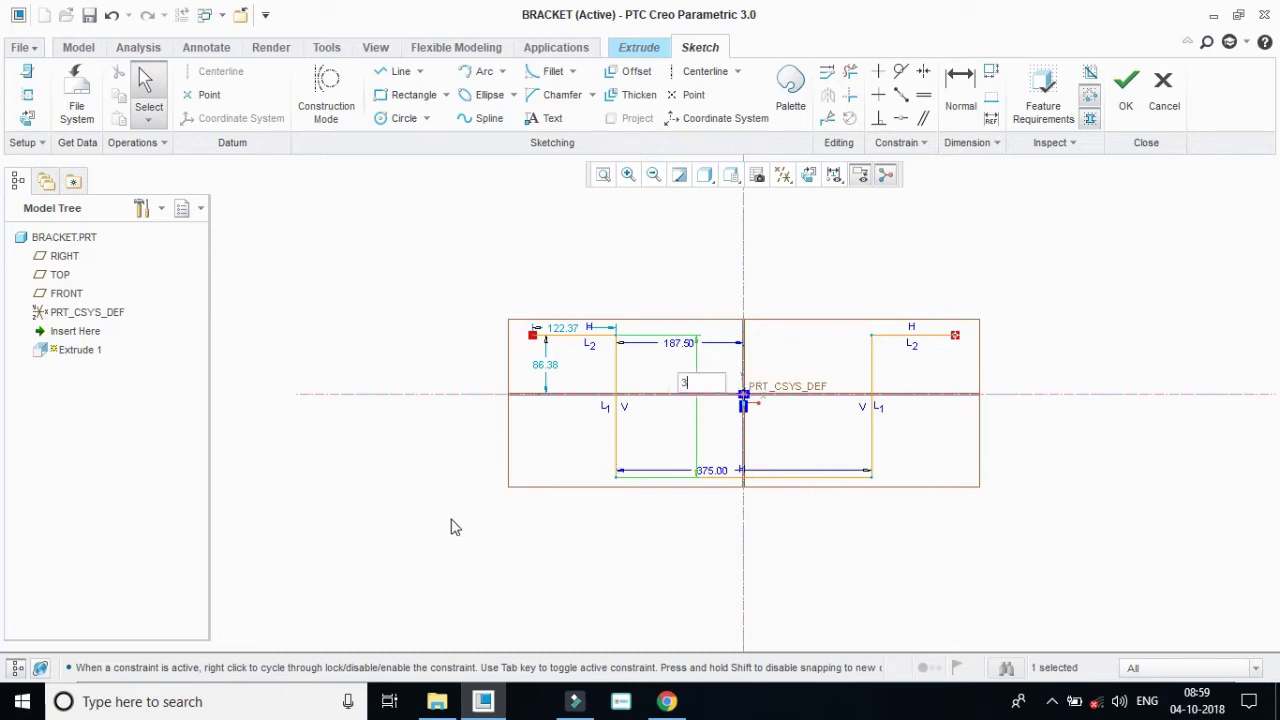
type("208")
key("Return")
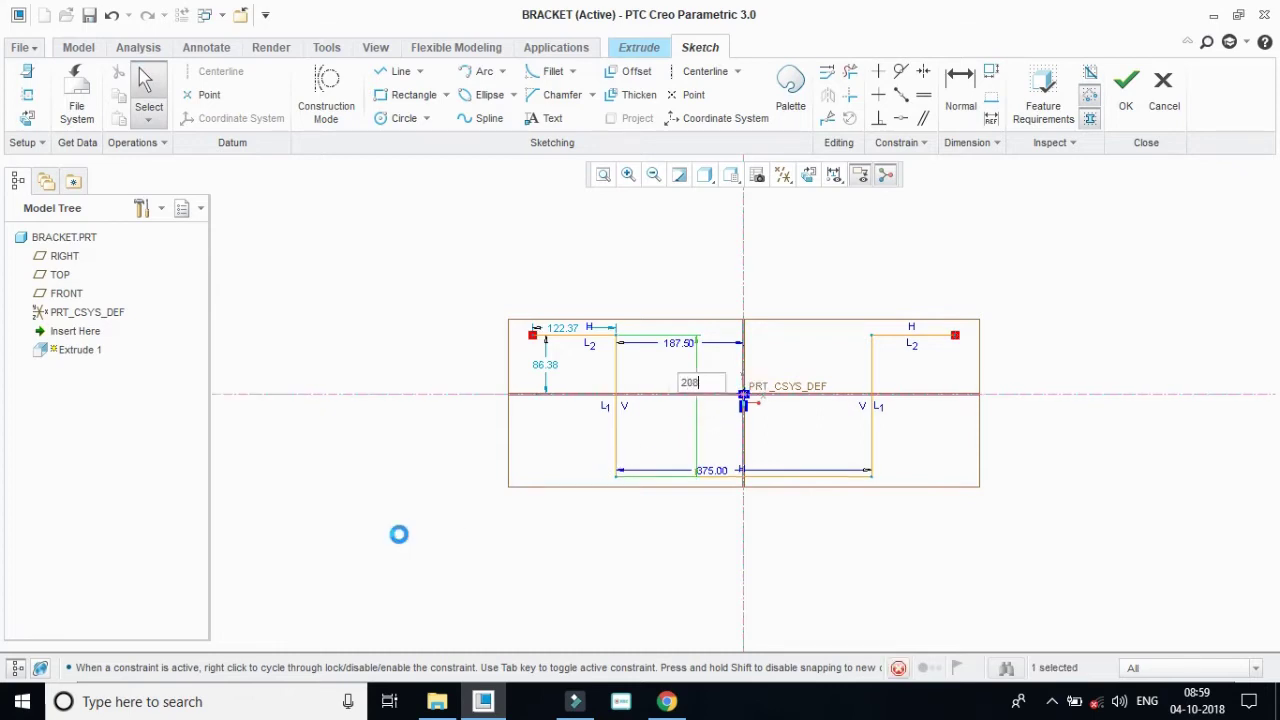
Set the height of the flanges above the horizontal centerline to 208/2.
double_click(543, 365)
type("208/2")
key("Return")
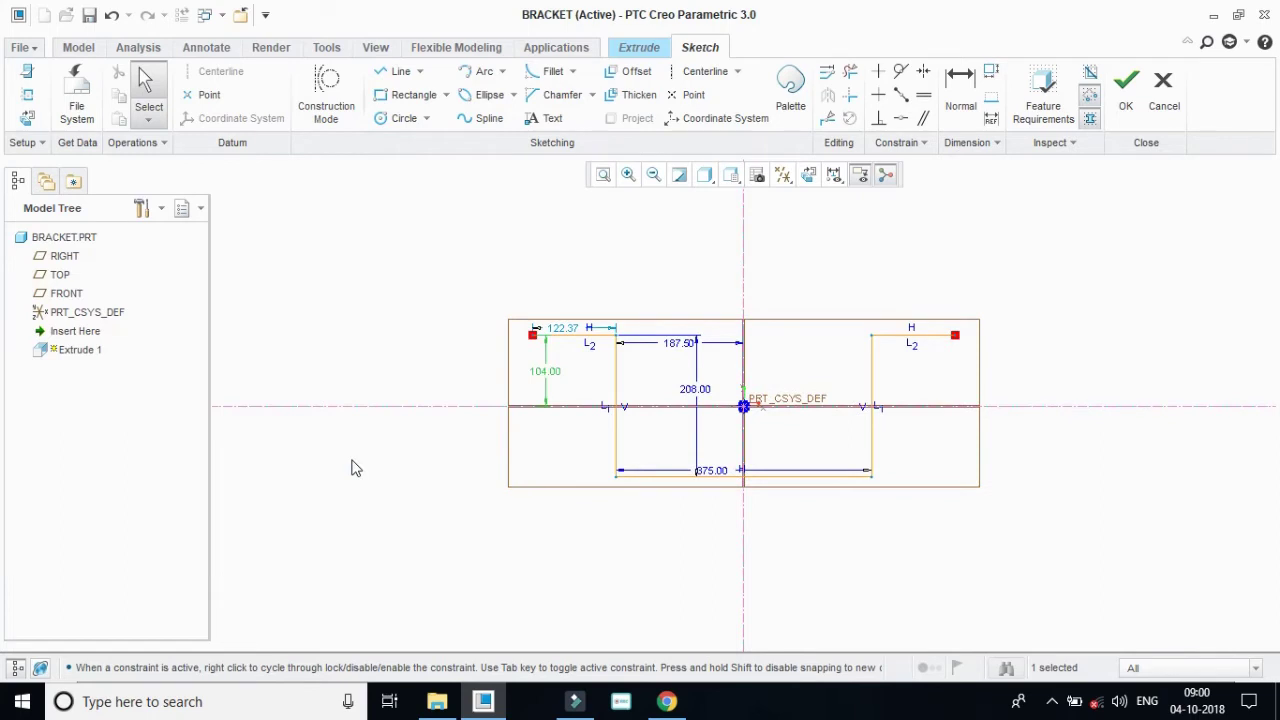
Set the flange length to 475-187.5 and finish the sketch, accepting the switch to a surface extrusion.
double_click(564, 329)
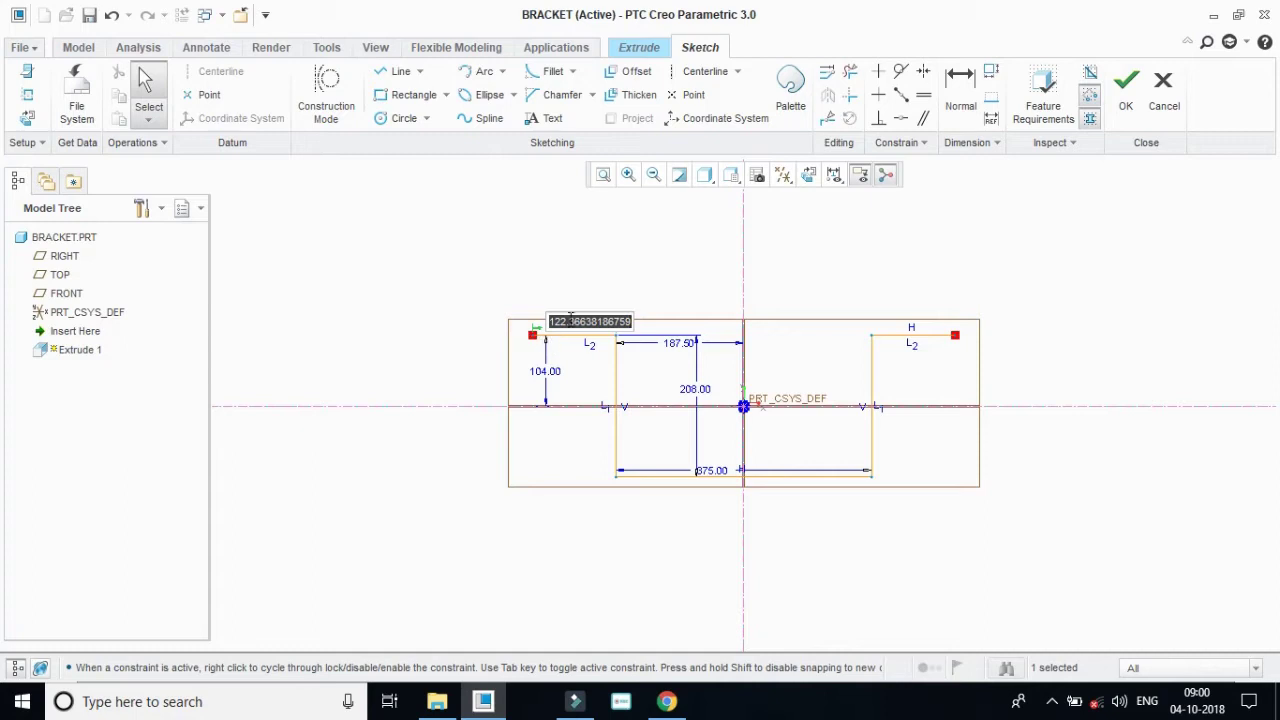
type("475-1")
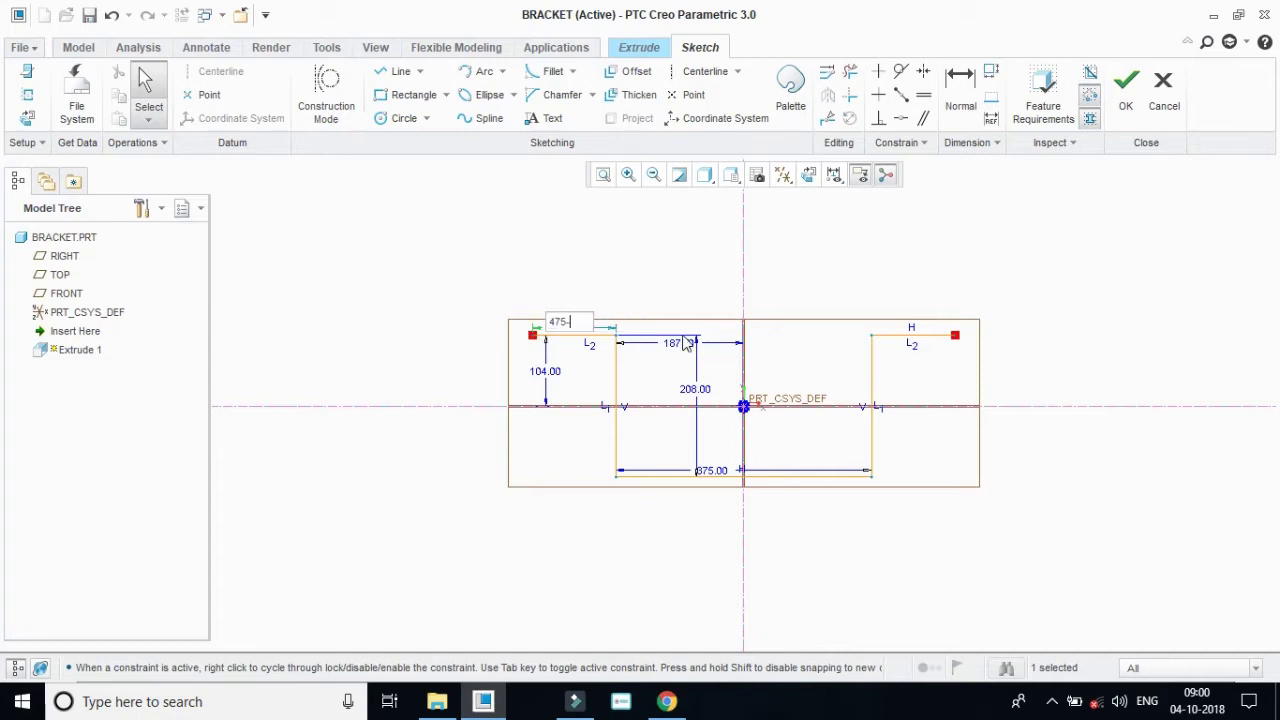
type("87.5")
key("Return")
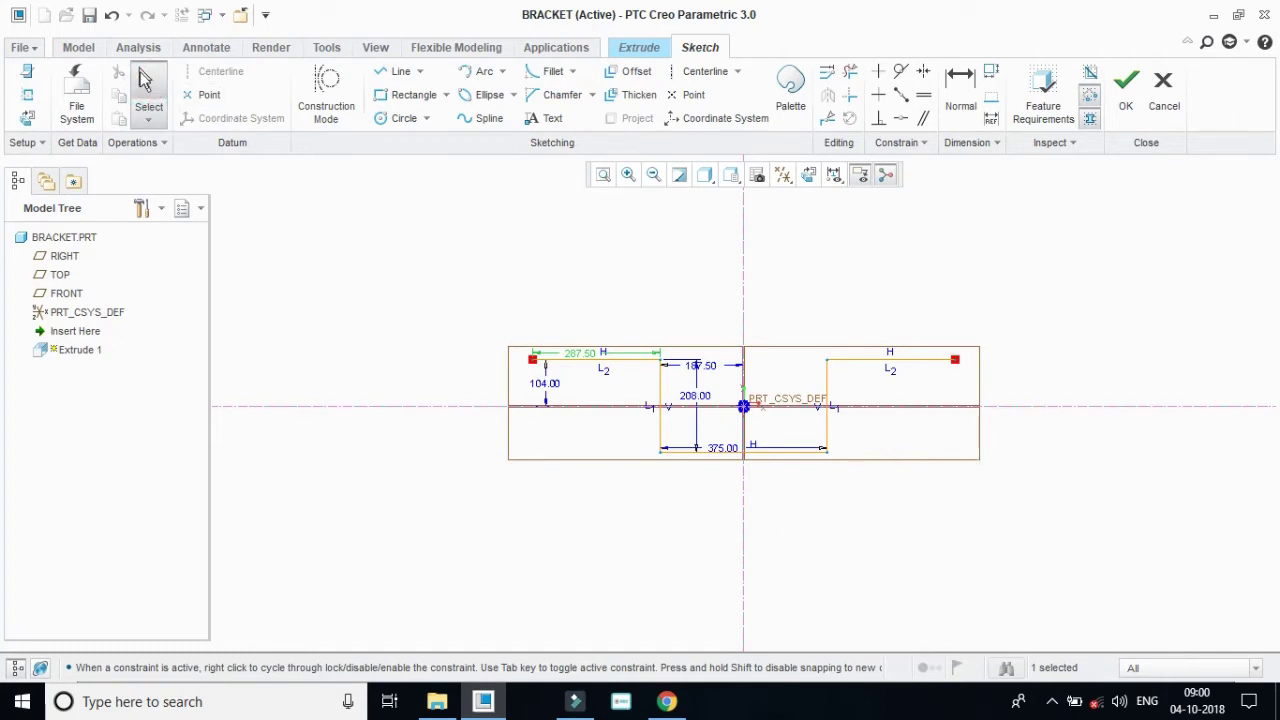
left_click(1126, 90)
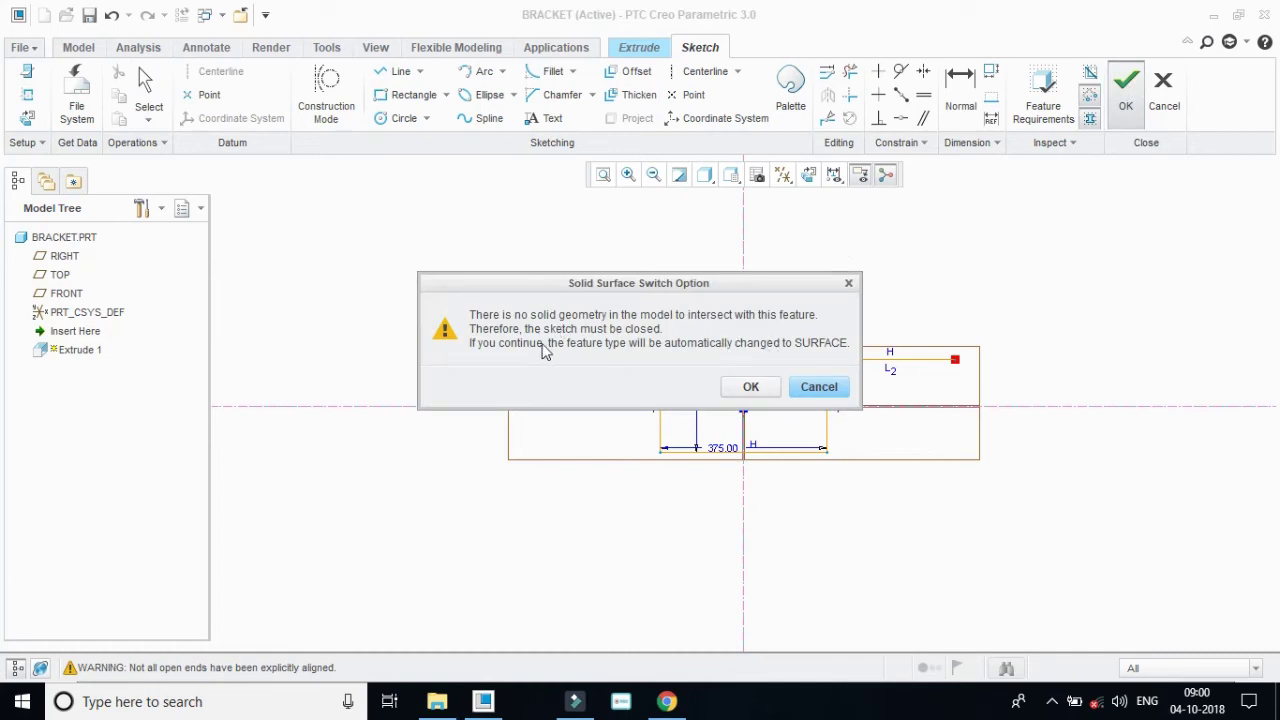
left_click(750, 386)
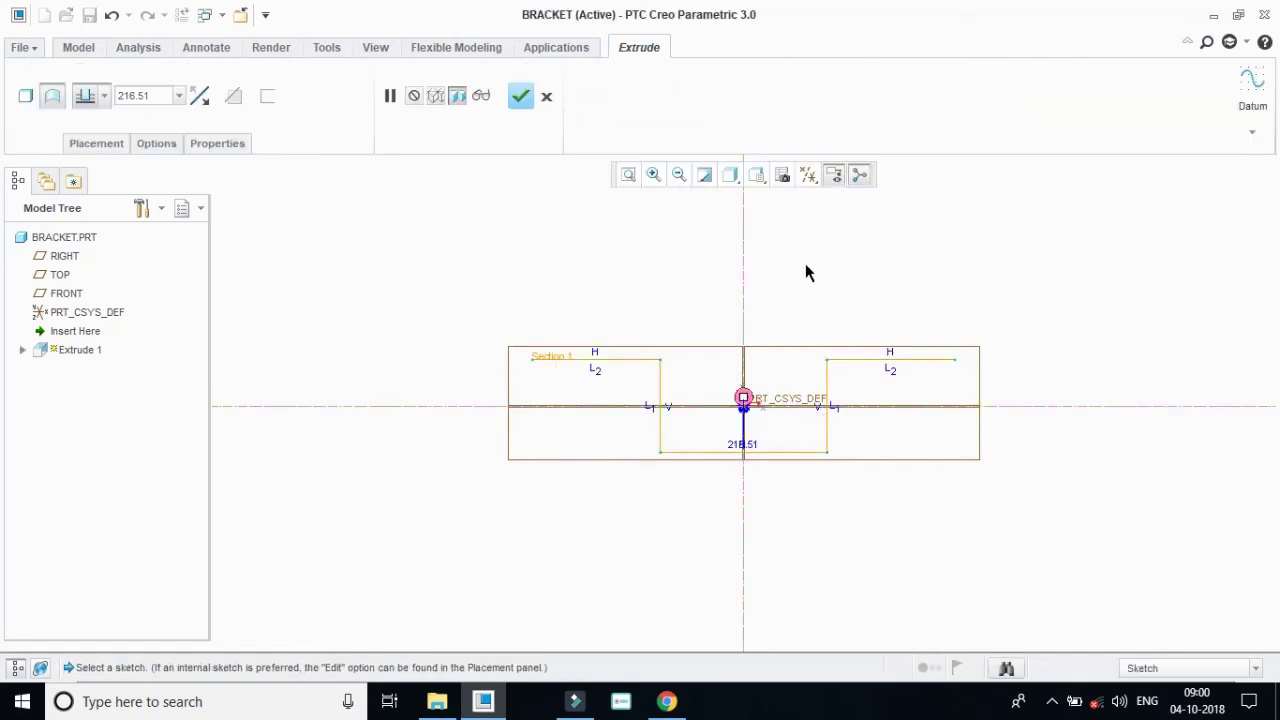
Examine the extrusion preview in the top, back, front and standard orientations.
left_click(730, 176)
left_click(757, 176)
left_click(784, 218)
left_click(757, 180)
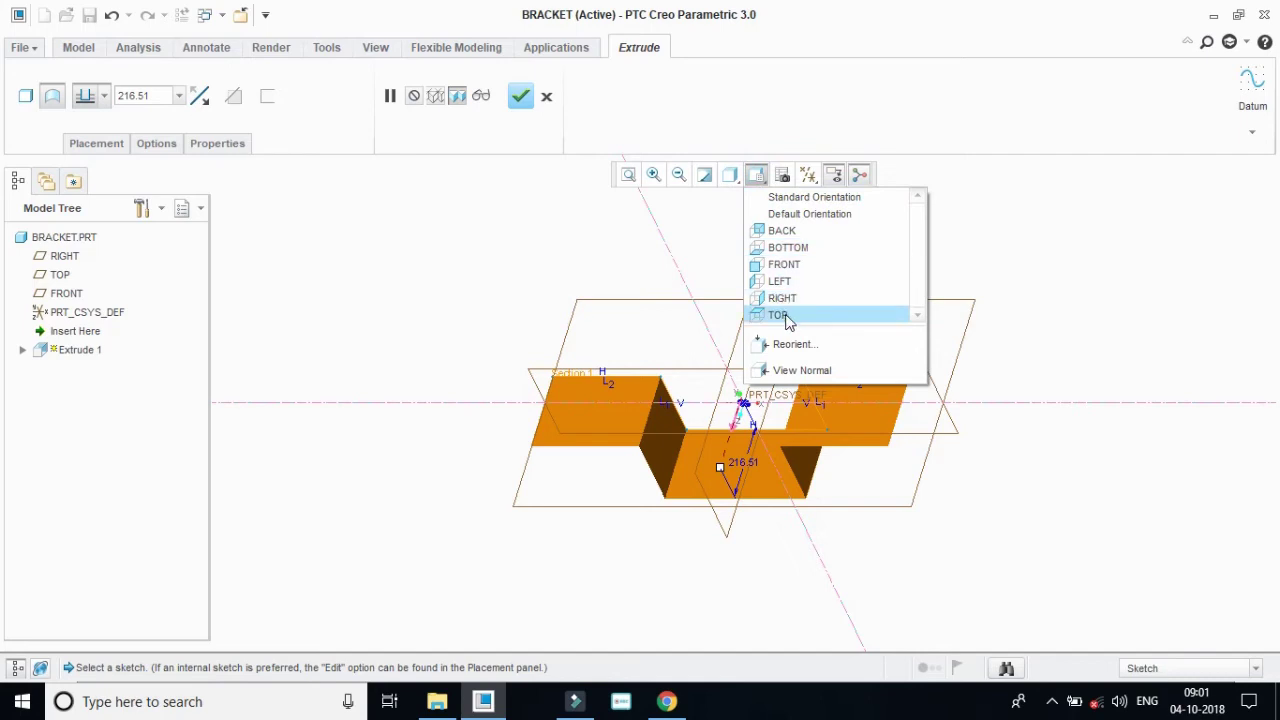
left_click(779, 315)
left_click(757, 176)
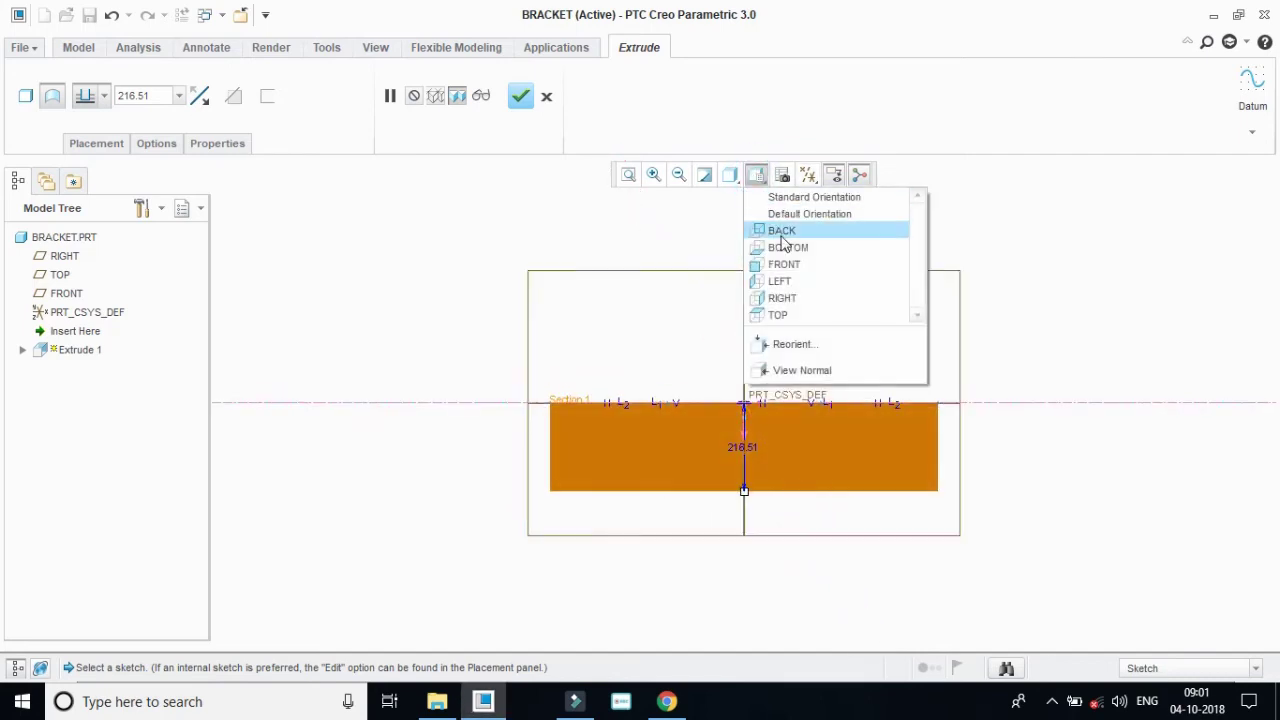
left_click(782, 236)
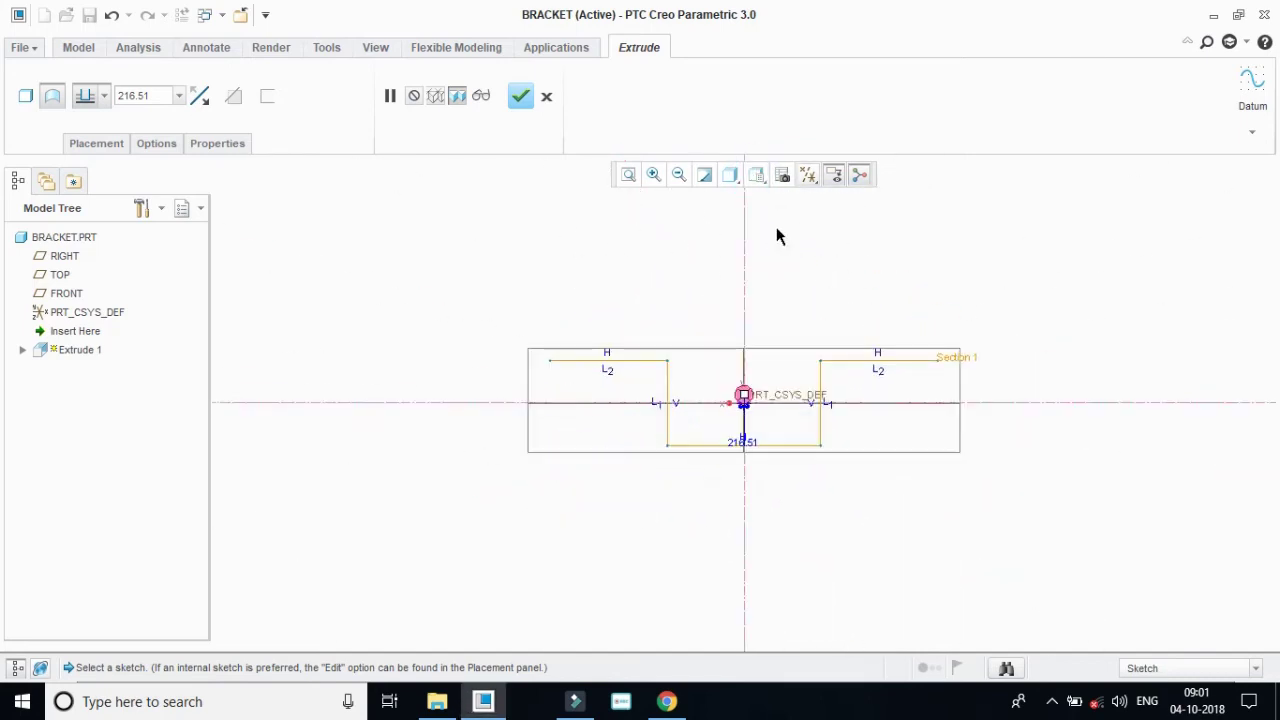
left_click(757, 176)
left_click(688, 292)
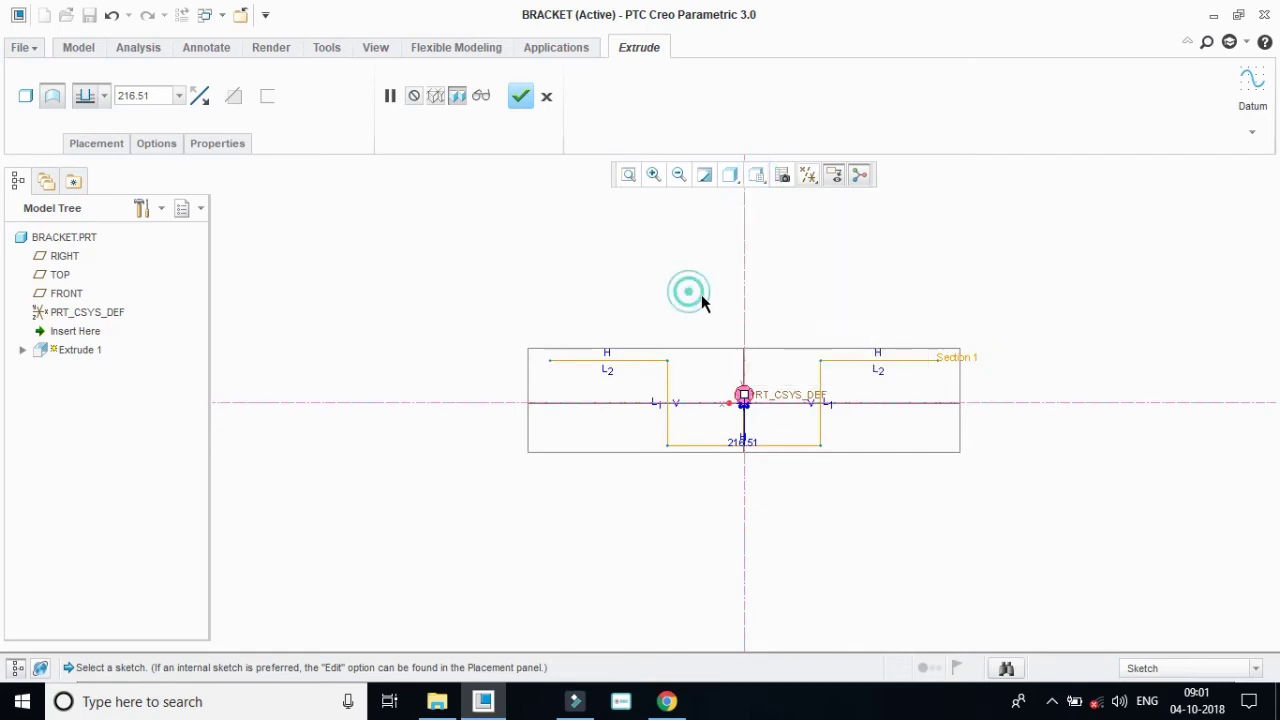
left_click(733, 180)
left_click(757, 186)
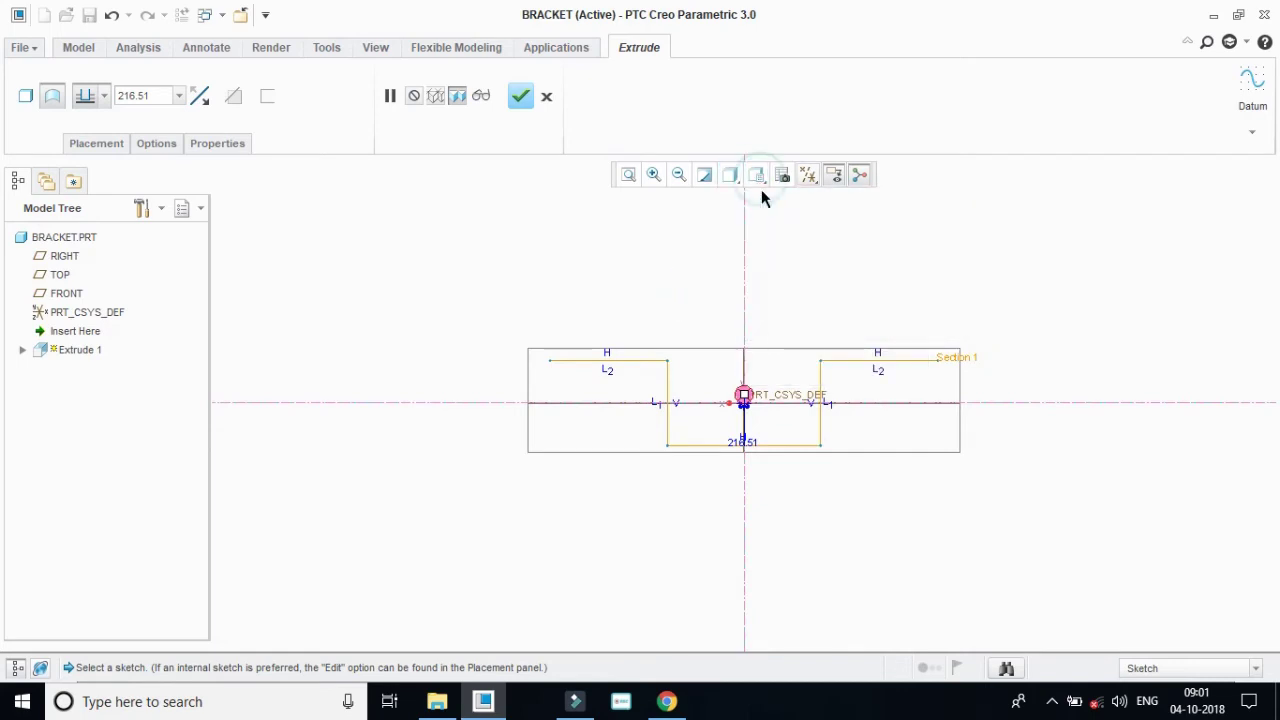
left_click(757, 176)
left_click(779, 263)
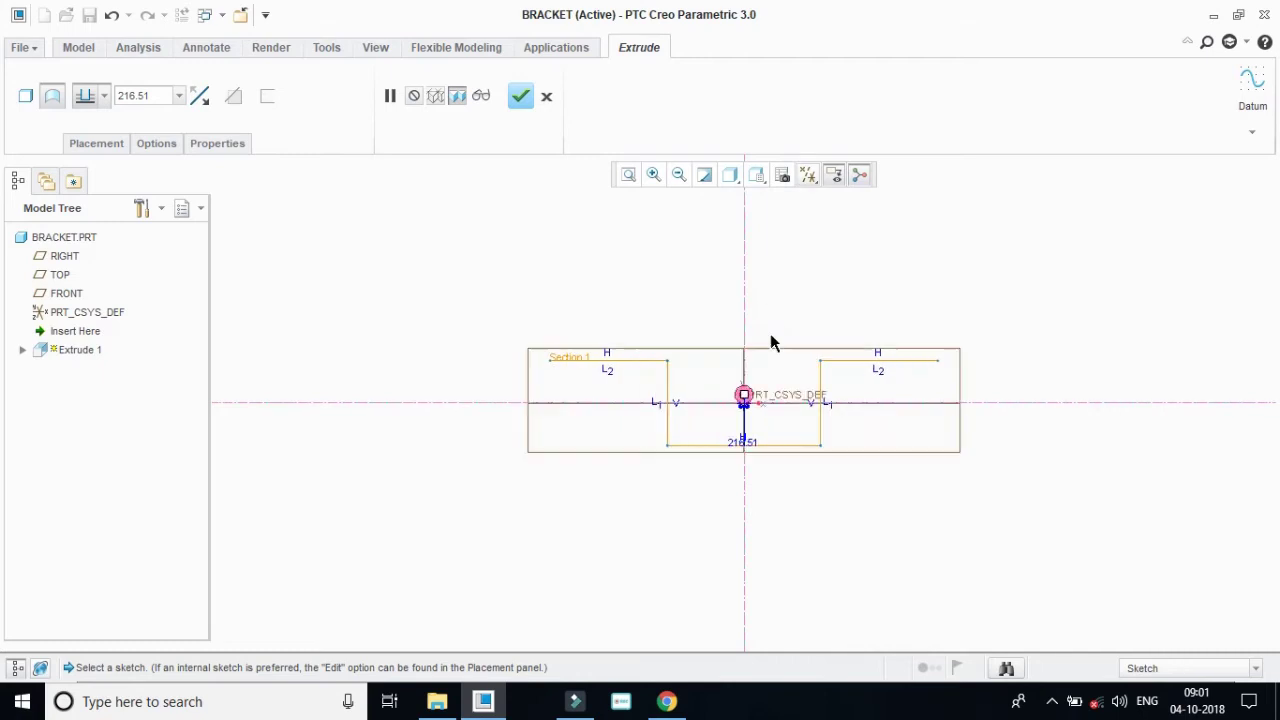
right_click(889, 314)
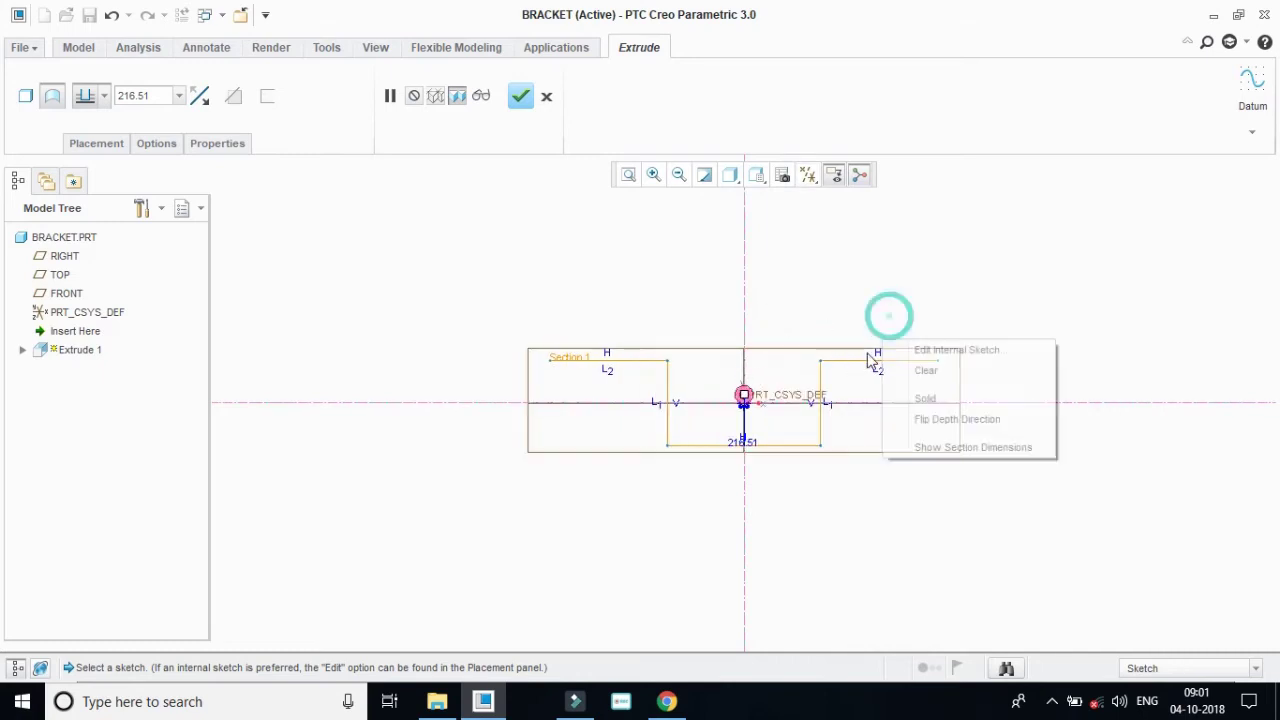
left_click(990, 300)
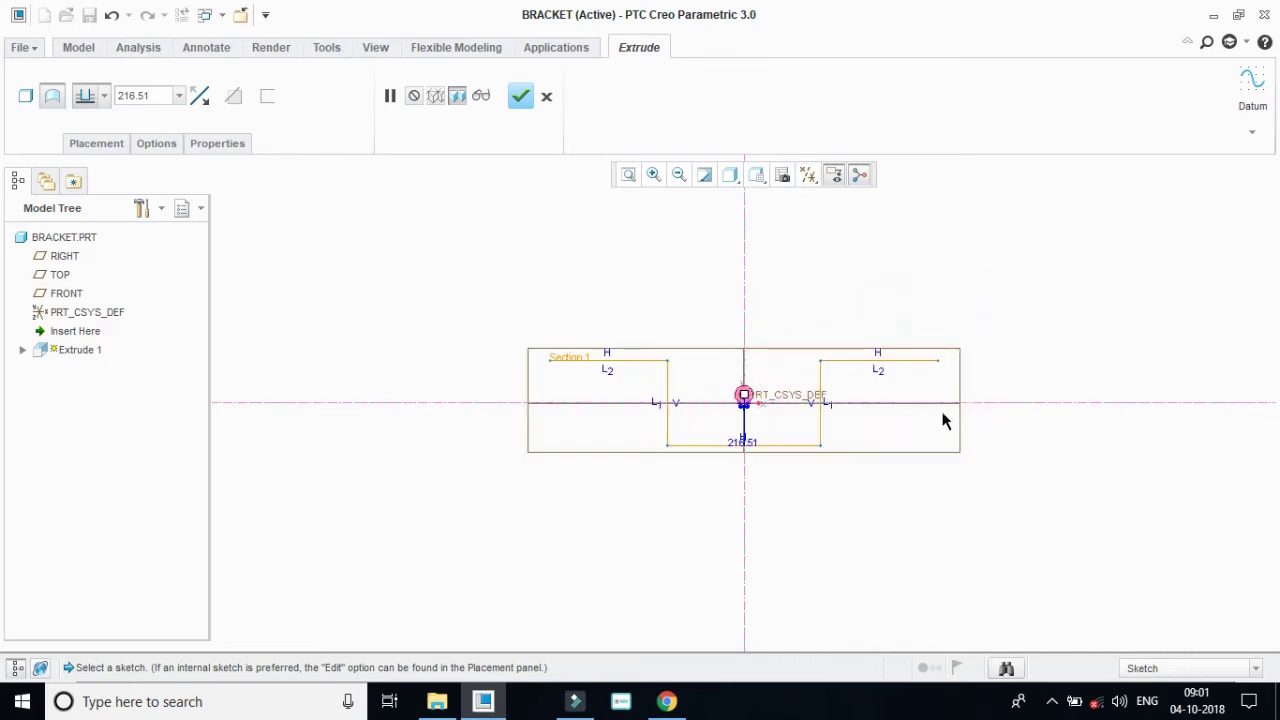
left_click(871, 263)
left_click(731, 178)
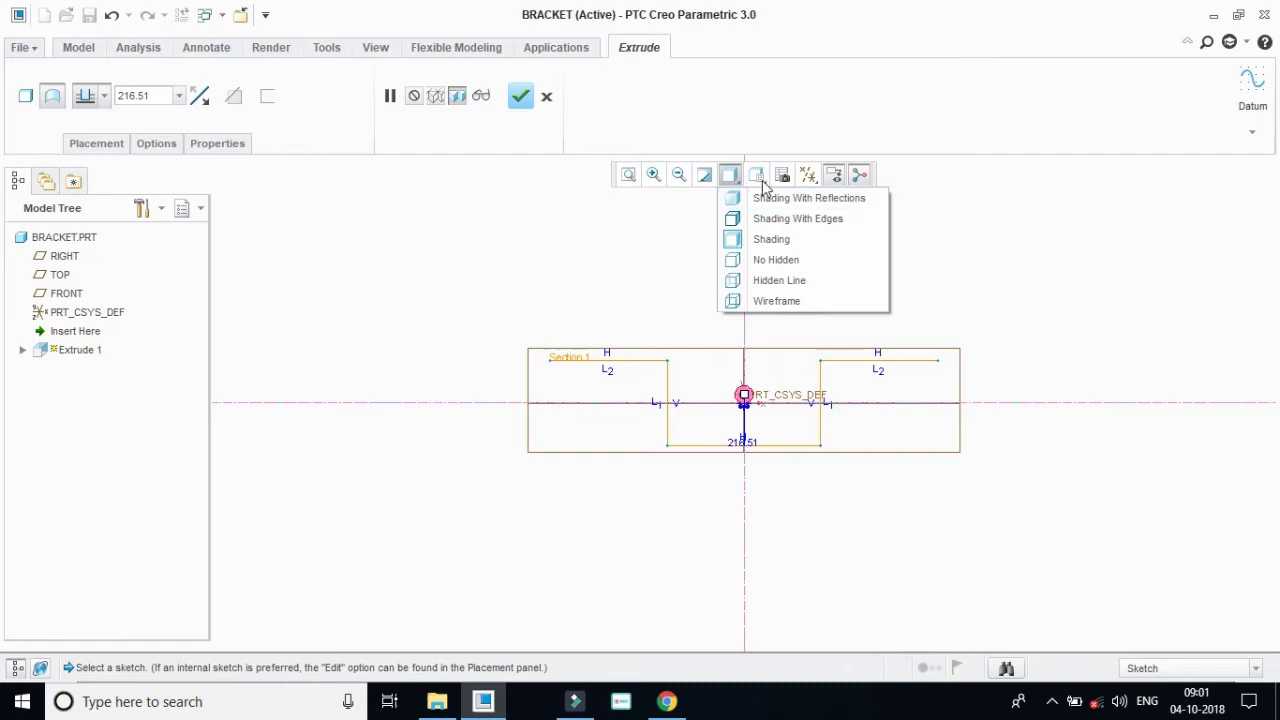
left_click(759, 178)
left_click(763, 196)
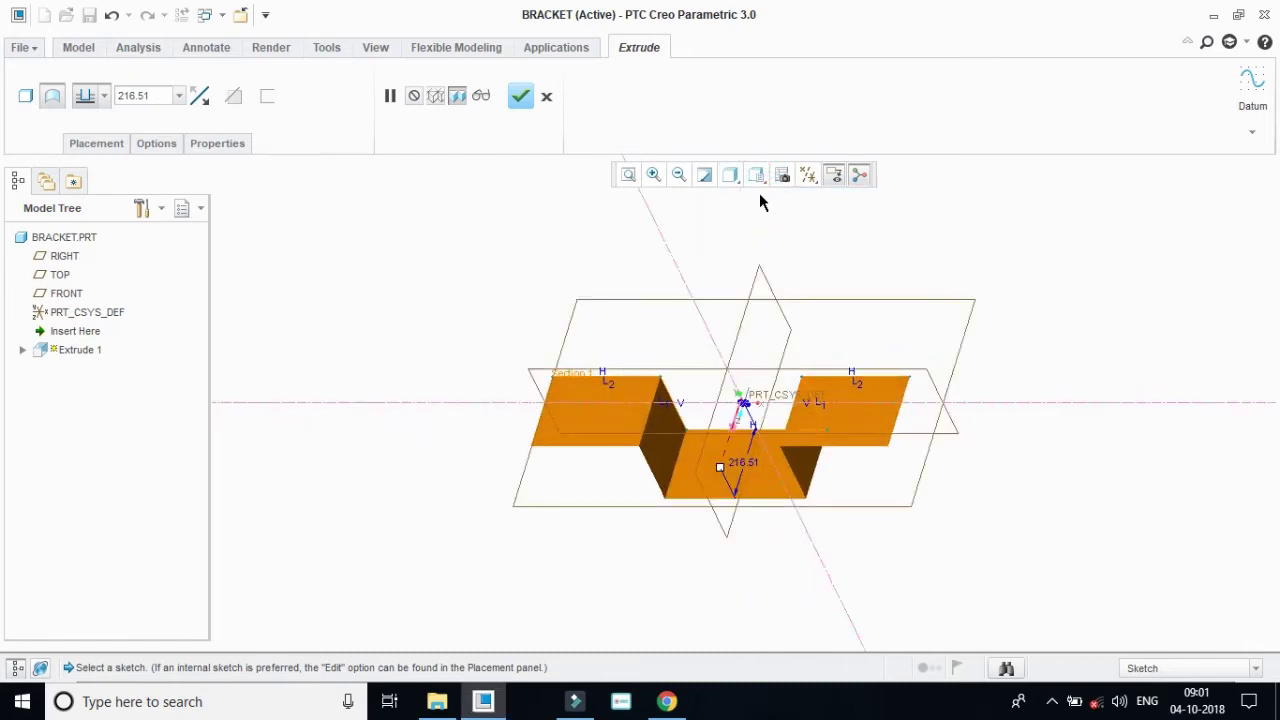
Check the Bracket depth in the Chrome drawing, return to Creo Parametric, and set the extrusion to 300 deep, symmetric about the sketch plane.
left_click(151, 96)
left_click(676, 701)
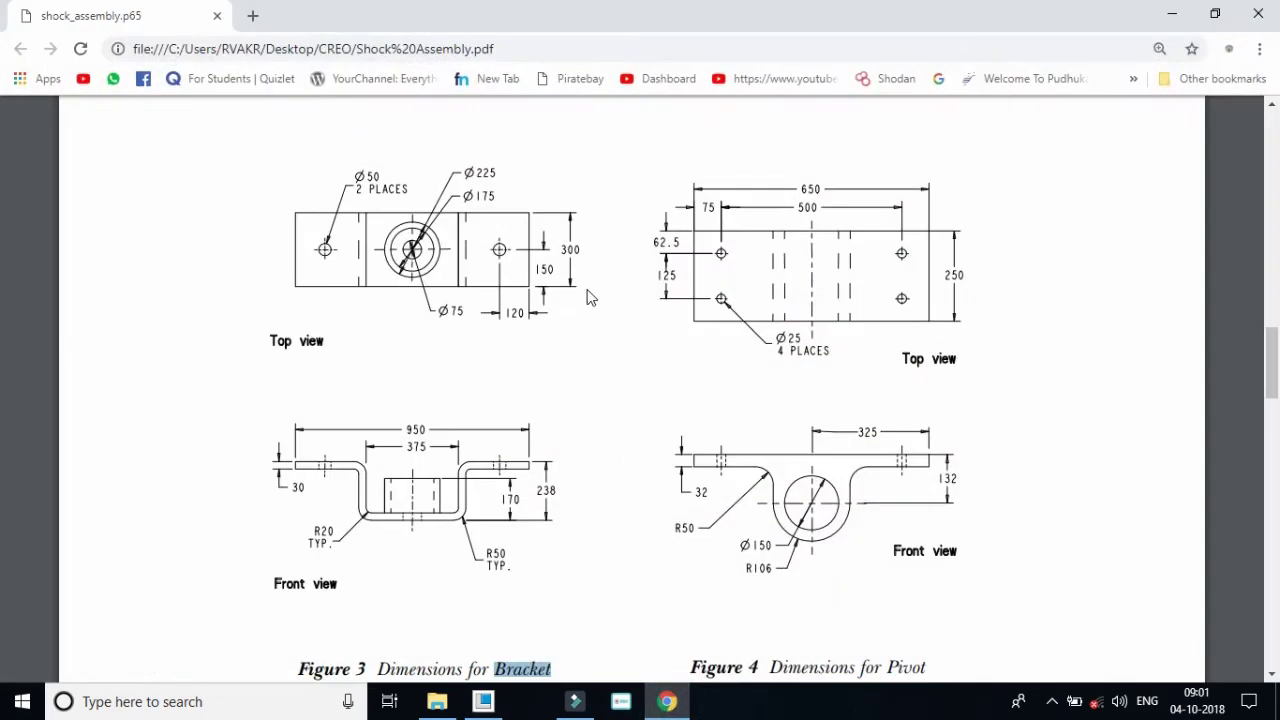
left_click(1172, 14)
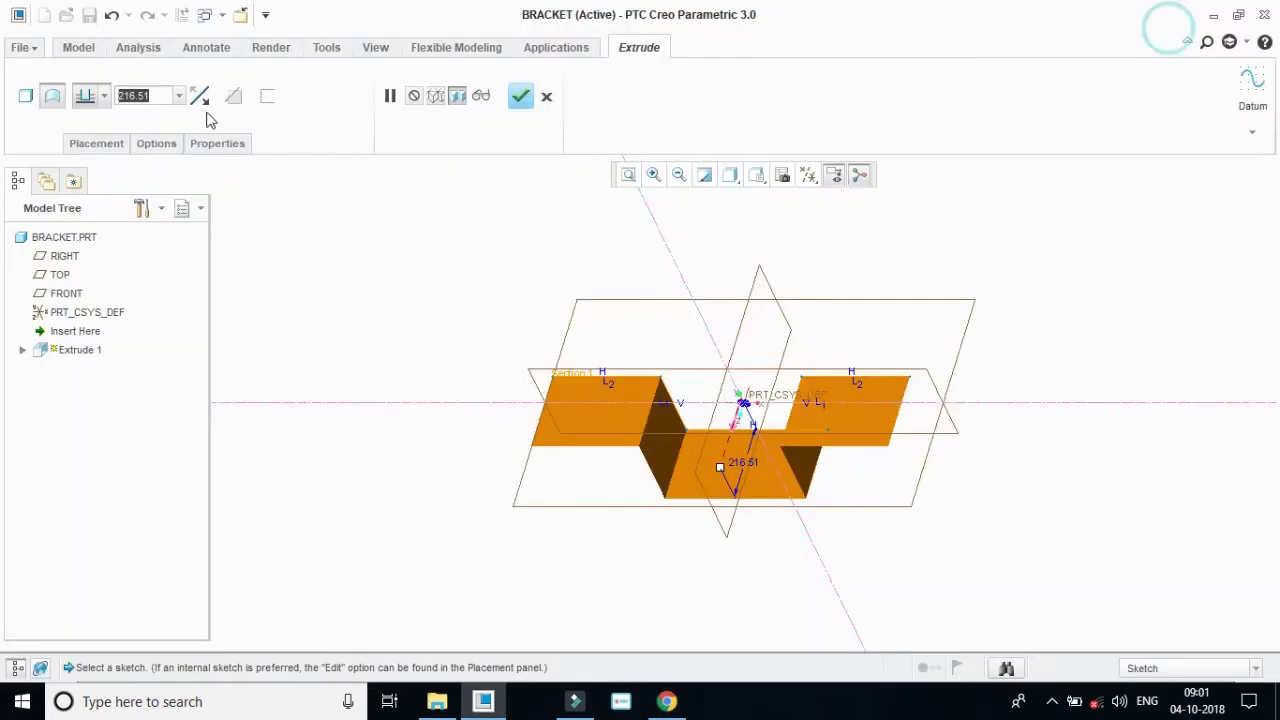
type("300")
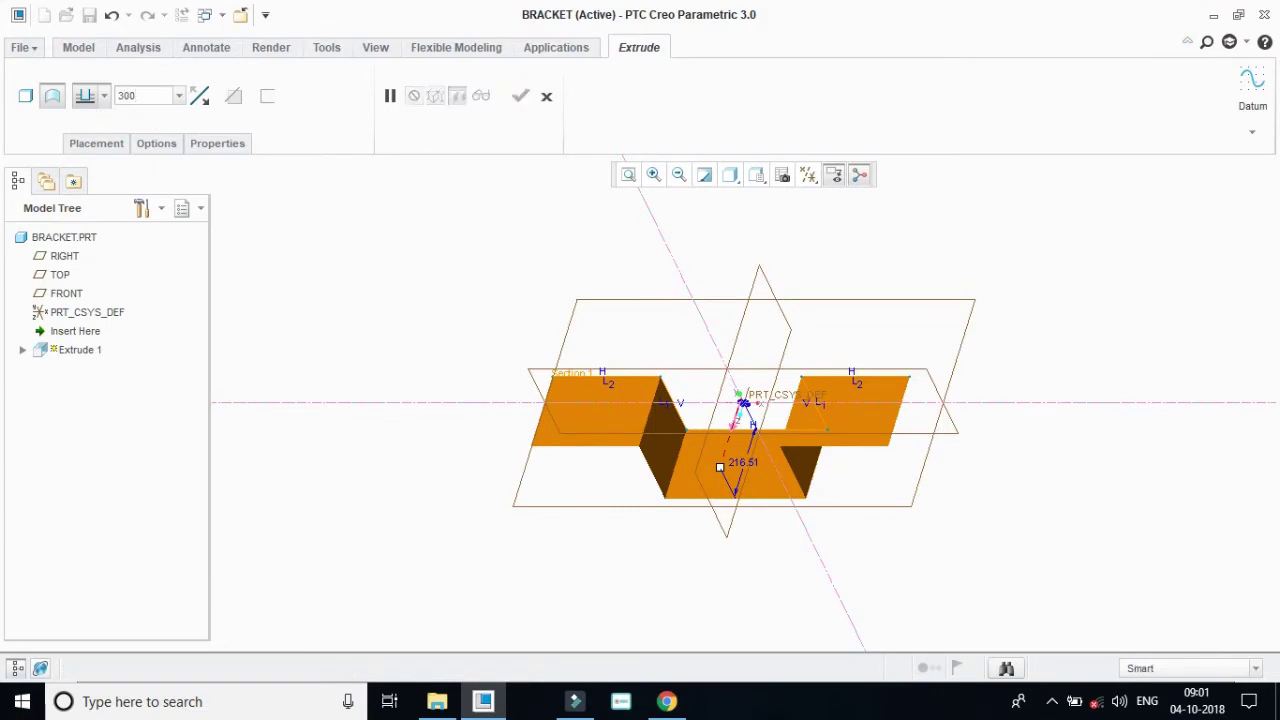
left_click(104, 95)
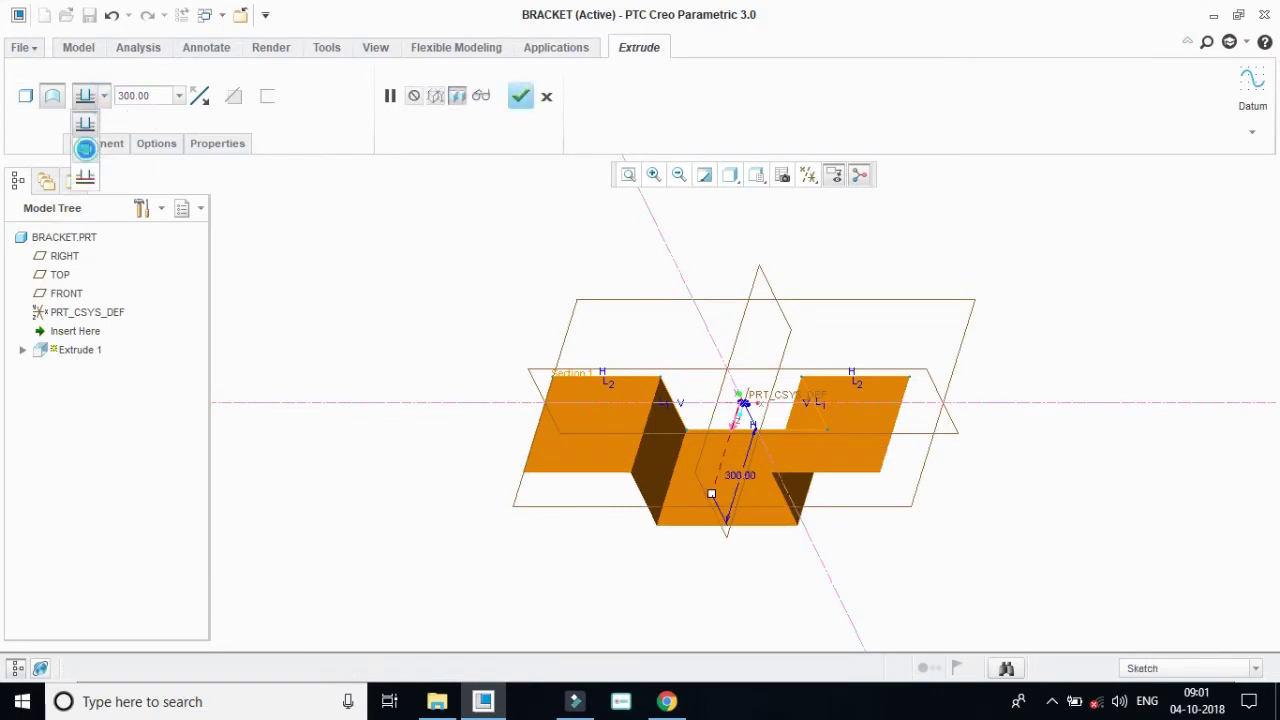
left_click(86, 149)
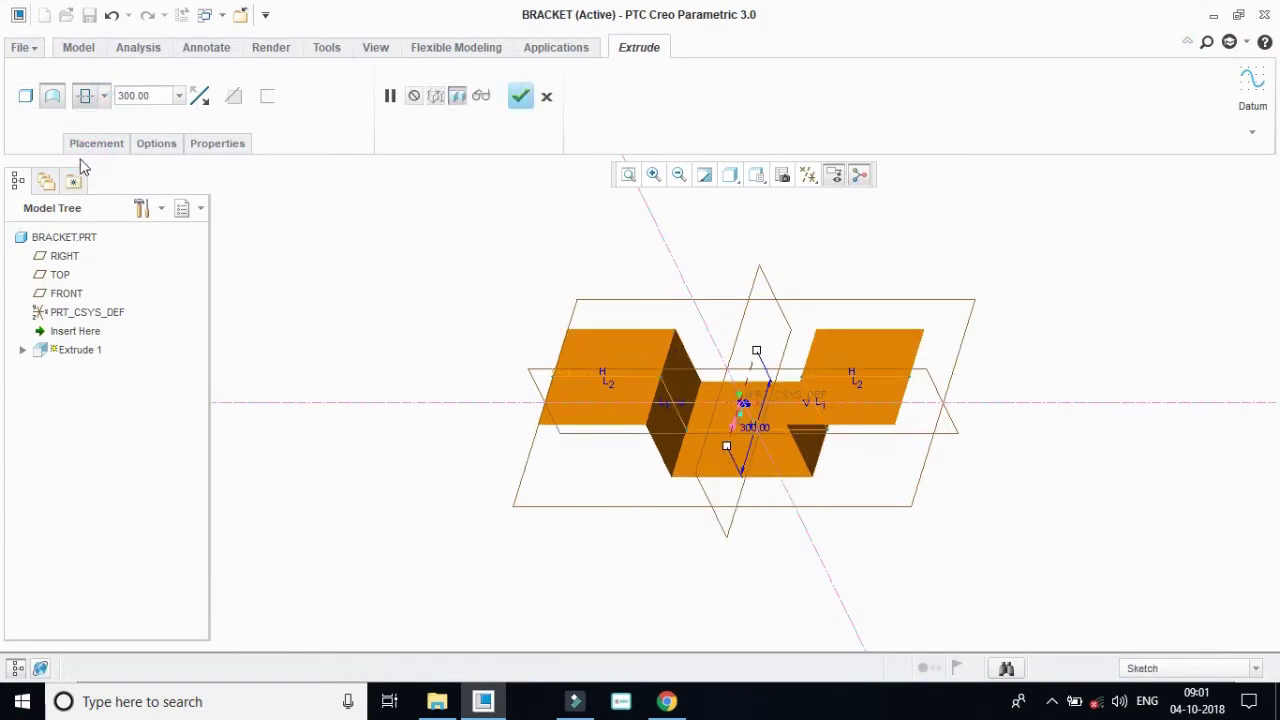
Switch the extrusion to a thickened solid and set its wall thickness to 30.
left_click(26, 96)
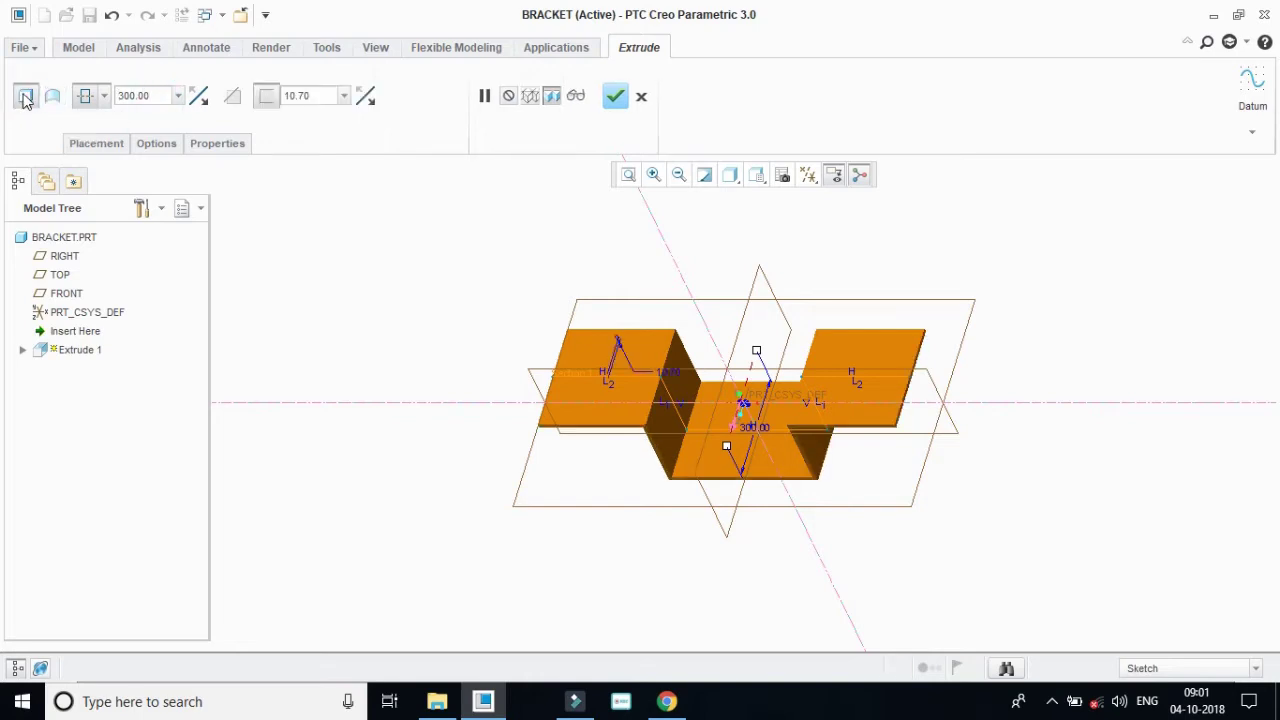
double_click(310, 96)
type("30")
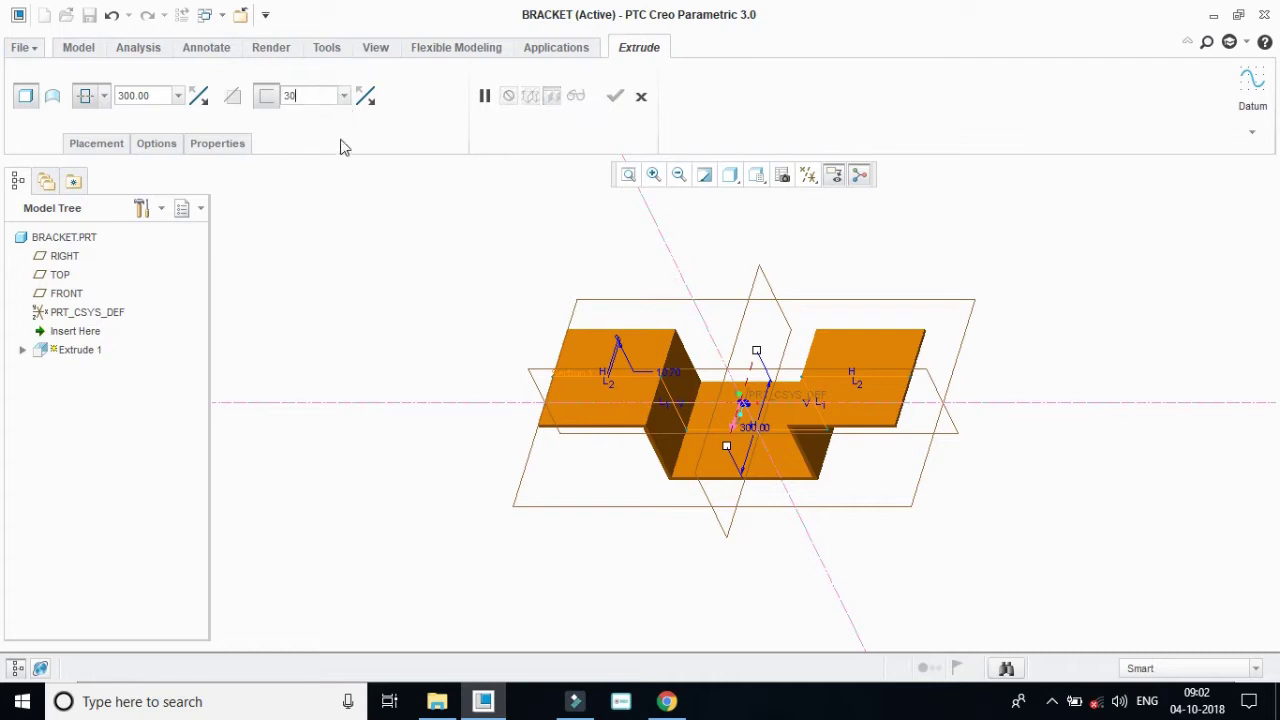
key("Return")
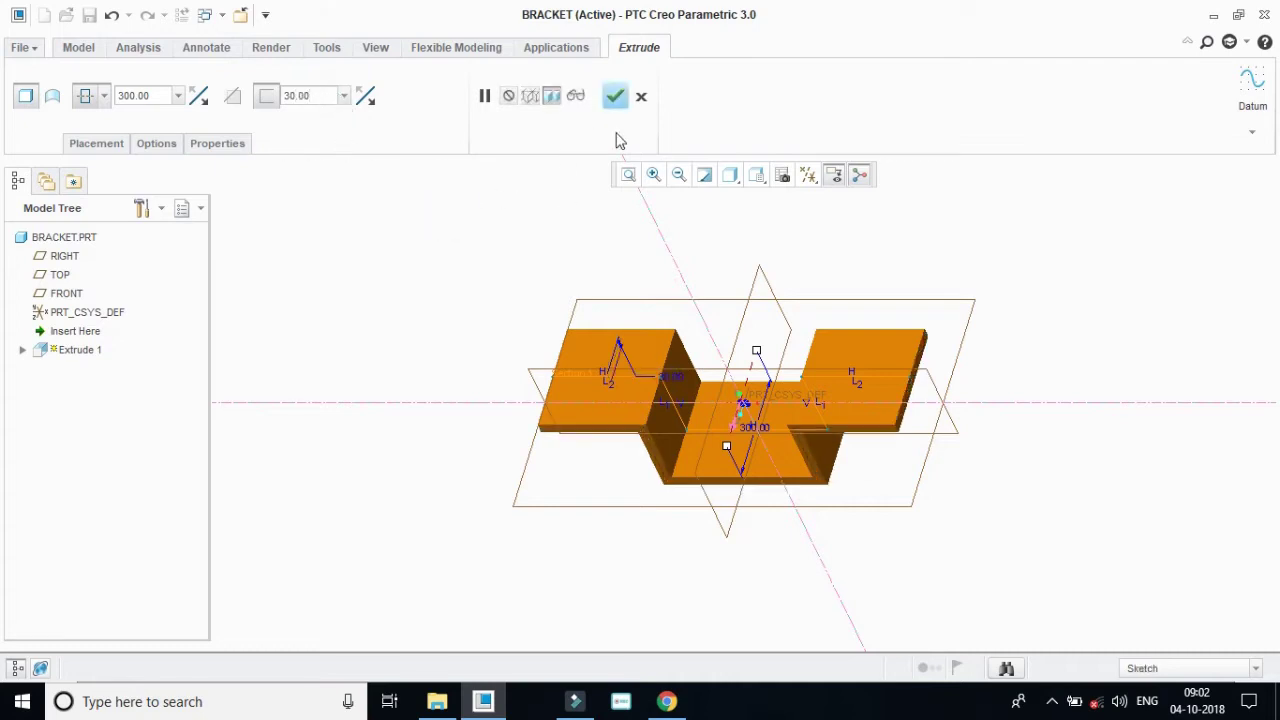
Examine the thickened bracket in the bottom, right, left and front orientations, and complete the extrusion.
left_click(750, 181)
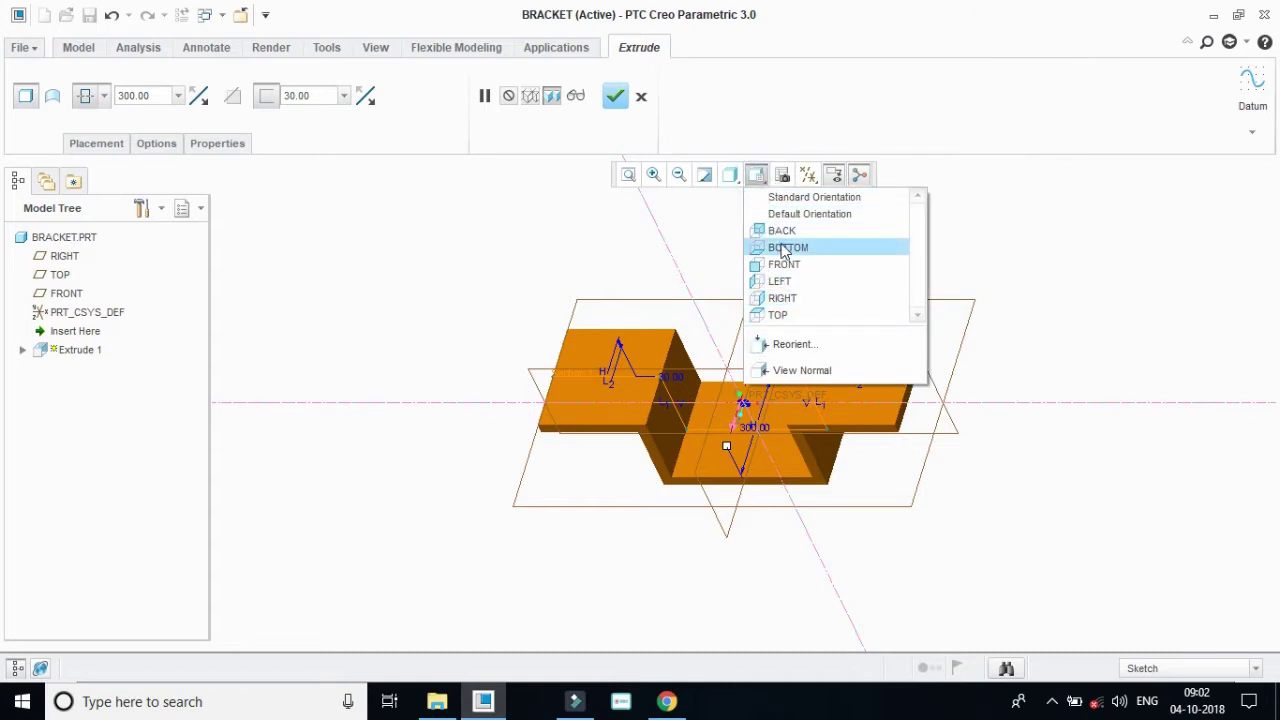
left_click(777, 247)
left_click(755, 178)
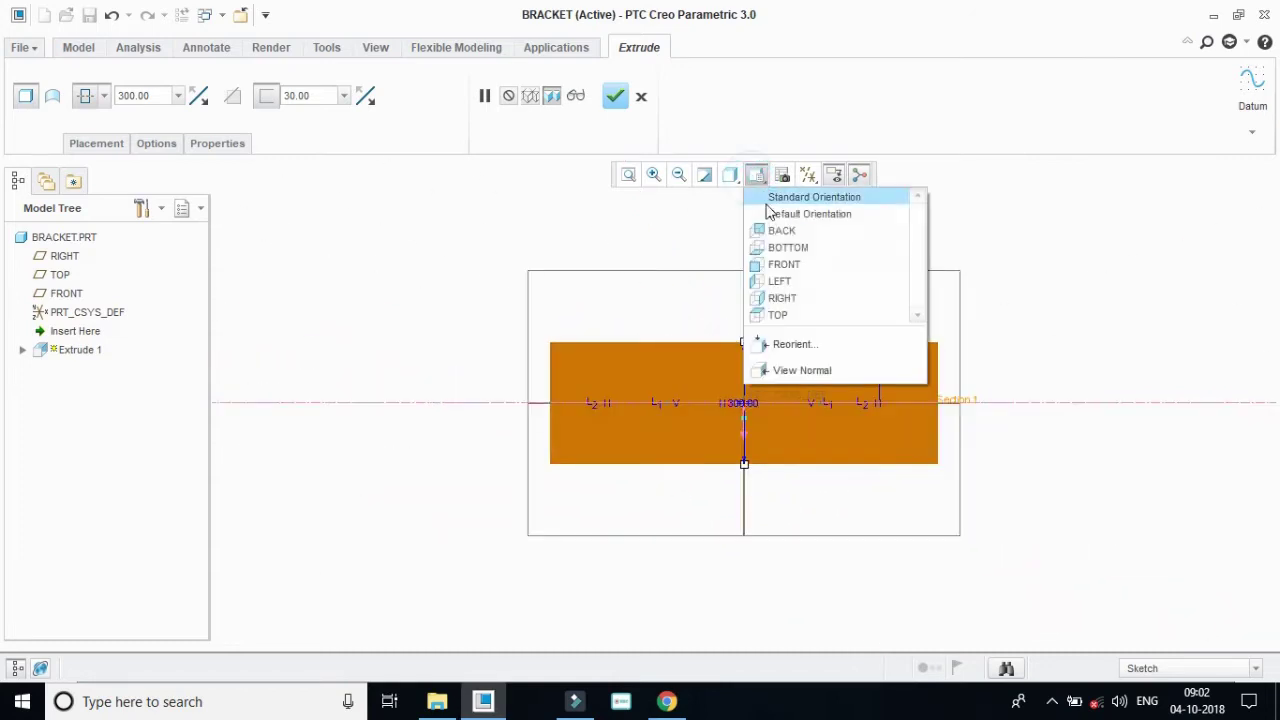
left_click(803, 300)
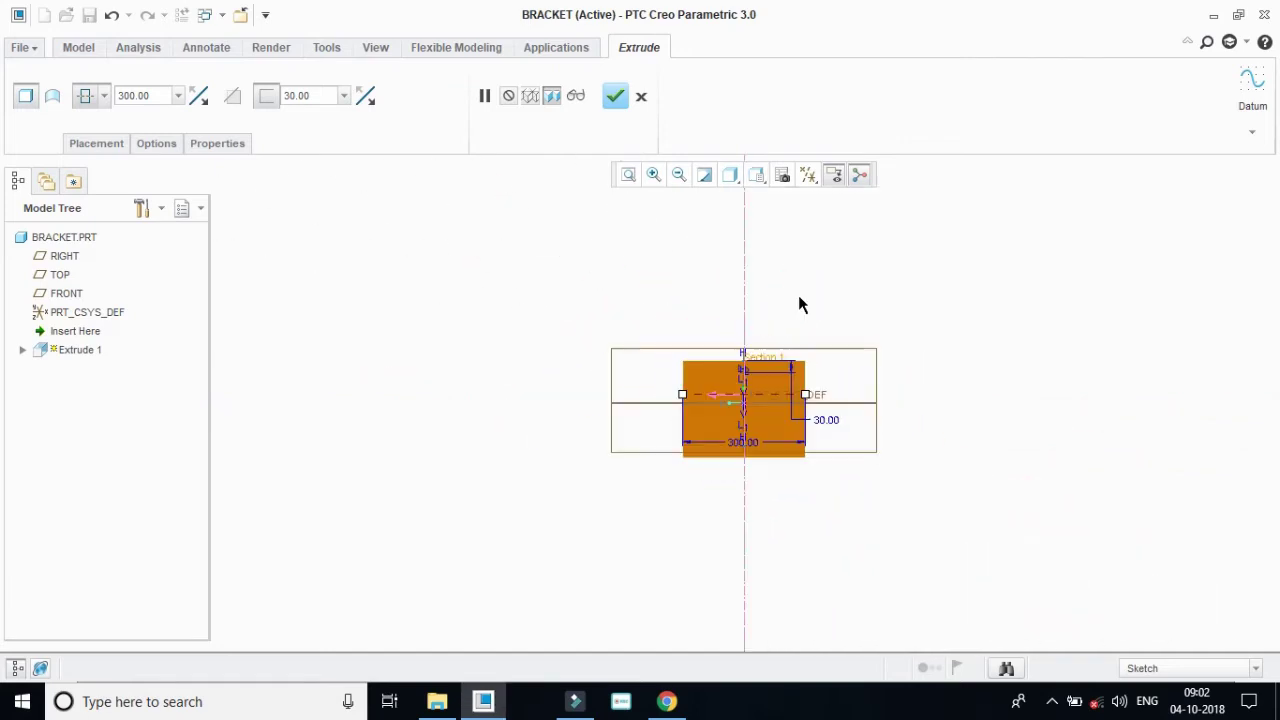
left_click(756, 180)
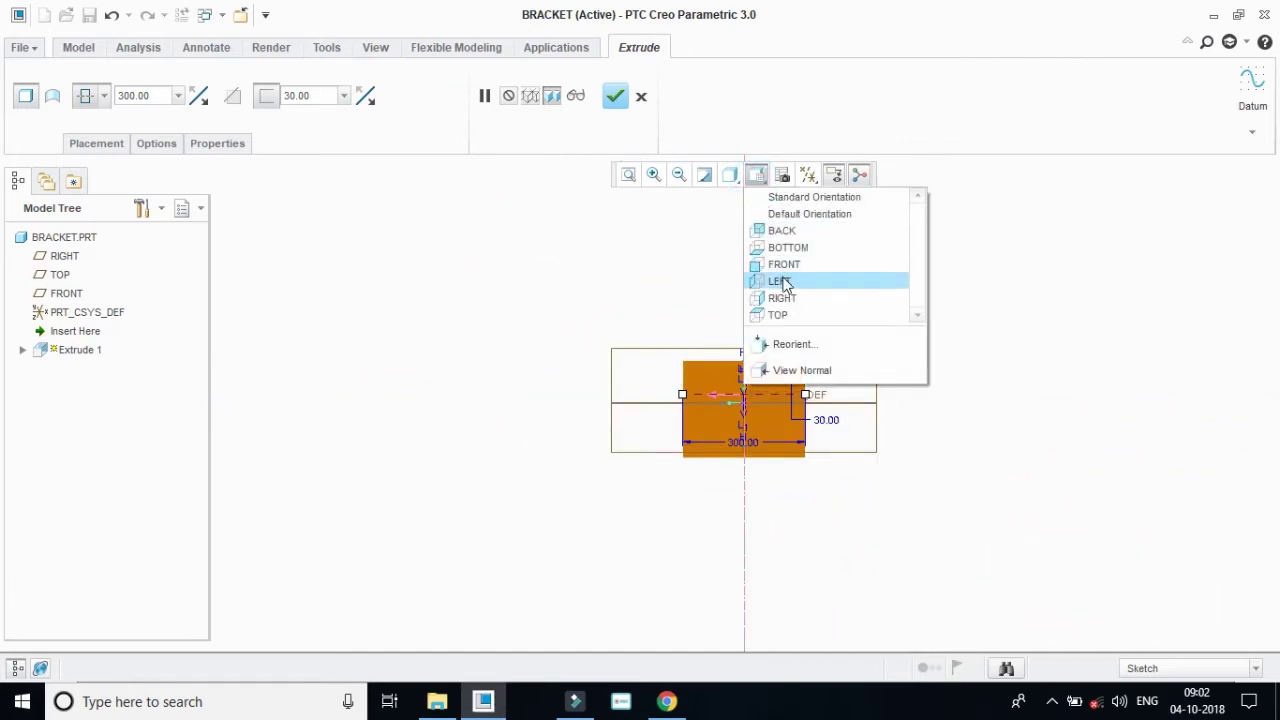
left_click(783, 284)
left_click(757, 180)
left_click(776, 265)
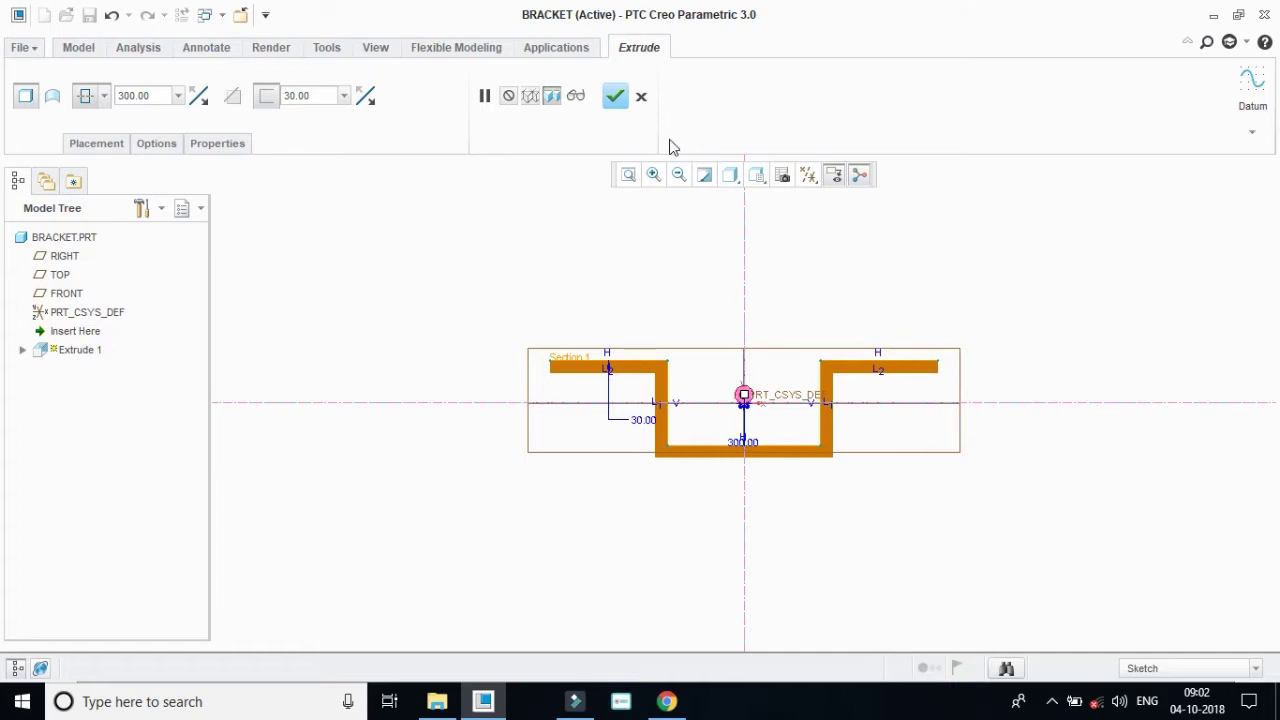
left_click(615, 97)
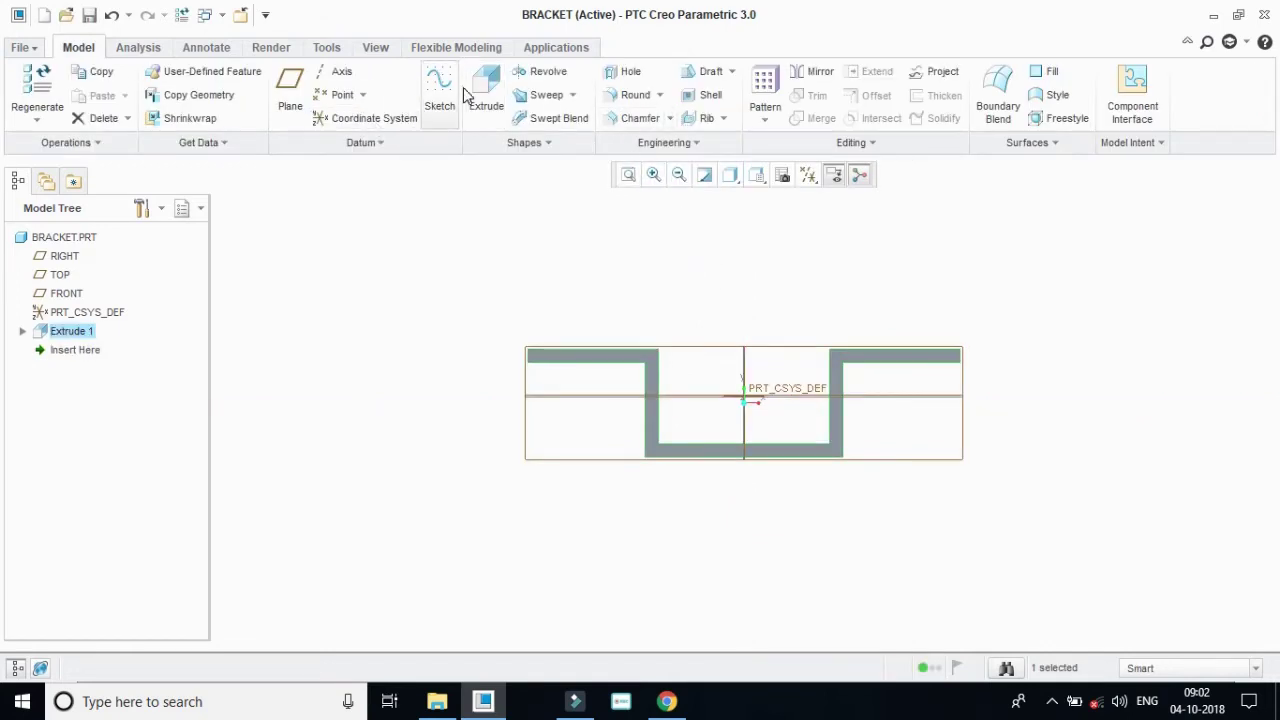
Orient the bracket to the bottom view, check the flange hole dimensions in the Chrome drawing, and return to Creo Parametric.
left_click(755, 177)
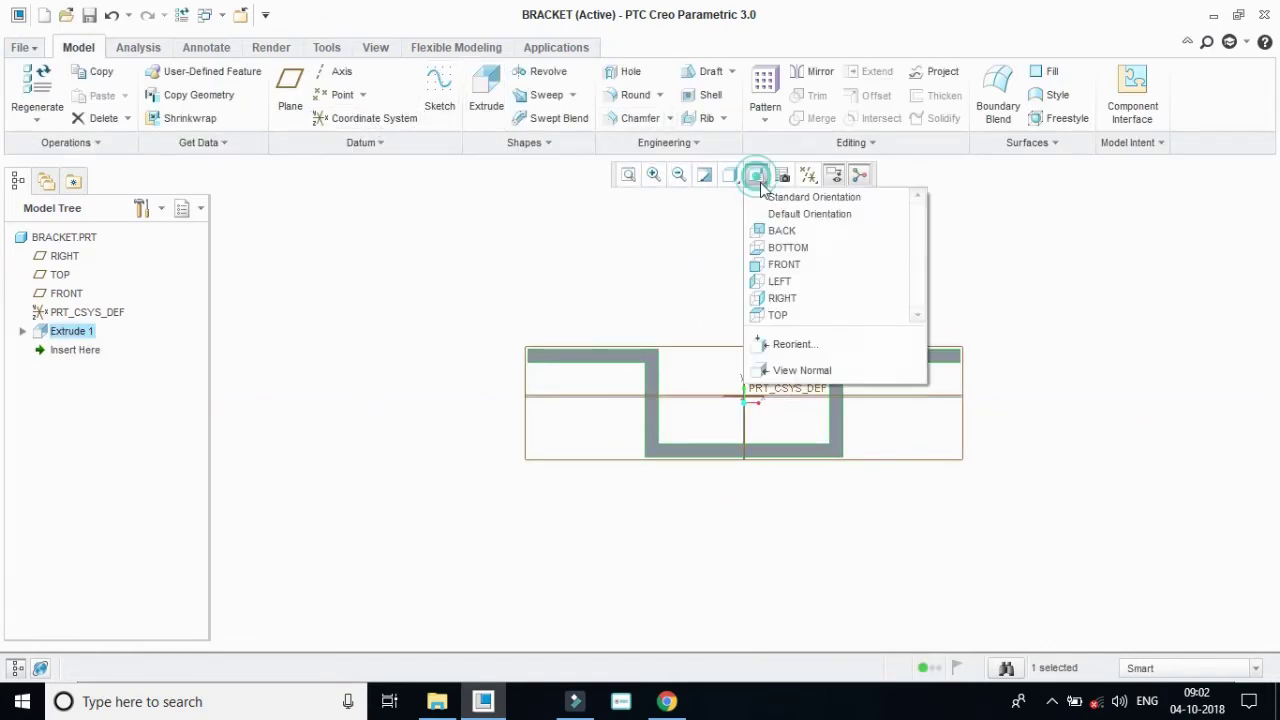
left_click(792, 248)
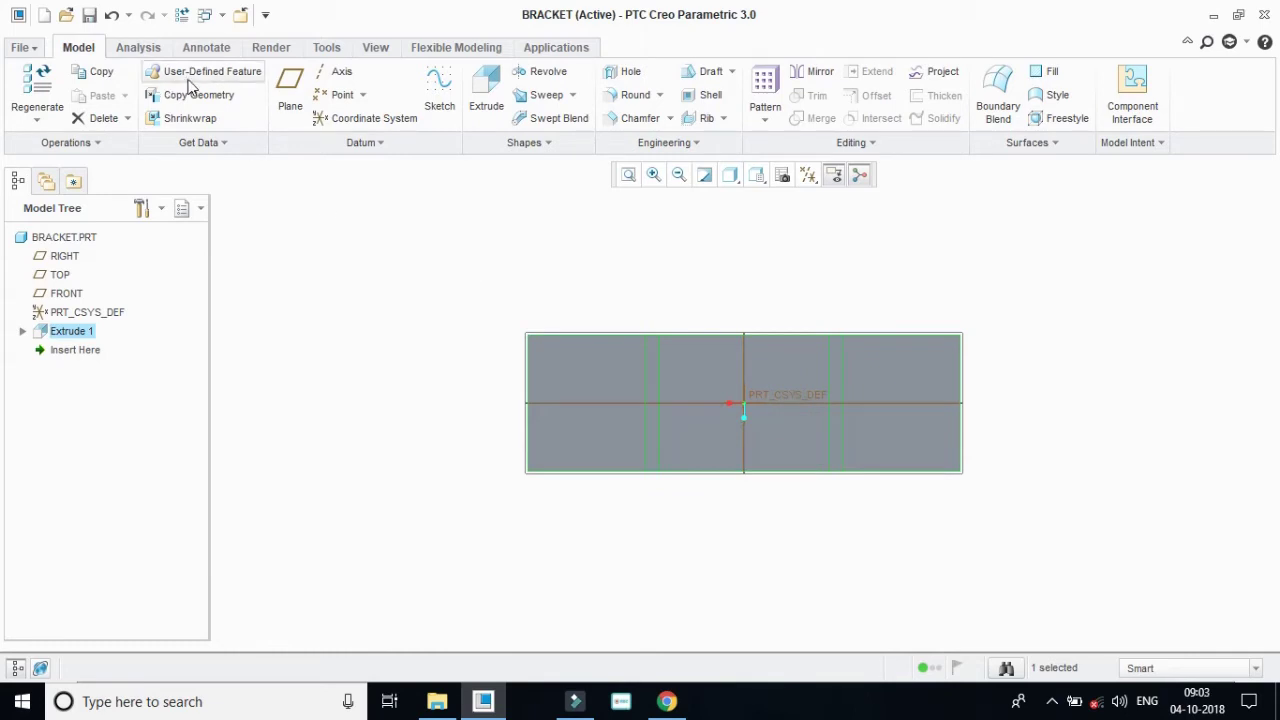
left_click(626, 704)
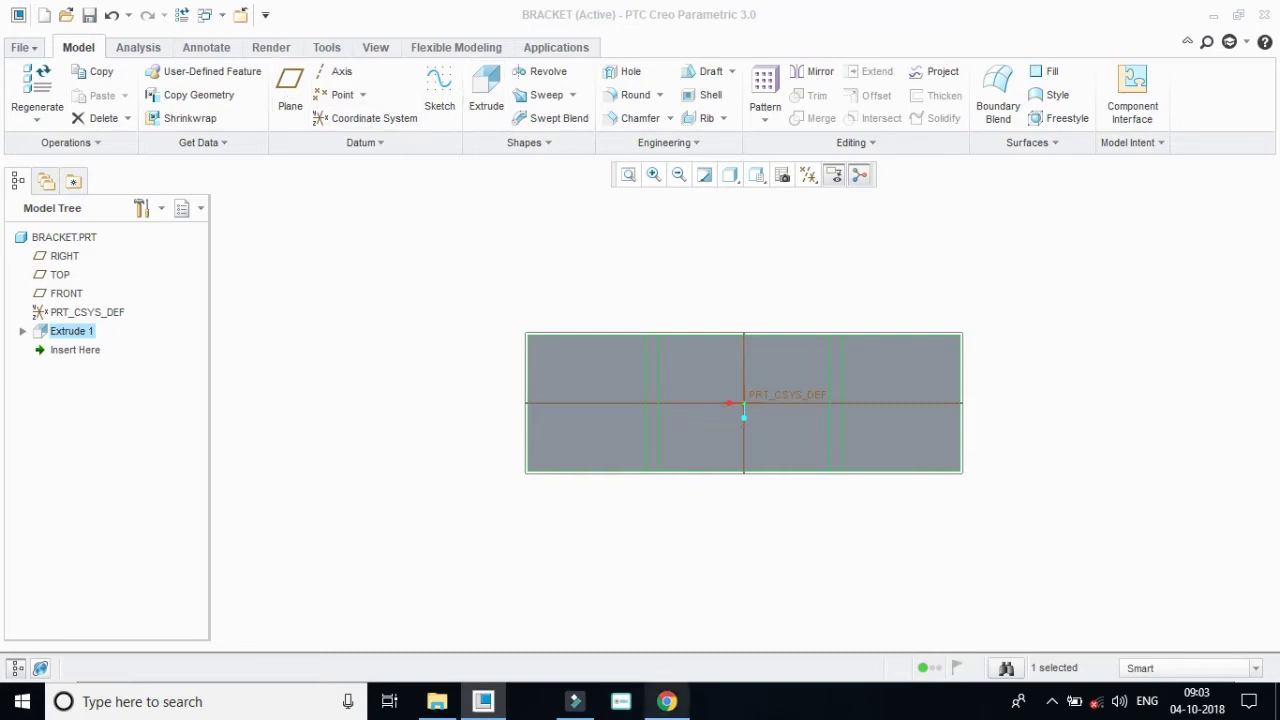
left_click(666, 701)
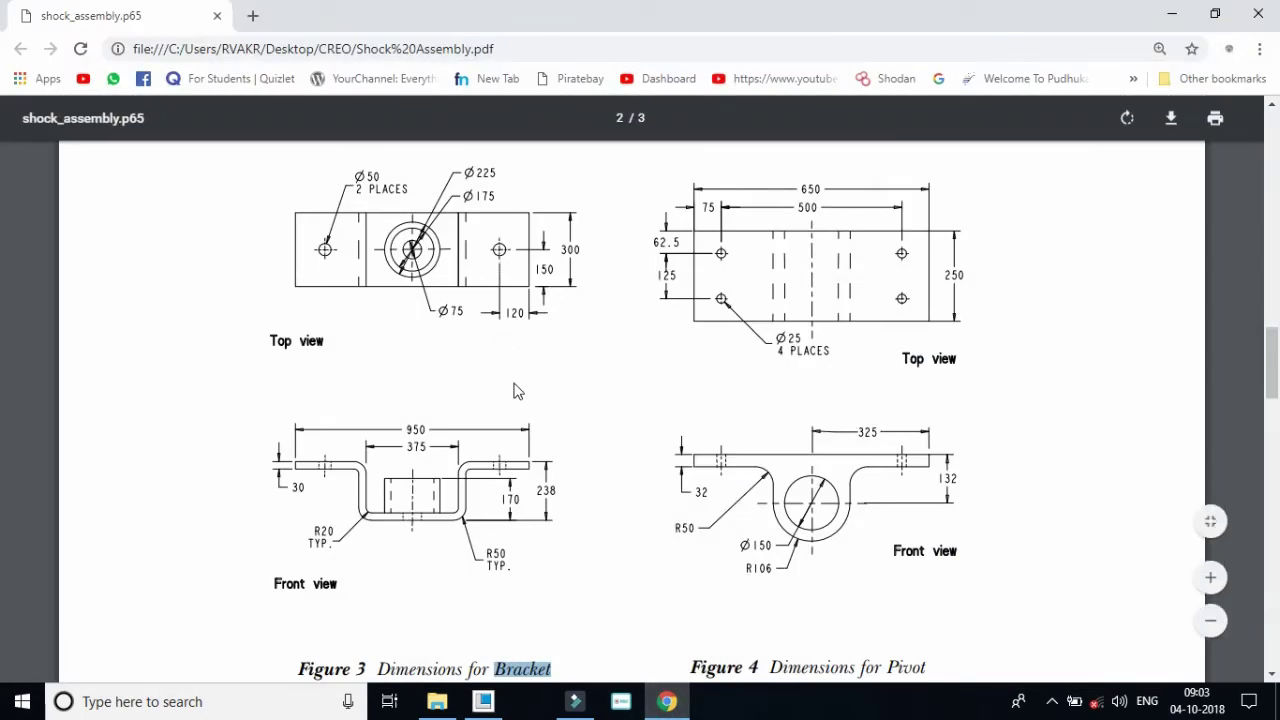
left_click(483, 701)
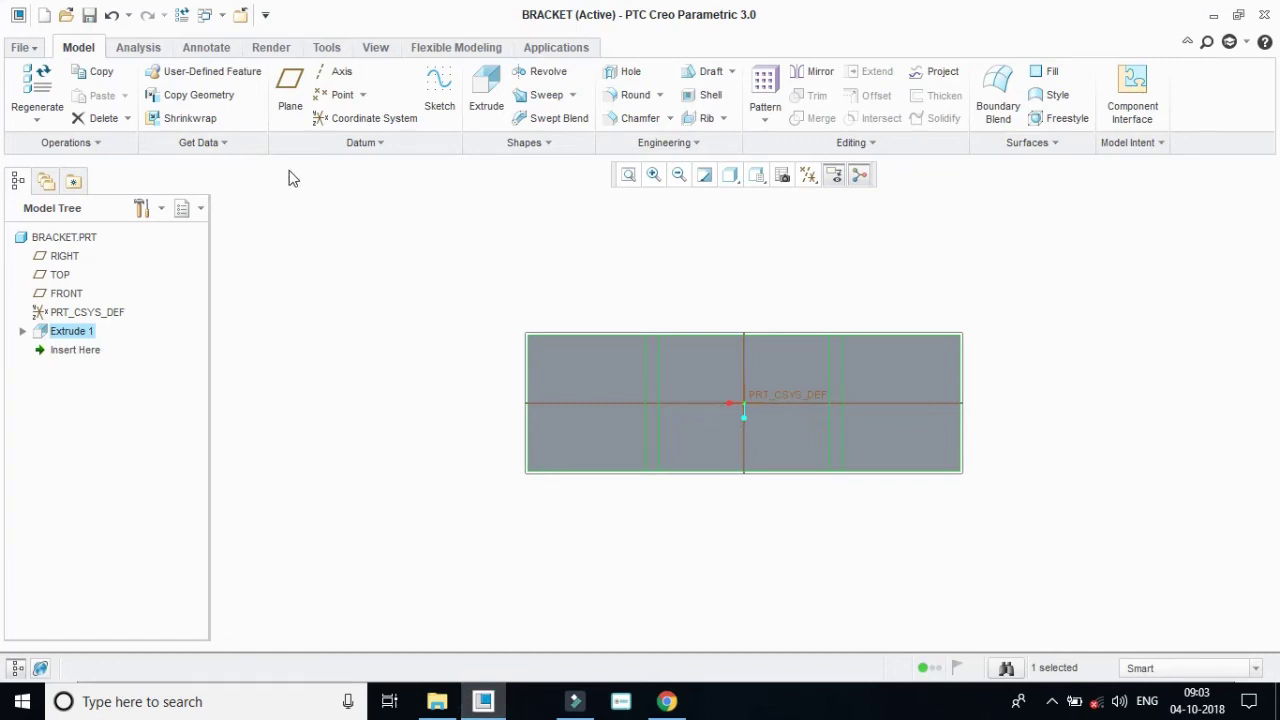
Start a through-all extrusion that removes material, with its sketch on the underside of a bracket flange.
left_click(487, 100)
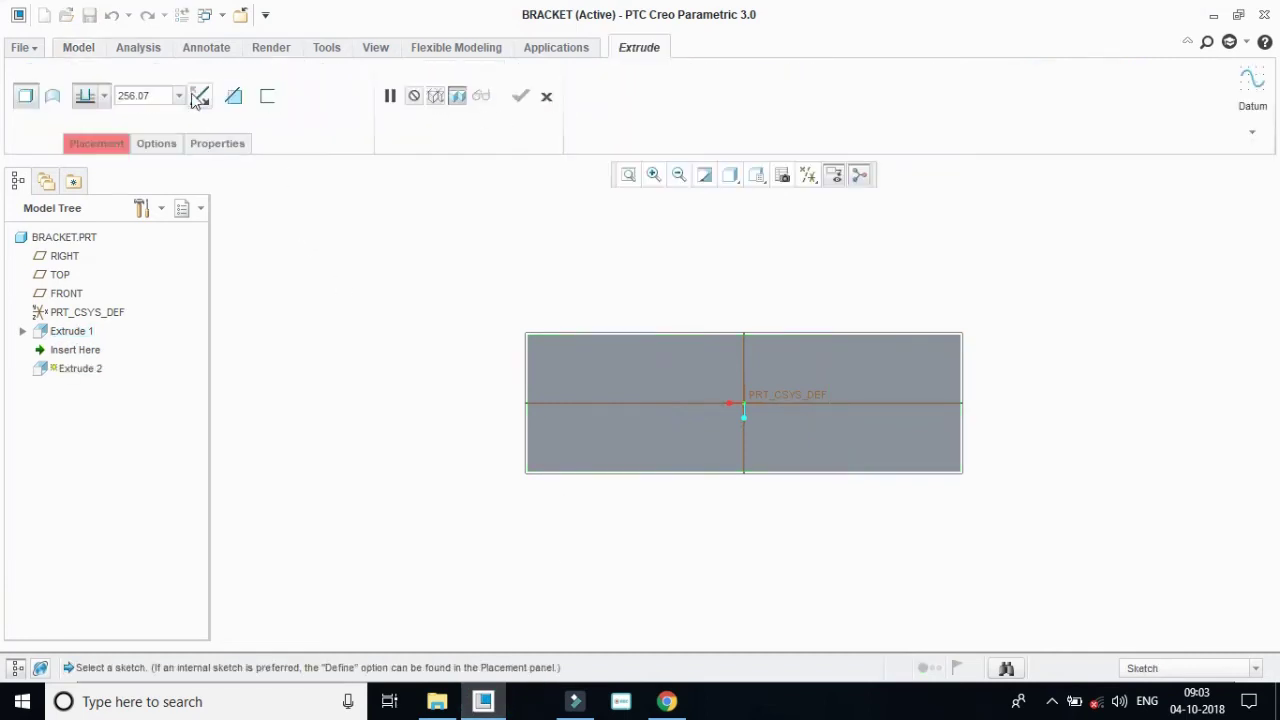
left_click(104, 96)
left_click(89, 197)
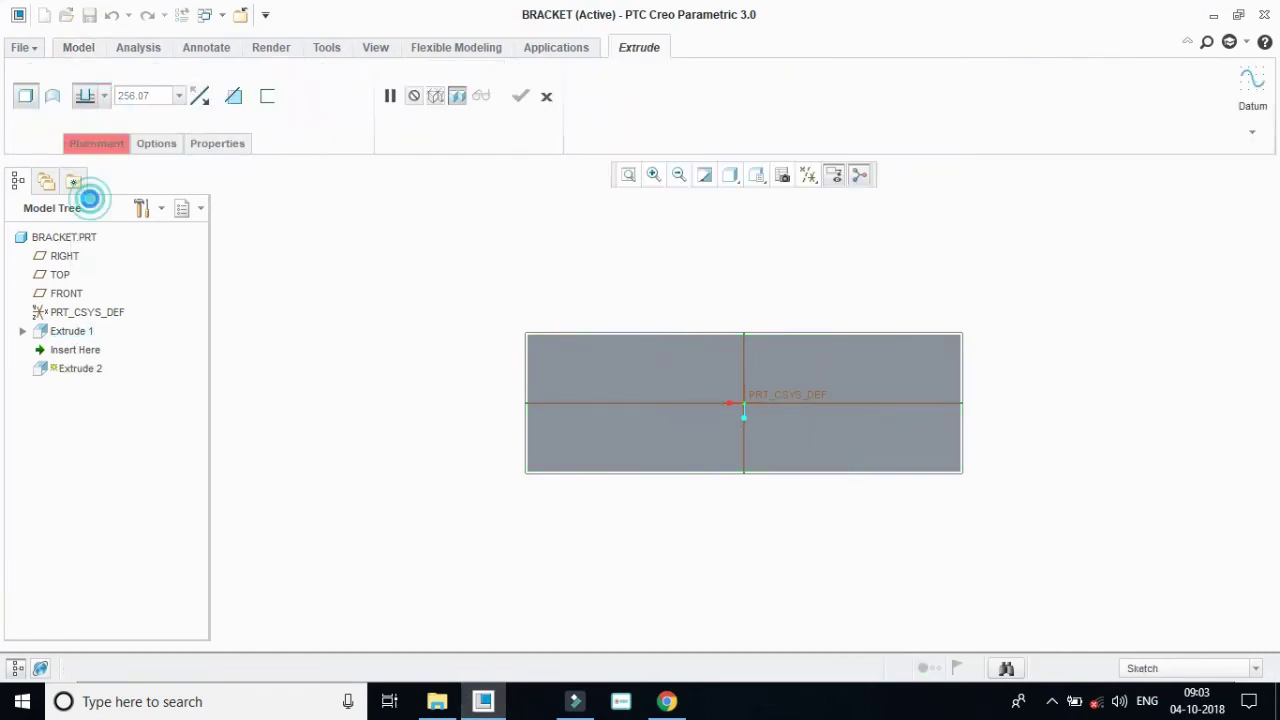
left_click(199, 96)
left_click(234, 98)
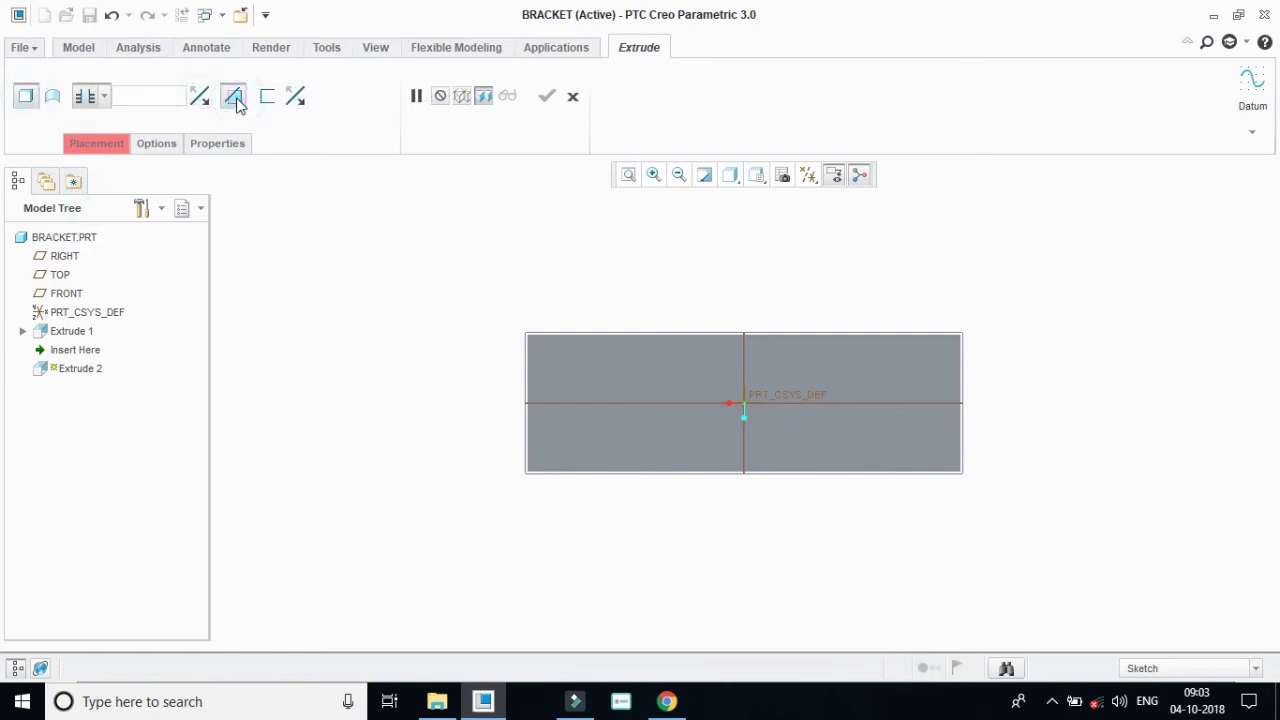
left_click(584, 386)
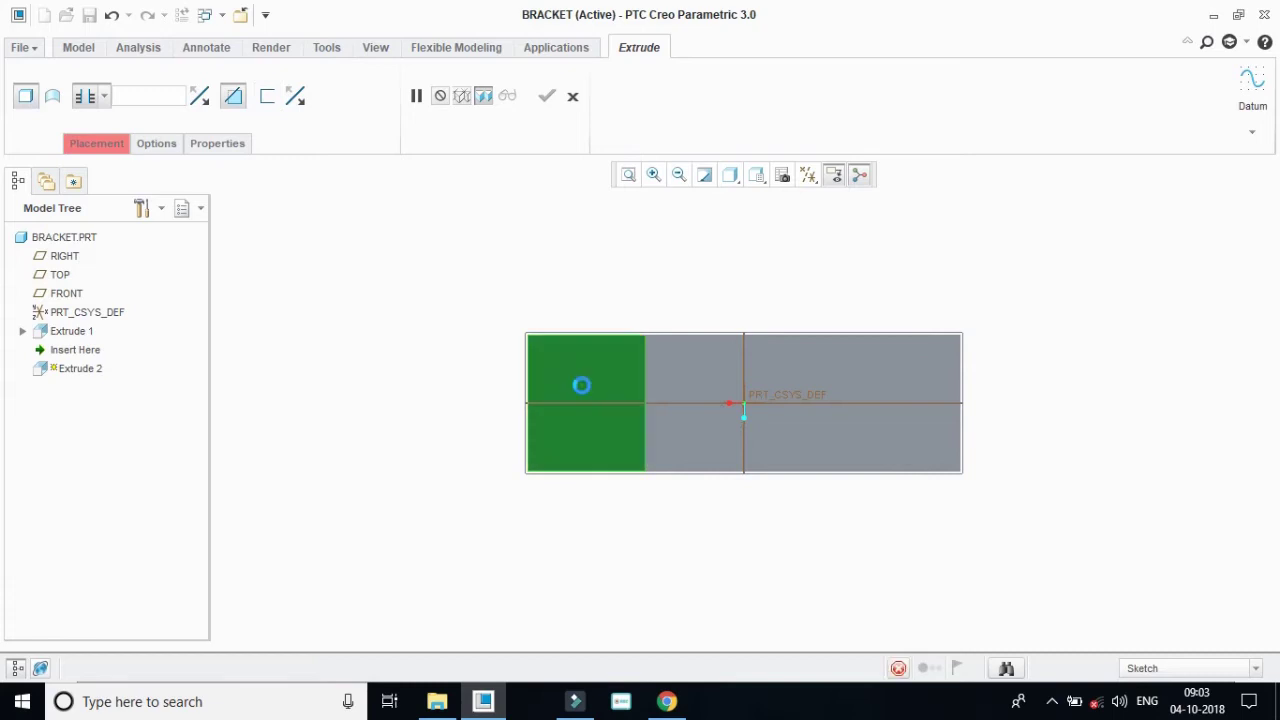
Sketch two equal circles about 64 in diameter along the bracket's long centerline, one on each flange.
left_click(396, 118)
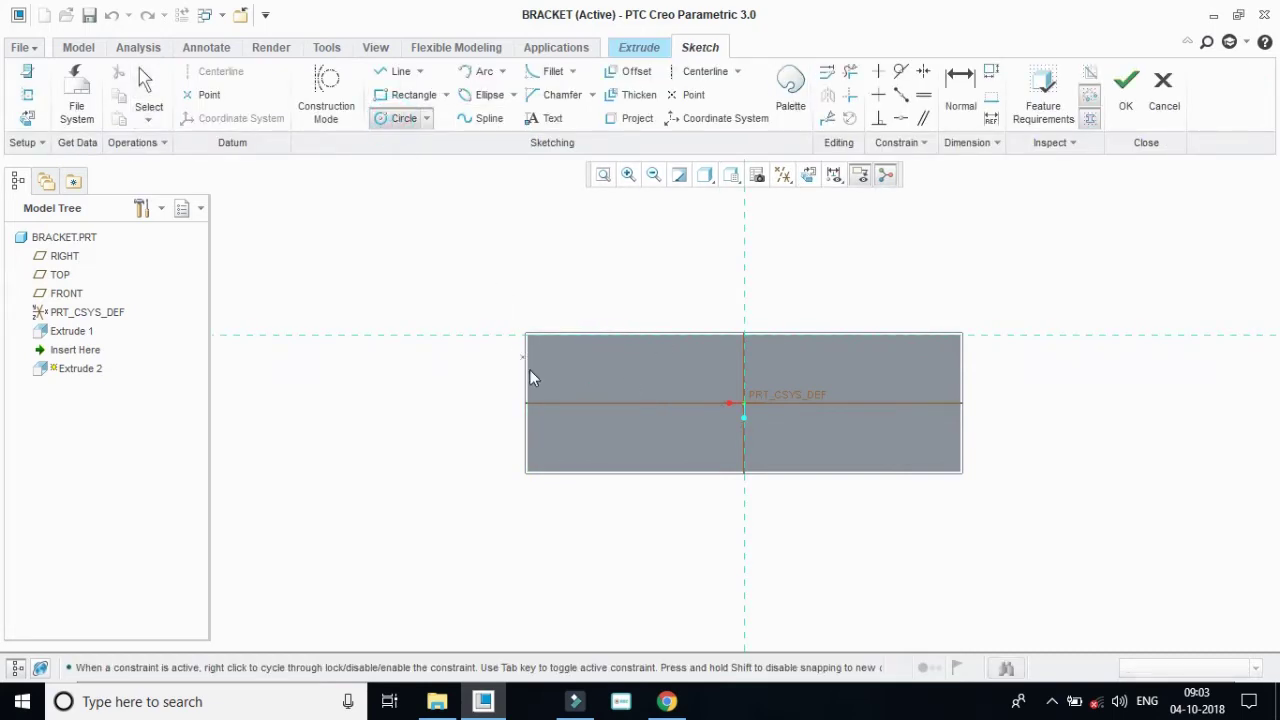
left_click(579, 412)
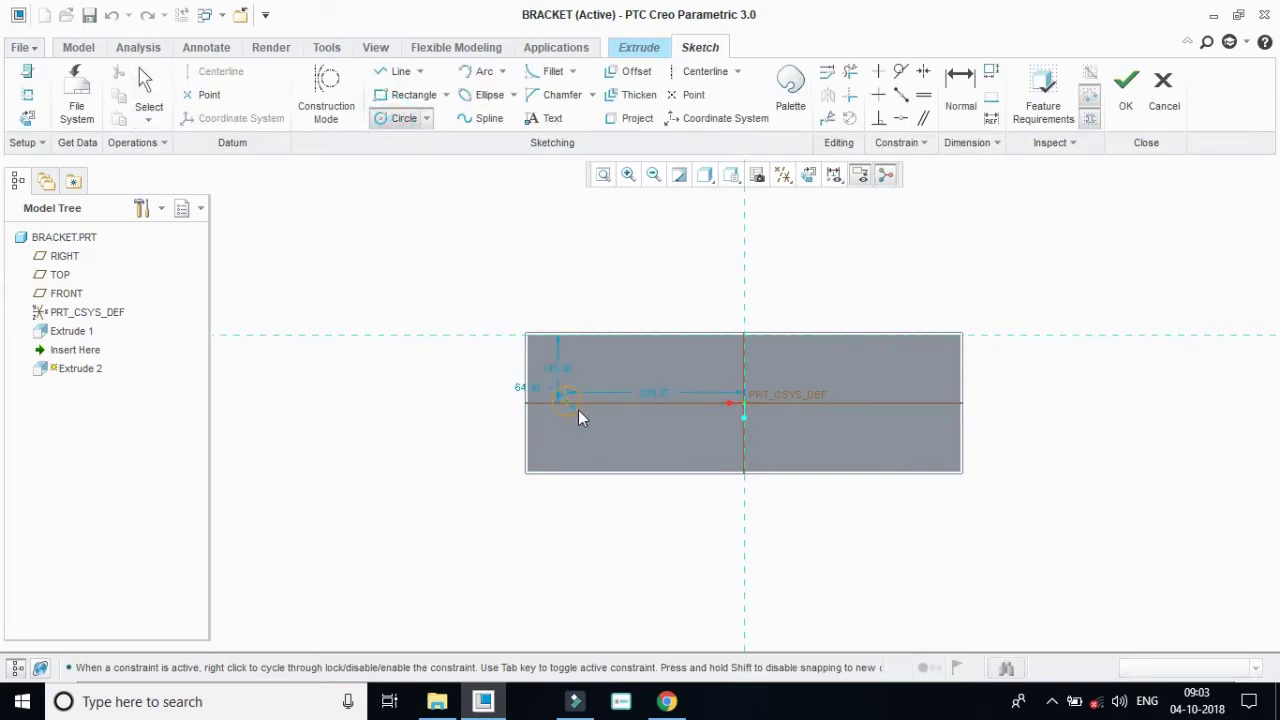
left_click(901, 418)
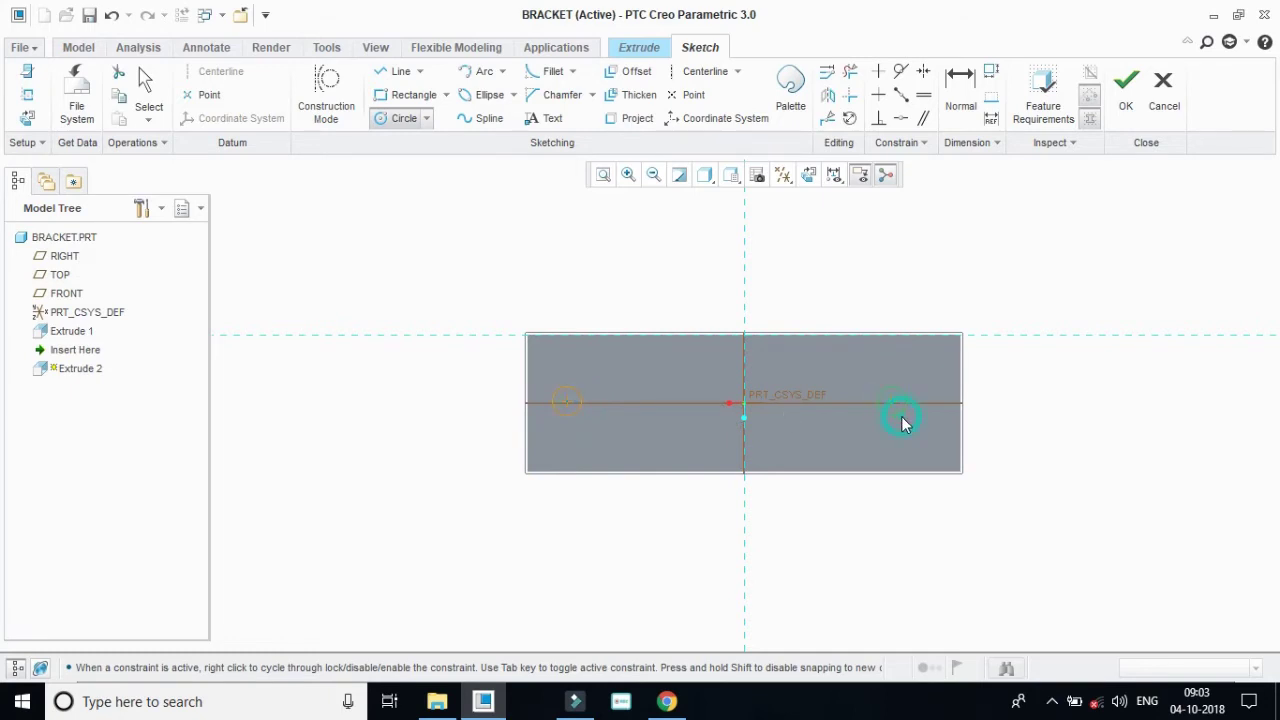
Check the flange hole size in the Chrome drawing, return to Creo Parametric, and set the circles' diameter to 50.
left_click(667, 701)
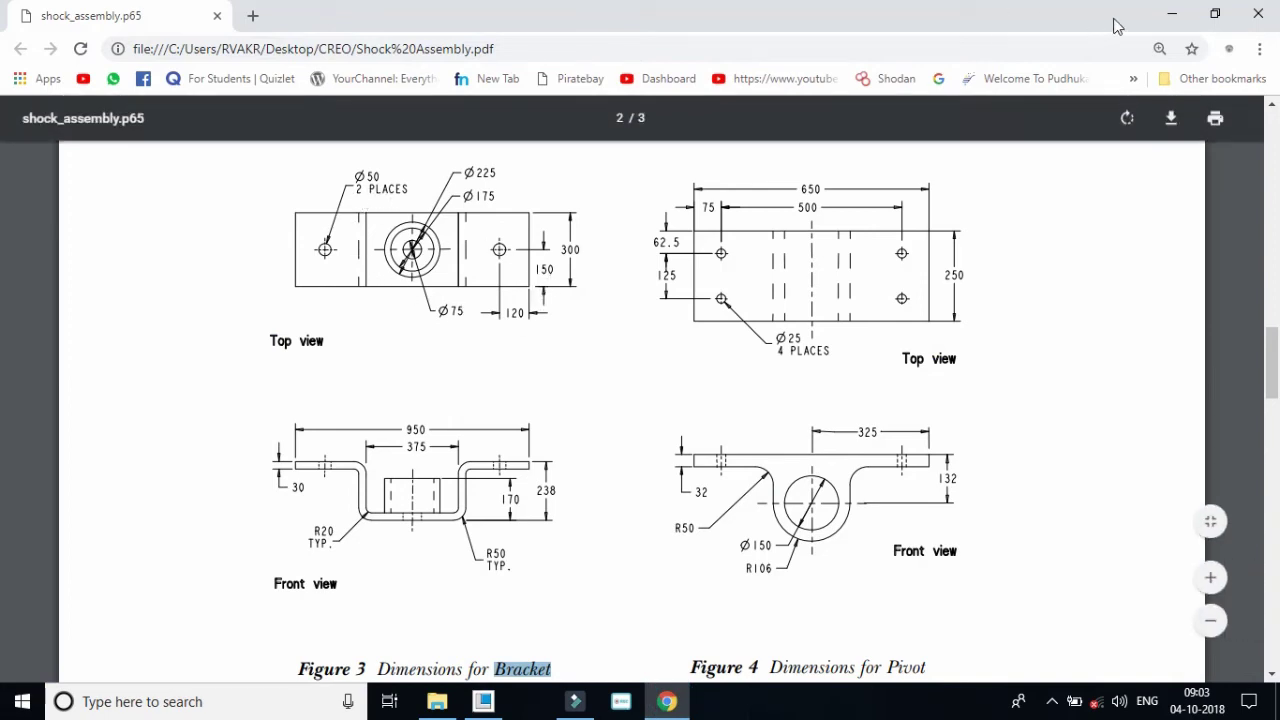
left_click(1168, 16)
left_click(148, 82)
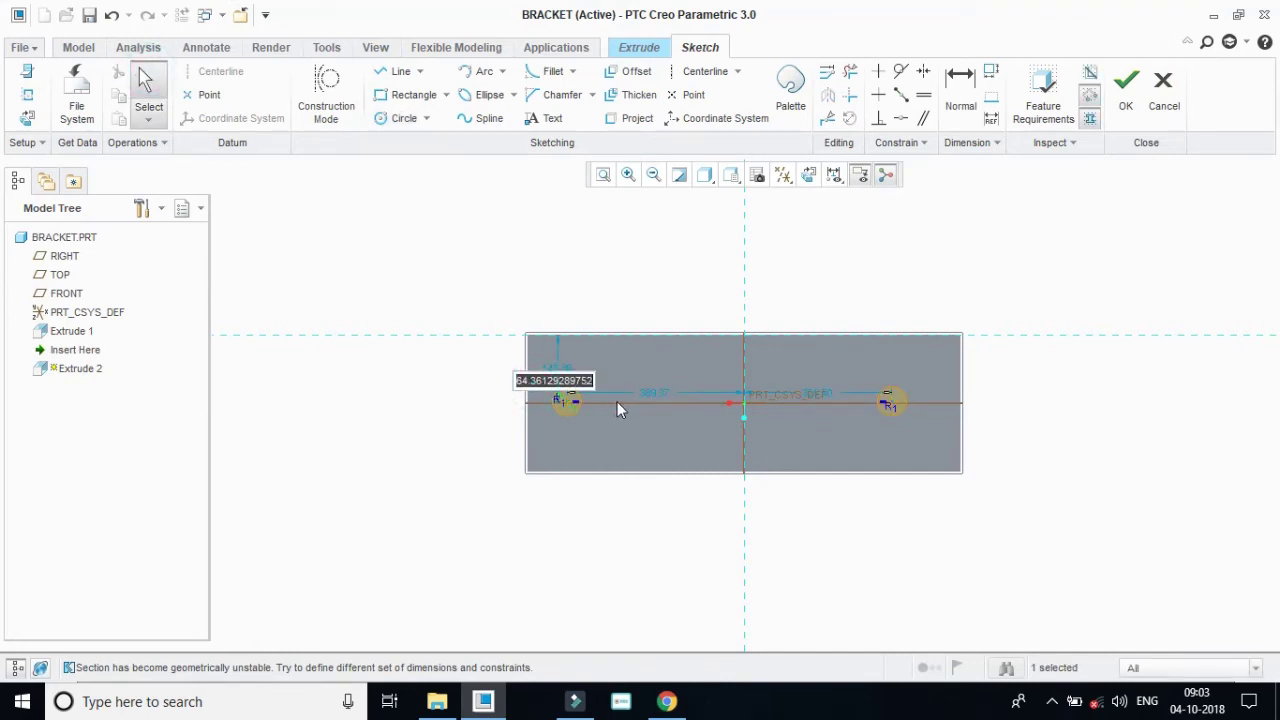
type("50")
key("Return")
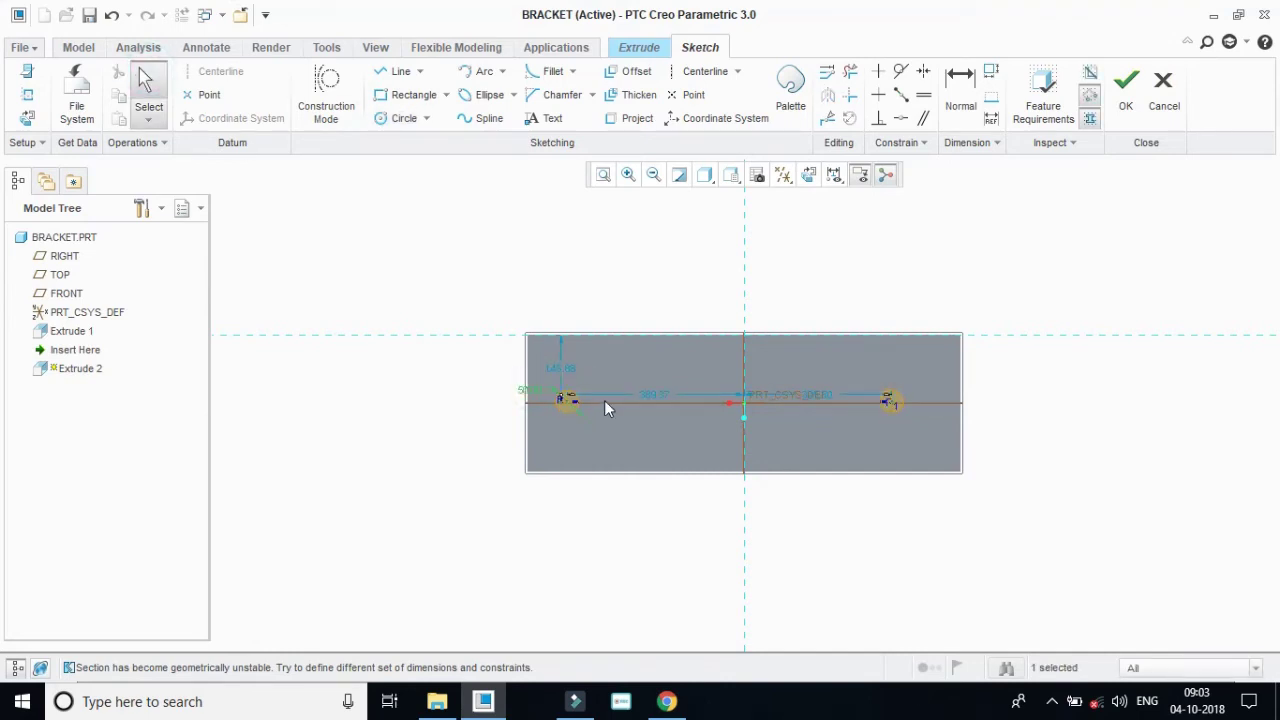
Position the first circle's center 150 from the bracket's long edge and 355 from the vertical centerline.
double_click(561, 368)
type("150")
key("Return")
double_click(645, 398)
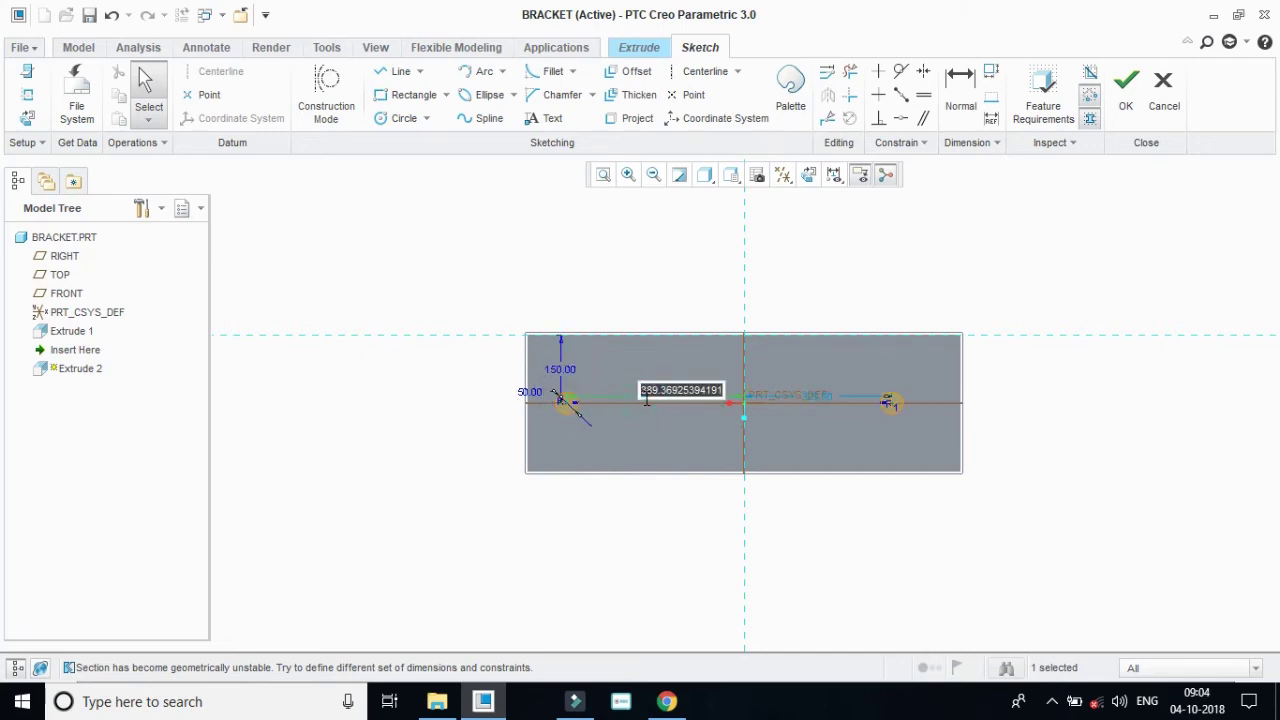
type("475.00")
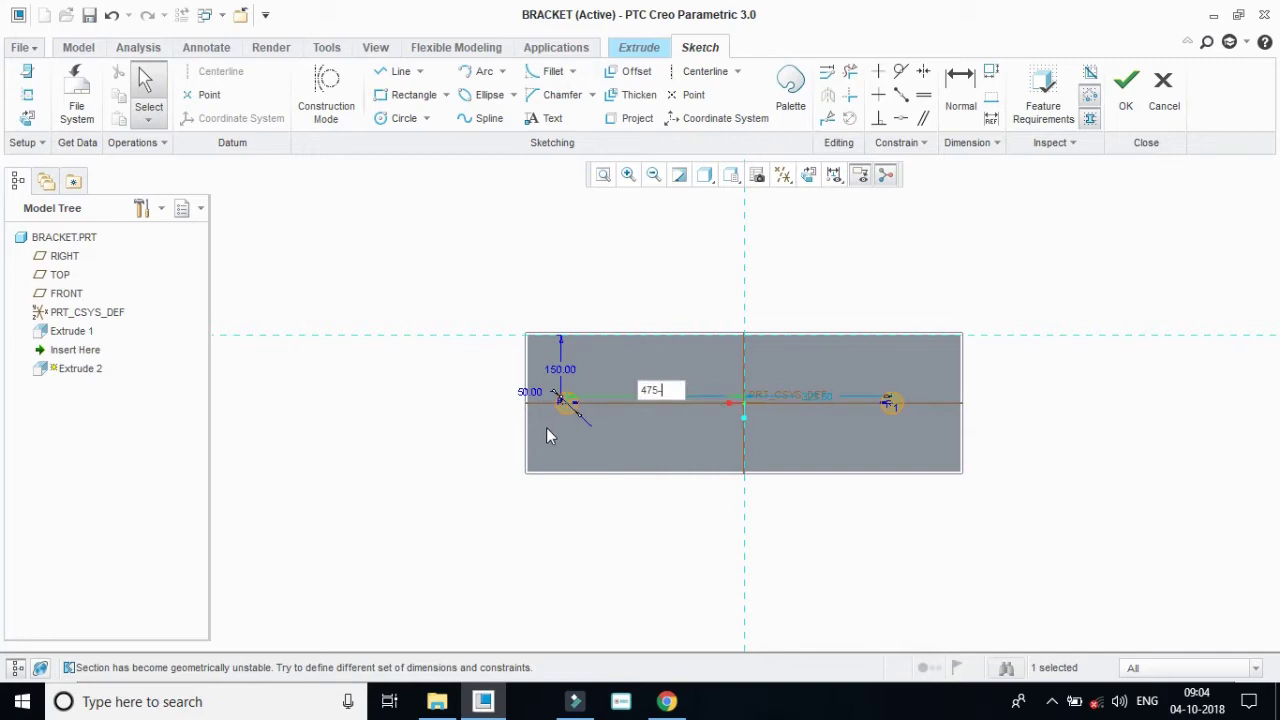
key("Return")
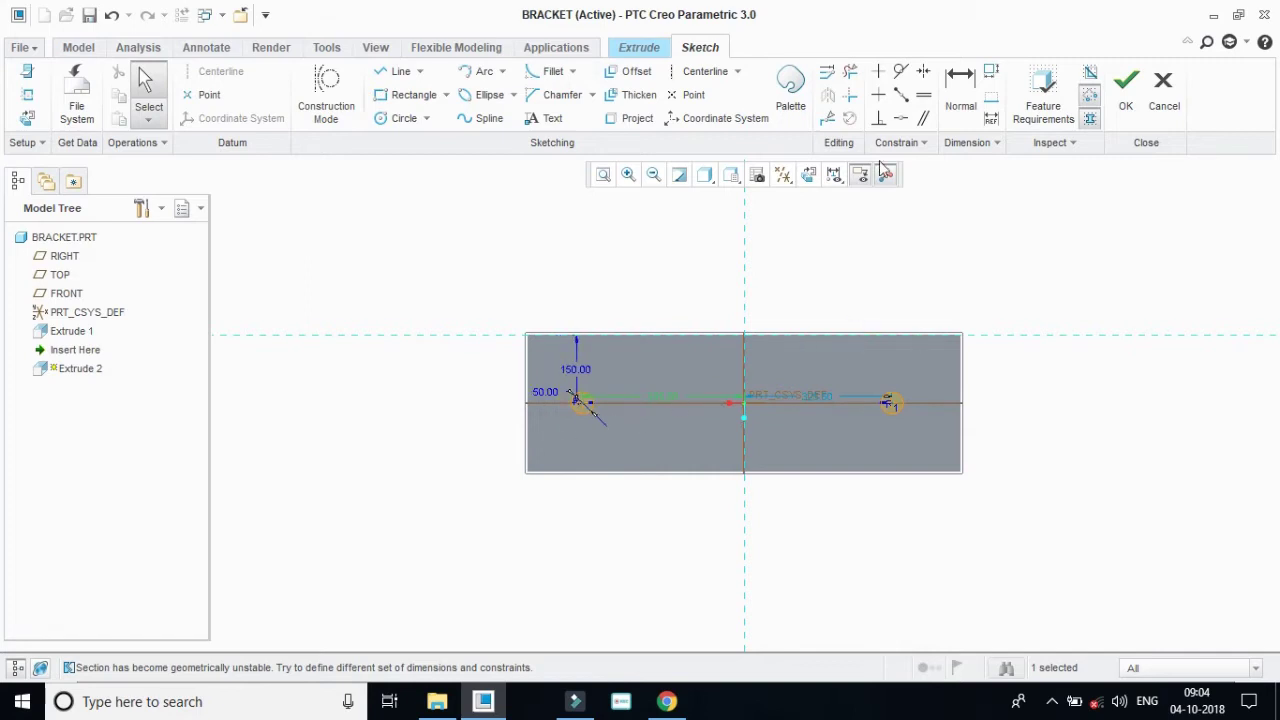
Make the second circle's distance from the vertical centerline equal to the first circle's, and finish the hole sketch.
left_click(922, 94)
left_click(815, 403)
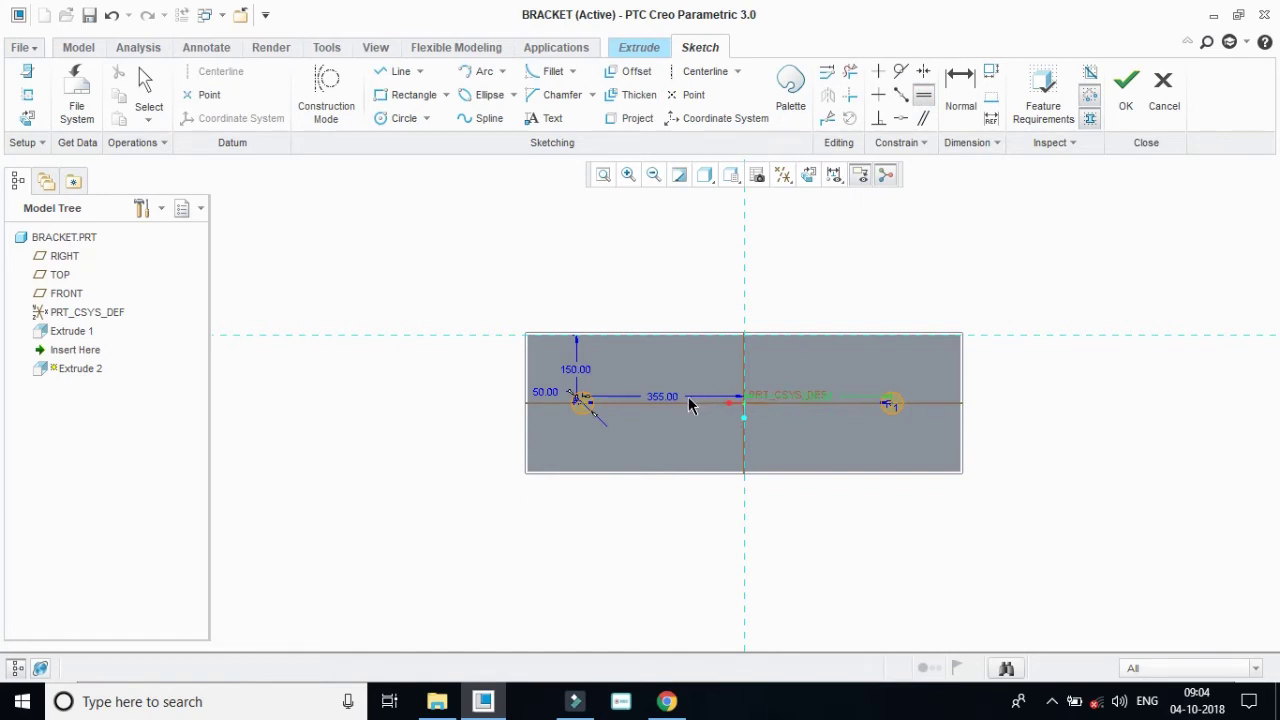
left_click(656, 397)
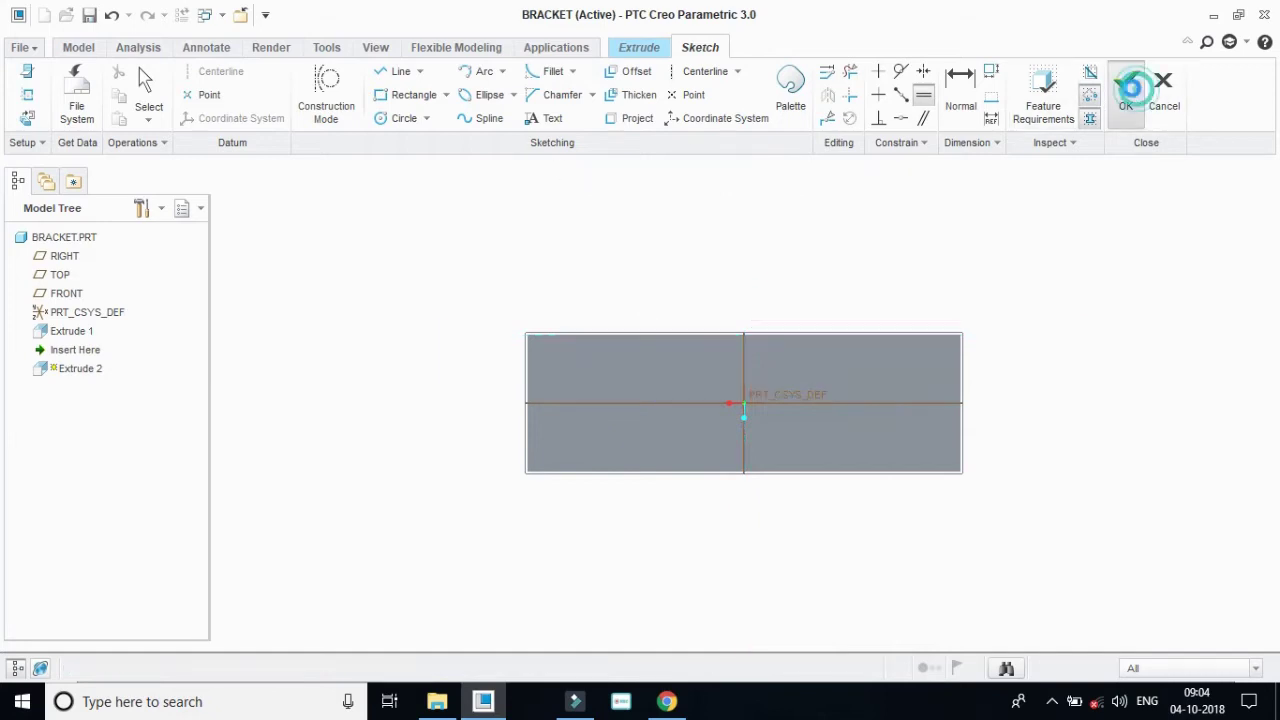
left_click(1128, 86)
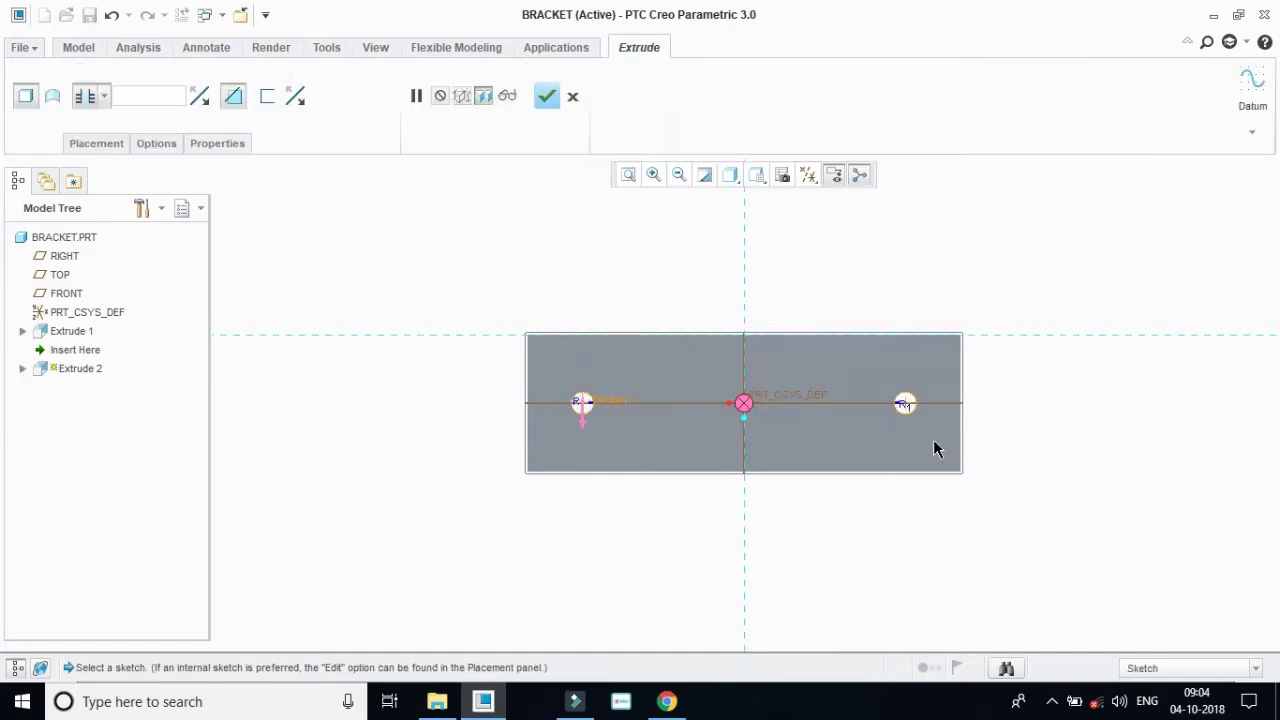
Complete the flange hole cut and start a new extrude sketch on the TOP plane, with RIGHT as the Top orientation reference.
left_click(546, 96)
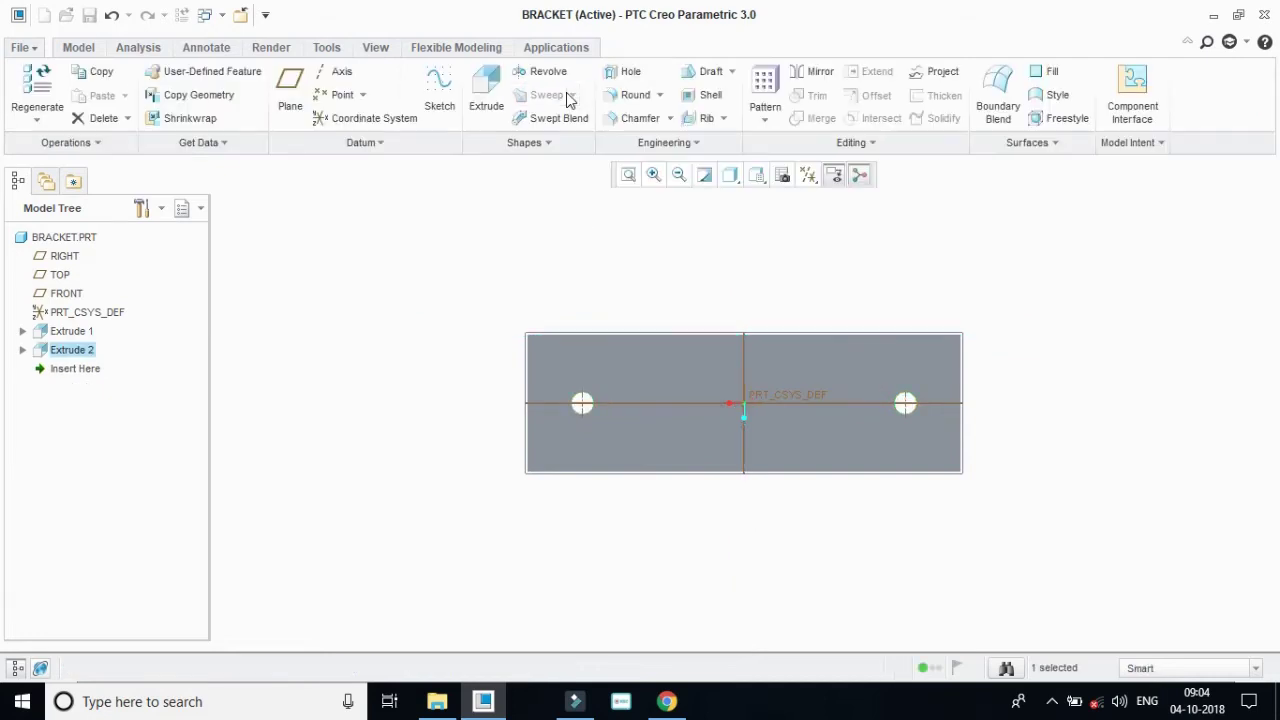
left_click(486, 92)
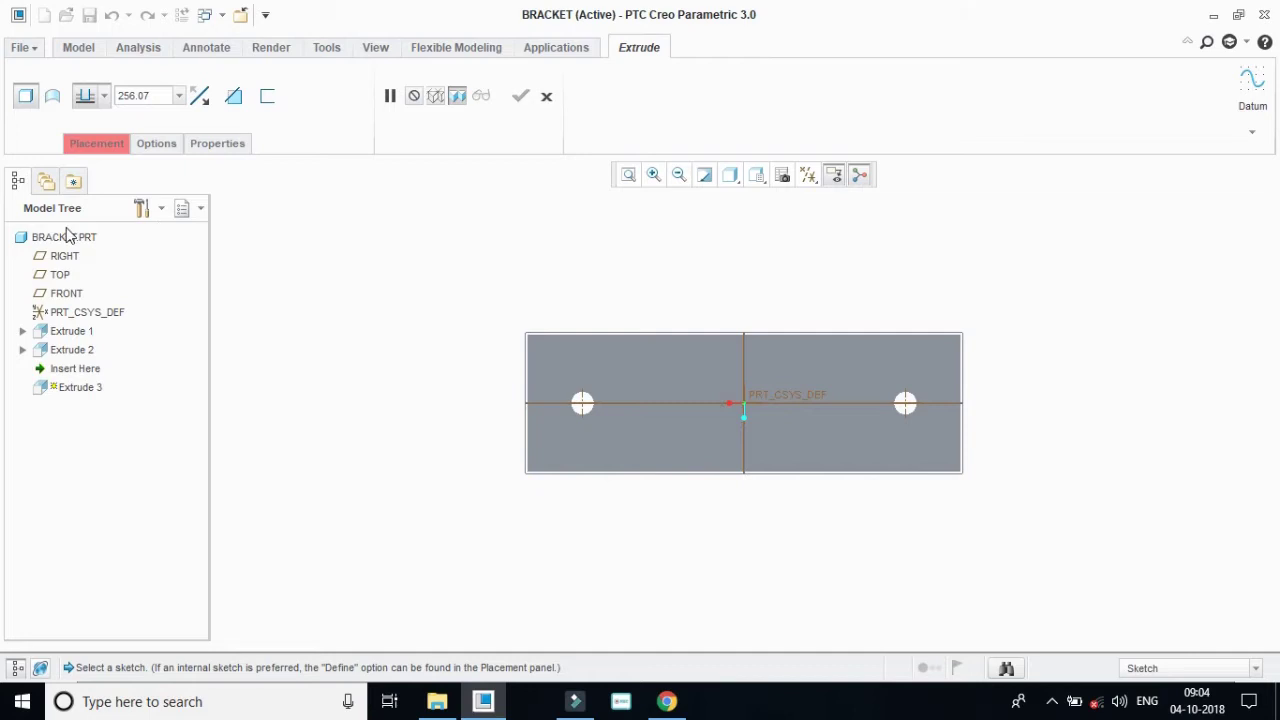
left_click(88, 149)
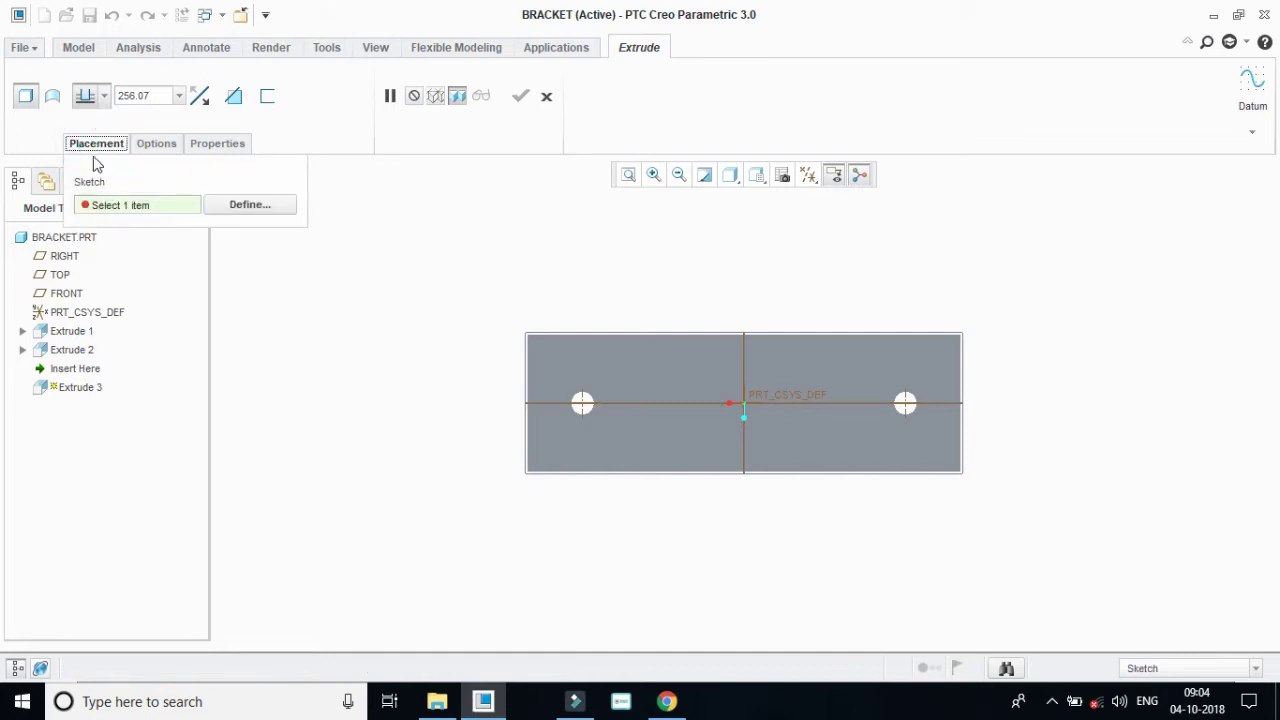
left_click(238, 204)
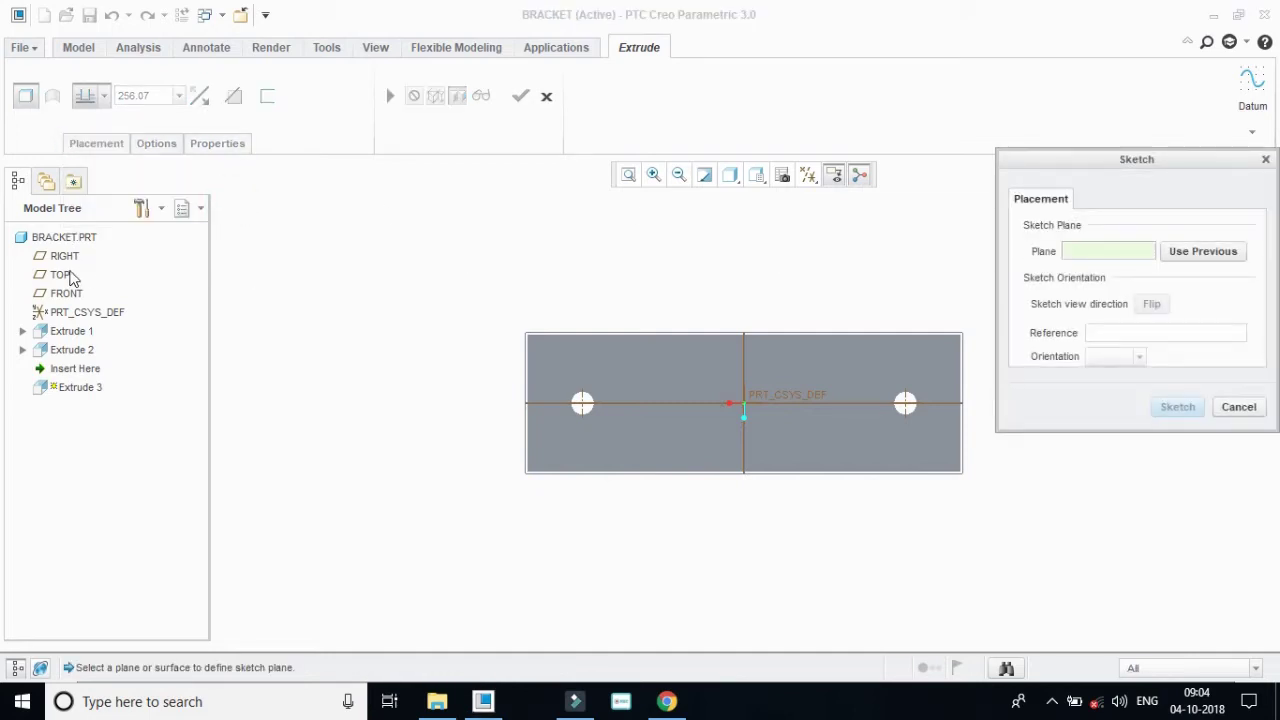
left_click(59, 274)
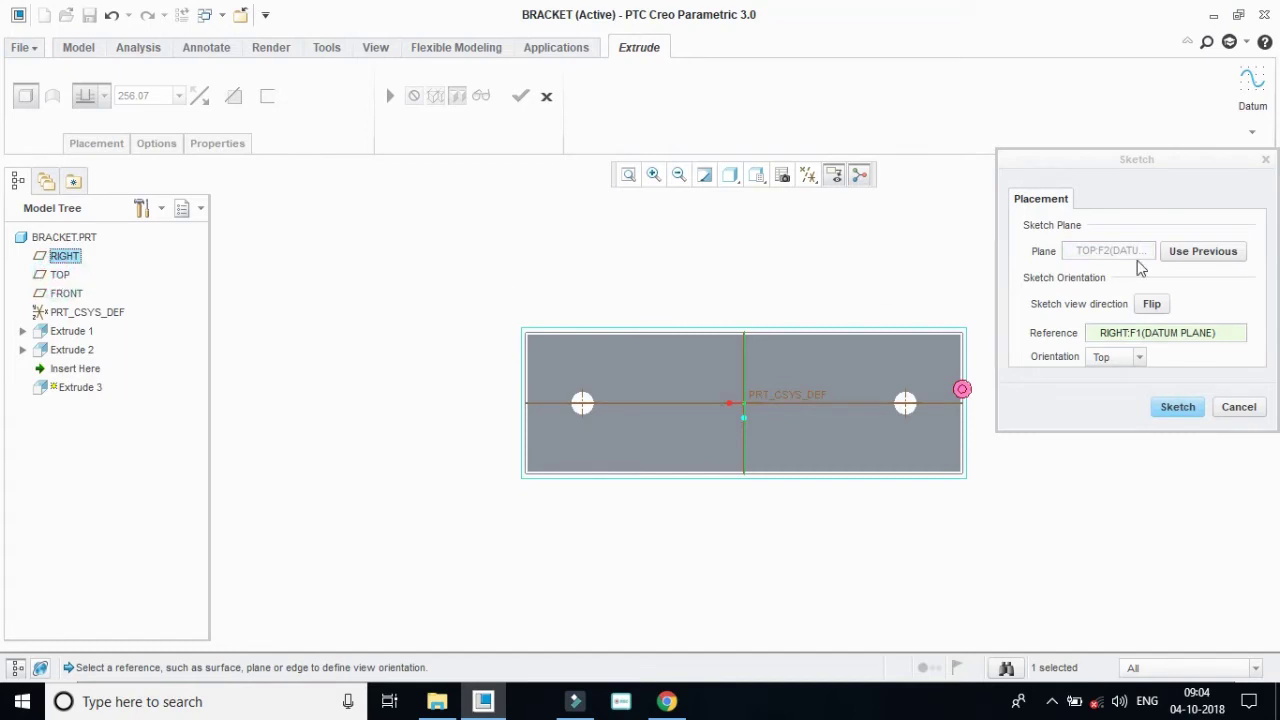
left_click(1174, 407)
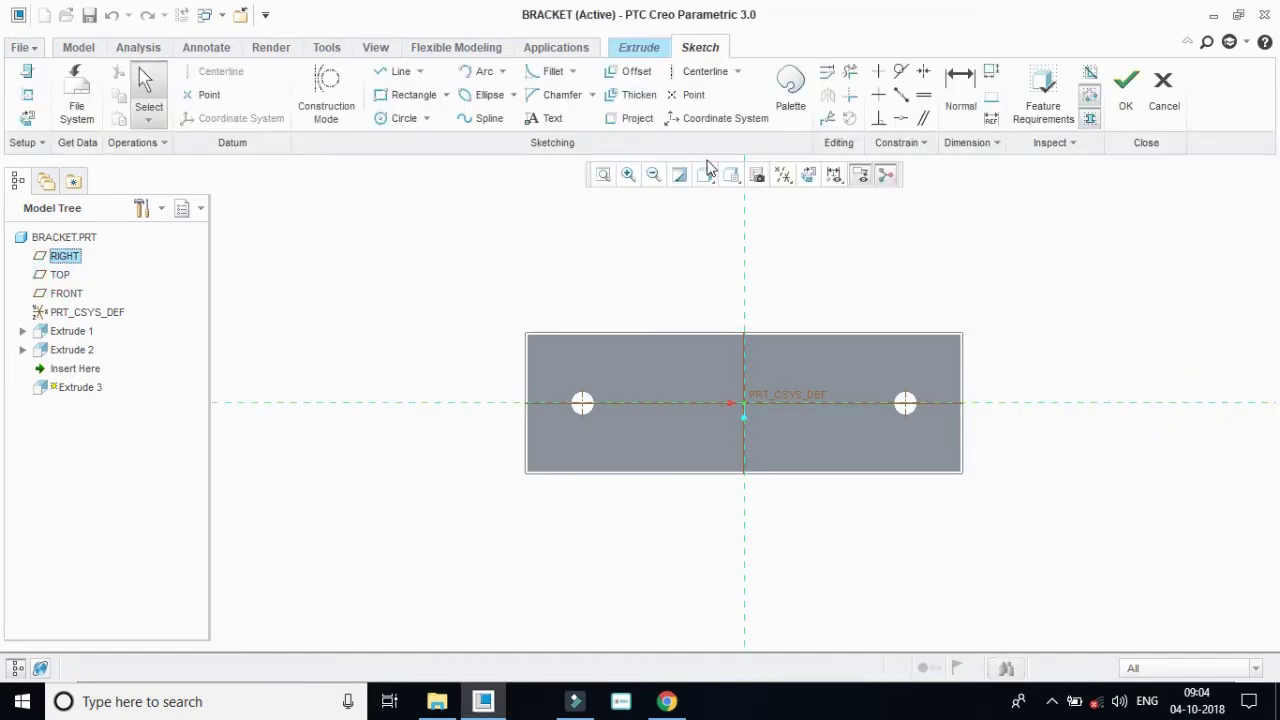
Orient the view to the sketch plane and sketch three concentric circles about 93, 166 and 241 in diameter at the origin.
left_click(809, 175)
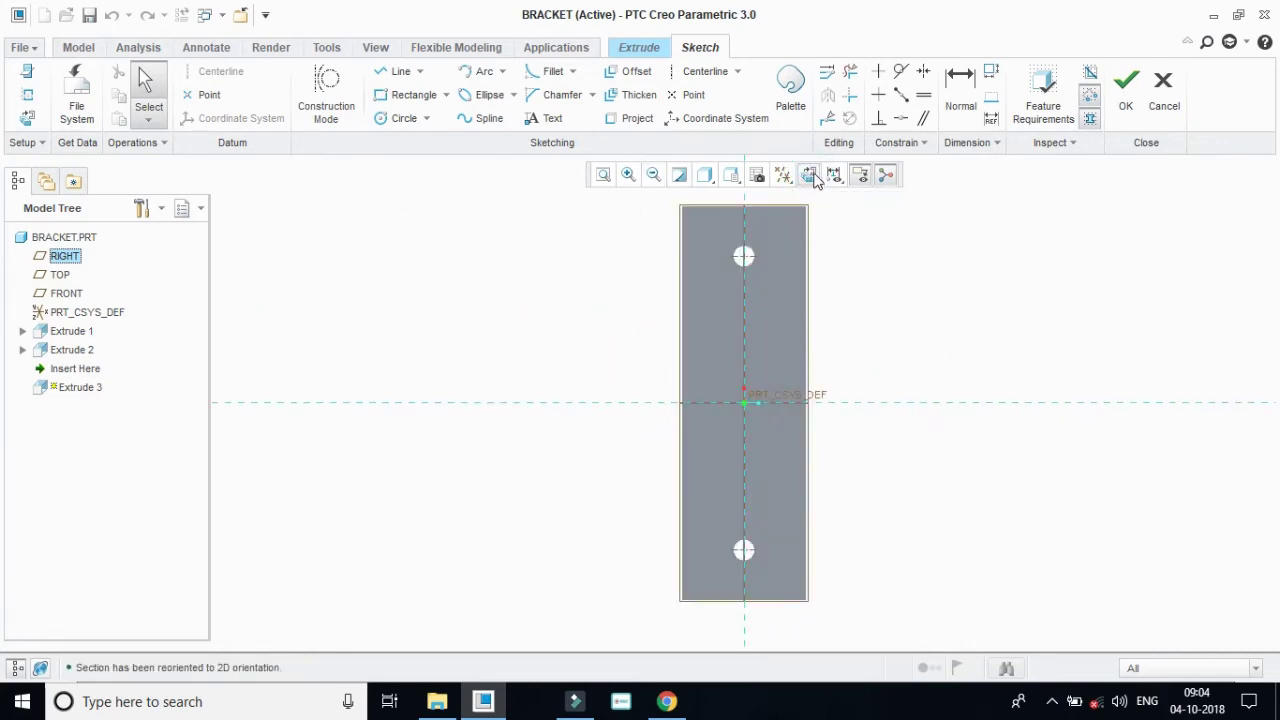
left_click(402, 118)
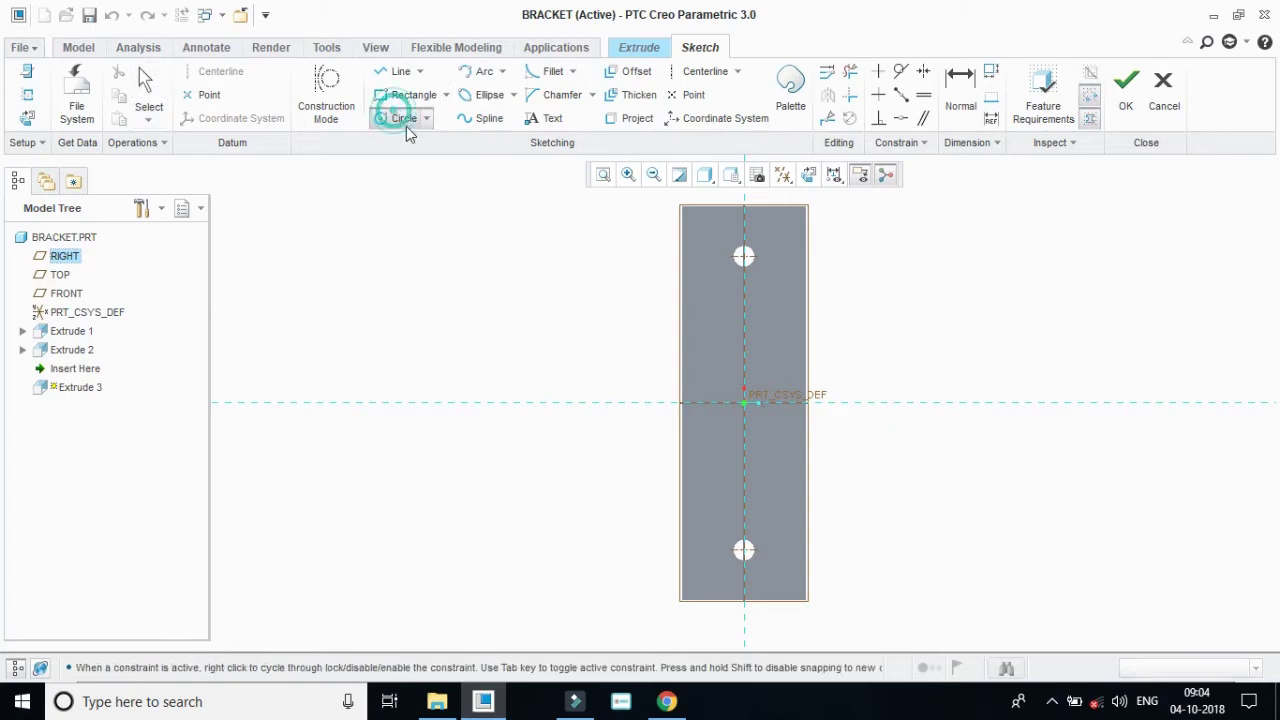
left_click(741, 405)
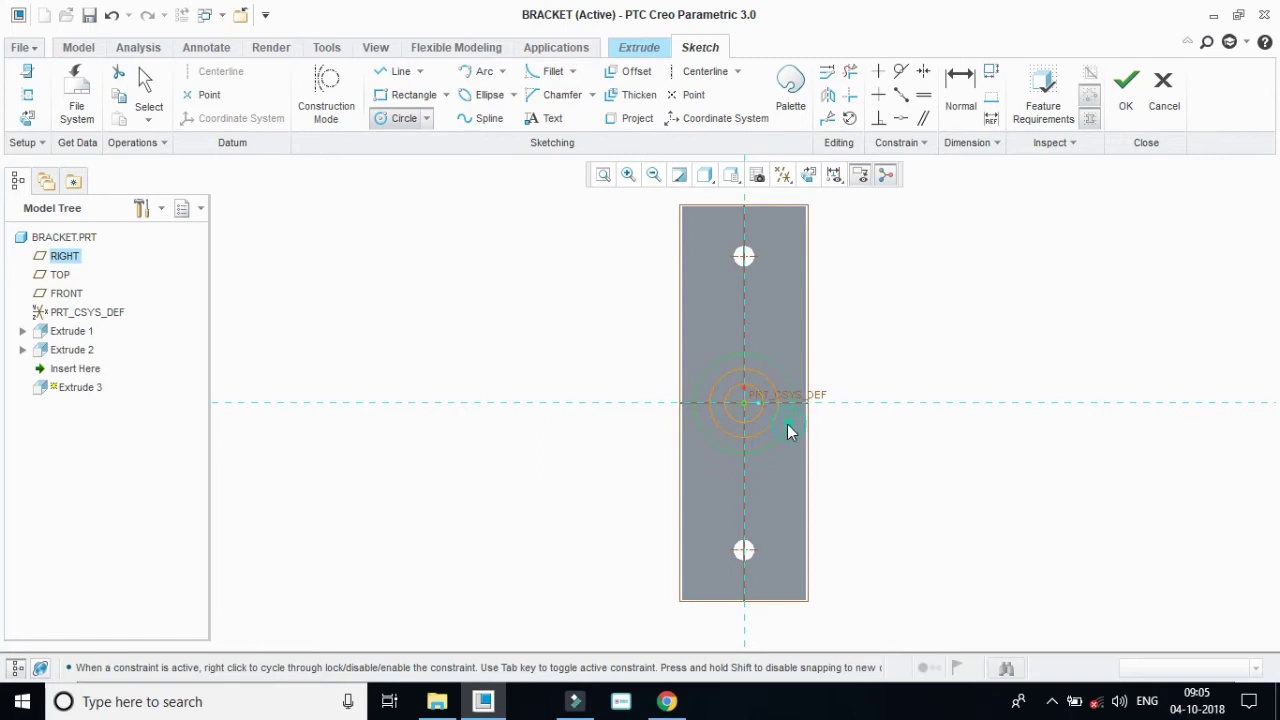
Check the center circle sizes in the Chrome drawing, return to Creo Parametric, and set the innermost circle's diameter to 75.
left_click(666, 701)
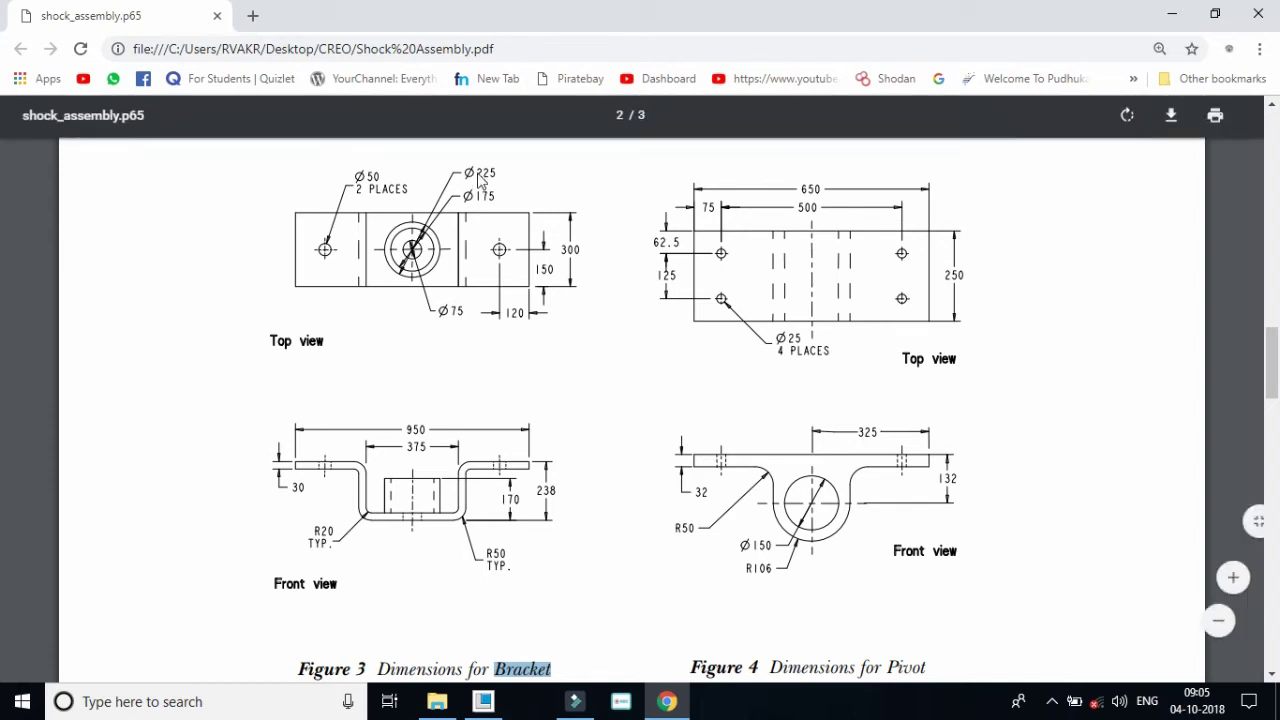
left_click(1172, 14)
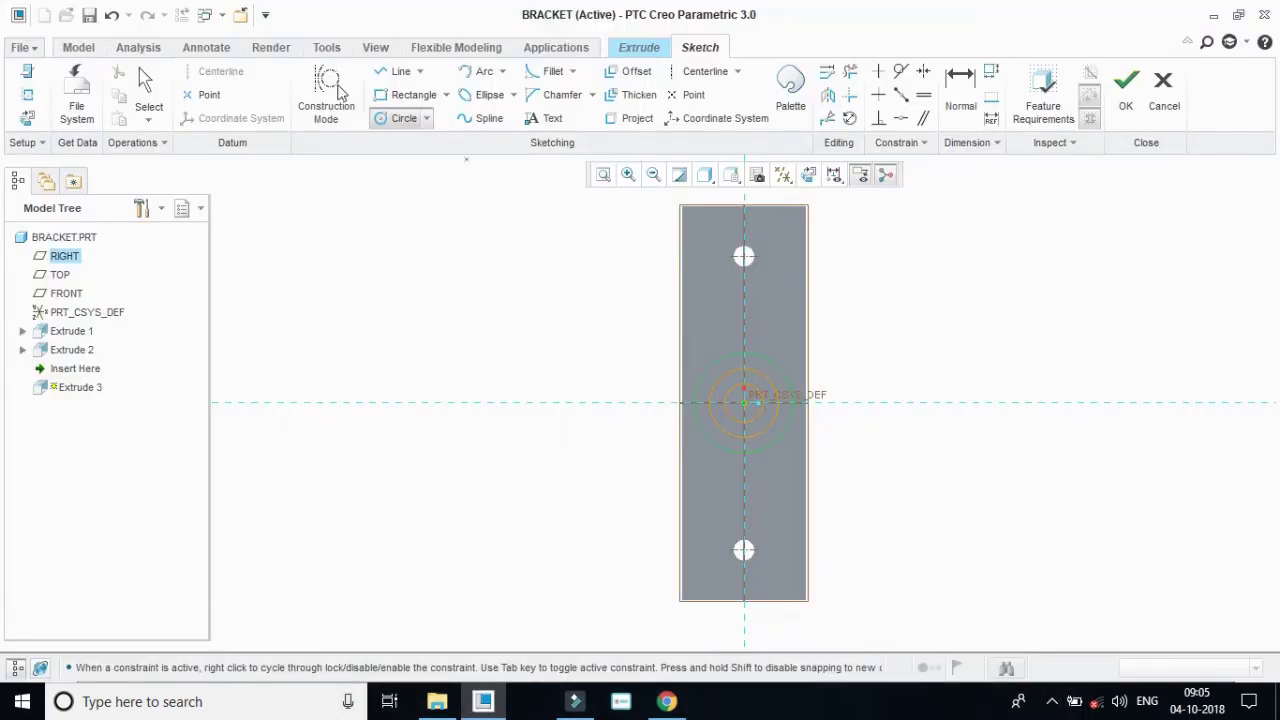
left_click(149, 95)
left_click(709, 390)
double_click(709, 388)
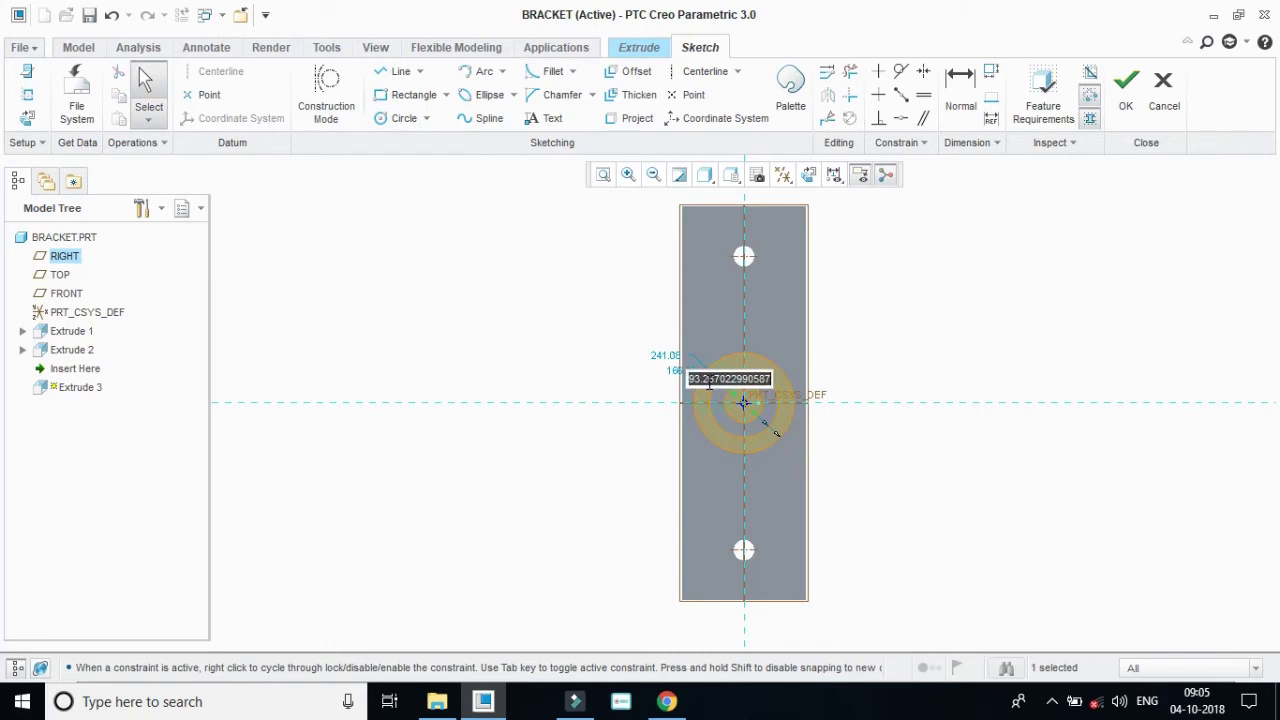
type("75")
key("Return")
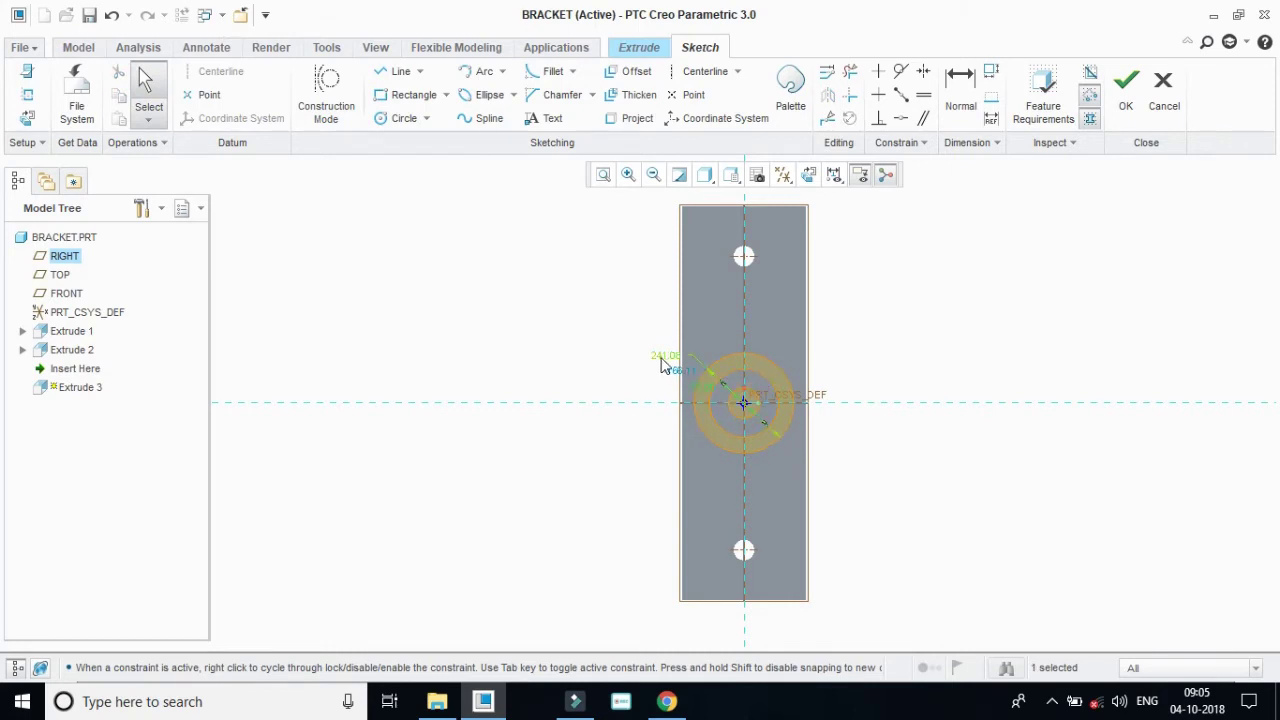
Set the middle circle's diameter to 175 and the outer circle's to 225, and finish the sketch.
double_click(673, 370)
type("175")
key("Return")
double_click(660, 356)
type("2")
key("Return")
left_click(1124, 92)
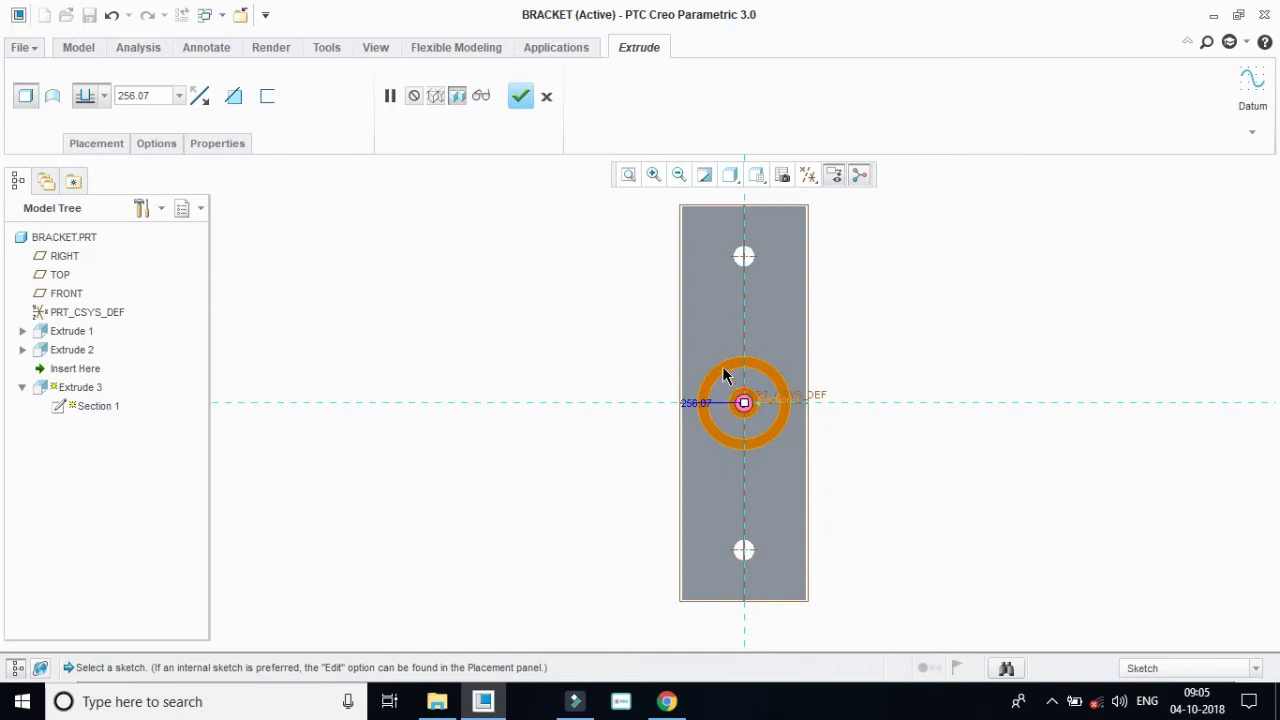
Check the boss height in the Chrome drawing, return to Creo Parametric, and set the extrusion depth to 140.
left_click(666, 701)
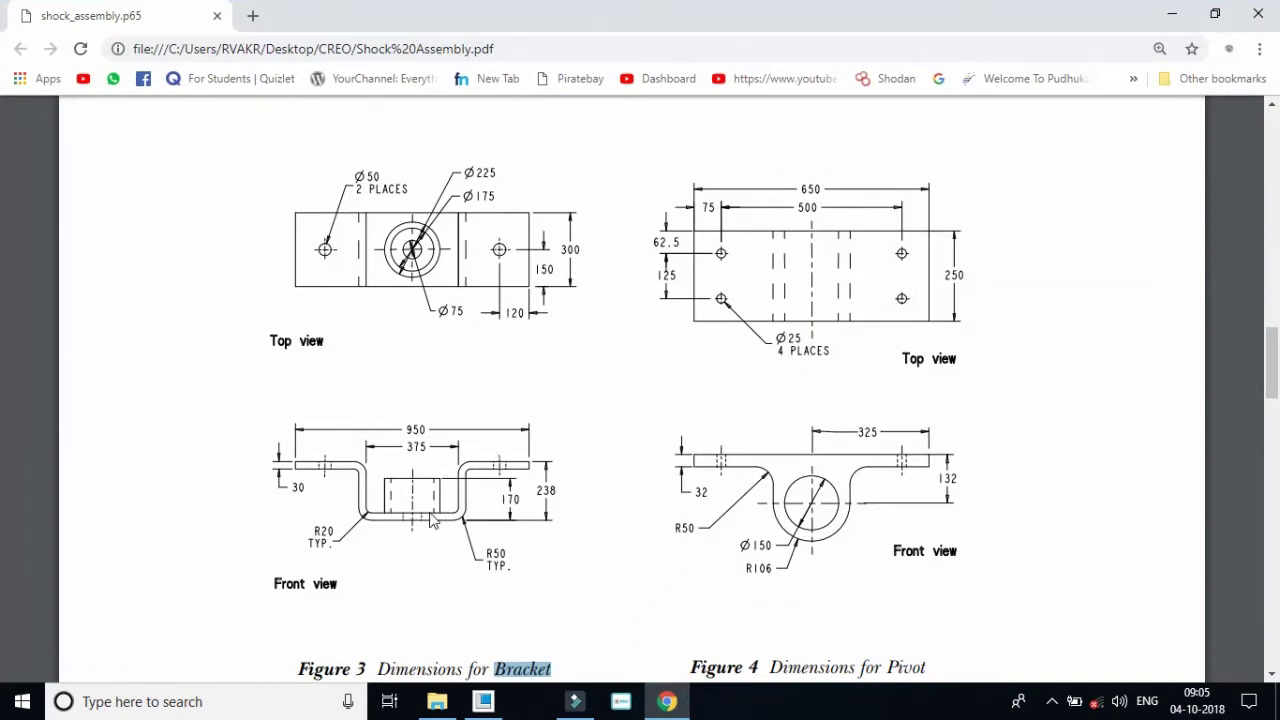
left_click(1172, 14)
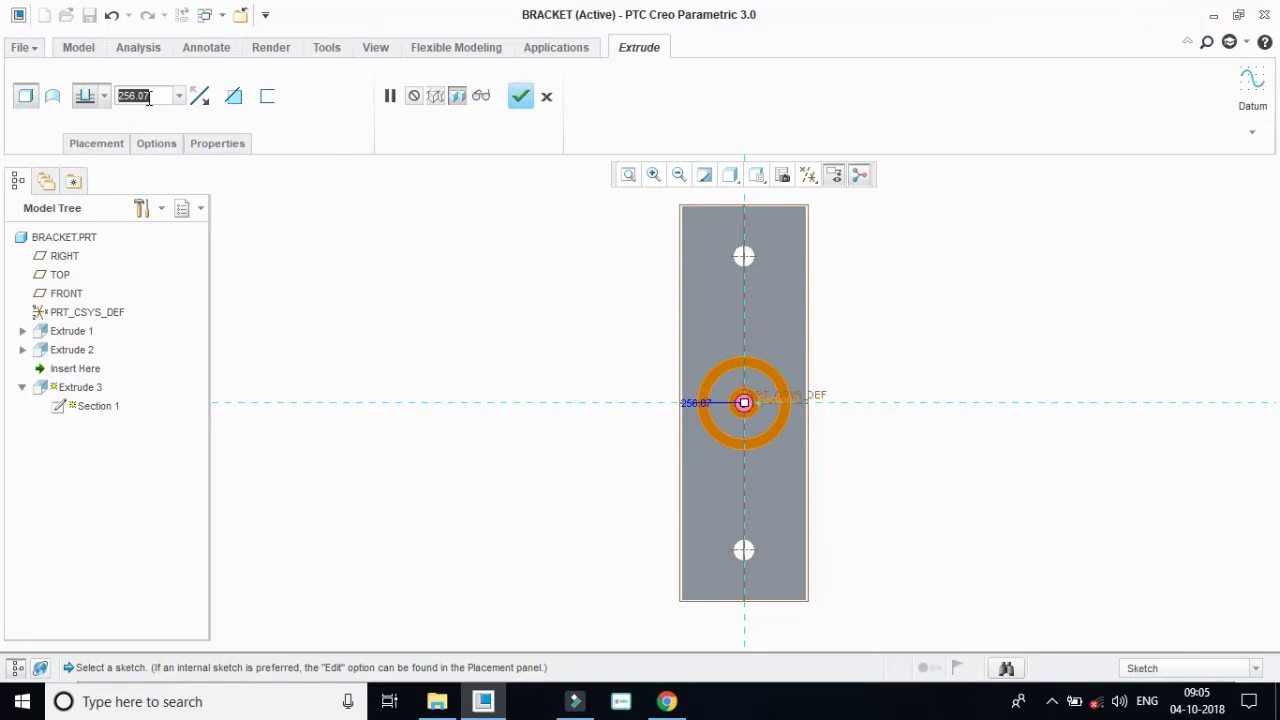
type("140")
key("Return")
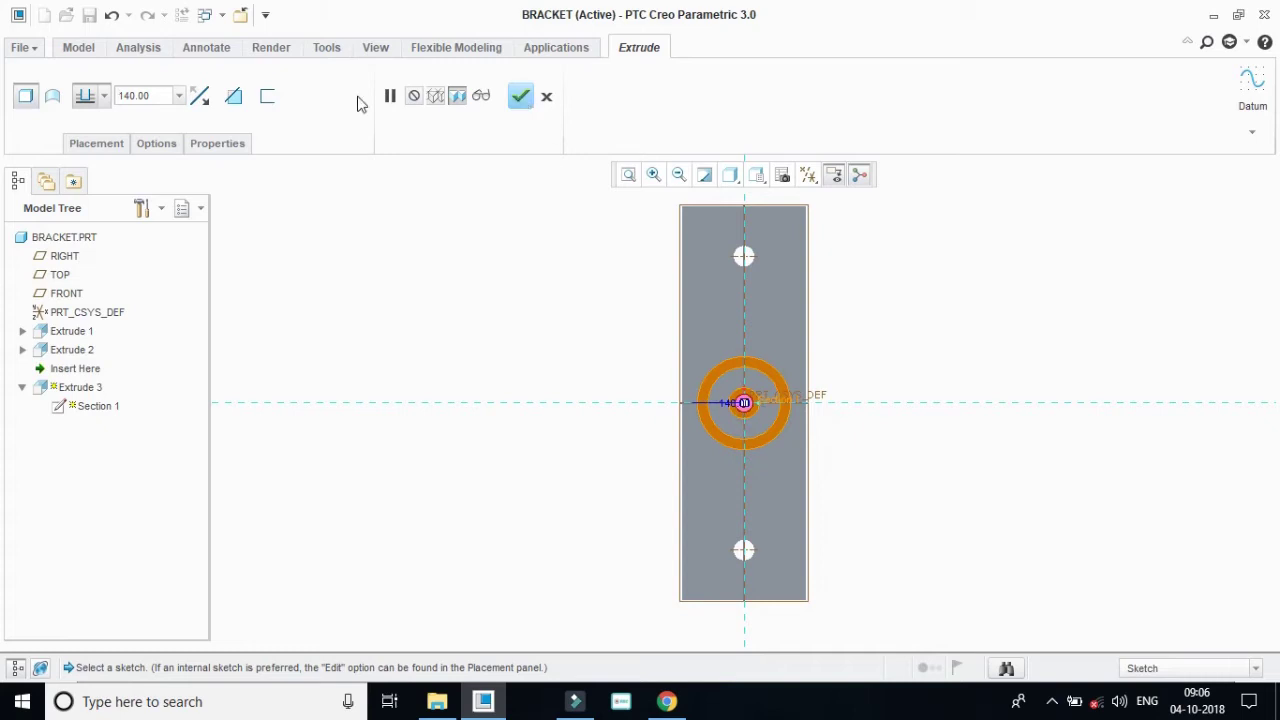
Try a Through All depth for the three-circle extrusion, restore the blind depth, and undo the circle section.
left_click(104, 95)
left_click(93, 205)
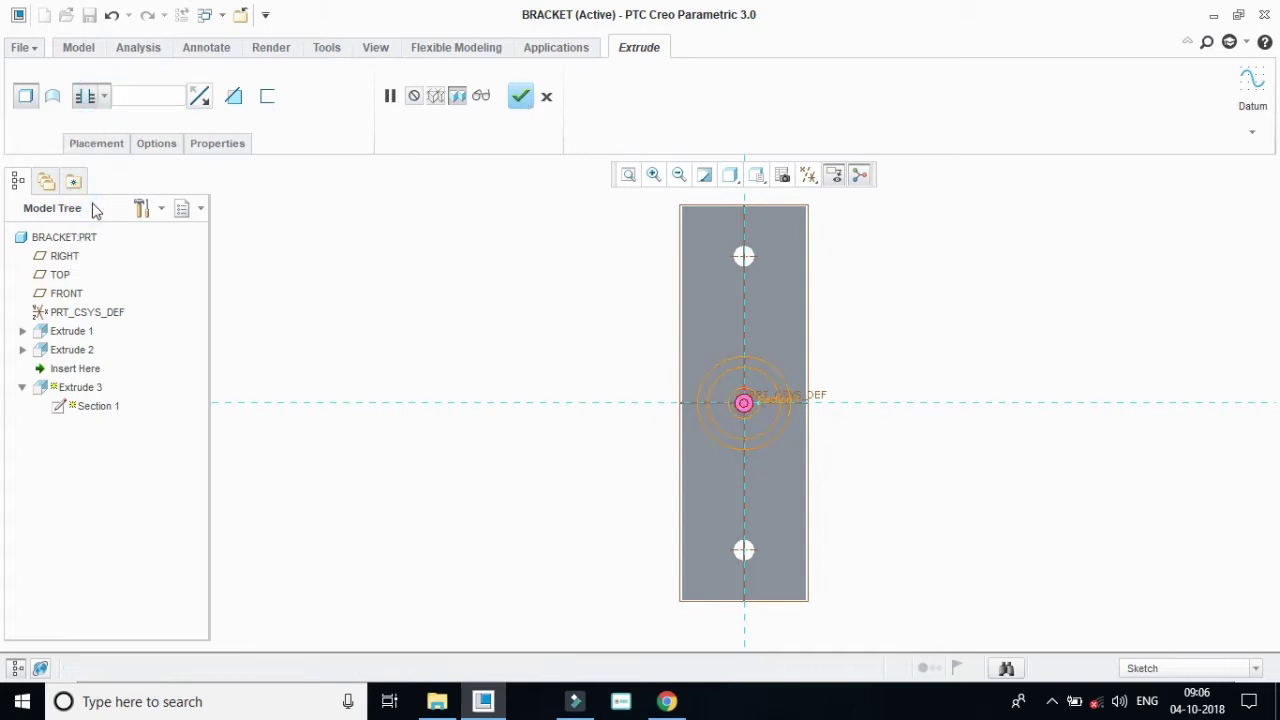
left_click(104, 95)
left_click(91, 128)
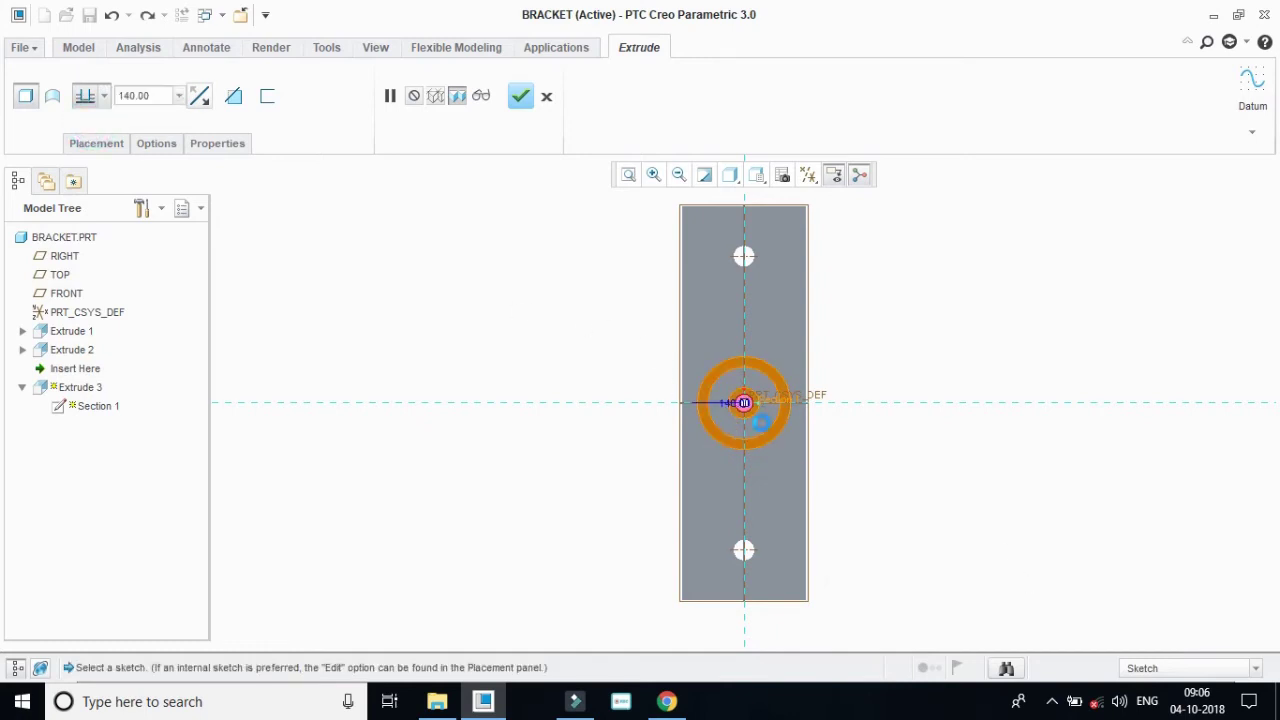
key("ctrl+z")
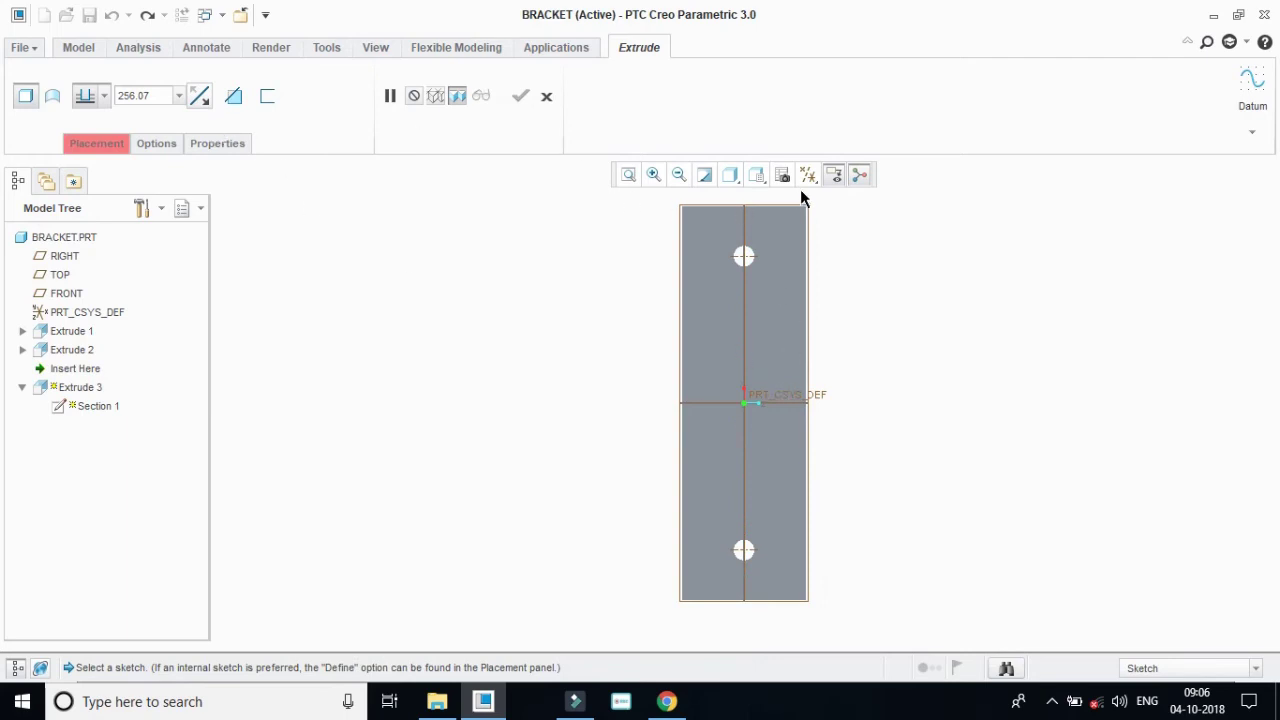
Define the extrude sketch on the TOP plane again, with RIGHT as the Top orientation reference.
left_click(96, 143)
left_click(237, 206)
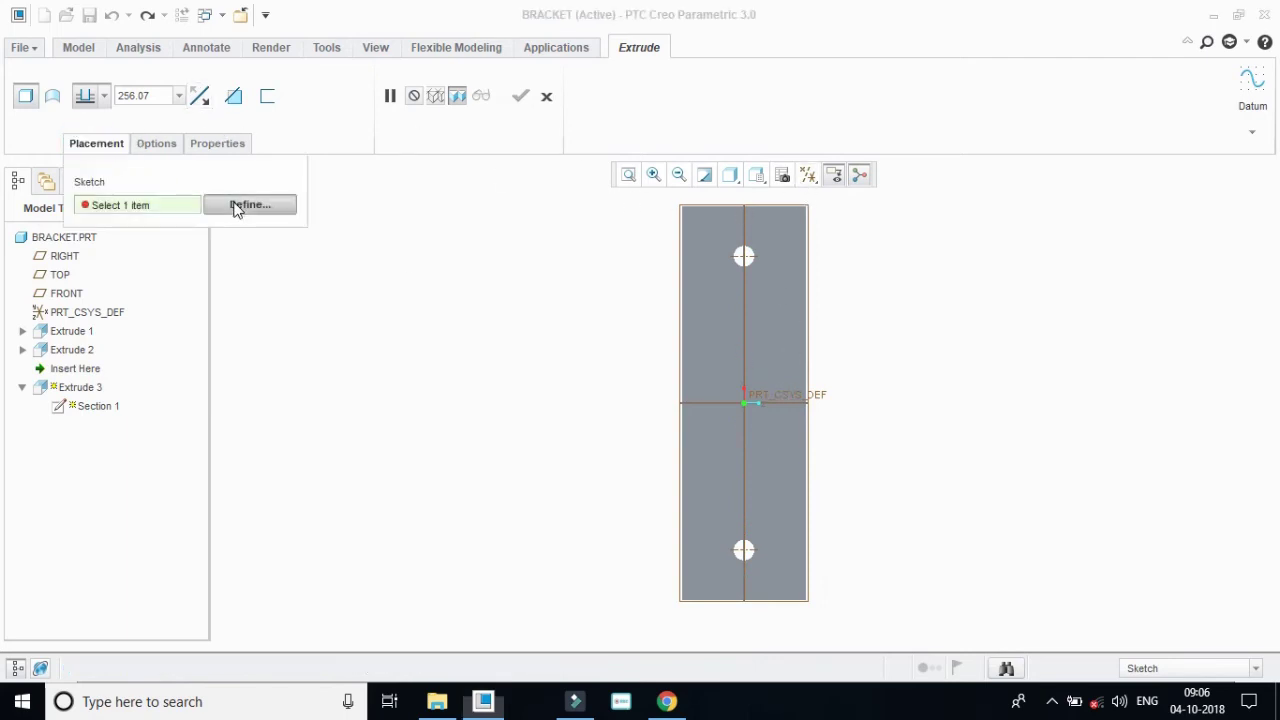
left_click(58, 275)
left_click(1135, 404)
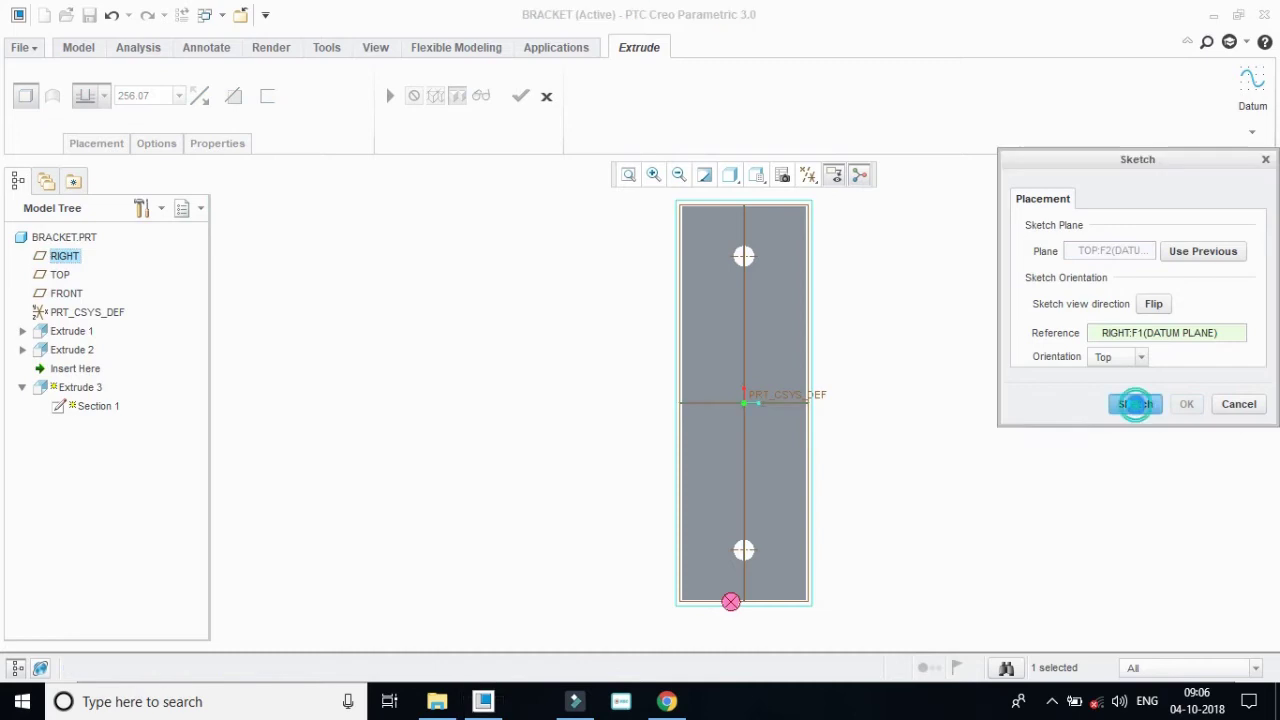
Sketch a single 75-diameter circle centered on the origin and finish the sketch.
left_click(400, 118)
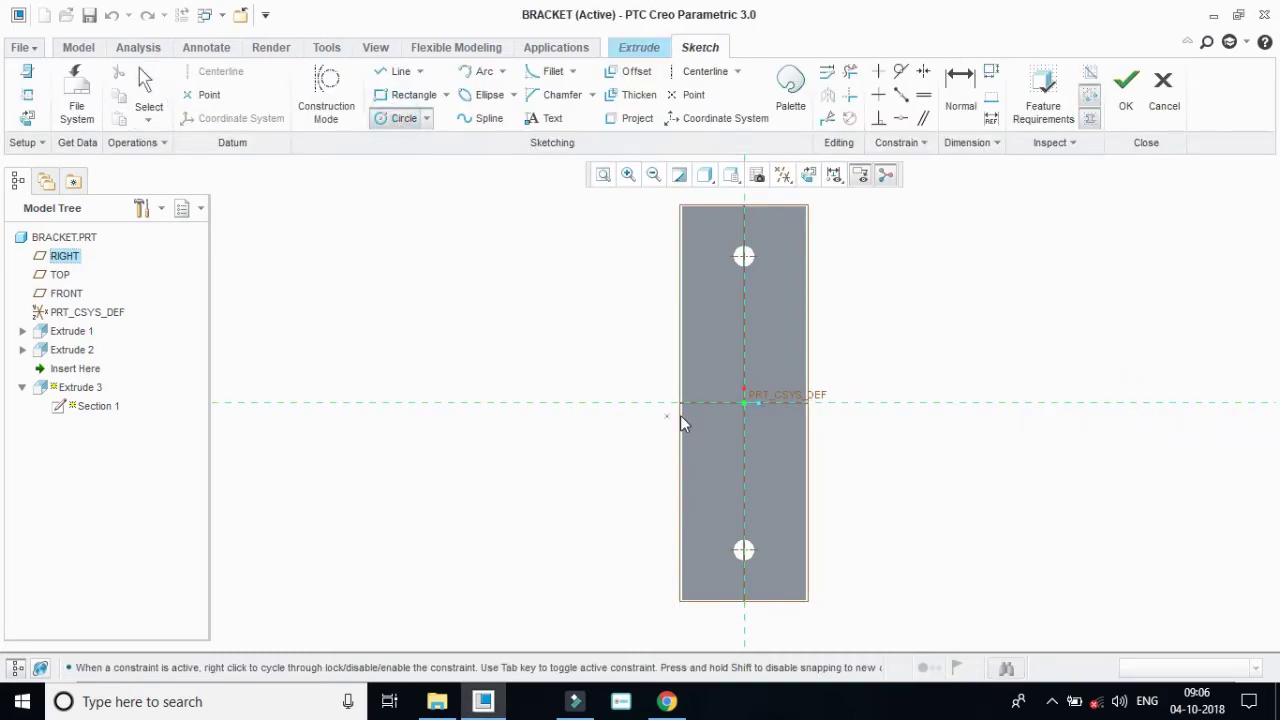
left_click(744, 403)
left_click(761, 412)
middle_click(750, 400)
type("30")
key("Return")
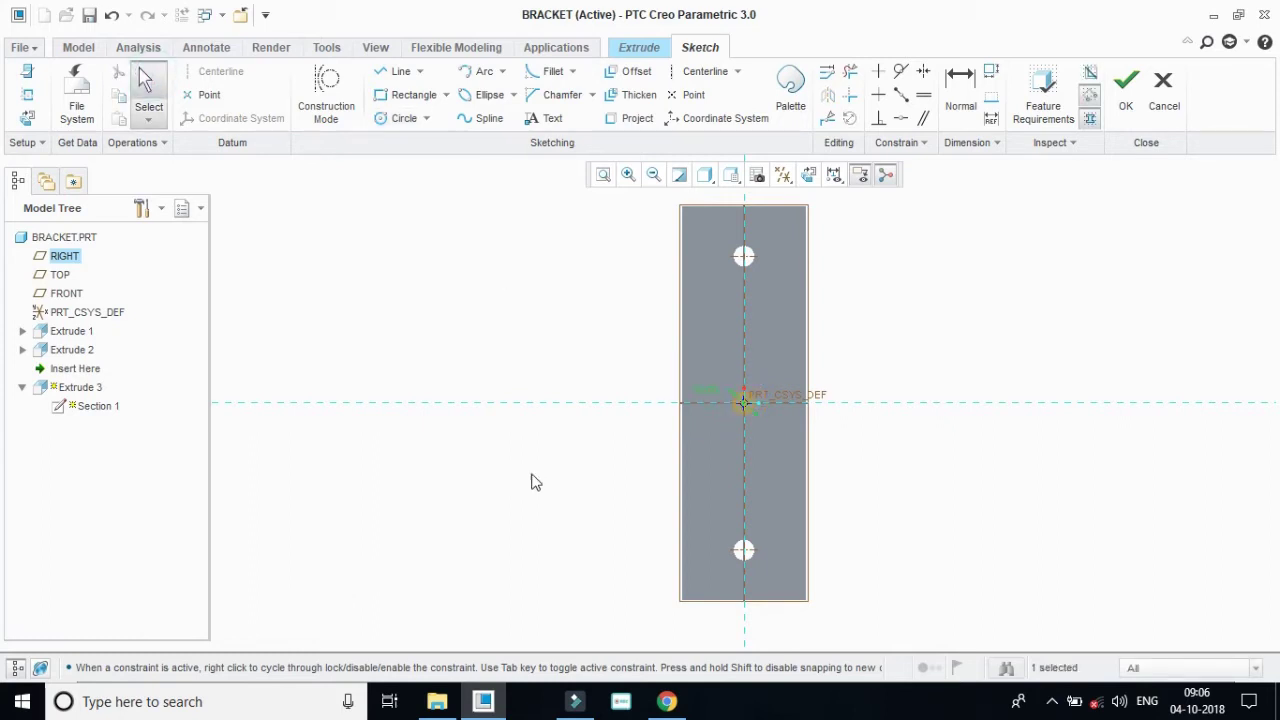
double_click(705, 390)
left_click(621, 437)
left_click(1126, 85)
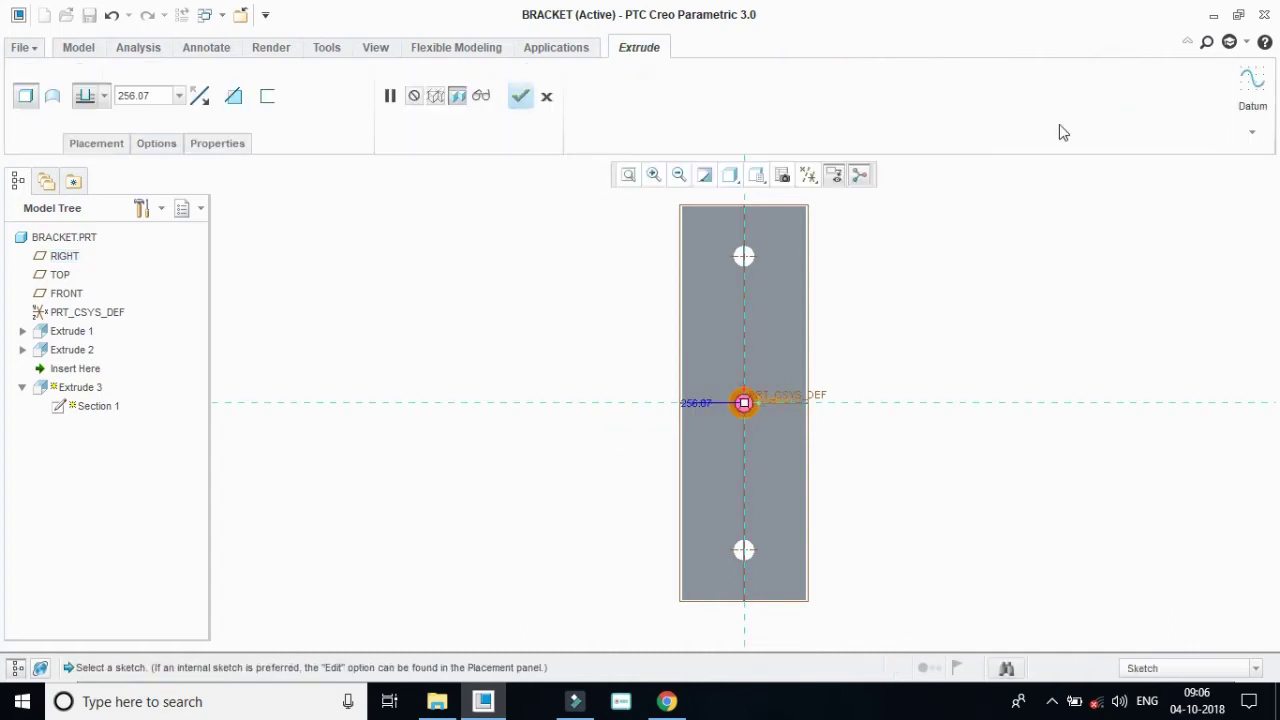
Cut the center circle Through All by removing material, and complete the extrude feature.
left_click(103, 96)
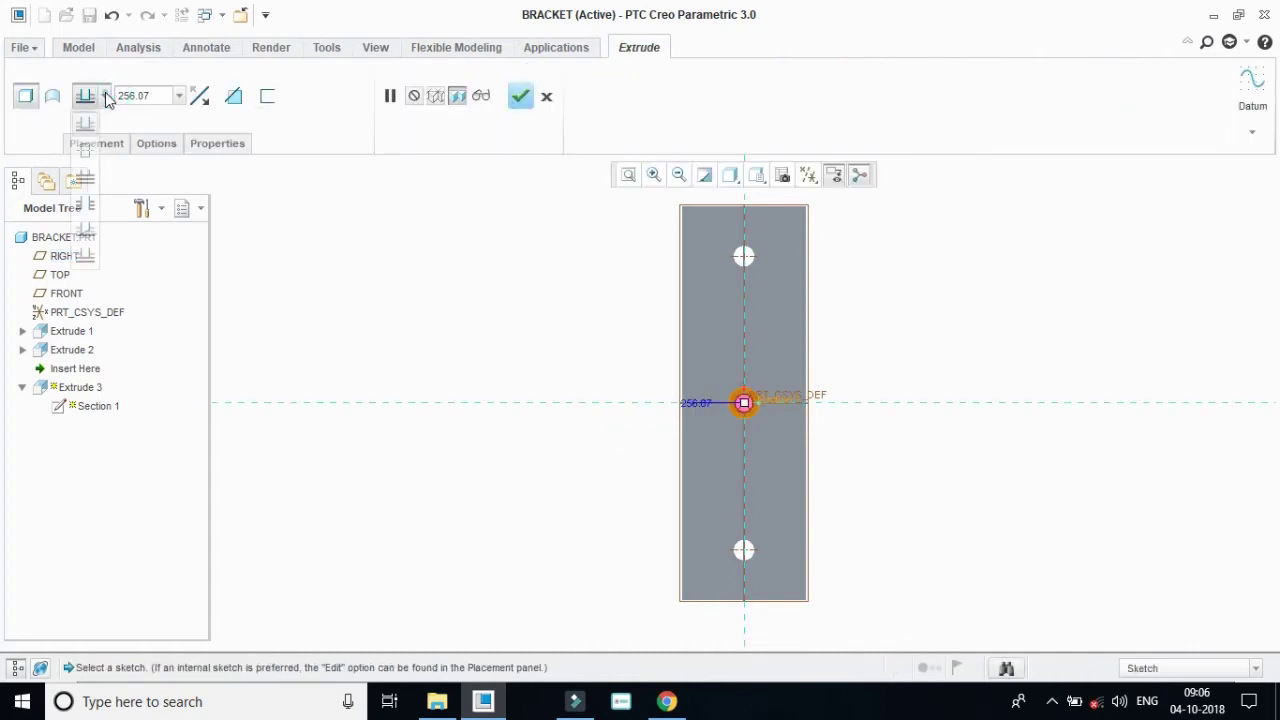
left_click(88, 204)
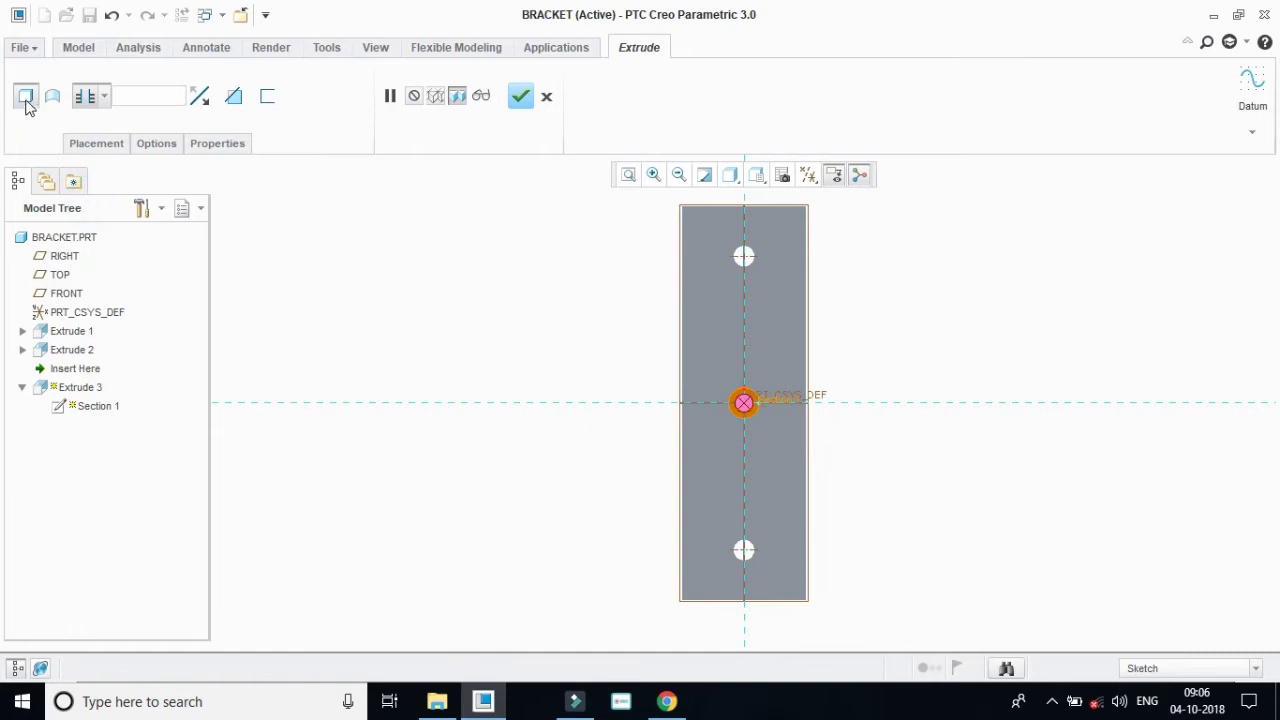
left_click(233, 96)
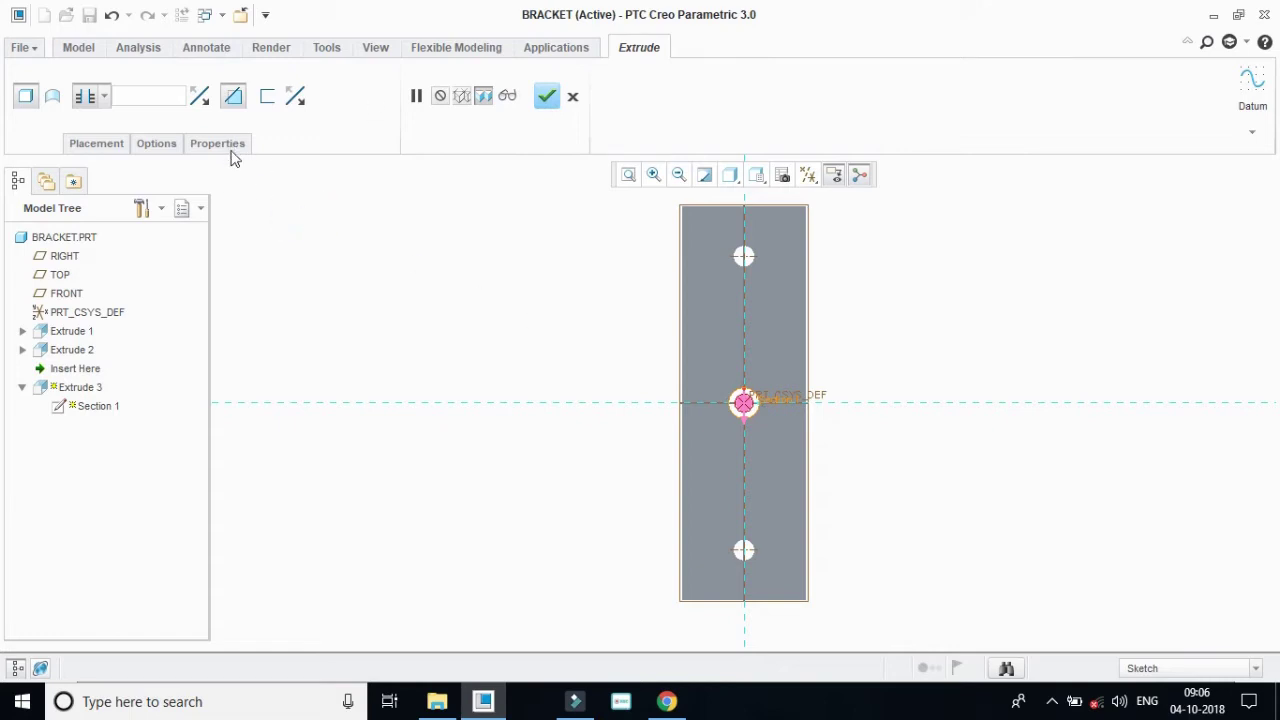
left_click(540, 97)
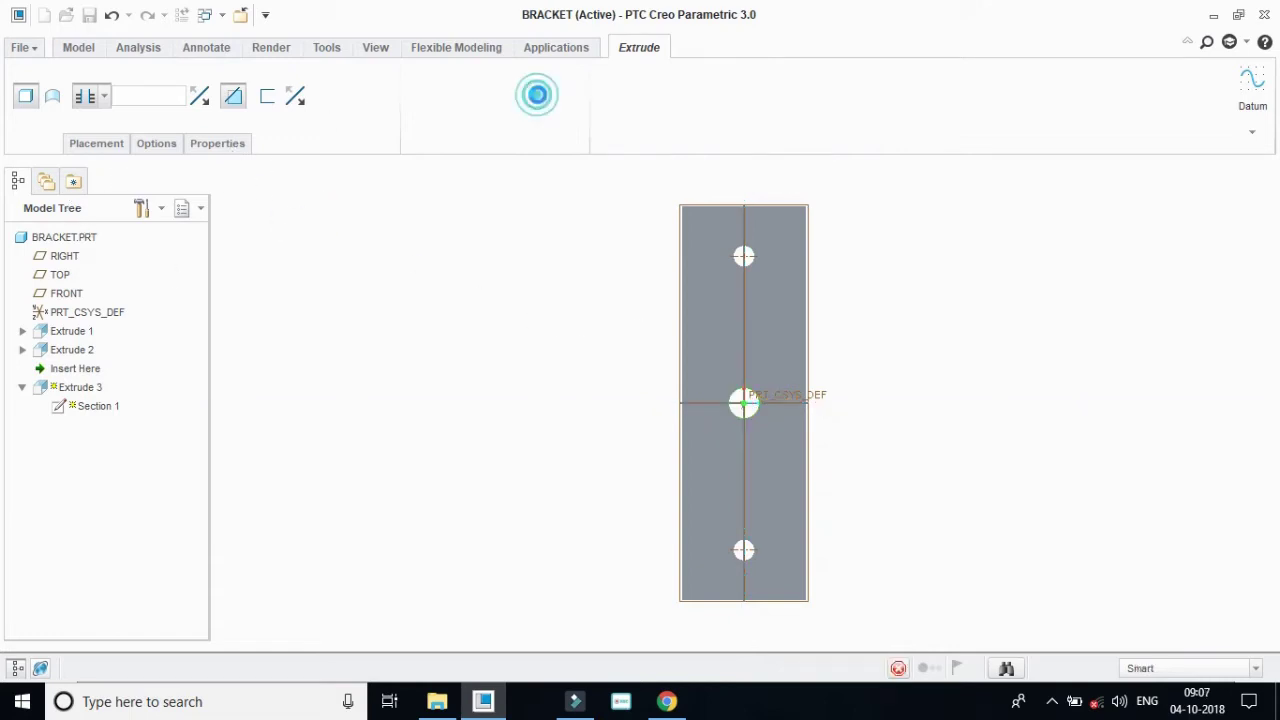
Start another extrude and open its sketch on the TOP plane, with RIGHT as the Top orientation reference.
left_click(468, 80)
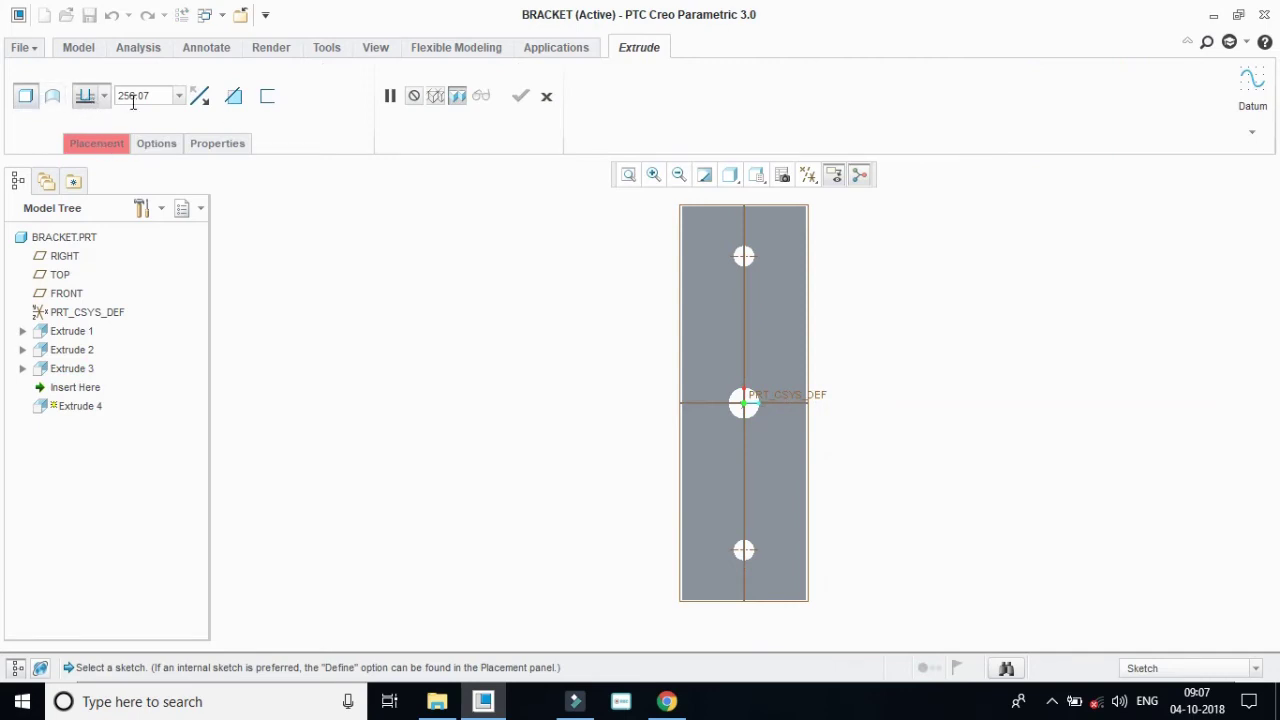
left_click(92, 143)
left_click(240, 201)
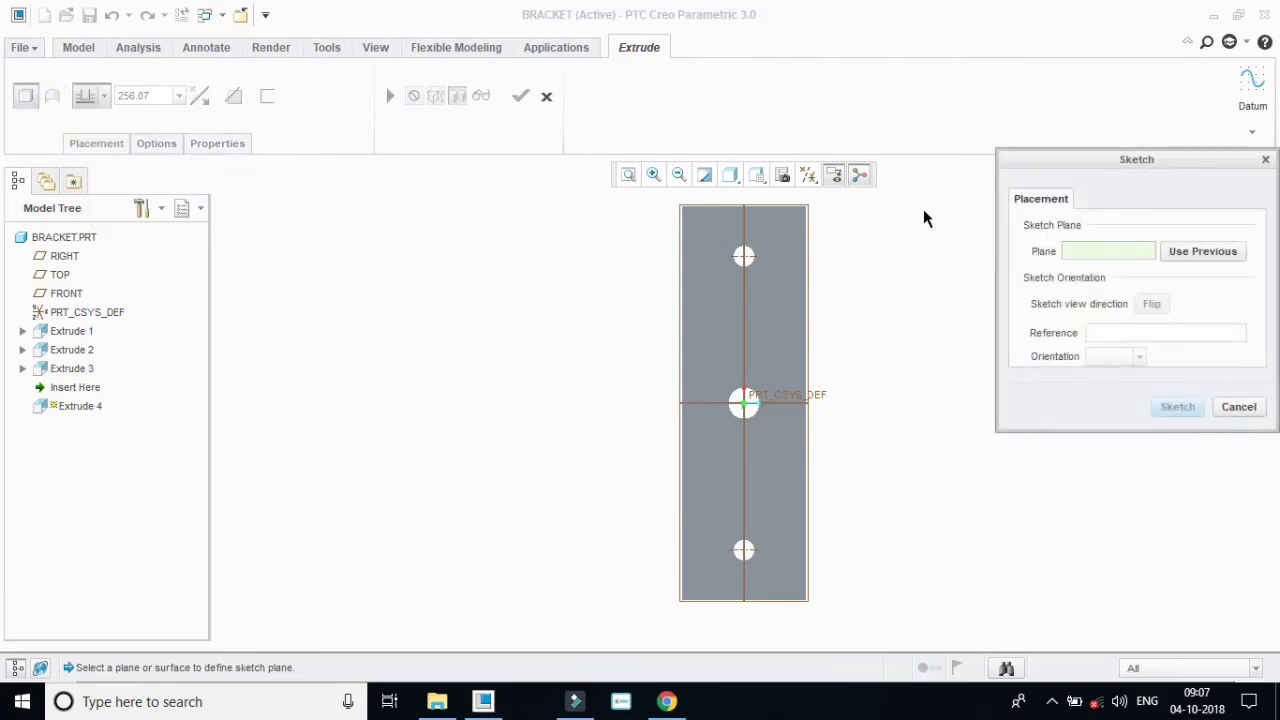
left_click(62, 274)
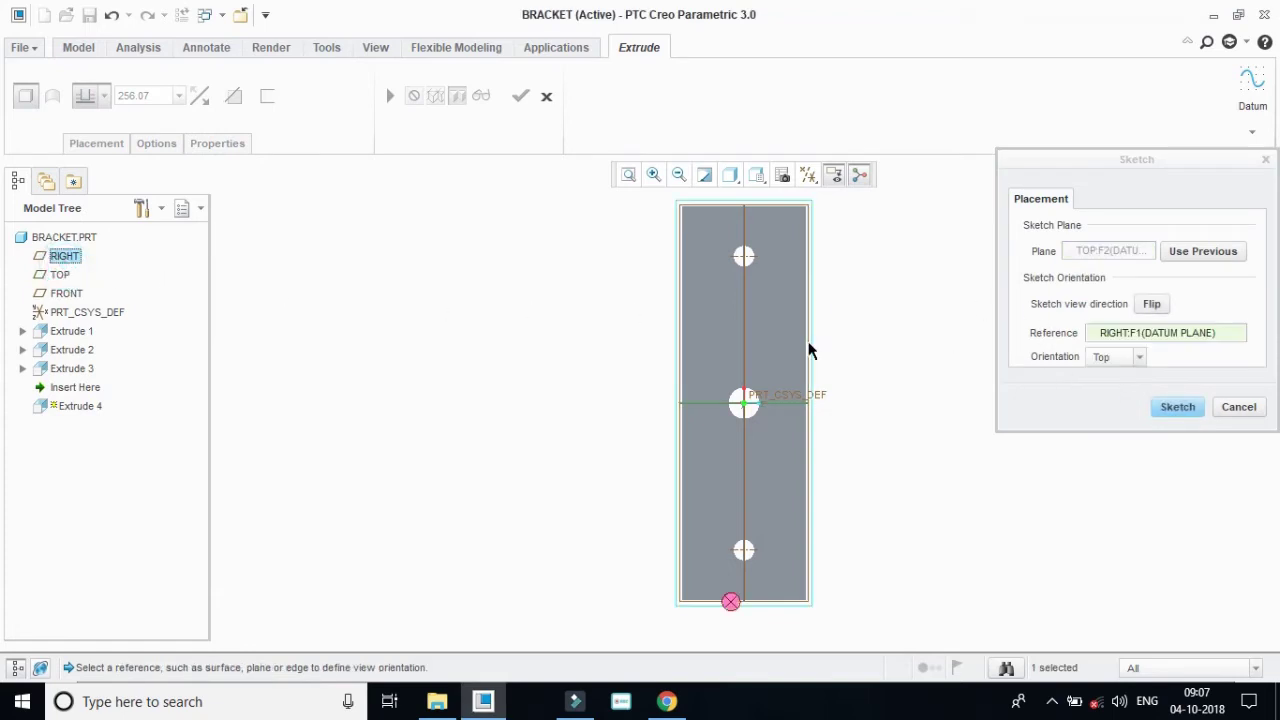
left_click(1178, 407)
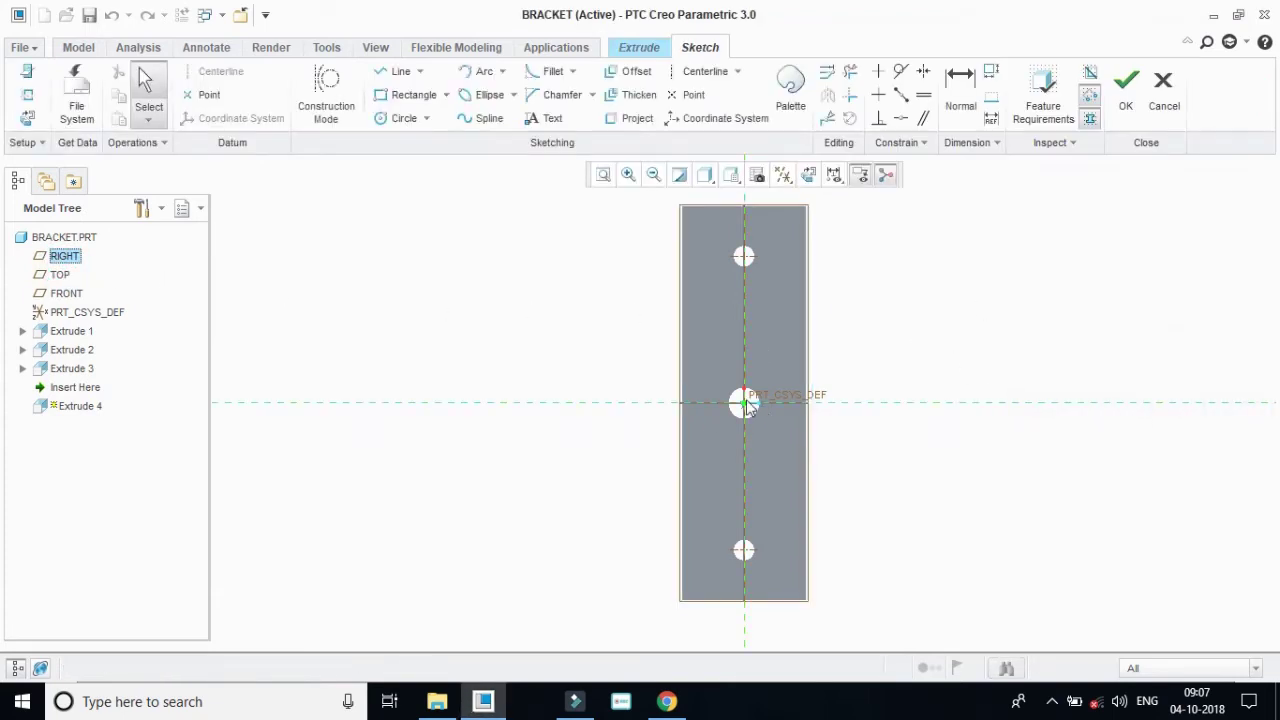
Sketch two concentric circles around the center hole, centered on the origin.
left_click(404, 119)
left_click(744, 404)
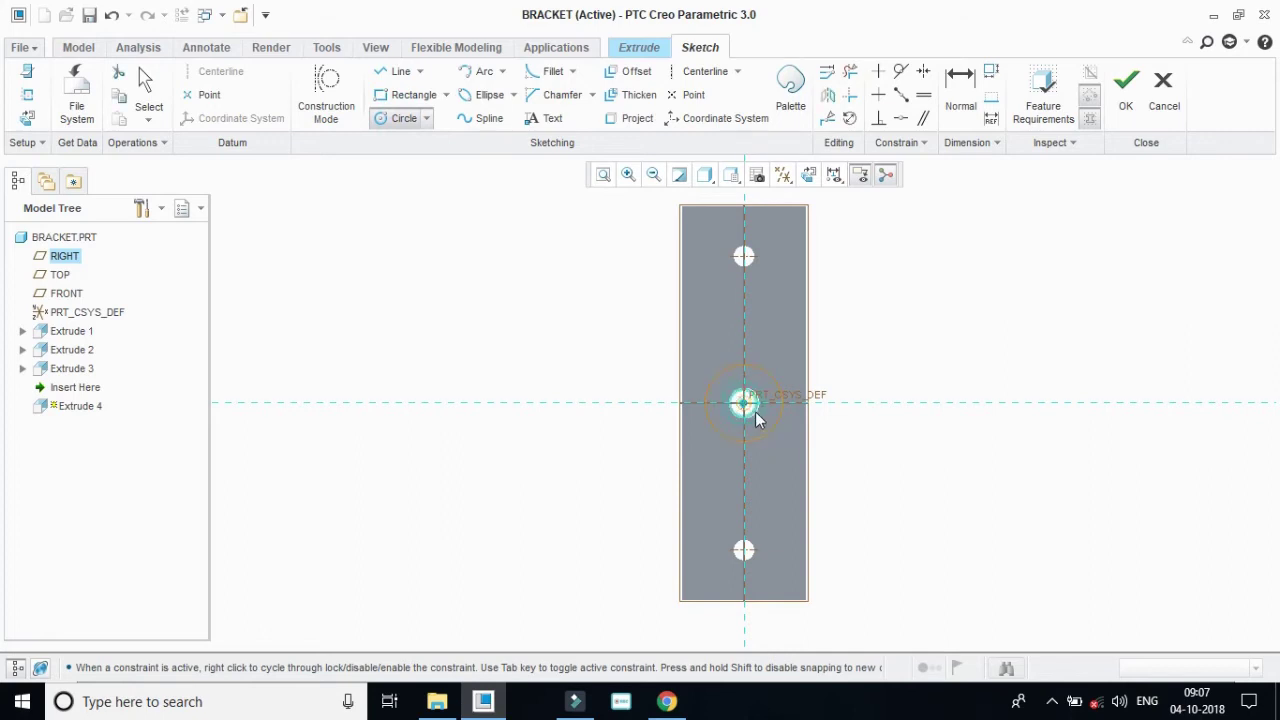
left_click(791, 440)
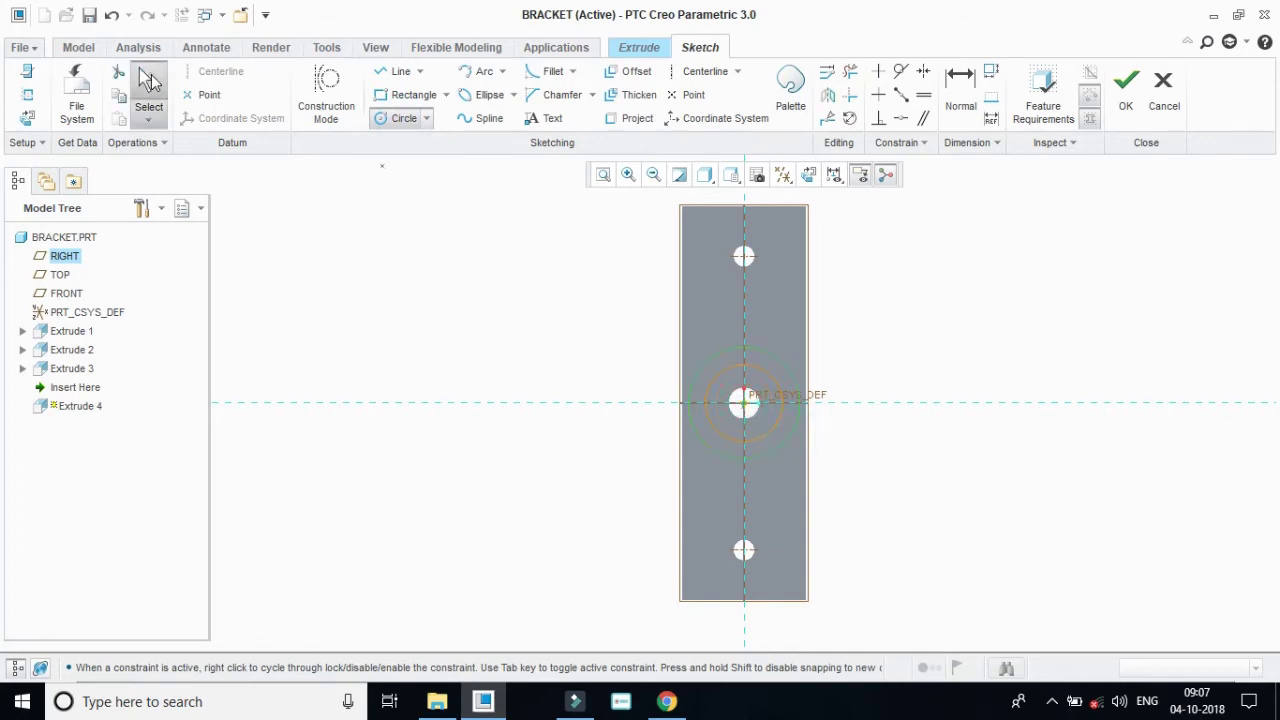
Set the concentric circles' diameters to 175 for the inner and 225 for the outer, and finish the sketch.
left_click(147, 86)
double_click(662, 366)
type("175")
key("Return")
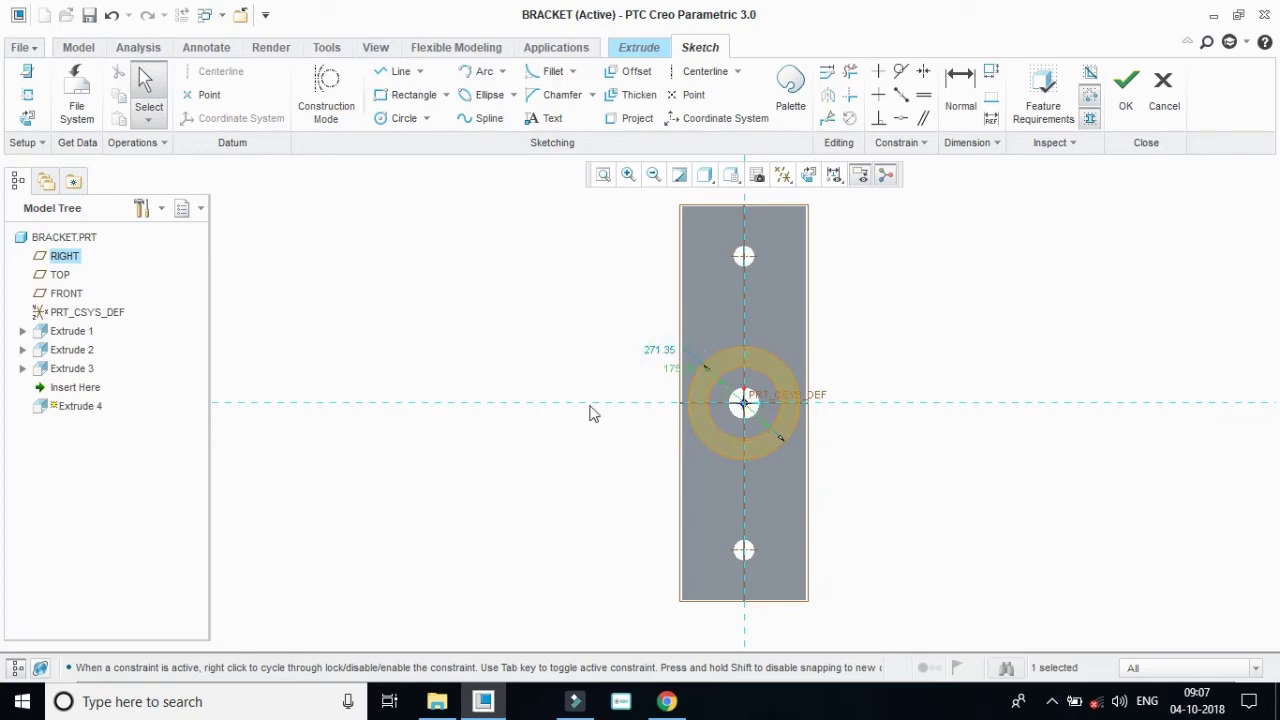
double_click(647, 352)
type("225")
key("Return")
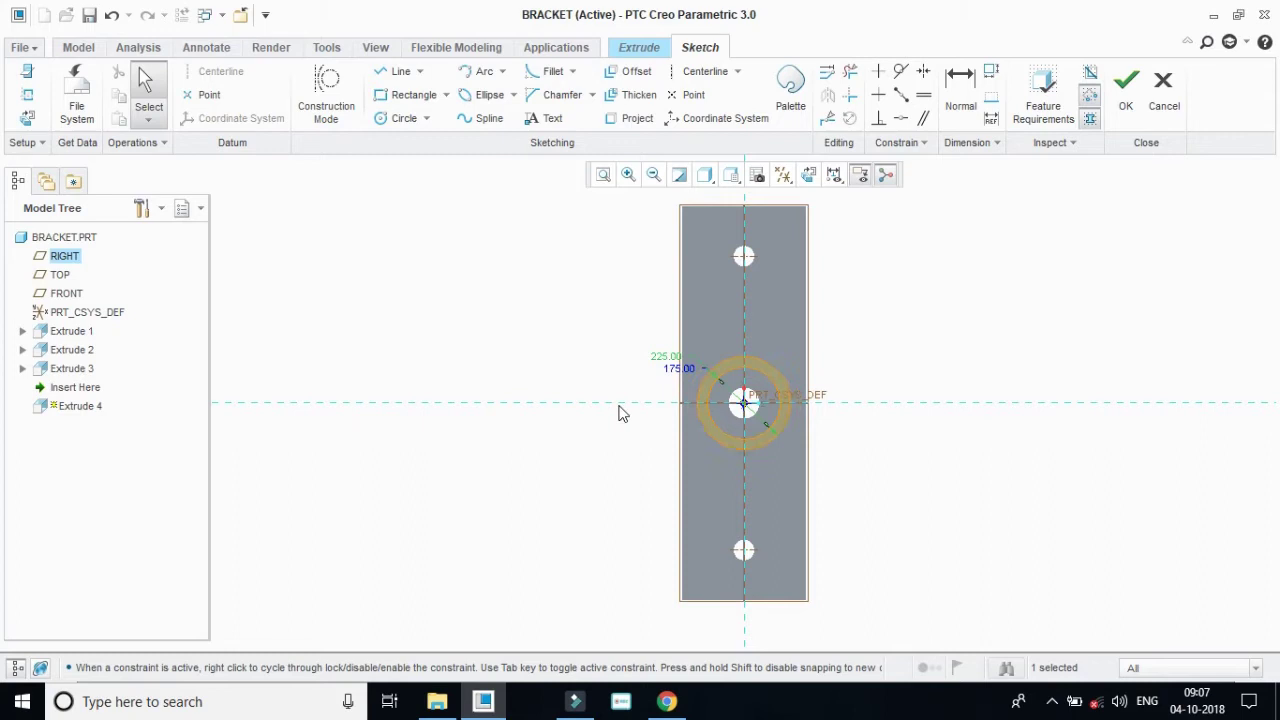
left_click(1126, 88)
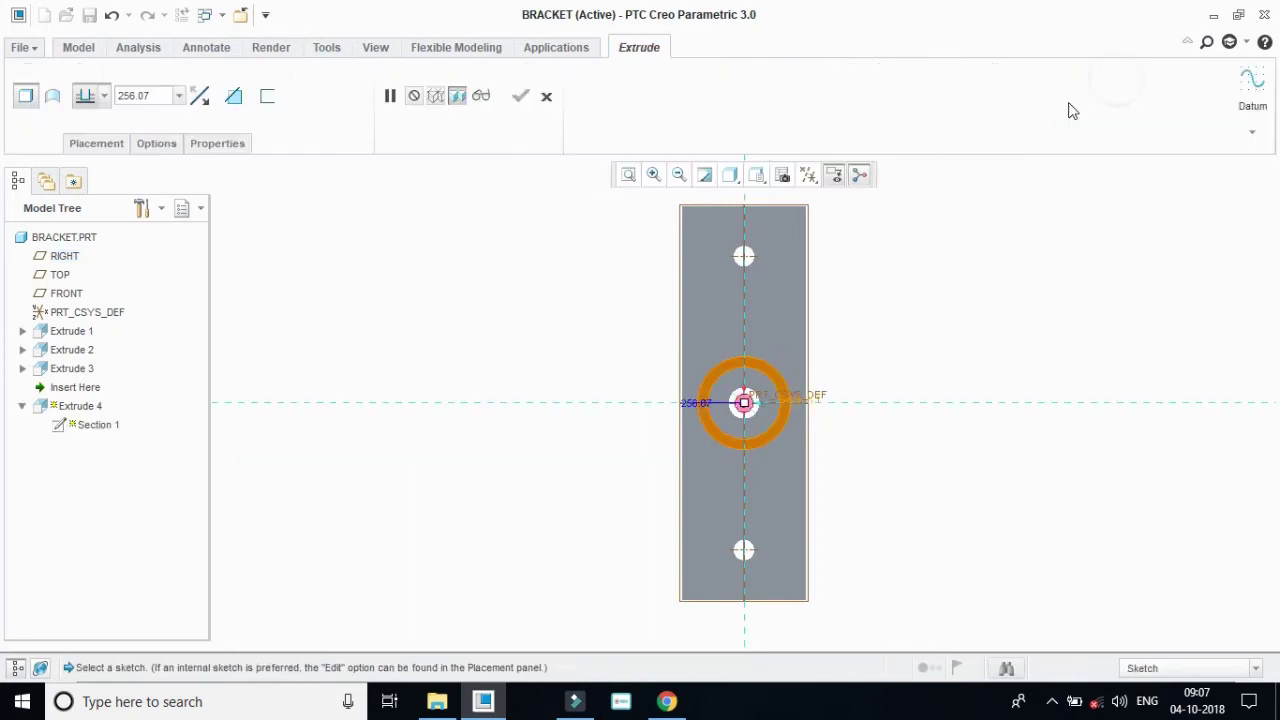
Extrude the ring from the TOP plane to a blind depth of 140 and complete the feature.
double_click(150, 95)
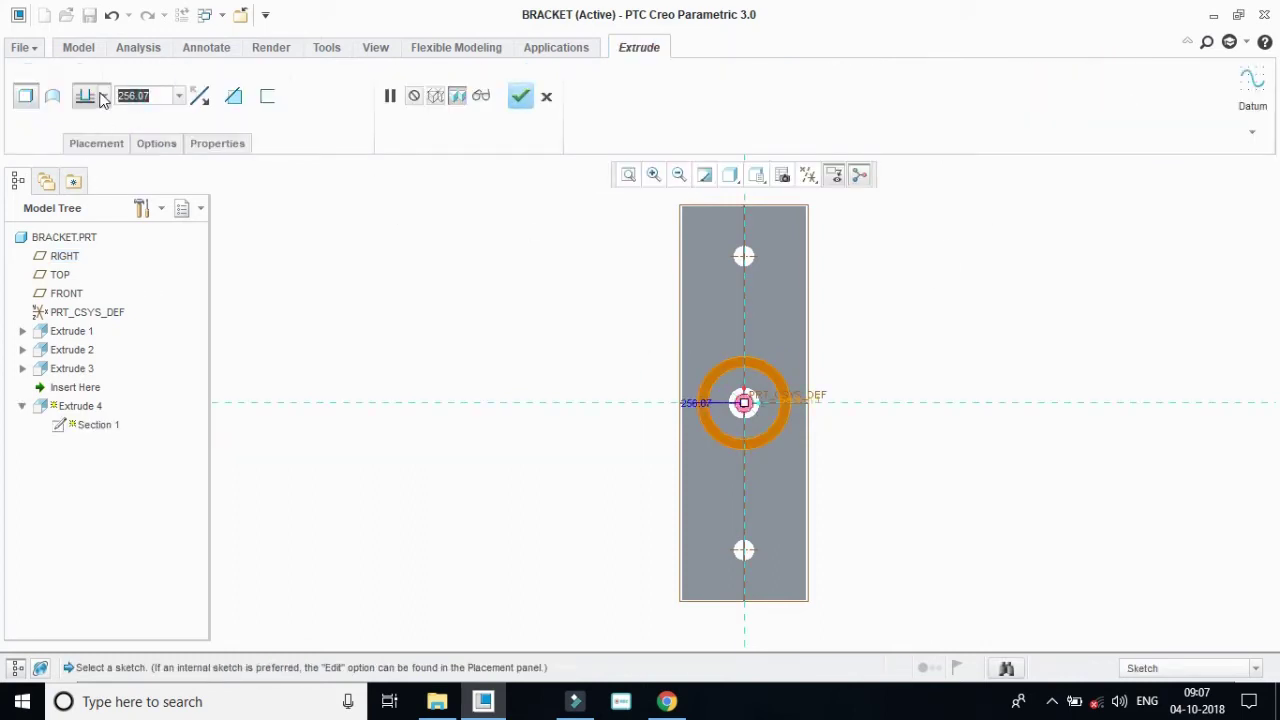
type("140")
key("Return")
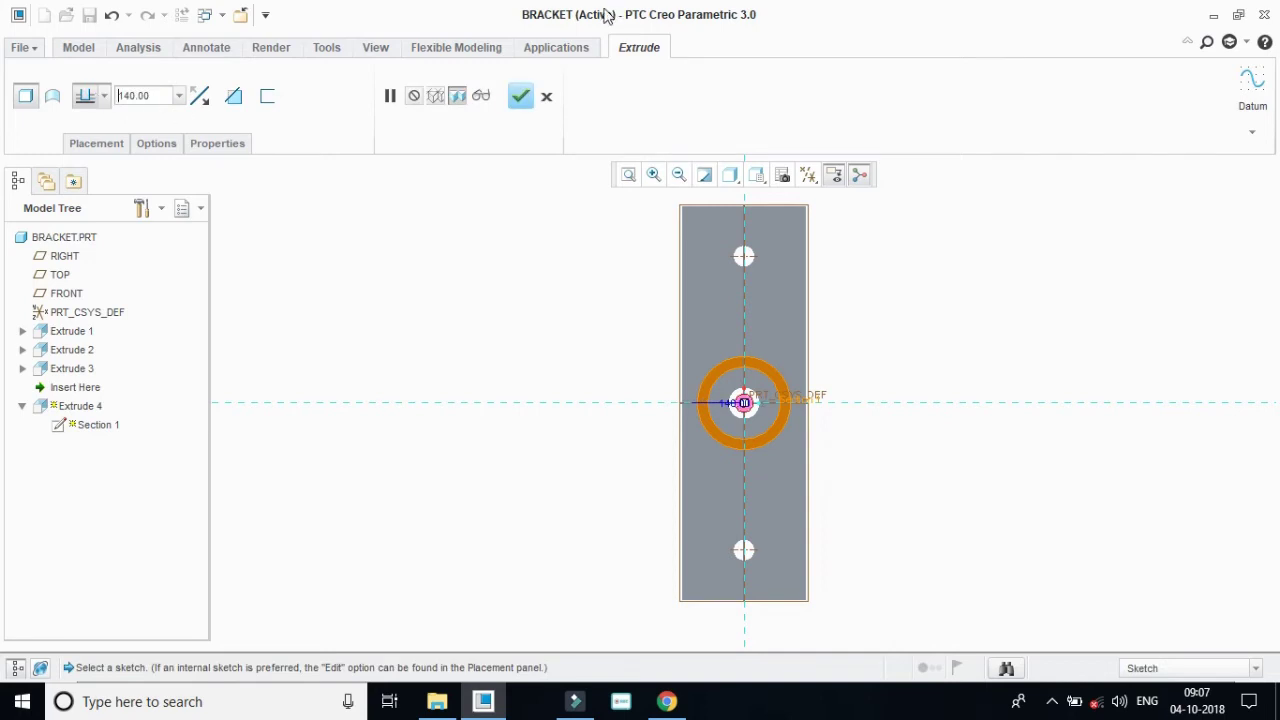
left_click(88, 95)
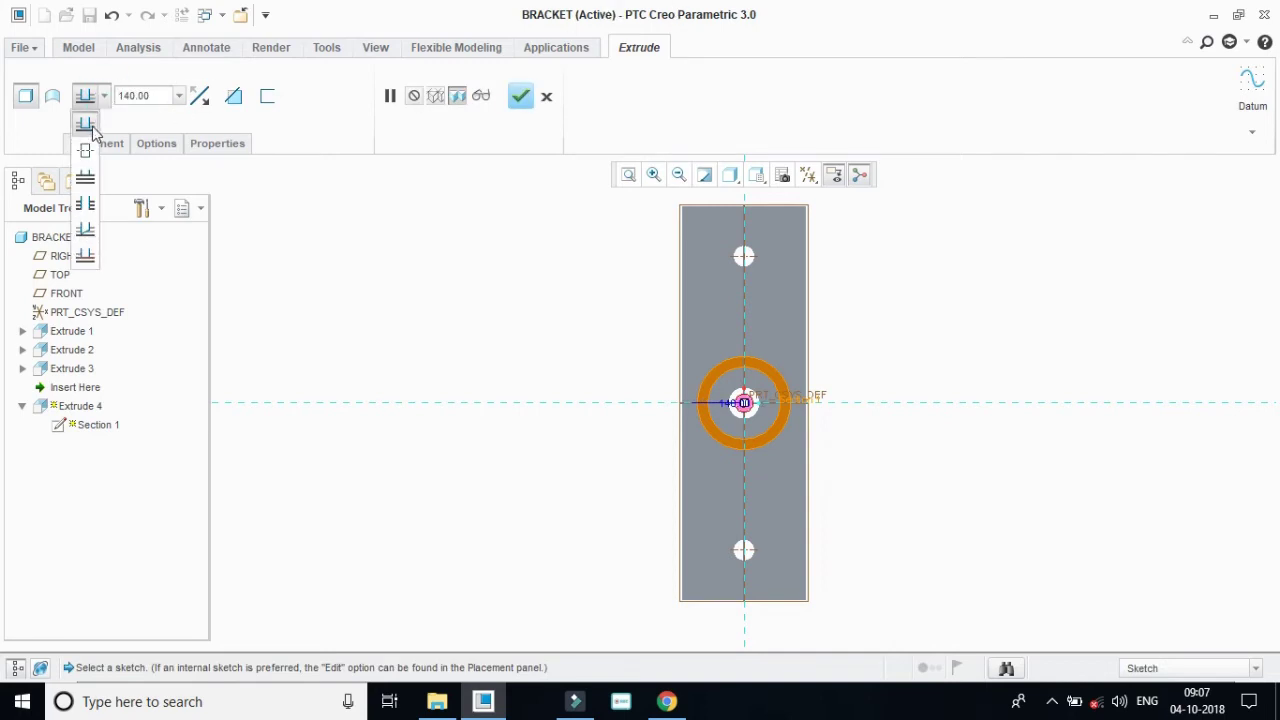
left_click(91, 125)
left_click(520, 96)
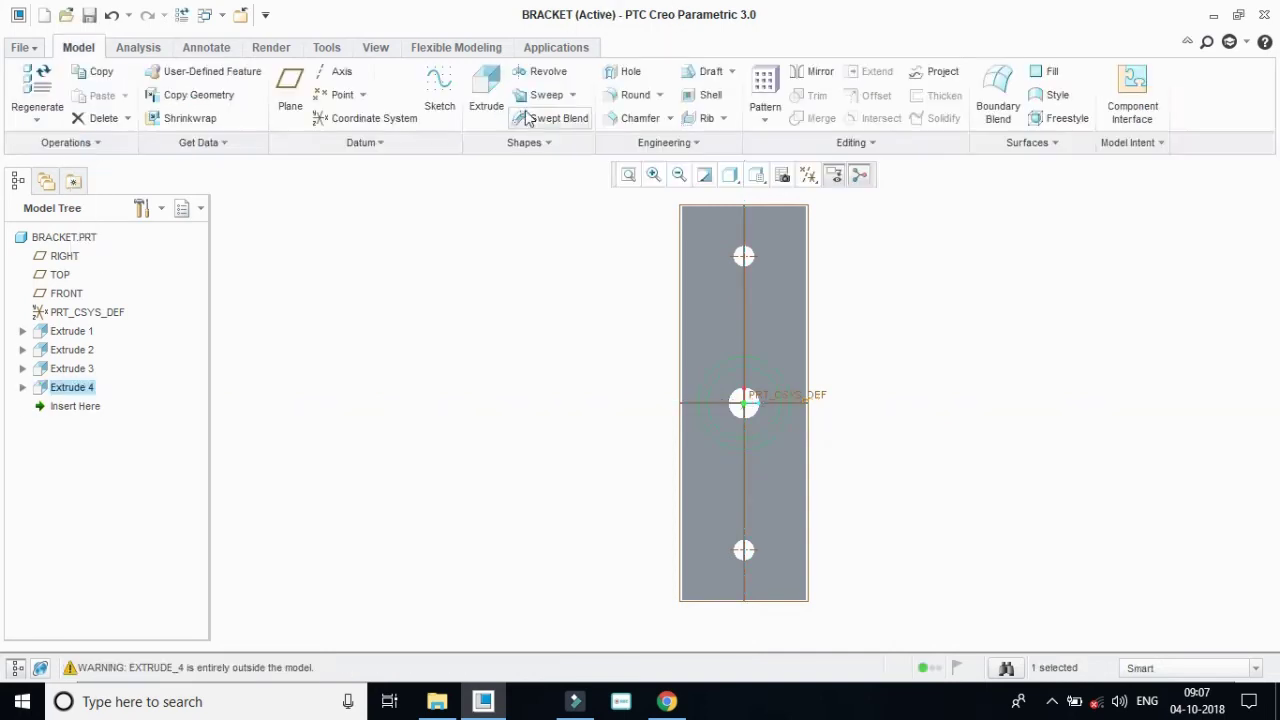
Inspect the ring's position on the bracket in the FRONT view and undo the ring extrusion.
left_click(757, 175)
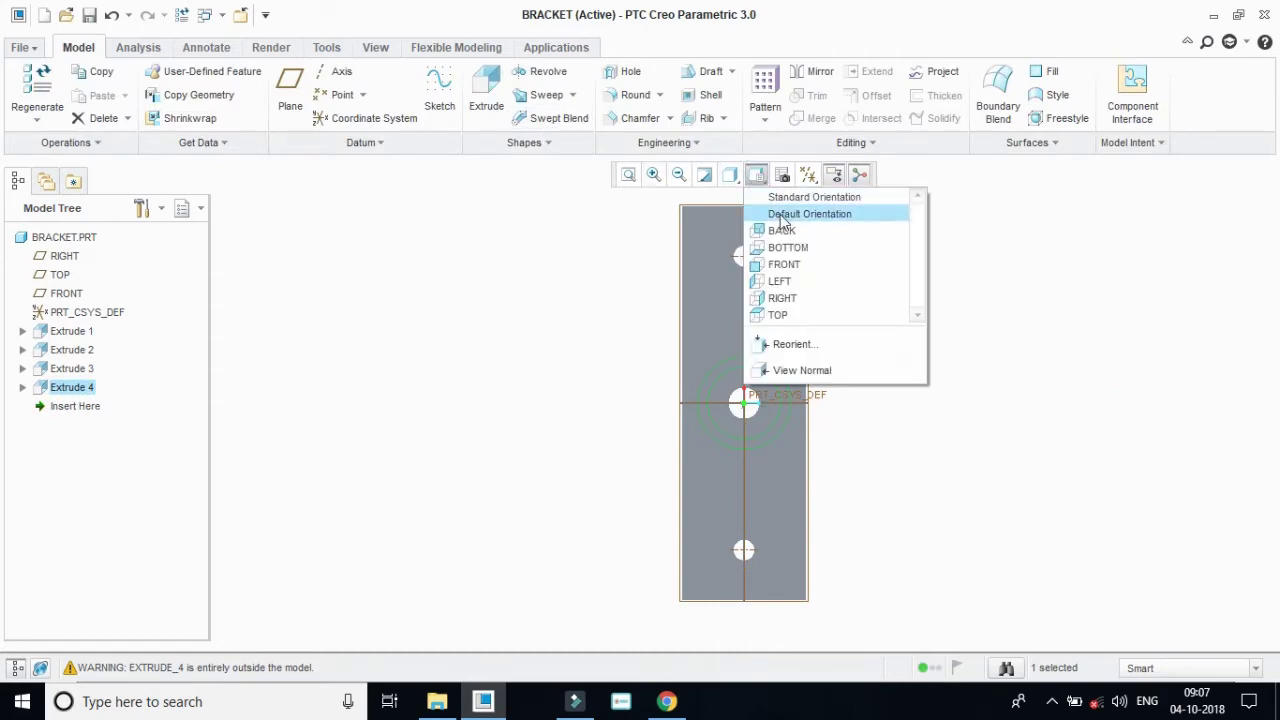
left_click(795, 264)
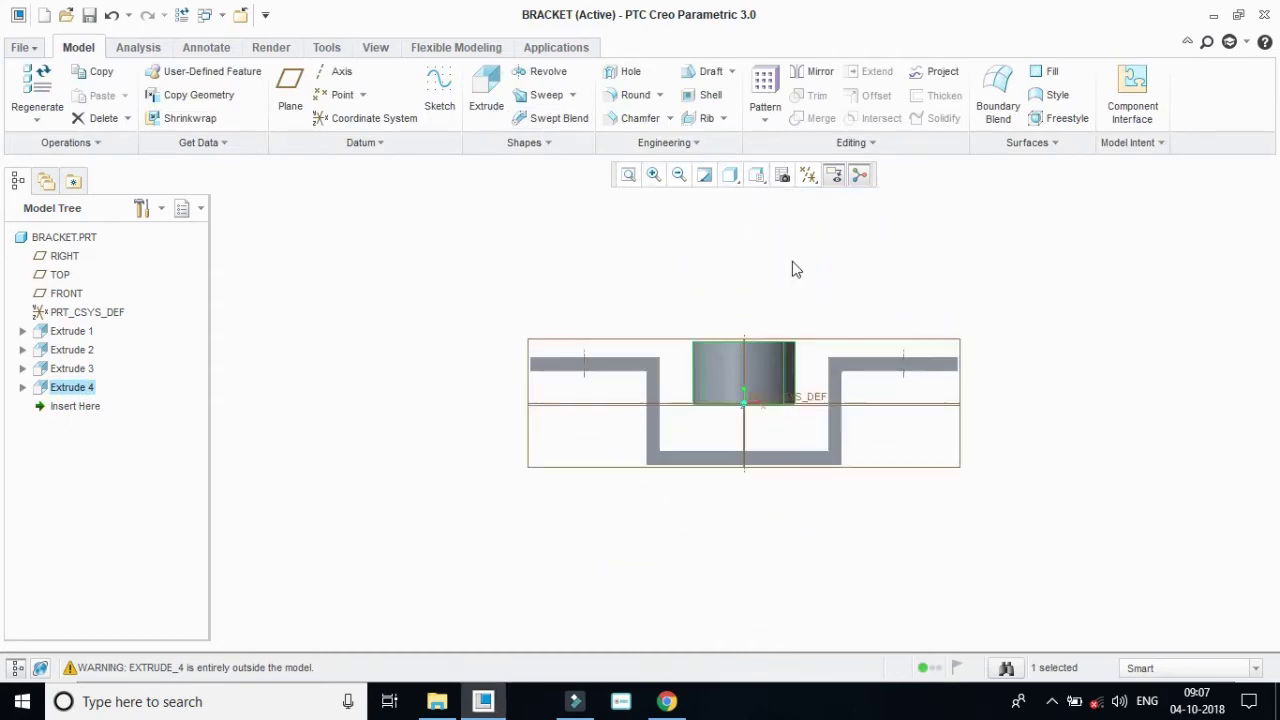
double_click(738, 378)
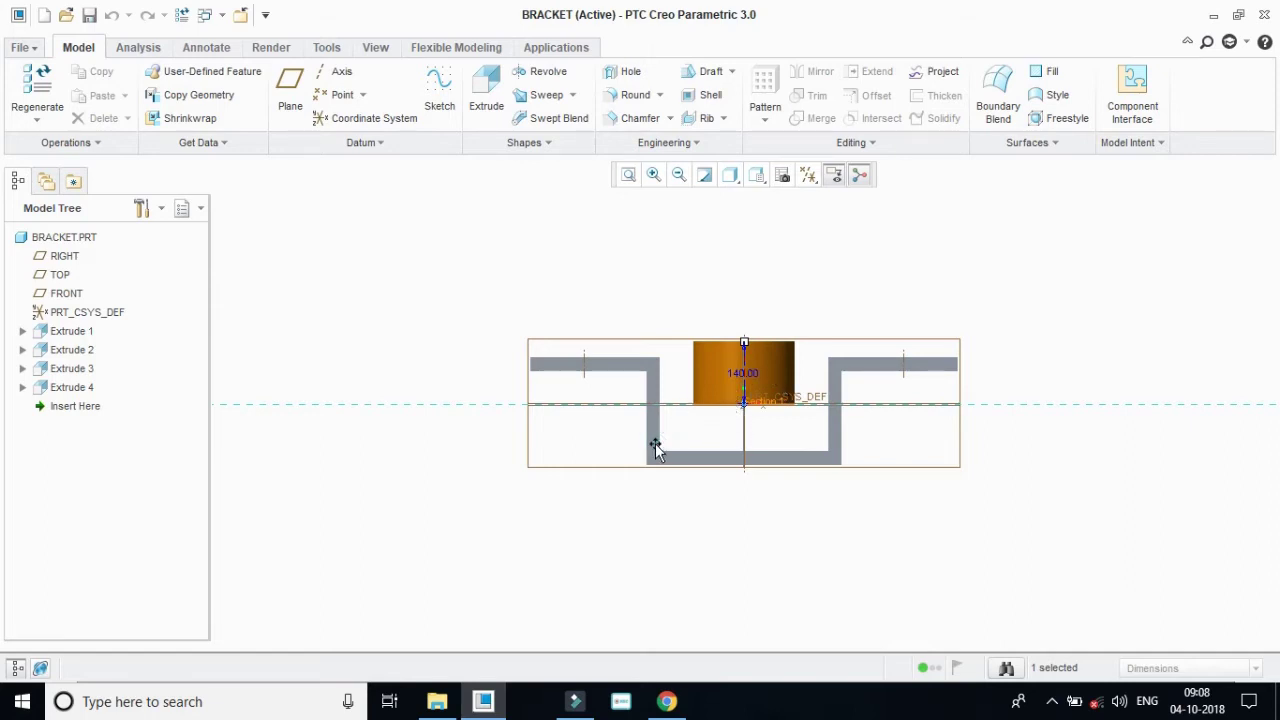
left_click(702, 451)
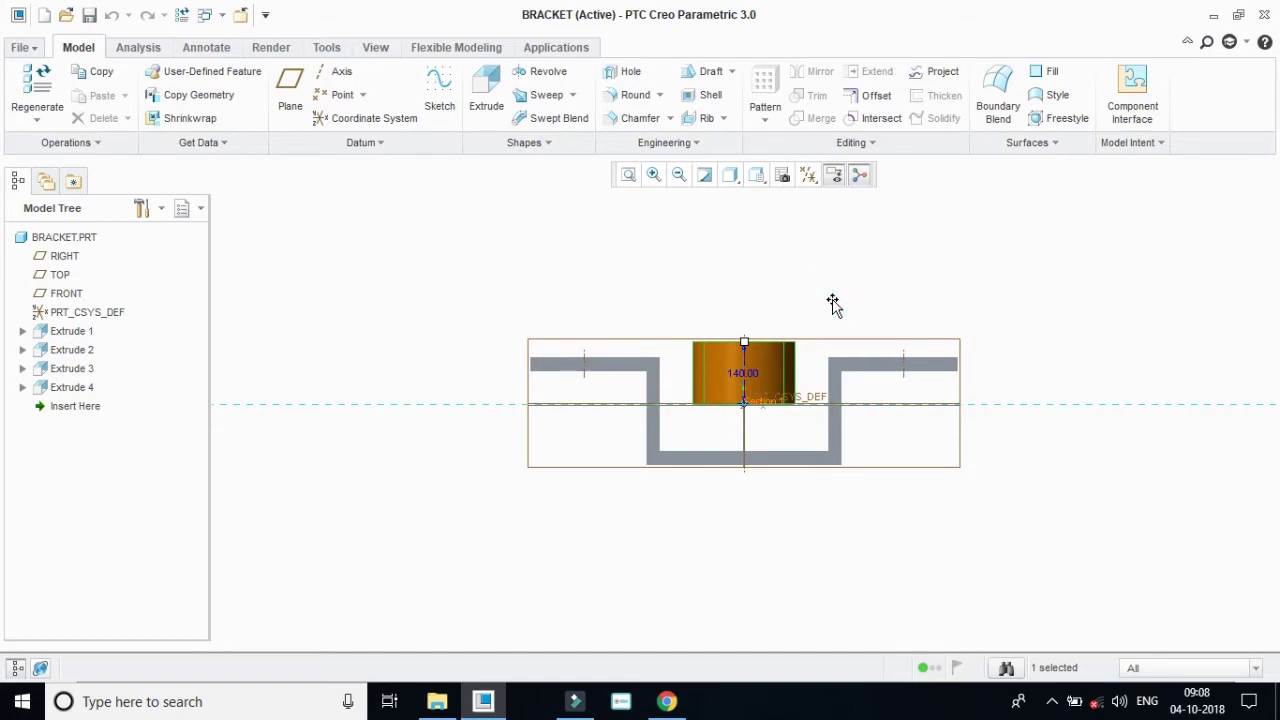
left_click(595, 291)
key("ctrl+z")
left_click(857, 423)
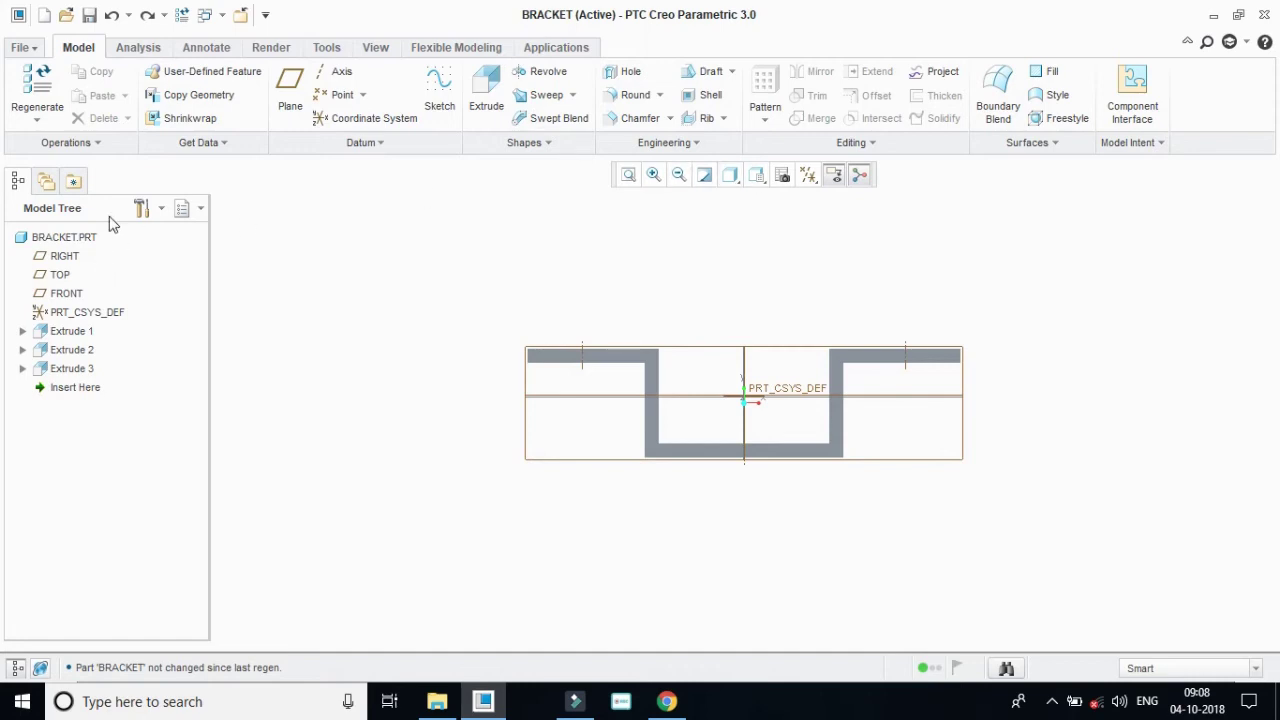
Start a new extrude, try opening its sketch on the TOP plane, and cancel that sketch.
left_click(485, 88)
left_click(60, 272)
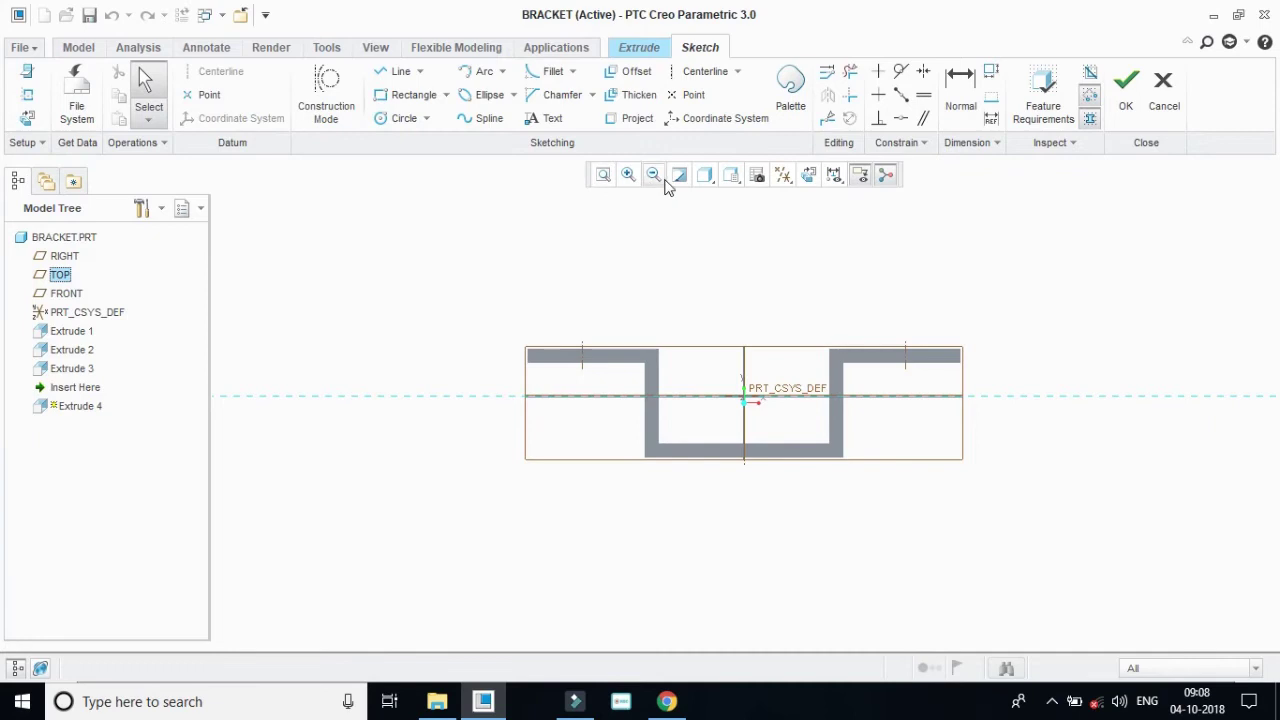
left_click(808, 174)
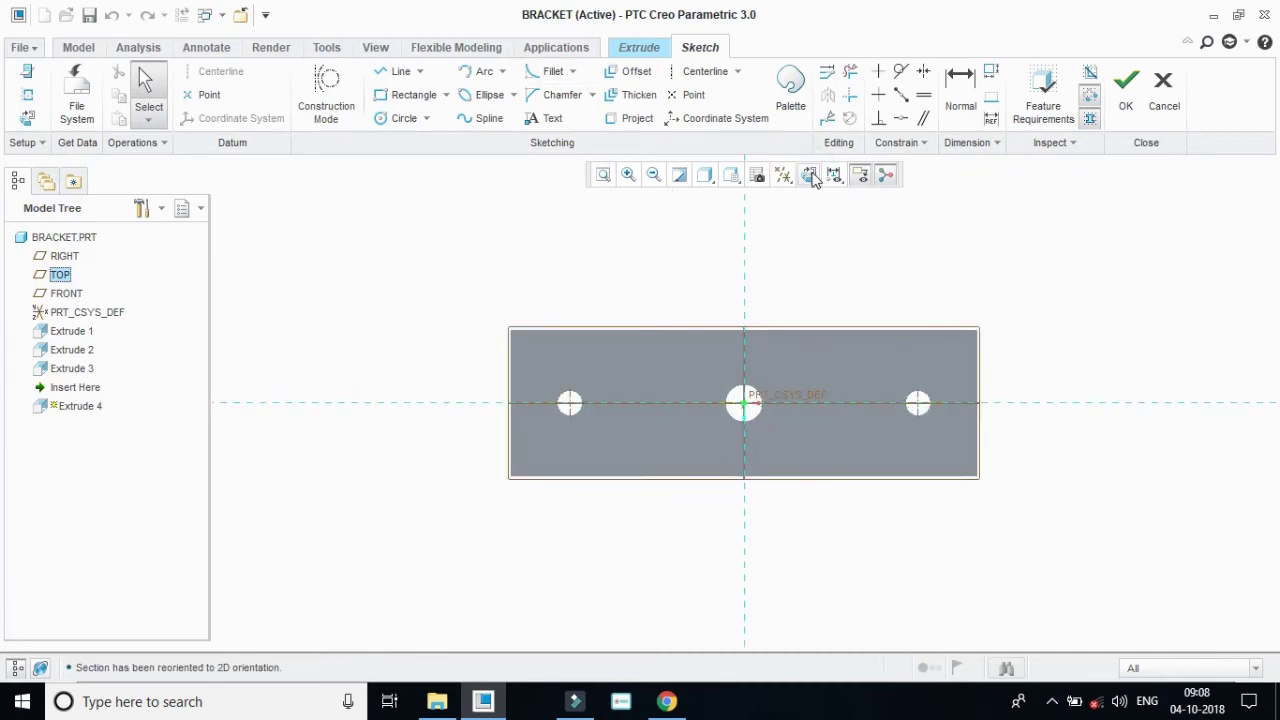
left_click(731, 174)
left_click(765, 314)
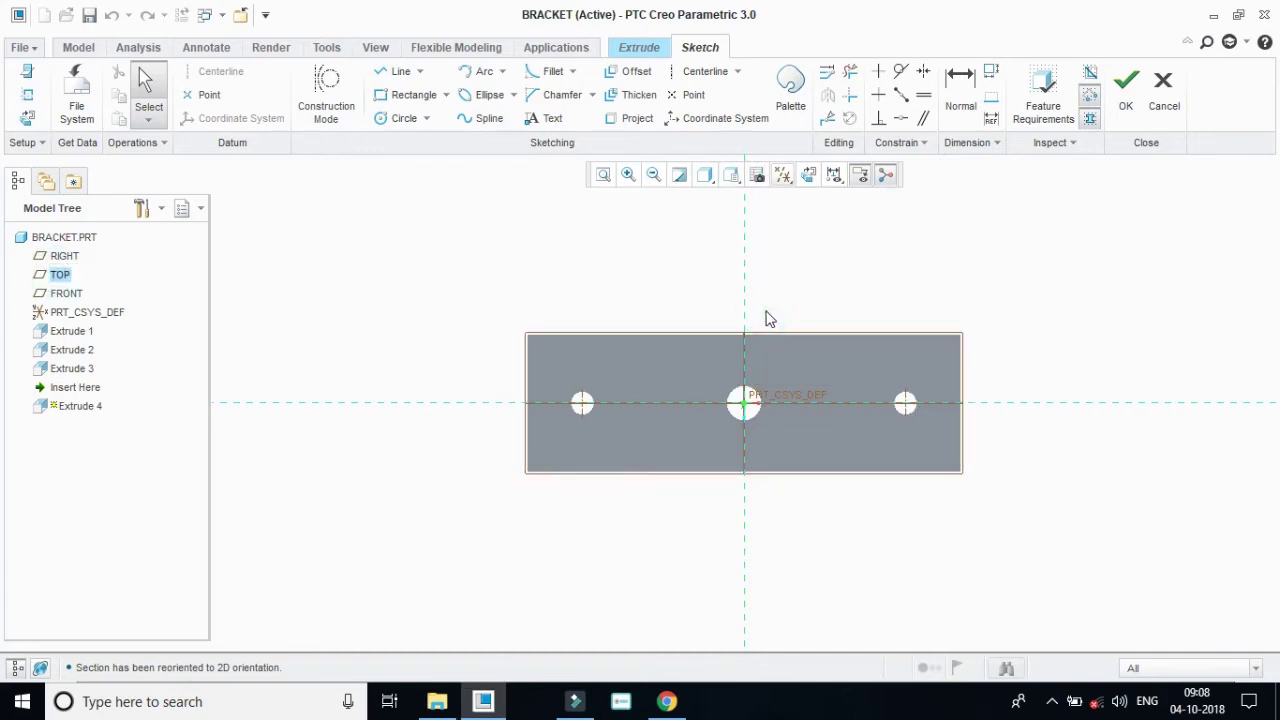
left_click(731, 174)
left_click(770, 314)
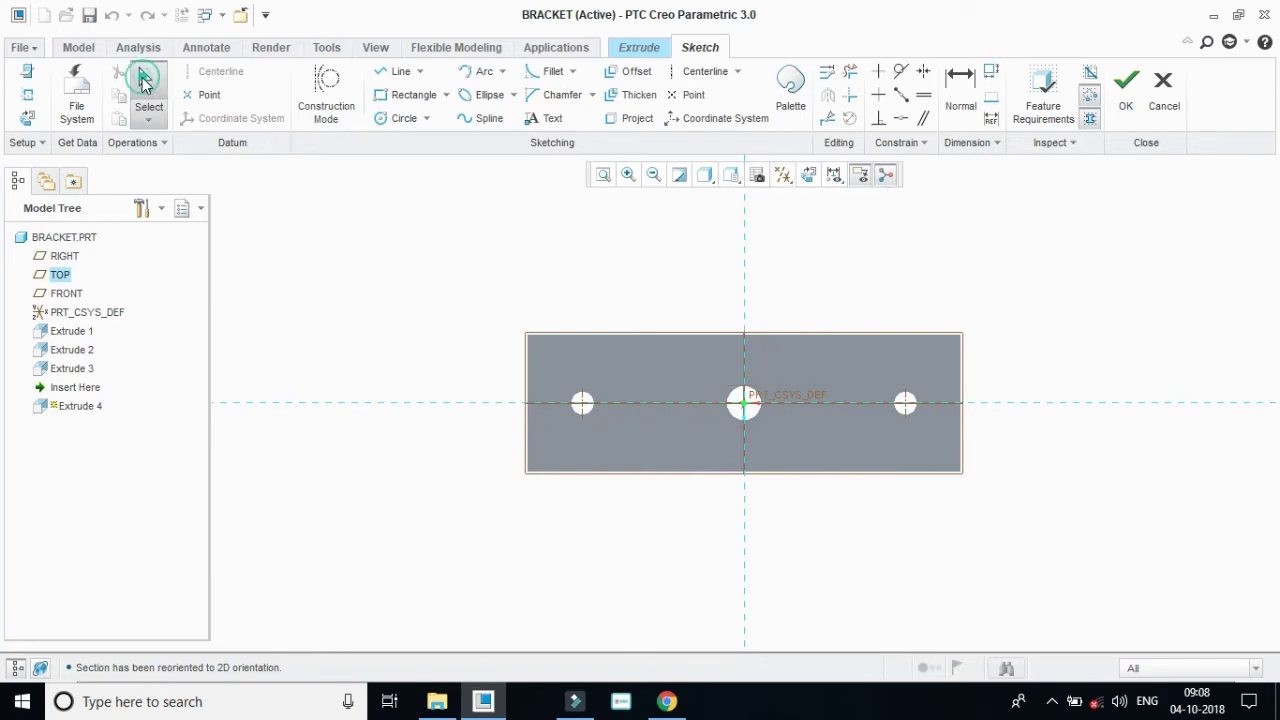
left_click(381, 118)
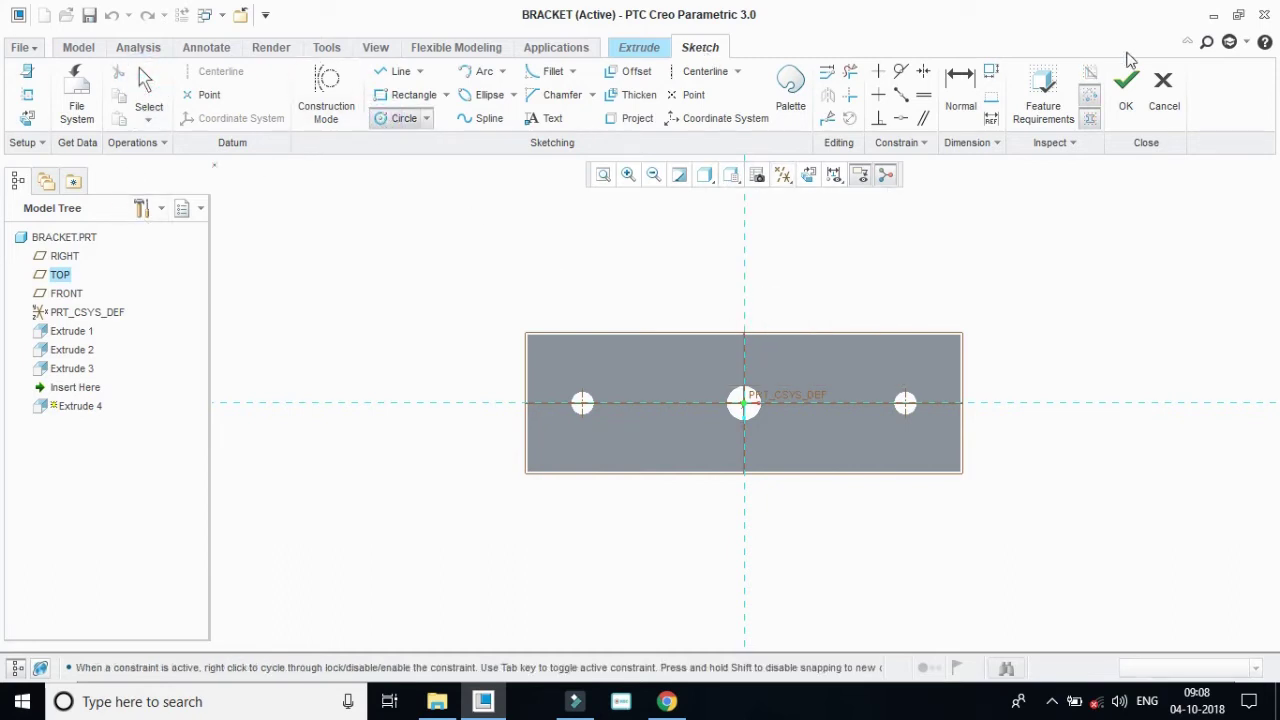
left_click(1164, 88)
Open the extrude's sketch on the upper face of the bracket's recessed floor and sketch two concentric circles around the center hole.
left_click(682, 381)
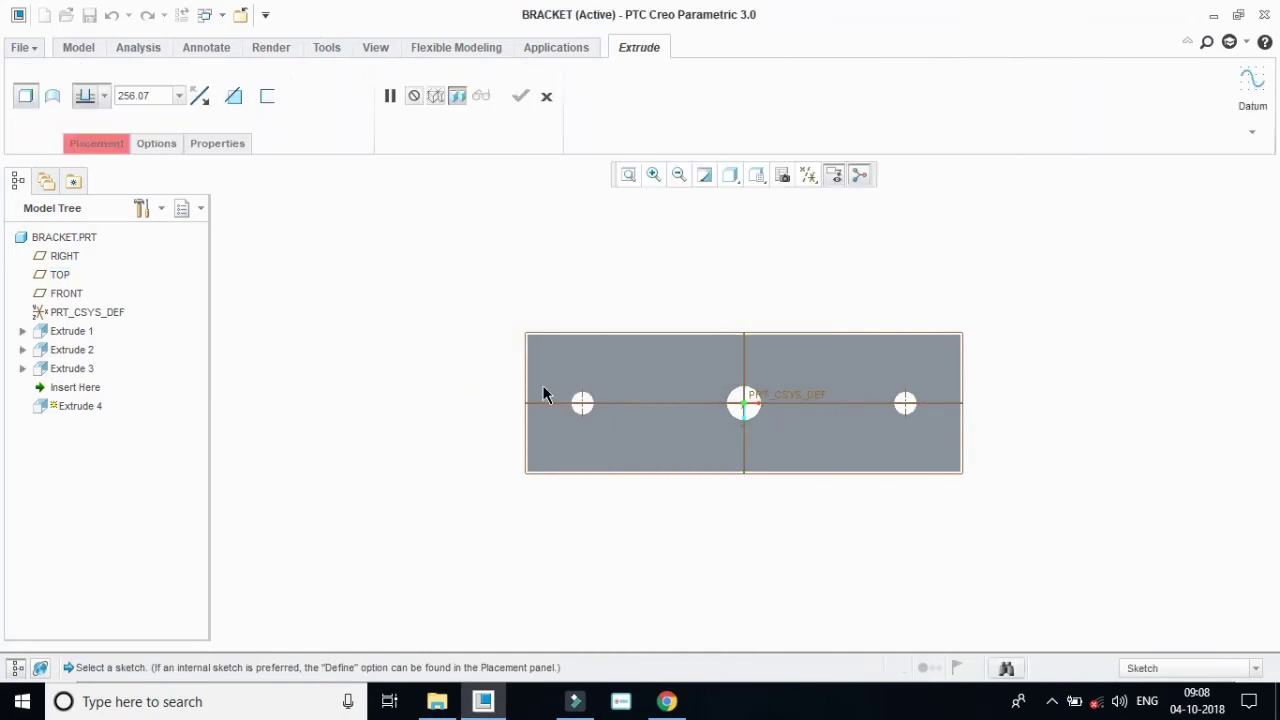
left_click(760, 435)
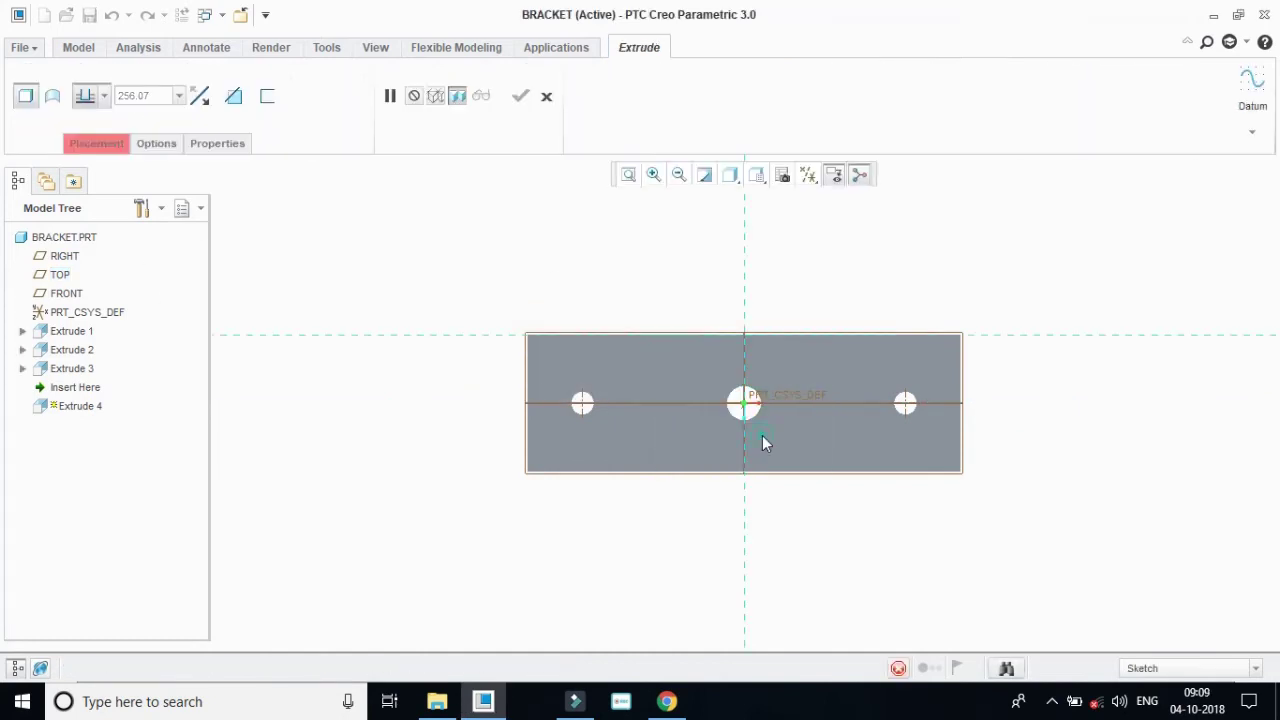
left_click(398, 119)
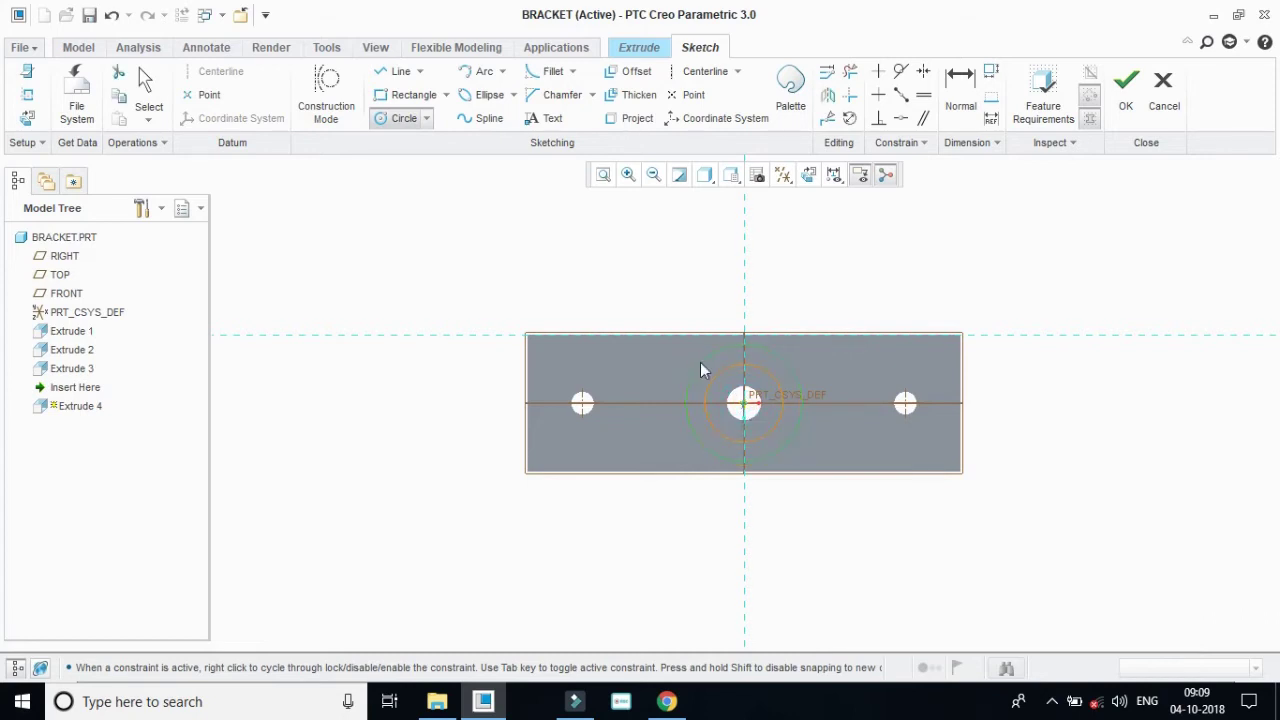
Set the inner circle's diameter to 175 and the outer circle's diameter to 225.
left_click(146, 92)
left_click(676, 367)
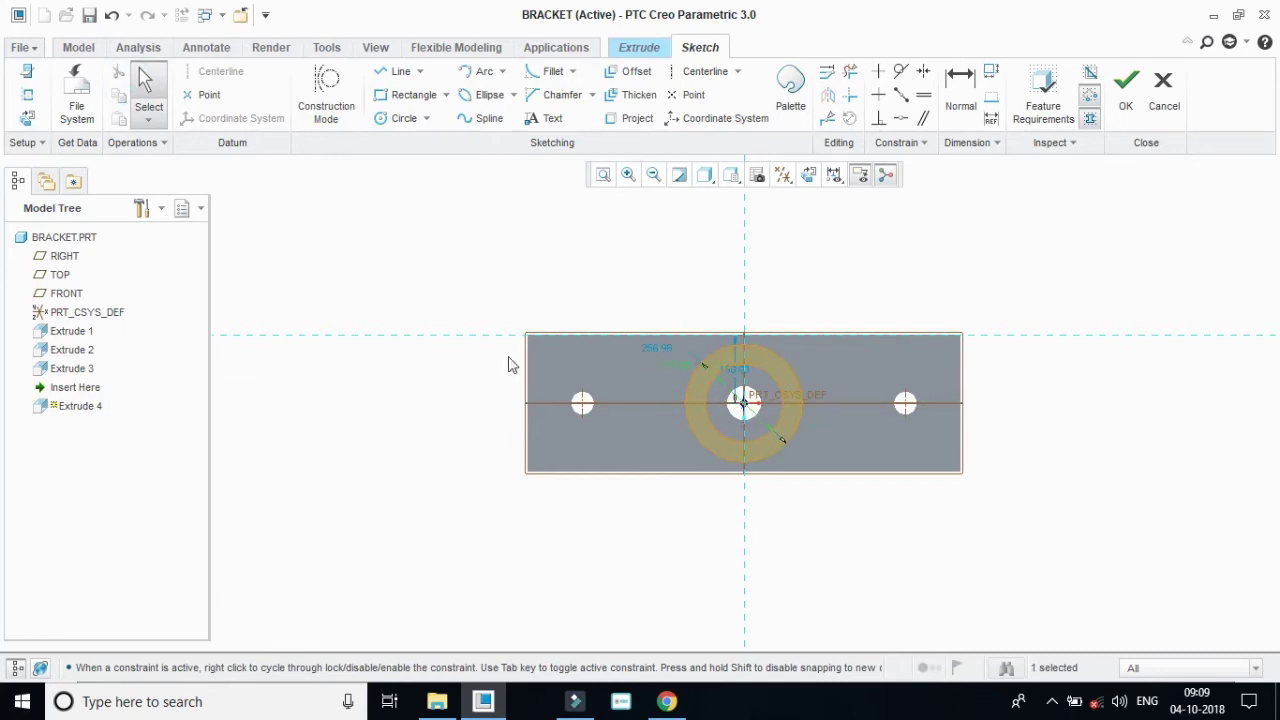
double_click(655, 348)
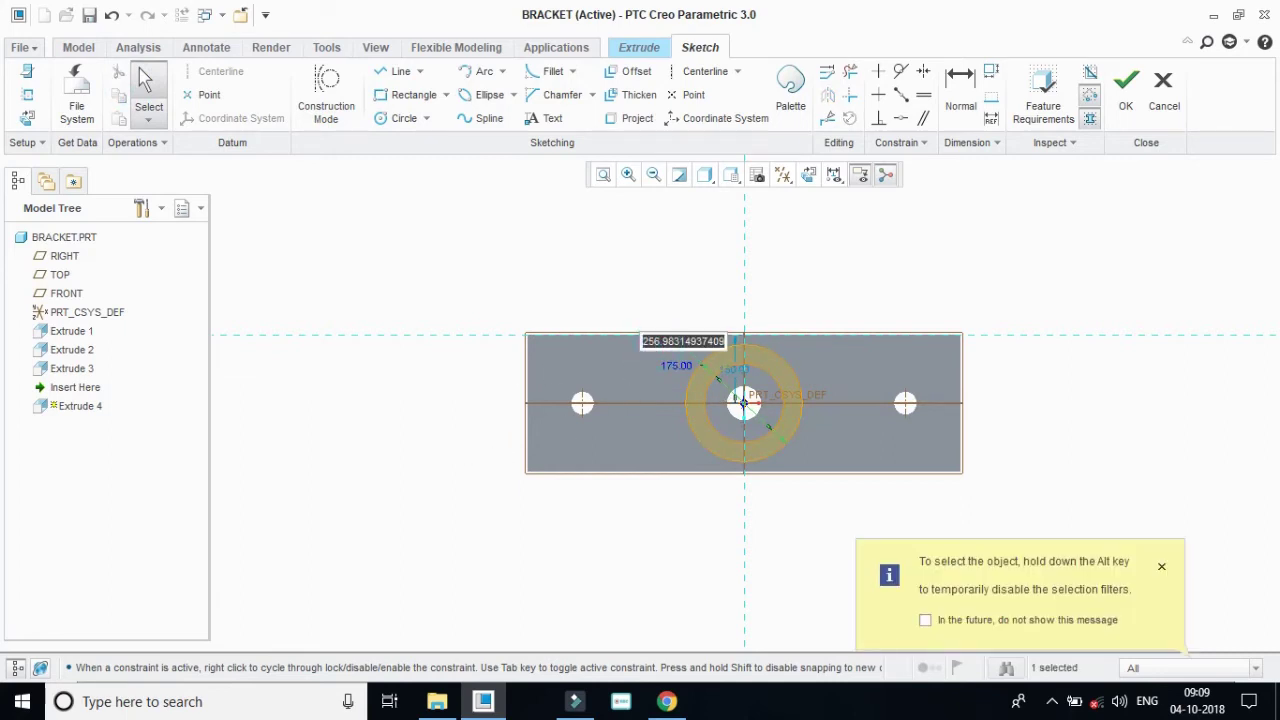
type("225")
key("Return")
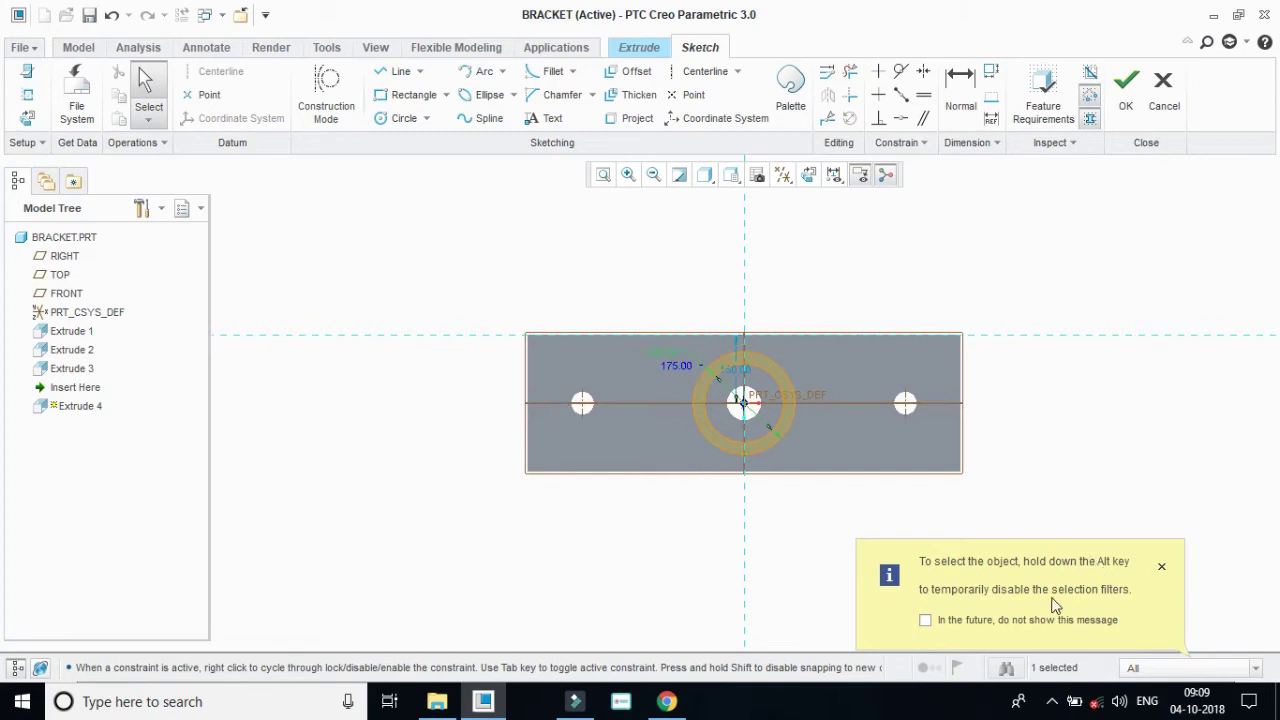
left_click(948, 624)
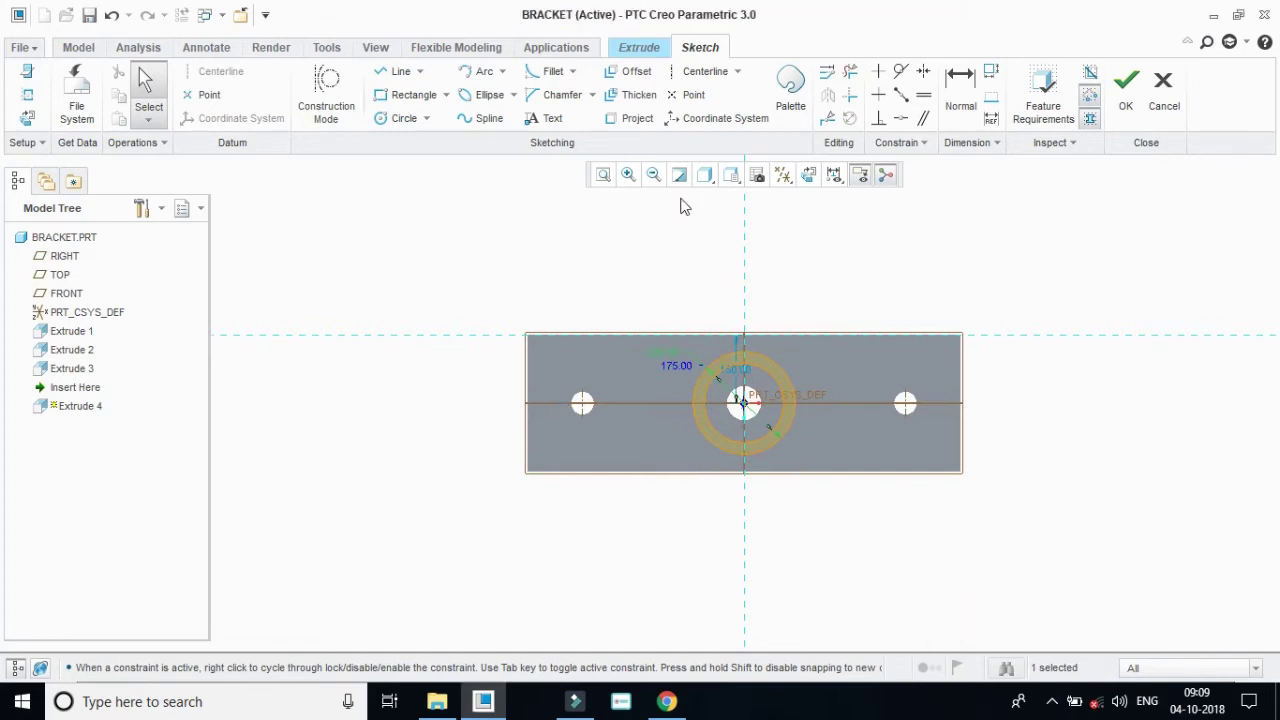
Finish the ring sketch with the bracket shown in its default orientation.
left_click(731, 176)
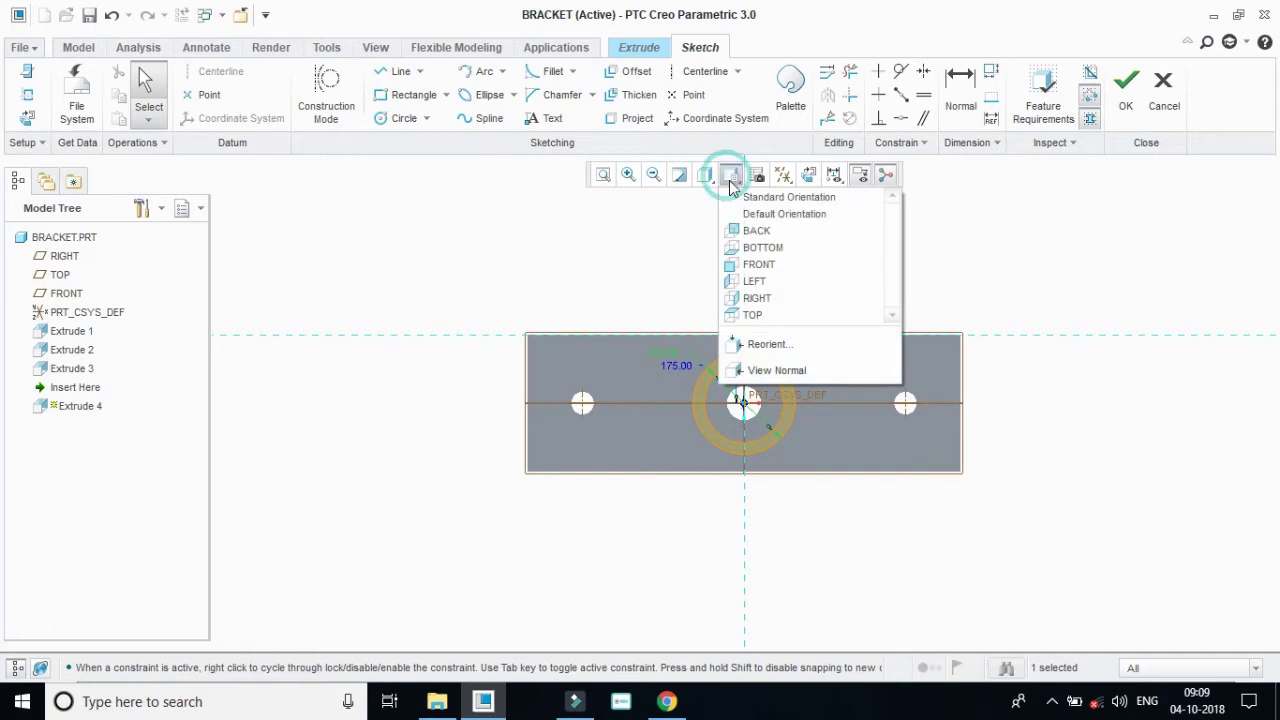
left_click(758, 264)
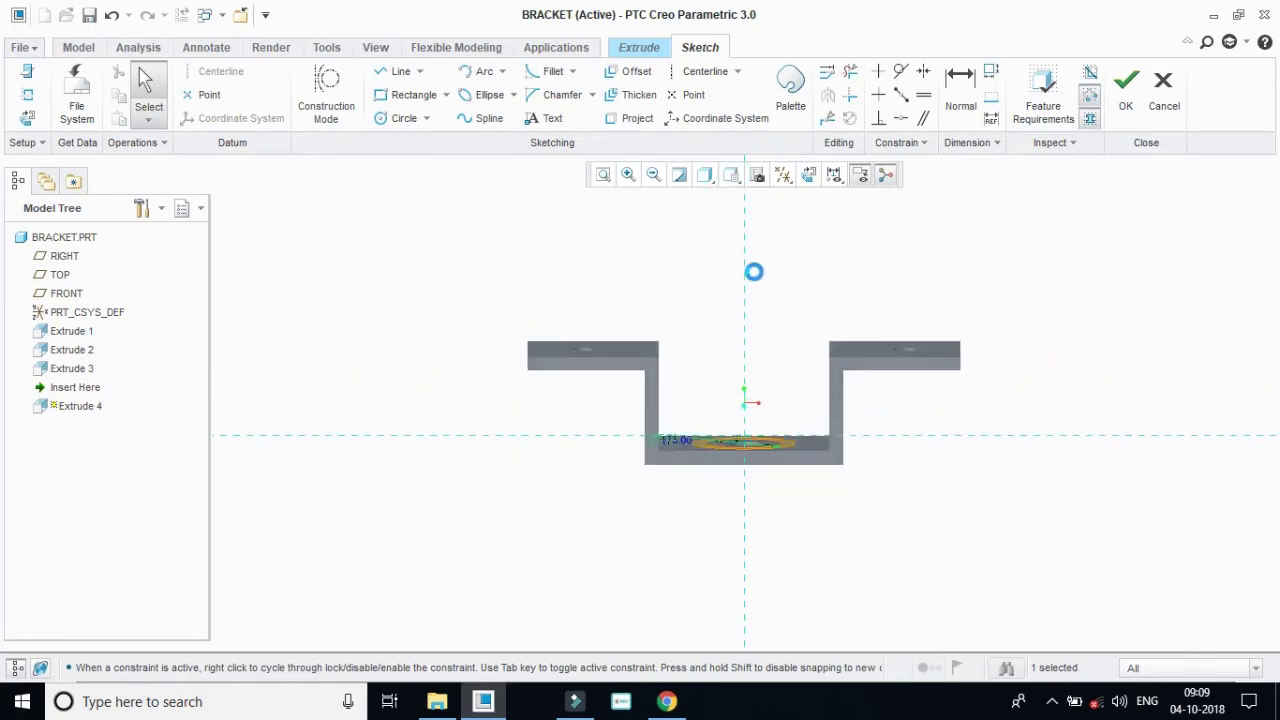
left_click(731, 179)
left_click(757, 224)
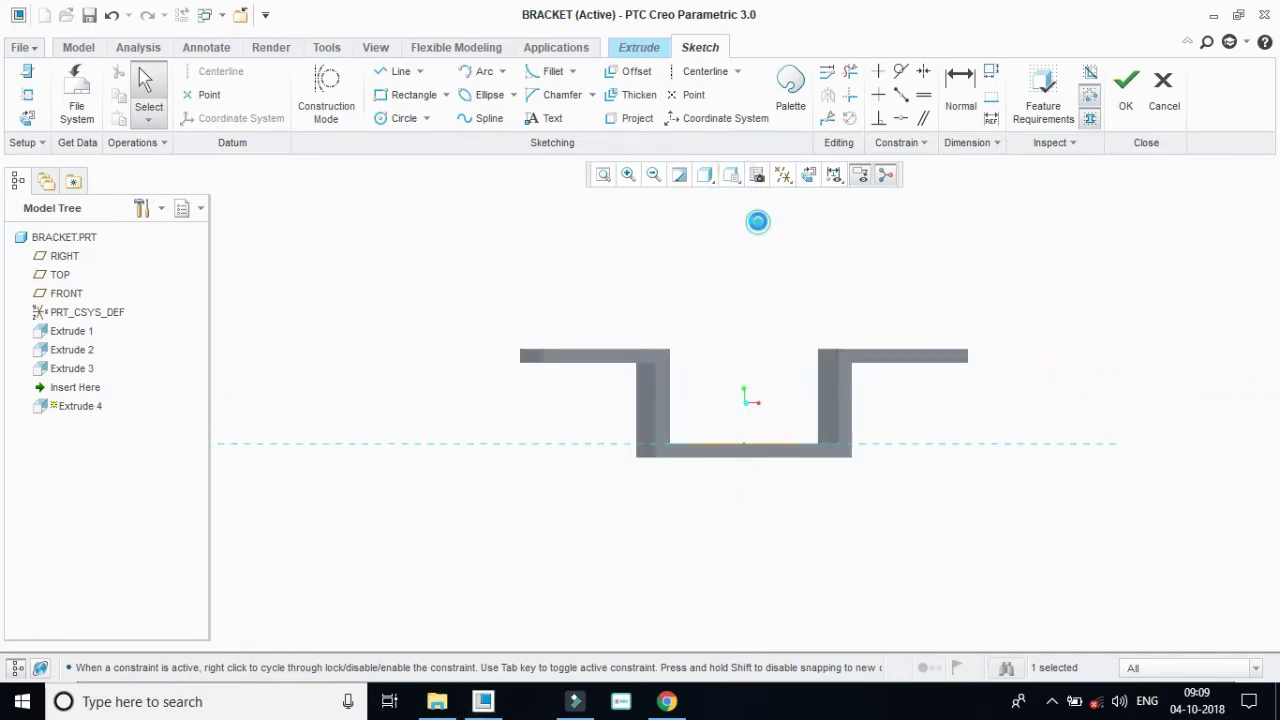
left_click(731, 176)
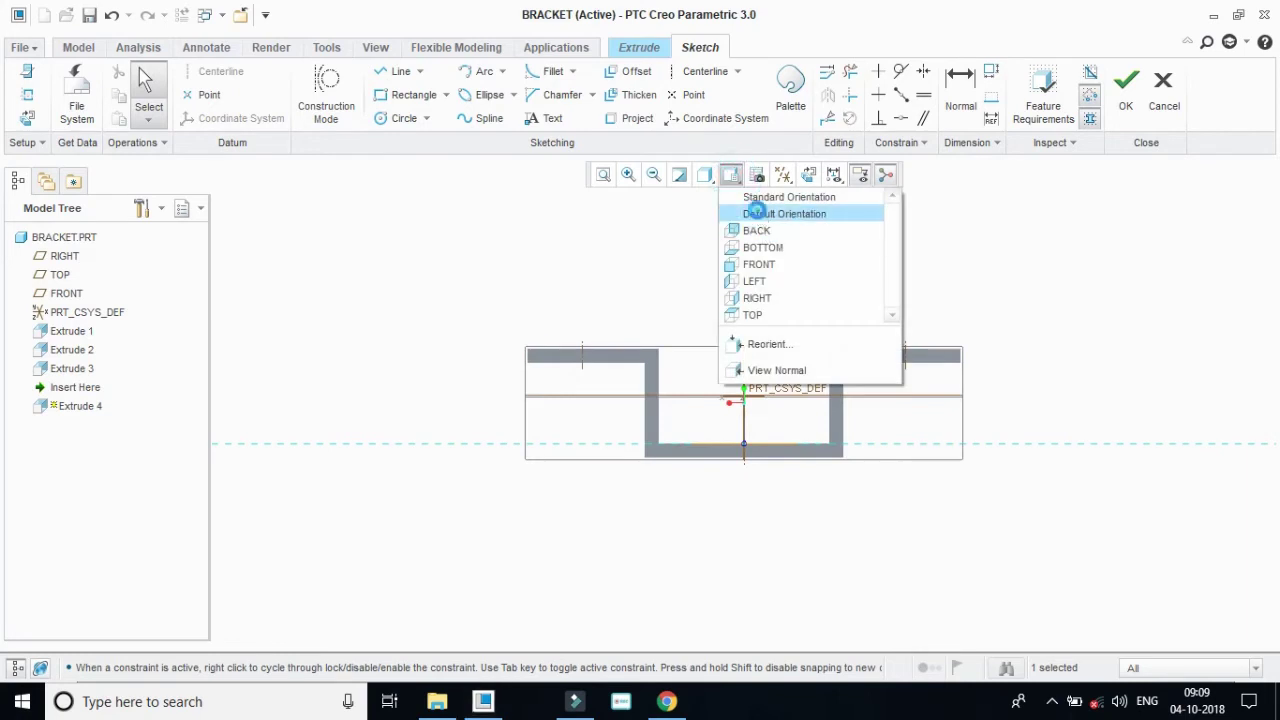
left_click(757, 212)
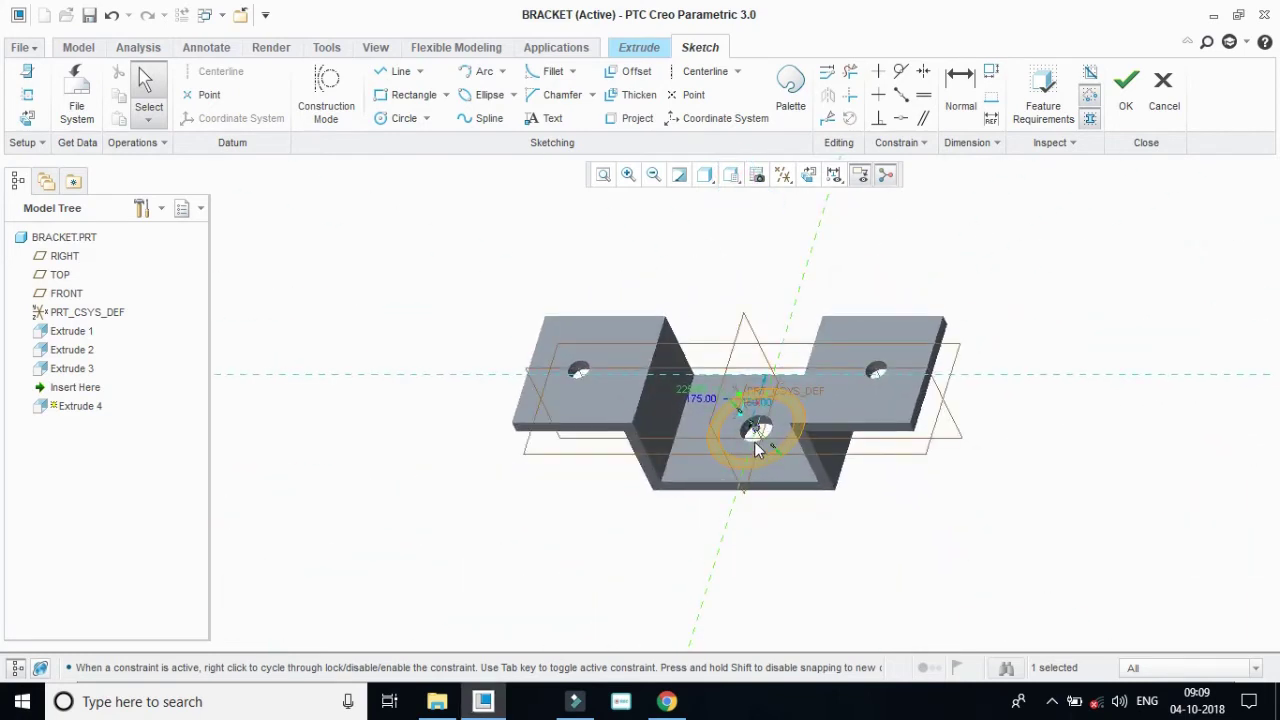
left_click(1126, 92)
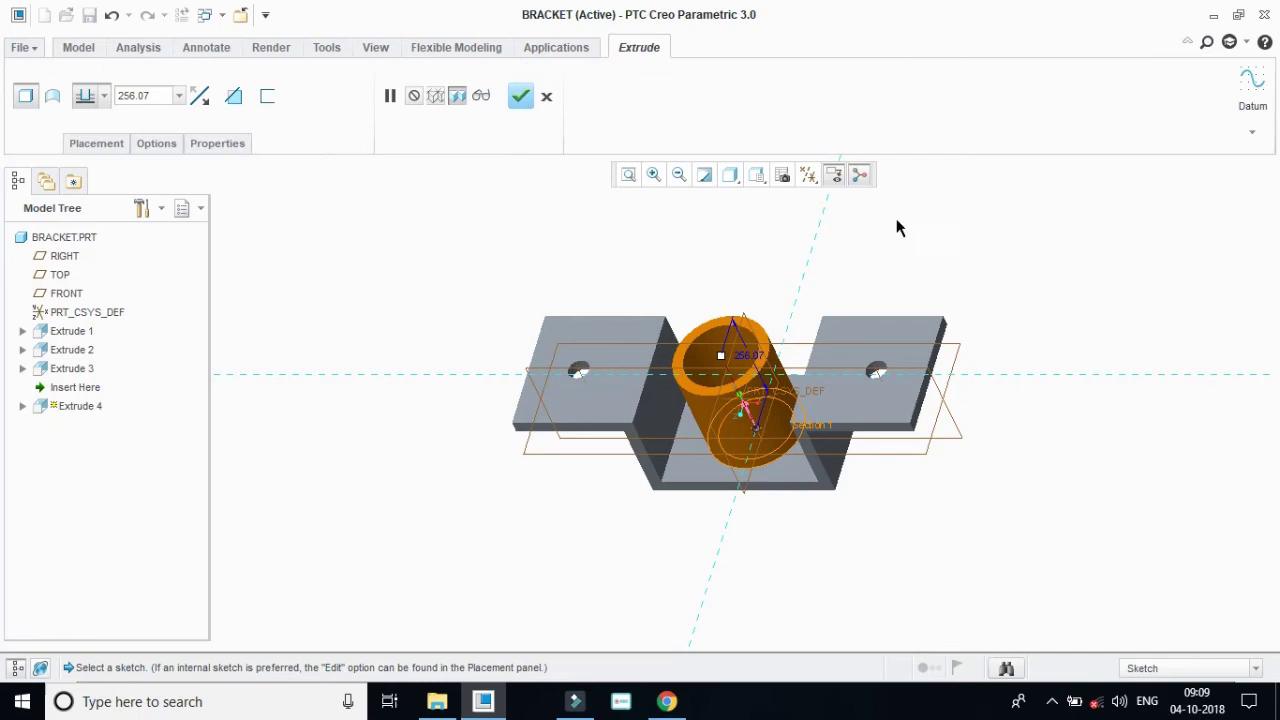
Extrude the ring upward from the recessed floor by 170-30, giving a depth of 140, and complete the feature.
double_click(155, 95)
type("17")
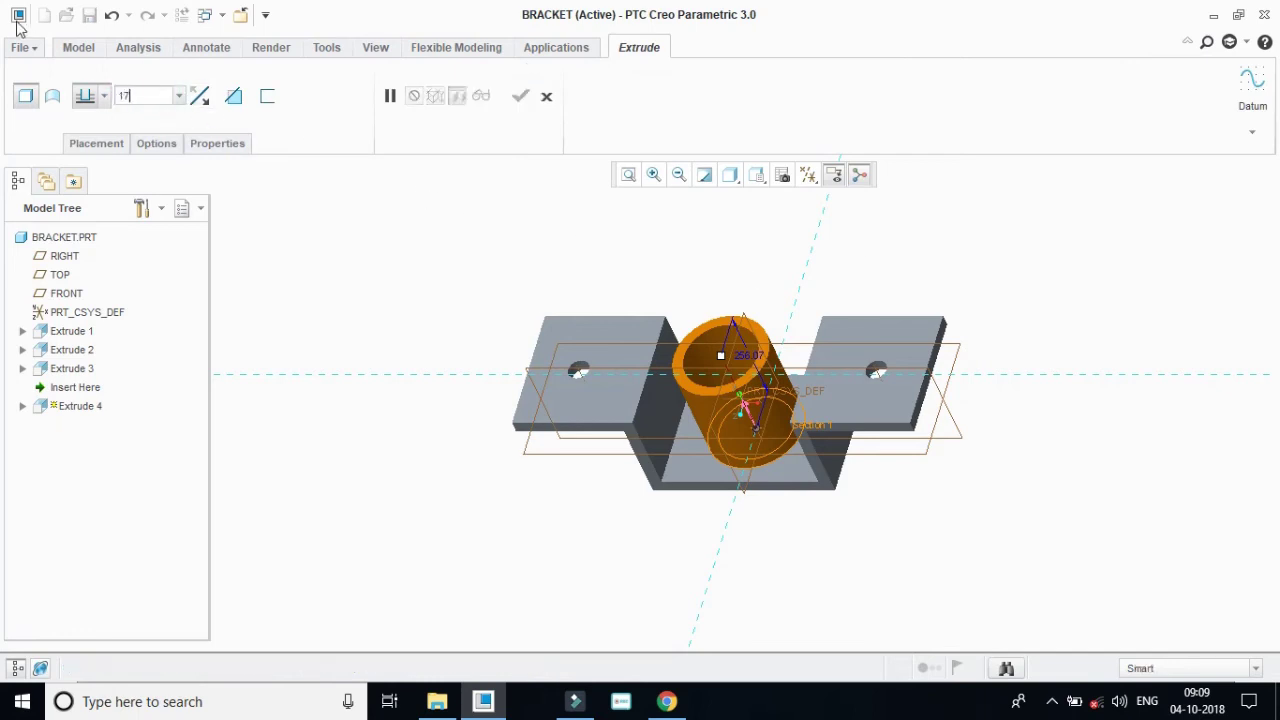
type("0-30")
key("Return")
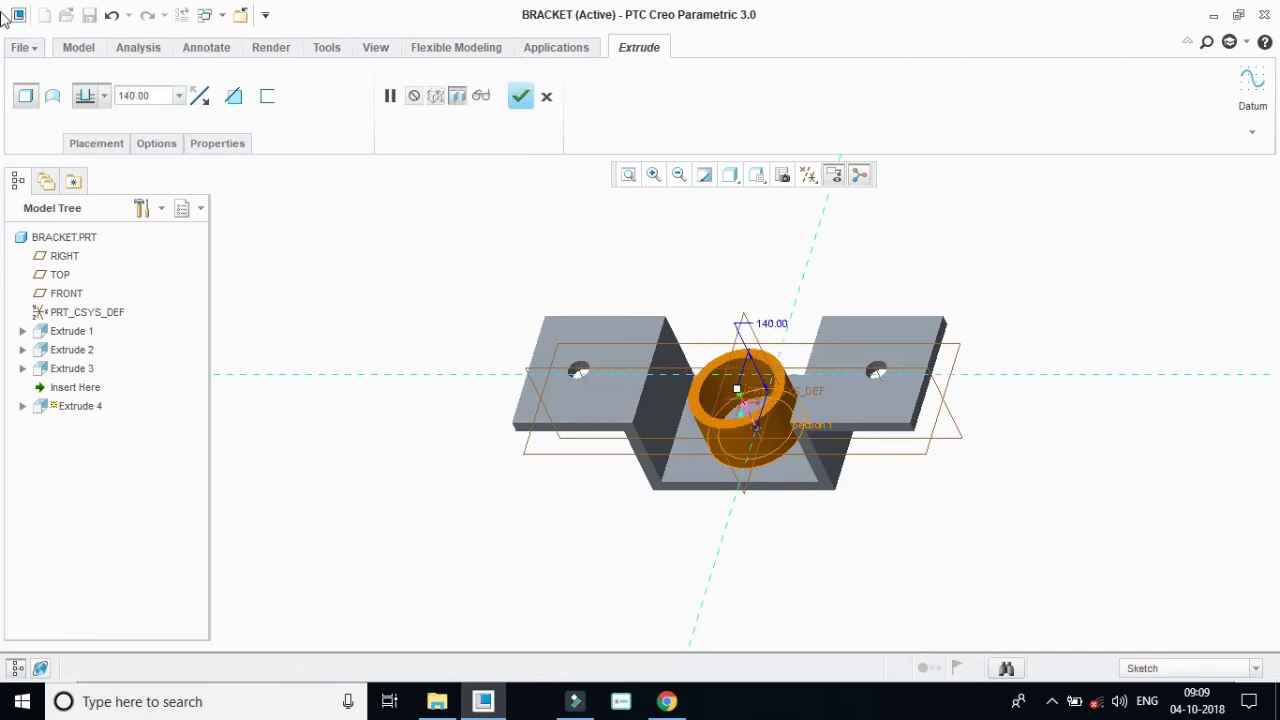
left_click(531, 99)
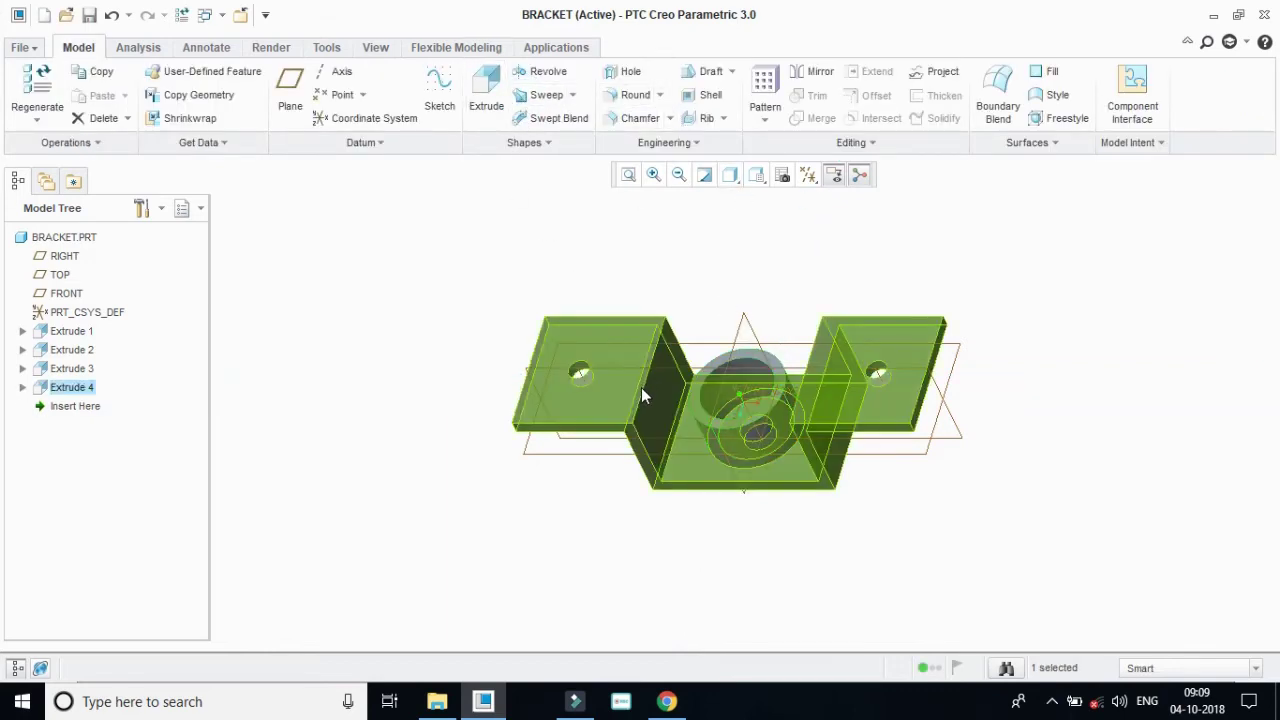
Switch to Chrome to check the bracket's corner radii in the Shock Assembly PDF, and return to Creo Parametric.
left_click(666, 701)
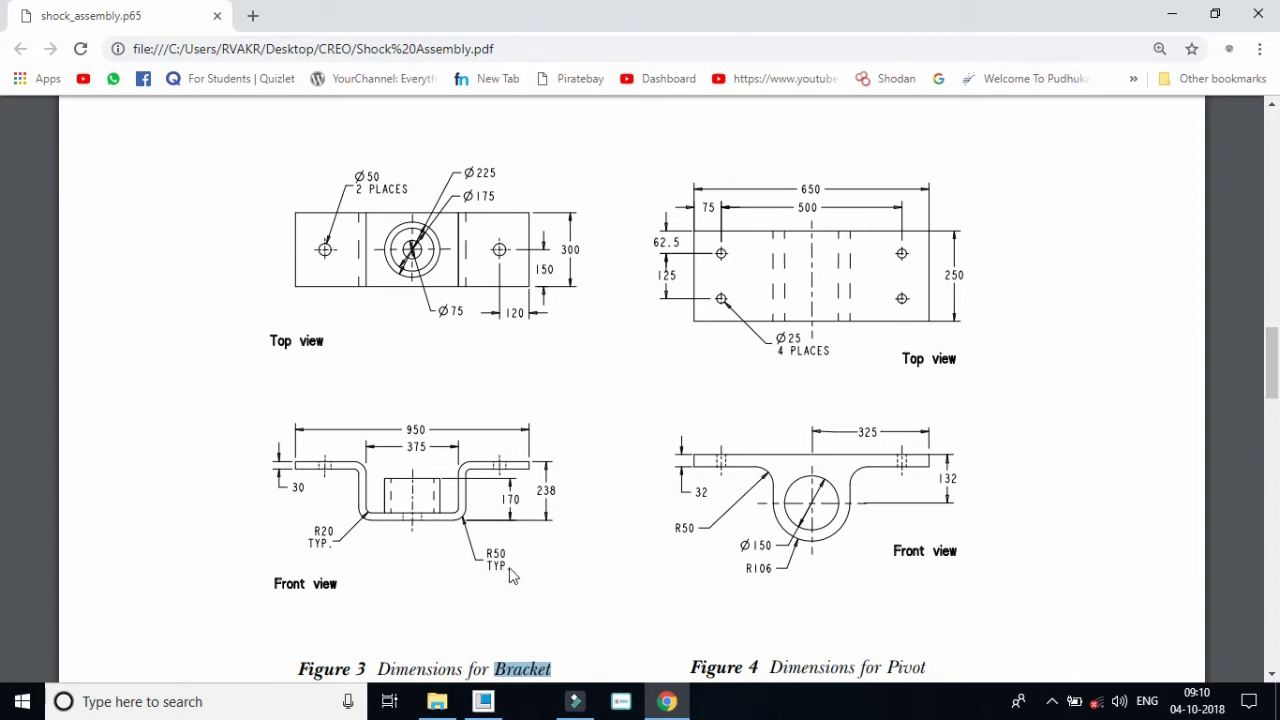
left_click(1172, 14)
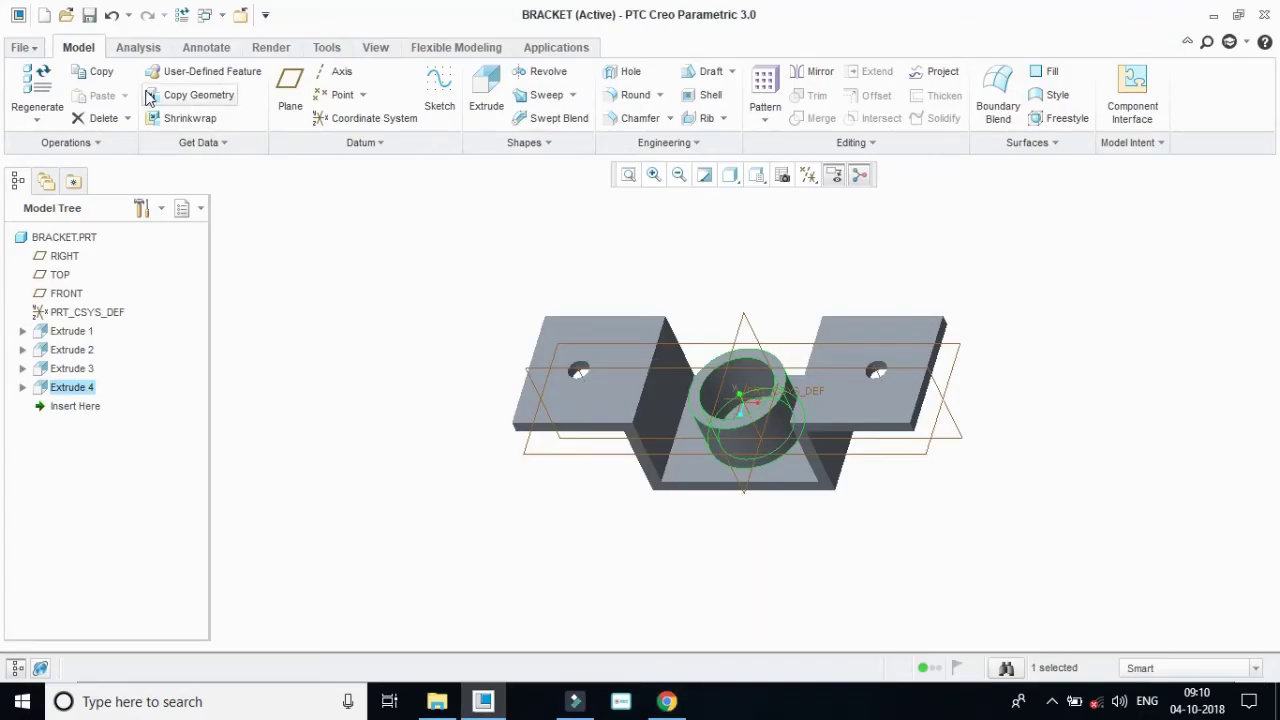
Start a Round on the inner edge where the bracket's left wall meets the recessed floor, with a radius of 20.
left_click(630, 94)
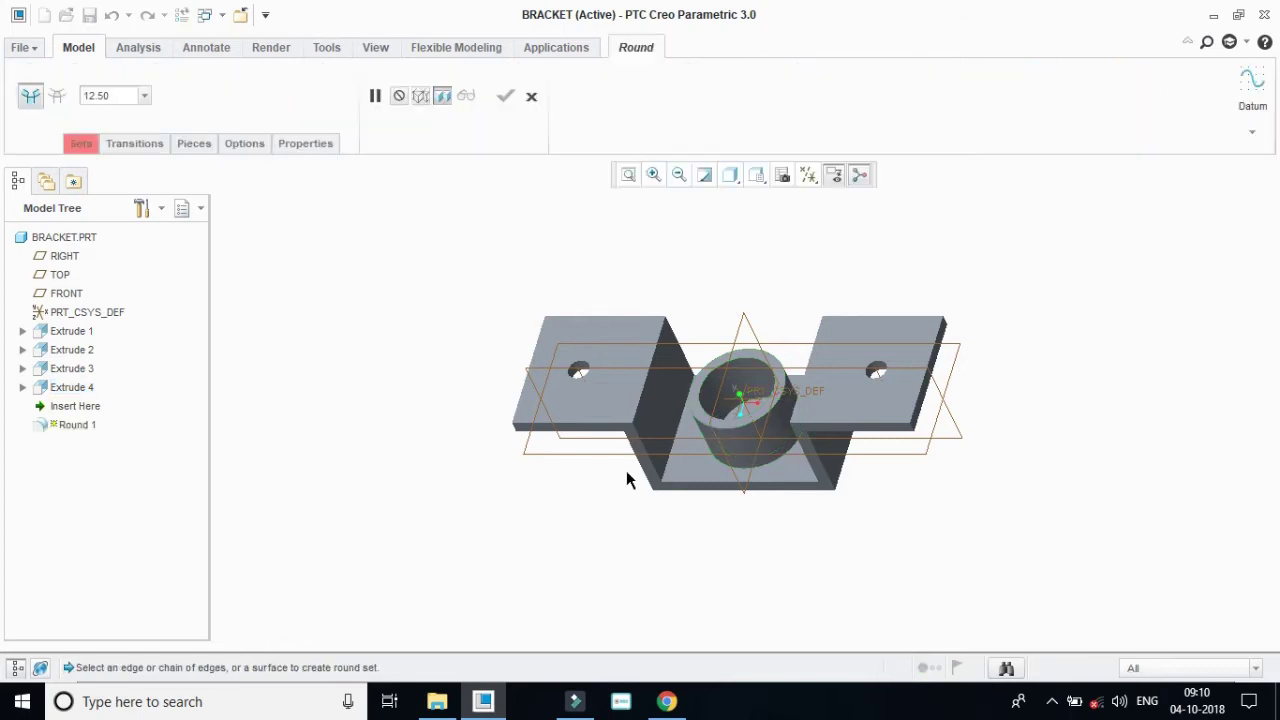
left_click(666, 463)
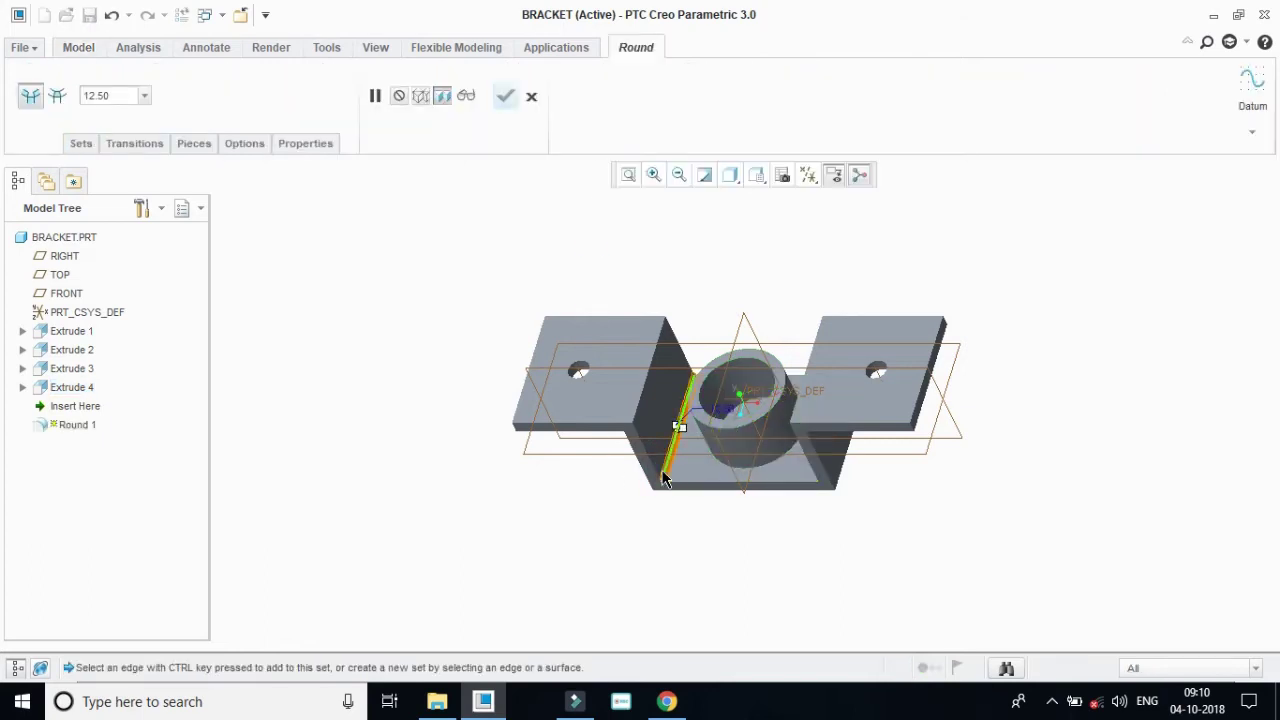
double_click(127, 95)
type("20")
key("Return")
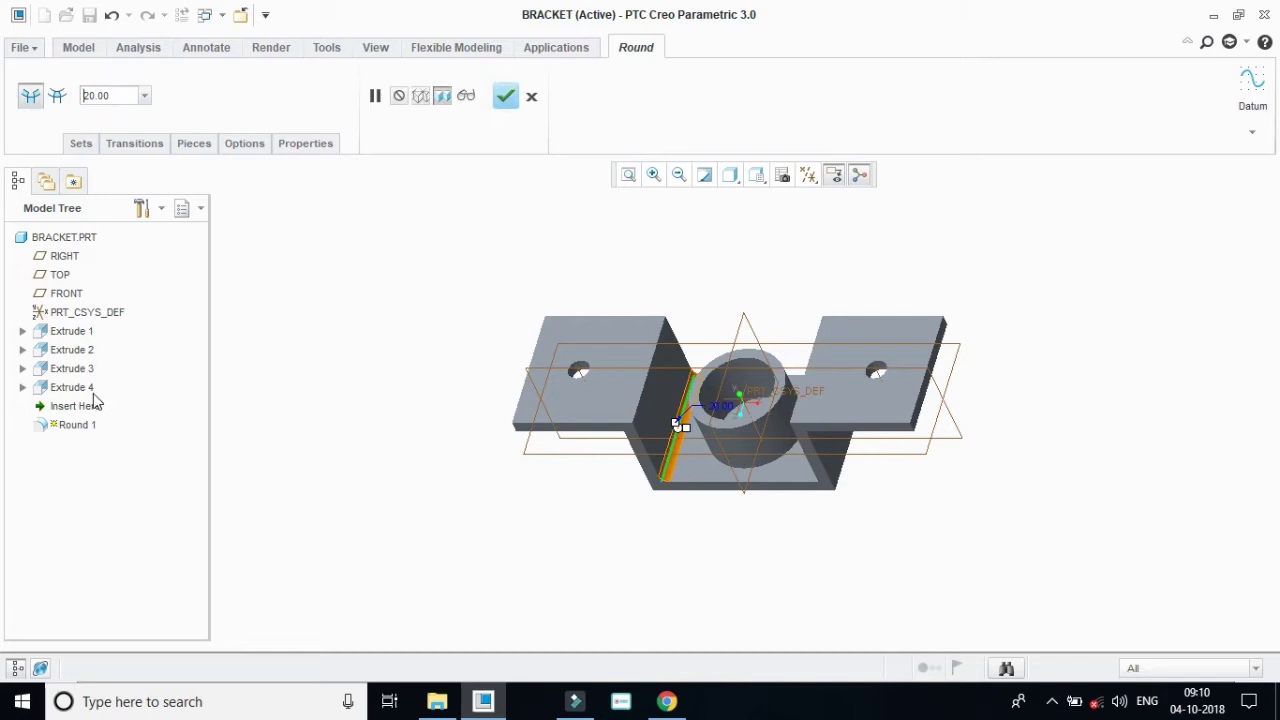
left_click(60, 426)
left_click(81, 143)
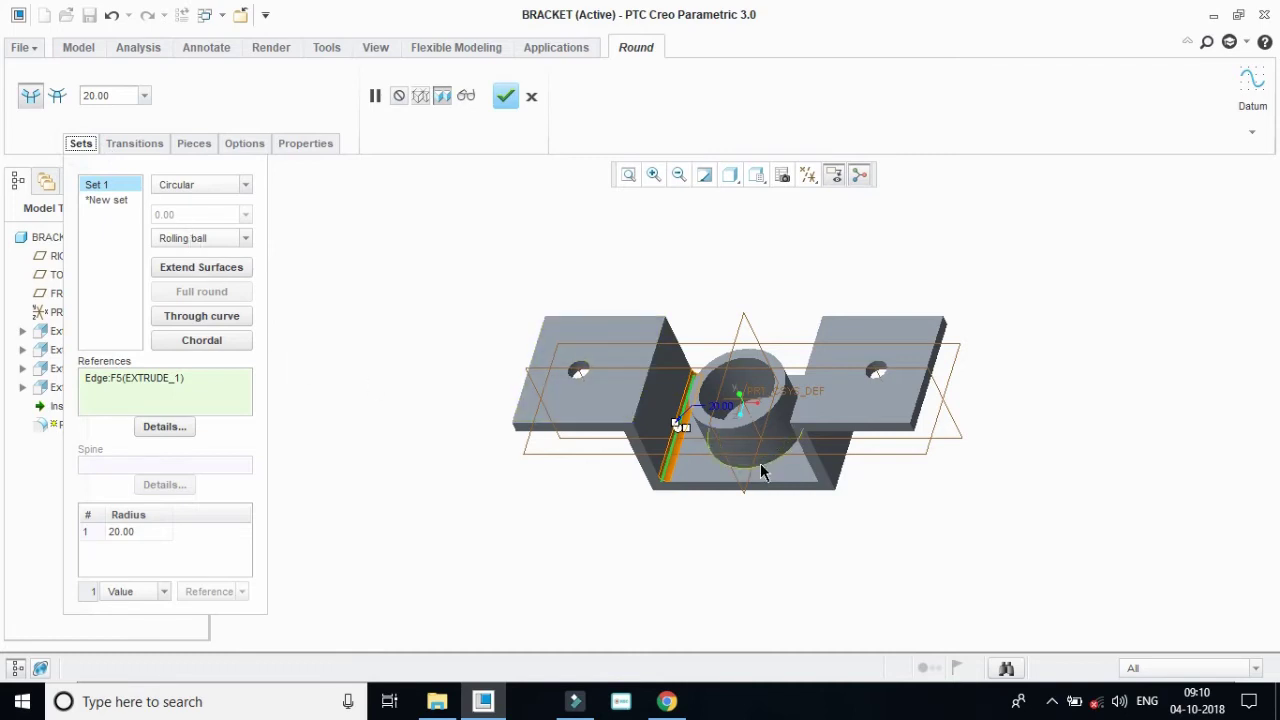
Add radius 20 rounds to the inner edge at the right wall's floor and the underside edges where both flanges meet the walls.
left_click(755, 176)
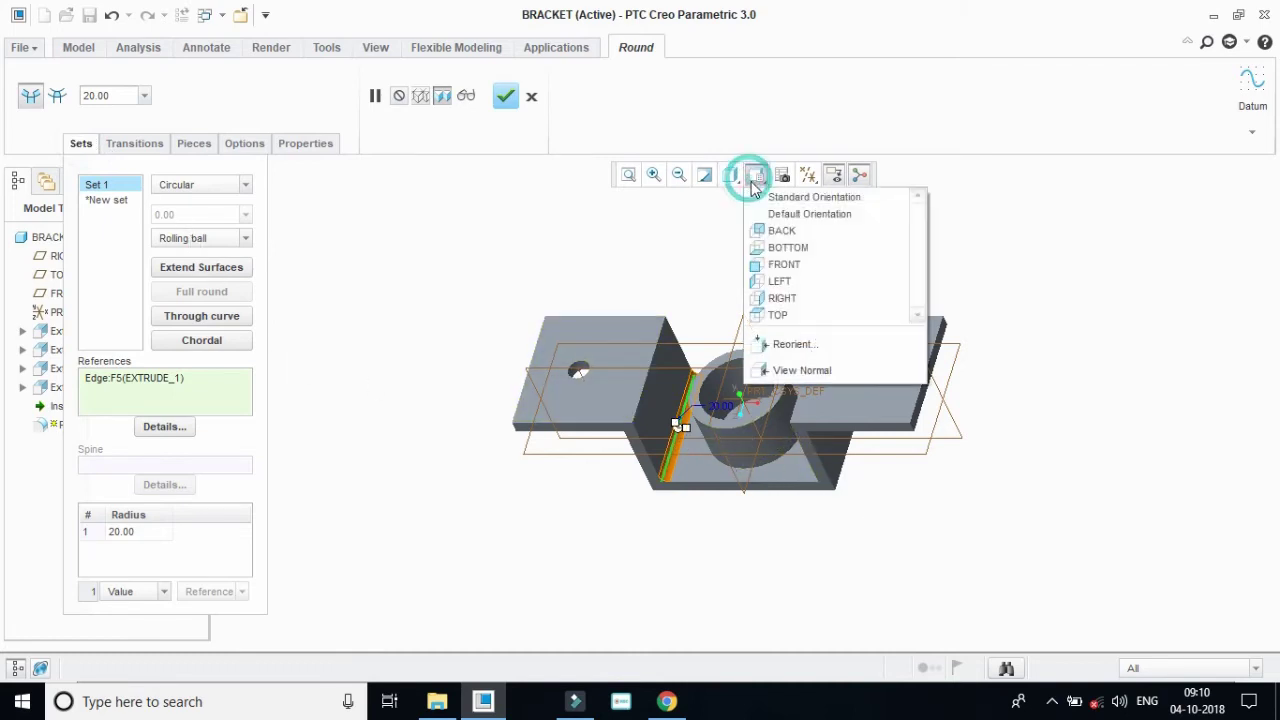
left_click(878, 492)
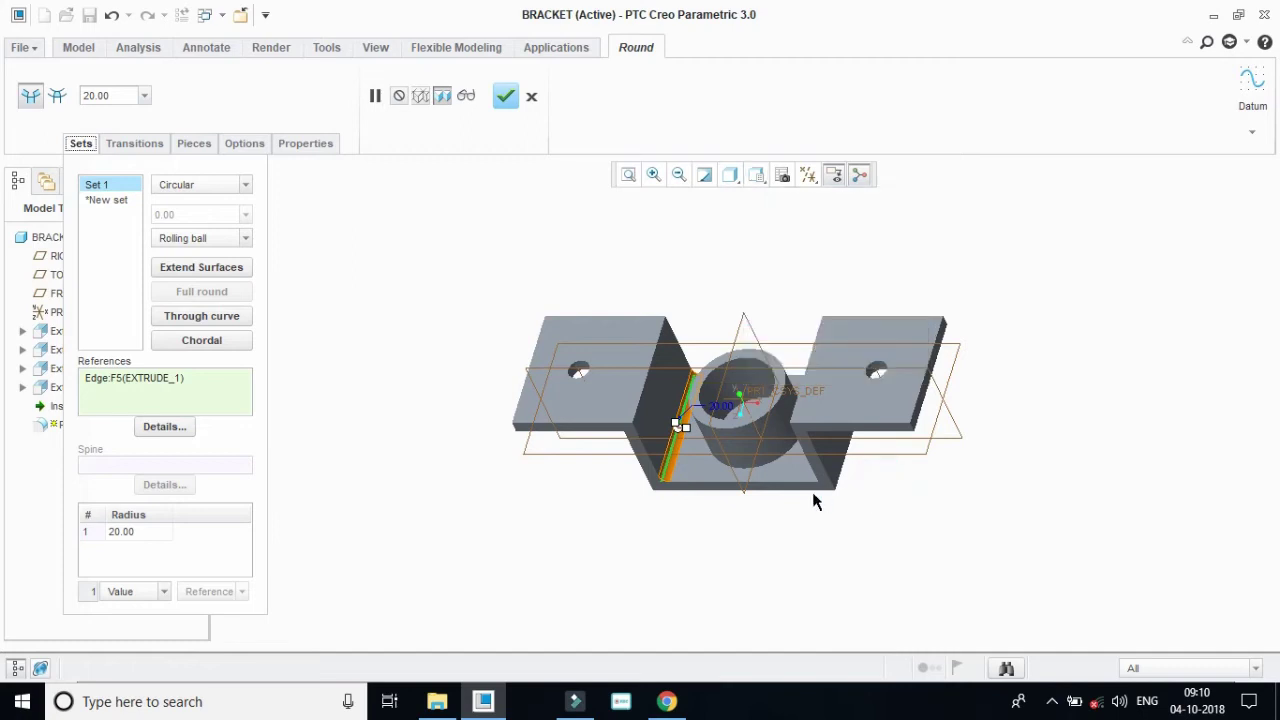
left_click(626, 432)
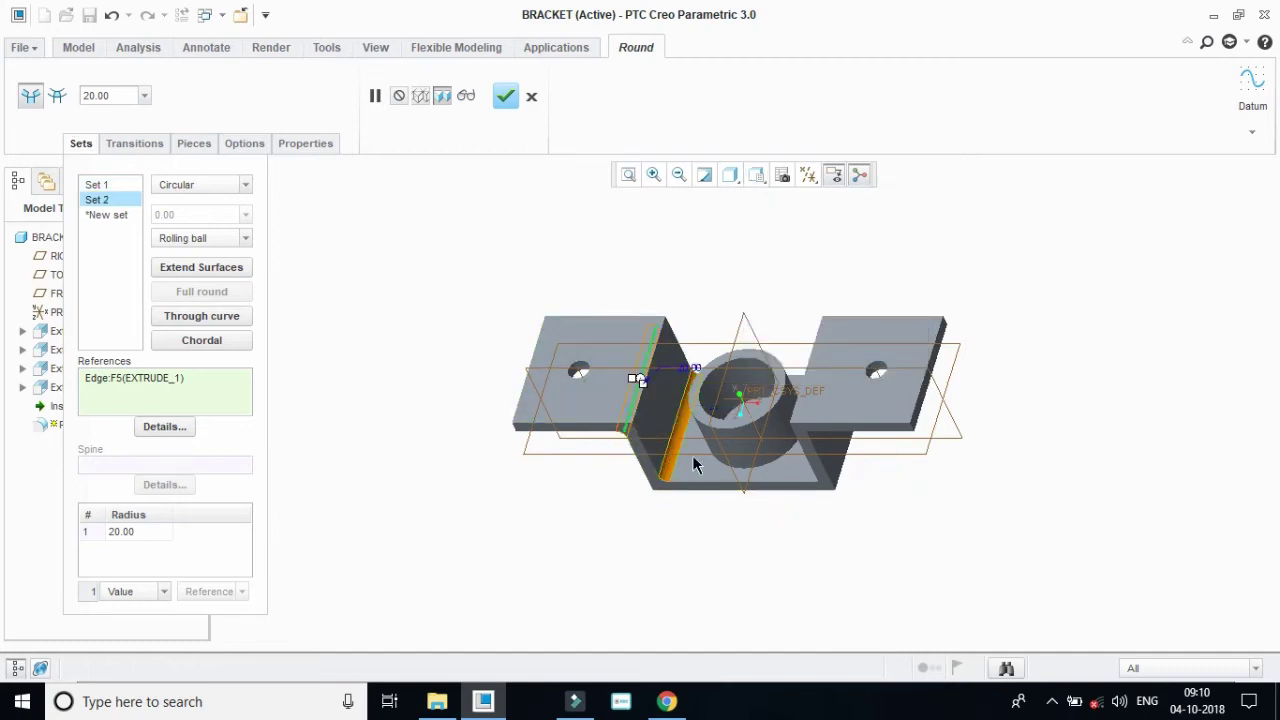
left_click(822, 487)
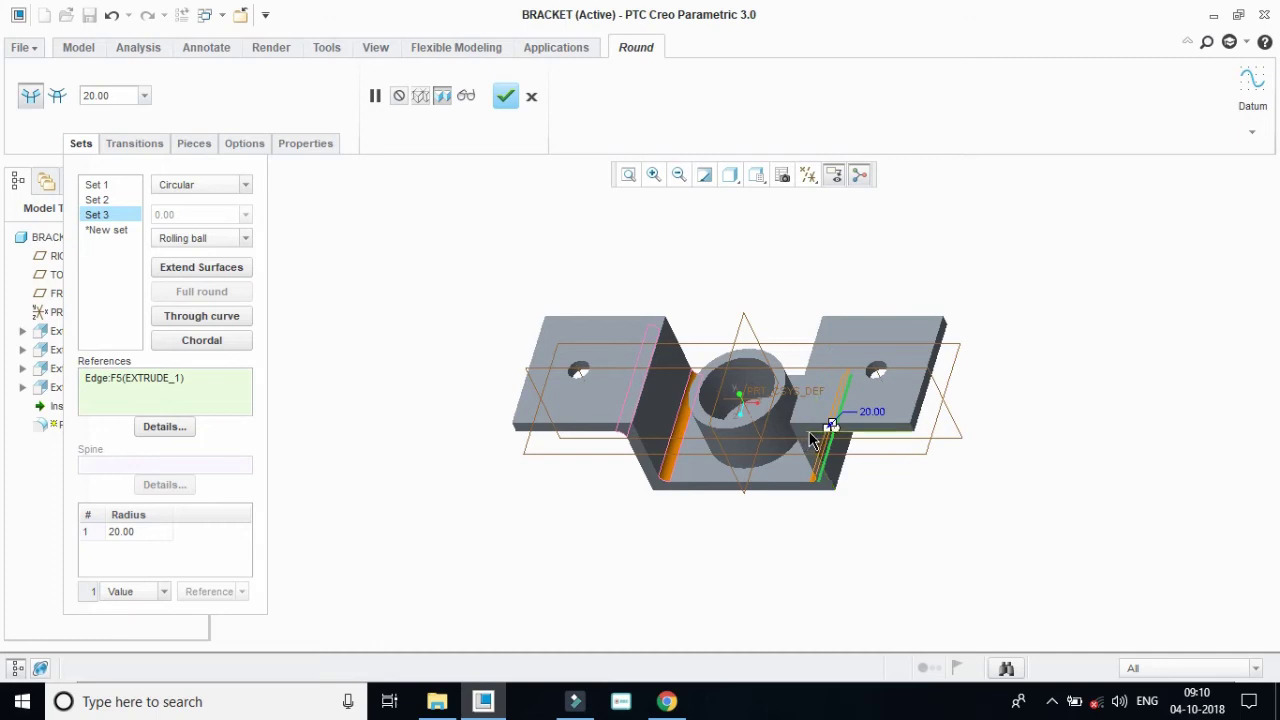
left_click(826, 378)
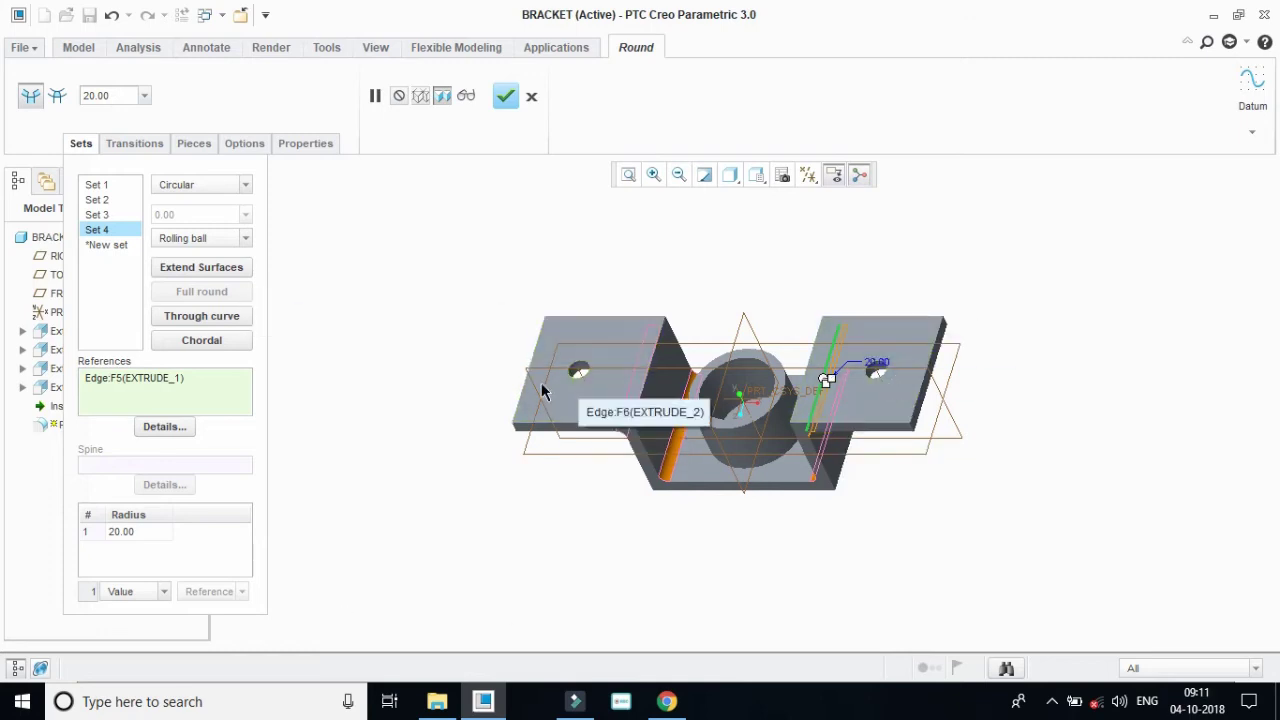
Add a new round set with radius 50 on the upper edge where the left flange meets its wall.
left_click(106, 245)
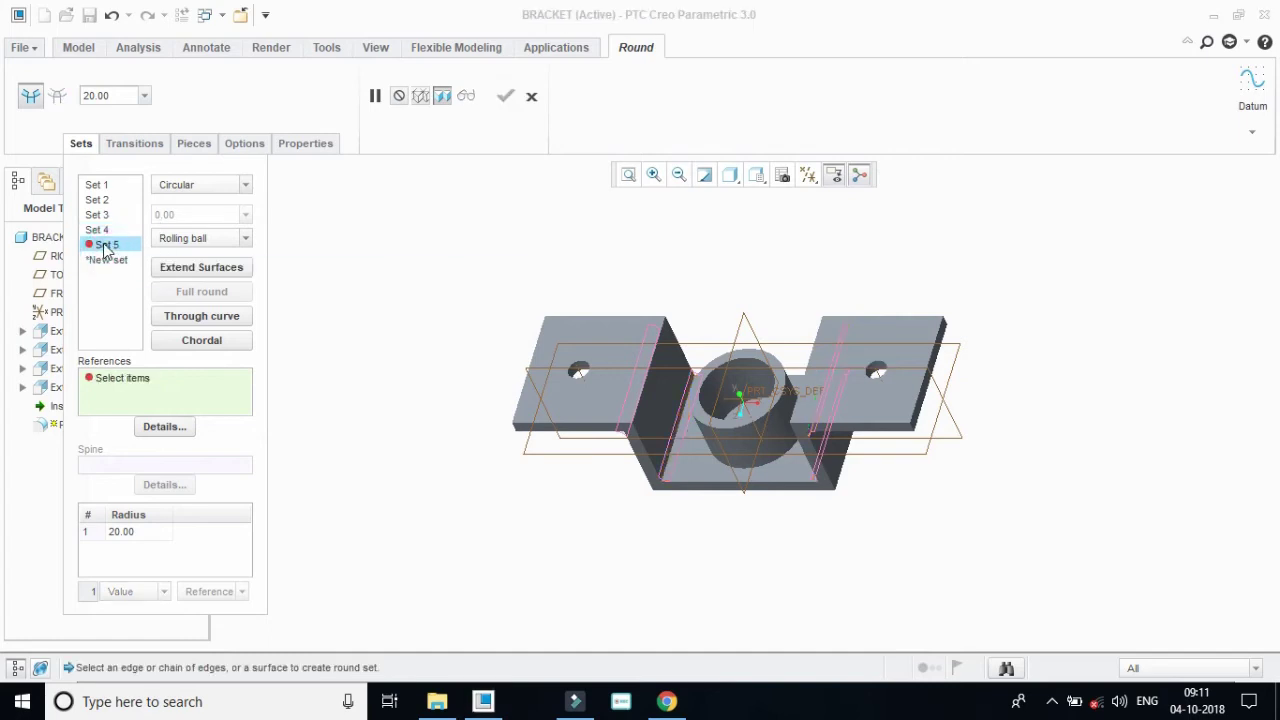
left_click(641, 440)
double_click(100, 95)
type("50")
key("Return")
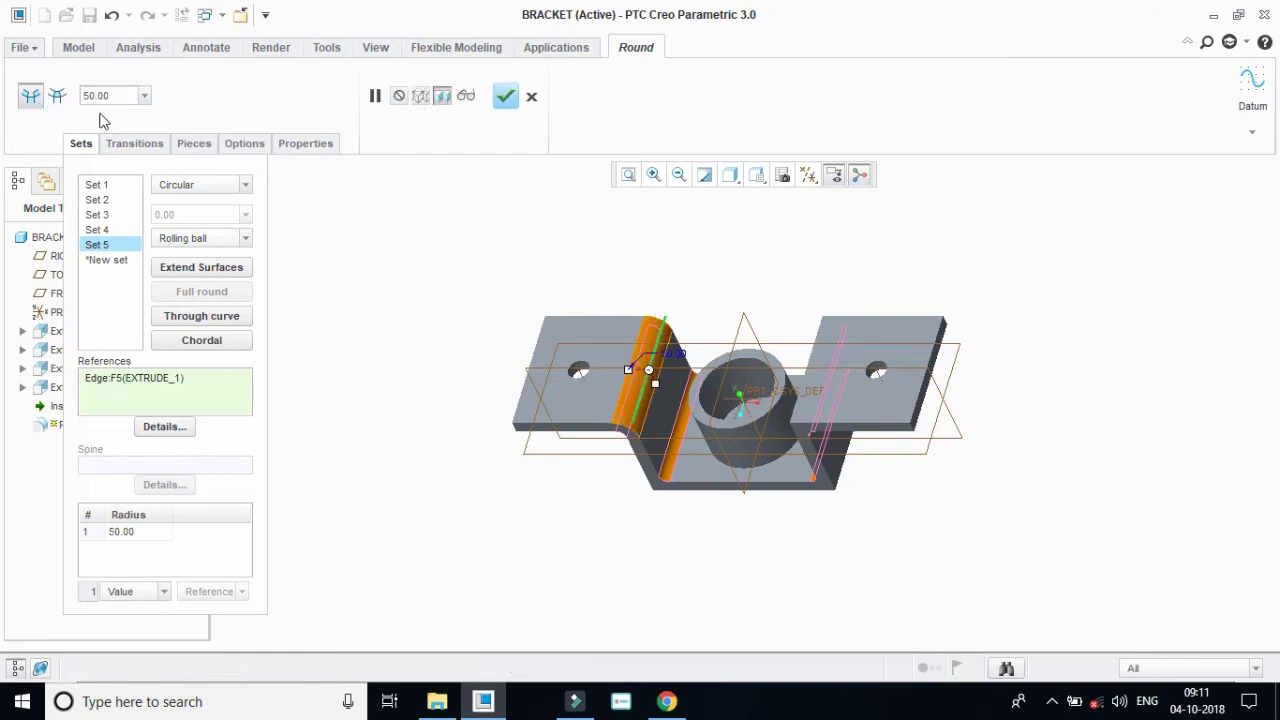
Add the right flange's upper bend edge and both outer bottom edges of the bracket to the radius 50 round set.
left_click(798, 430, "ctrl")
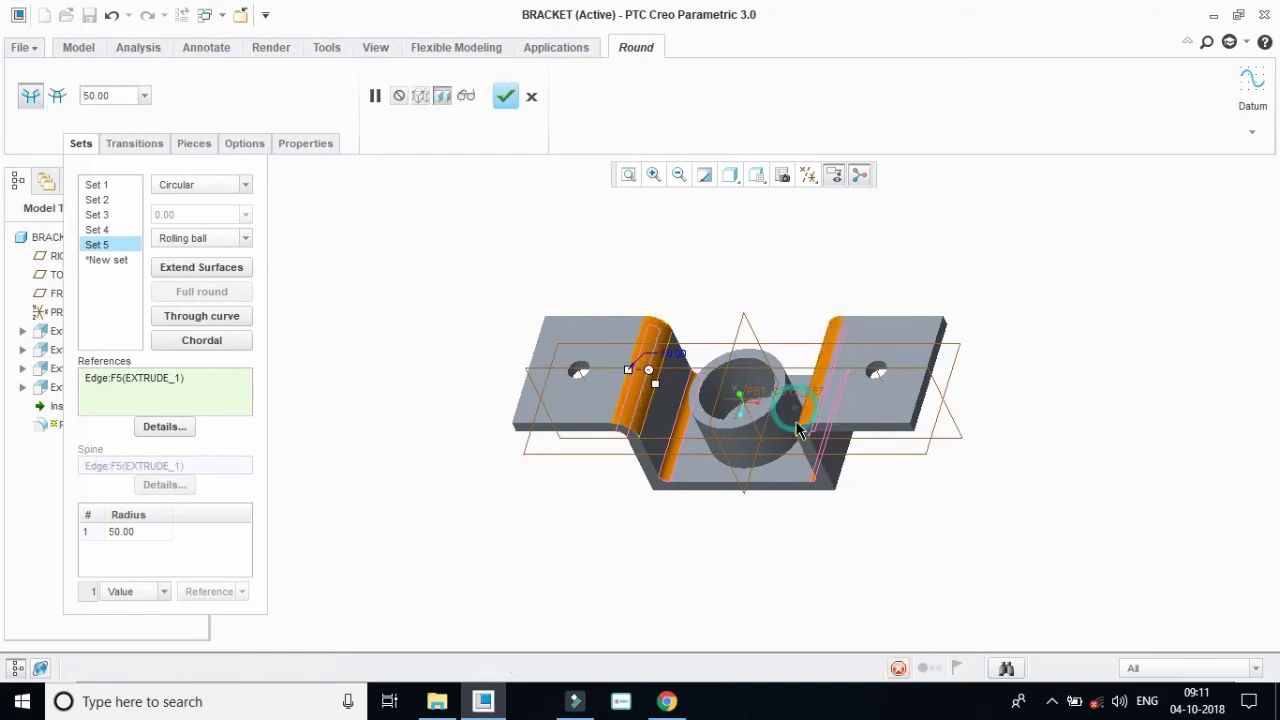
left_click(838, 480, "ctrl")
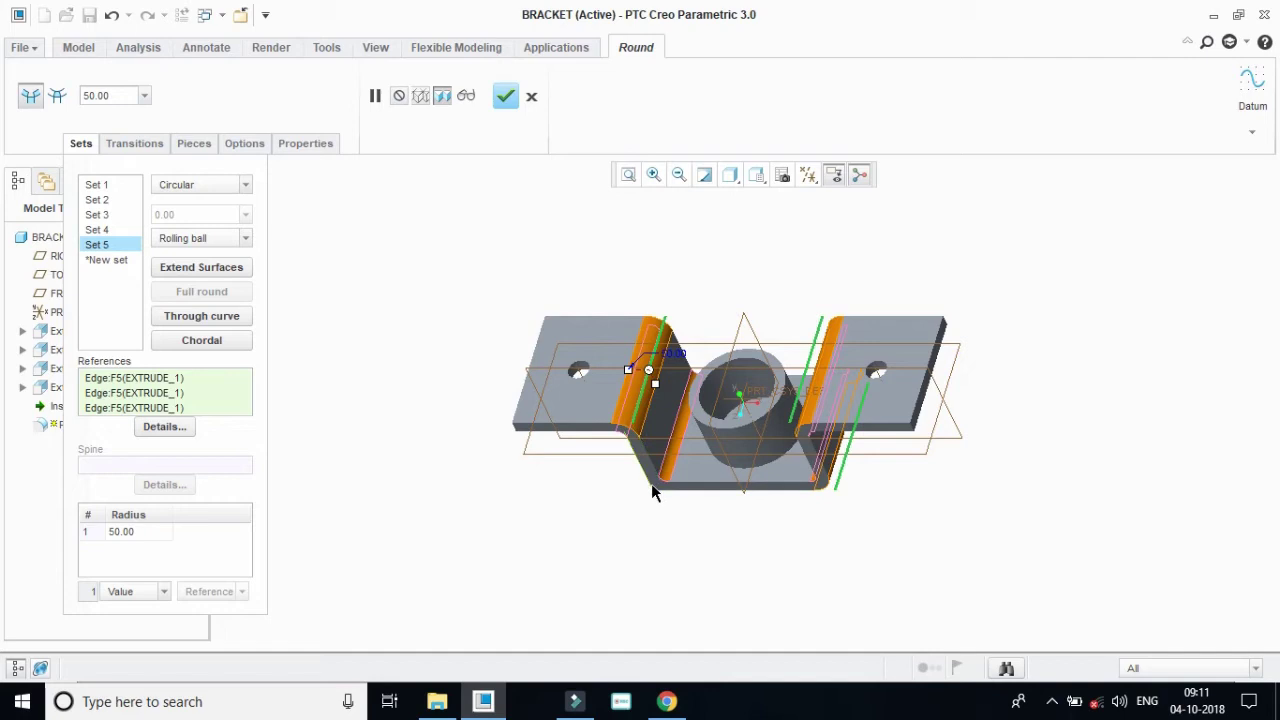
left_click(654, 483, "ctrl")
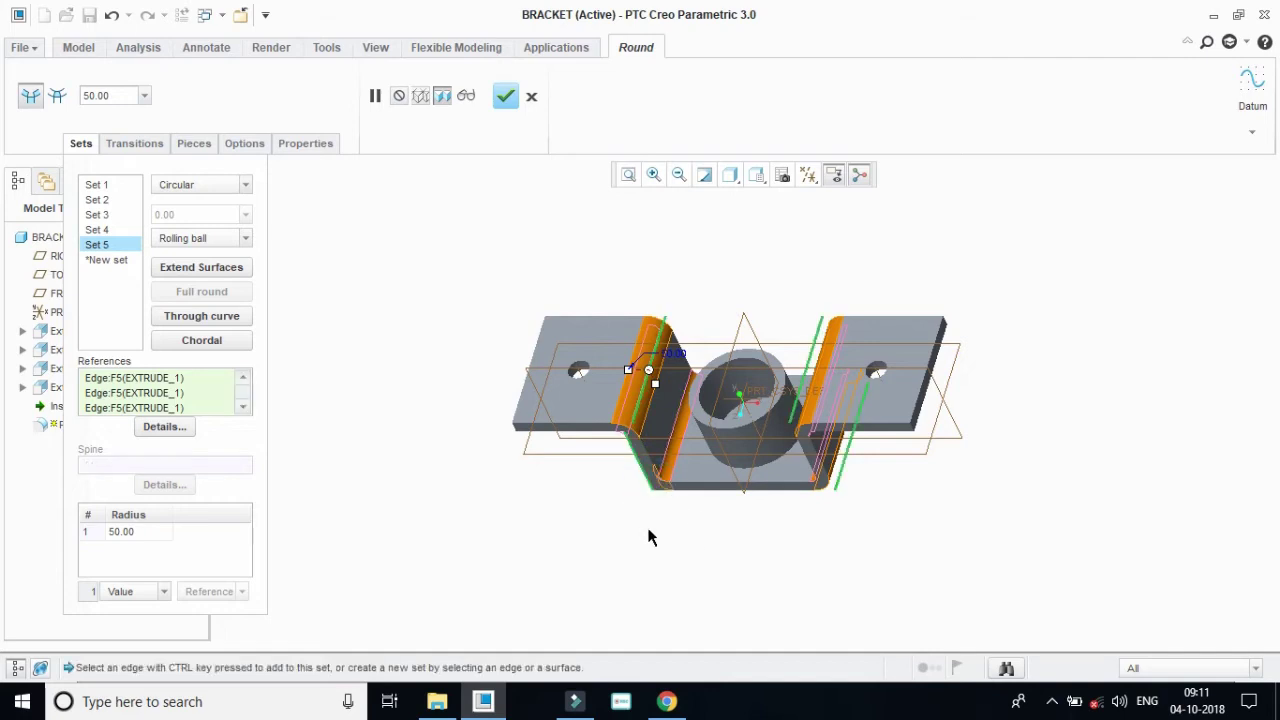
key("ctrl+z")
left_click(652, 491, "ctrl")
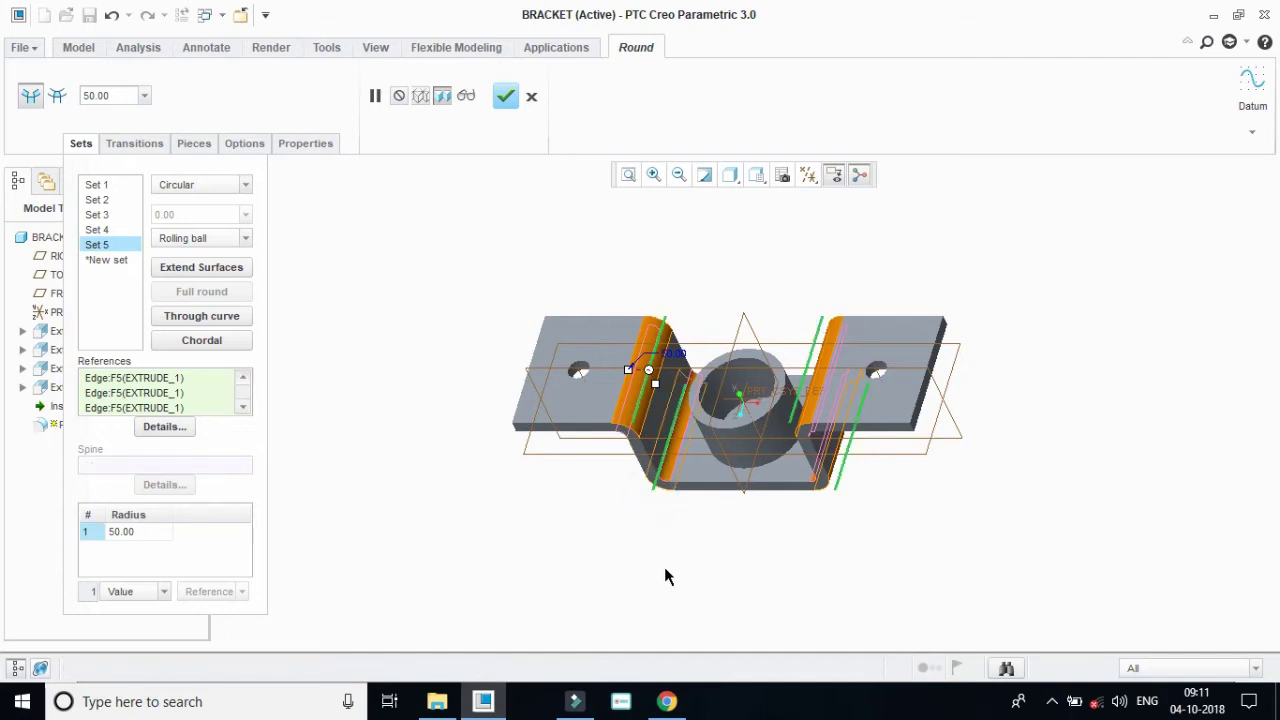
Inspect the rounded bracket profile in the FRONT view and complete the Round feature.
left_click(756, 175)
left_click(780, 262)
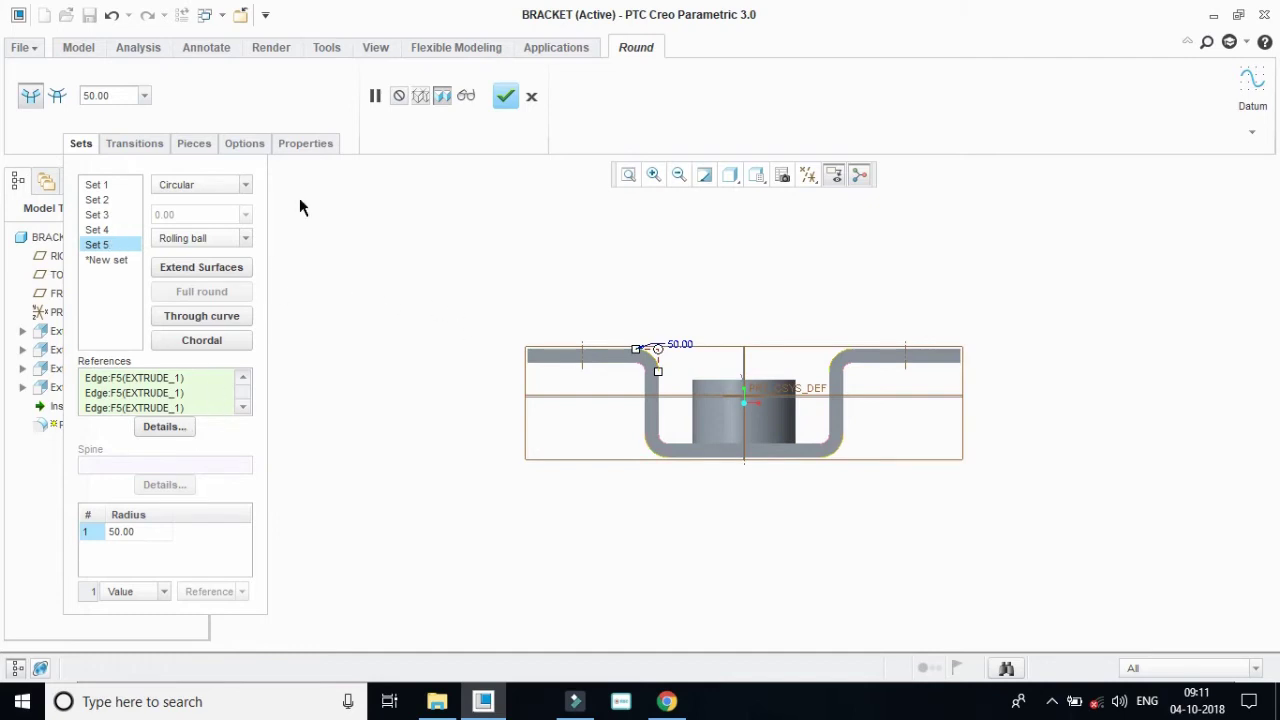
left_click(505, 96)
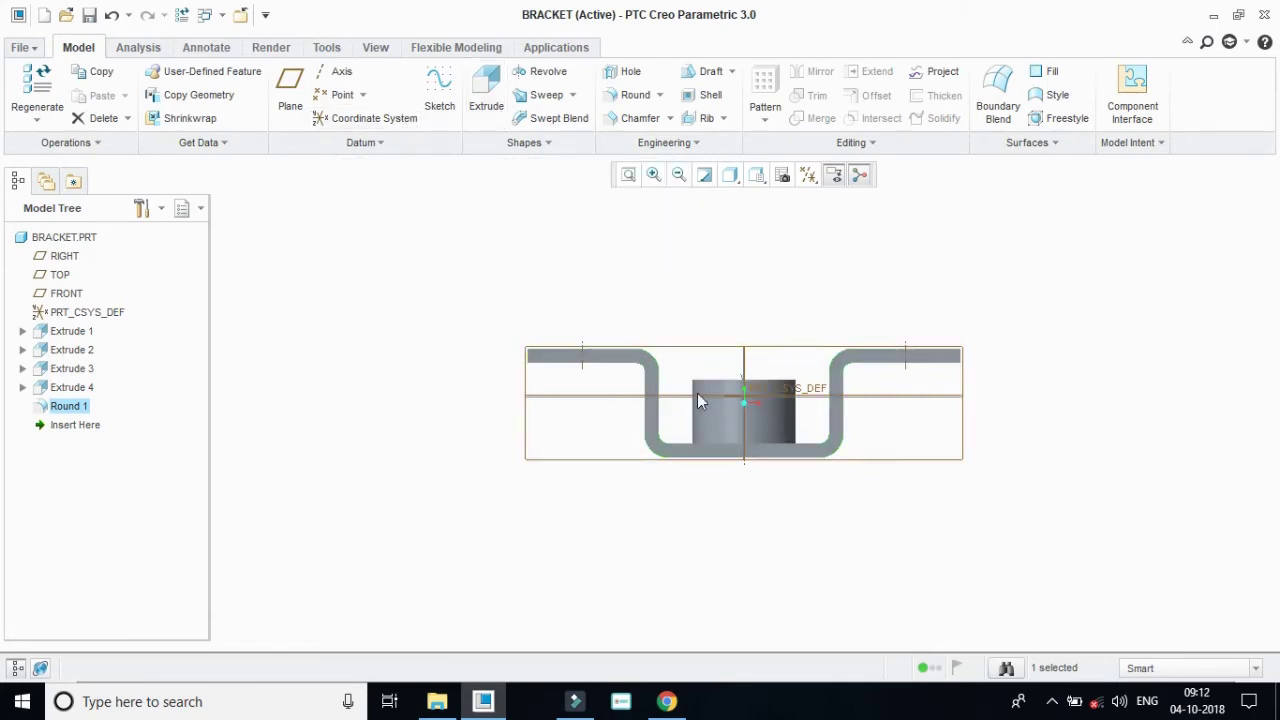
Save BRACKET.PRT in the "stok assamble" folder inside the CREO folder on the Desktop.
left_click(88, 18)
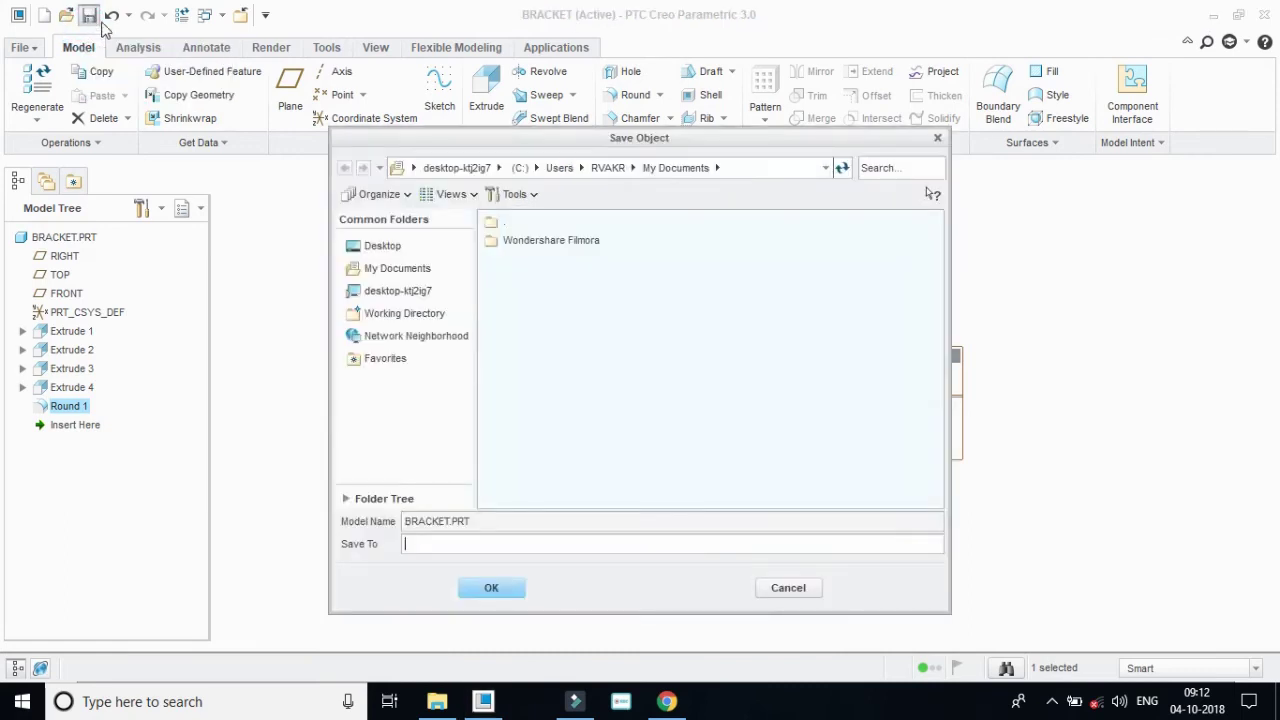
left_click(380, 247)
left_click(530, 246)
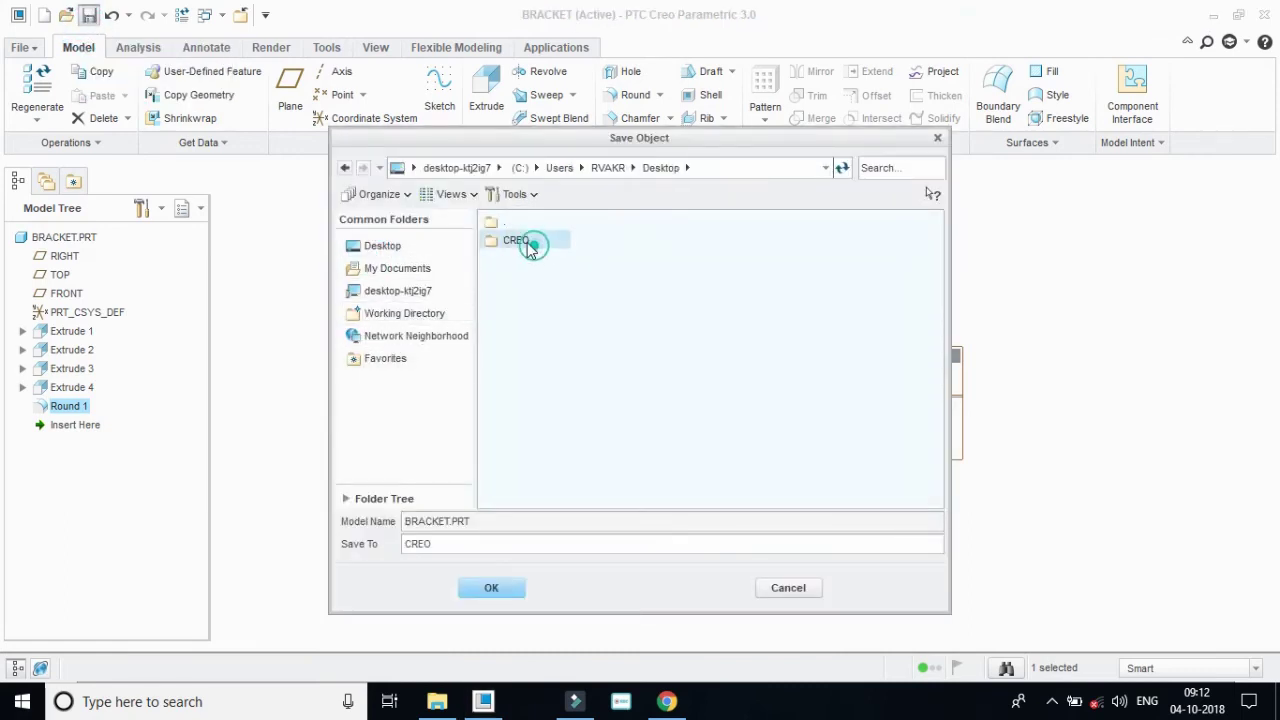
double_click(530, 246)
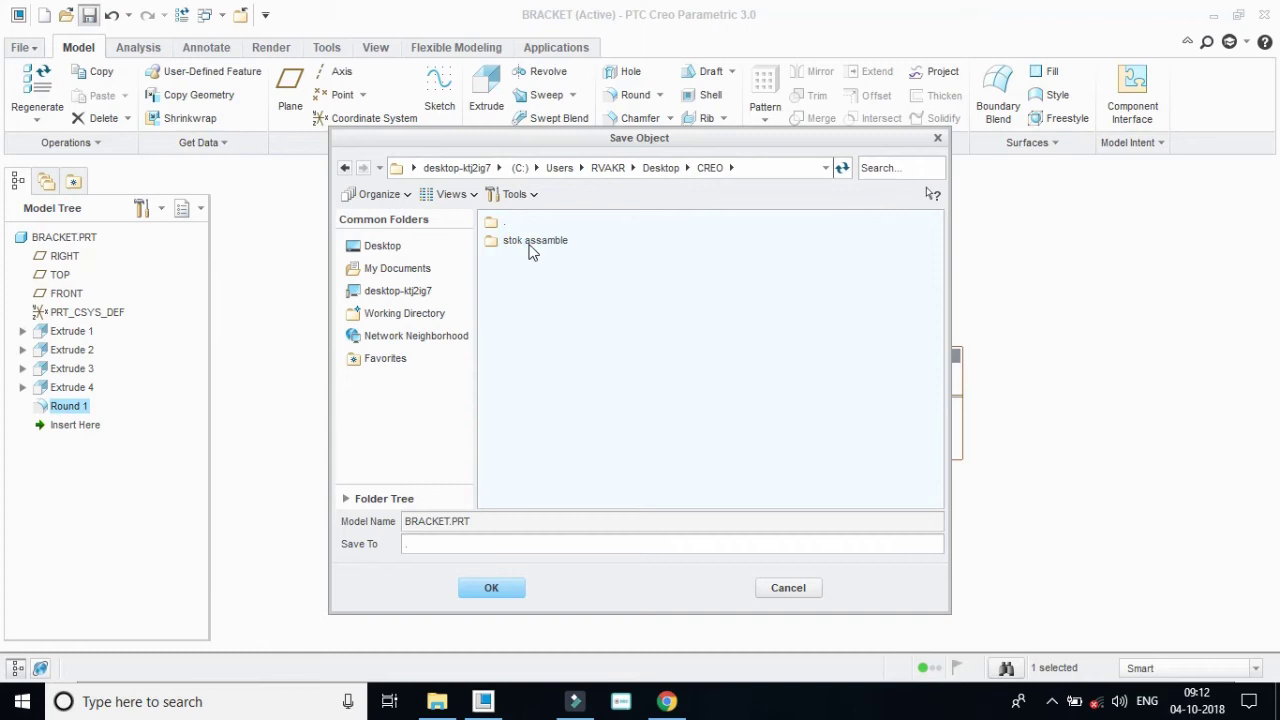
double_click(530, 244)
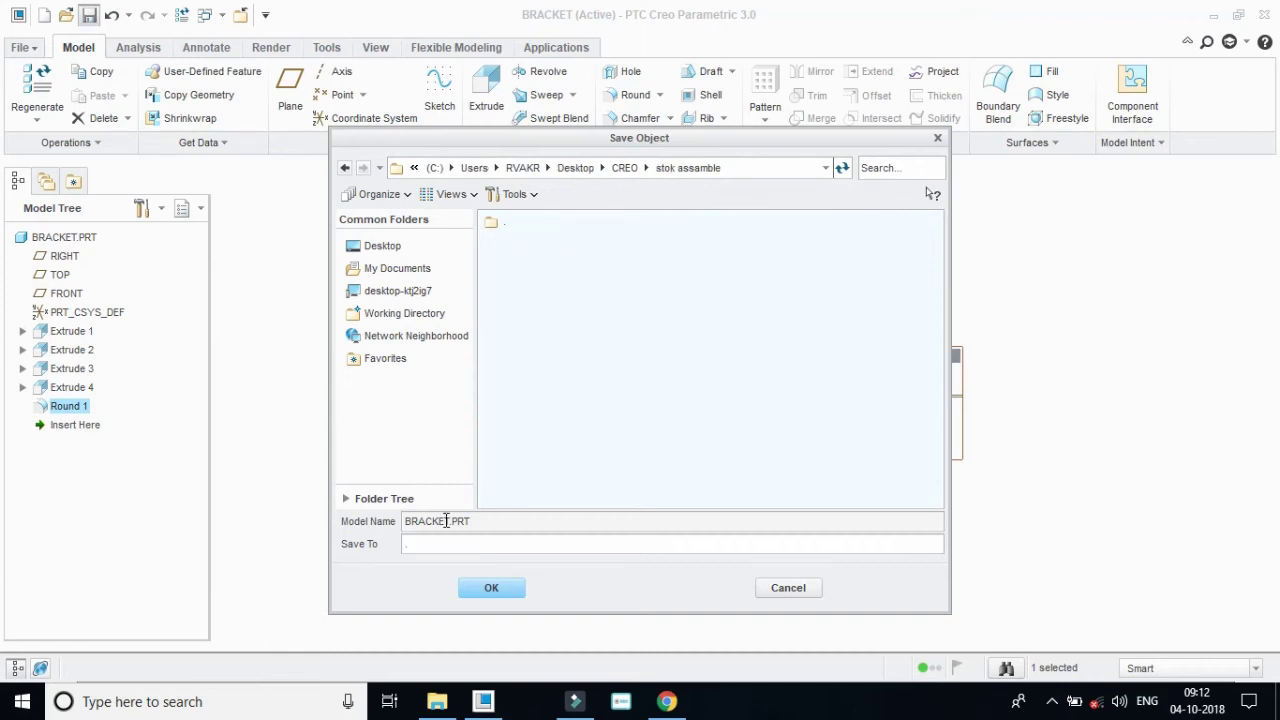
left_click(509, 587)
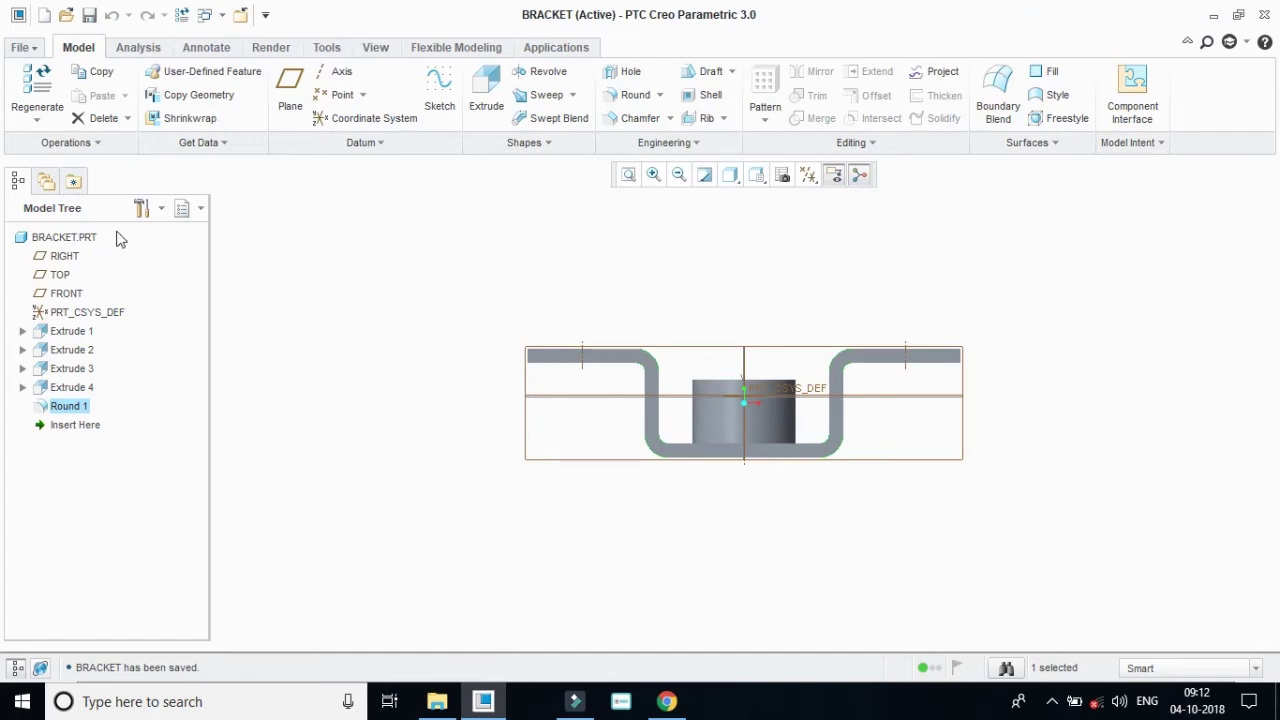
Create a new solid part with the proposed name and the default template.
left_click(24, 47)
left_click(44, 14)
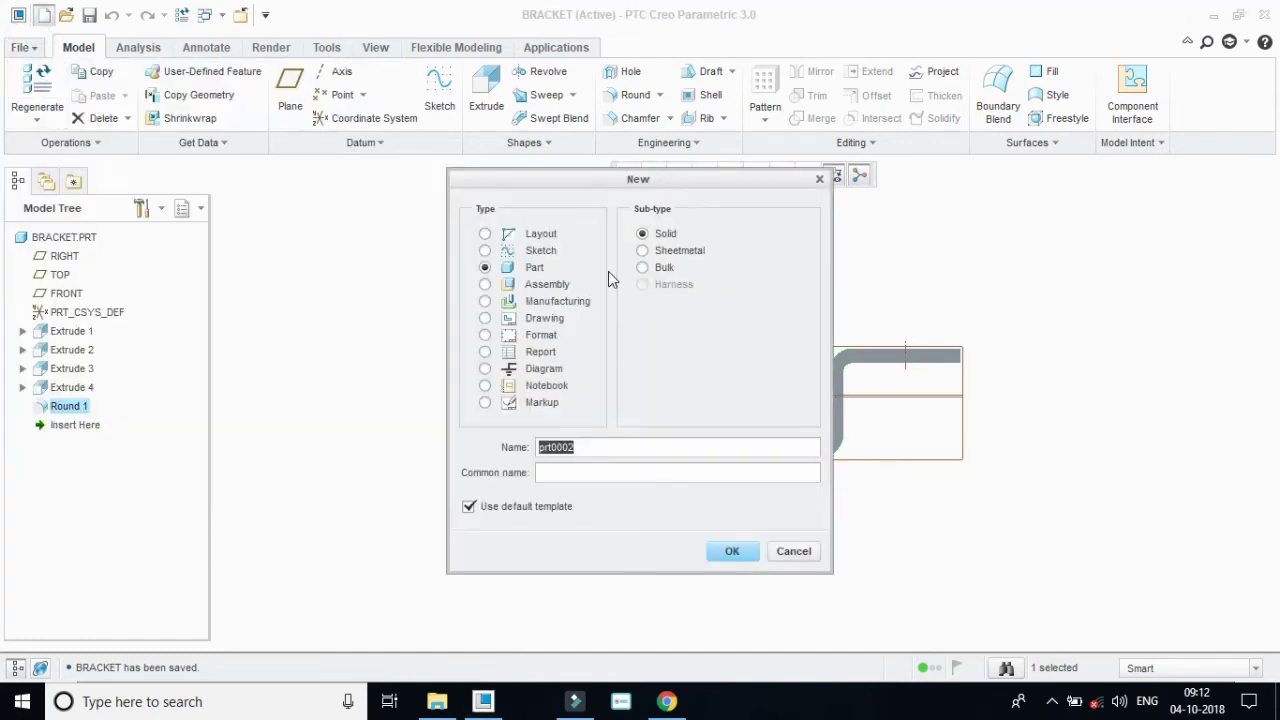
left_click(748, 551)
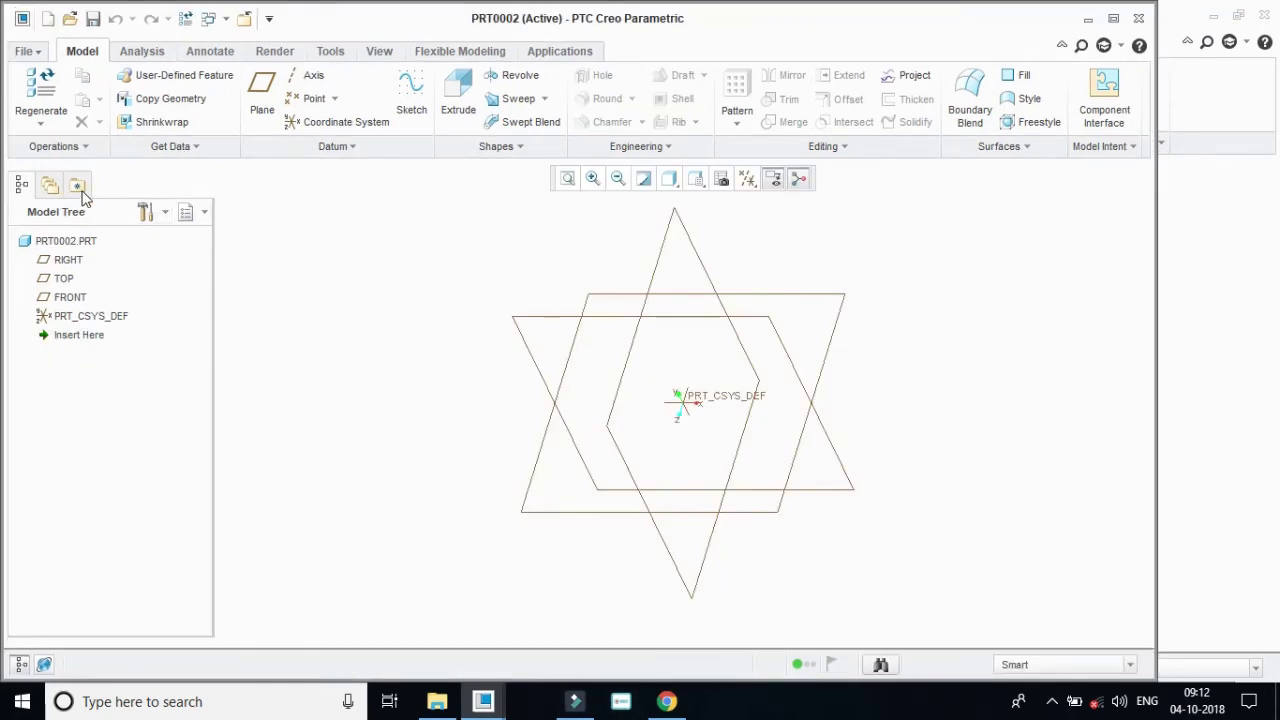
Start an Extrude with an internal sketch on the FRONT plane, and orient the view parallel to the sketch plane.
left_click(452, 100)
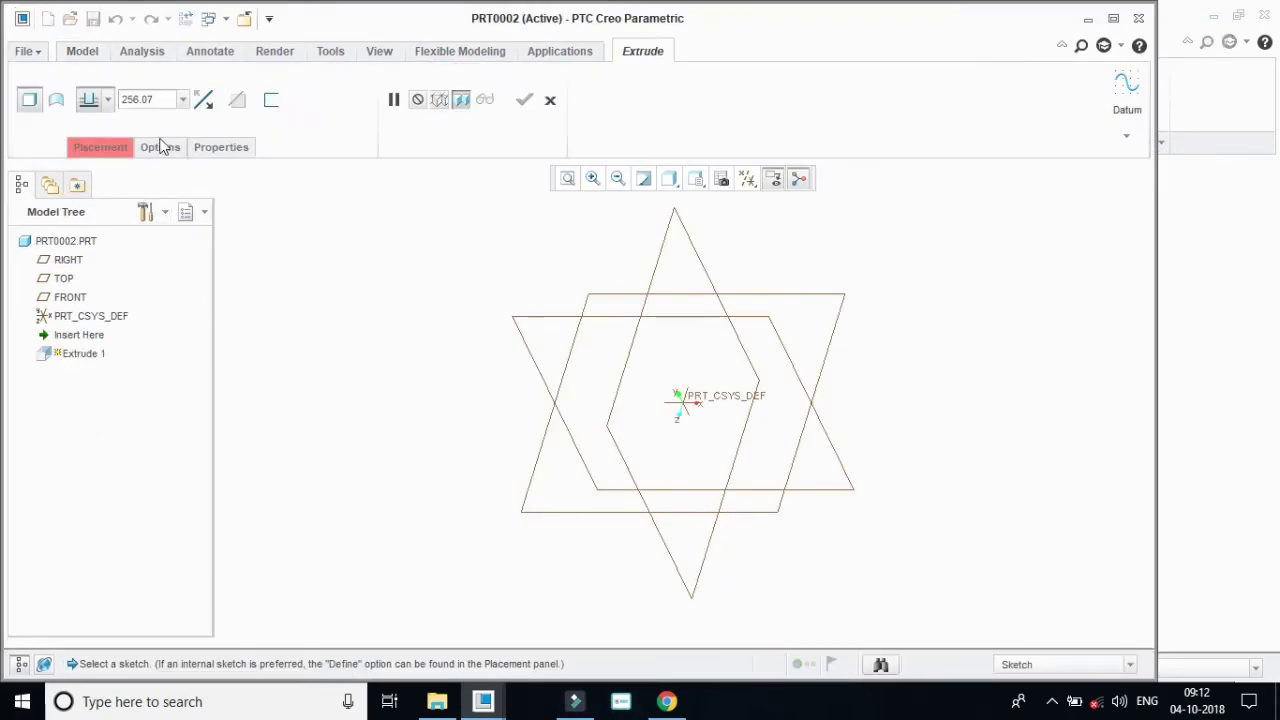
left_click(104, 148)
left_click(256, 209)
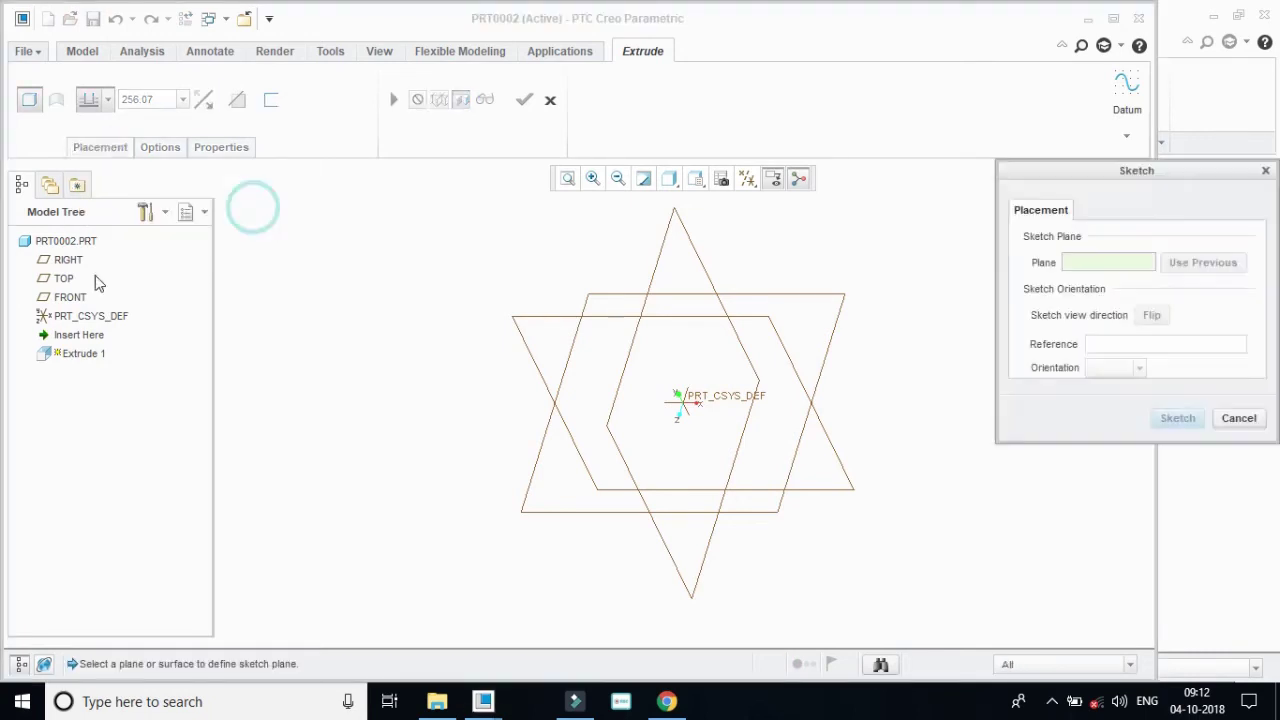
left_click(68, 297)
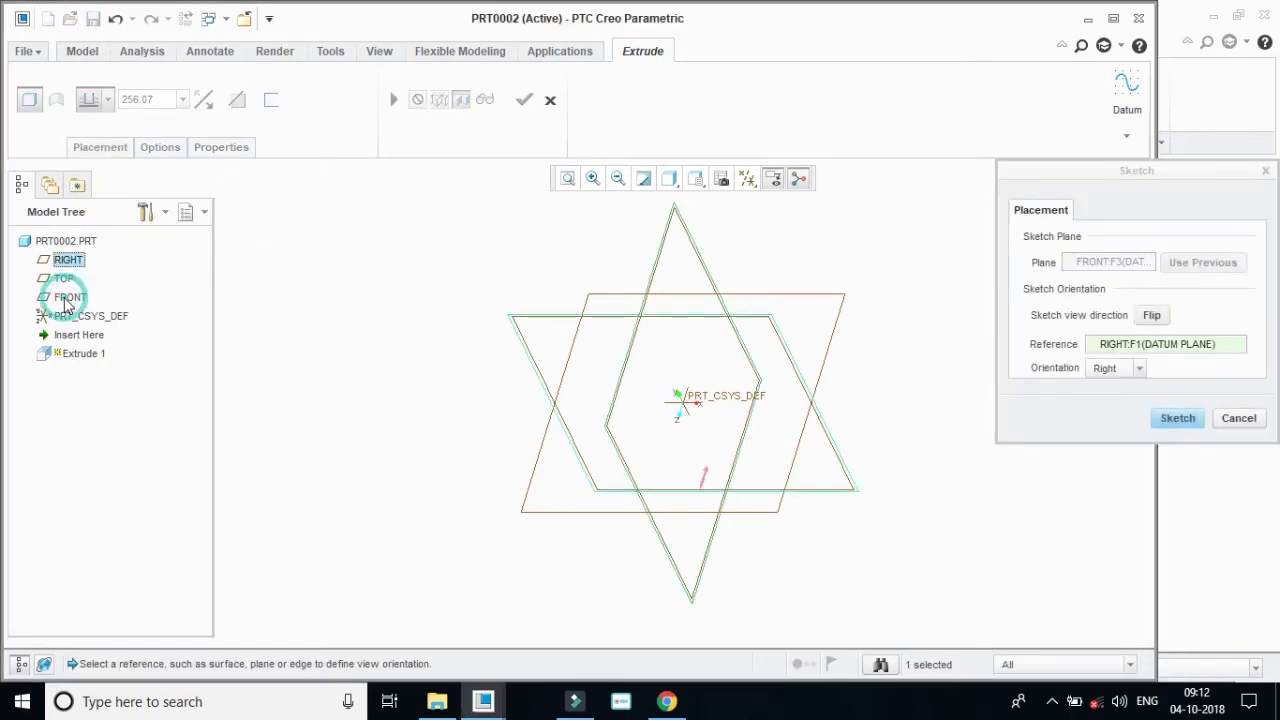
left_click(1177, 418)
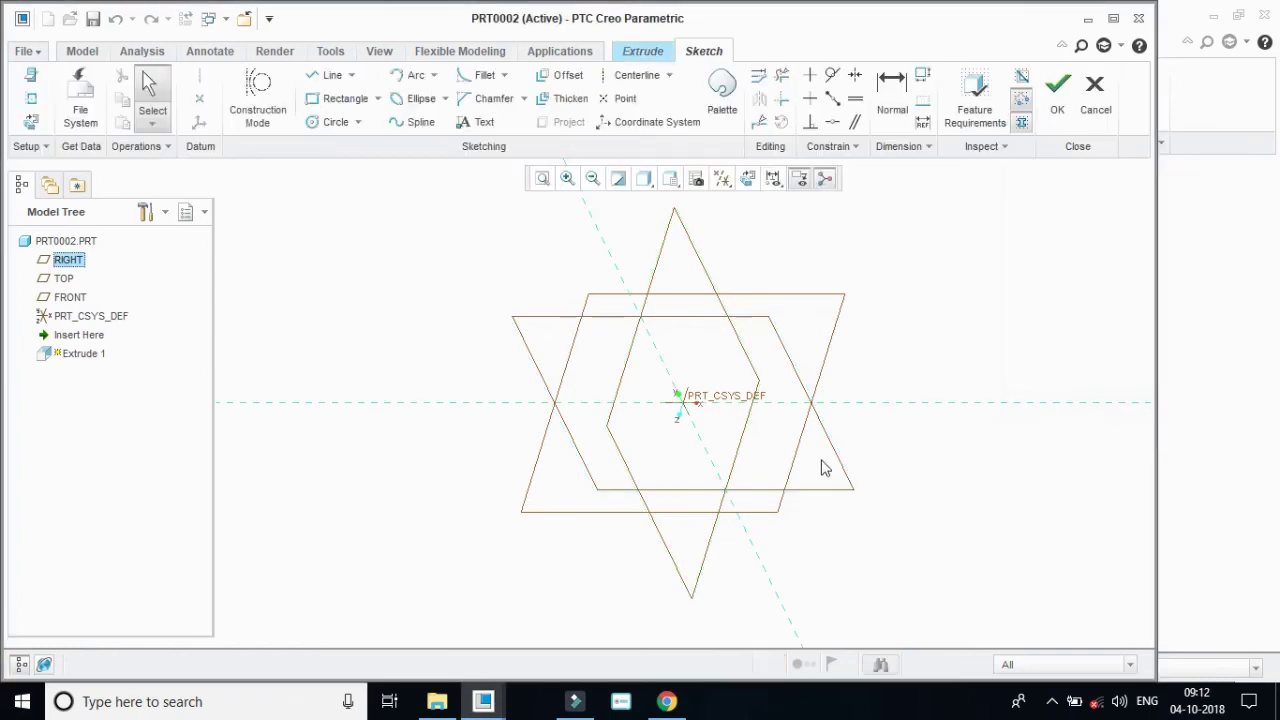
left_click(746, 179)
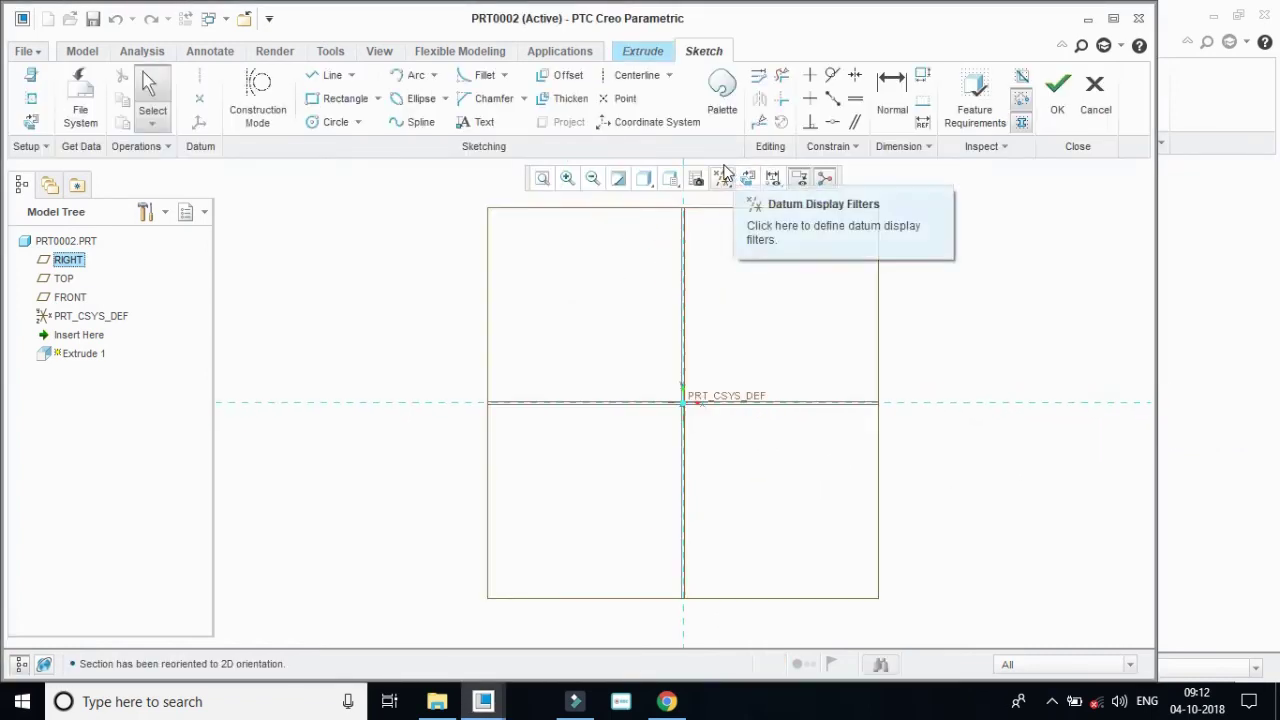
Switch to Chrome to check the Pivot's dimensions in the Shock Assembly PDF, and return to the new part in a maximized Creo Parametric window.
left_click(666, 701)
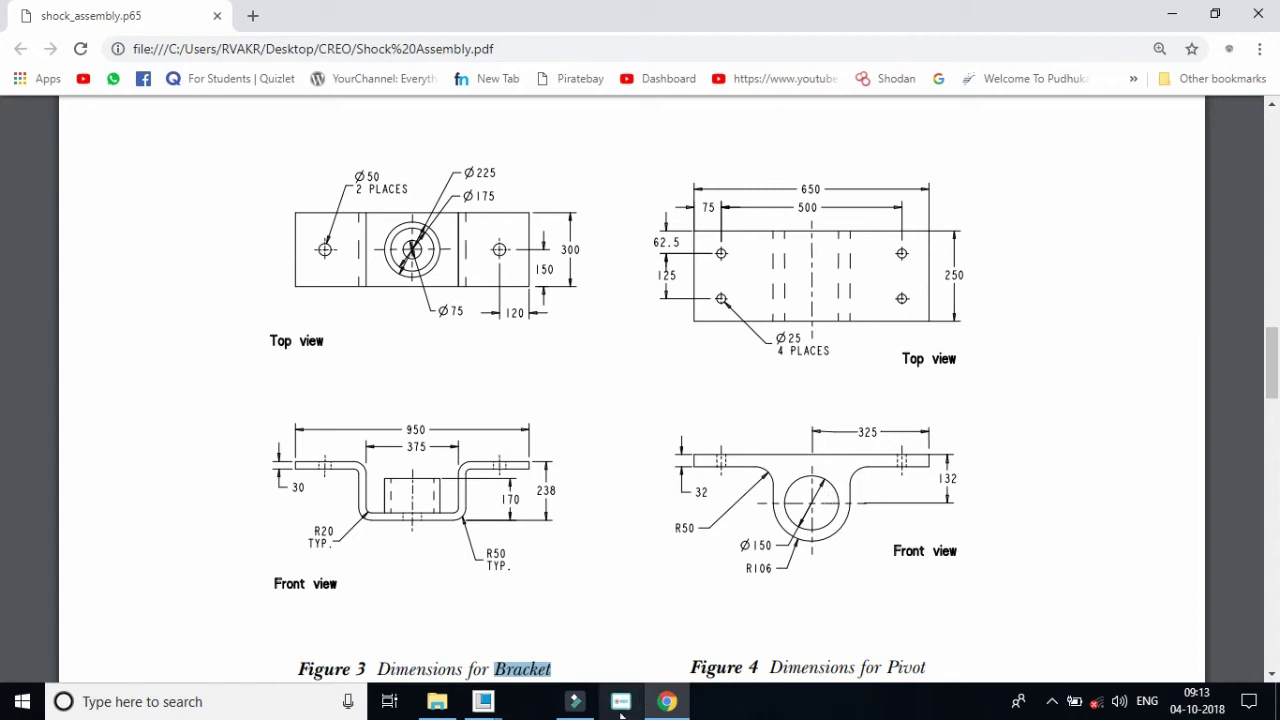
mouse_move(483, 701)
left_click(595, 640)
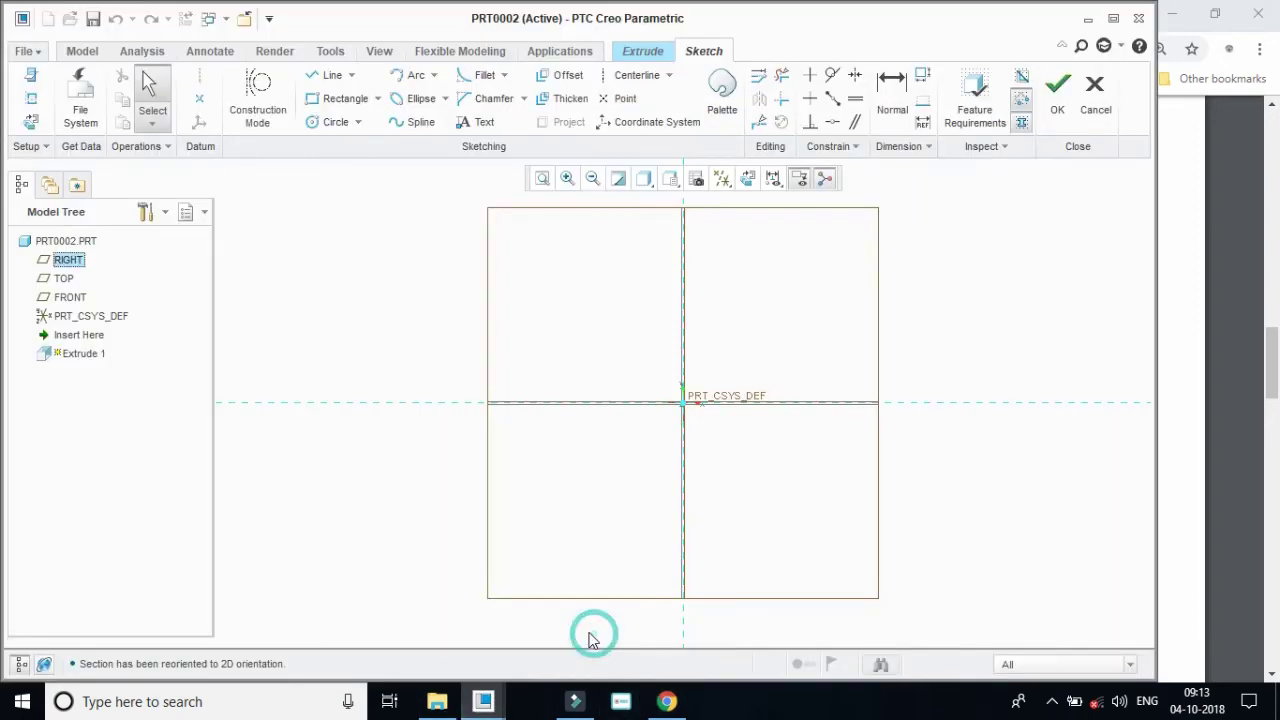
left_click(1112, 18)
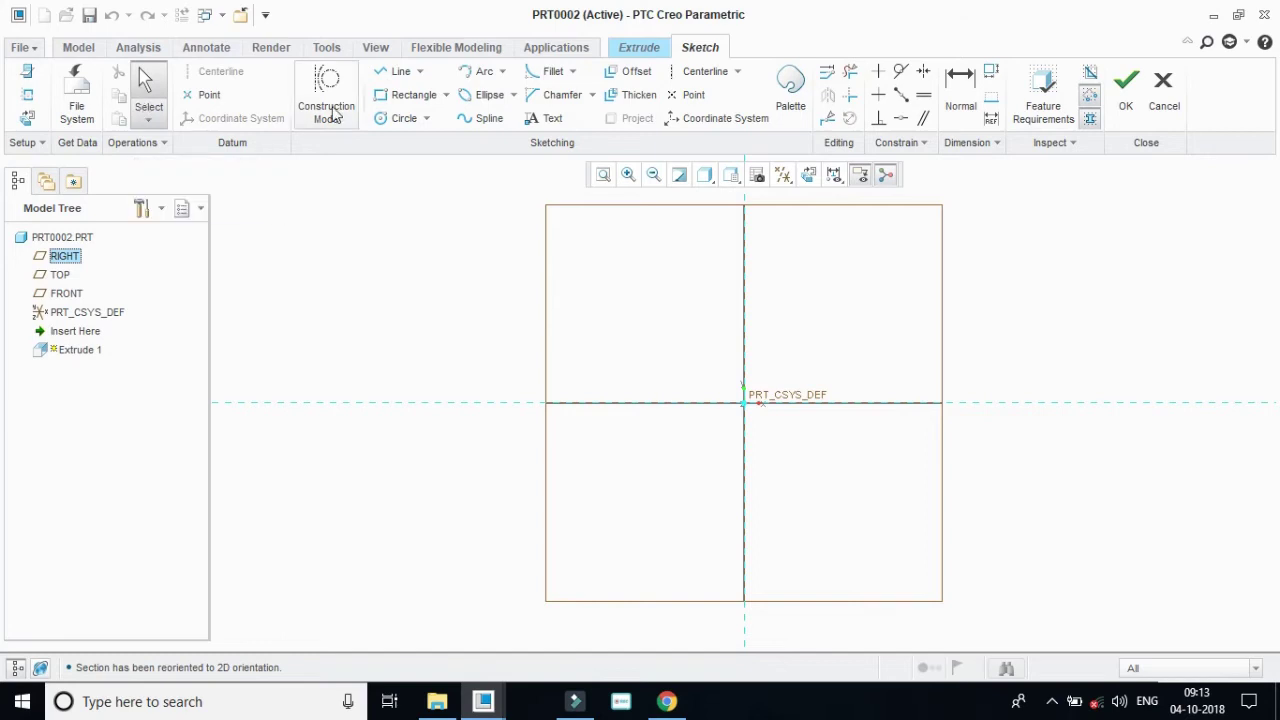
left_click(407, 94)
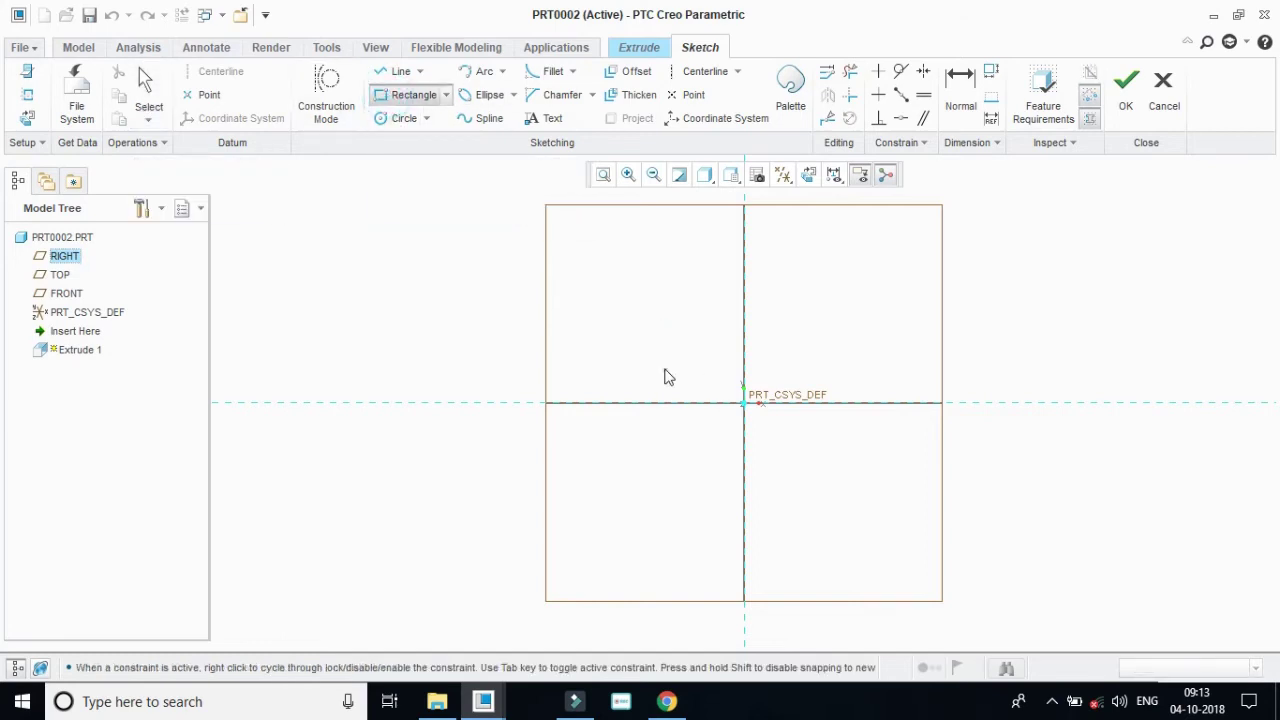
left_click(596, 384)
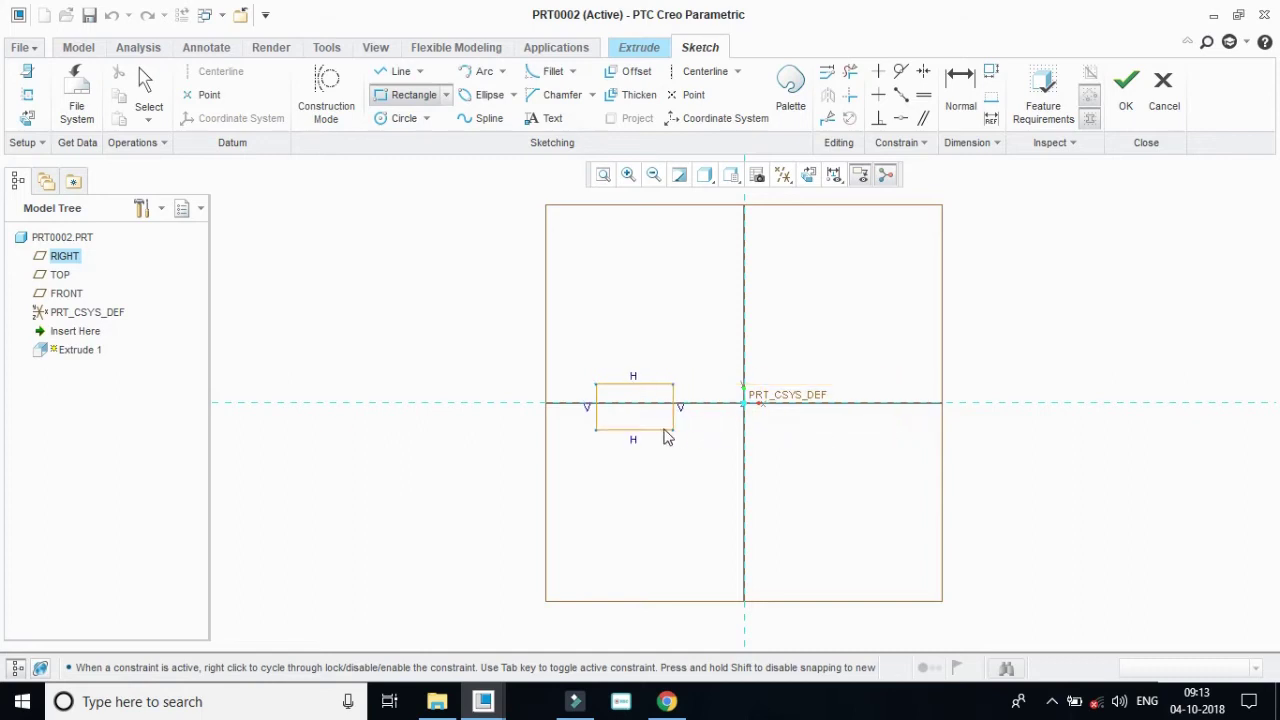
middle_click(677, 463)
middle_click(683, 454)
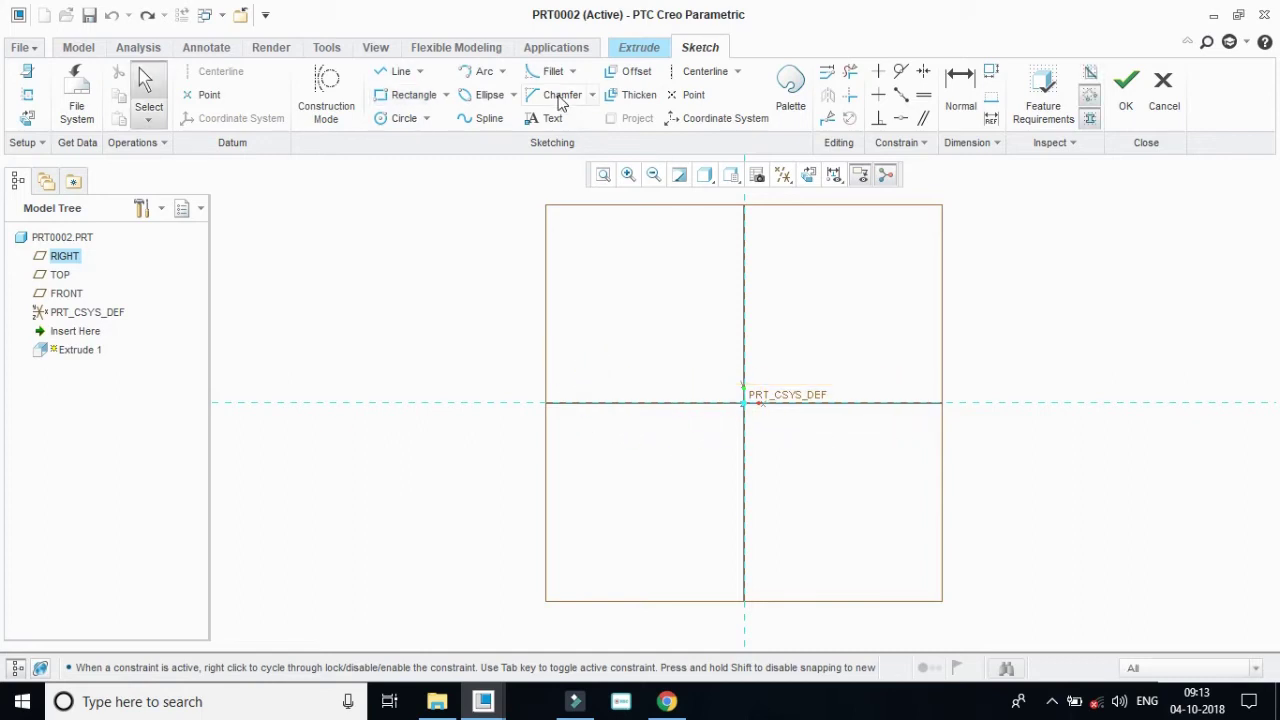
Add vertical and horizontal centerlines through the origin, and sketch a rectangle about 348 wide and 55 high symmetric about both.
left_click(702, 72)
left_click(743, 403)
left_click(878, 401)
left_click(408, 94)
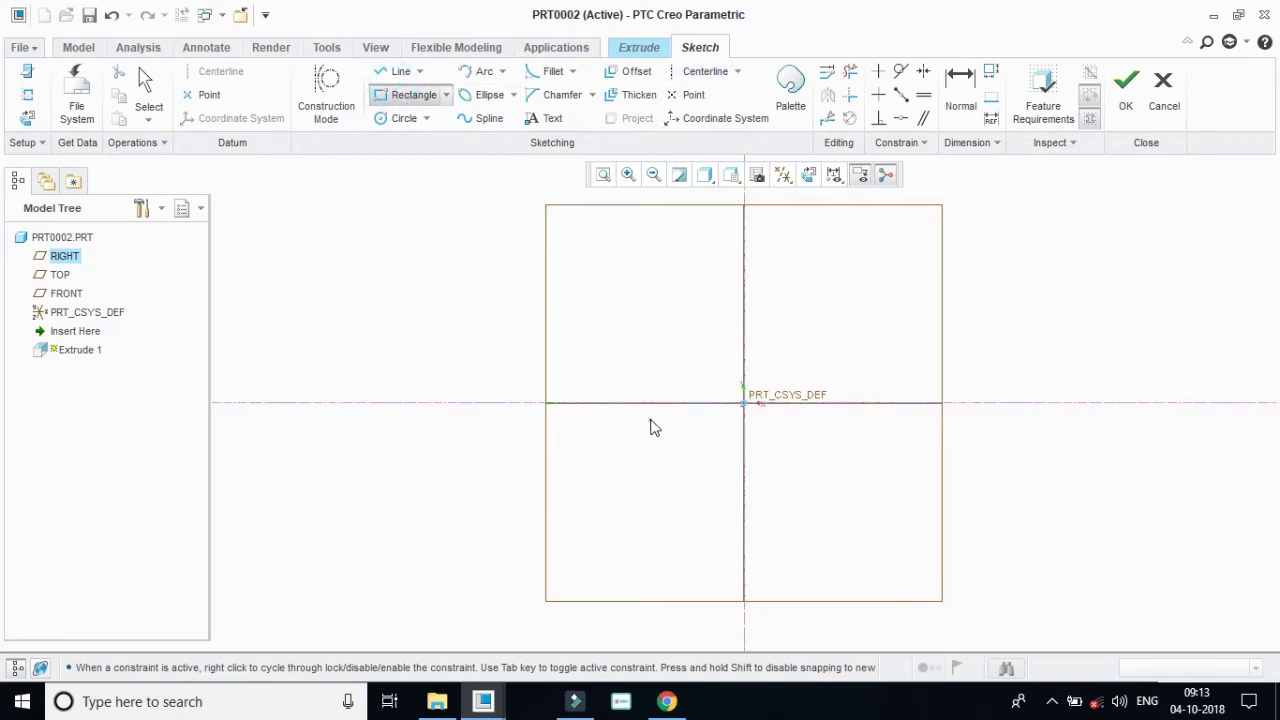
left_click(607, 381)
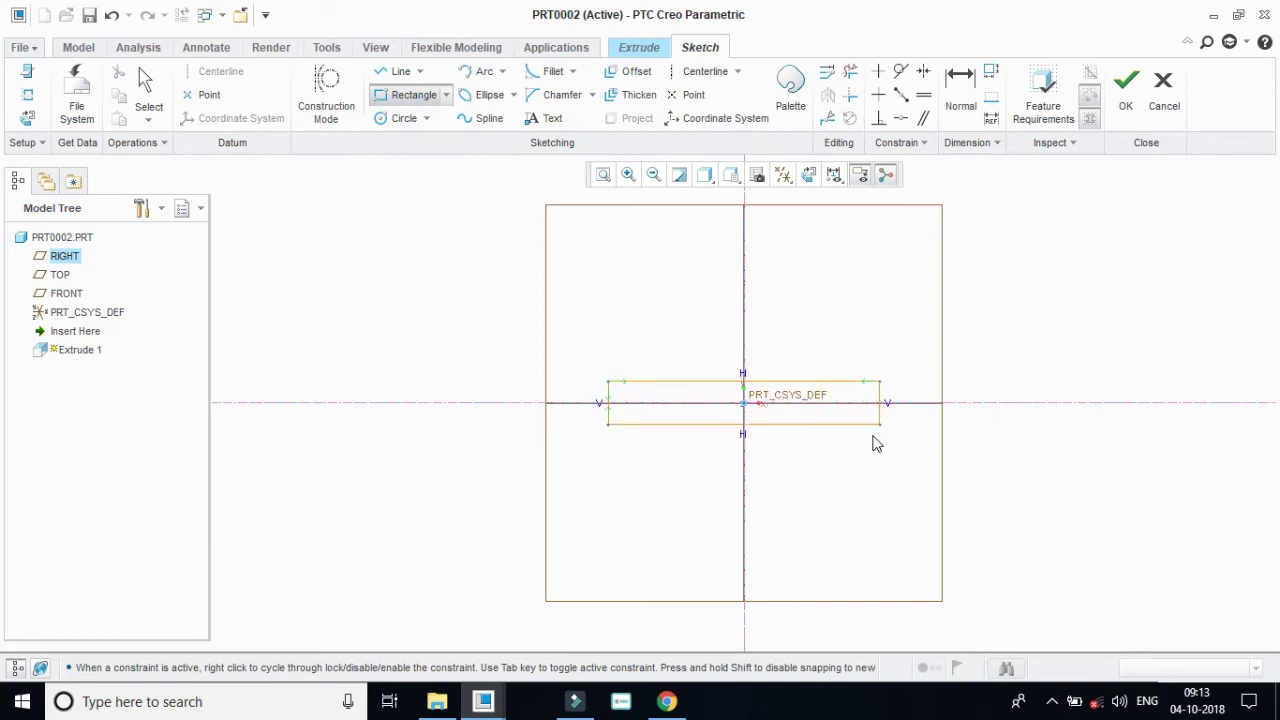
left_click(874, 440)
Sketch two concentric circles, about 102 and 151 in diameter, on the vertical centerline about 73 below the rectangle's lower edge.
left_click(400, 117)
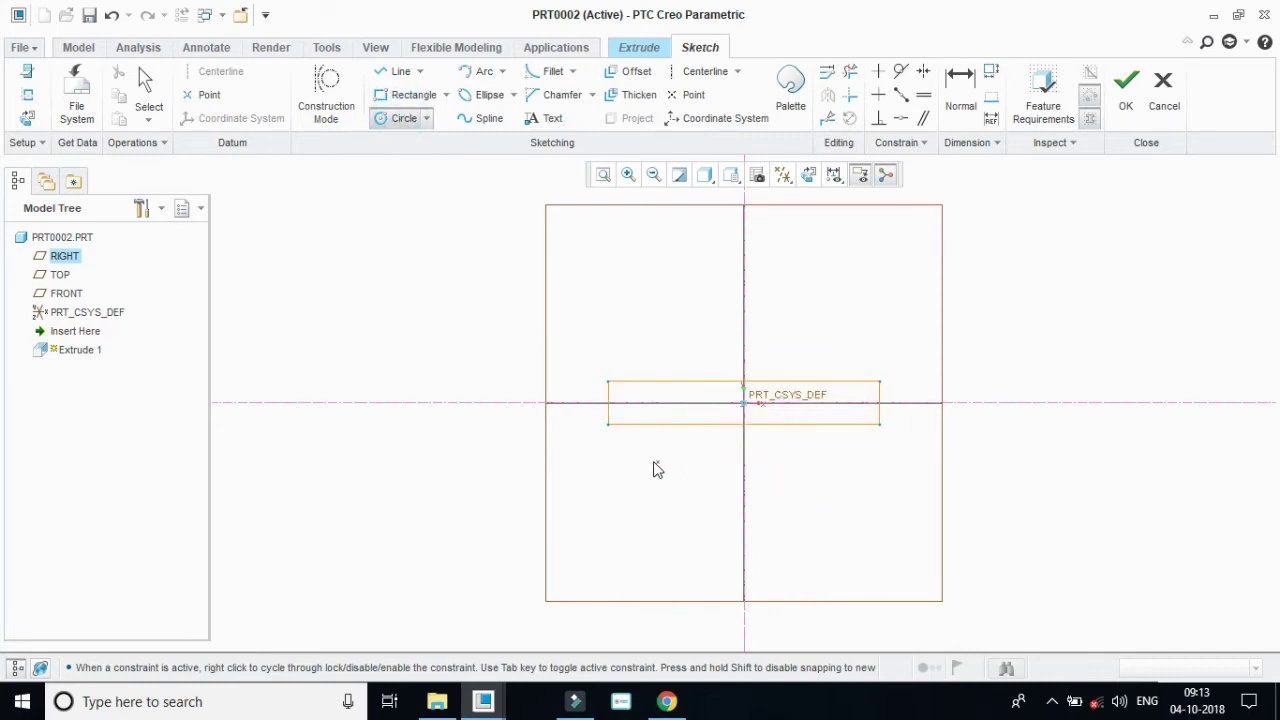
left_click(743, 482)
left_click(779, 501)
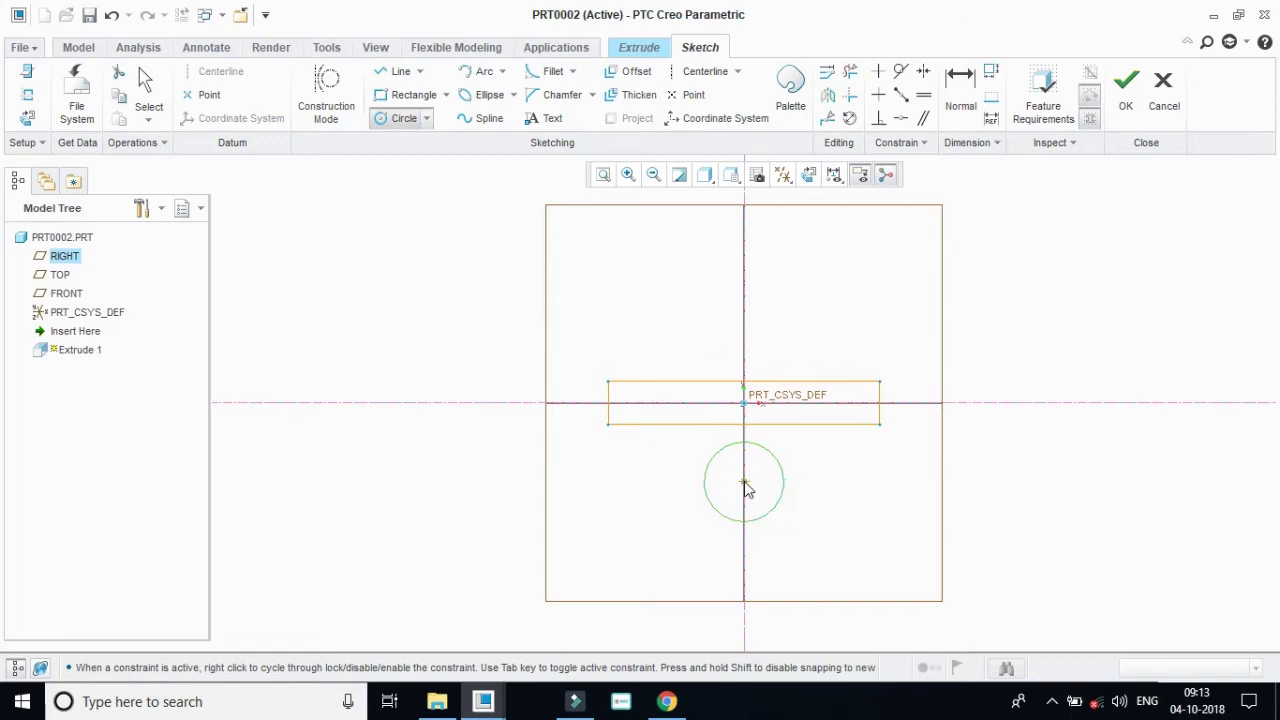
left_click(743, 482)
left_click(790, 524)
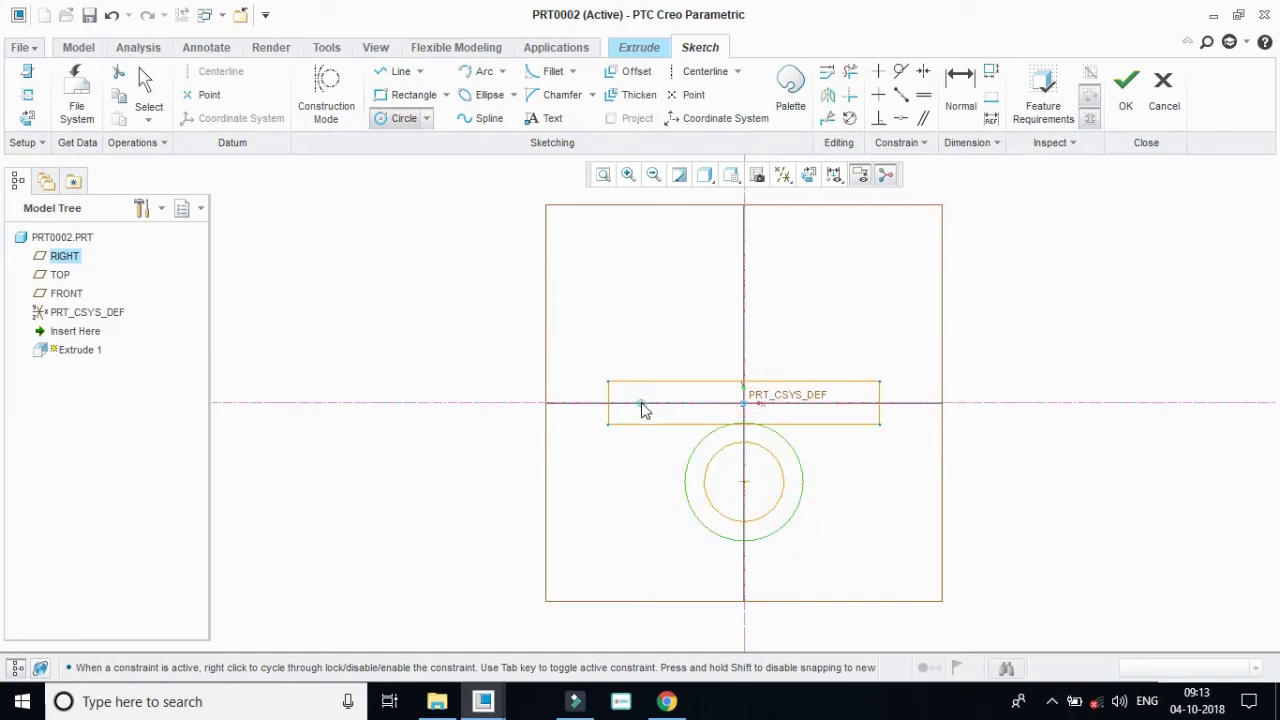
left_click(148, 88)
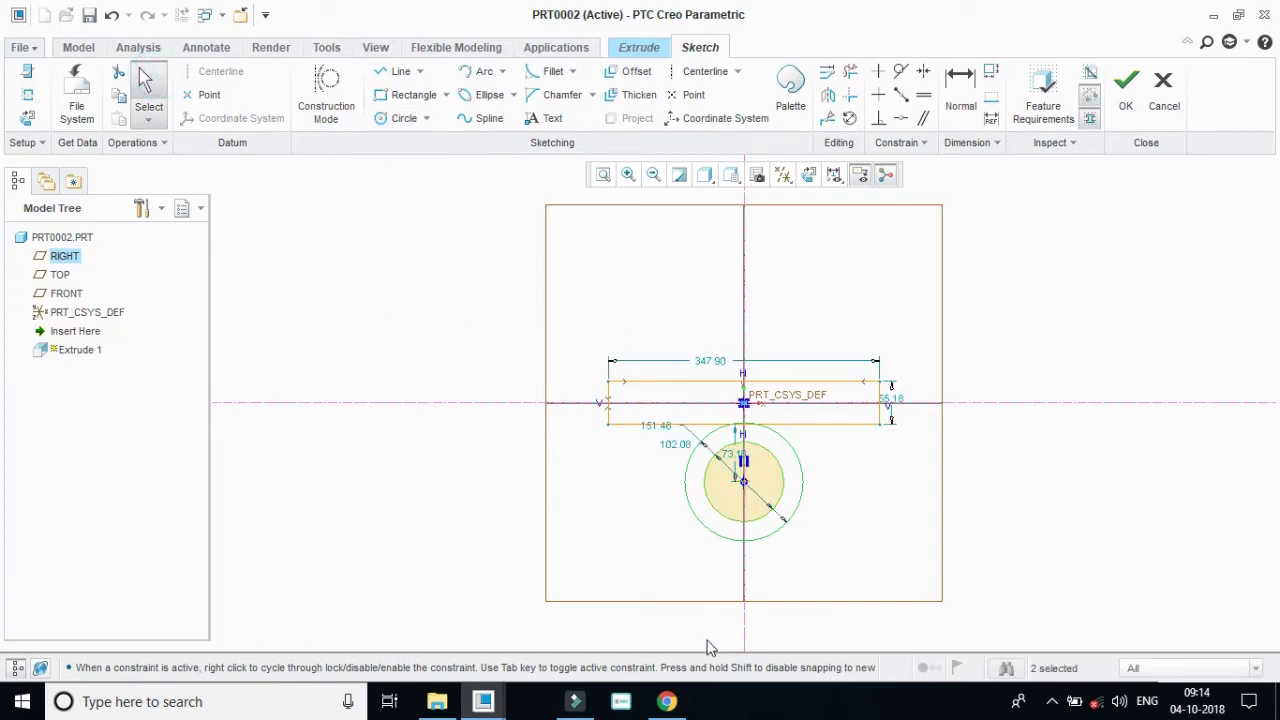
Check the Pivot's plate dimensions in the Shock Assembly PDF in Chrome, and set the rectangle's width to 650 in Creo Parametric.
left_click(667, 703)
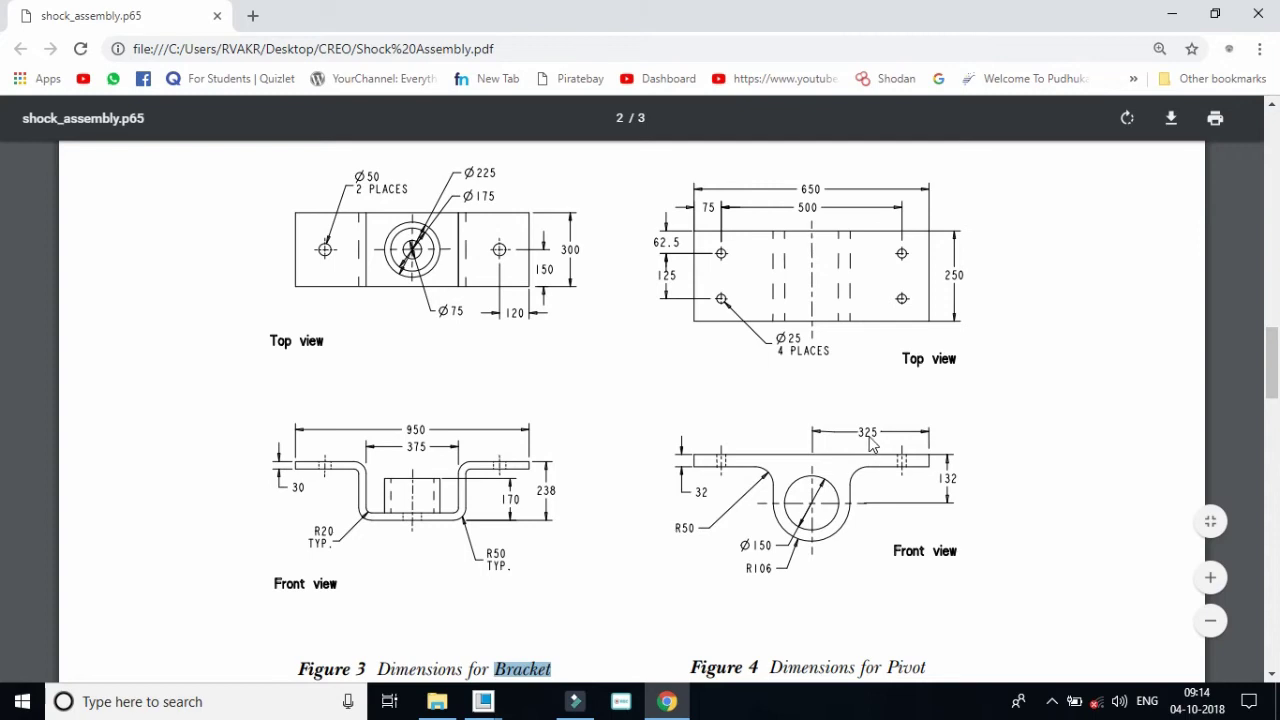
left_click(672, 704)
double_click(702, 358)
type("65")
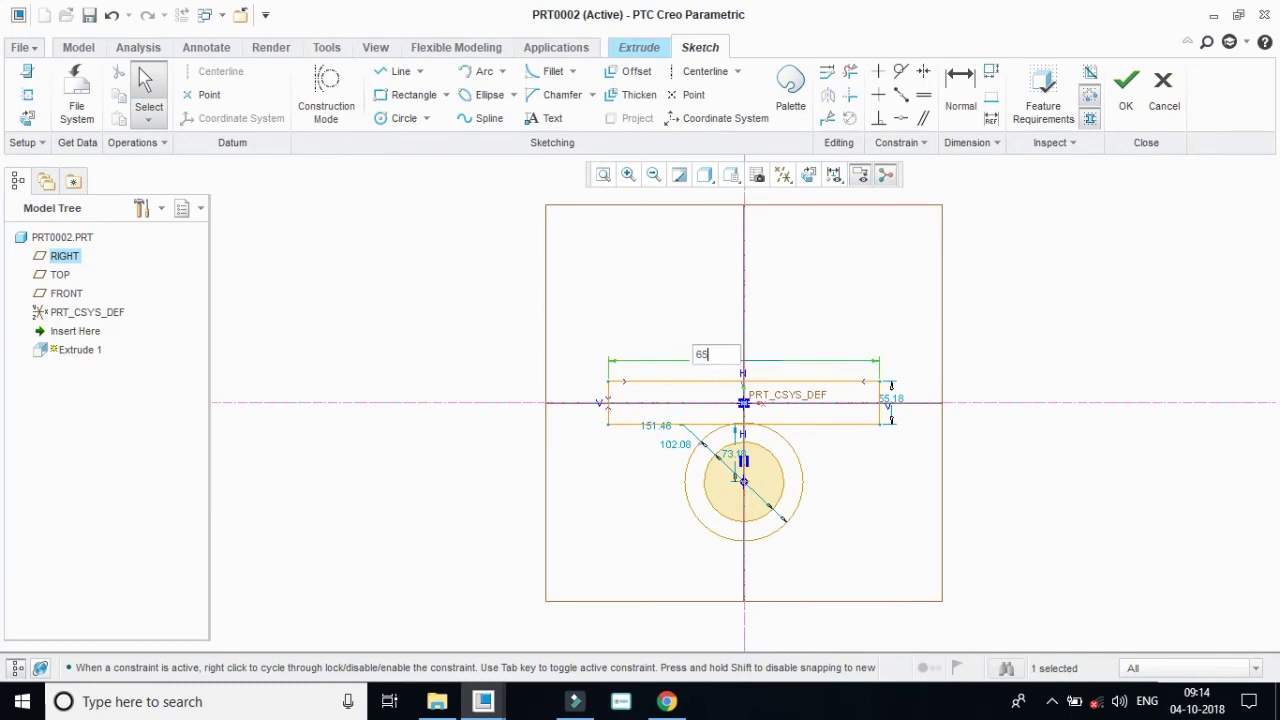
type("0")
key("Return")
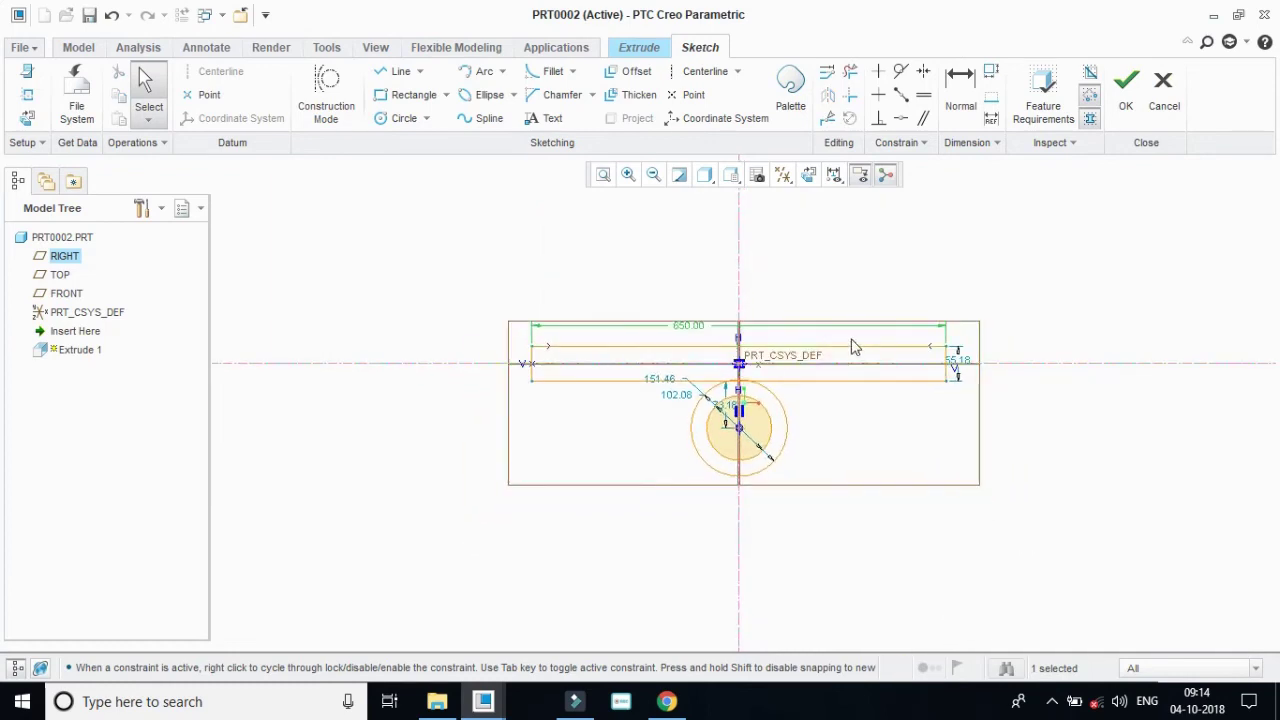
Set the rectangle's height to 32, and move its width and height dimensions outward clear of the sketch.
left_click(956, 364)
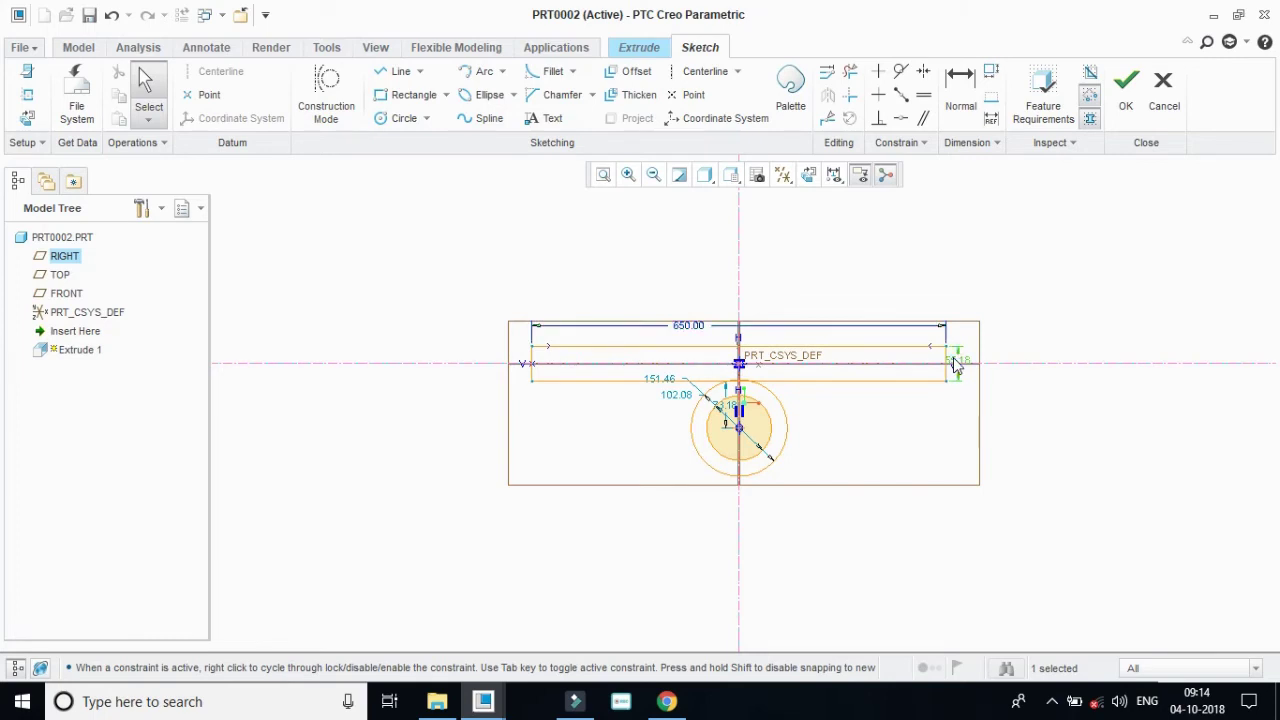
type("32")
key("Return")
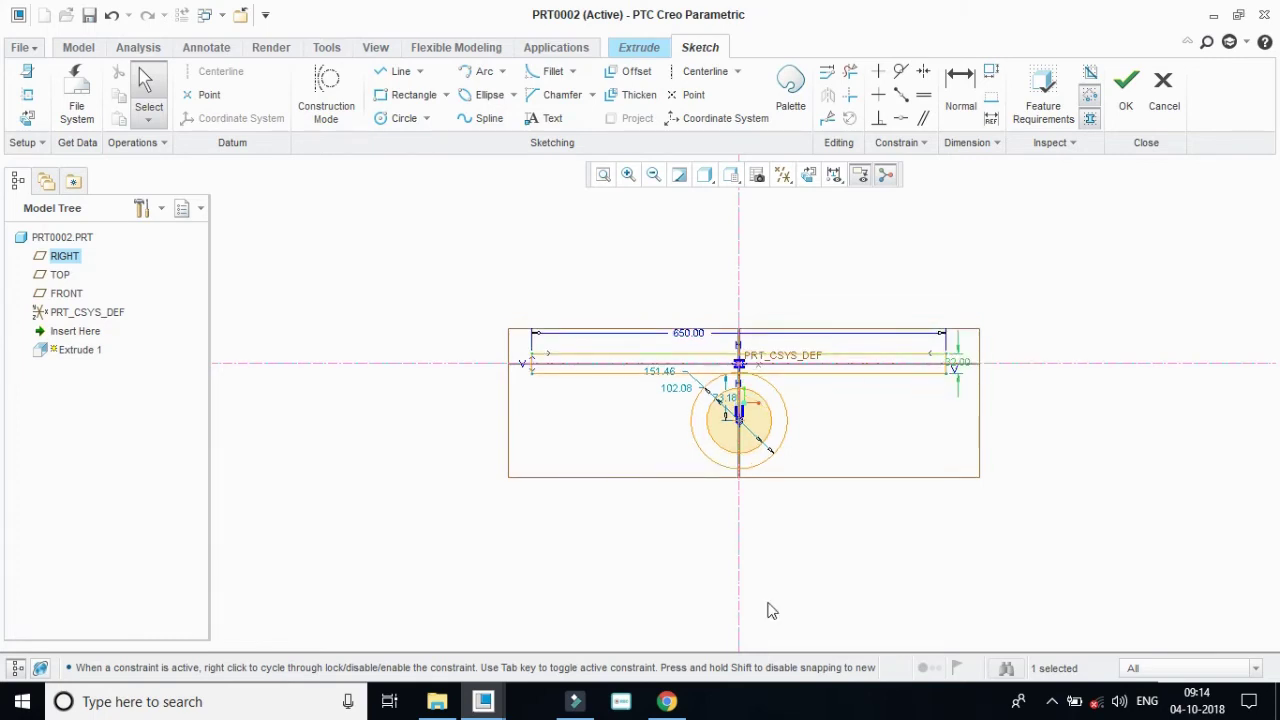
left_click_drag(670, 338, 678, 274)
left_click_drag(952, 367, 1019, 366)
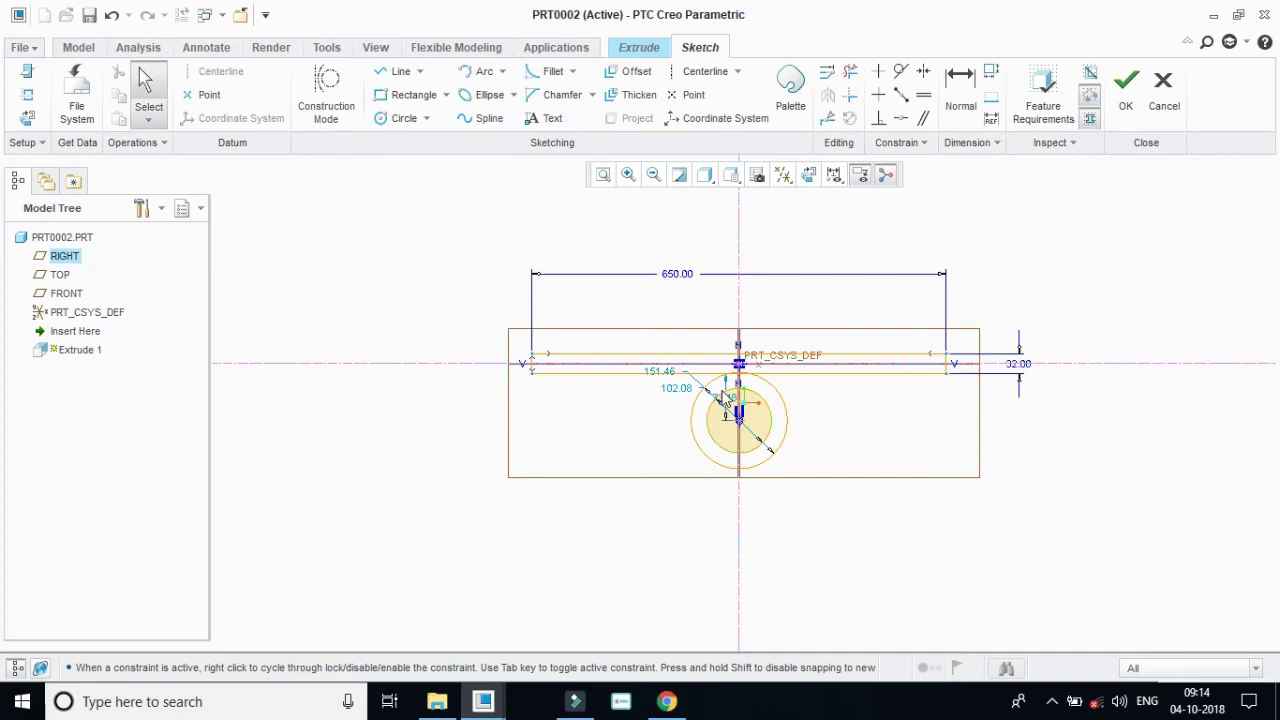
Switch to Chrome to check the Pivot's circle diameter, outer radius and center distance in the Shock Assembly PDF.
left_click(666, 701)
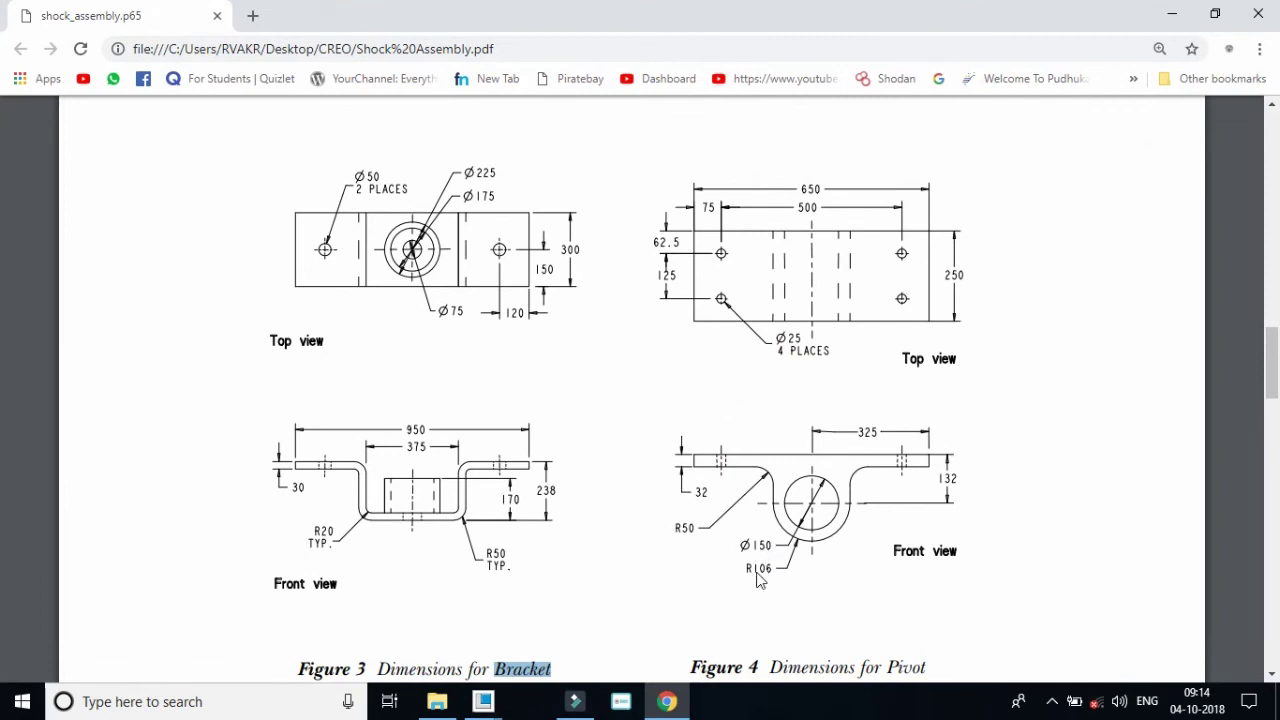
Back in the Creo sketch, set the inner circle's diameter to 150 and the outer circle's diameter to 212.
left_click(1172, 16)
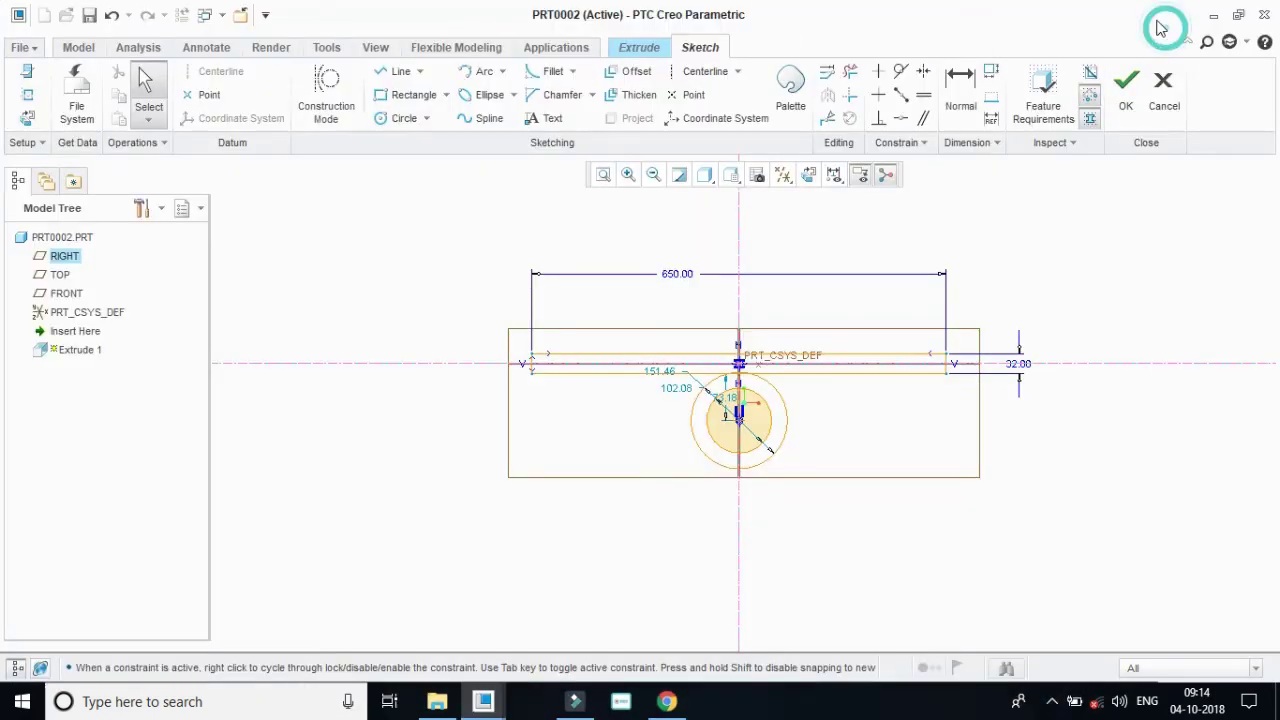
double_click(677, 388)
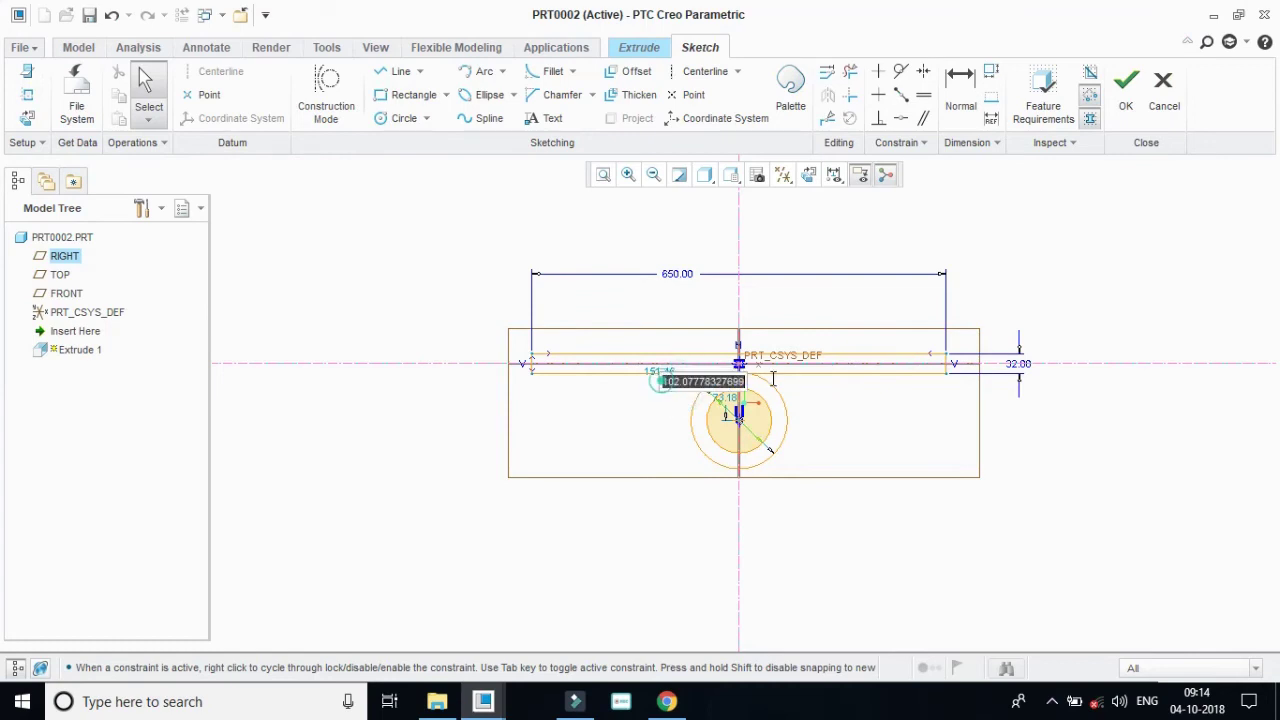
type("150")
key("Return")
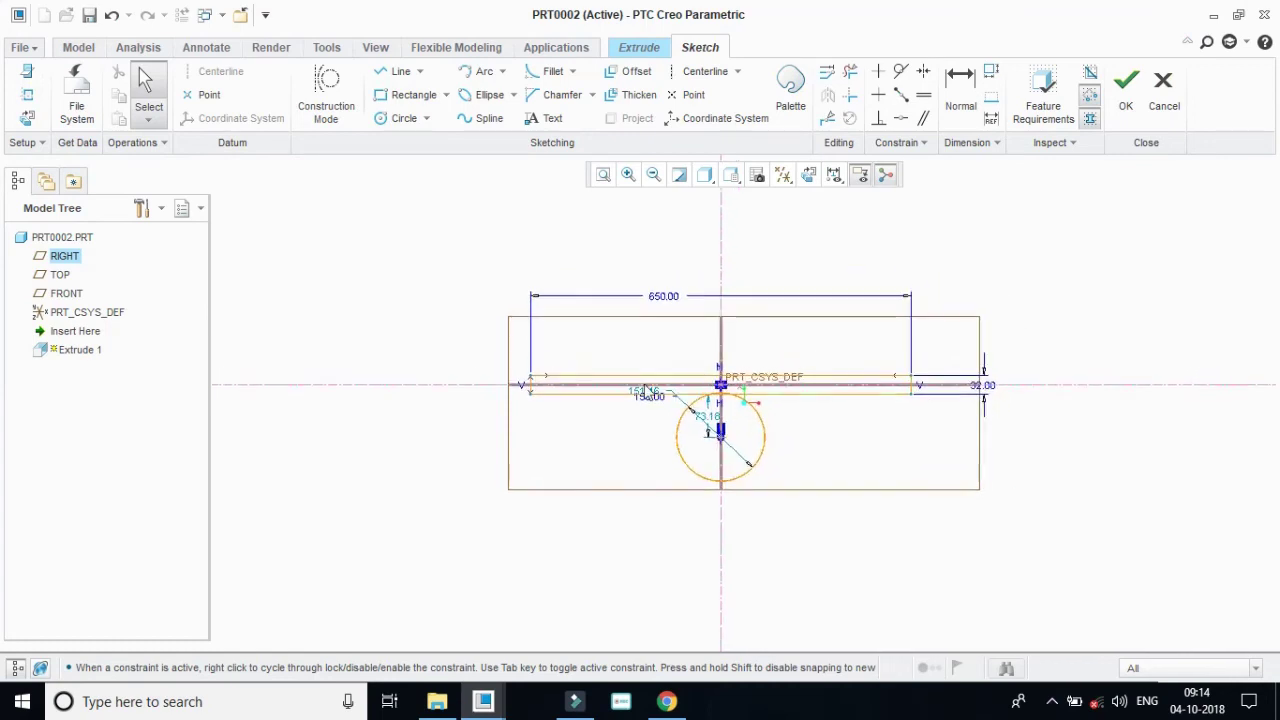
left_click(650, 392)
double_click(652, 390)
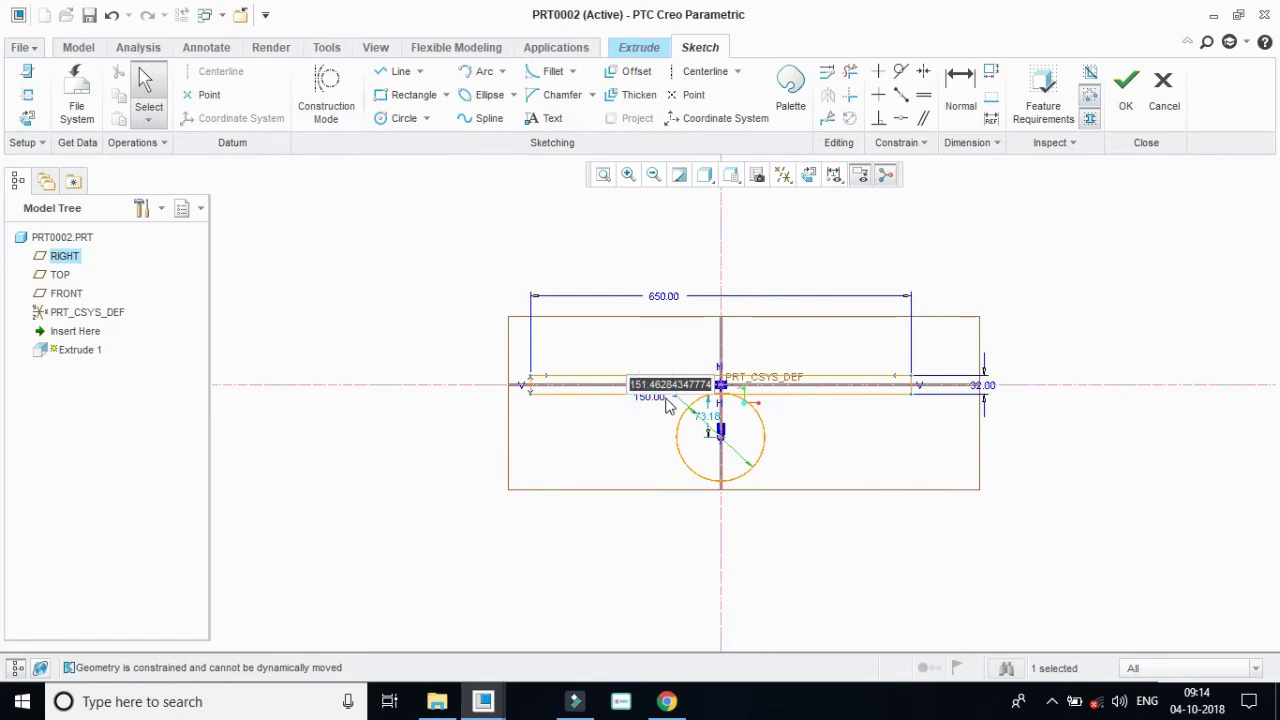
type("1")
key("BackSpace")
key("Return")
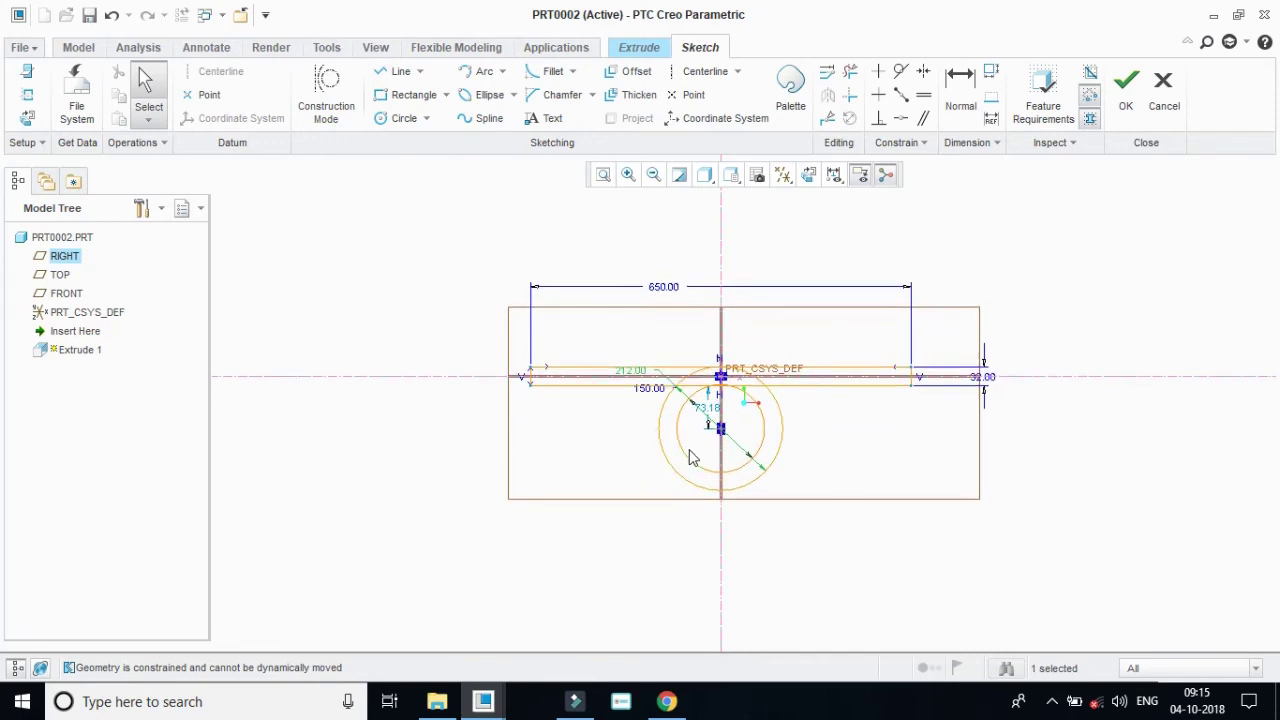
Check the pivot's front view in the PDF and set the distance from the plate's lower edge to the circles' centre to 100.
left_click(670, 703)
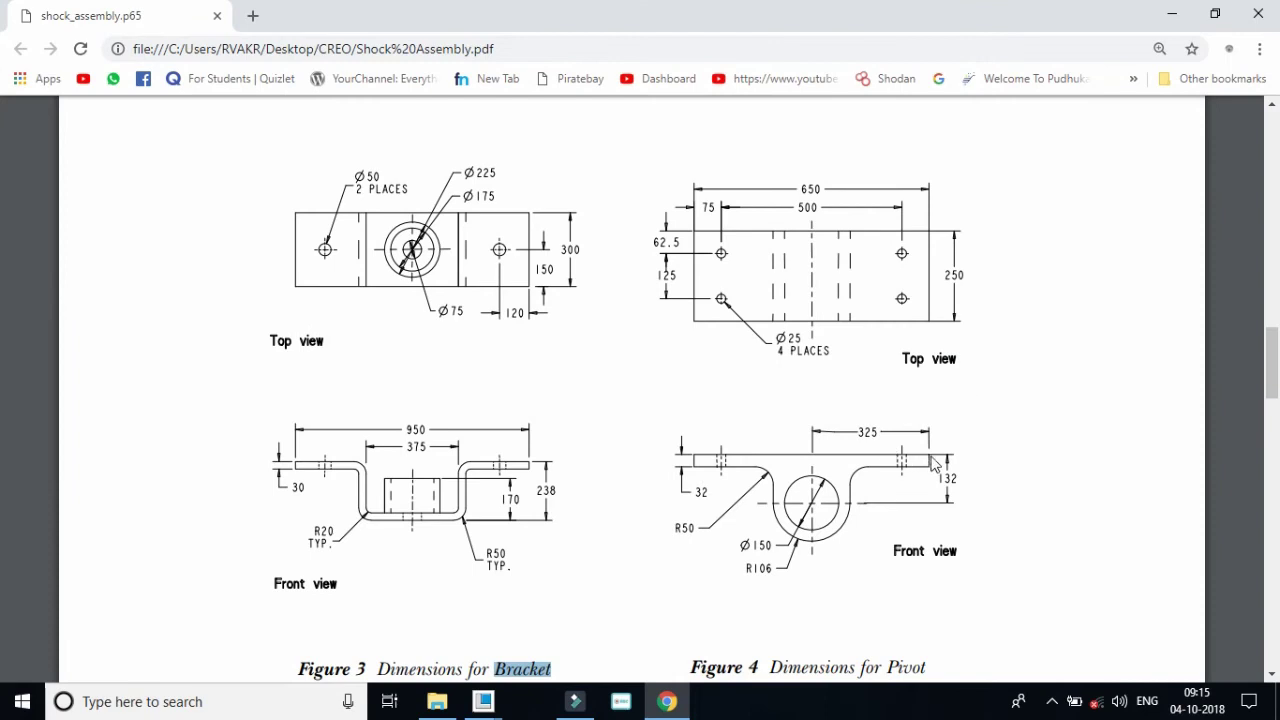
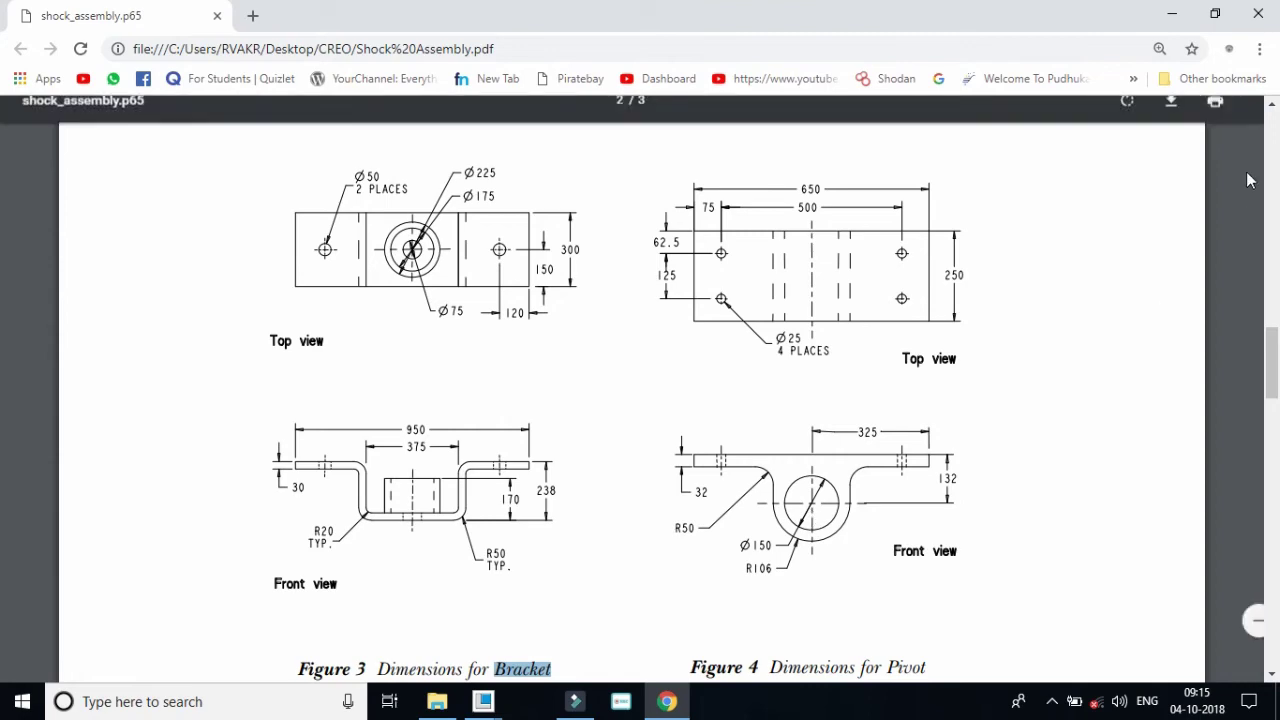
left_click(1172, 14)
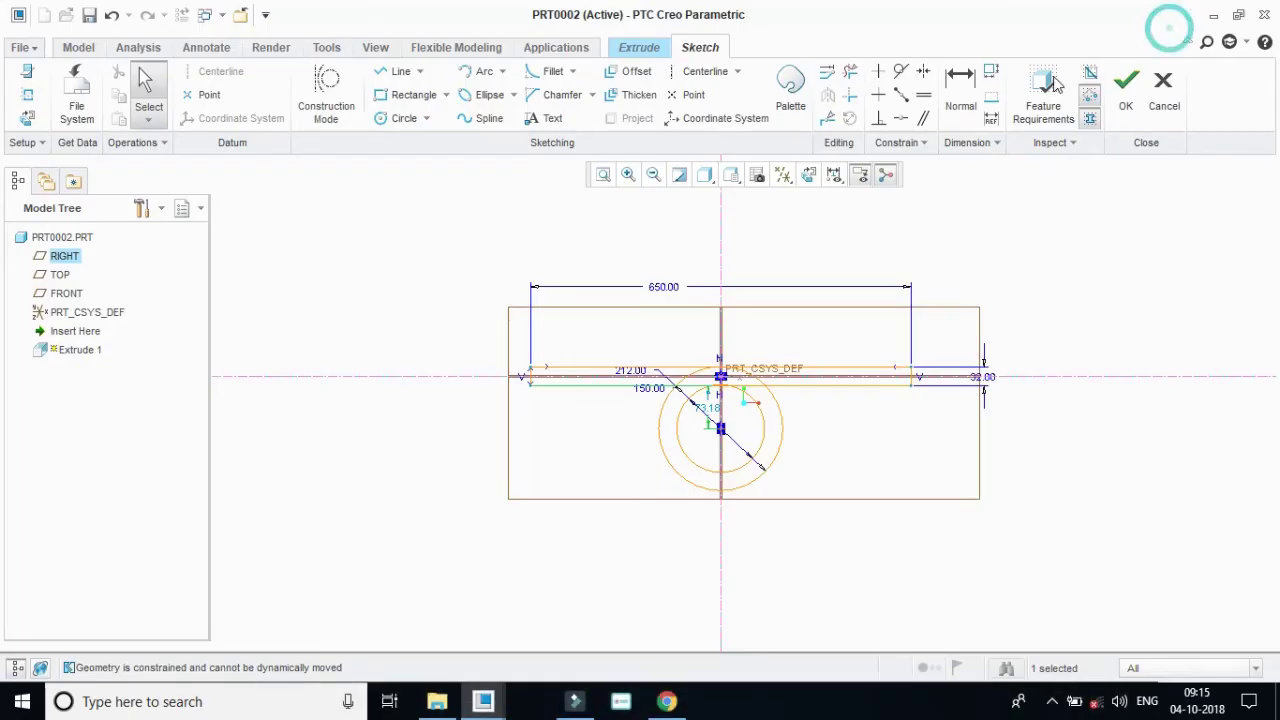
left_click(704, 418)
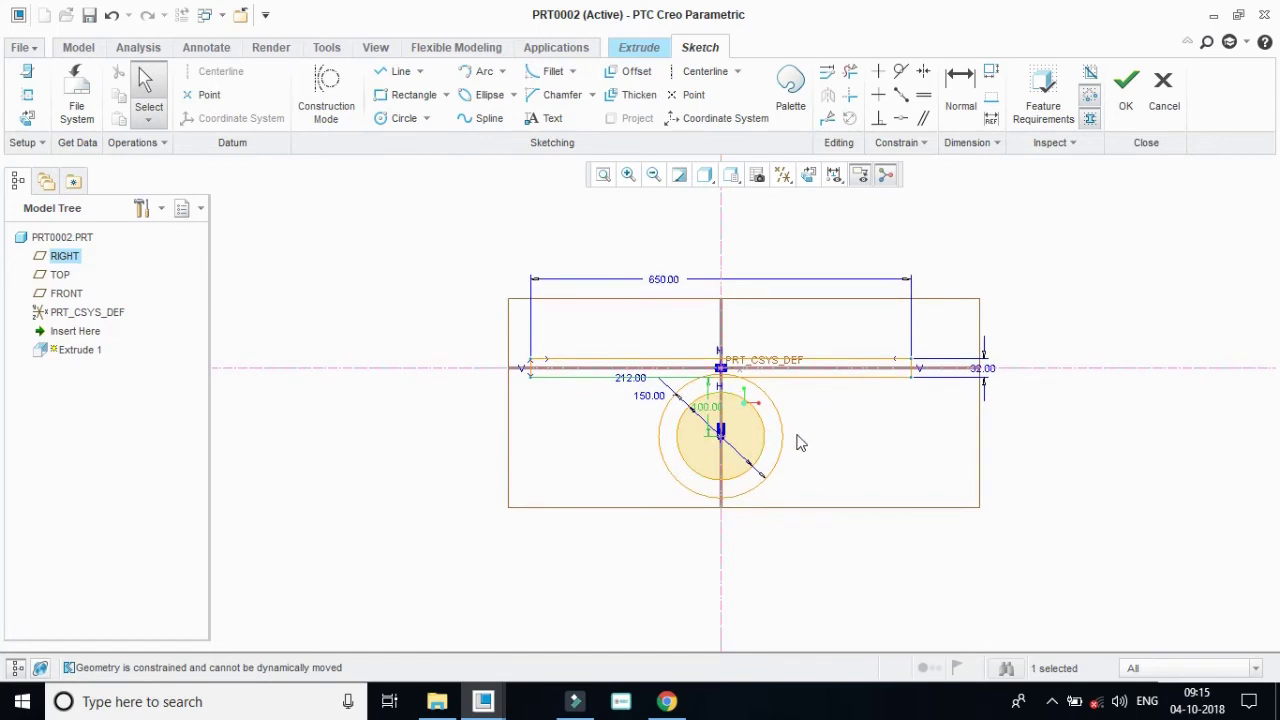
Draw two vertical lines tangent to both sides of the outer circle, running up to the plate's lower edge.
left_click(398, 71)
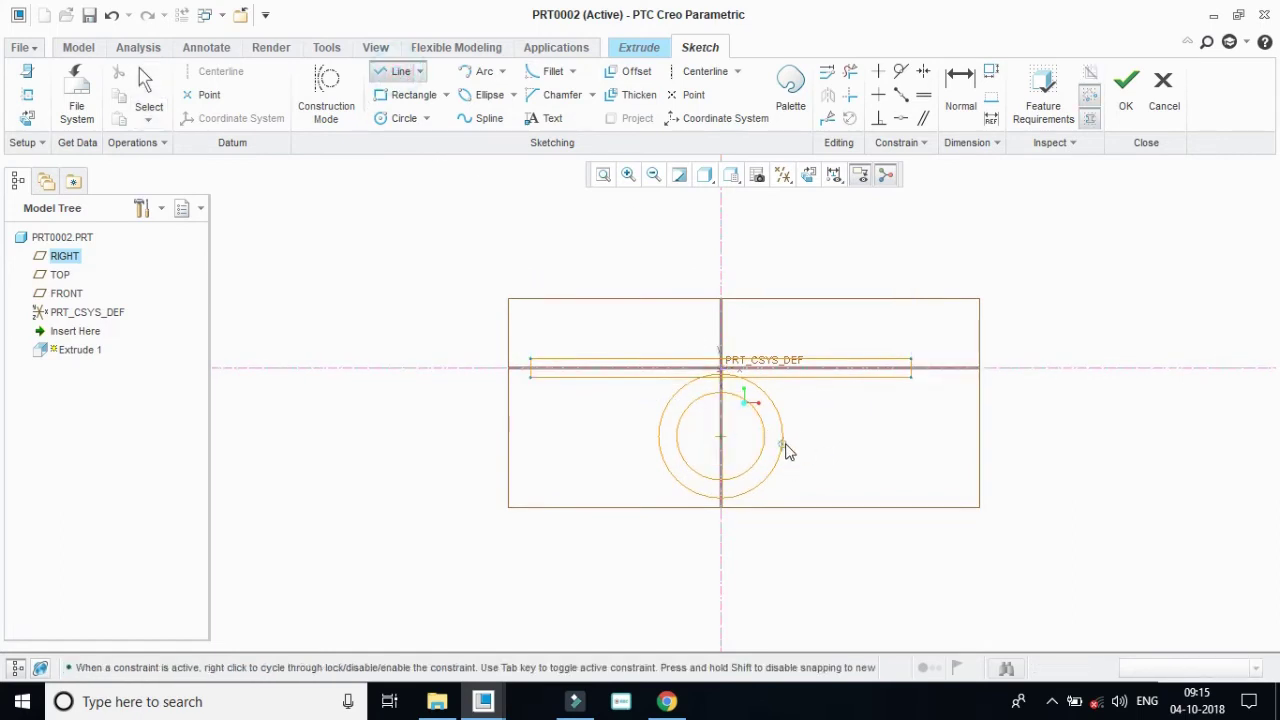
left_click(783, 437)
left_click(784, 380)
left_click(150, 80)
left_click(398, 71)
left_click(658, 436)
left_click(658, 379)
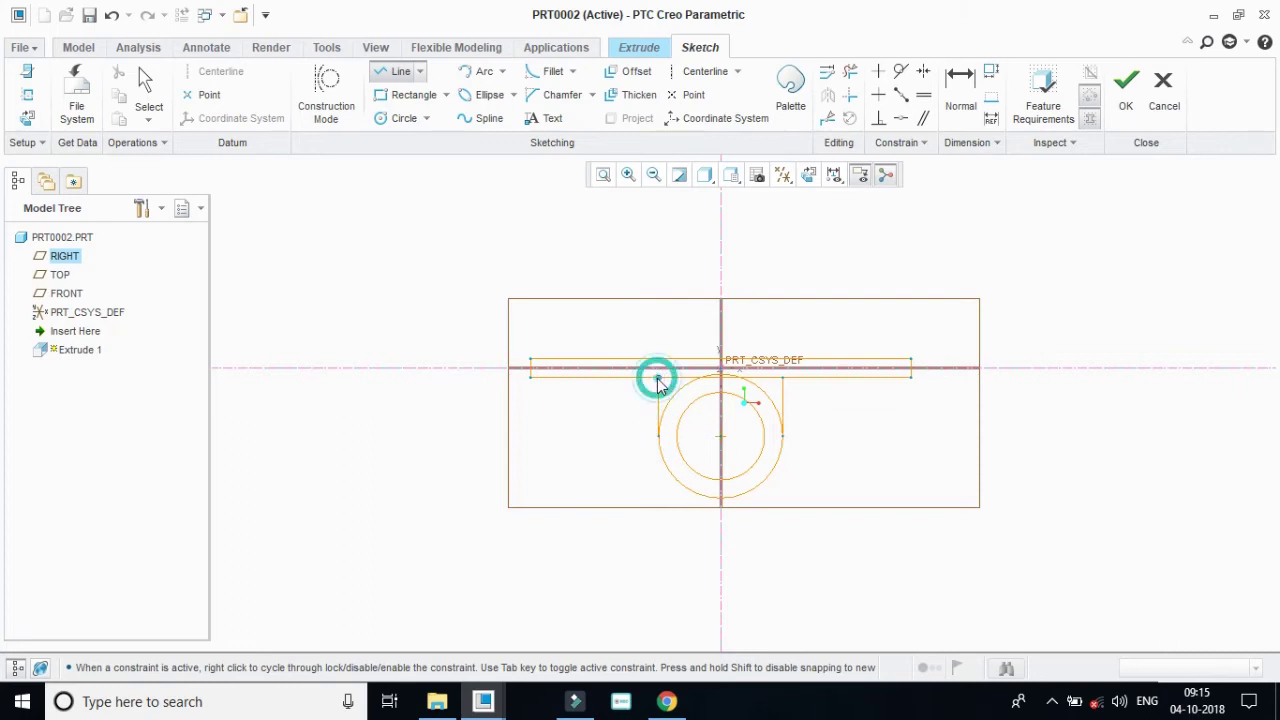
left_click(148, 82)
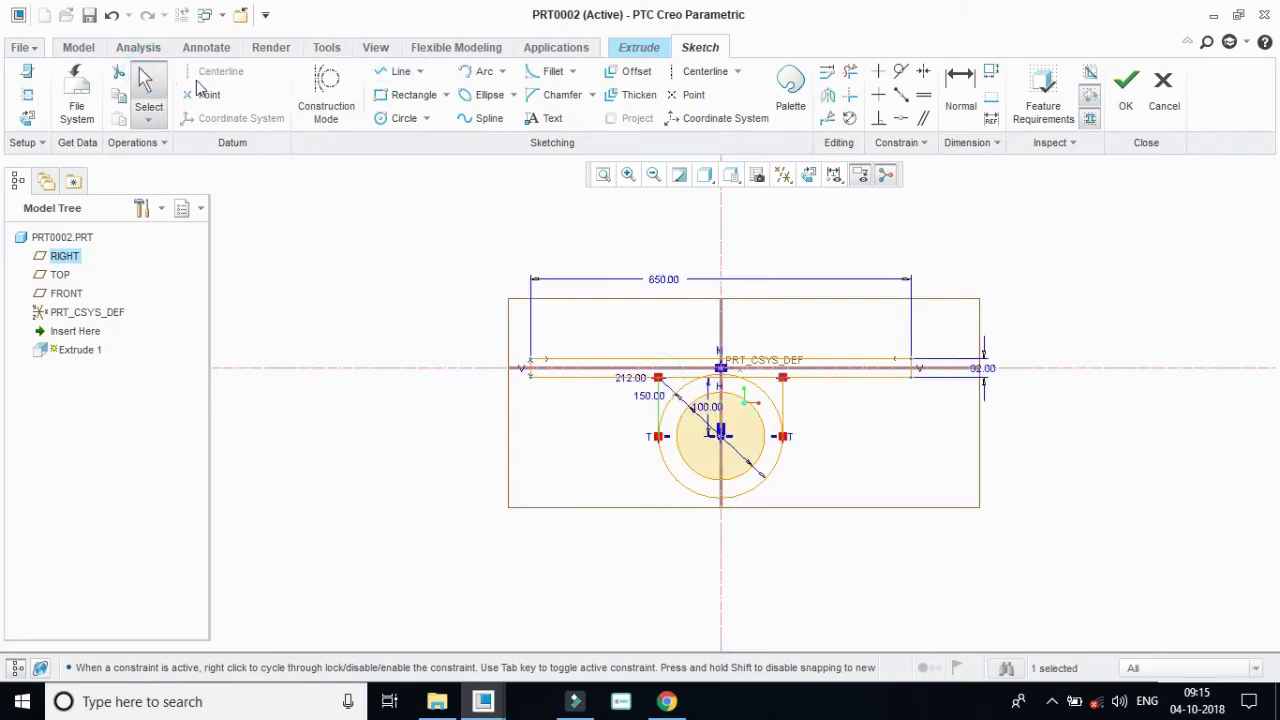
Reposition the 150 and 212 diameter dimensions and the 100 distance dimension clear of the circles.
left_click(550, 72)
middle_click(641, 485)
mouse_move(621, 377)
left_mouse_down()
mouse_move(659, 514)
mouse_move(620, 449)
mouse_move(629, 380)
left_mouse_up()
left_click(629, 380)
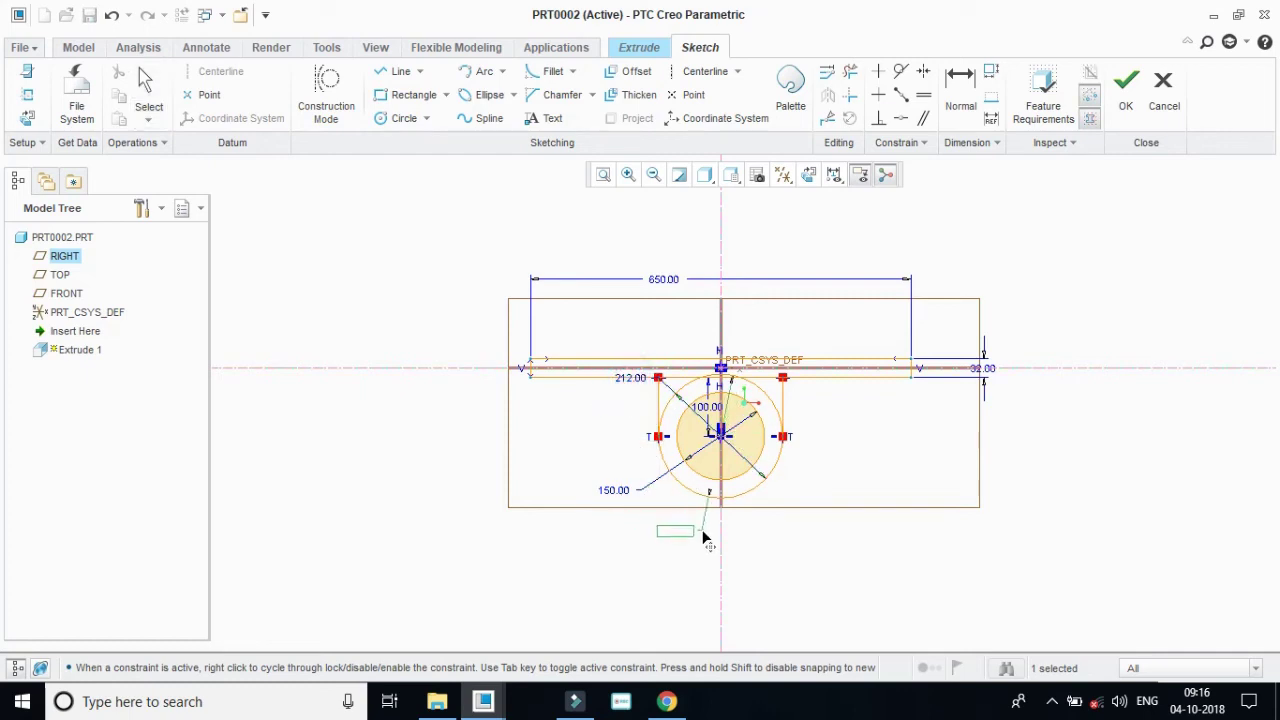
middle_click(703, 540)
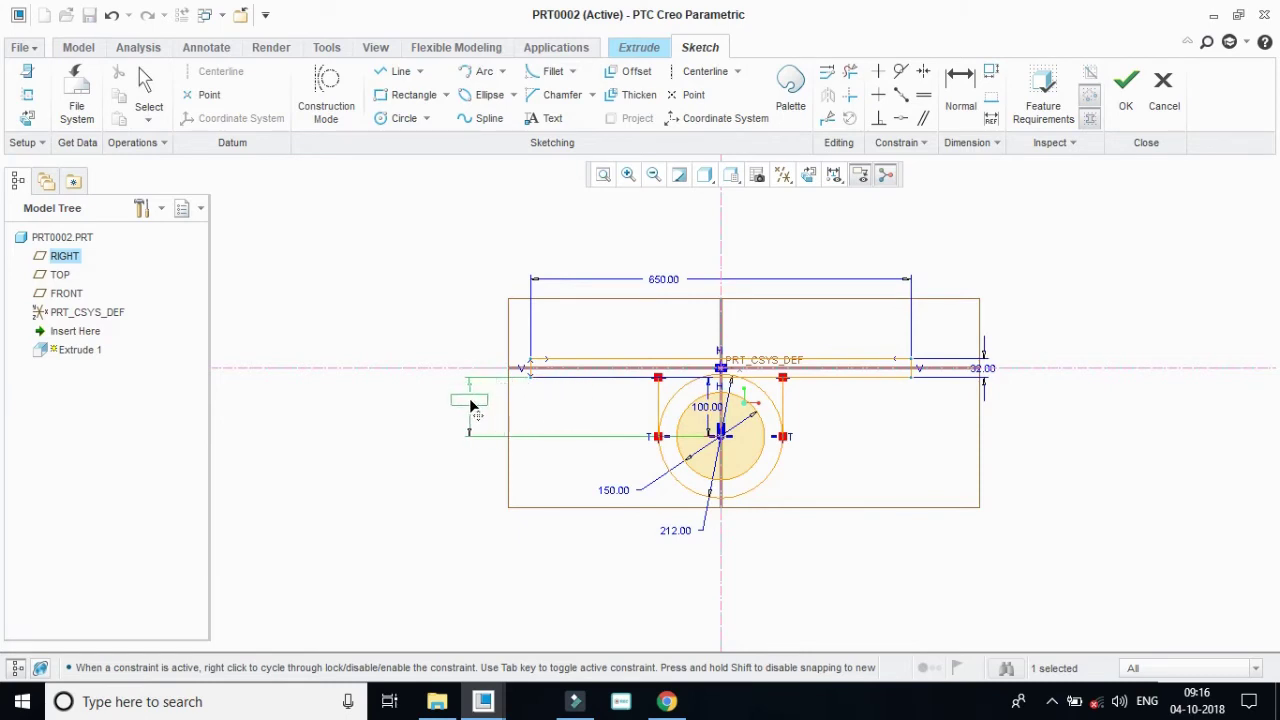
middle_click(472, 405)
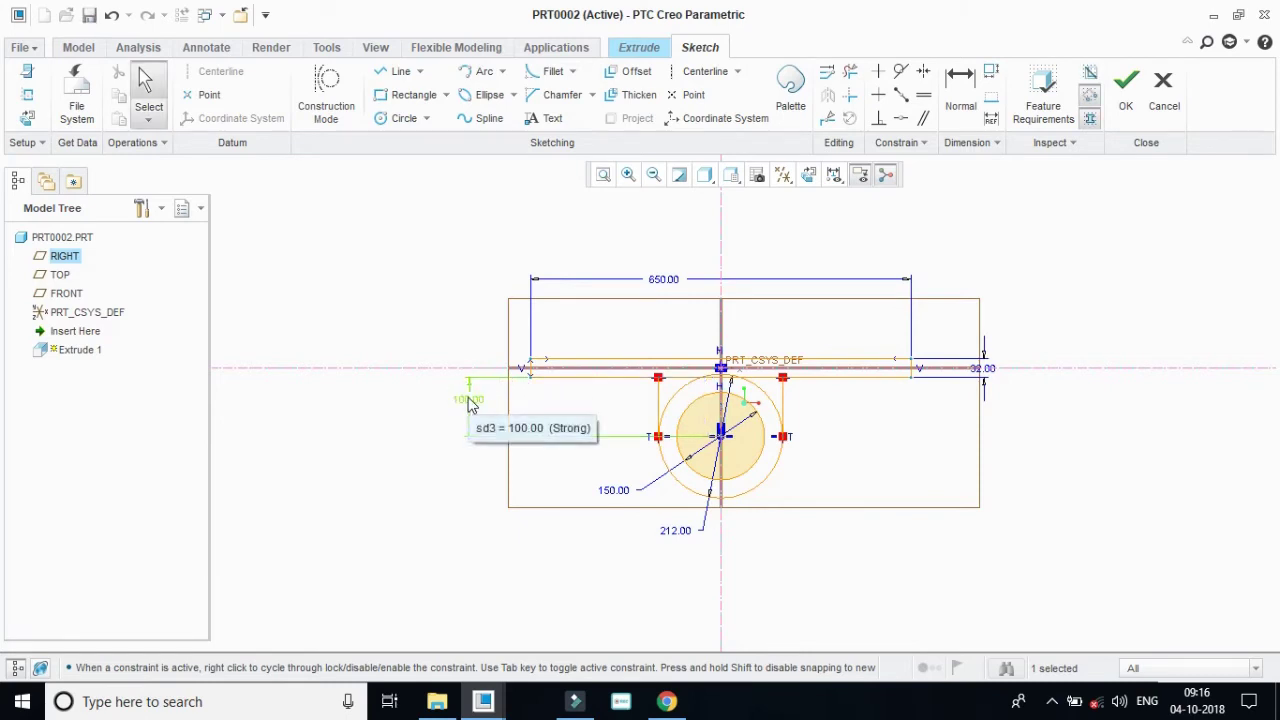
Add a circular trim fillet of radius about 32 between the plate's lower edge and the left vertical line.
left_click(552, 72)
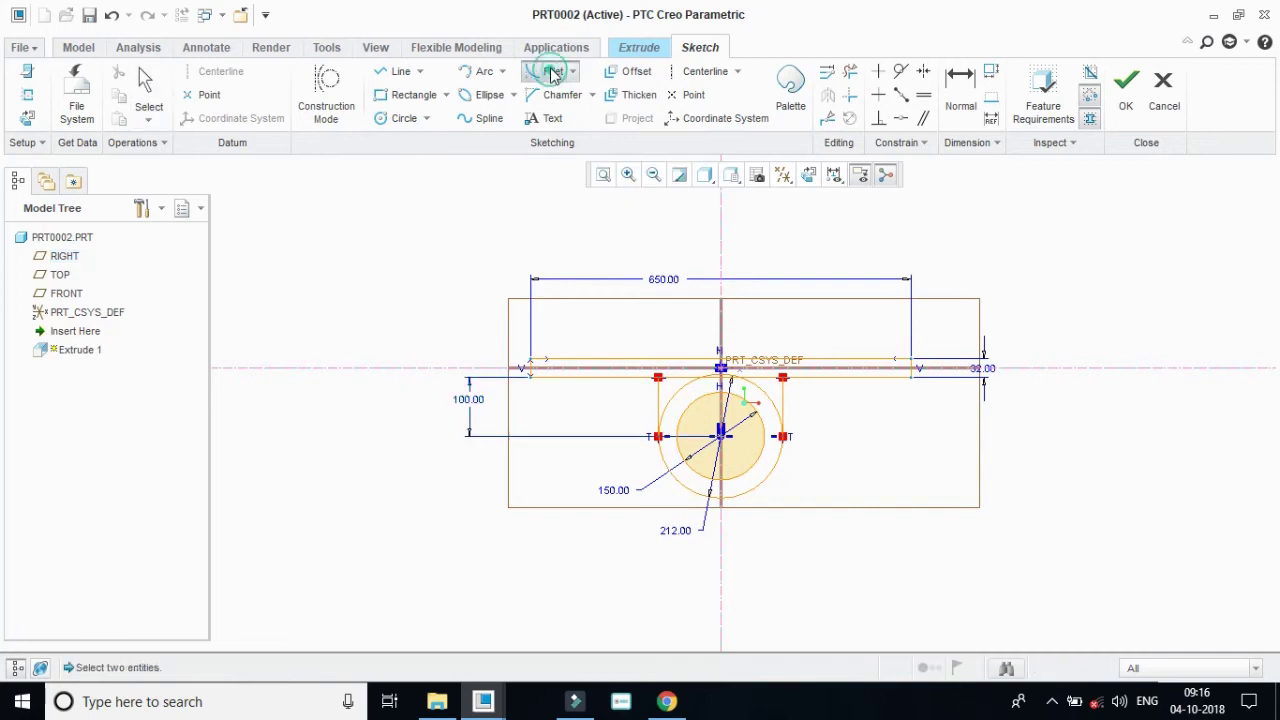
left_click(573, 72)
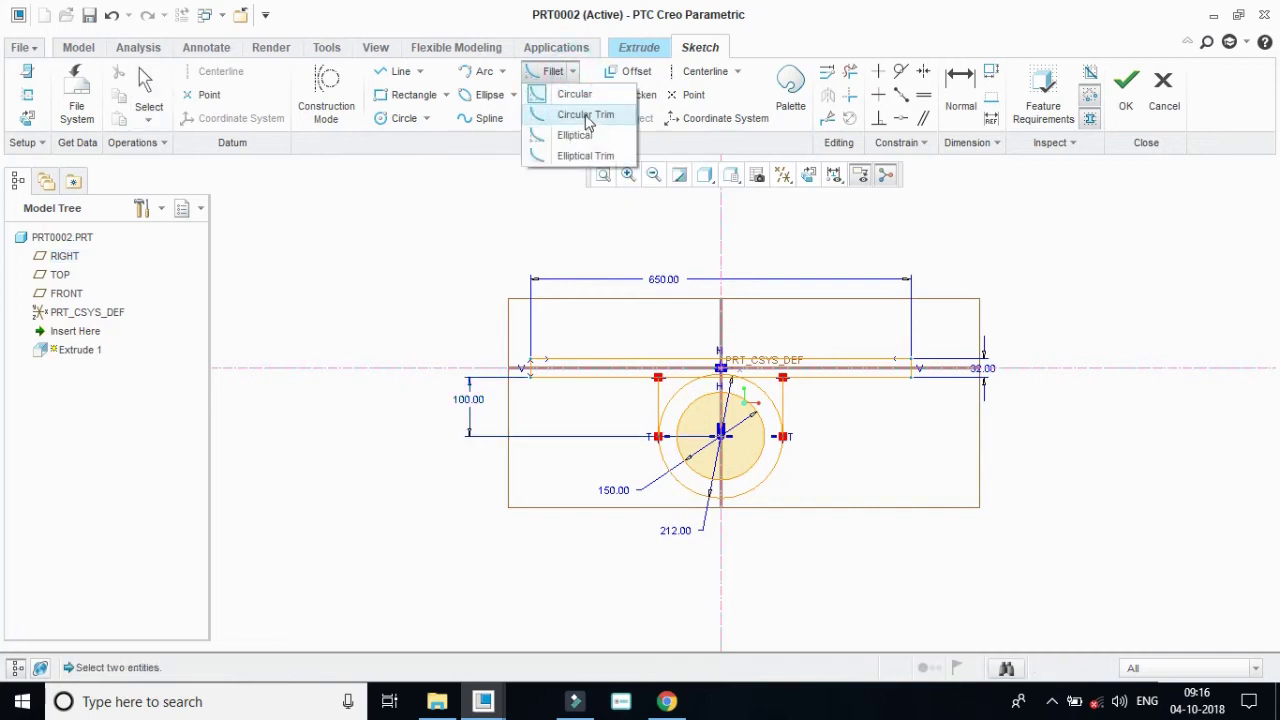
left_click(586, 116)
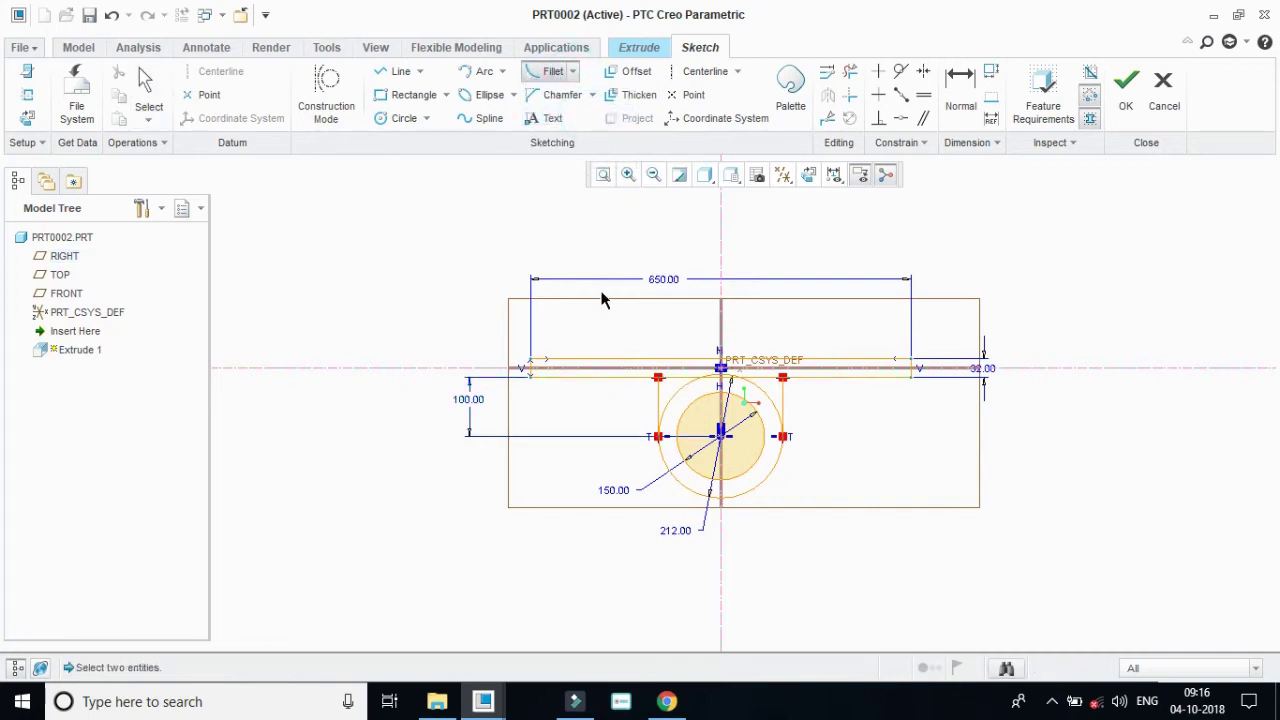
left_click(616, 380)
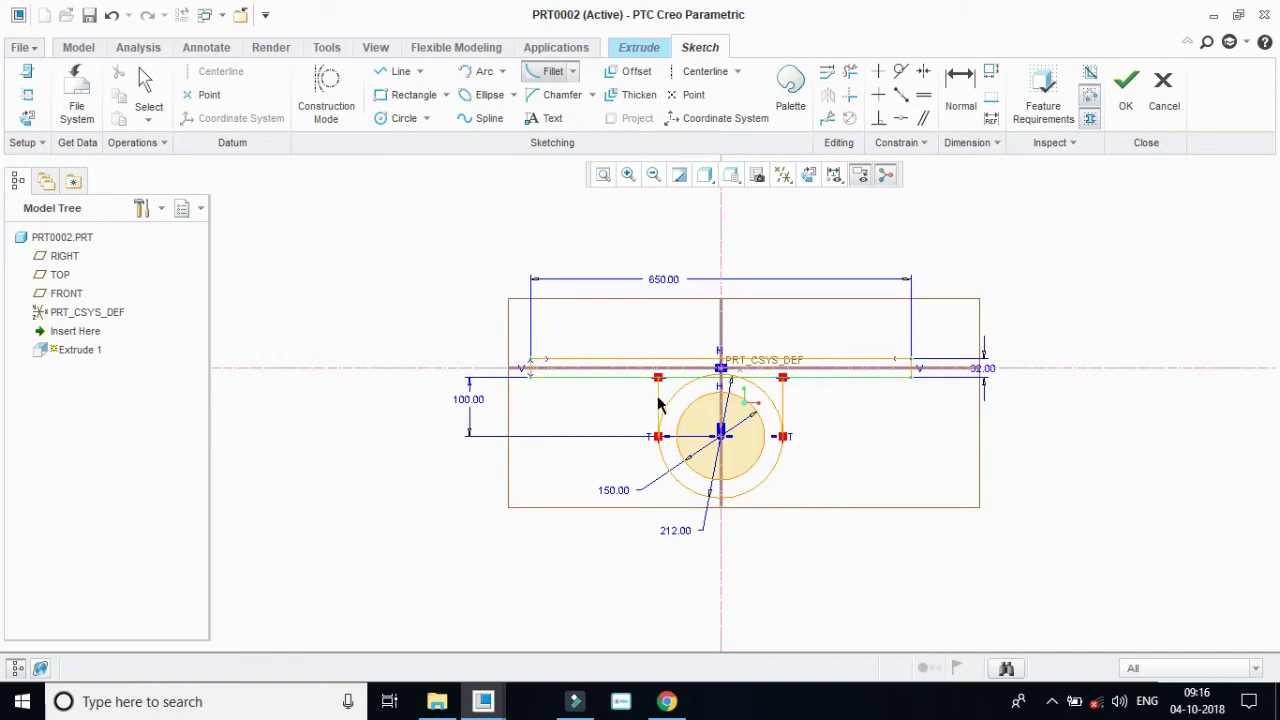
left_click(658, 403)
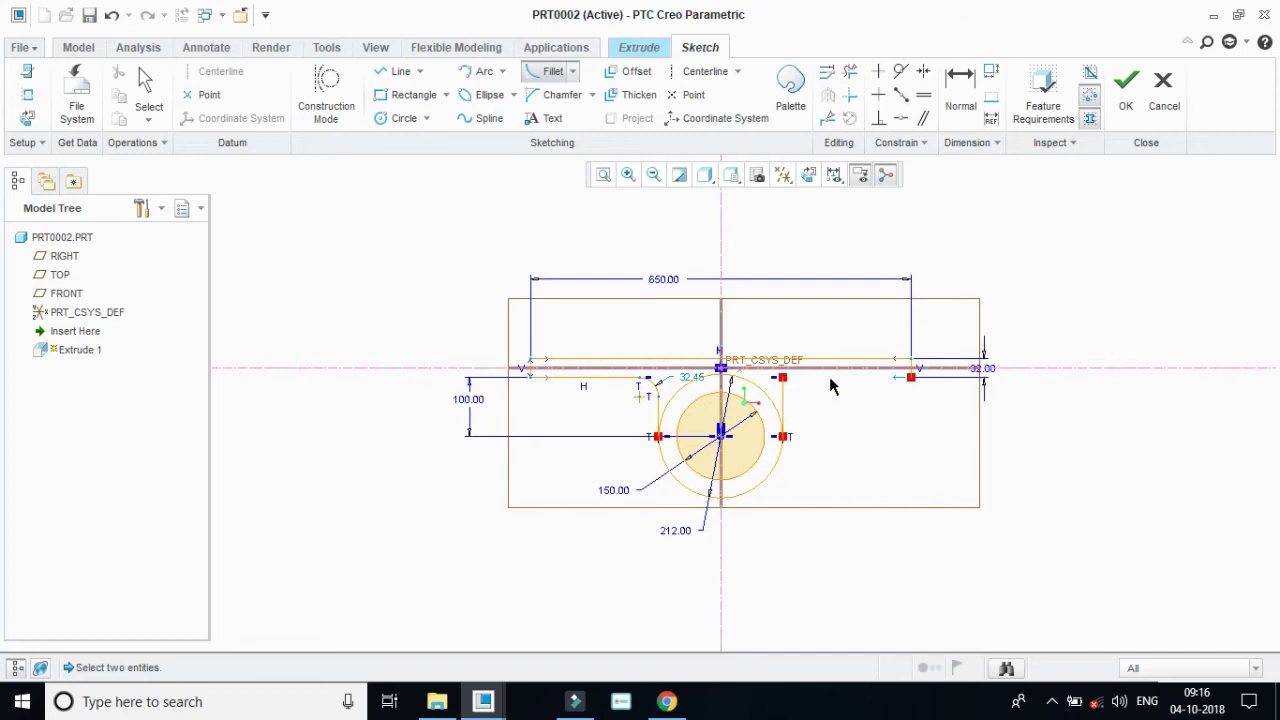
Redraw the plate's lower edge from its right end to the right vertical line and fillet that corner.
left_click(397, 71)
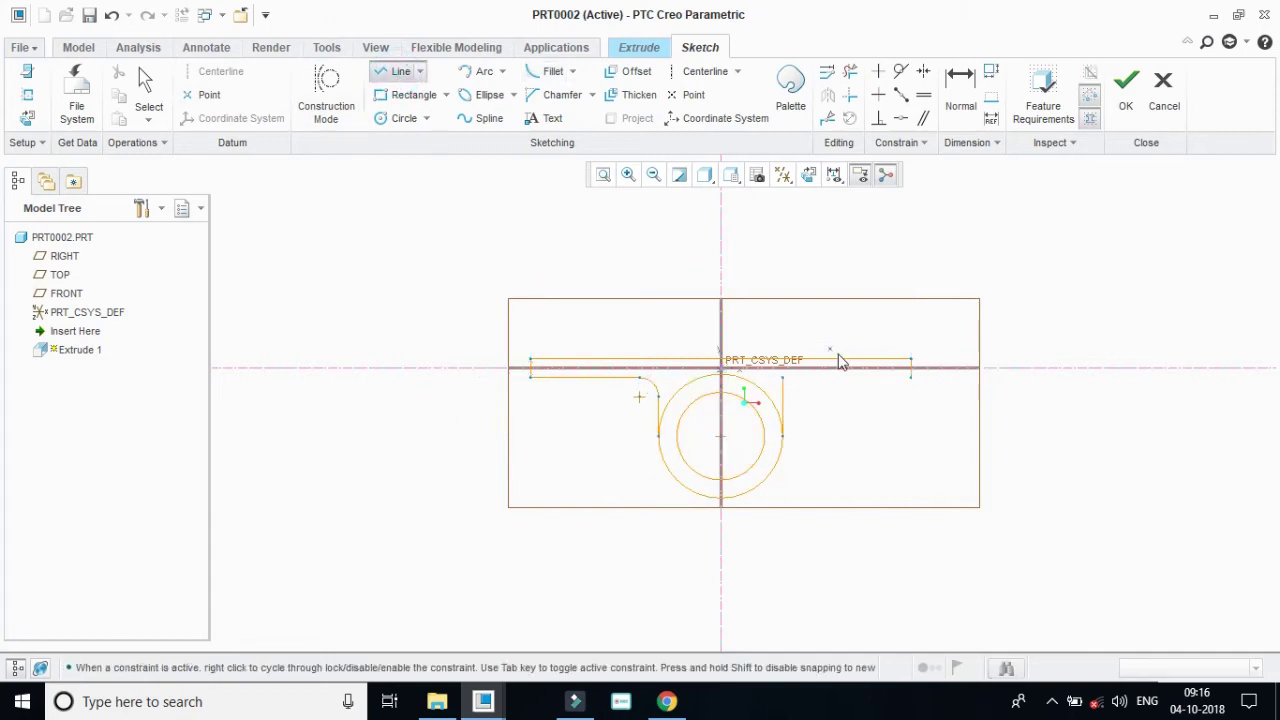
left_click(911, 377)
left_click(783, 377)
left_click(143, 82)
left_click(548, 72)
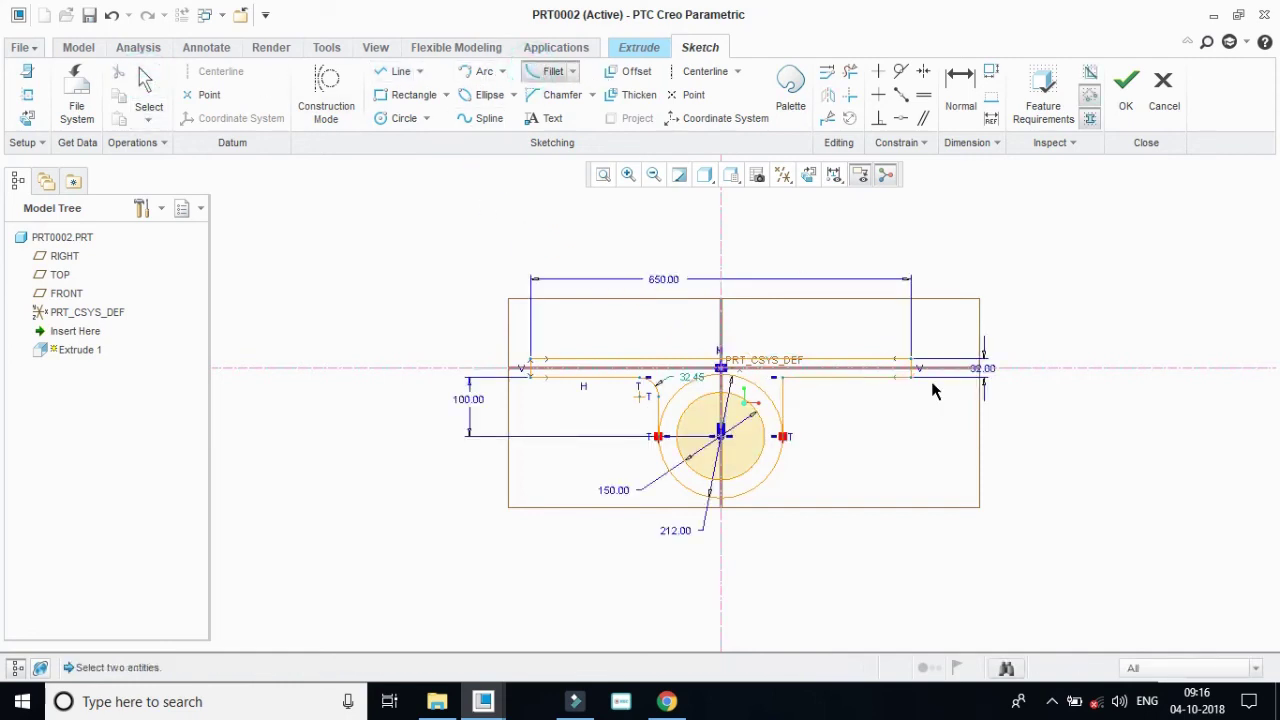
left_click(783, 402)
left_click(771, 403)
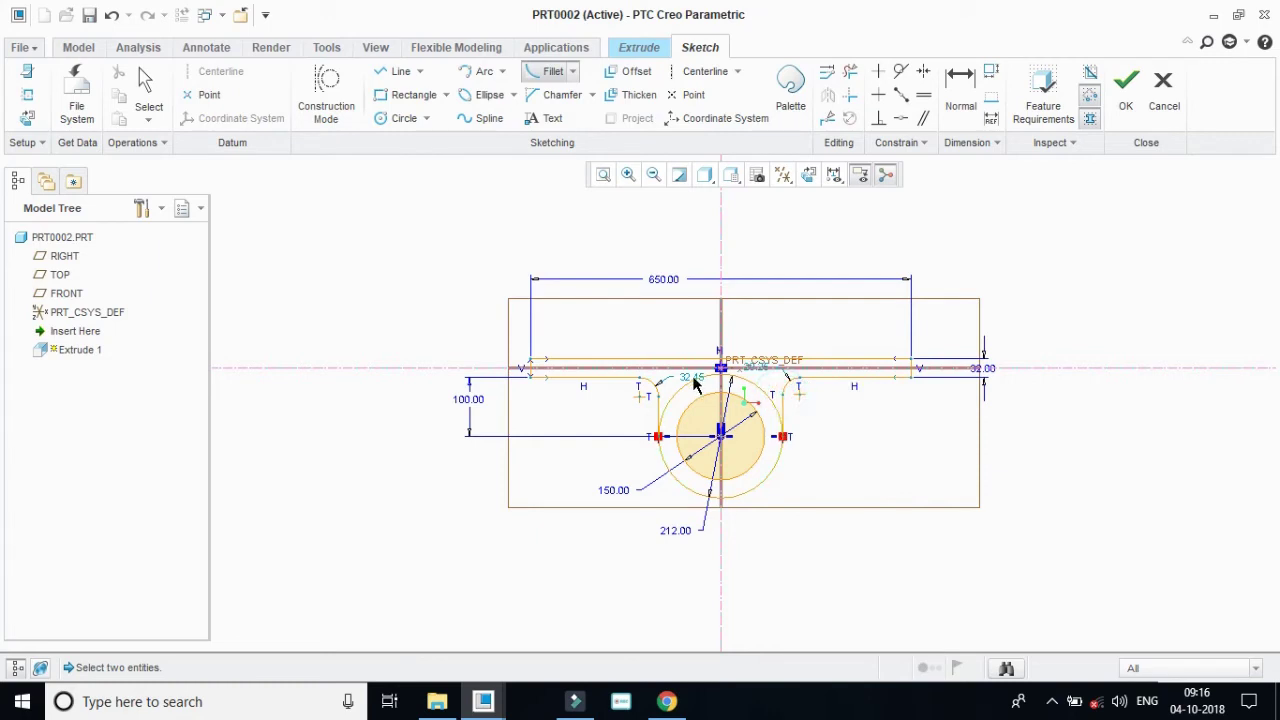
Apply an Equal constraint to the two corner fillets so they share one radius.
left_click(923, 95)
left_click(787, 383)
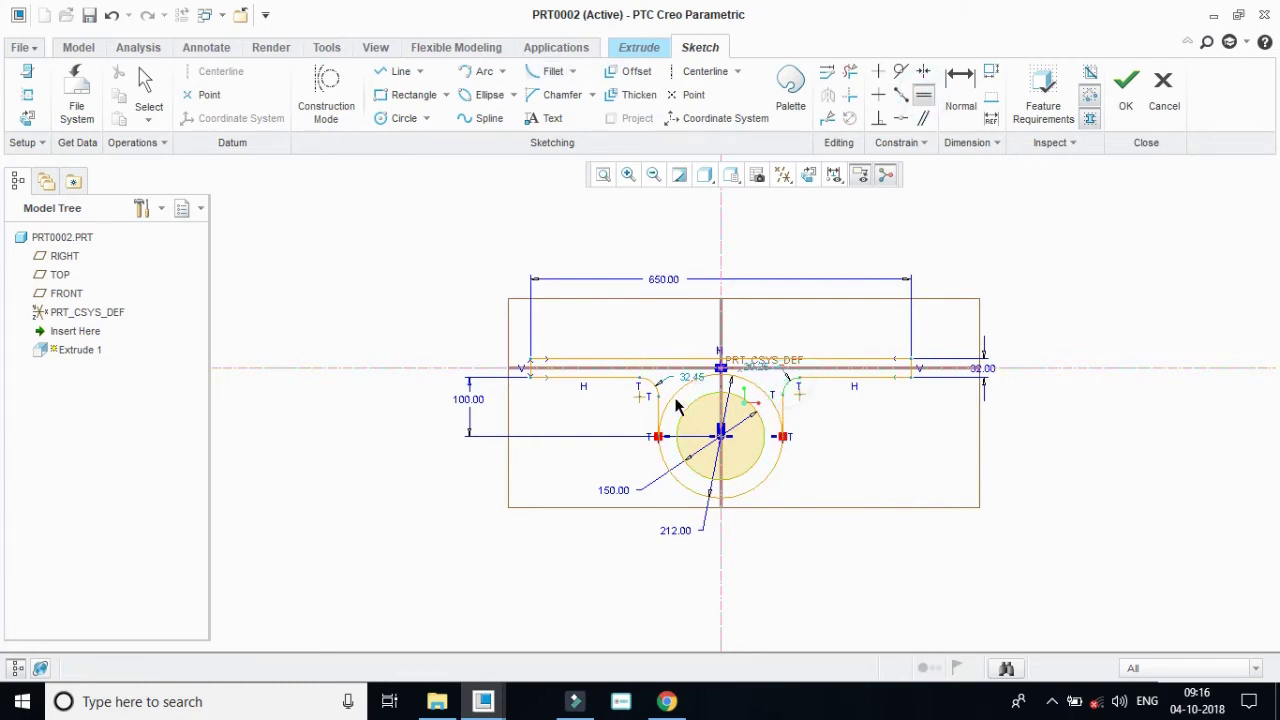
left_click(657, 396)
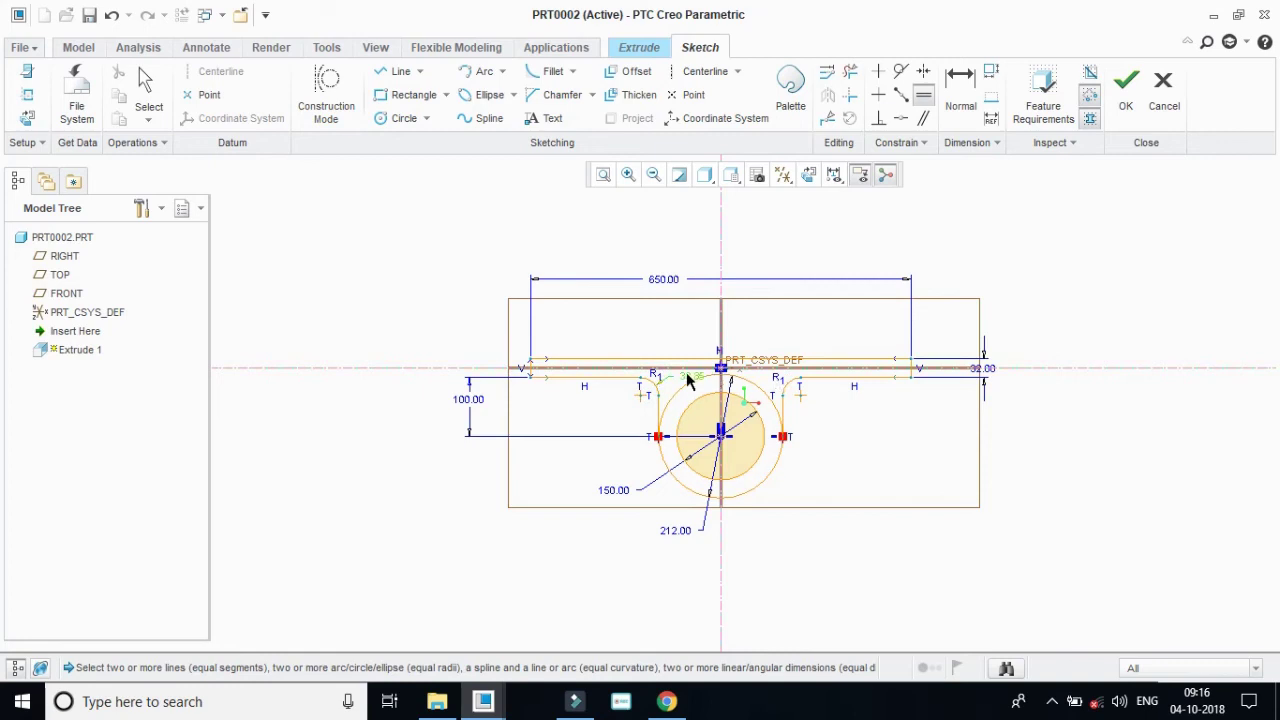
Check the fillet size in the PDF drawing and set the fillets' radius to 50.
left_click(666, 701)
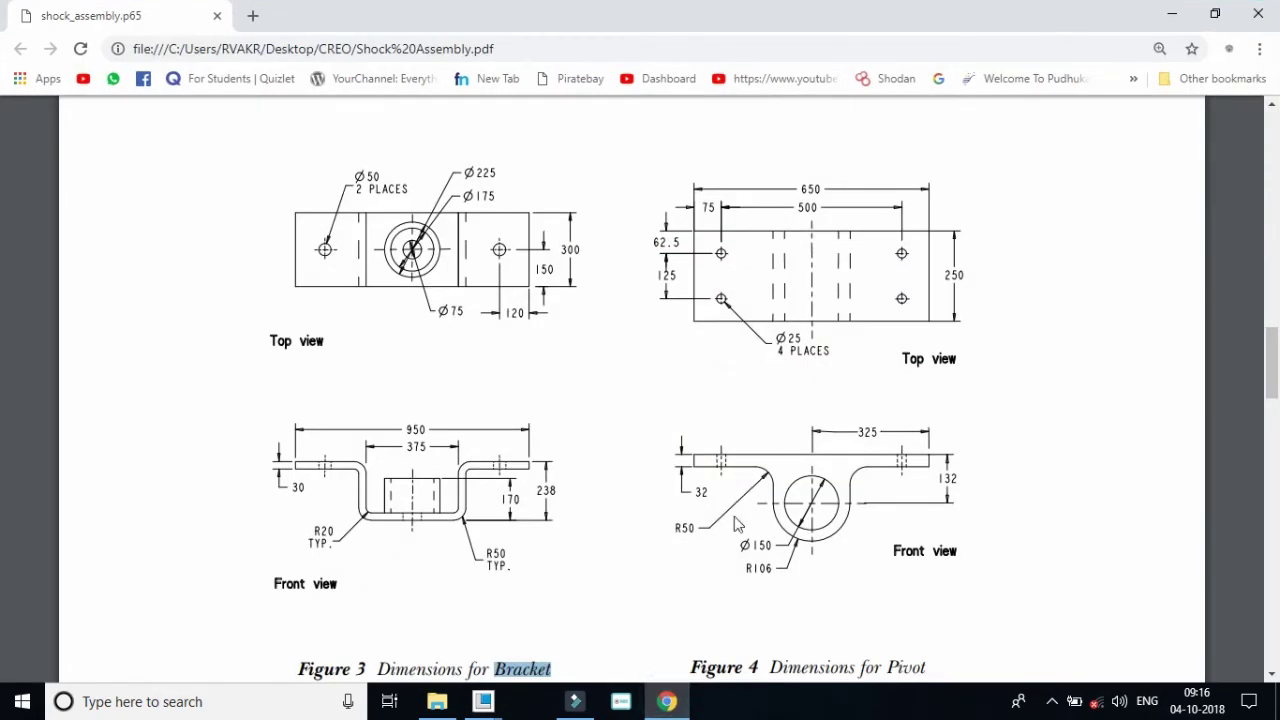
left_click(1165, 16)
left_click(682, 374)
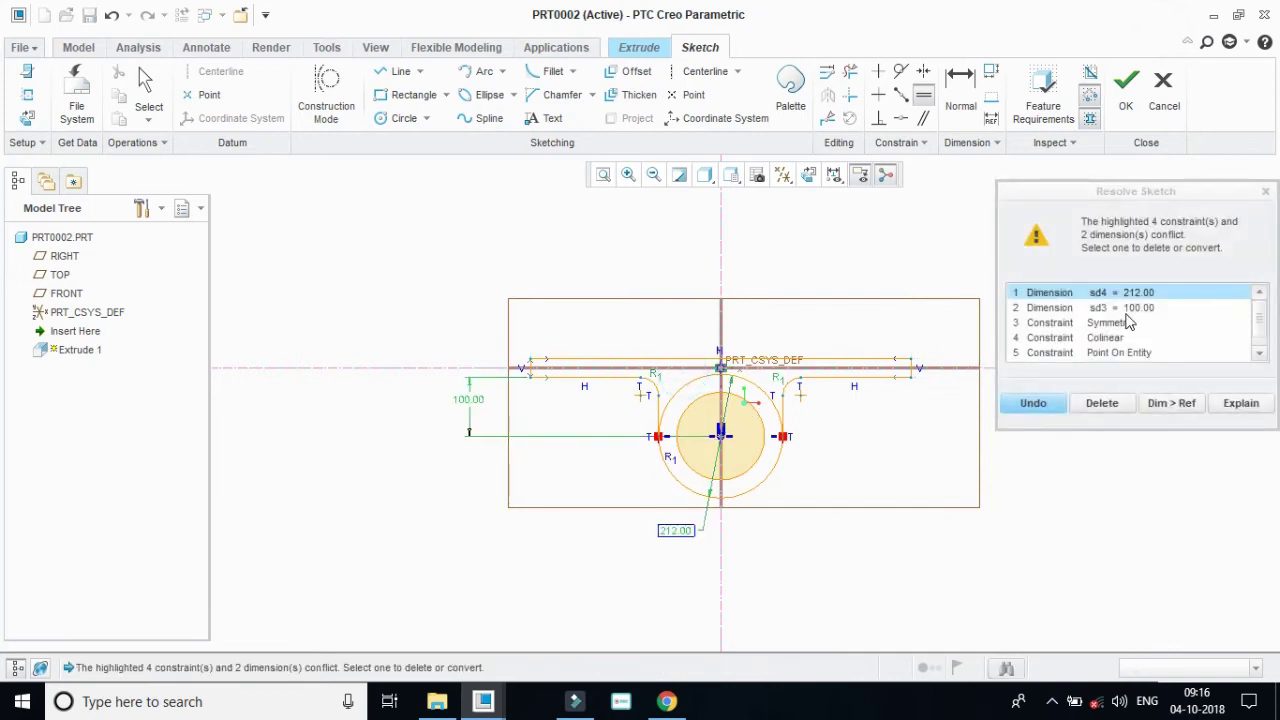
left_click(1265, 191)
double_click(692, 377)
type("30.847309122504")
key("Return")
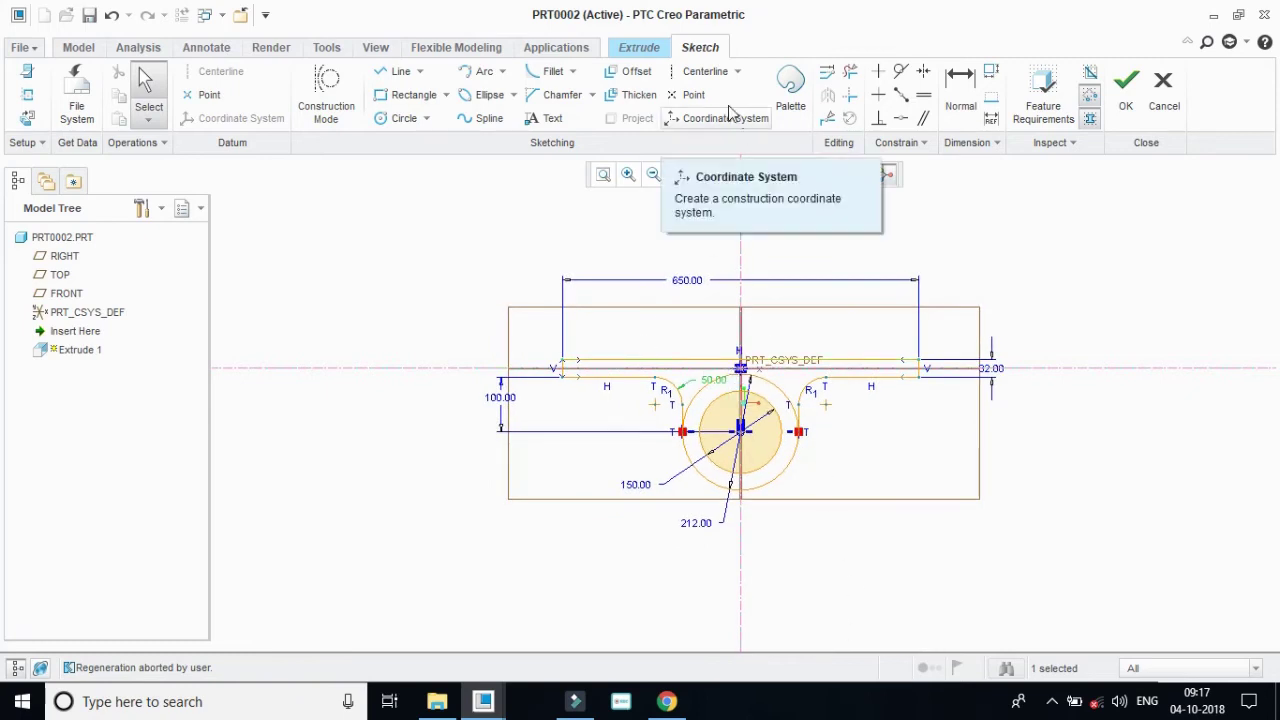
Trim away the upper part of the outer circle between the two vertical lines to leave one closed pivot profile.
left_click(852, 74)
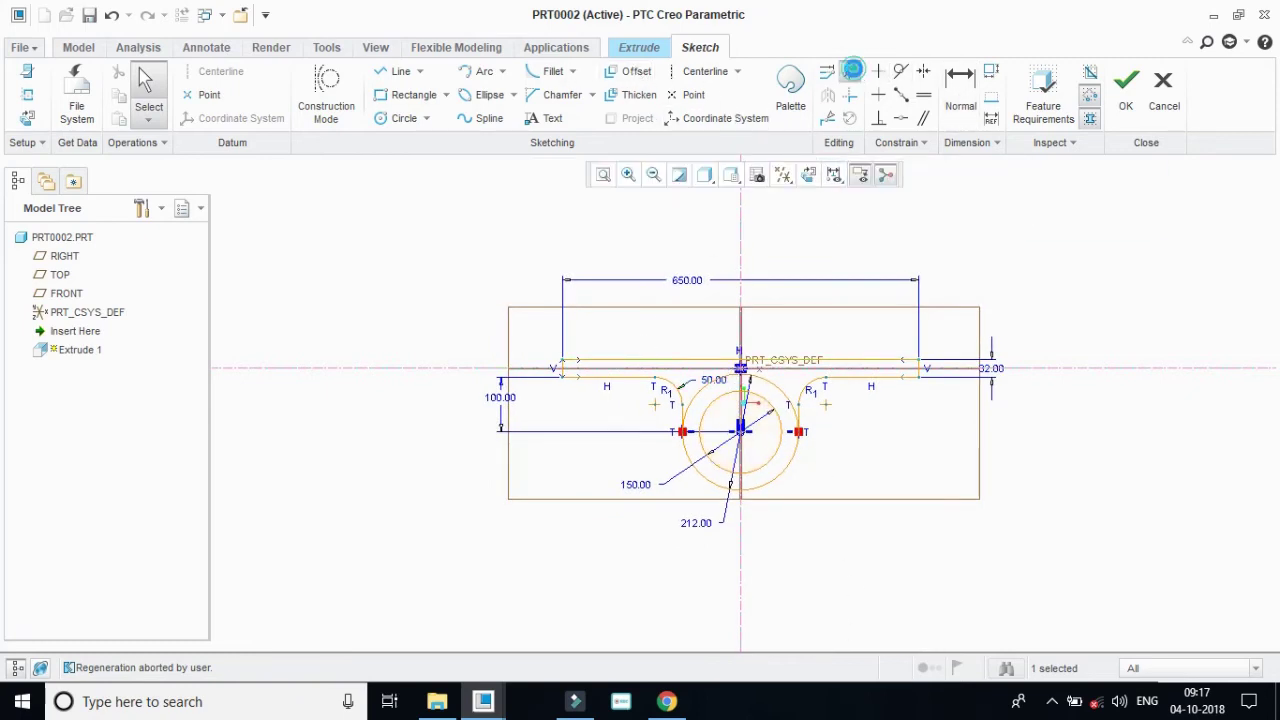
left_click(785, 397)
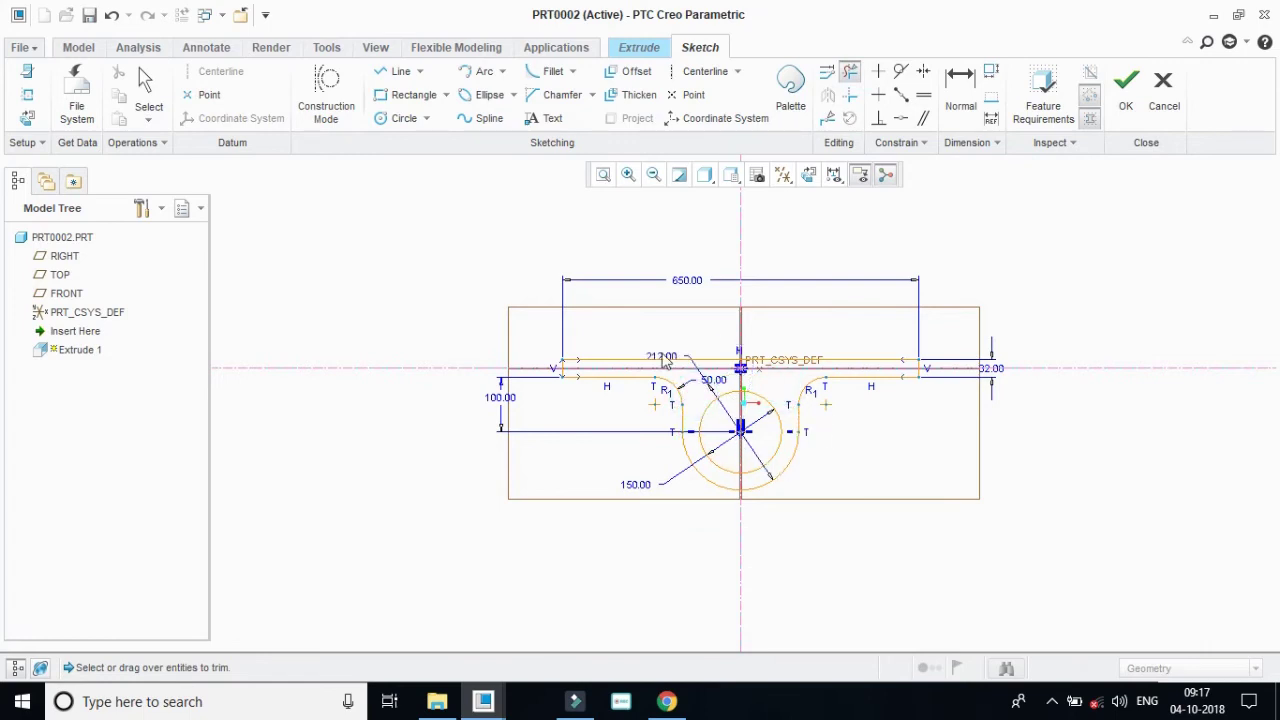
left_click(150, 82)
Rearrange the 212, 150 and 650 dimensions around the finished profile so they are easy to read.
left_click(660, 357)
left_click_drag(665, 362, 825, 490)
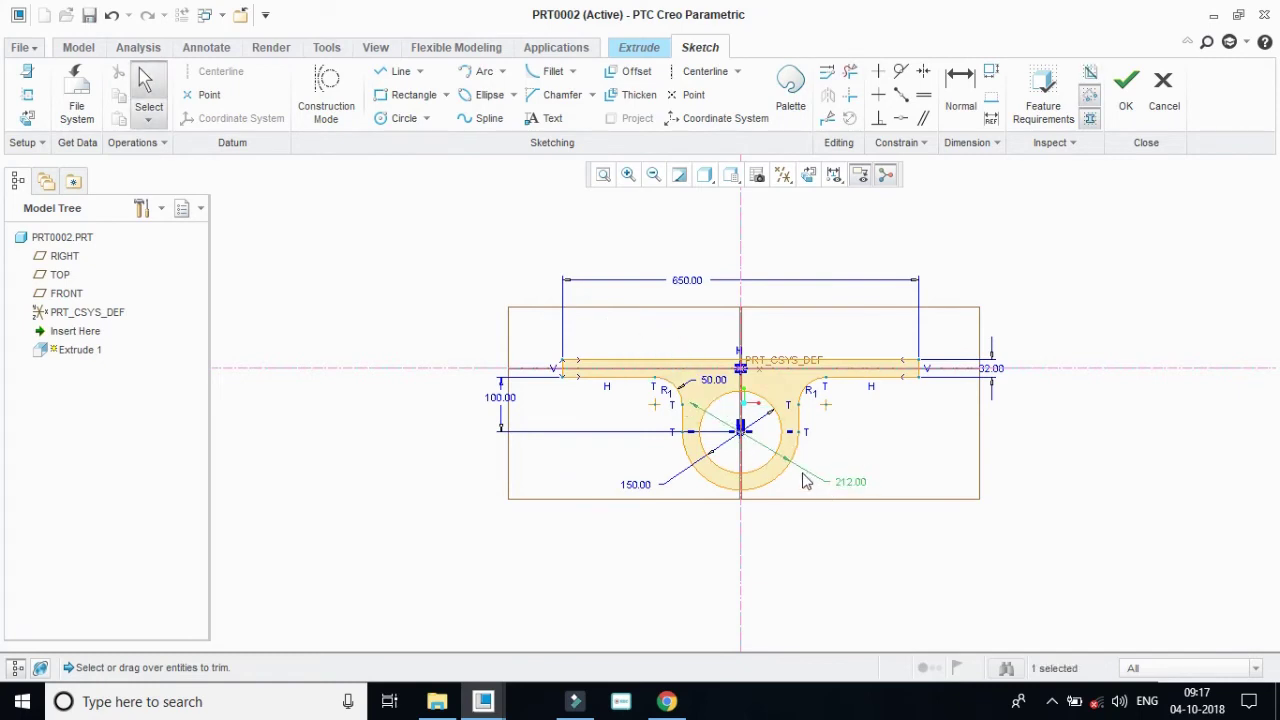
left_click_drag(847, 497, 820, 466)
left_click_drag(638, 497, 617, 473)
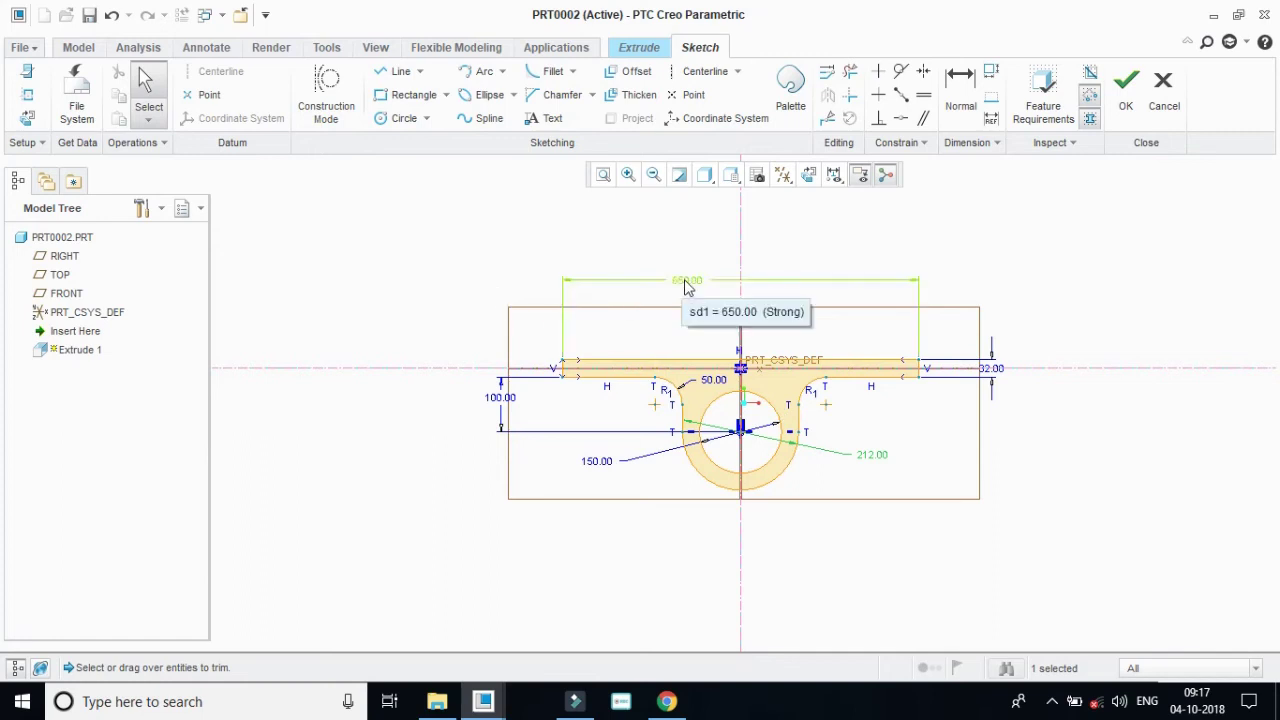
mouse_move(684, 284)
left_mouse_down()
mouse_move(686, 323)
mouse_move(740, 325)
left_mouse_up()
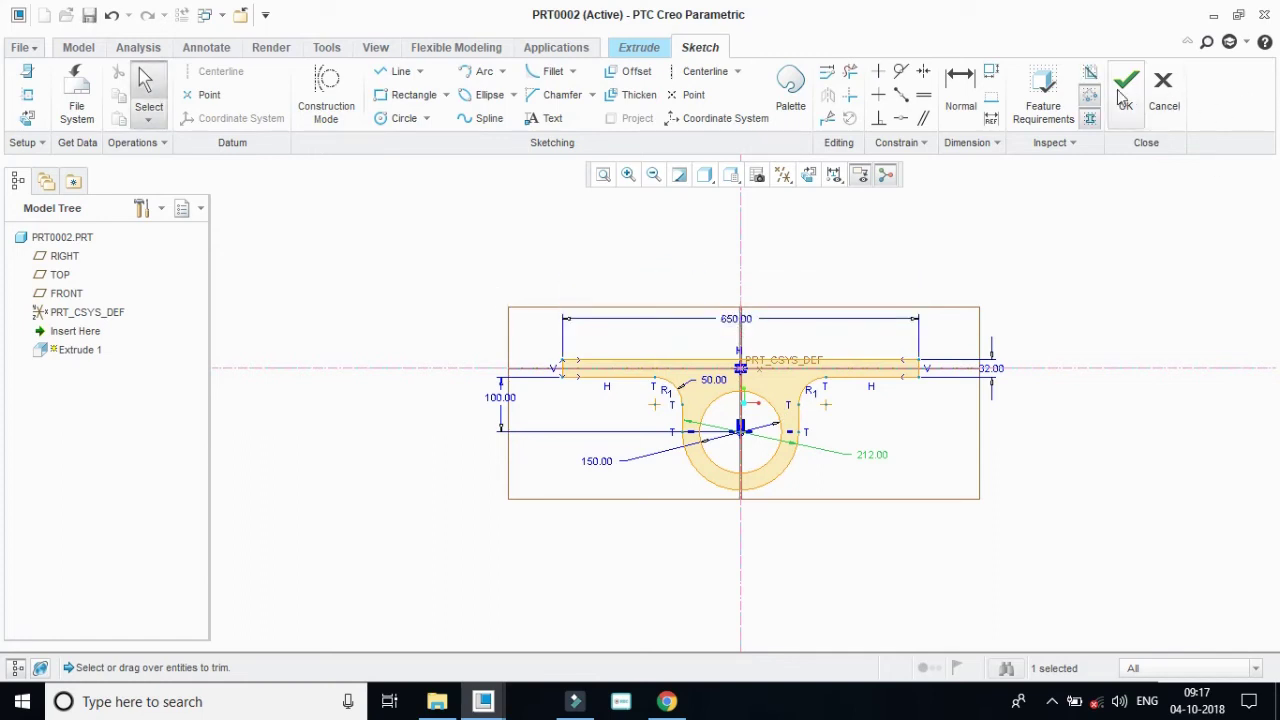
Check the pivot's dimensions in the PDF drawing in the browser and return to the Creo sketch.
left_click(666, 701)
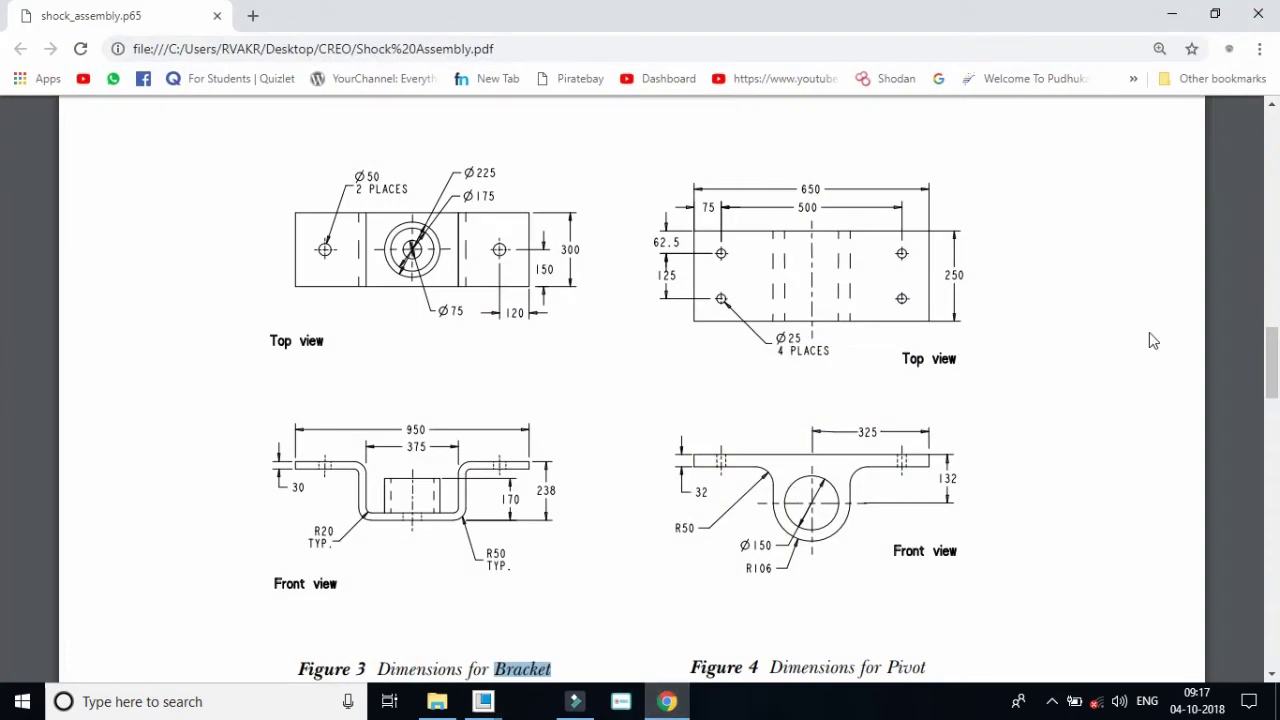
left_click(1172, 14)
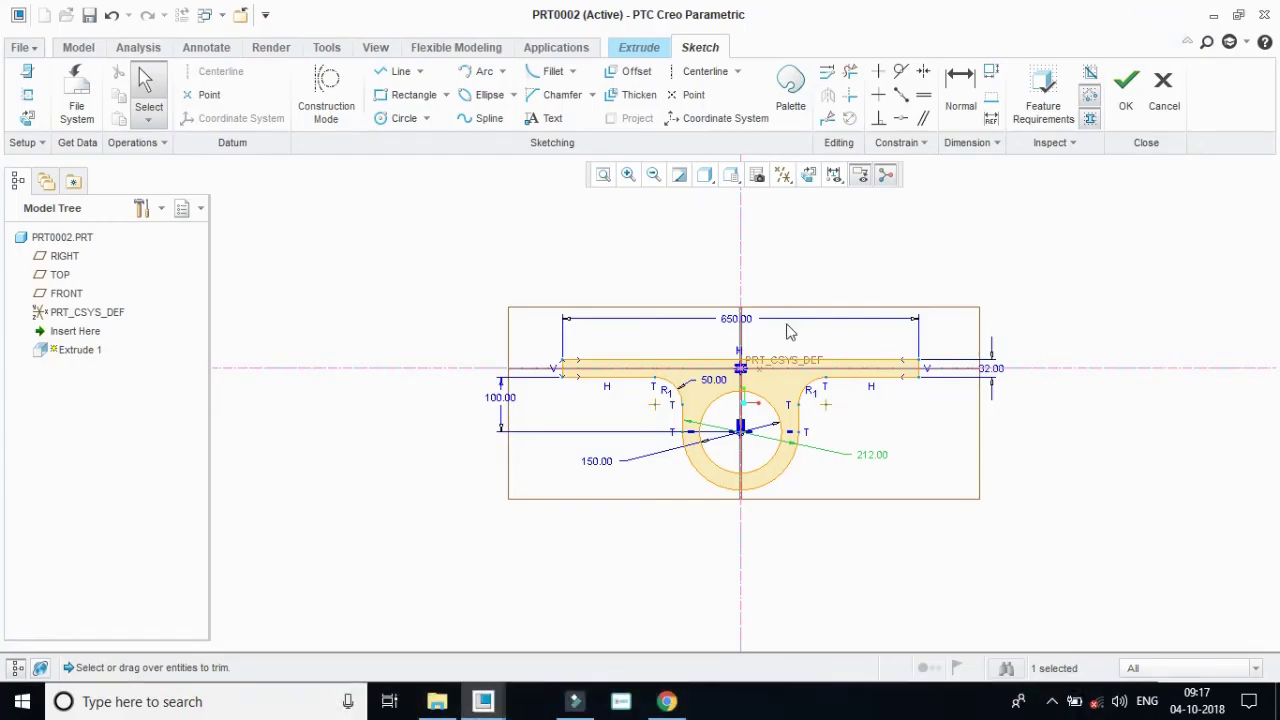
Finish the sketch and extrude it as a solid 250 deep, symmetric about the sketch plane, taking the depth from the PDF's top view.
left_click(1133, 88)
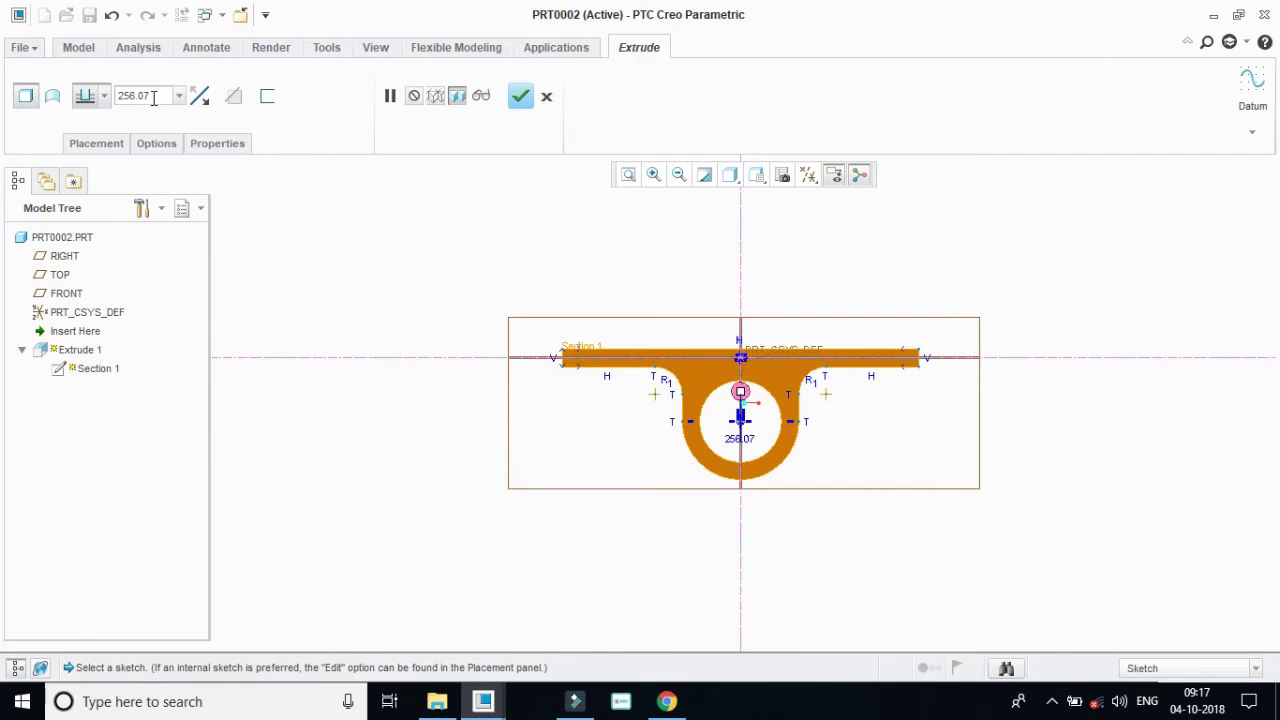
left_click(104, 96)
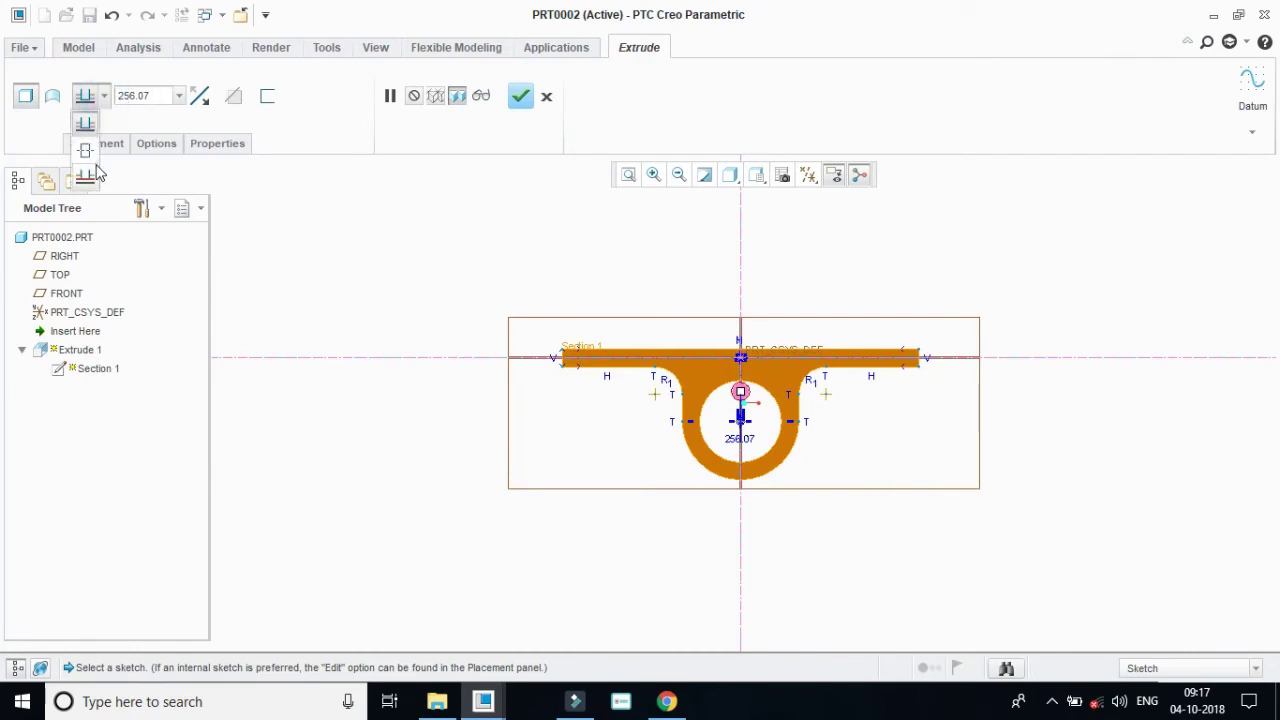
left_click(86, 150)
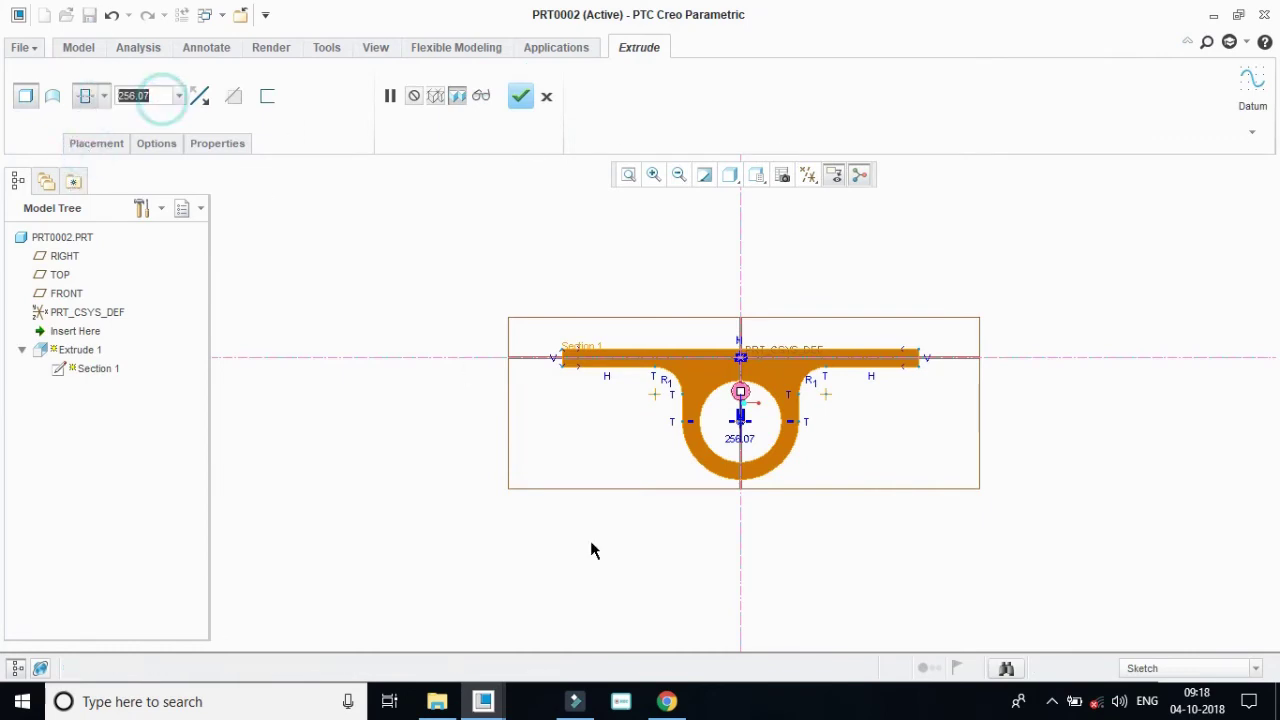
left_click(666, 701)
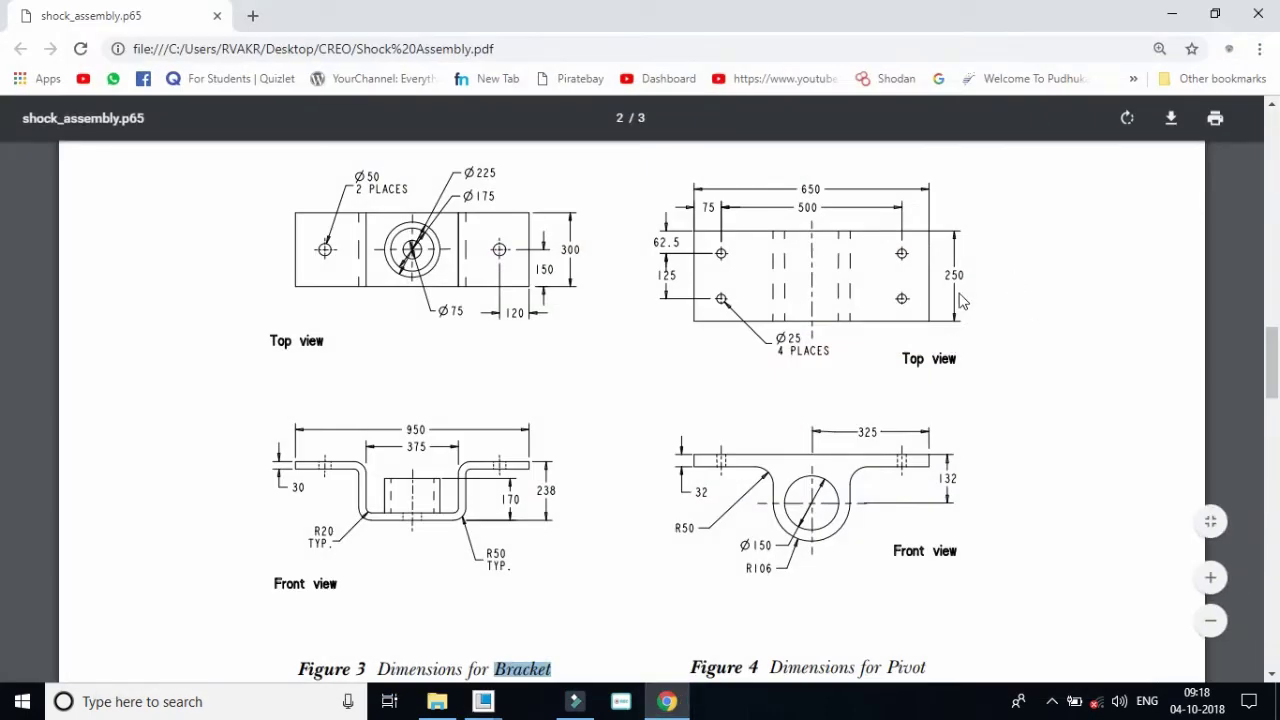
left_click(1172, 14)
type("250")
key("Return")
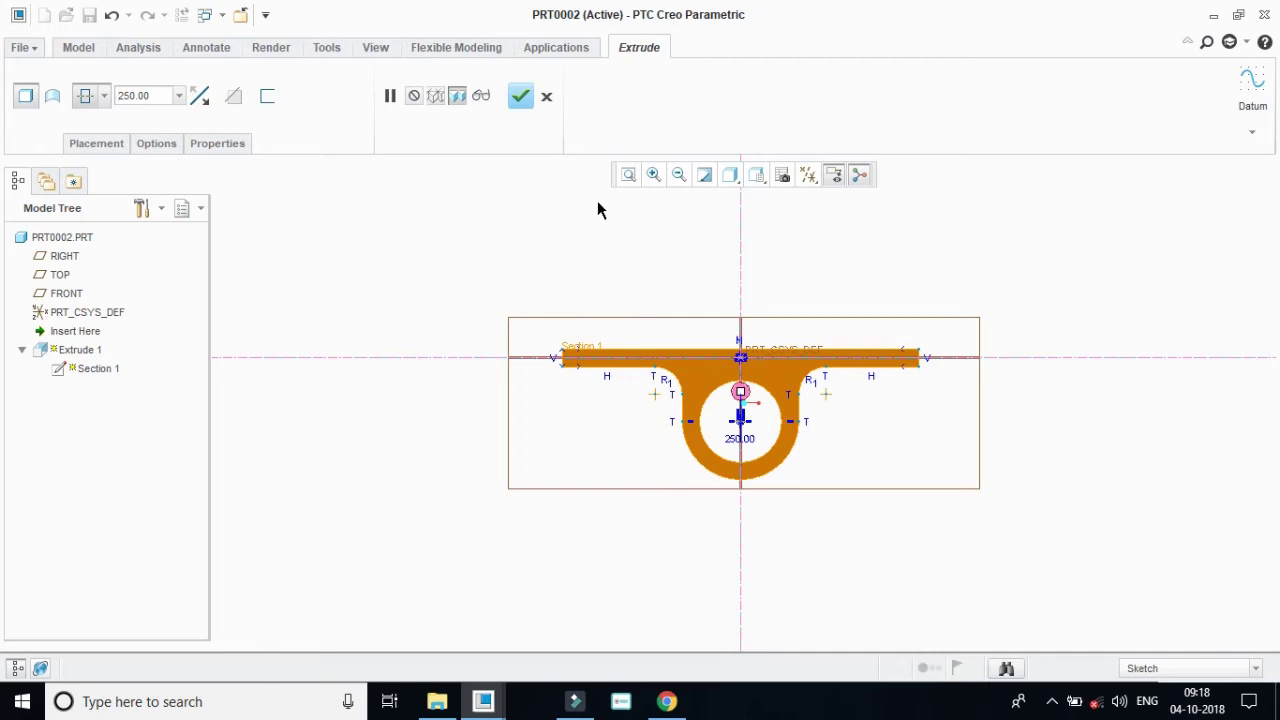
left_click(267, 95)
left_click(267, 96)
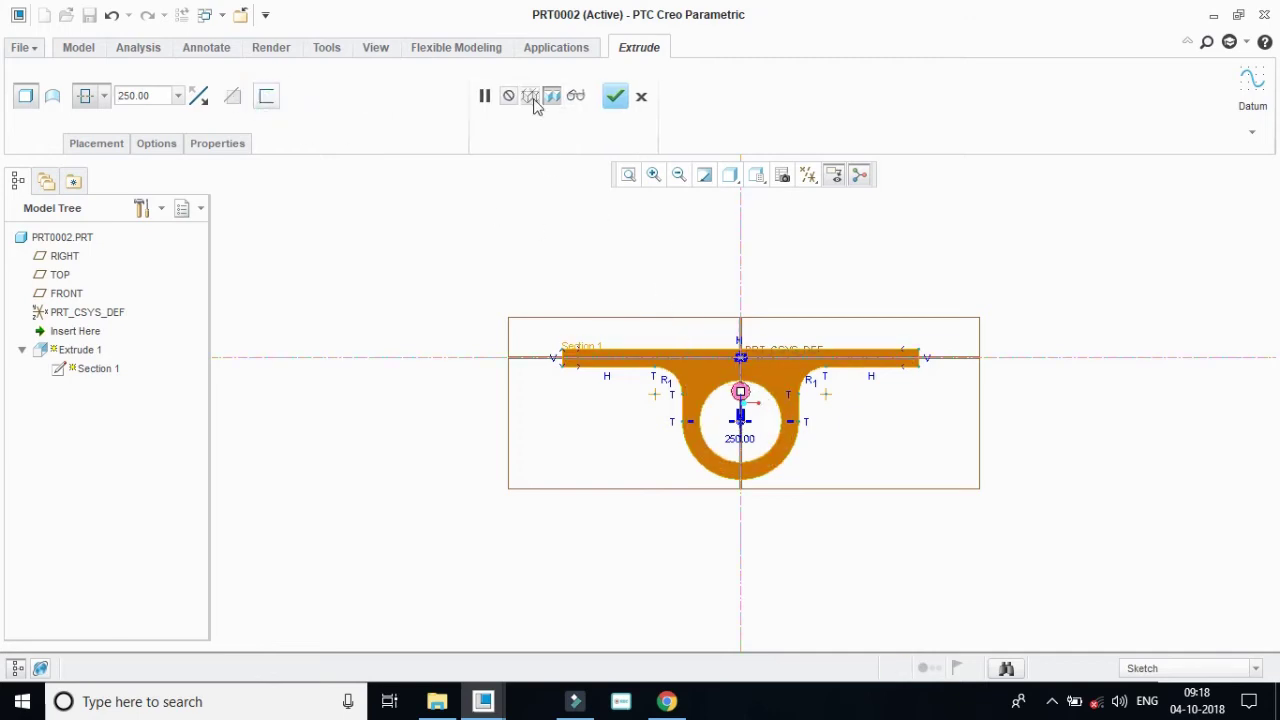
left_click(24, 97)
left_click(610, 99)
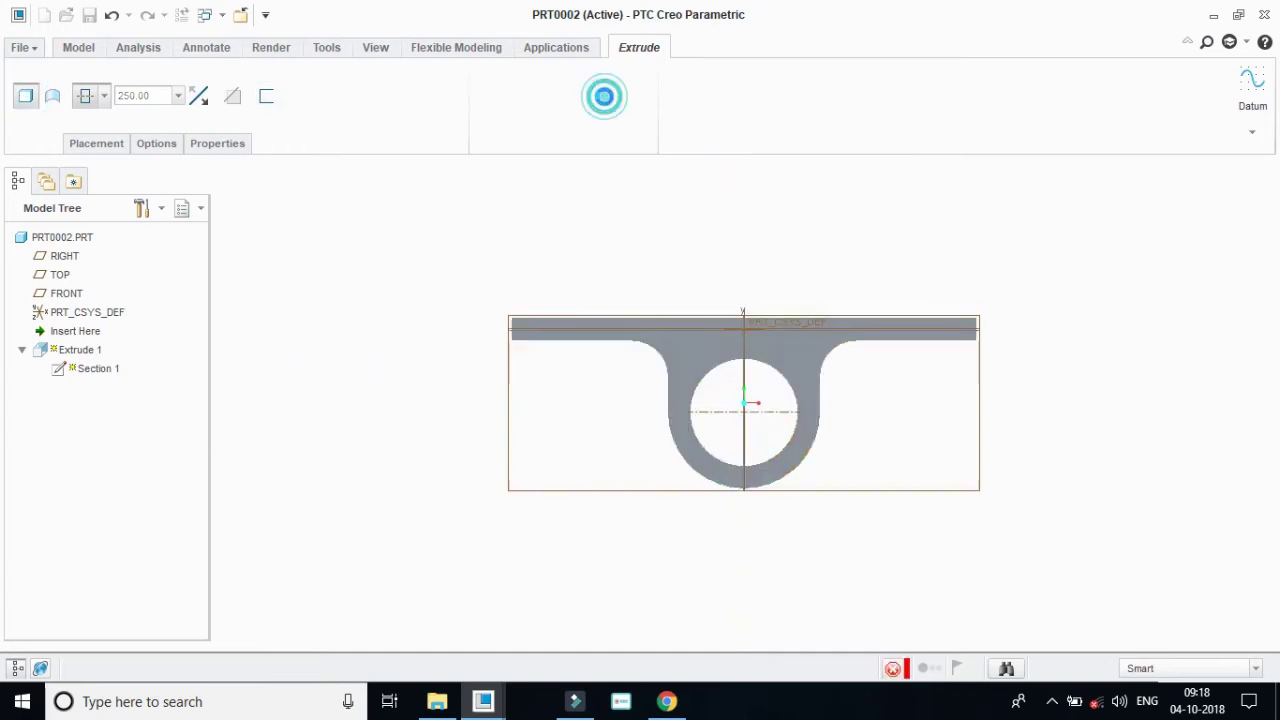
Start a second extrusion with a sketch on the TOP plane, using RIGHT as the right-facing orientation reference.
left_click(486, 88)
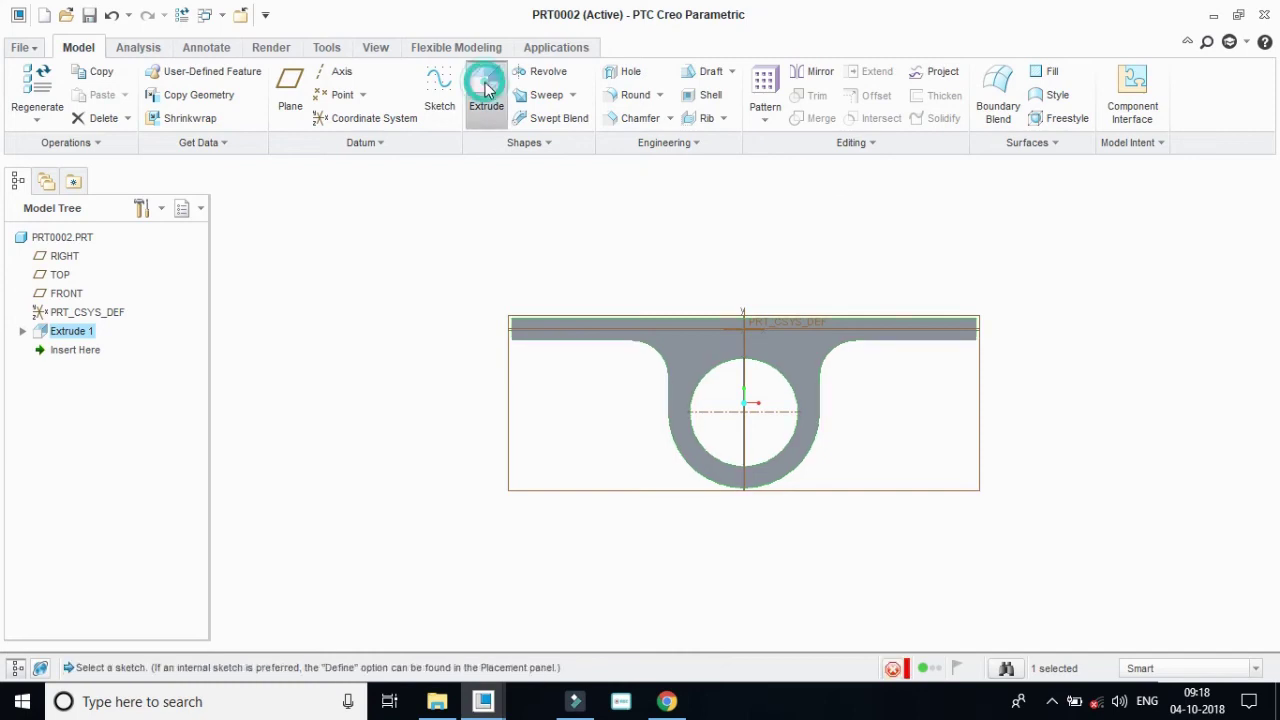
left_click(88, 143)
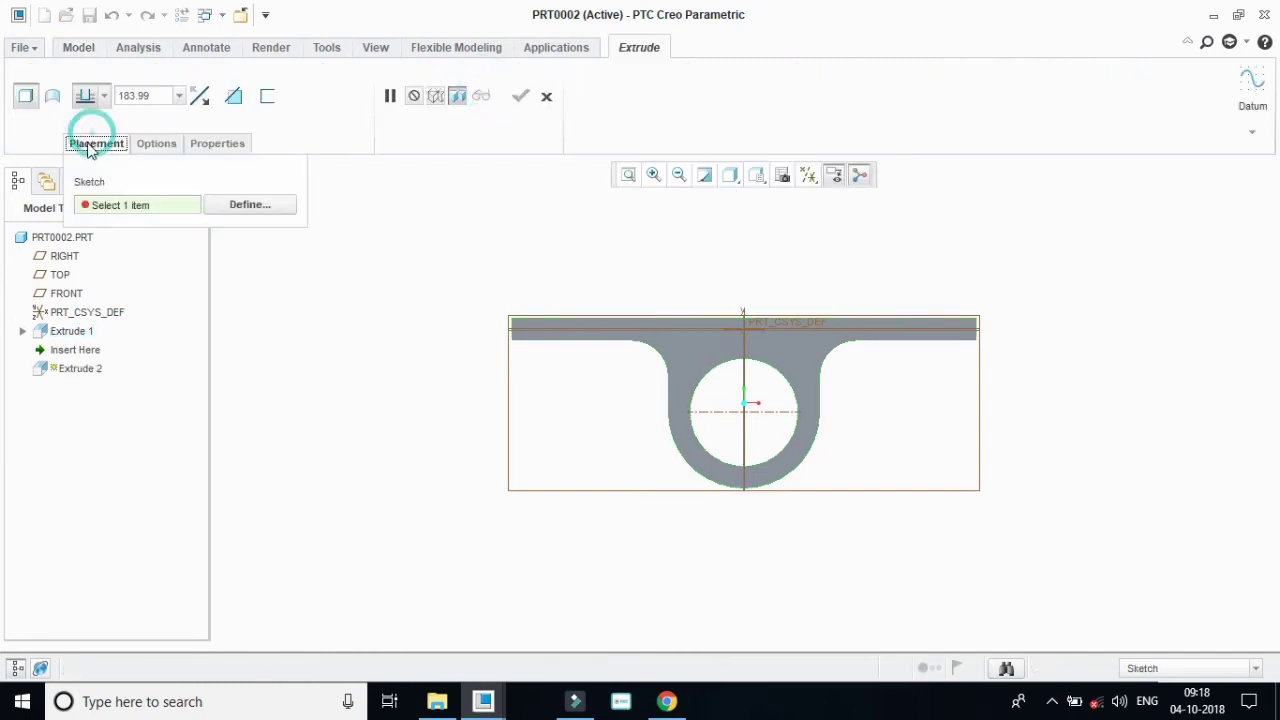
left_click(240, 205)
left_click(60, 275)
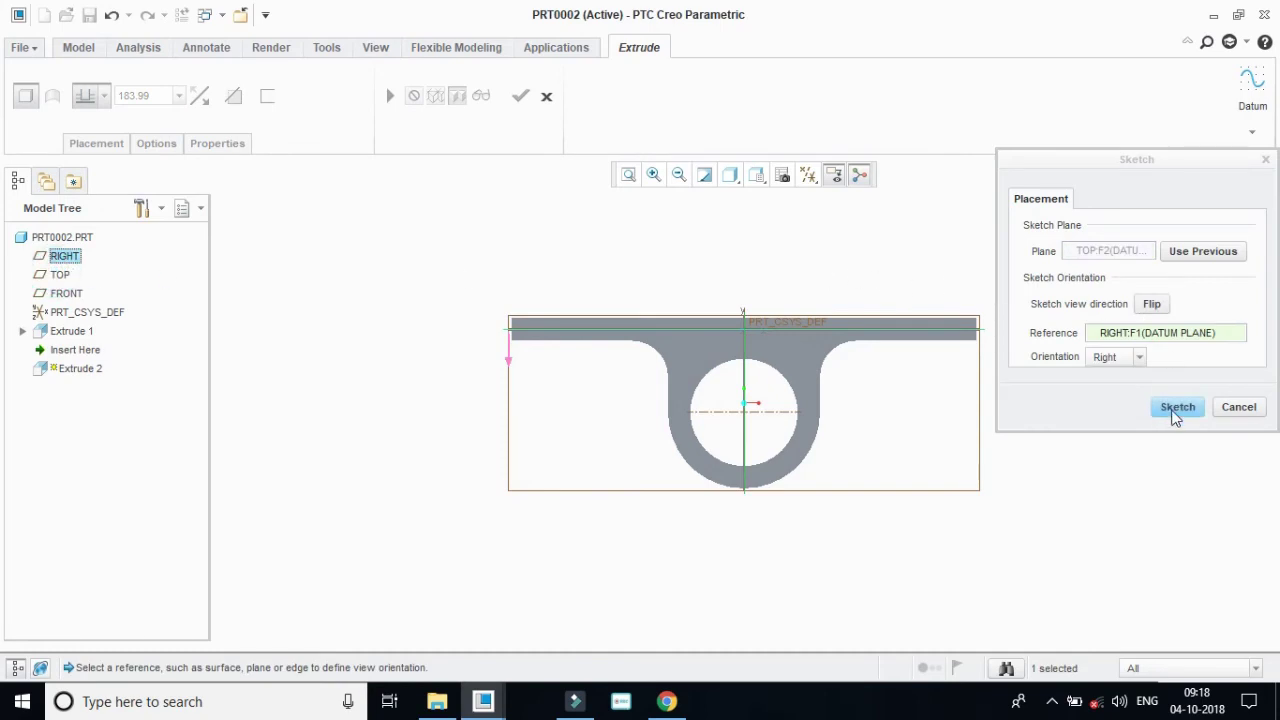
left_click(1176, 408)
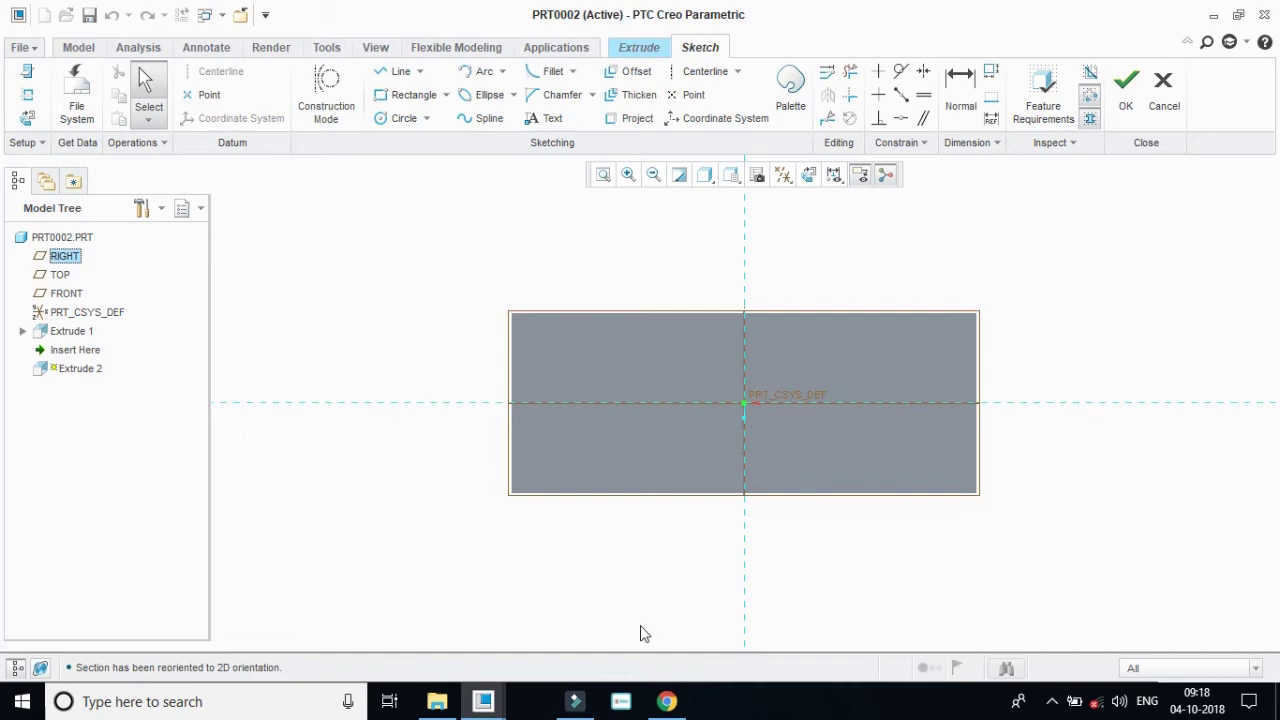
Check the mounting-hole layout in the pivot's top view in the browser PDF and return to the Creo sketch.
mouse_move(668, 703)
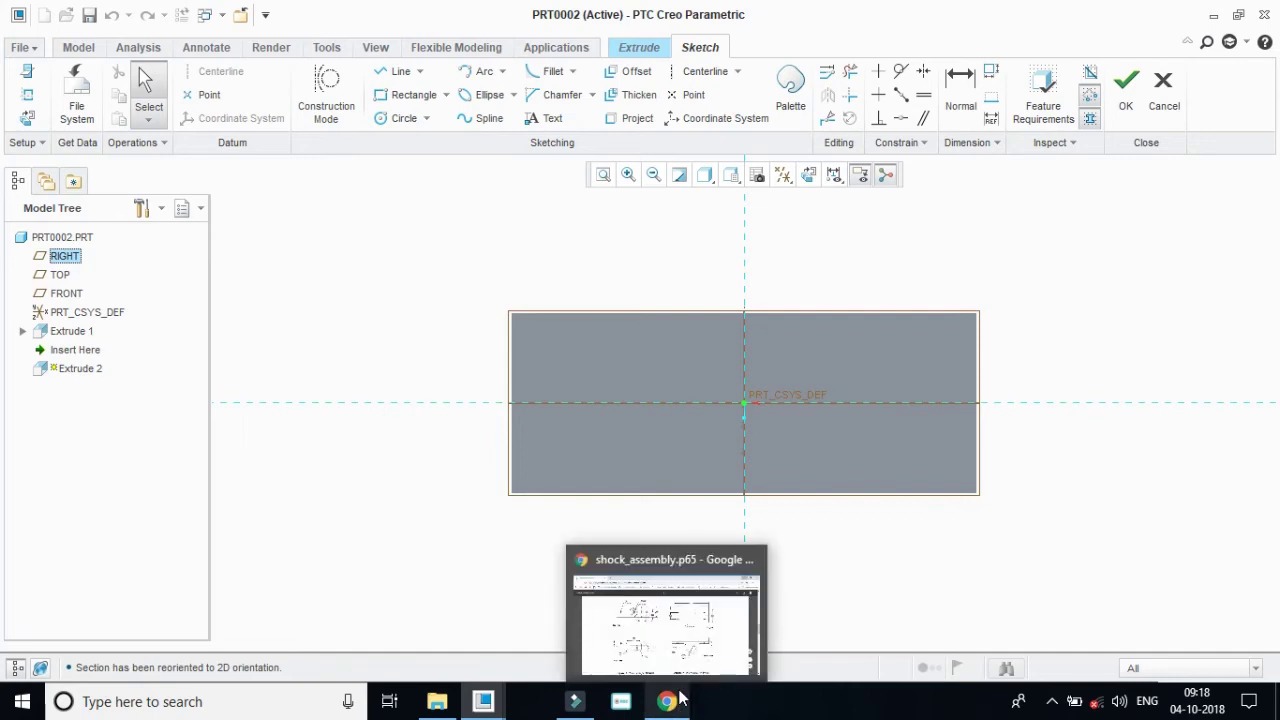
left_click(660, 605)
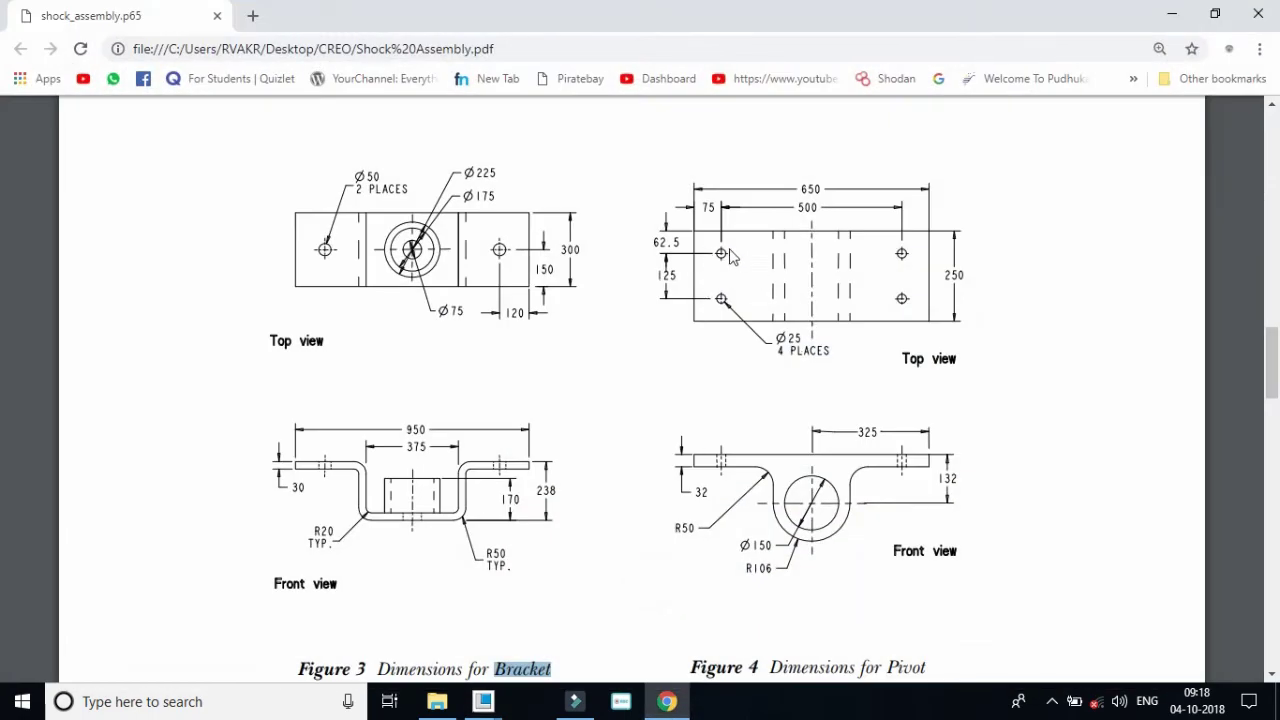
key("alt+Tab")
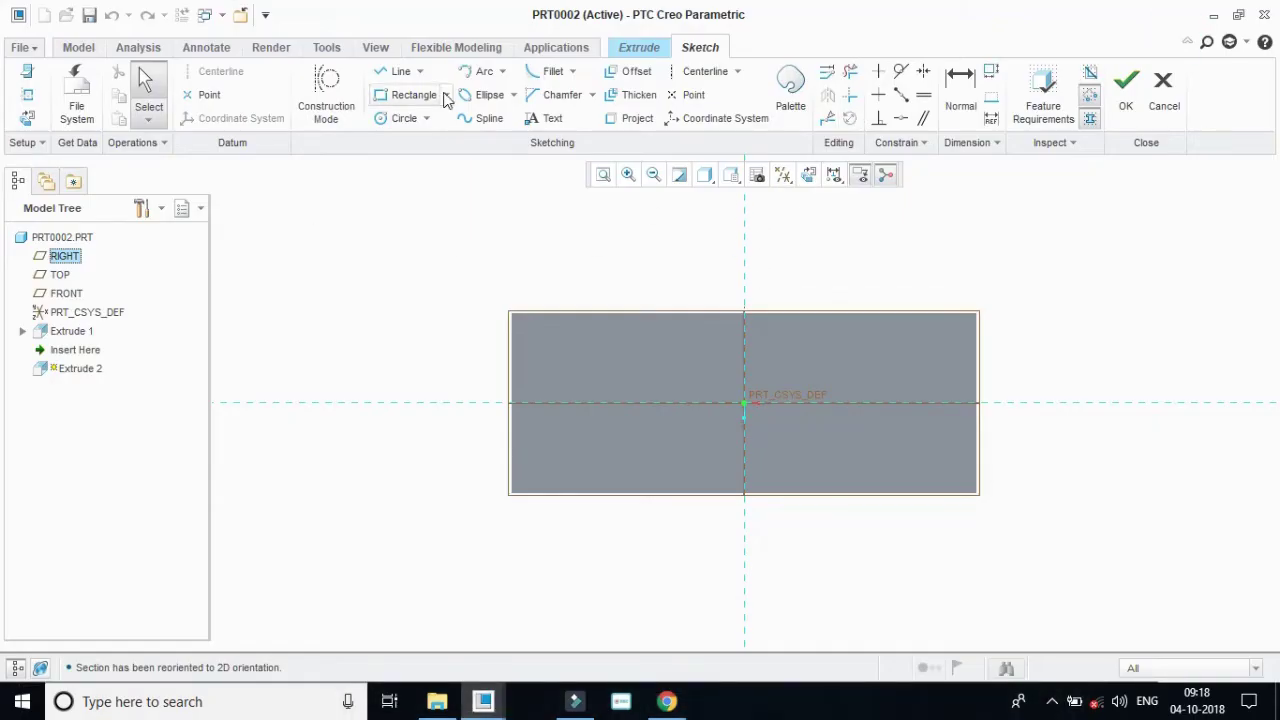
left_click(400, 118)
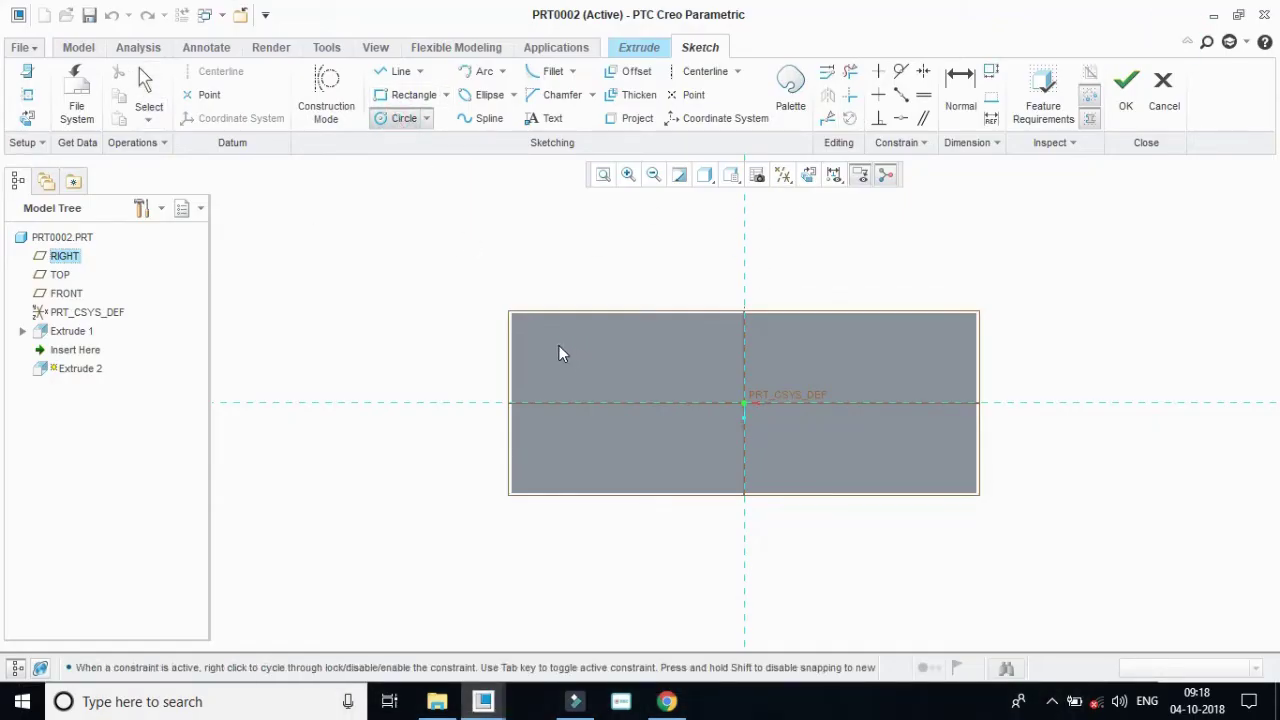
left_click(557, 347)
left_click(566, 460)
left_click(908, 455)
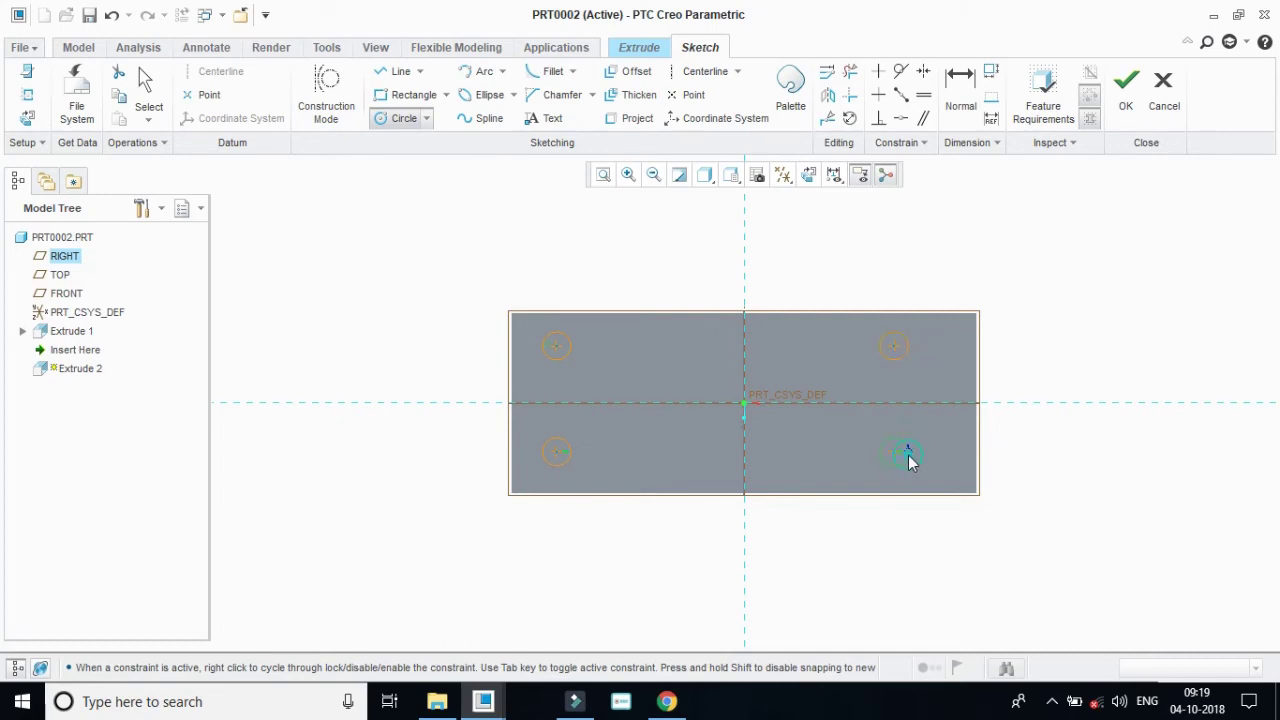
middle_click(596, 372)
key("ctrl+z")
key("ctrl+z")
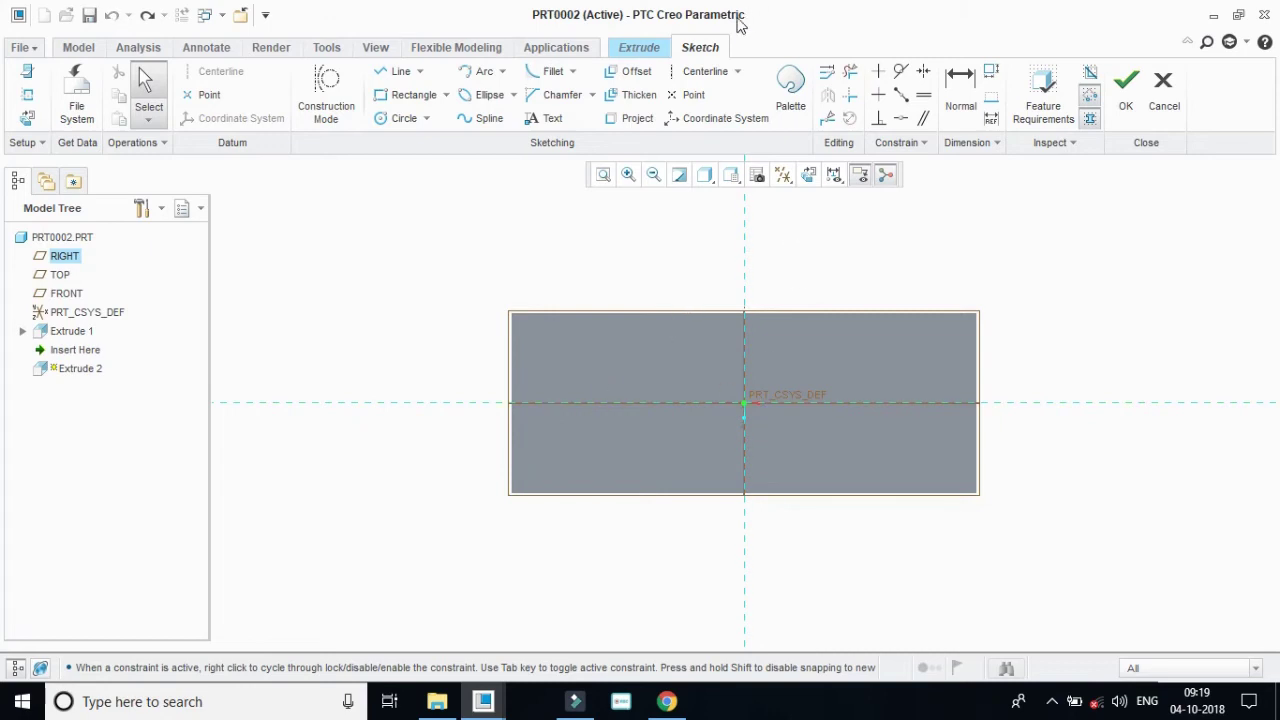
Add vertical and horizontal centerlines through the sketch origin.
left_click(702, 72)
left_click(745, 403)
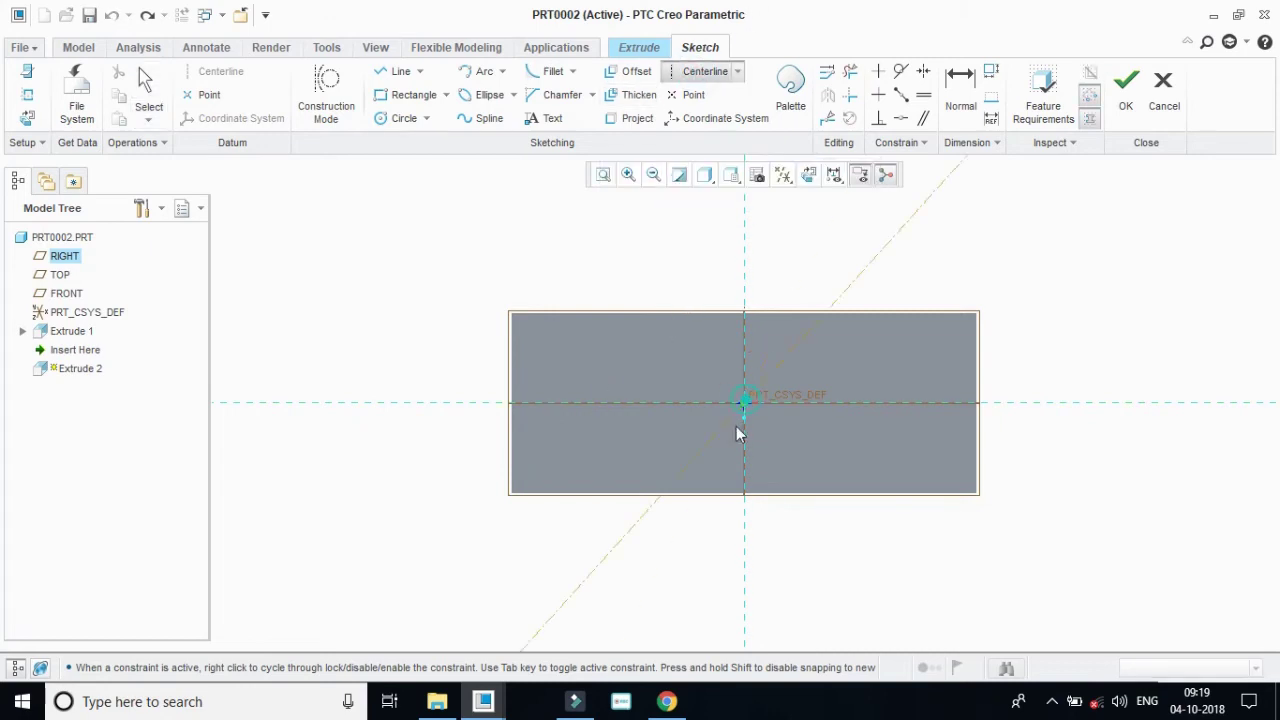
left_click(746, 525)
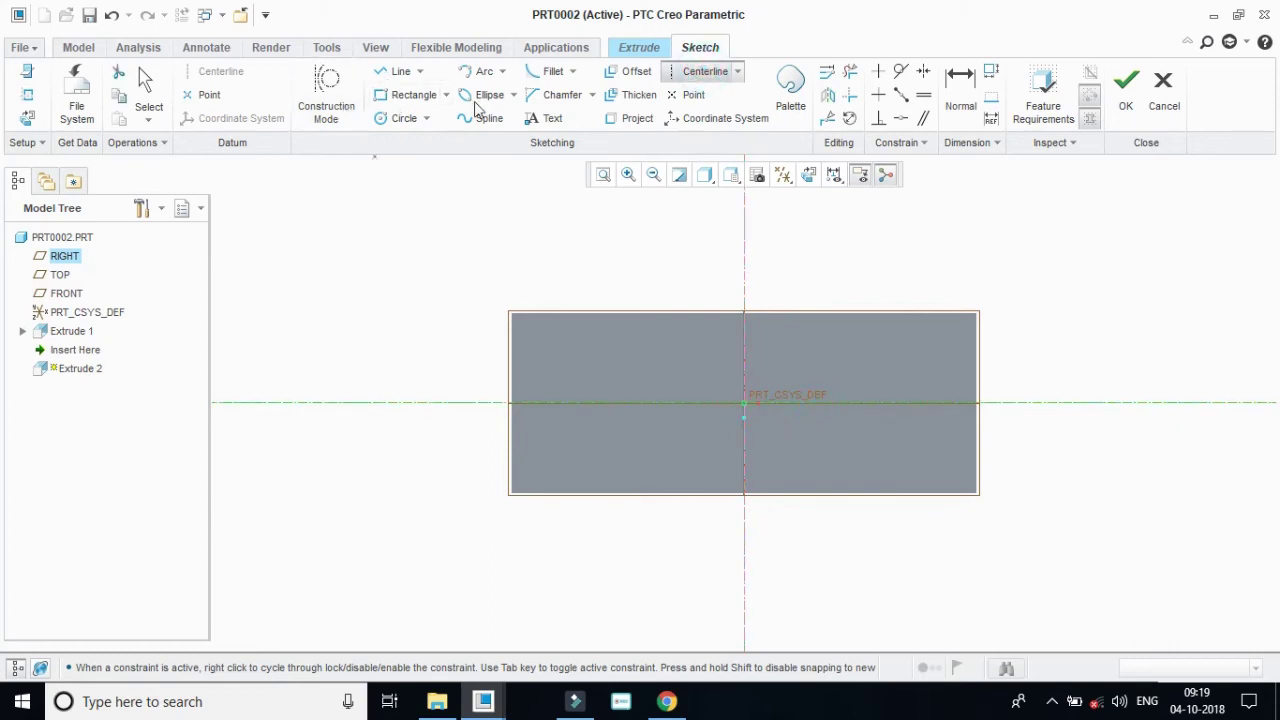
Sketch a circle near the plate's upper-left corner and set its diameter to 25.
left_click(400, 118)
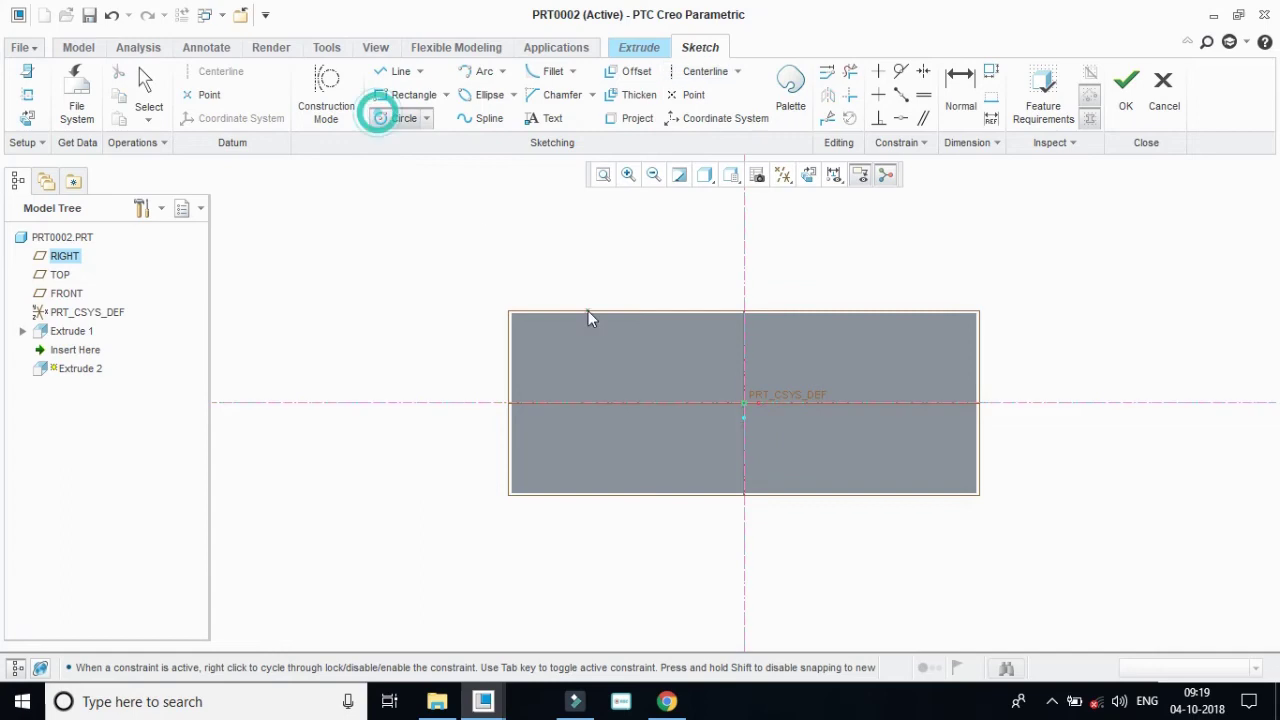
left_click(562, 352)
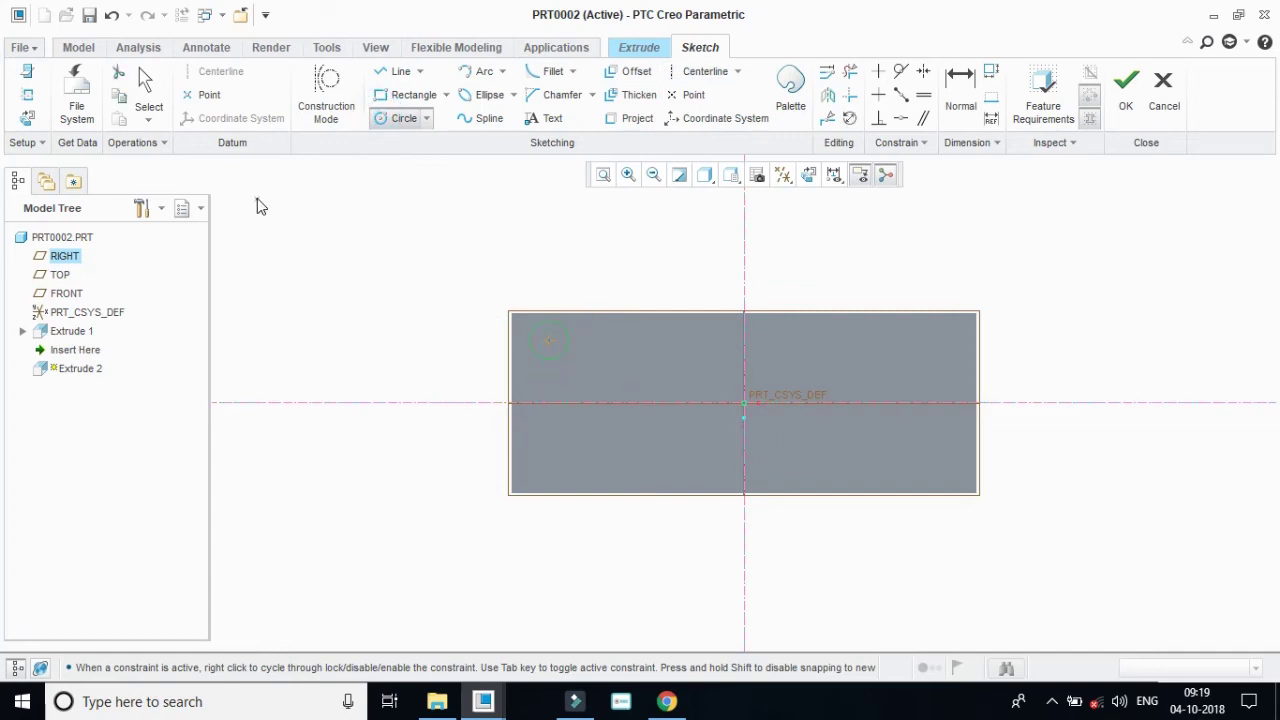
left_click(148, 88)
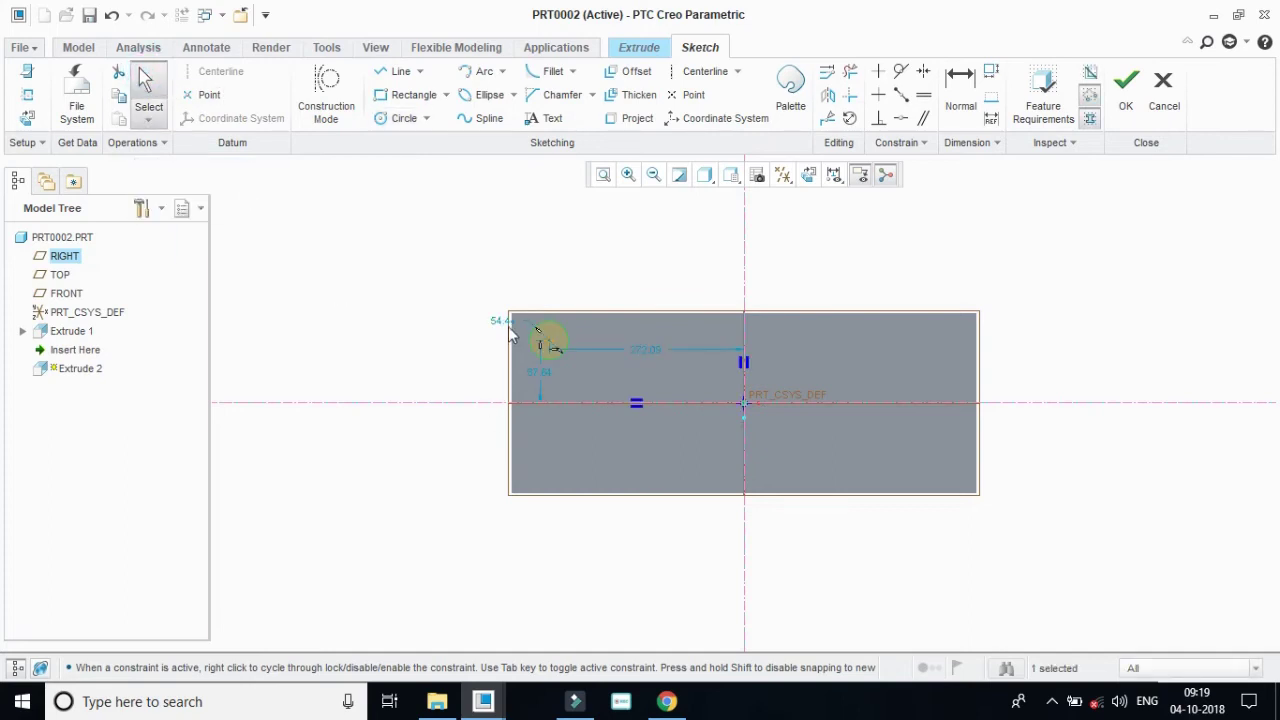
double_click(502, 321)
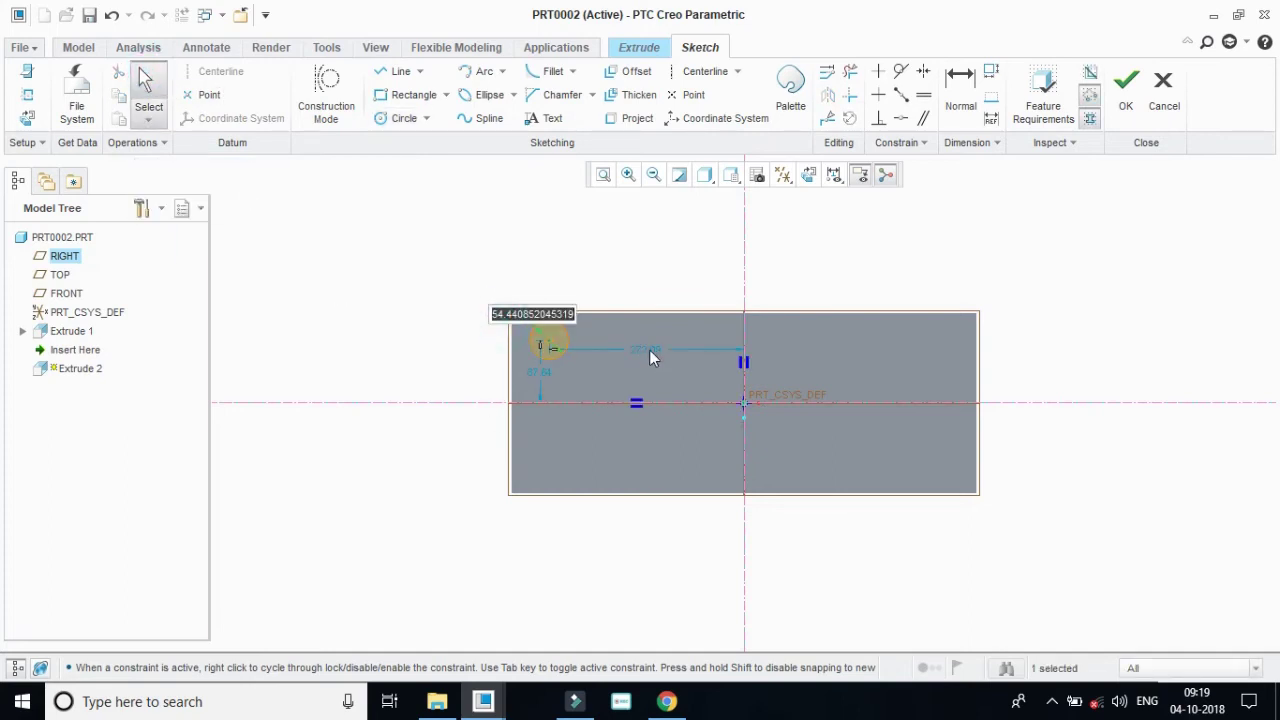
type("25")
key("Return")
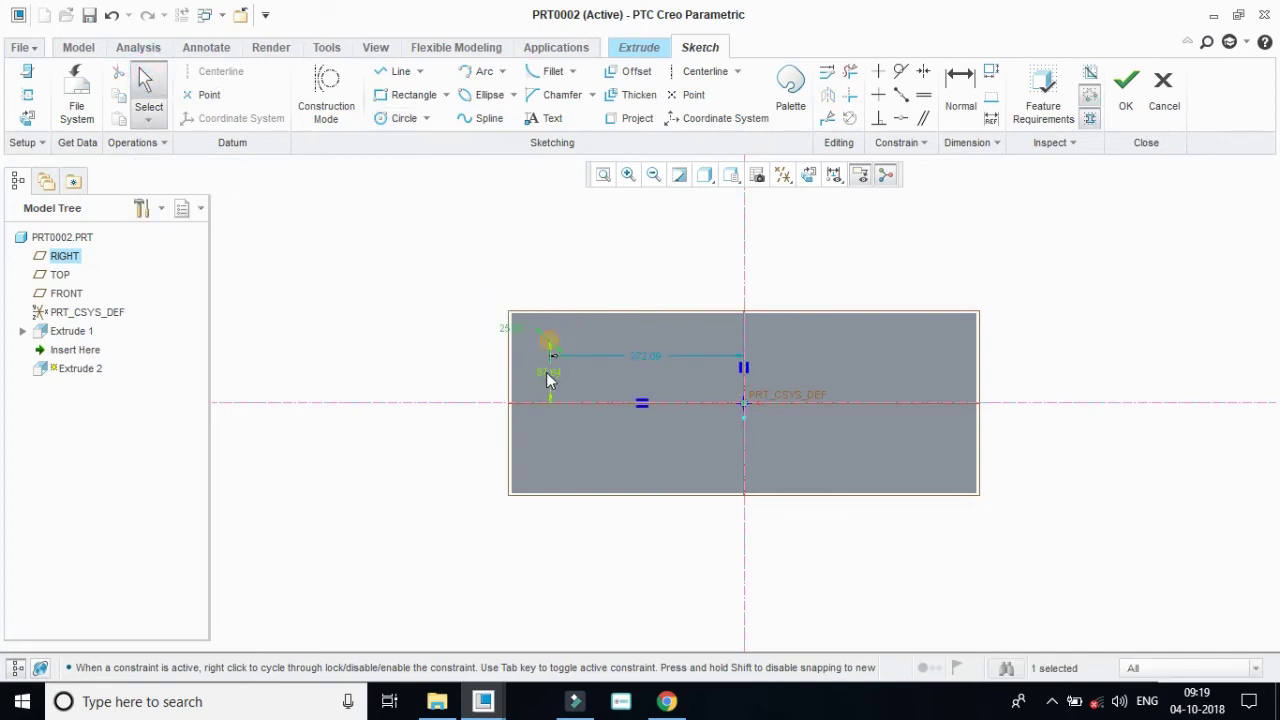
Check the hole spacing in the PDF drawing and set the circle's distance from the horizontal centerline to 62.5.
double_click(548, 372)
left_click(666, 701)
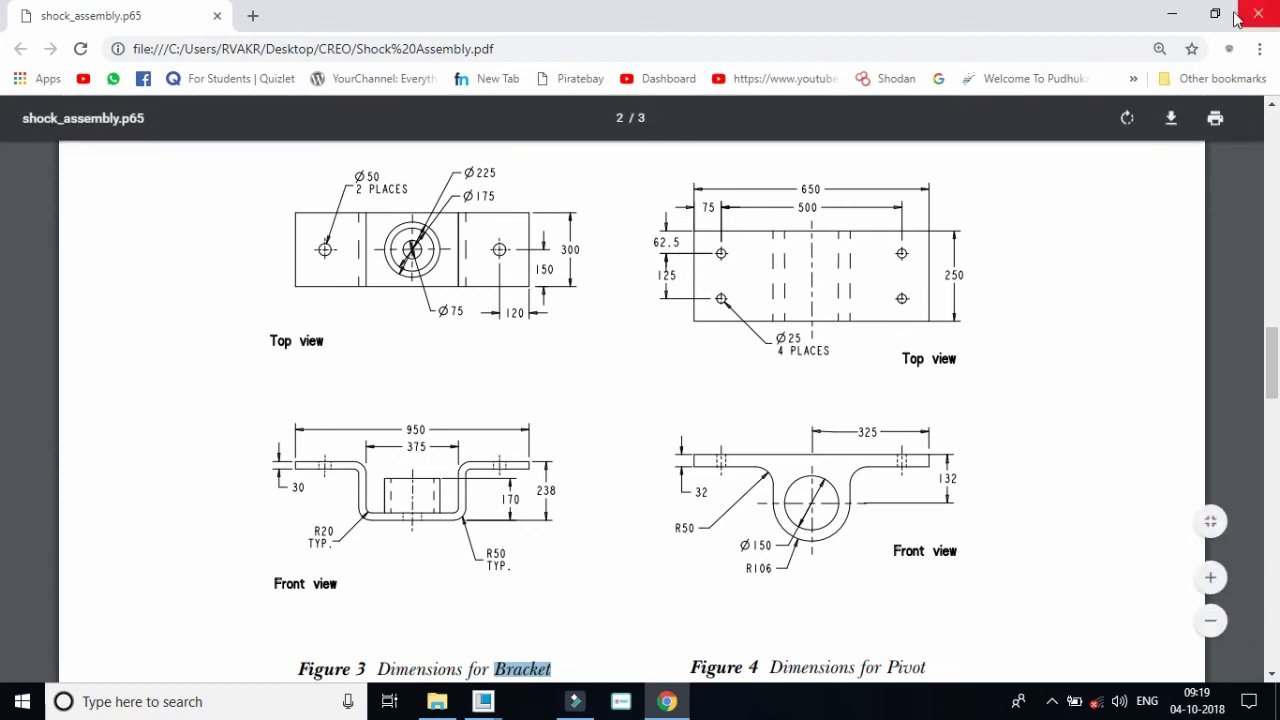
left_click(1170, 14)
double_click(546, 374)
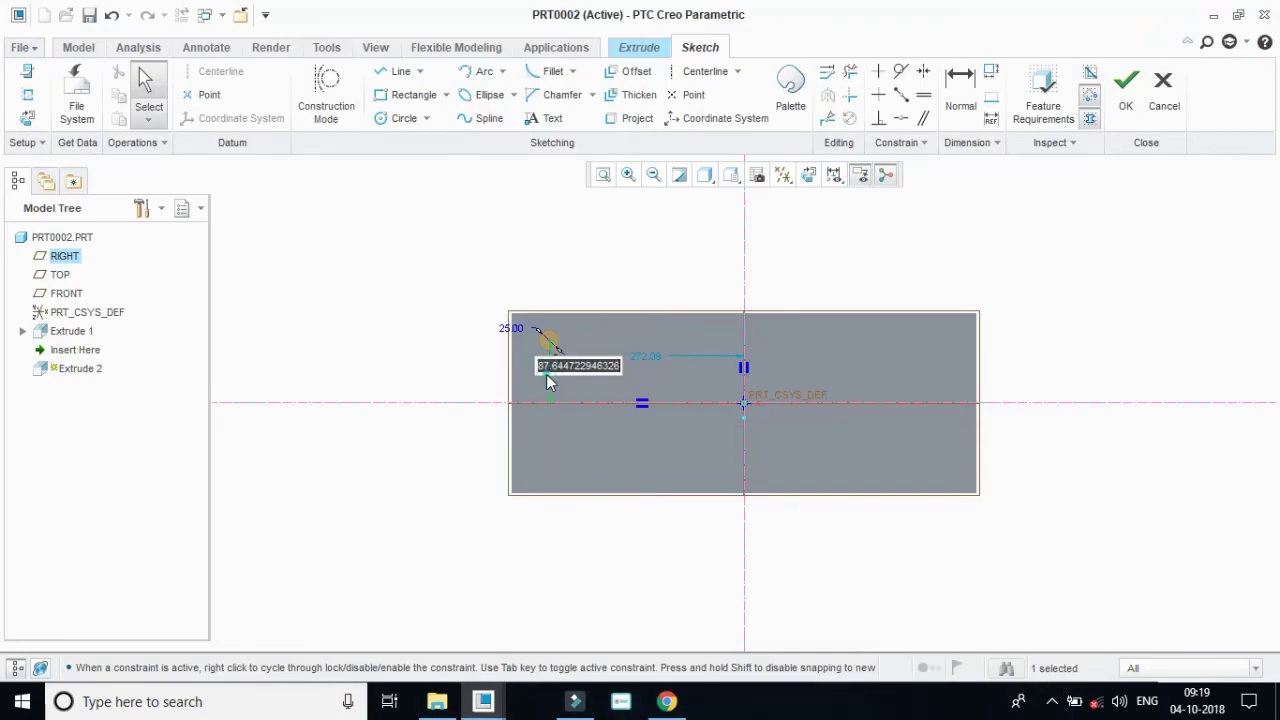
type("125-62.")
key("Return")
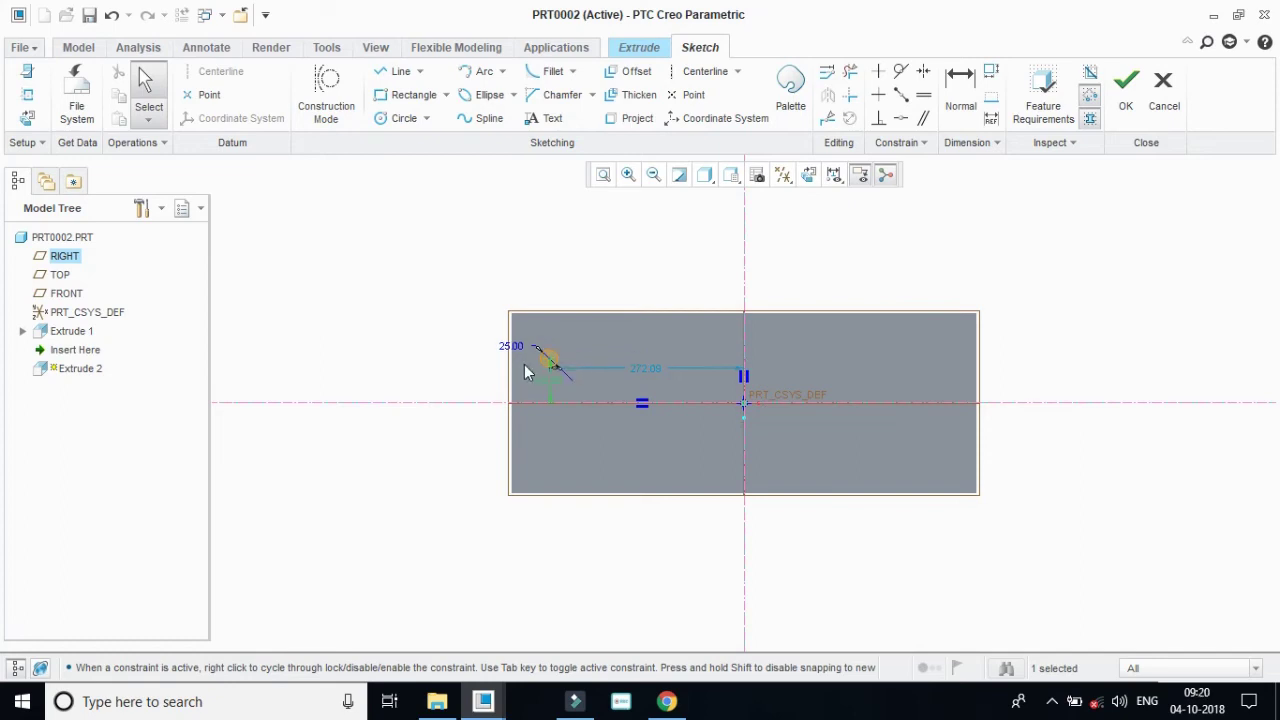
Check the hole's edge offset in the PDF drawing and set the circle's distance from the vertical centerline to 250.
double_click(648, 369)
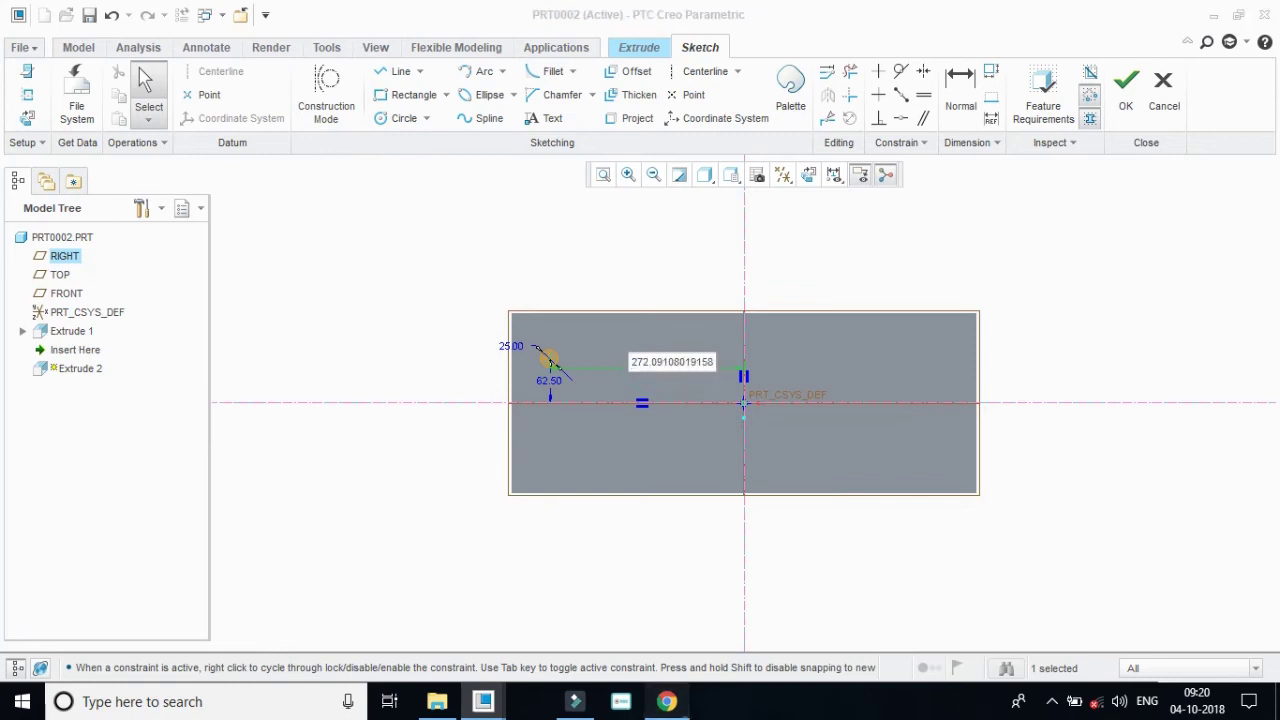
left_click(666, 701)
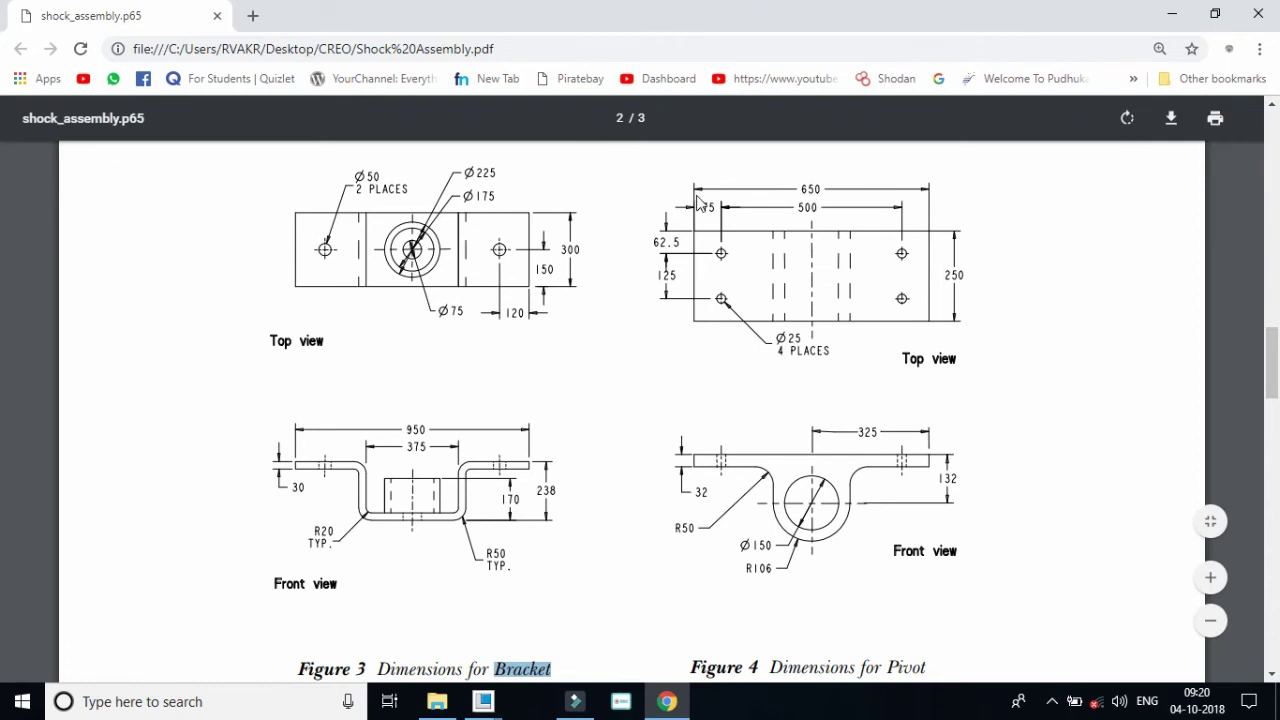
left_click(665, 701)
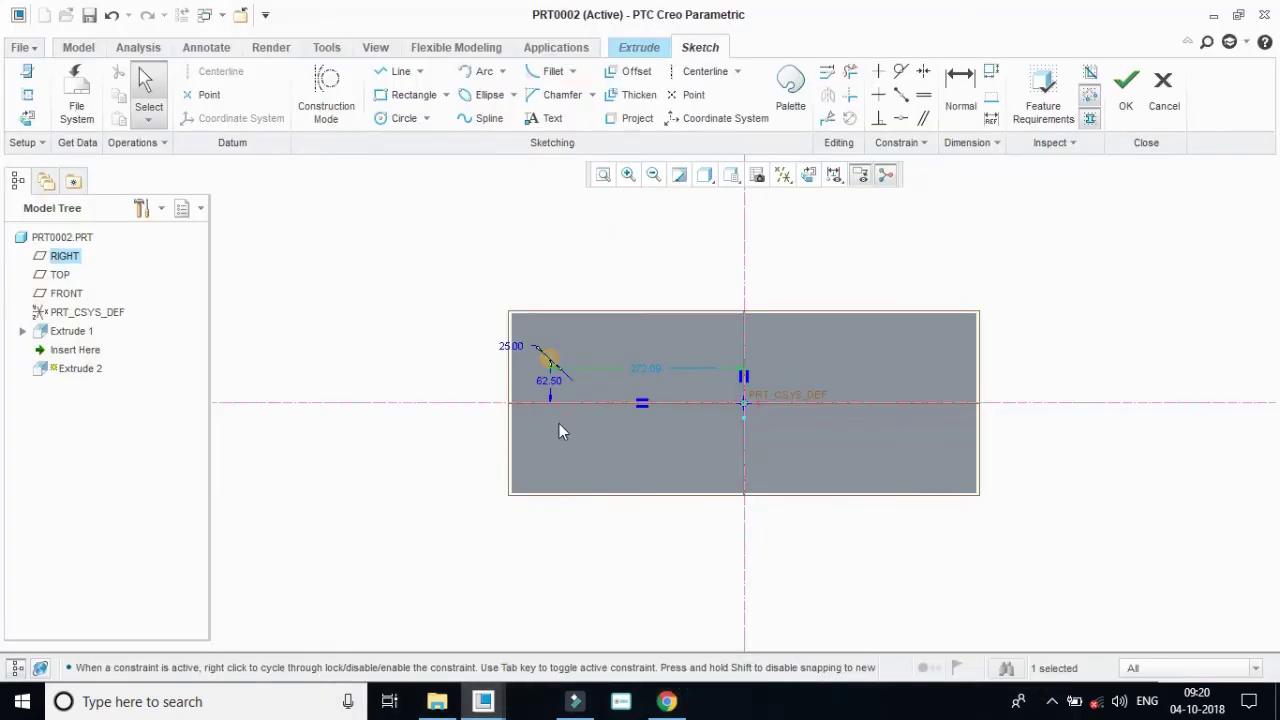
double_click(648, 369)
type("32")
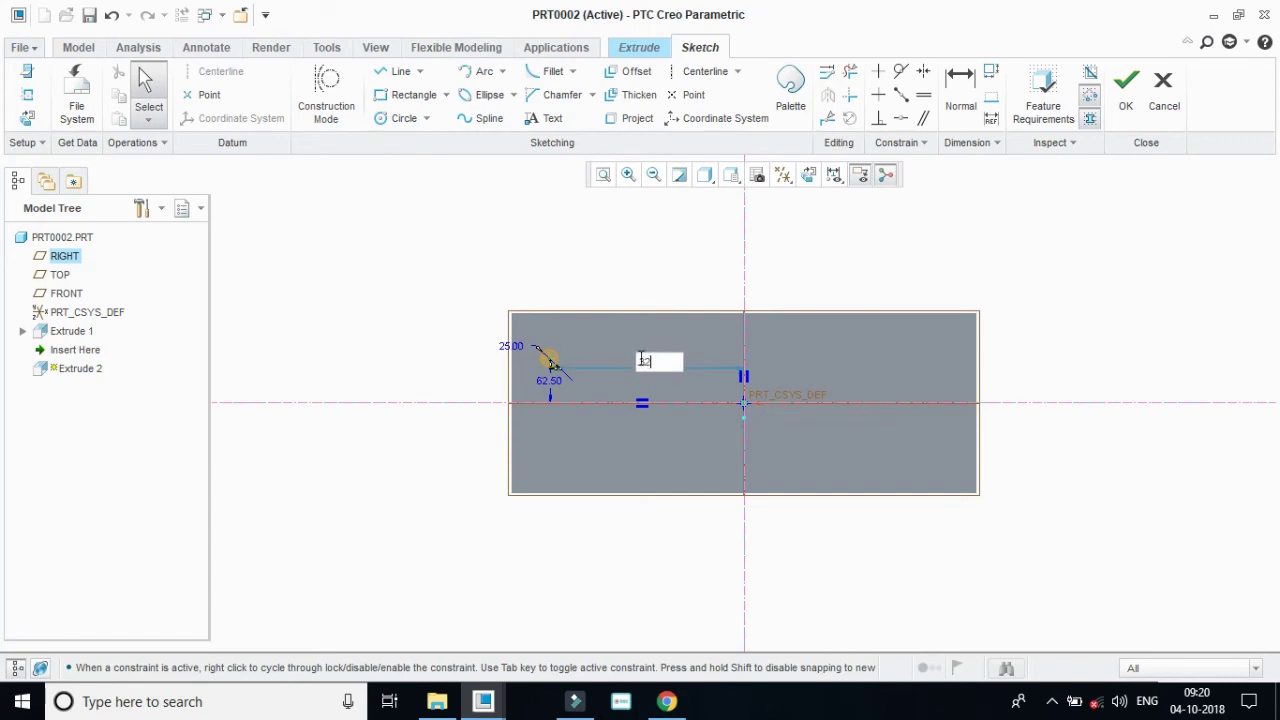
type("0")
key("Return")
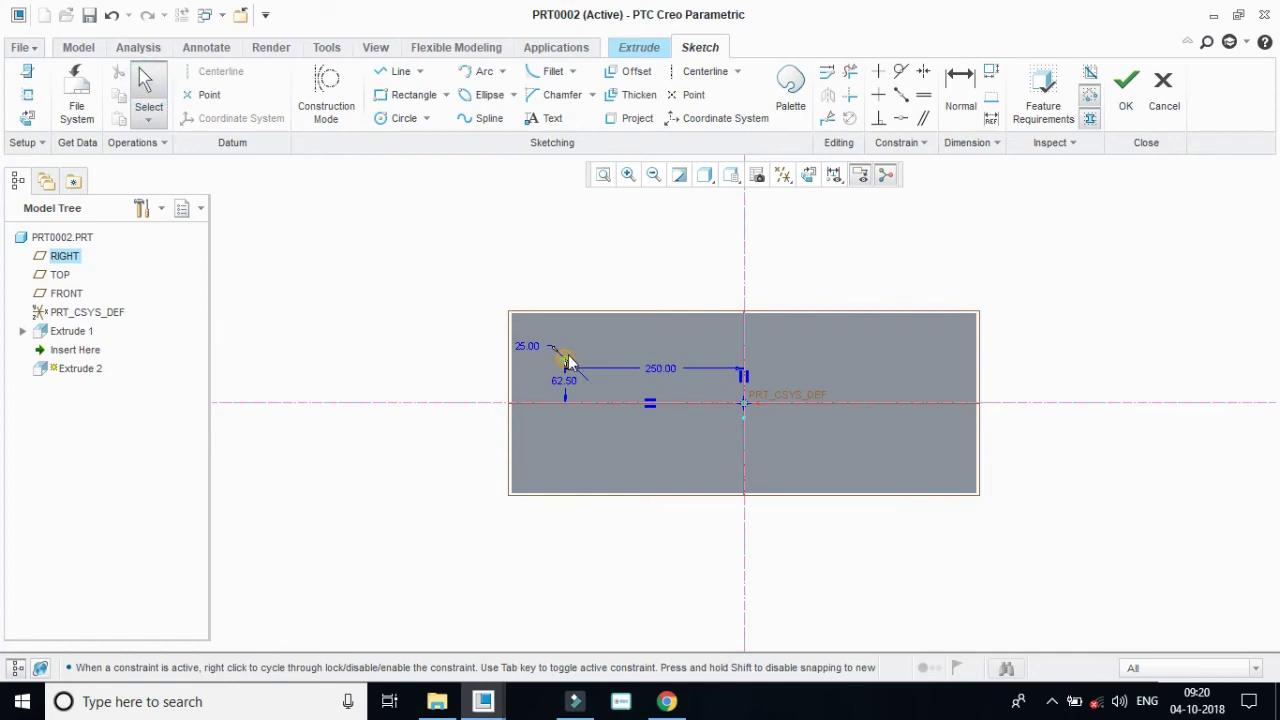
Mirror the circle about the horizontal centerline, mirror both circles about the vertical centerline, and finish the sketch.
left_click(827, 95)
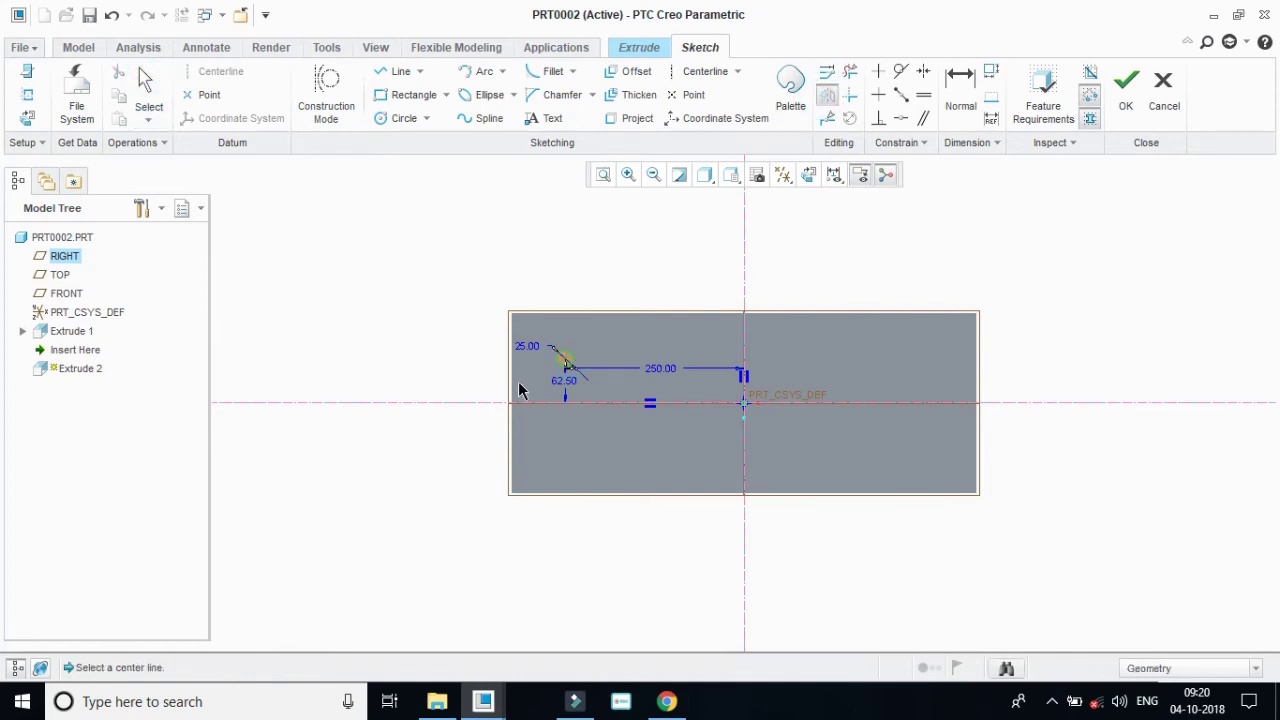
left_click(519, 403)
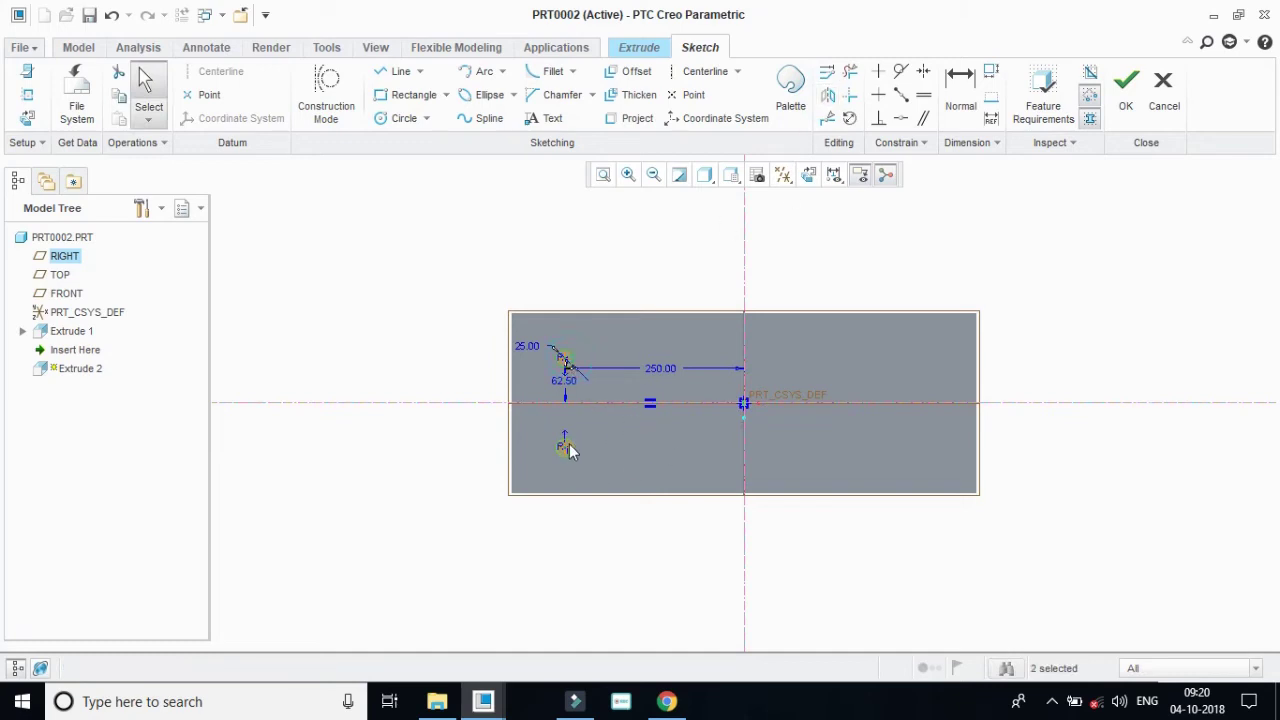
left_click(827, 95)
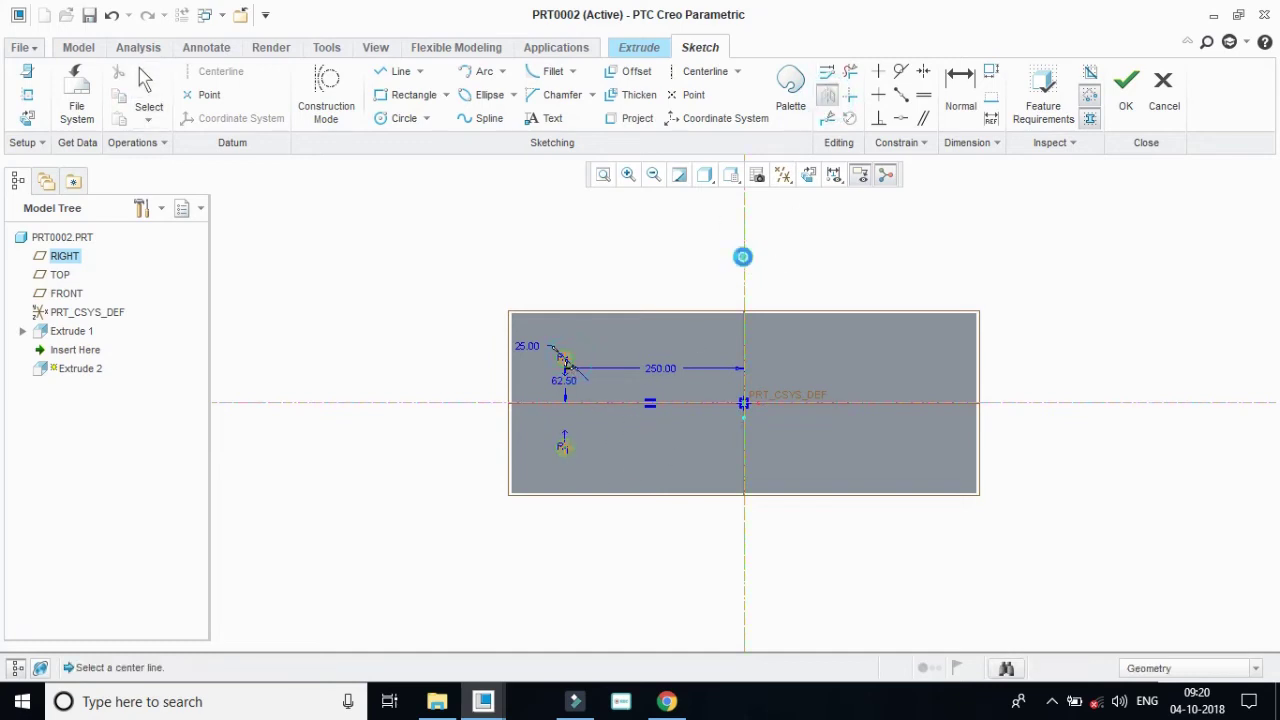
left_click(744, 257)
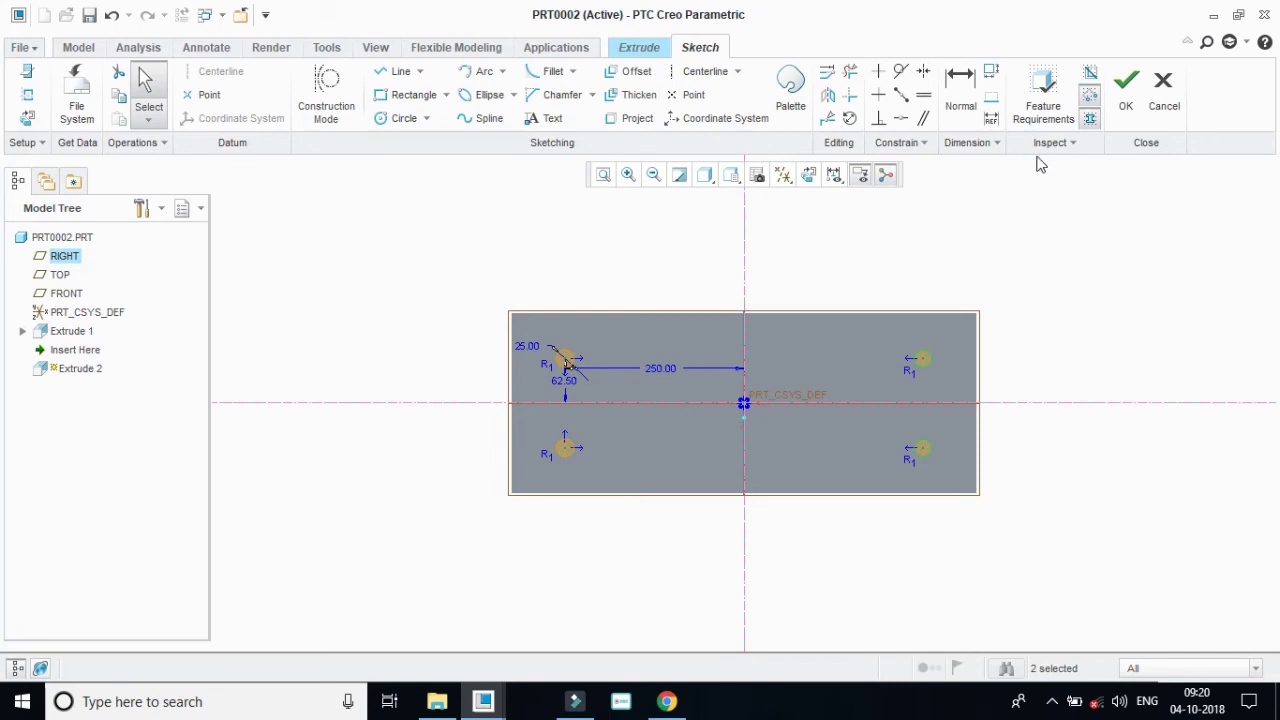
left_click(1127, 88)
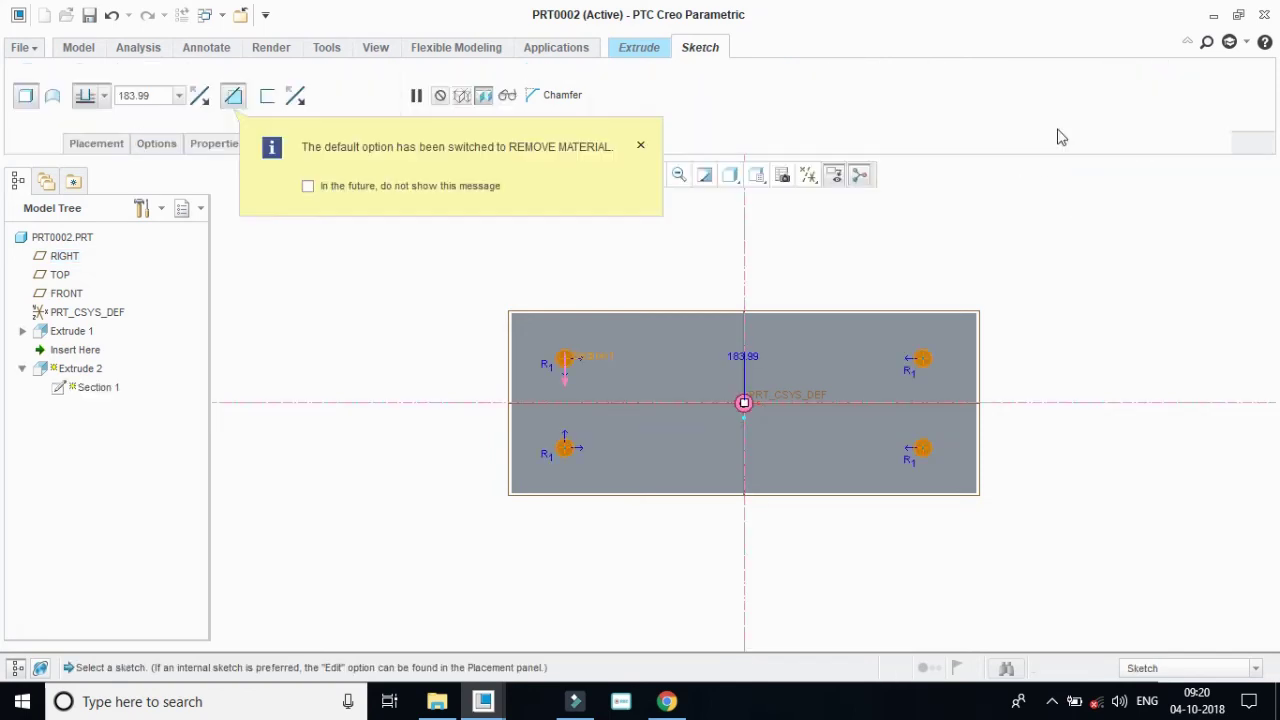
Try a through-all depth for the four circles with the extrusion direction reversed and material removal switched off.
left_click(104, 96)
left_click(95, 200)
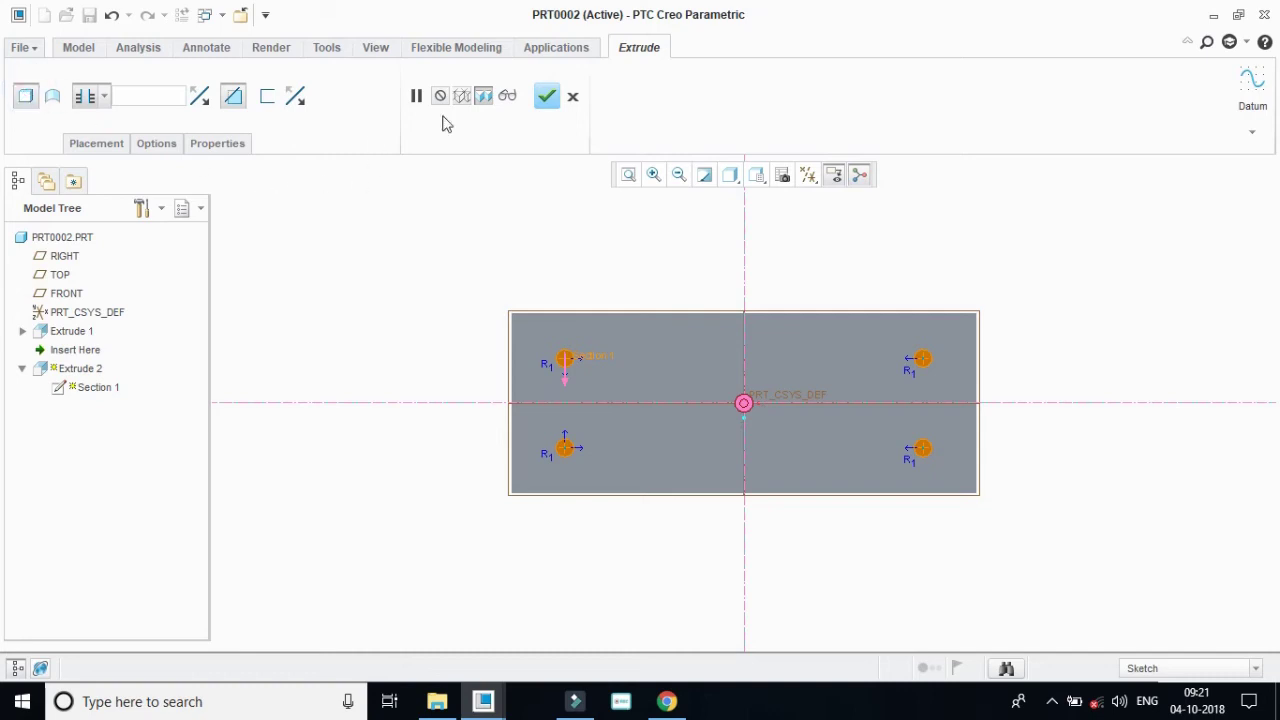
left_click(199, 96)
left_click(232, 98)
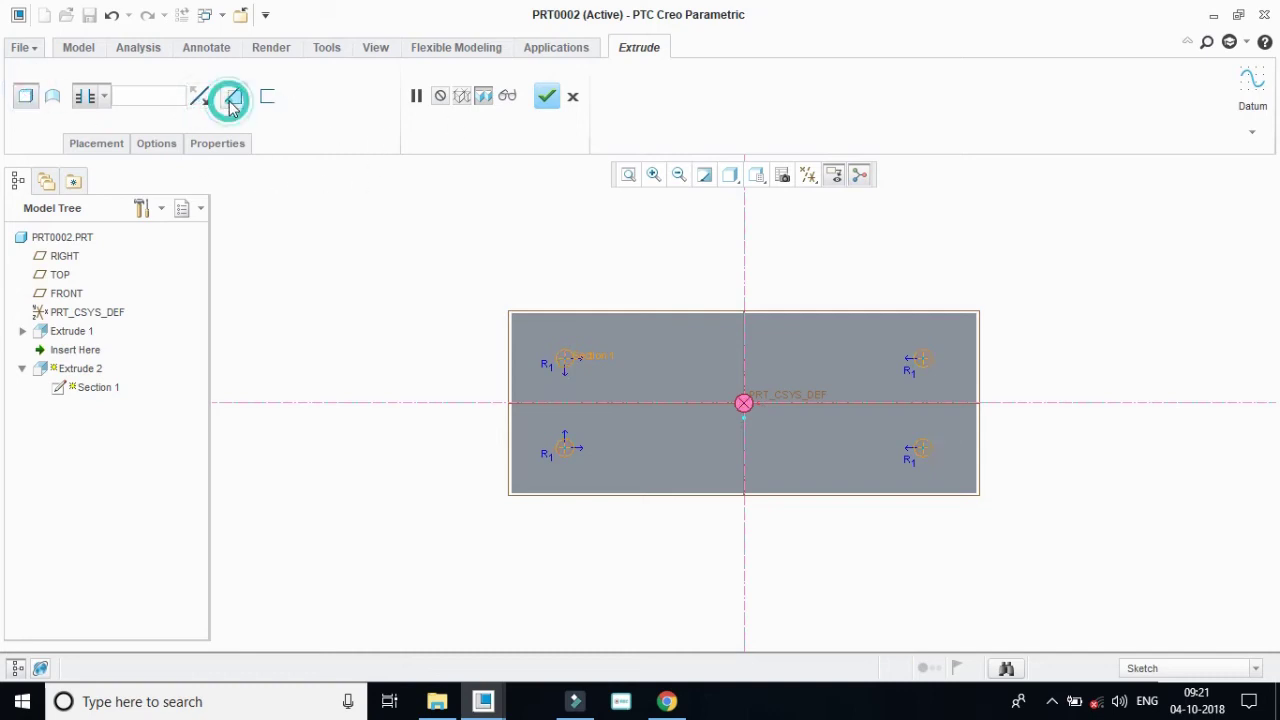
Cut the four mounting holes through the plate as a symmetric extrusion of 183.99 with material removal.
left_click(730, 175)
left_click(756, 175)
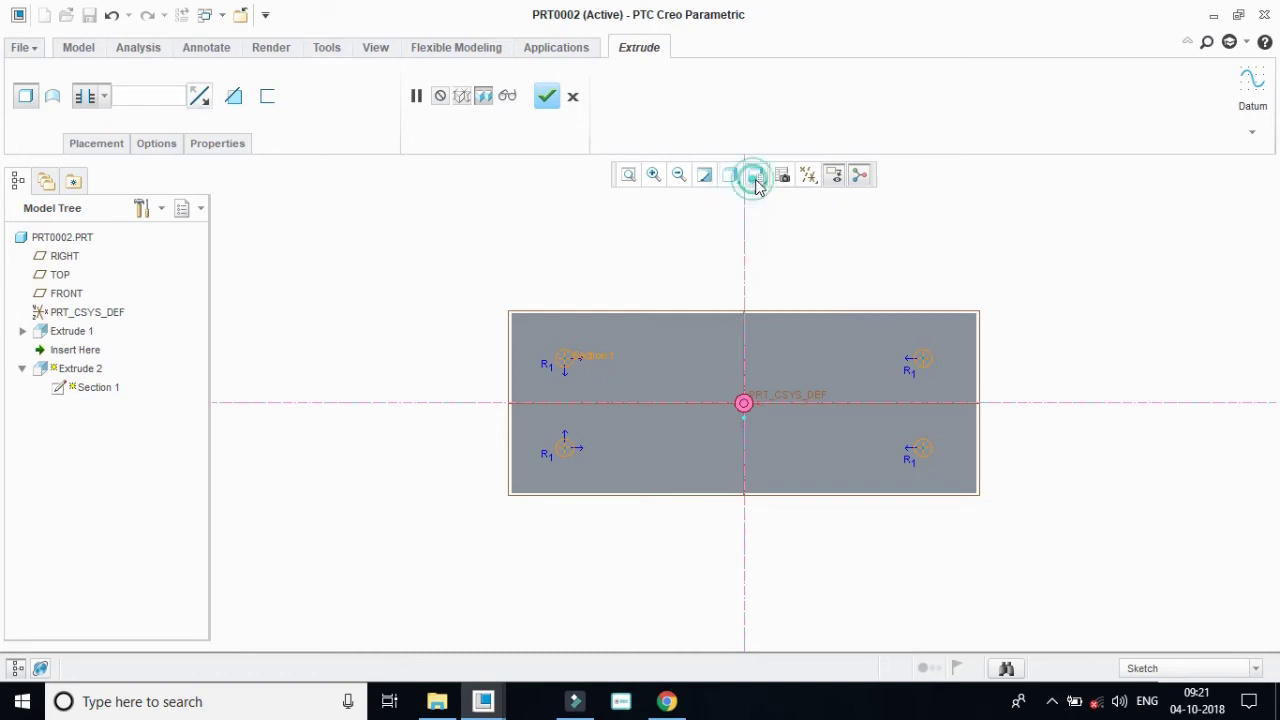
left_click(779, 215)
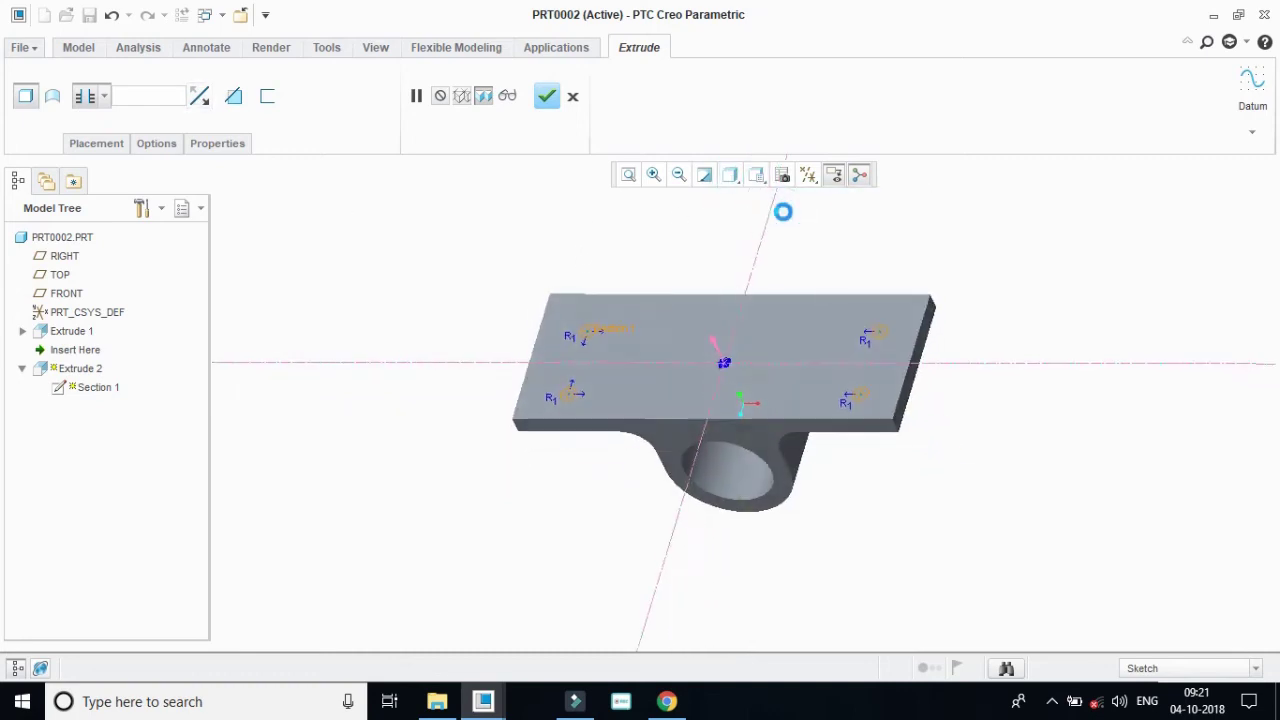
left_click(104, 96)
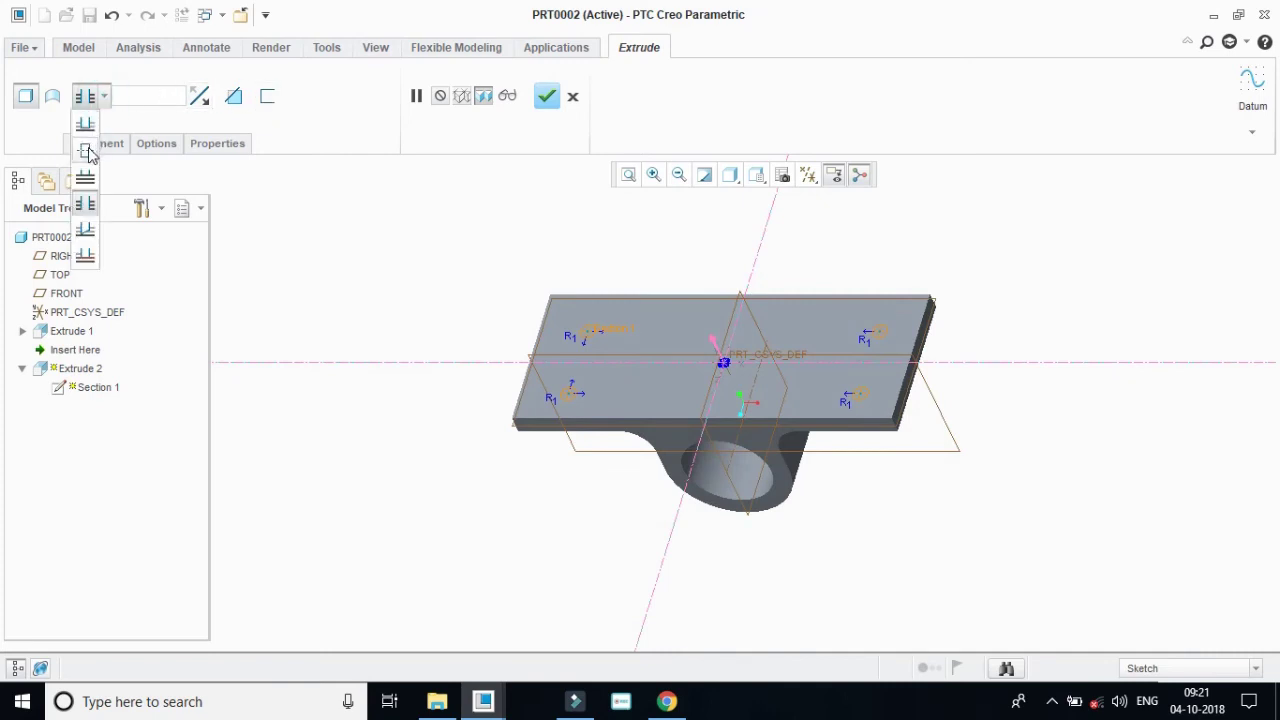
left_click(89, 149)
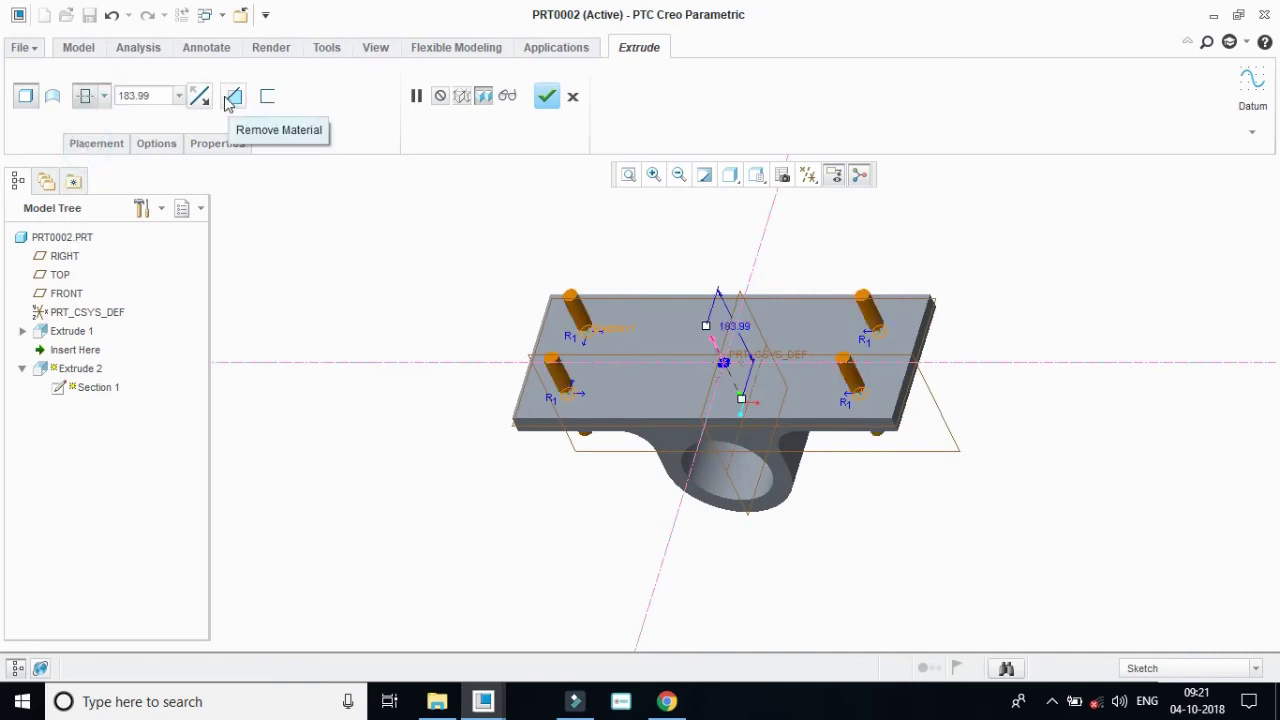
left_click(233, 95)
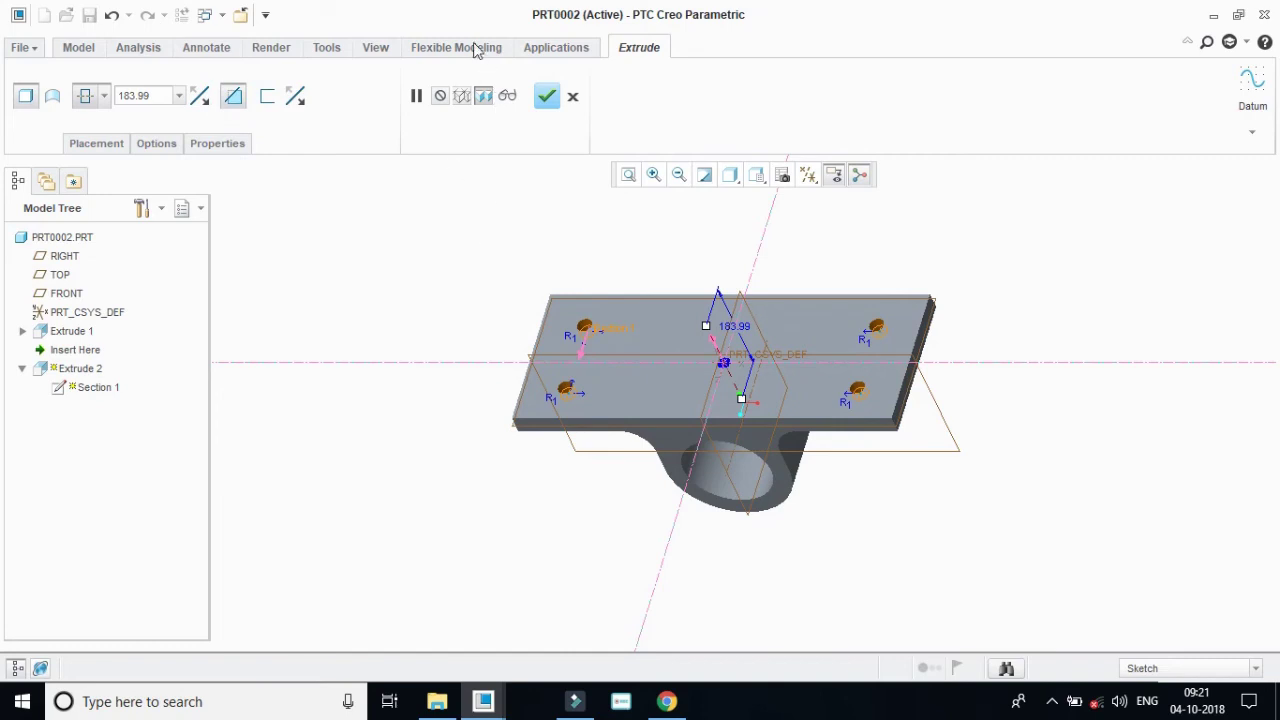
left_click(546, 97)
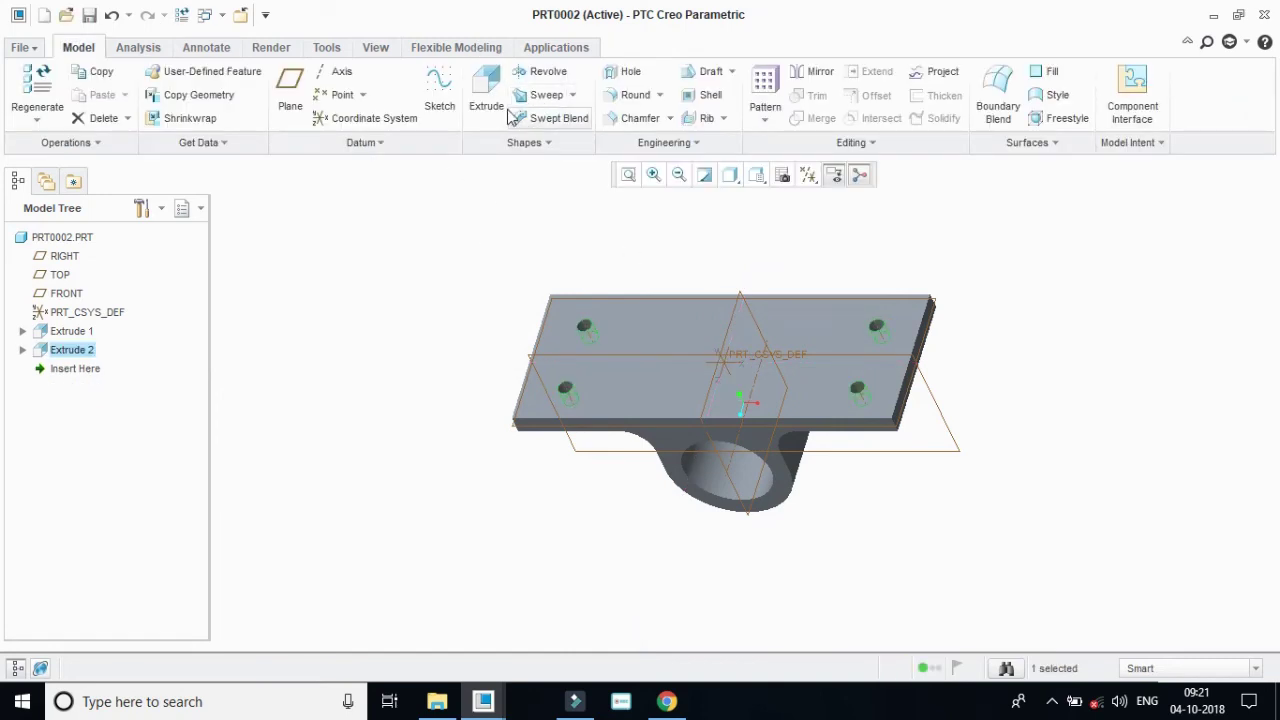
Compare the pivot's top view with the PDF drawing in the browser and look up the part's name in the figure caption.
left_click(756, 175)
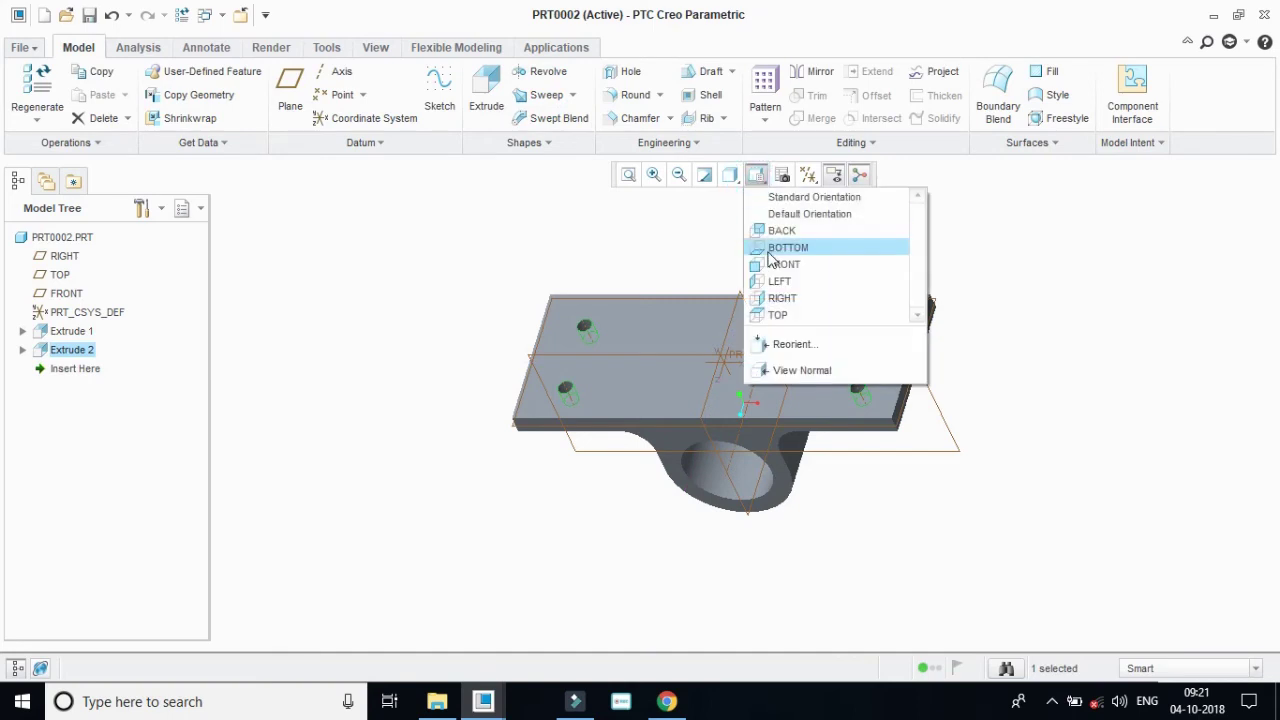
left_click(780, 315)
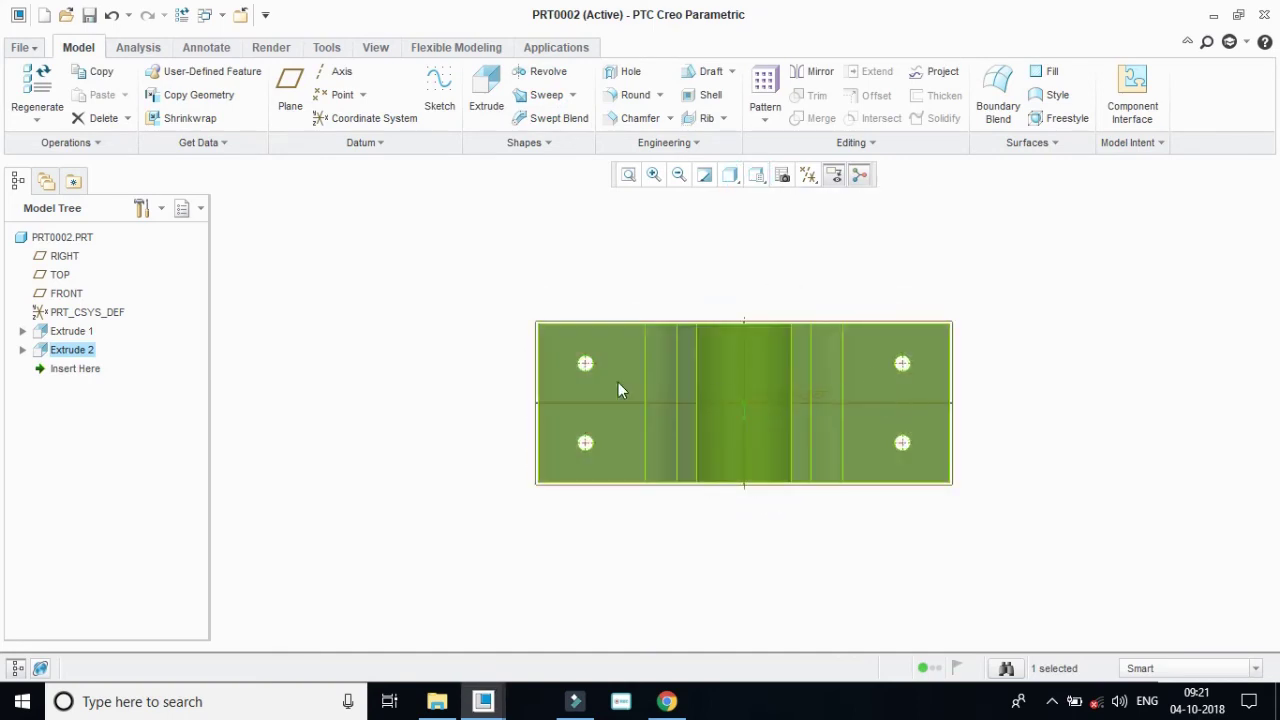
left_click(666, 701)
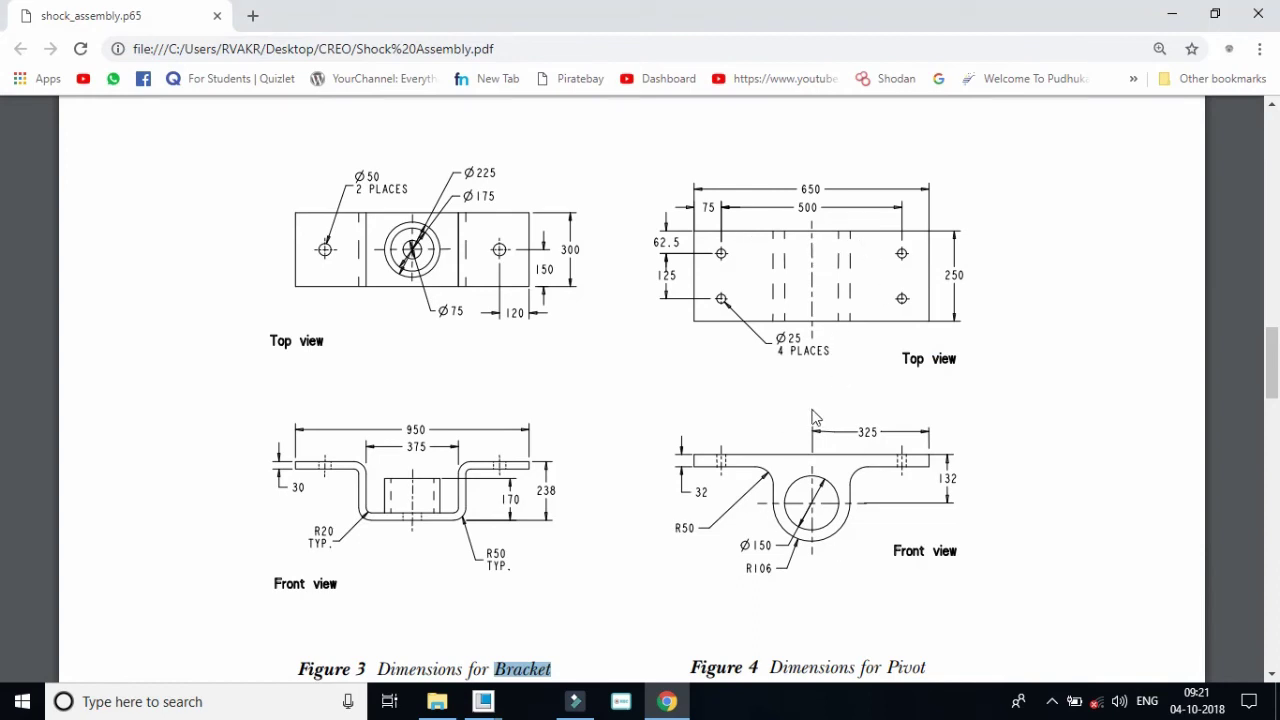
scroll(820, 443, "down", 2)
scroll(820, 443, "down", 3)
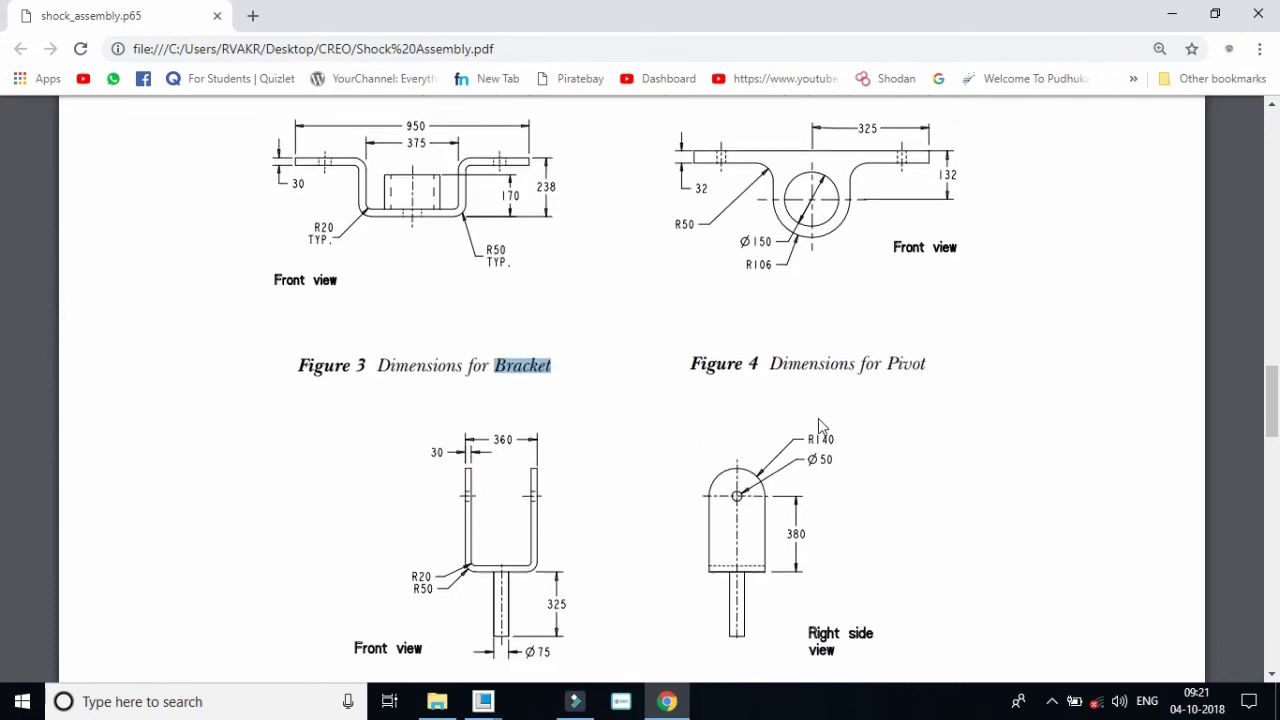
scroll(694, 289, "up", 2)
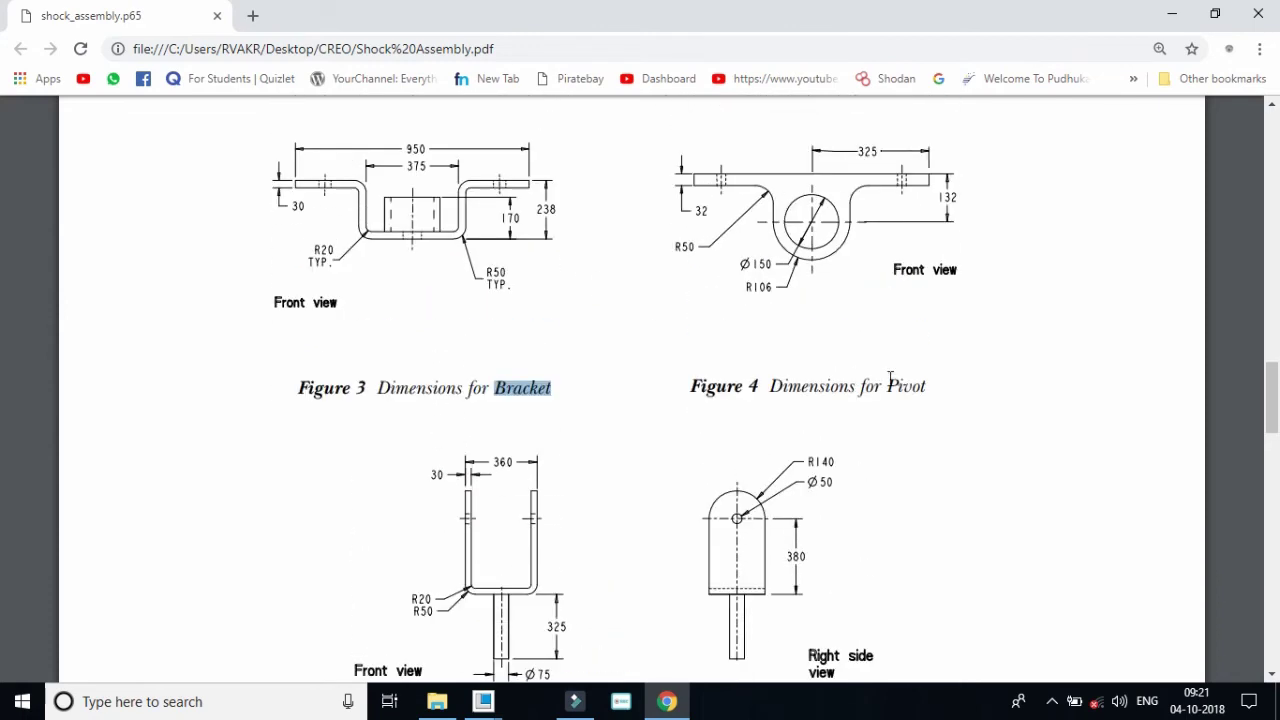
left_click_drag(934, 388, 893, 382)
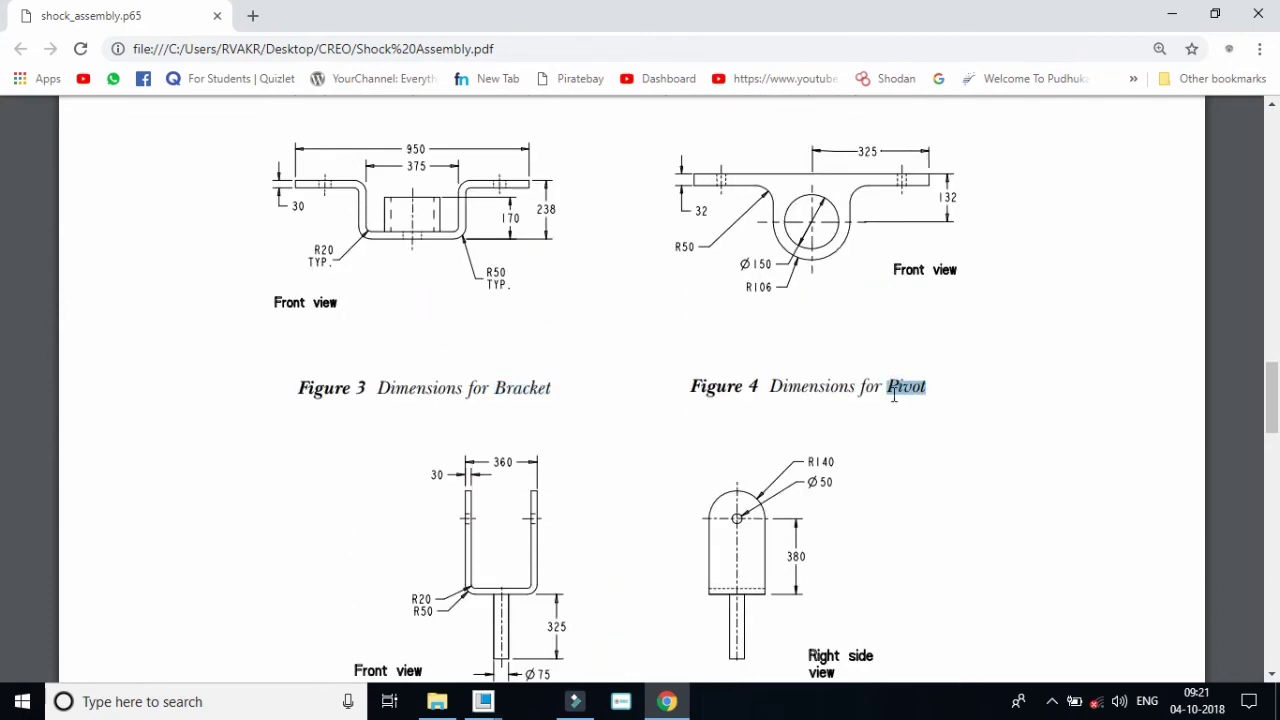
Switch back to Creo and save a copy of the part under the file name Pivot in the current folder.
left_click(664, 700)
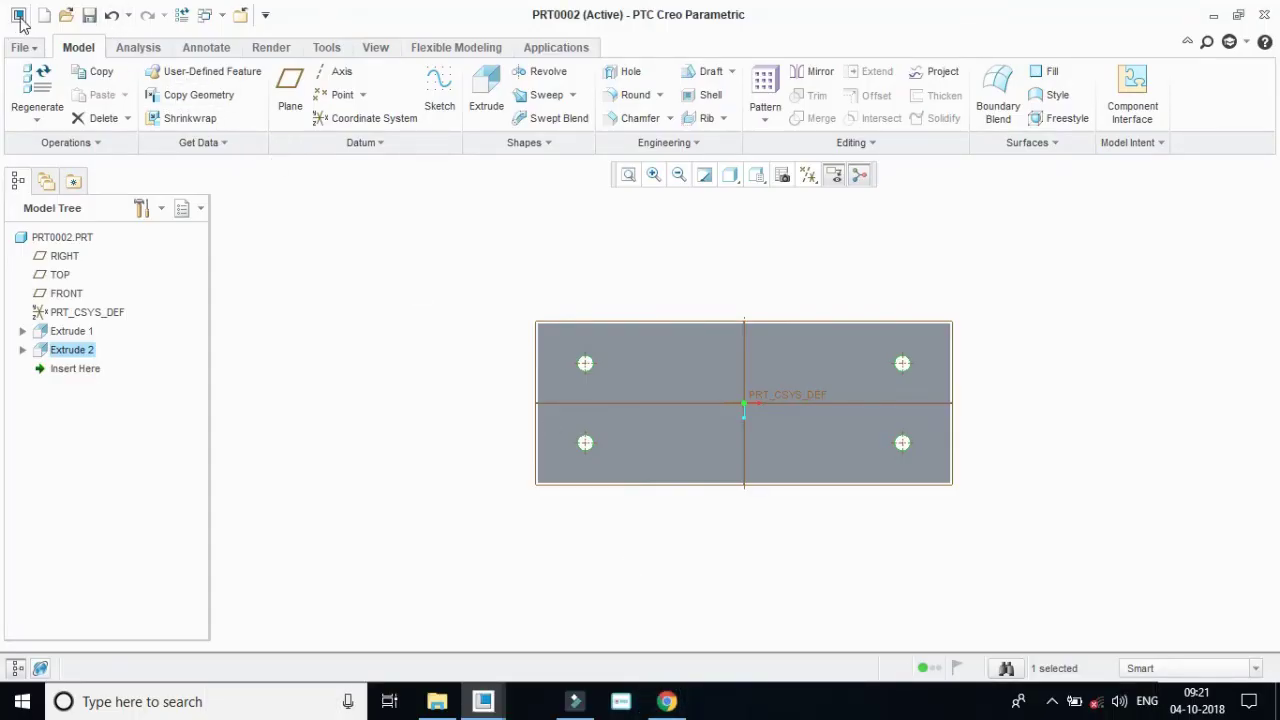
left_click(22, 47)
left_click(48, 178)
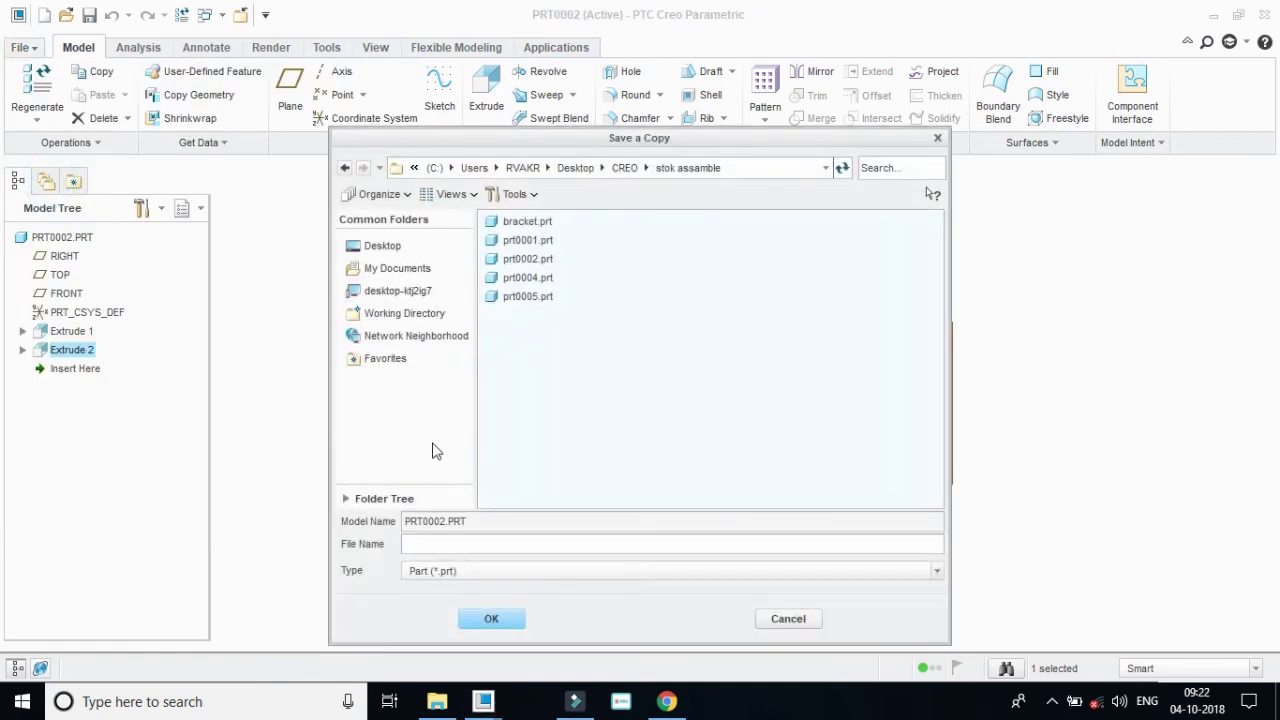
mouse_move(406, 521)
left_mouse_down()
mouse_move(480, 521)
mouse_move(370, 518)
left_mouse_up()
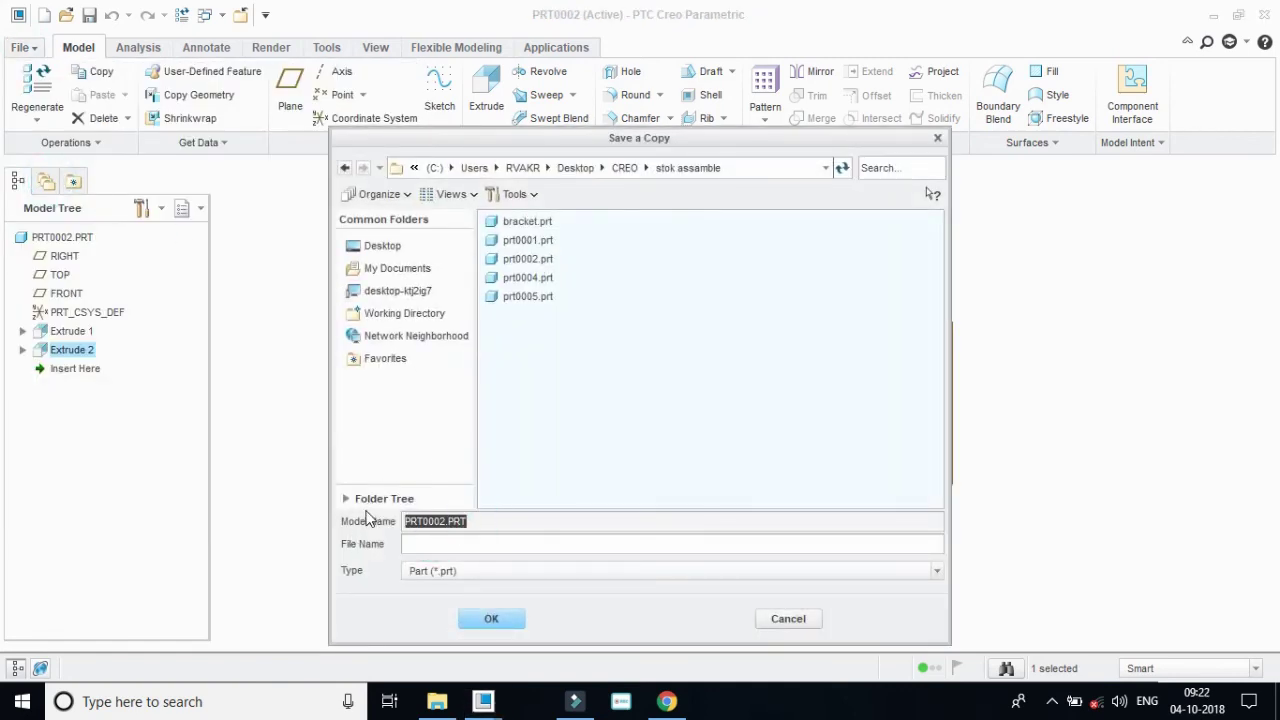
left_click(411, 544)
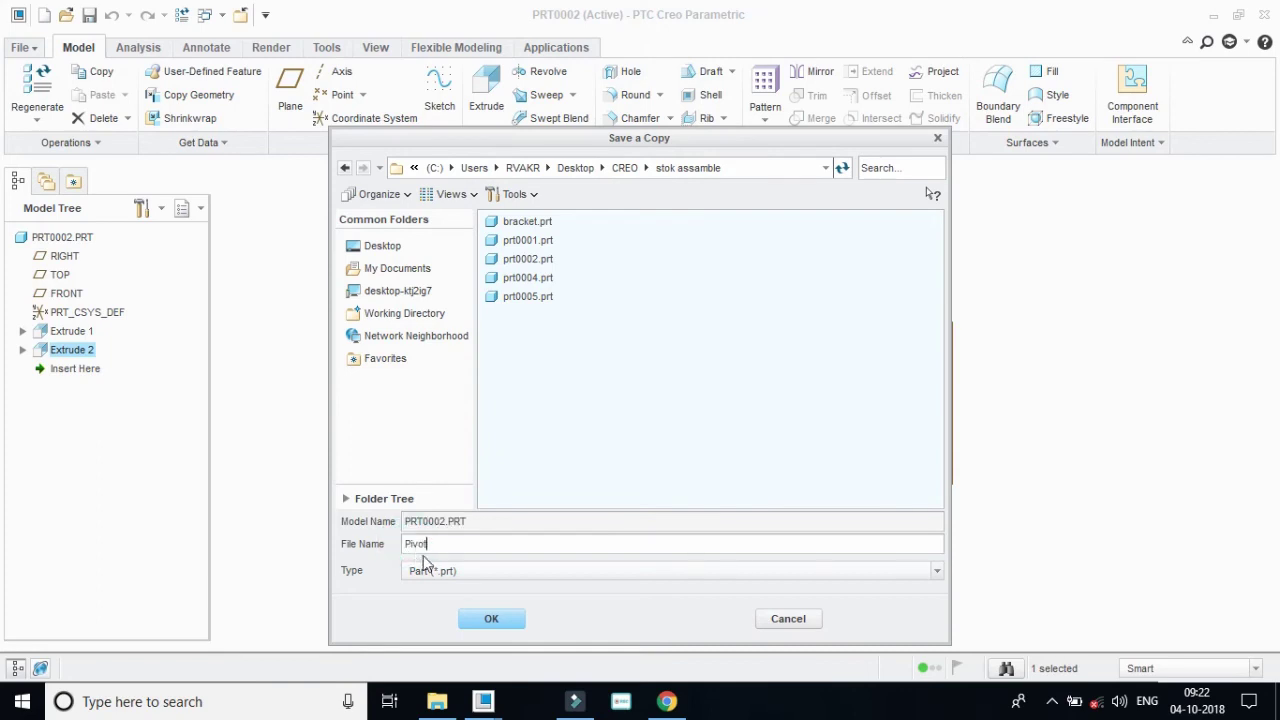
left_click(492, 619)
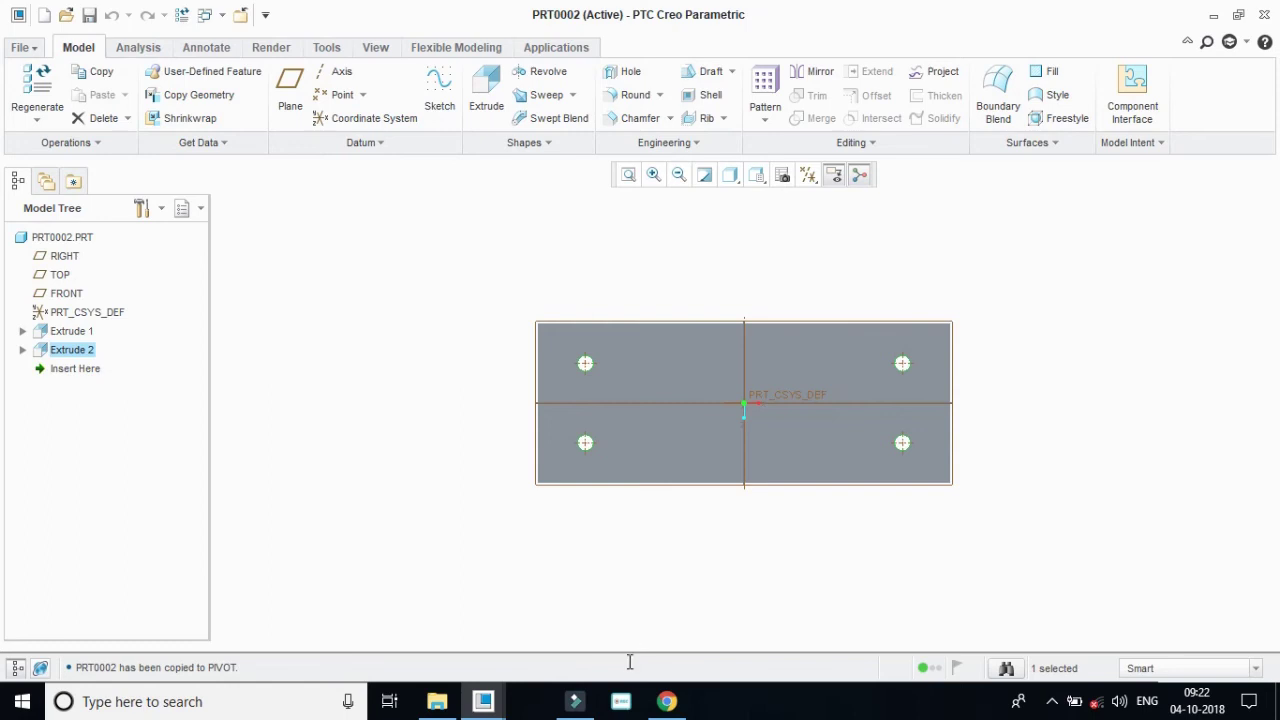
left_click(89, 15)
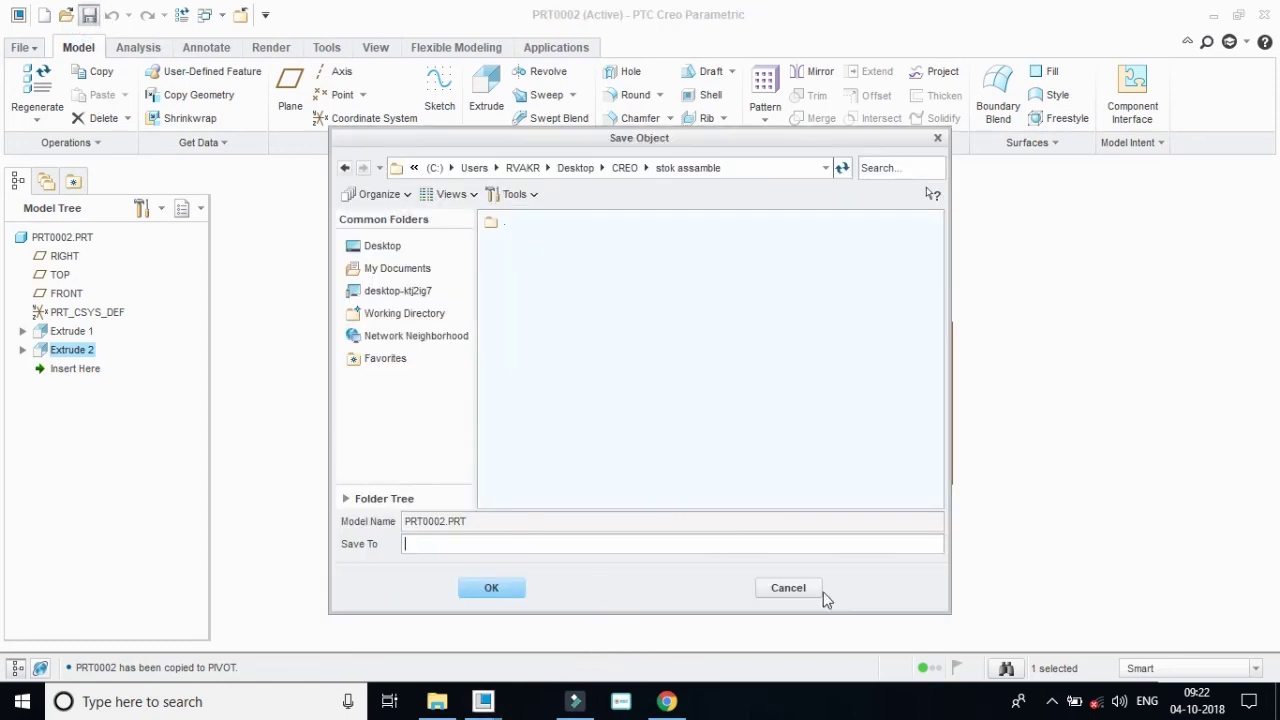
left_click(790, 589)
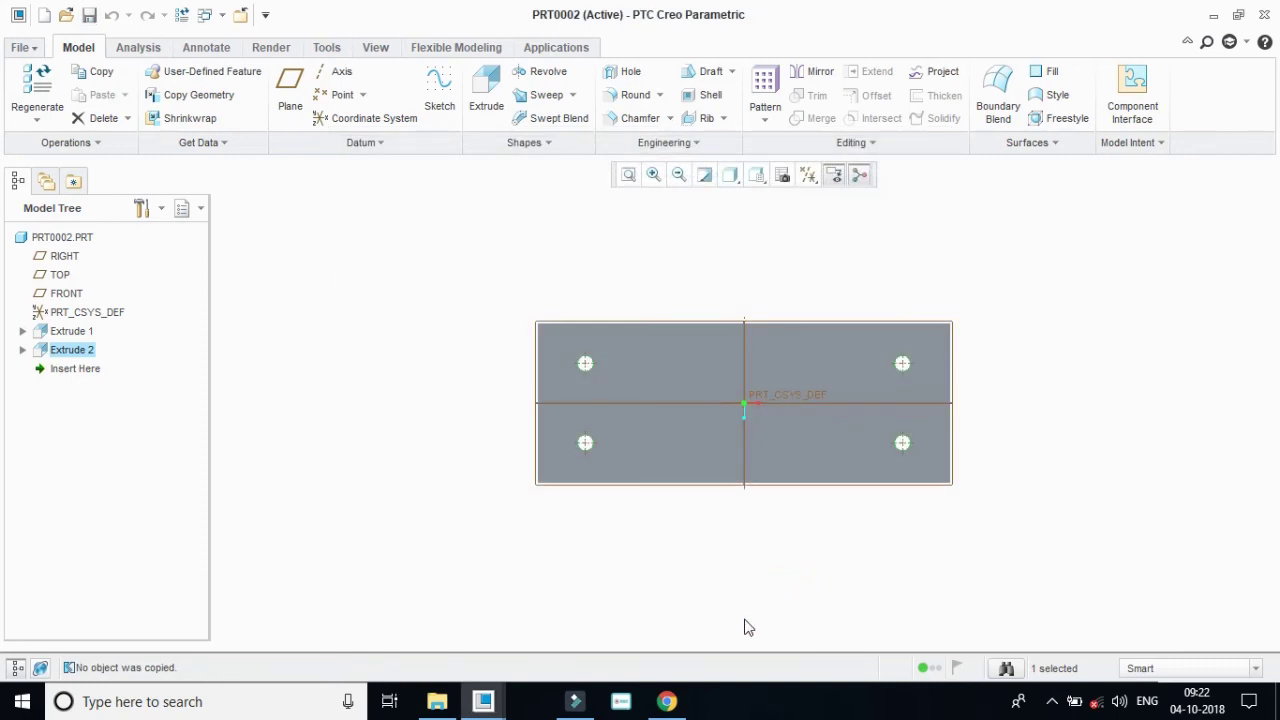
Check the next component in the PDF drawing and create a new solid part named U-Support with the default template.
left_click(697, 607)
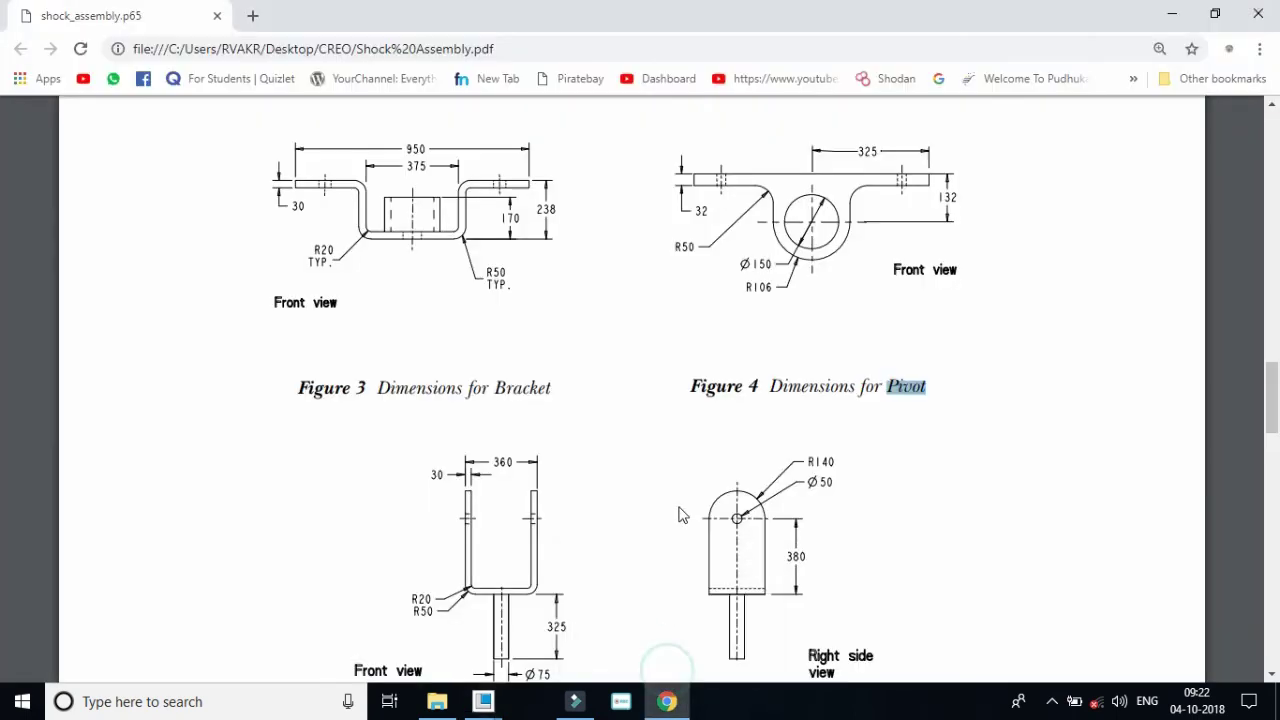
left_click_drag(756, 538, 686, 535)
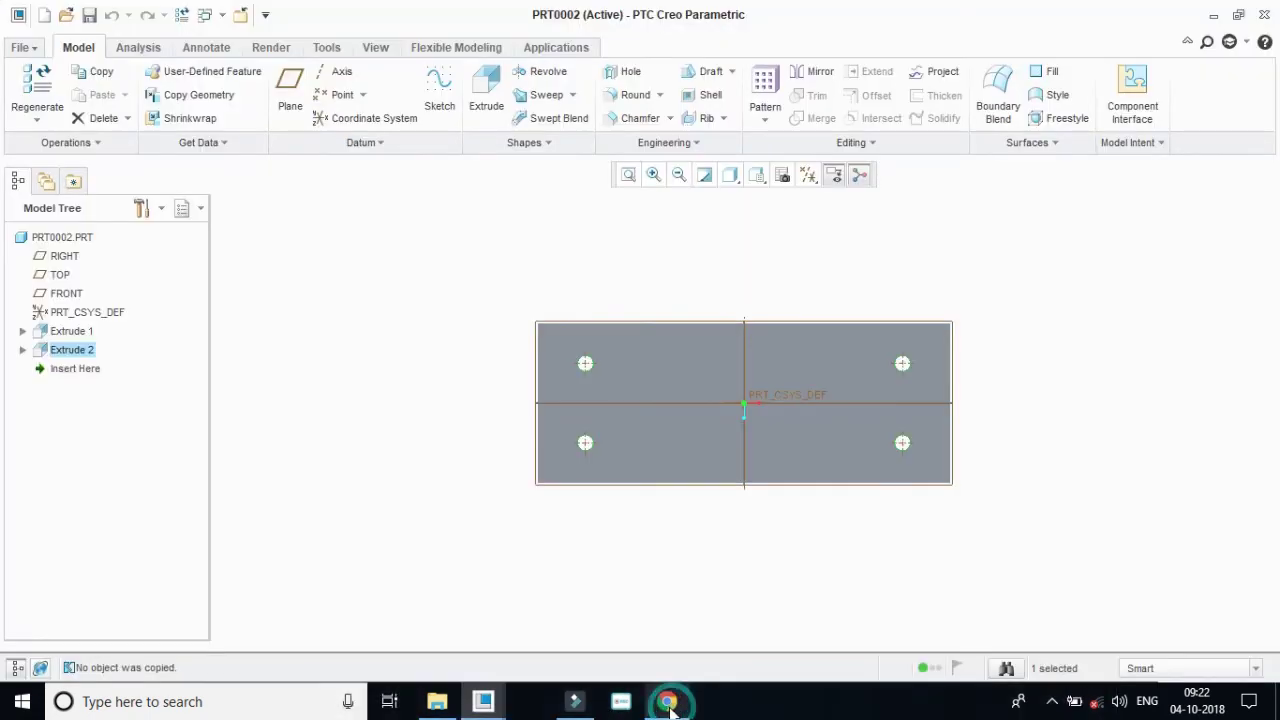
left_click(667, 701)
left_click(20, 47)
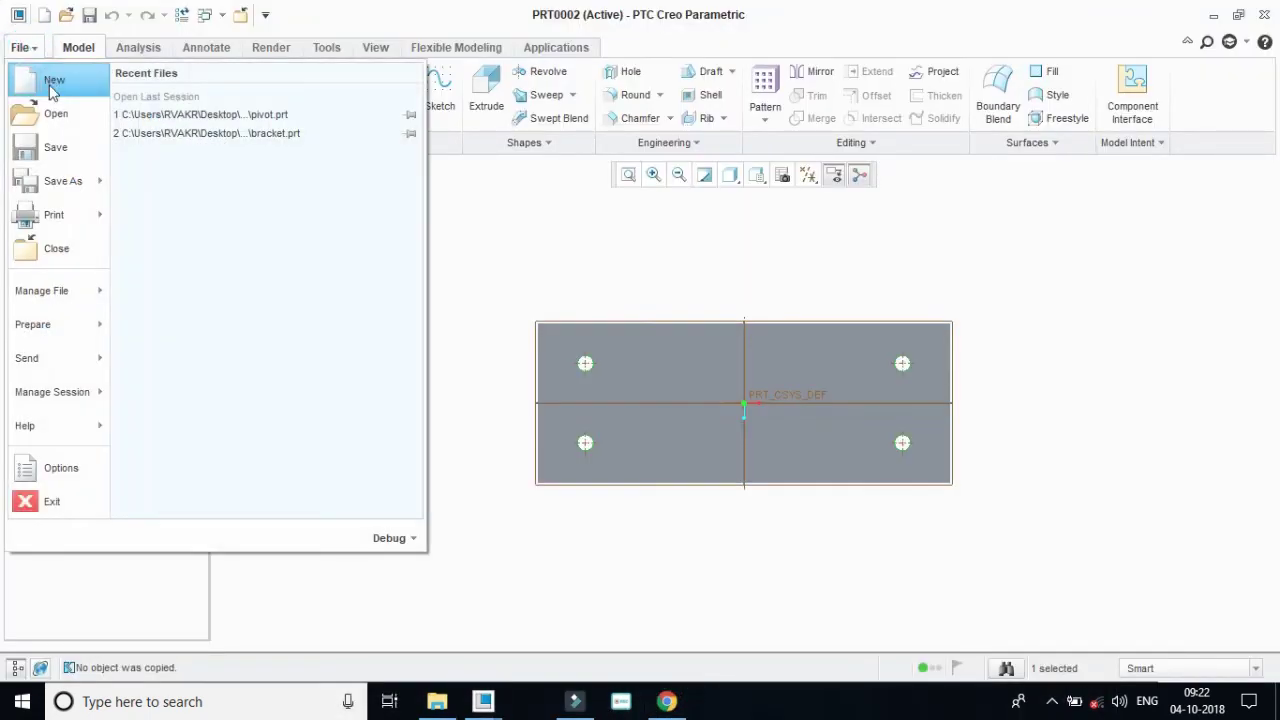
left_click(40, 84)
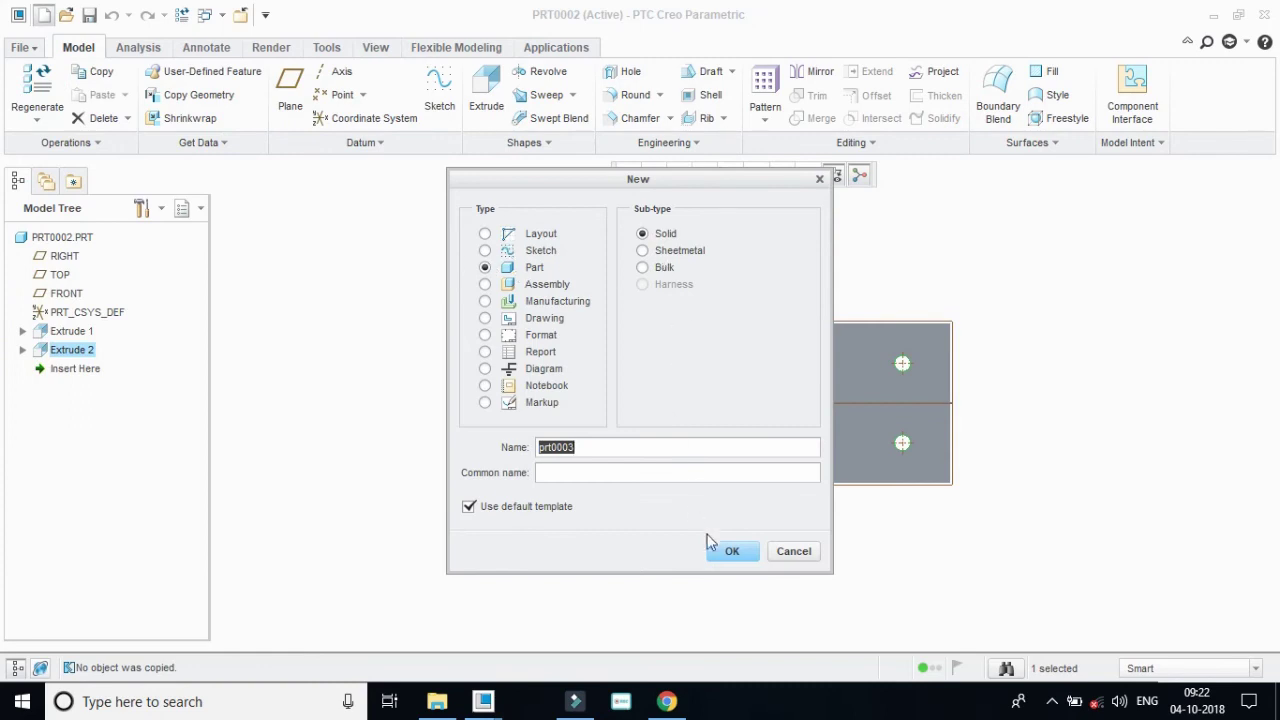
left_click(593, 446)
type("U-Support")
left_click(732, 552)
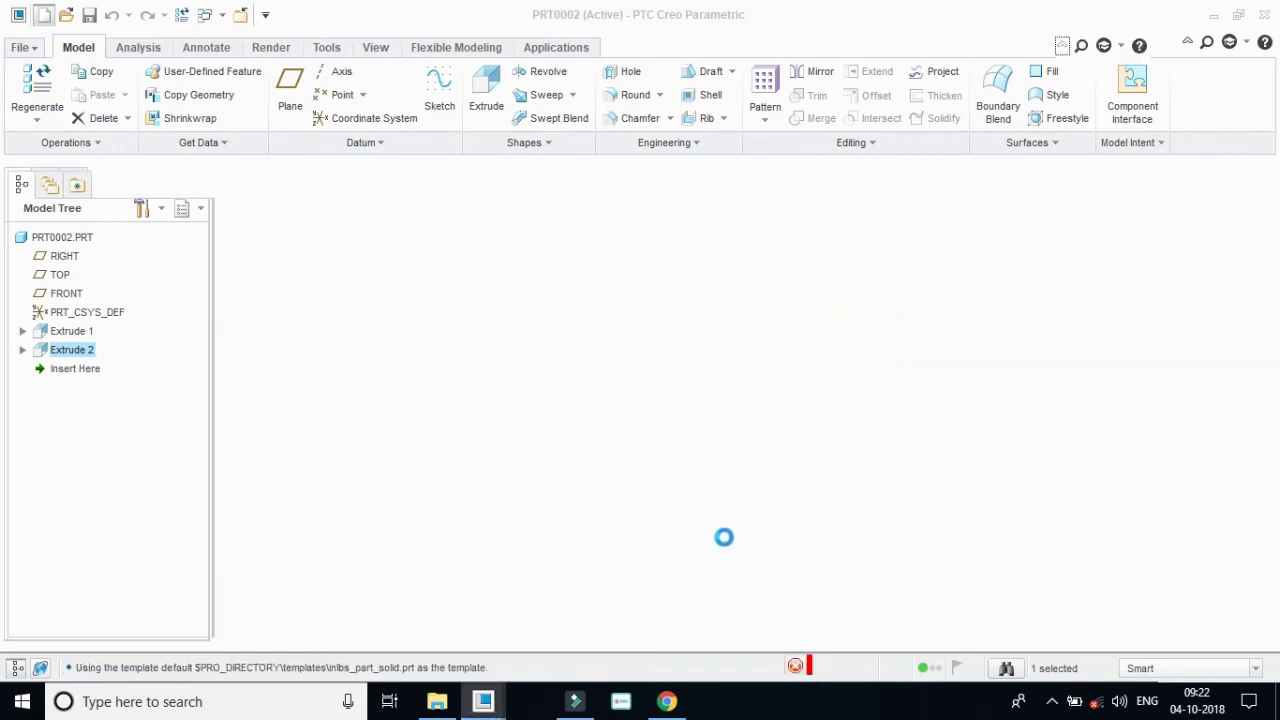
left_click(1113, 18)
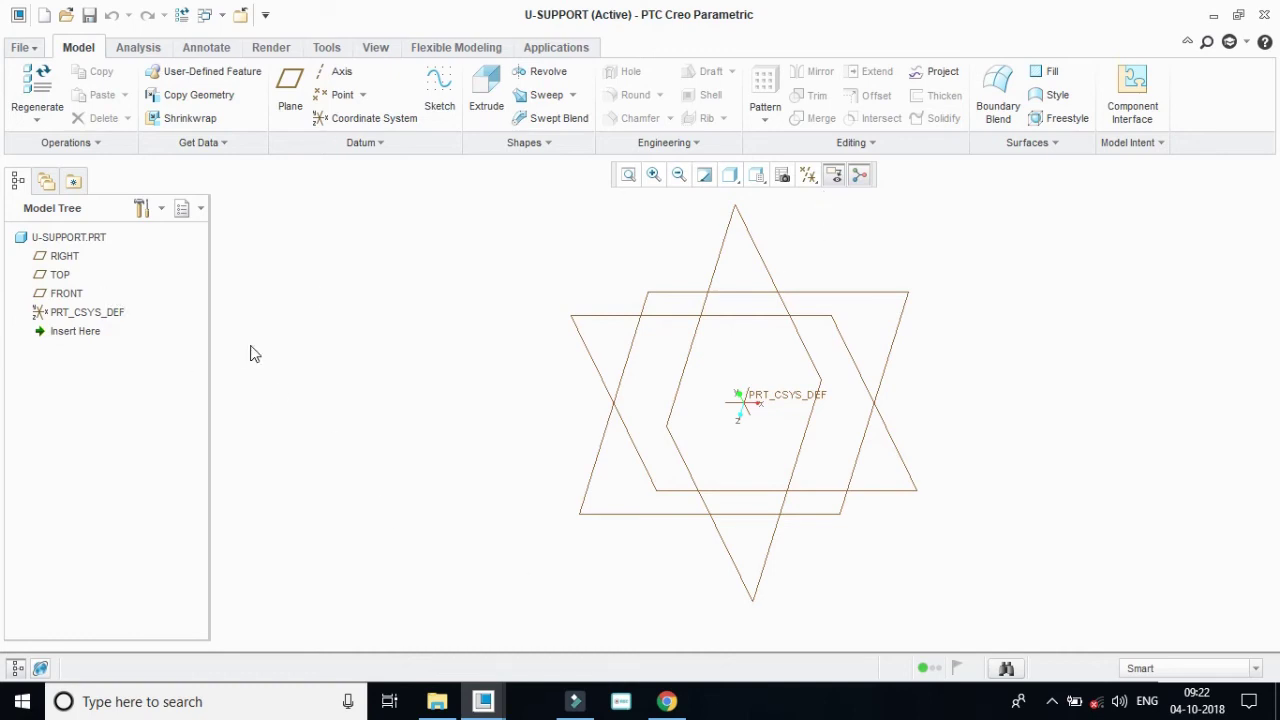
Start an extrusion in the U-Support part and open its internal sketch on the FRONT plane.
left_click(486, 100)
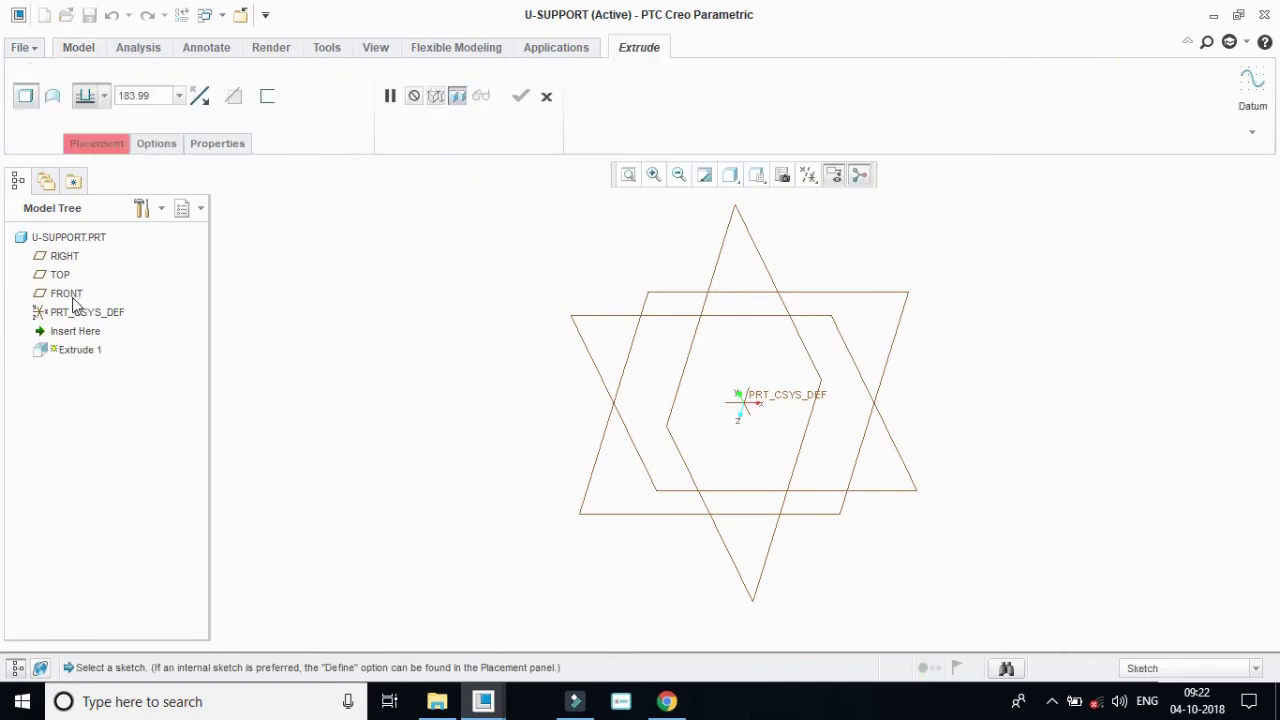
left_click(82, 148)
left_click(235, 203)
left_click(66, 293)
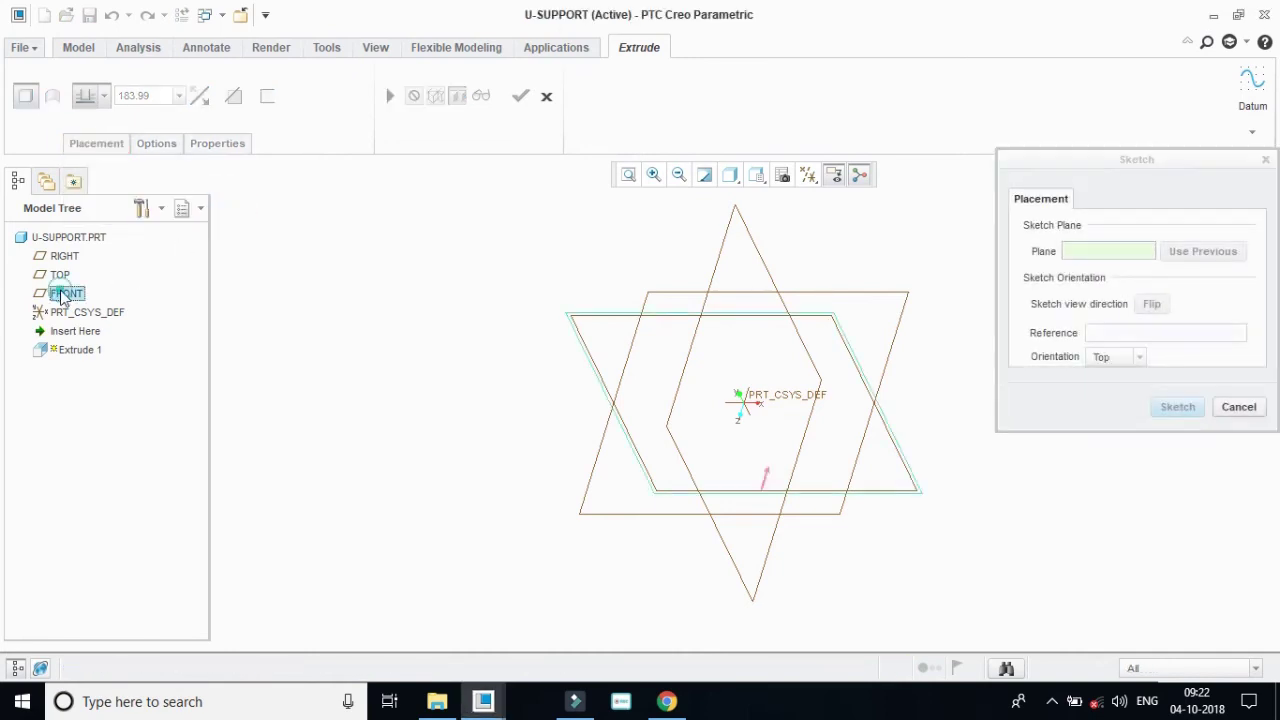
left_click(1177, 406)
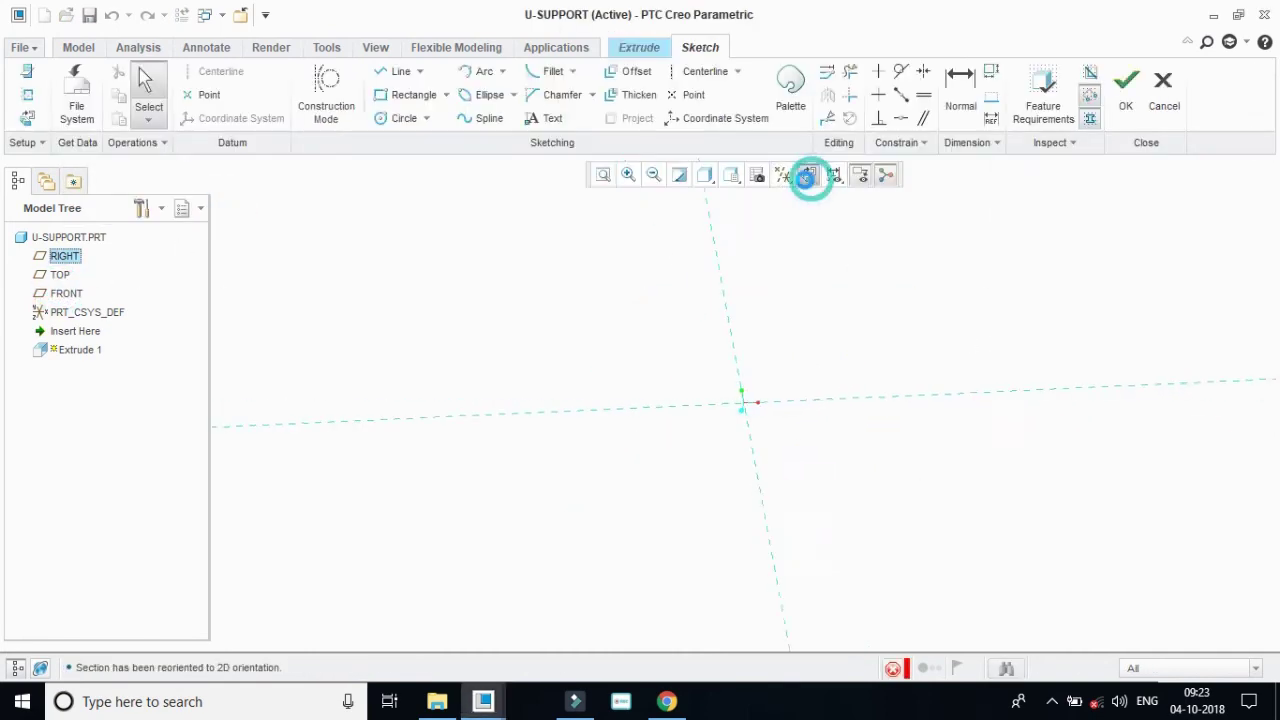
Sketch an open U-shaped profile of three connected lines around the vertical reference, about 191 wide and 223 tall.
left_click(393, 71)
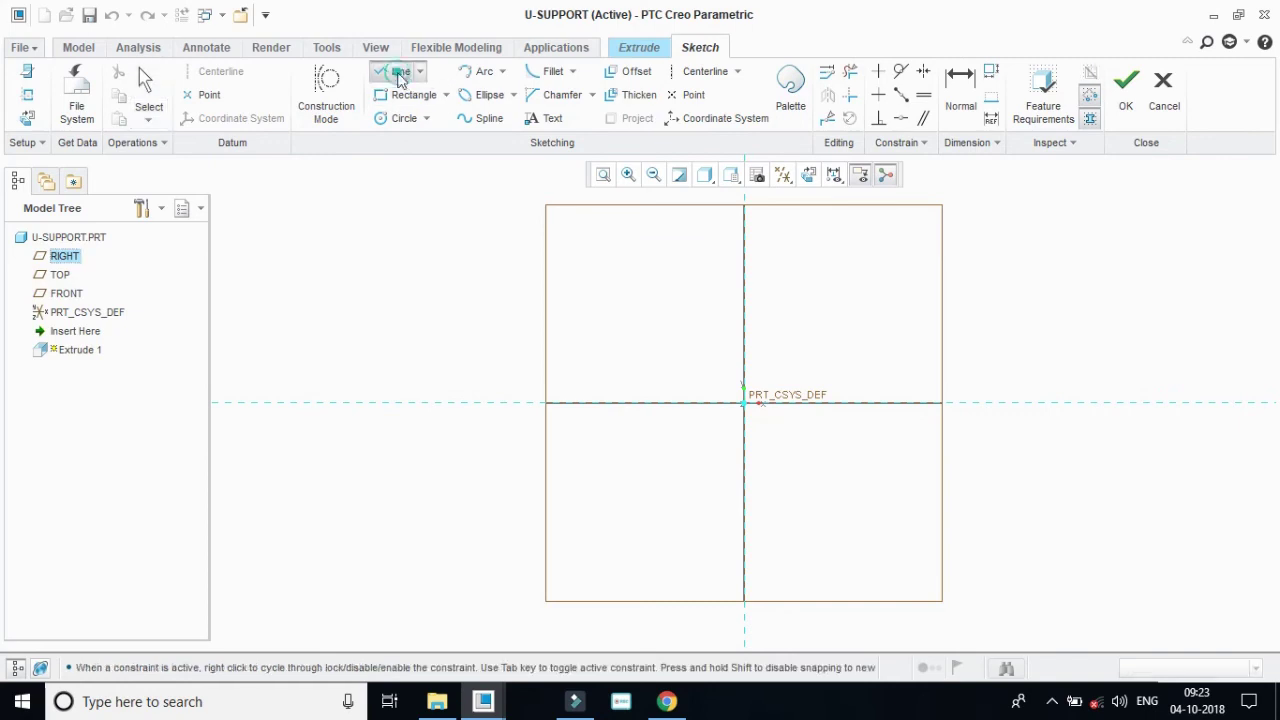
left_click(661, 348)
left_click(661, 521)
left_click(810, 521)
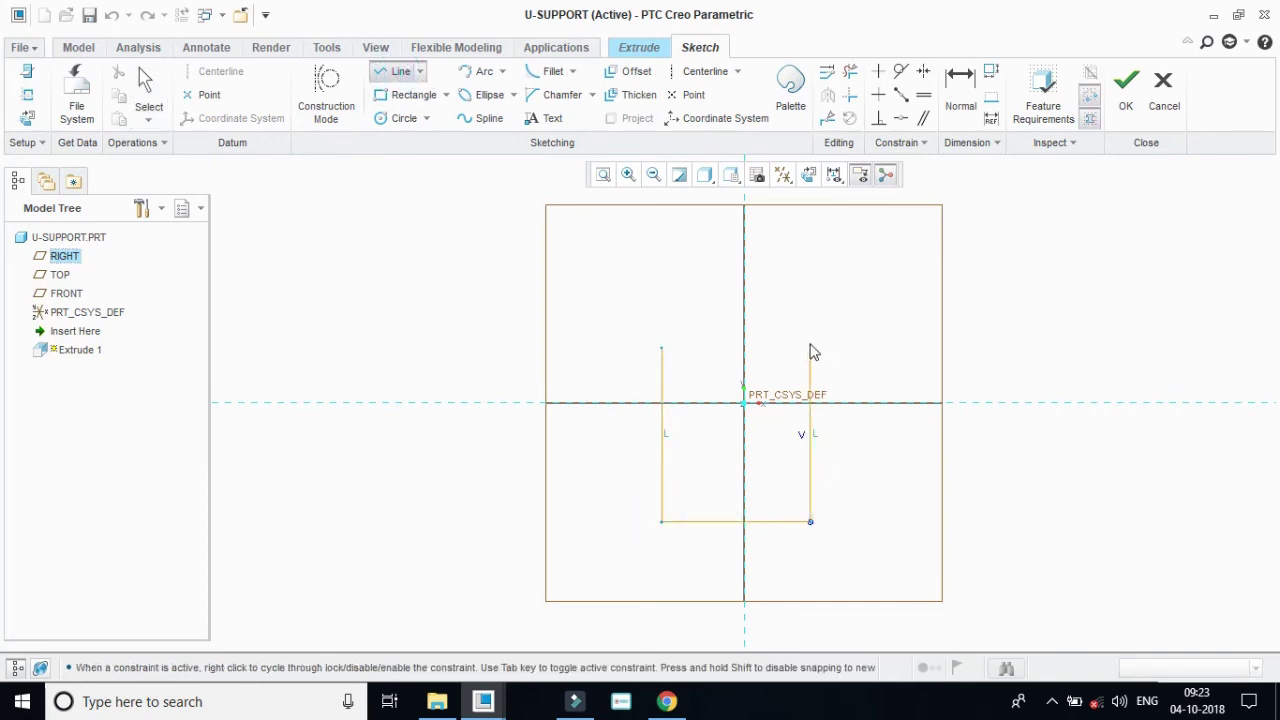
left_click(811, 350)
left_click(148, 90)
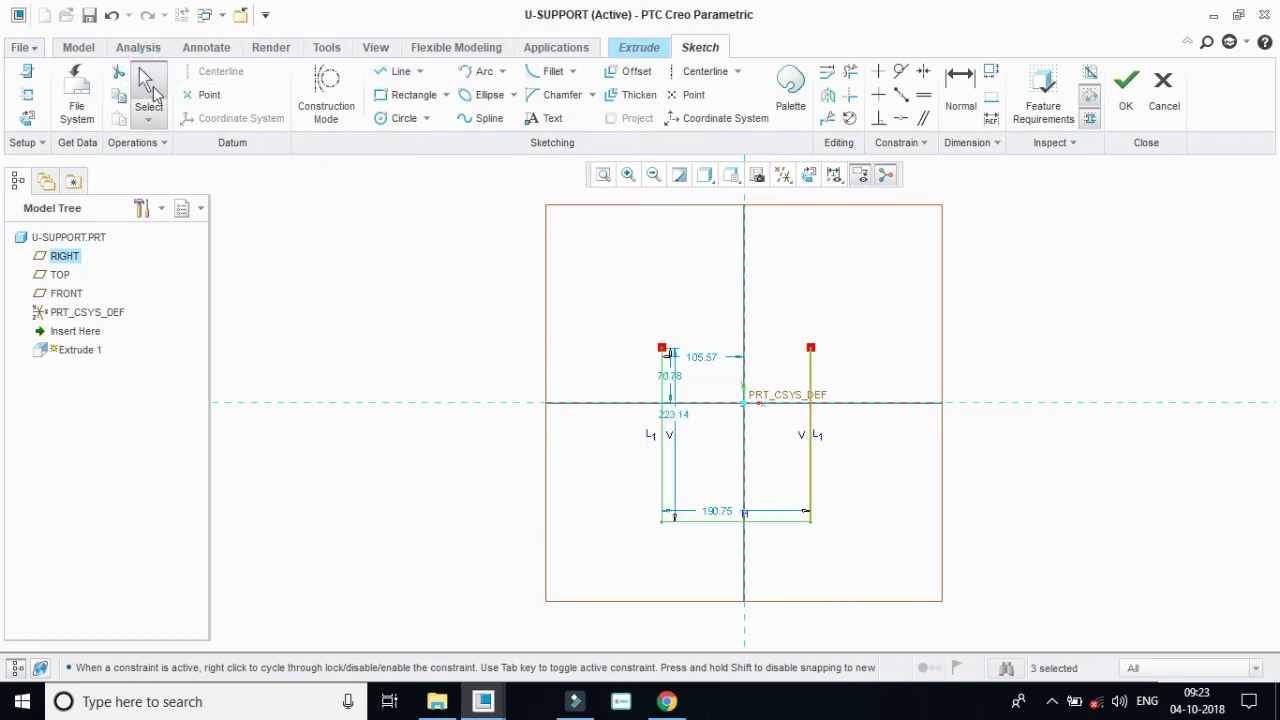
Arrange the PDF drawing beside the Creo window so the U-Support's front view can be read while sketching.
left_click(667, 701)
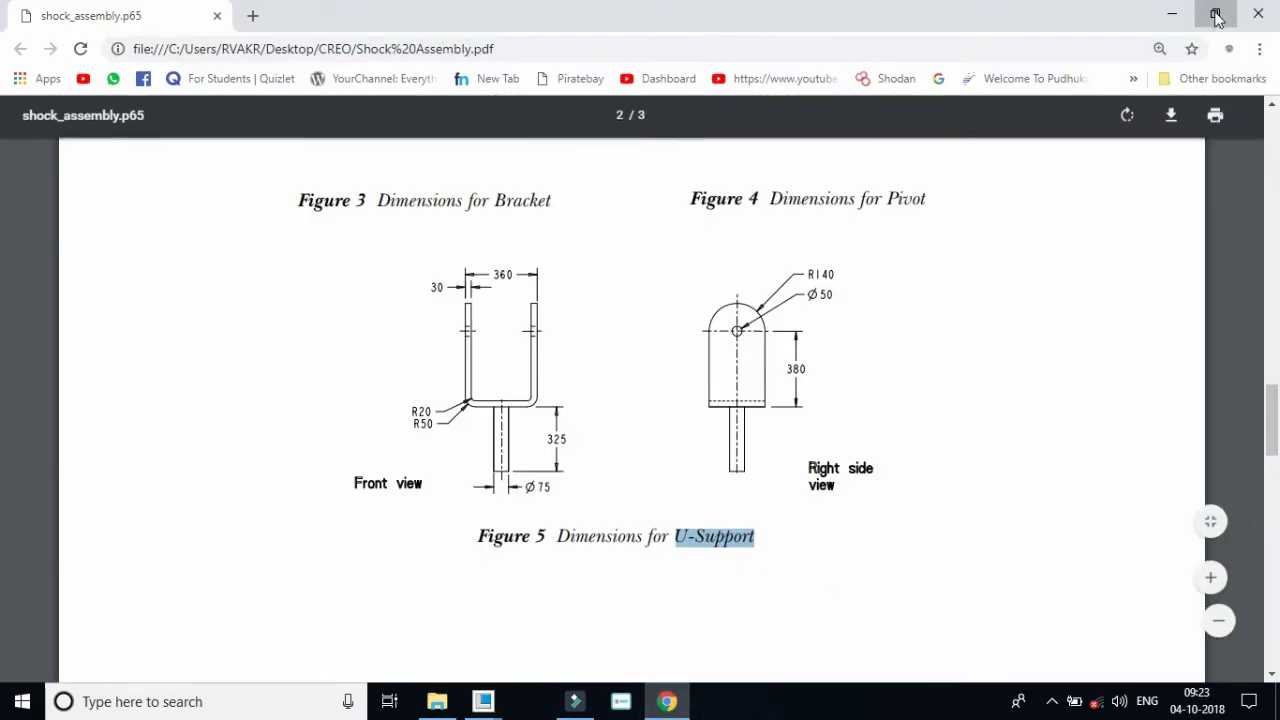
left_click(1216, 16)
left_click_drag(569, 310, 958, 339)
left_click_drag(963, 655, 1038, 655)
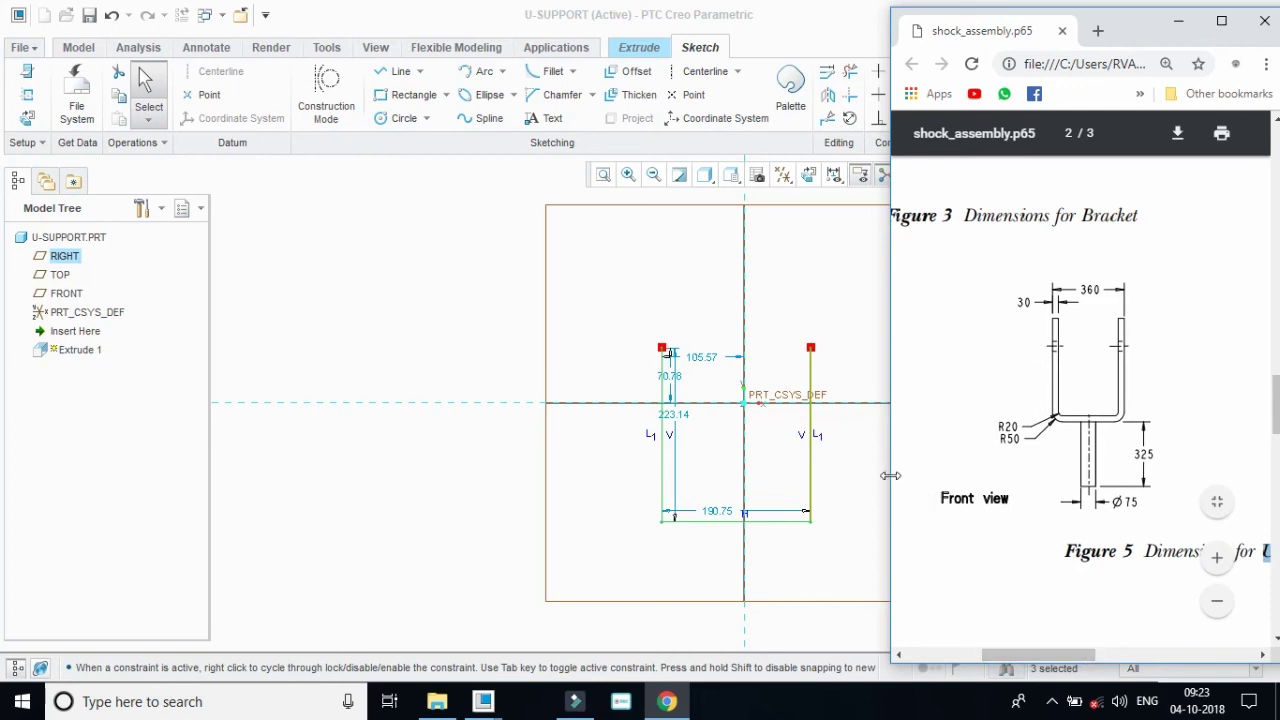
left_click(868, 332)
left_click_drag(1197, 90, 929, 186)
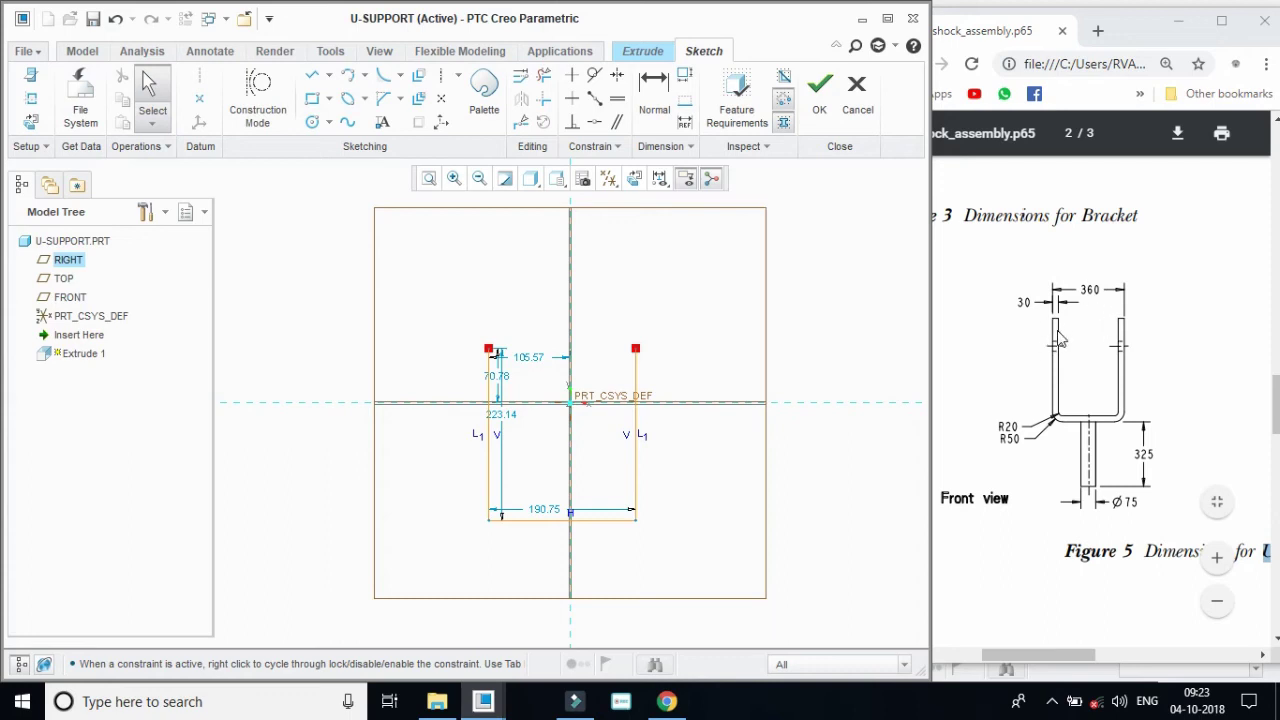
Set the U profile's width to 300 and the distance from its side leg to the vertical reference to 150.
double_click(544, 509)
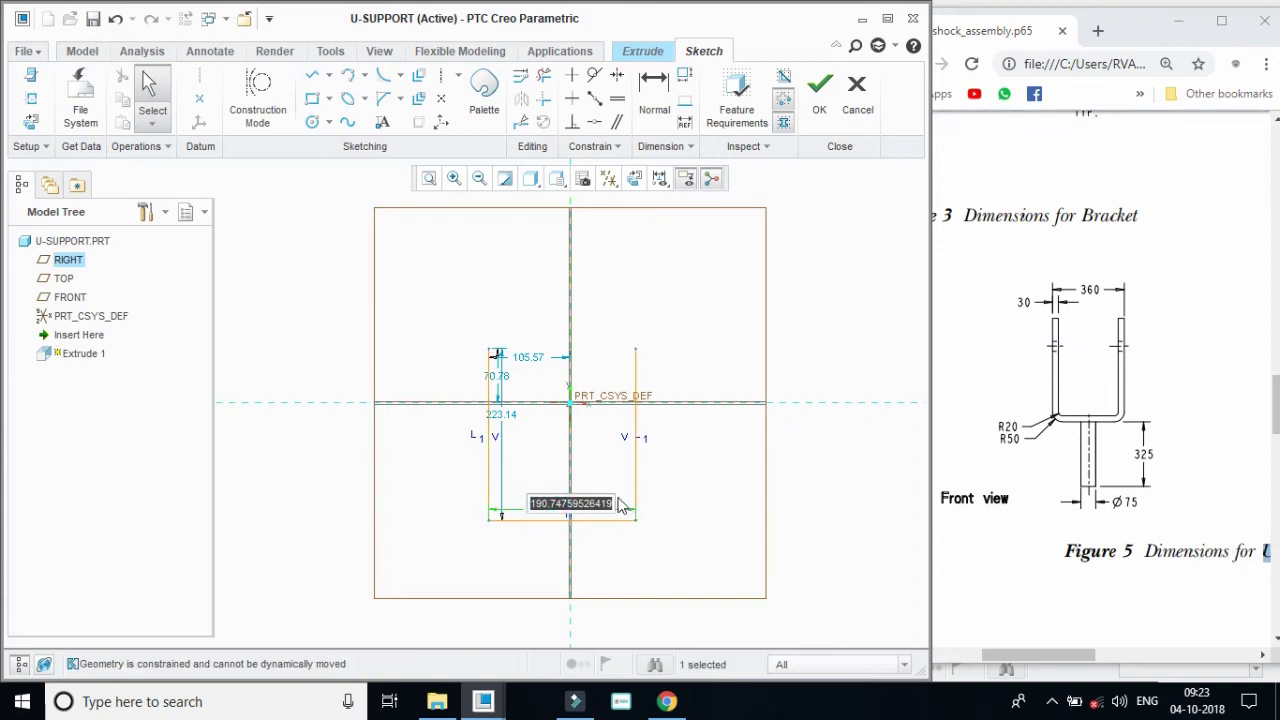
type("300")
key("Return")
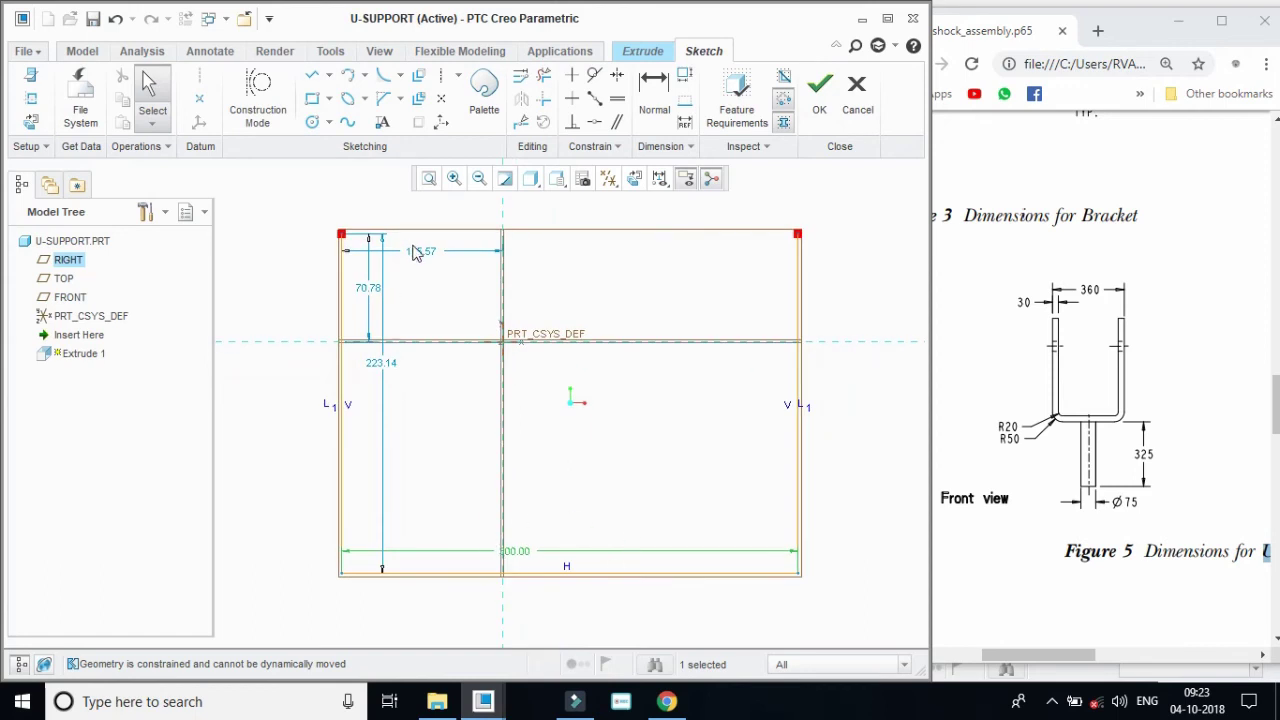
double_click(421, 251)
type("3")
key("BackSpace")
type("150")
key("Return")
double_click(372, 364)
type("\\\\\\\\\\\\\\\\\\\\\\\\\\\\\\\\\\\\\\\\\\\\\\\\\\\\\\\\\\\\\\\\\\\\\\\\\\\\\\\\\\\\\\\\\\\\\\\\\\\\\\\\")
key("BackSpace")
key("BackSpace")
key("BackSpace")
key("BackSpace")
key("BackSpace")
key("BackSpace")
key("BackSpace")
key("BackSpace")
key("BackSpace")
key("BackSpace")
key("BackSpace")
key("BackSpace")
key("BackSpace")
key("BackSpace")
key("BackSpace")
key("BackSpace")
key("BackSpace")
key("BackSpace")
key("BackSpace")
key("BackSpace")
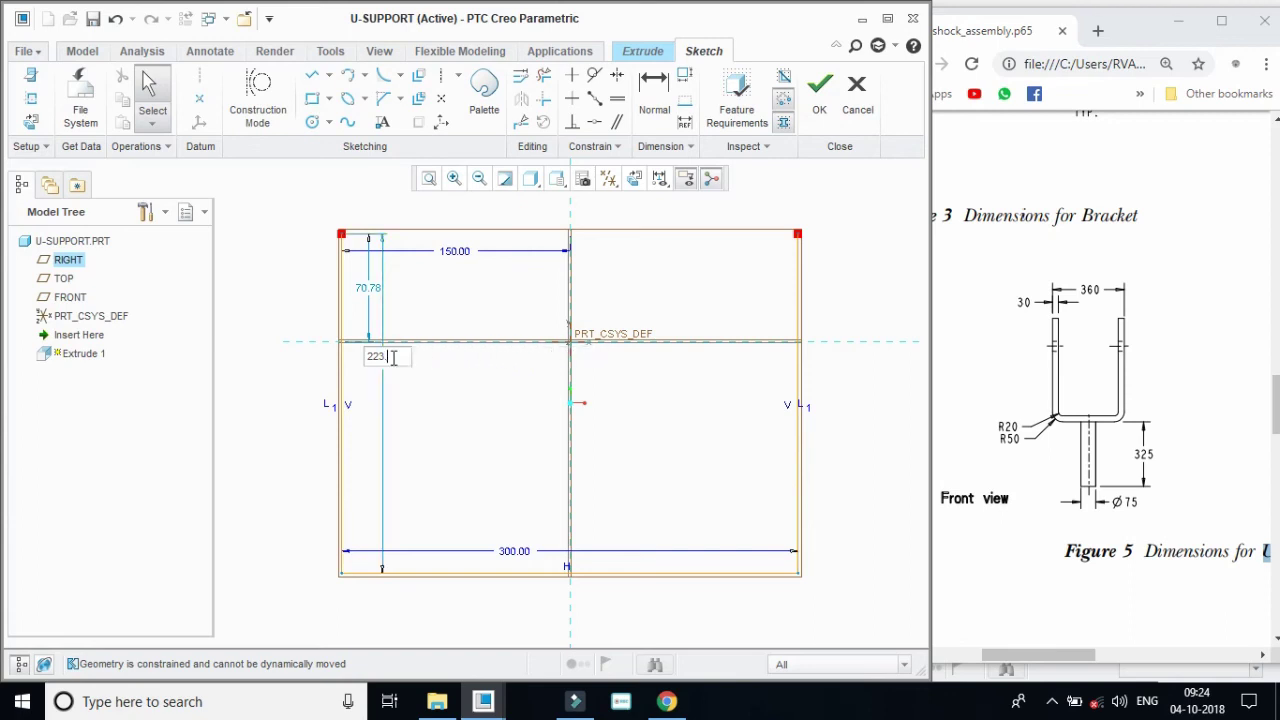
Consult the U-Support's right side view in the PDF and set the U profile's leg height to 380+140.
left_click_drag(1039, 655, 1117, 655)
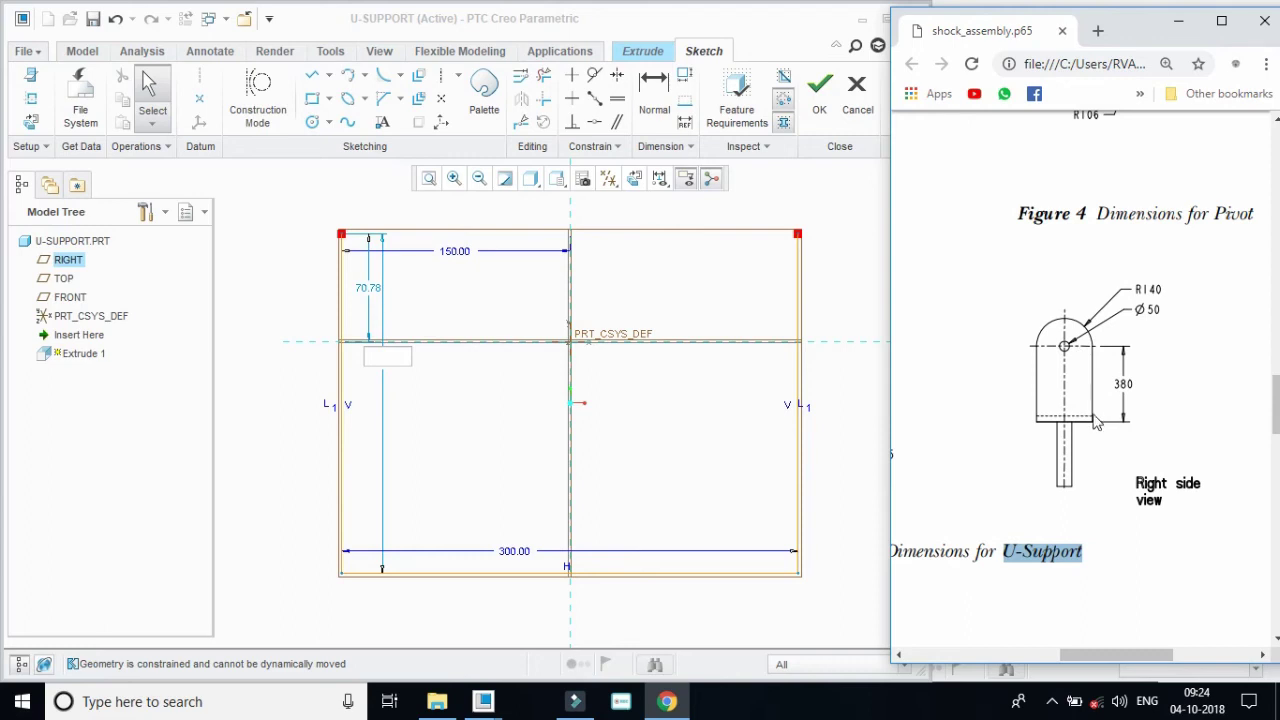
left_click(391, 364)
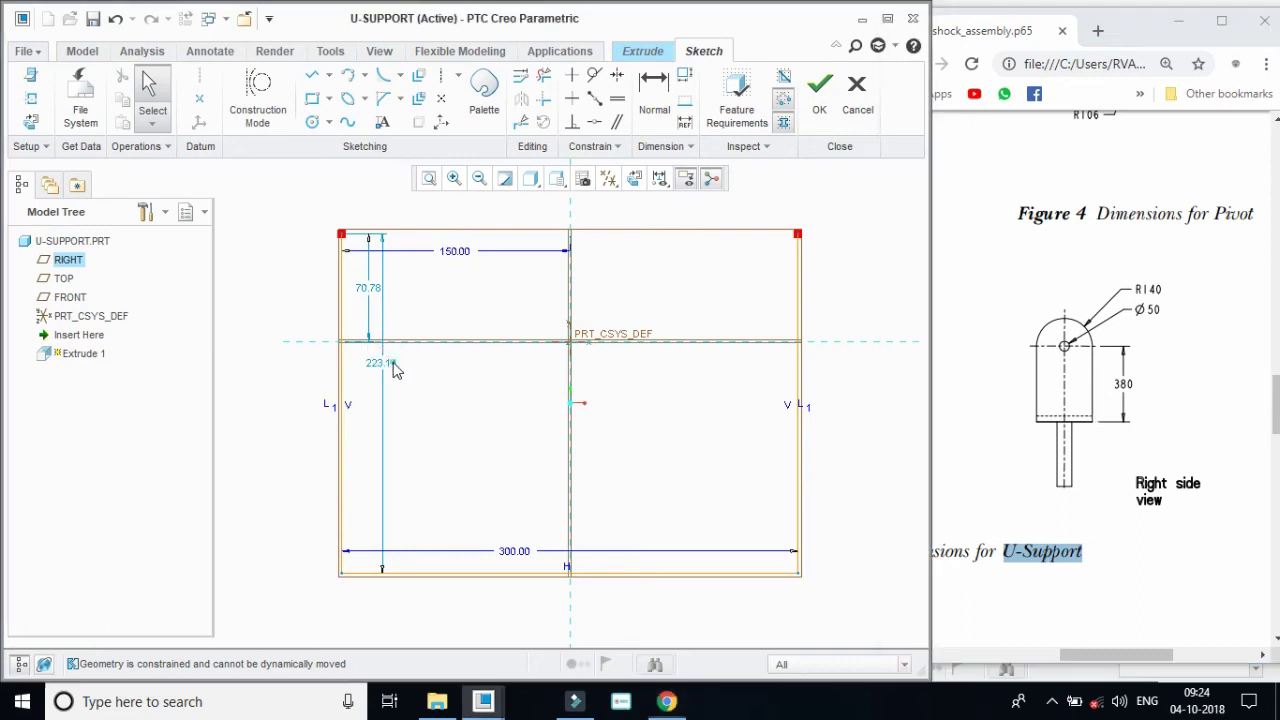
left_click(387, 362)
type("380+140")
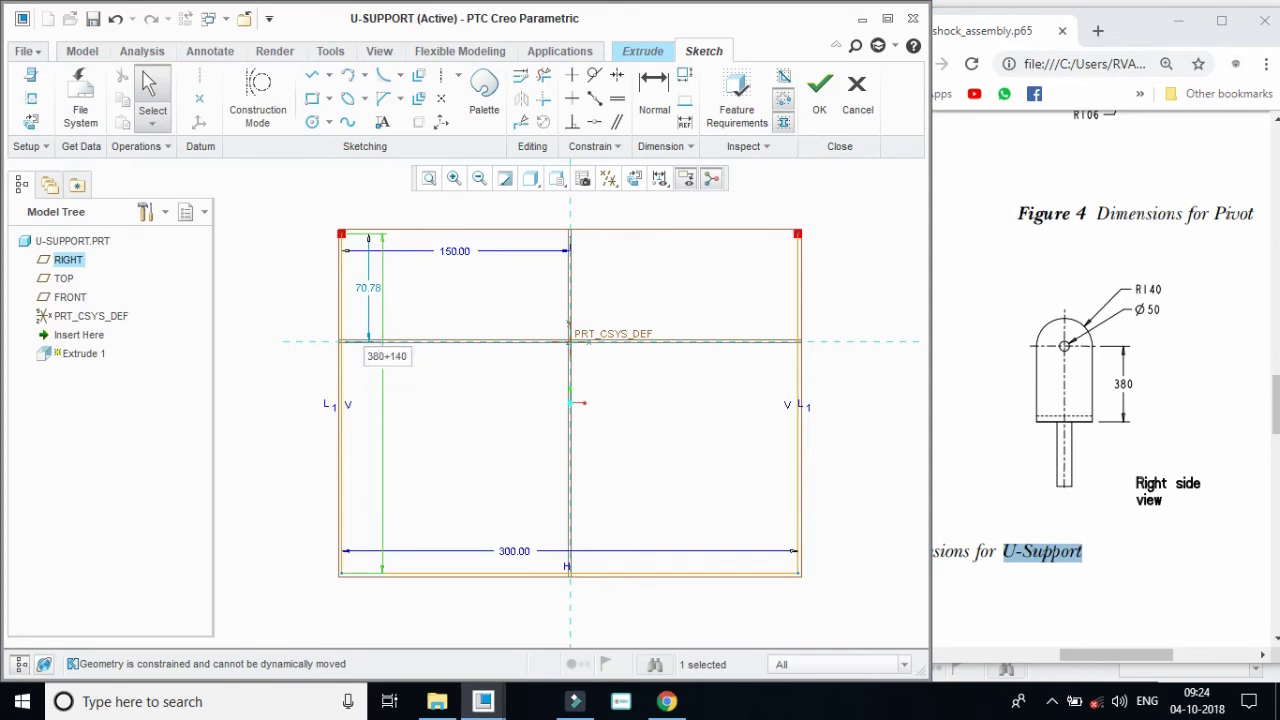
key("Return")
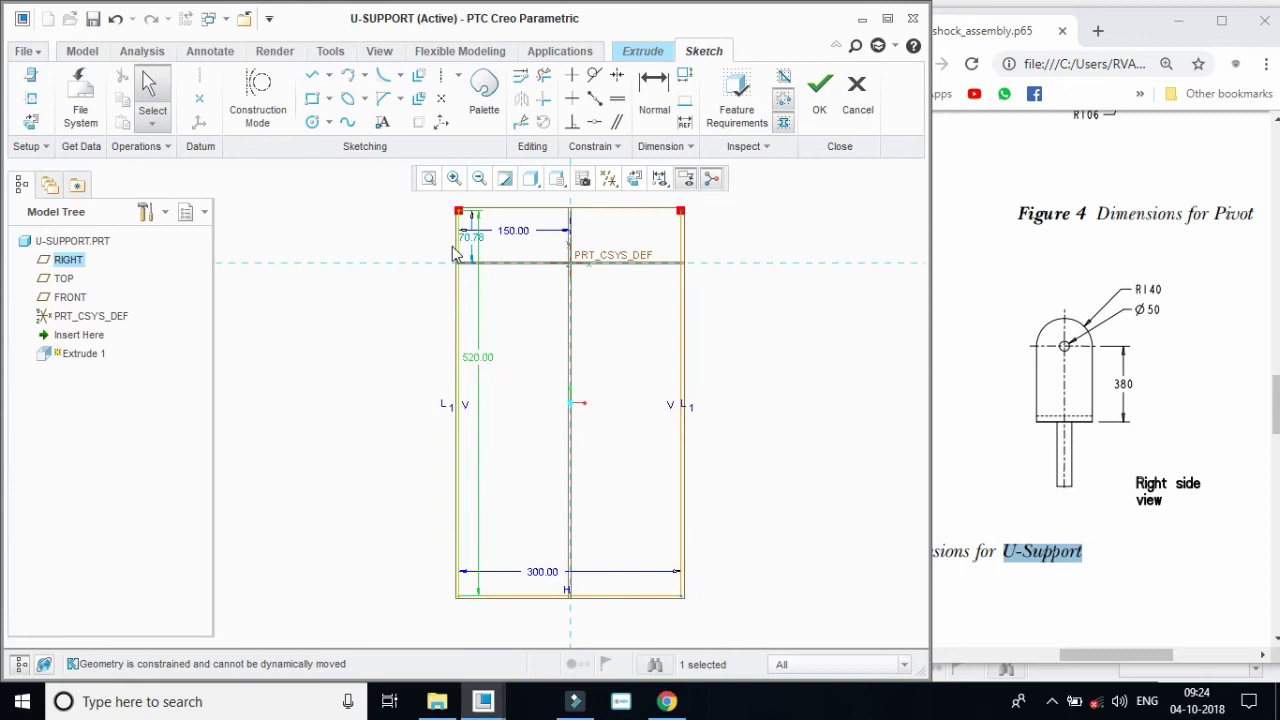
Try a 0 offset between the leg tops and the horizontal reference, and undo it together with the leg height change.
double_click(472, 240)
type("0")
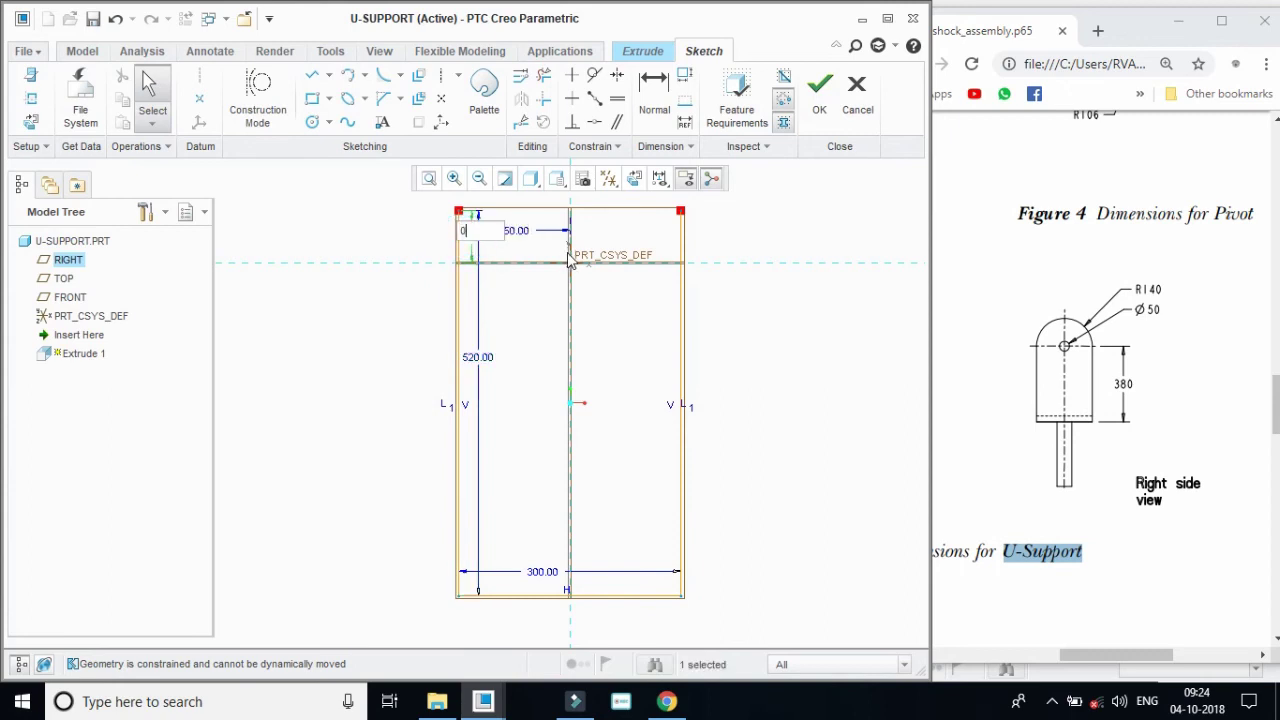
key("Return")
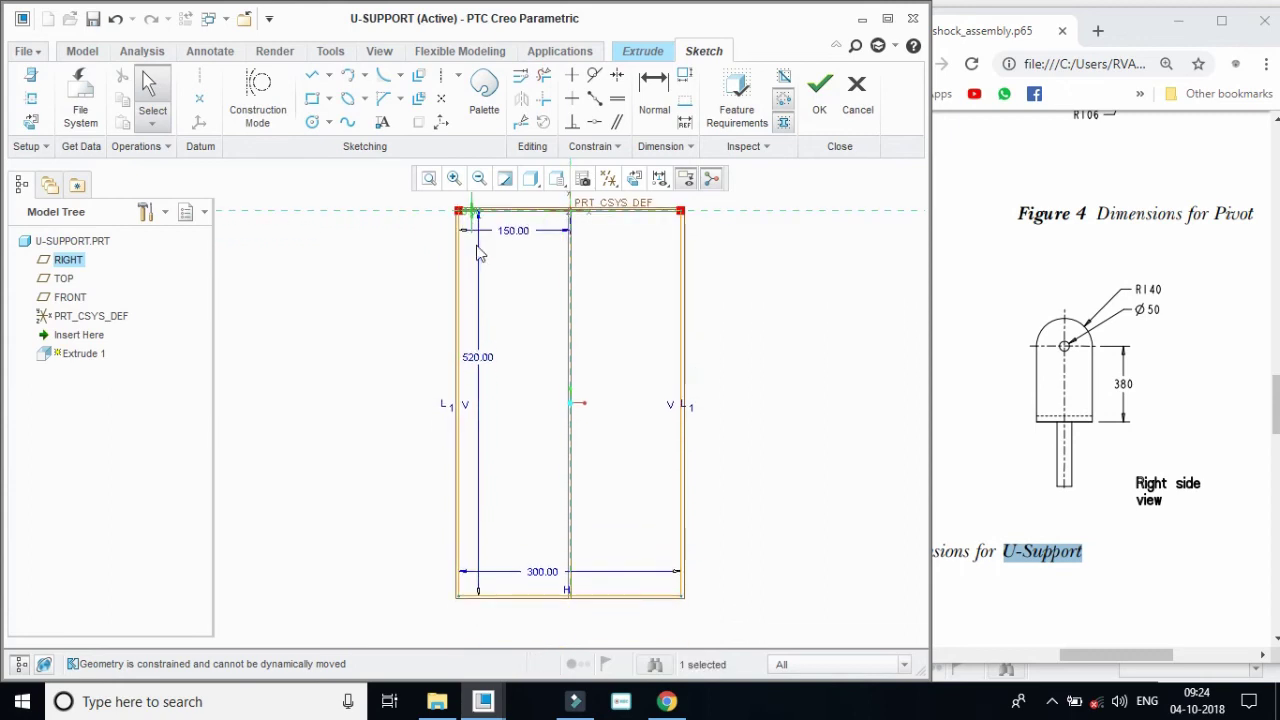
left_click(392, 405)
left_click(744, 259)
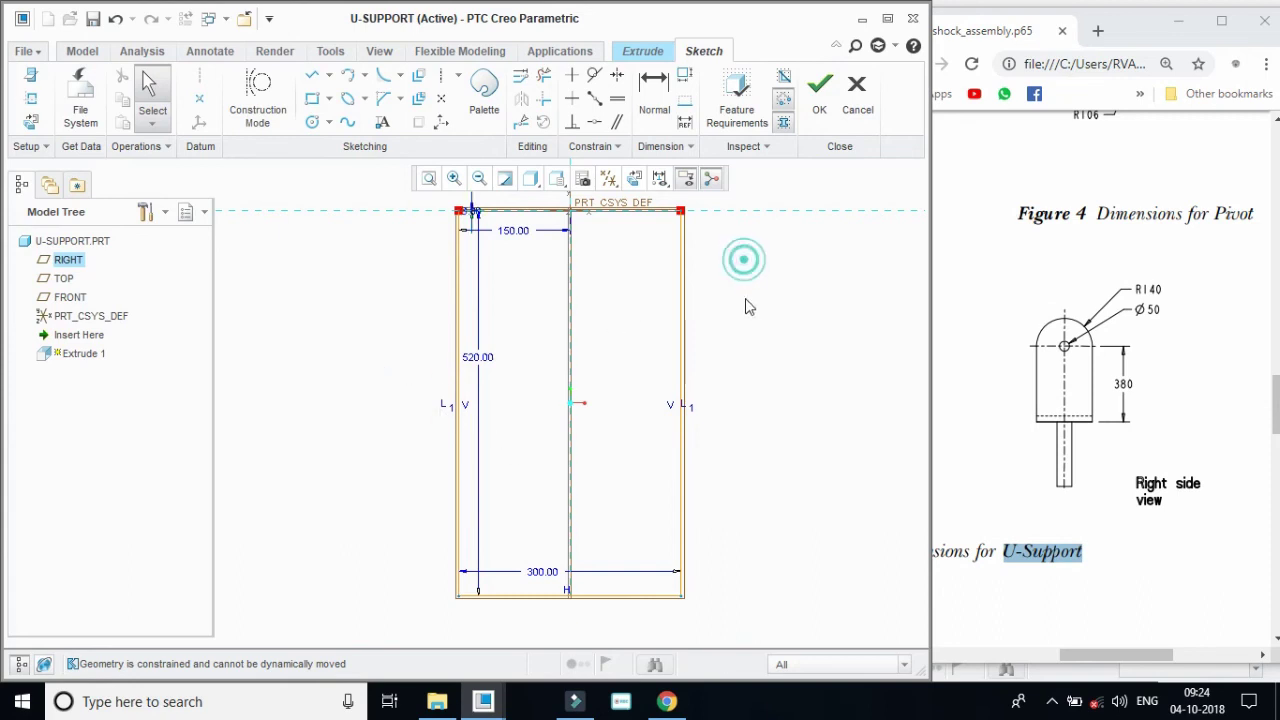
left_click(471, 200)
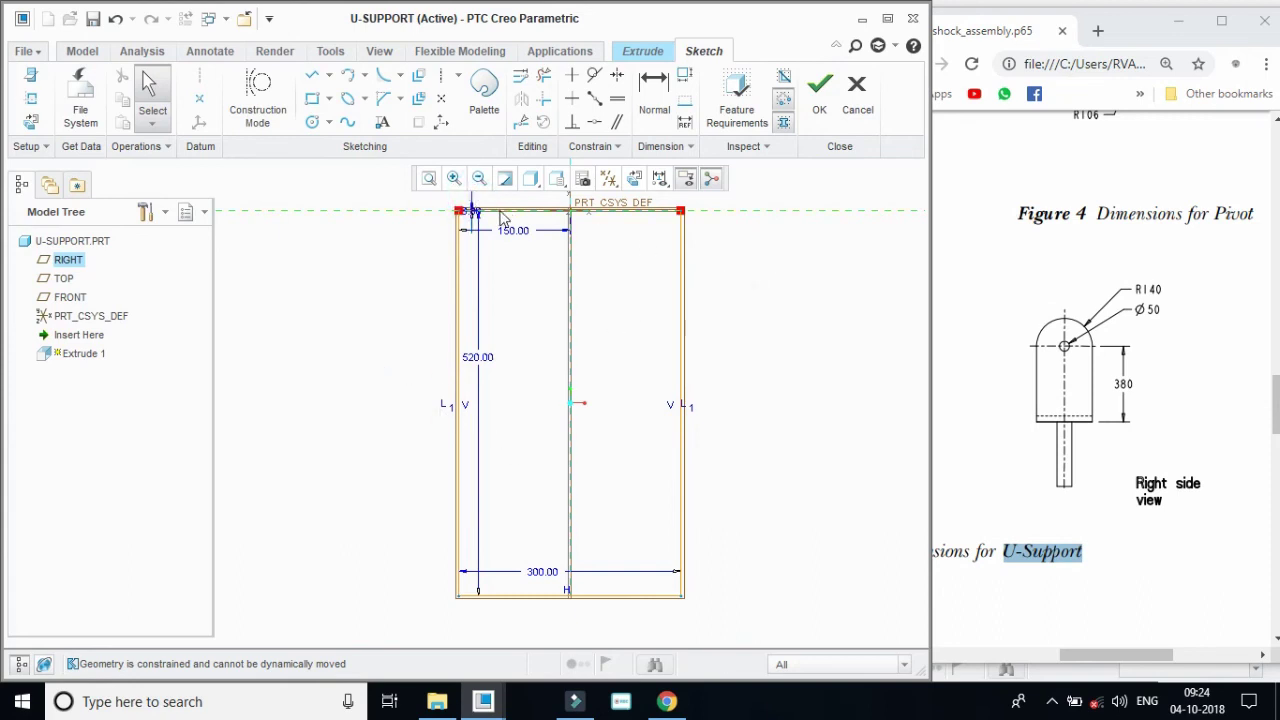
left_click_drag(485, 240, 474, 215)
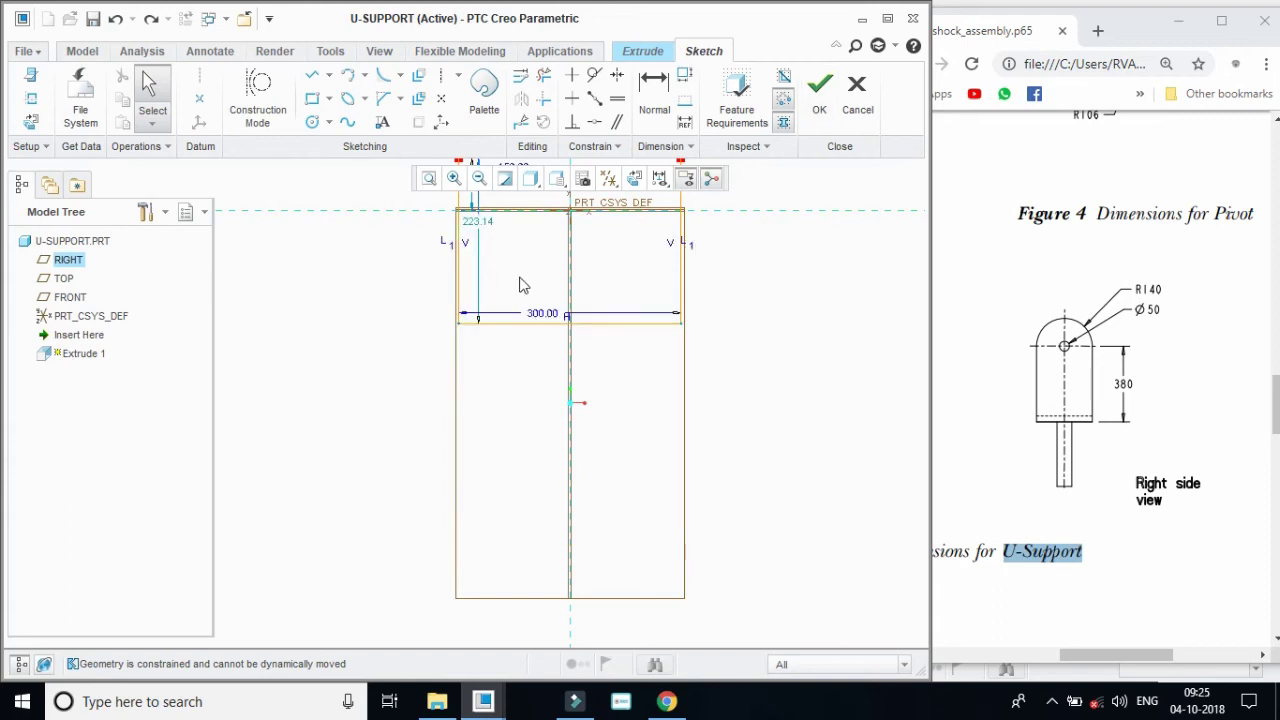
Set both the U profile's leg height and the offset of the leg tops from the horizontal reference to 520.
double_click(486, 218)
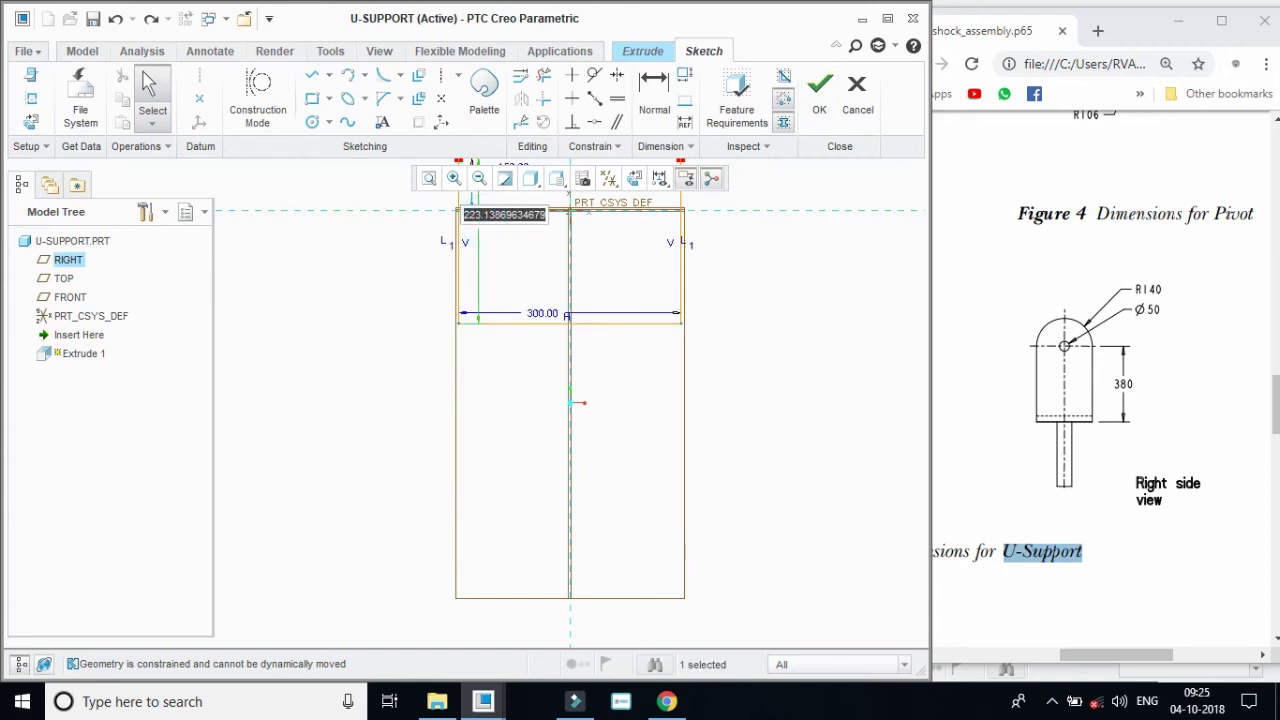
type("380+140")
key("Return")
double_click(486, 238)
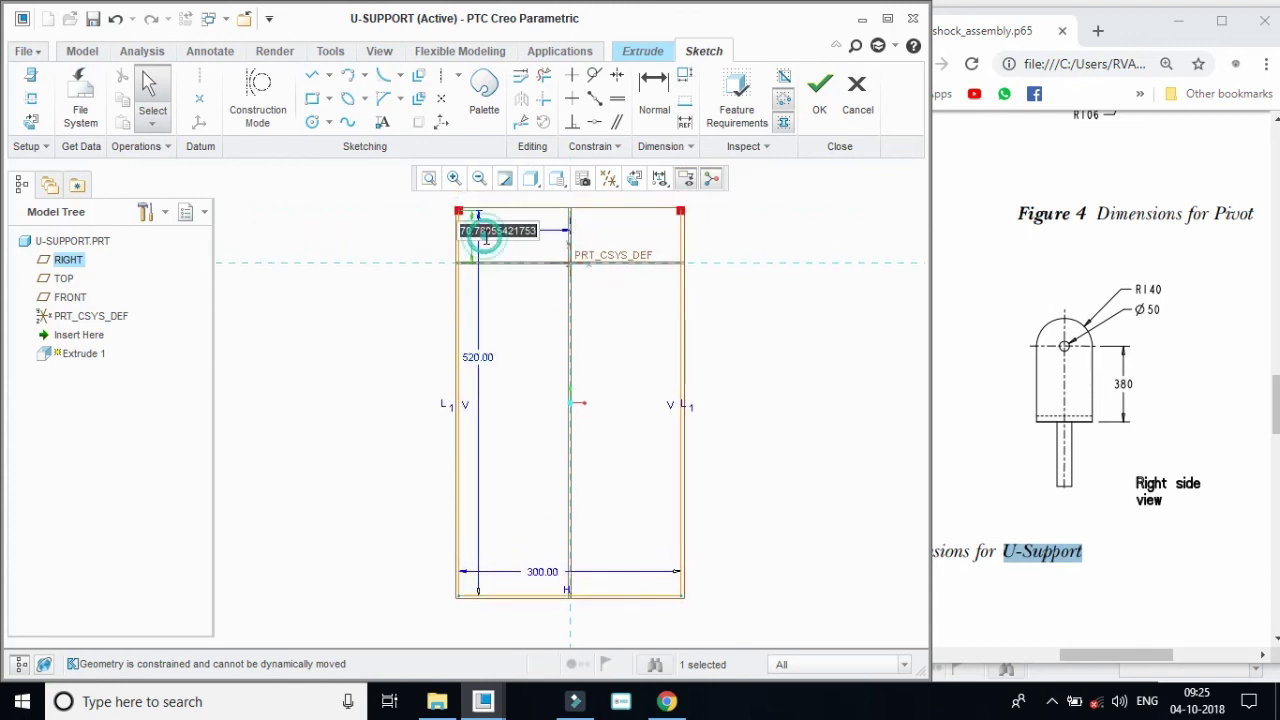
type("380-")
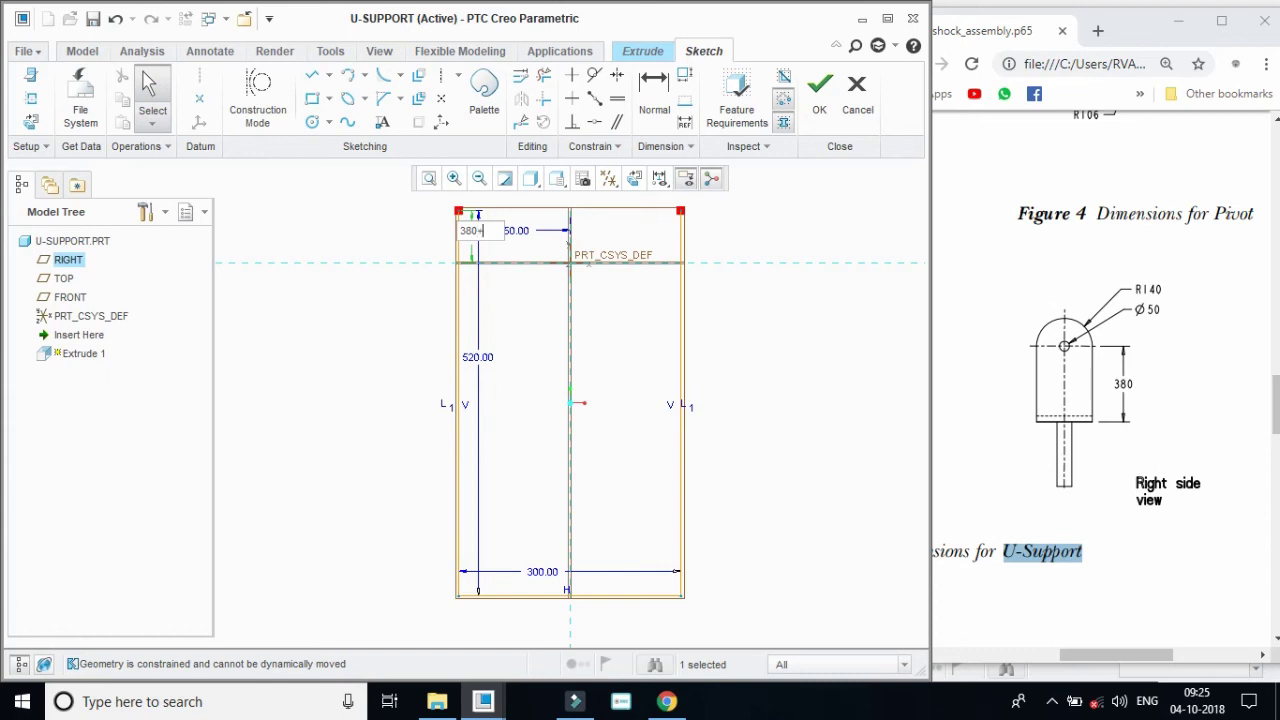
key("Return")
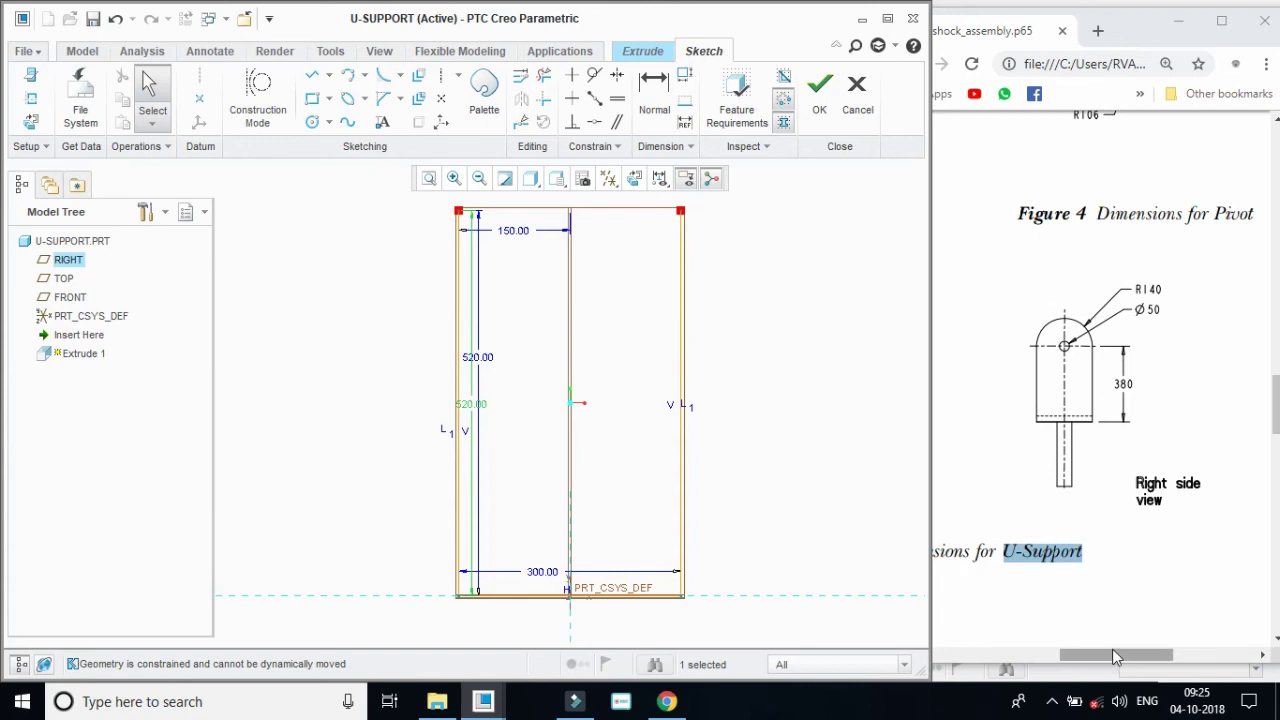
Bring the PDF back to the U-Support's front view, finish the sketch and accept changing the extrusion to a surface.
left_click_drag(1112, 652, 1038, 656)
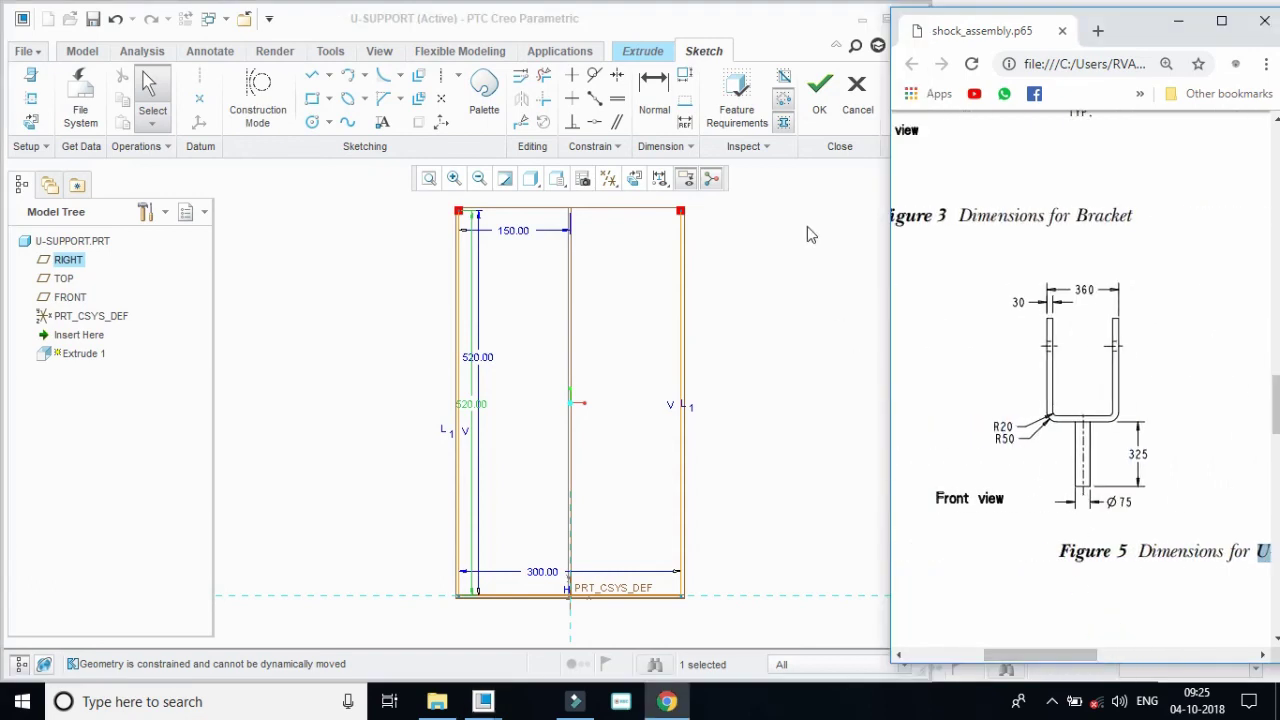
left_click(818, 100)
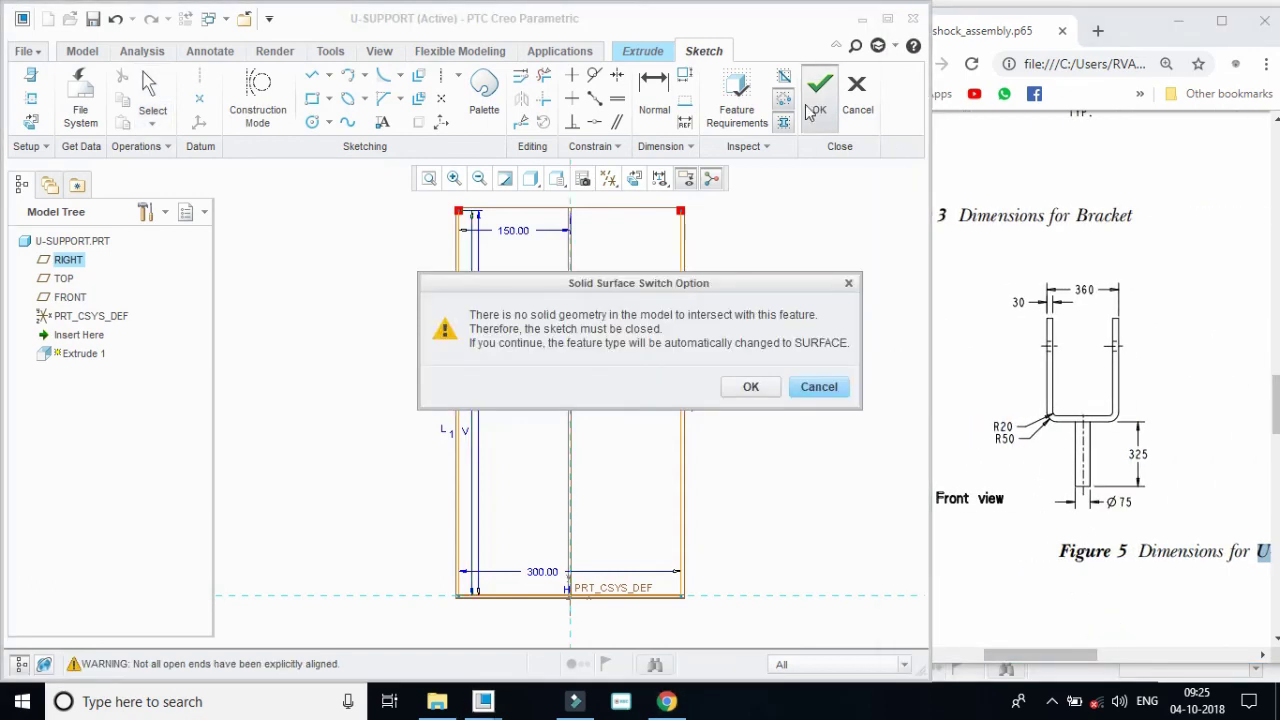
left_click(752, 387)
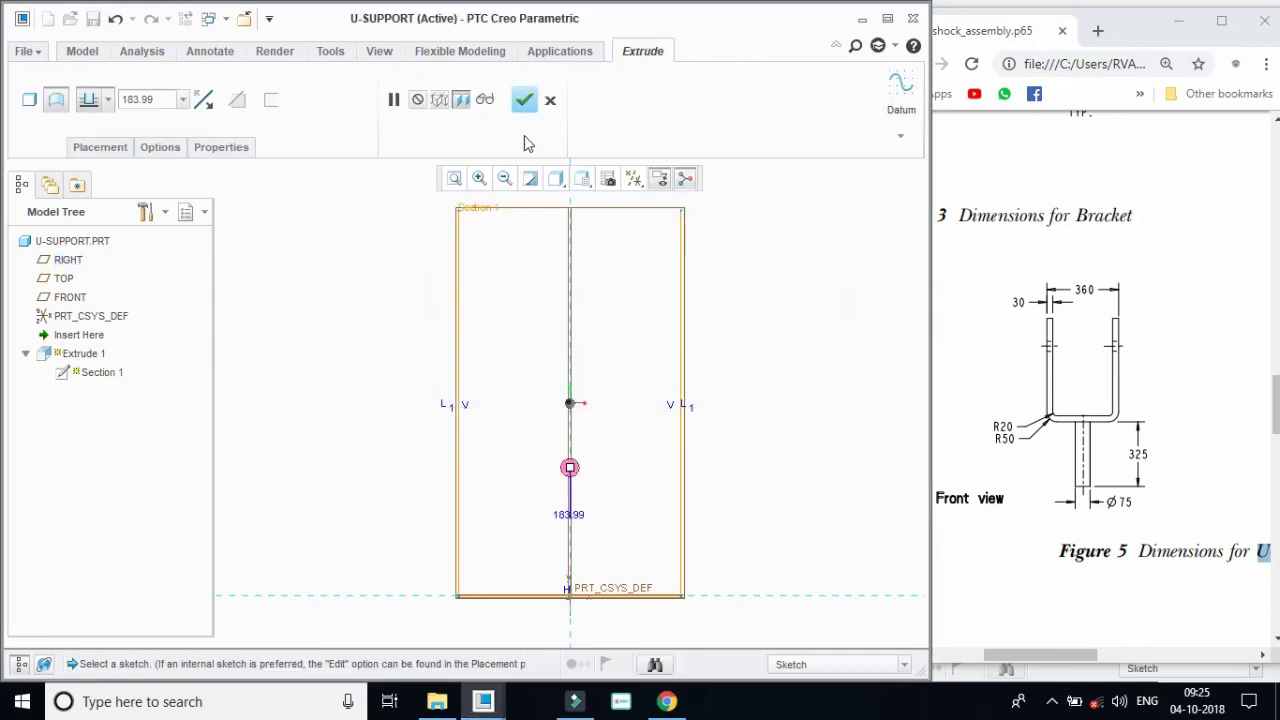
Make the extrusion symmetric about the sketch plane with a total depth of 280.
double_click(164, 101)
left_click(108, 104)
left_click(86, 134)
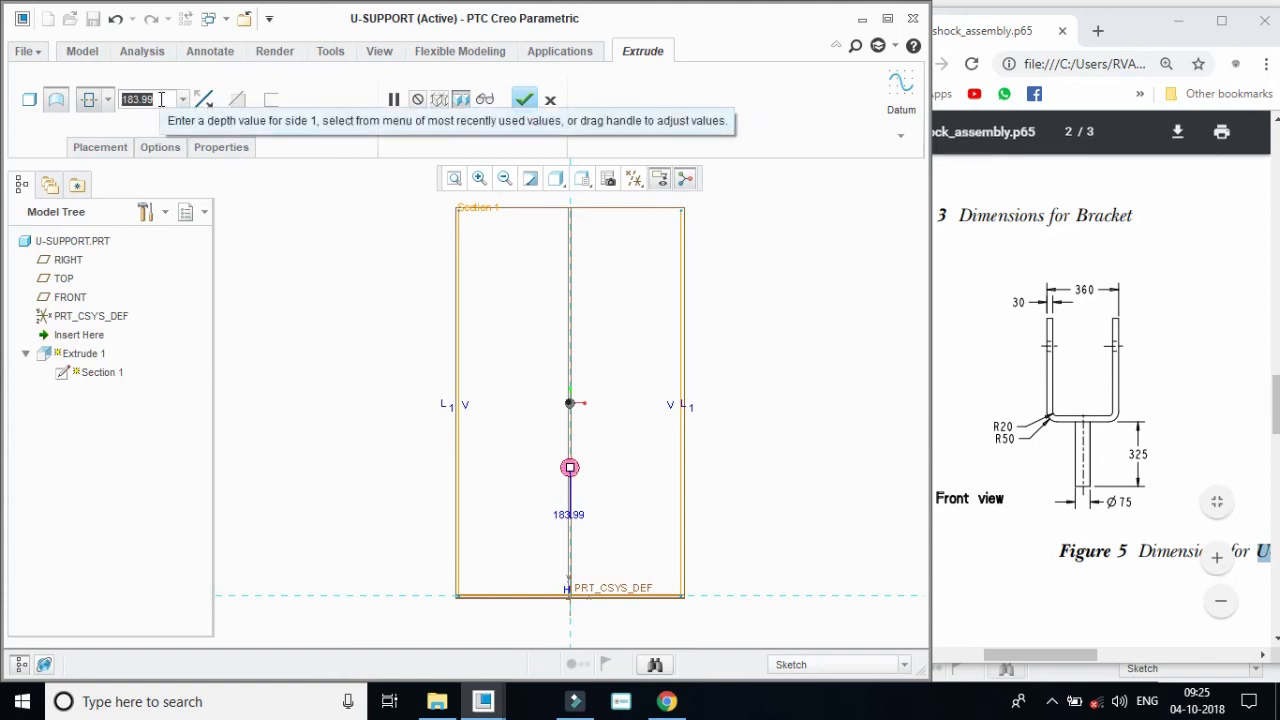
type("14")
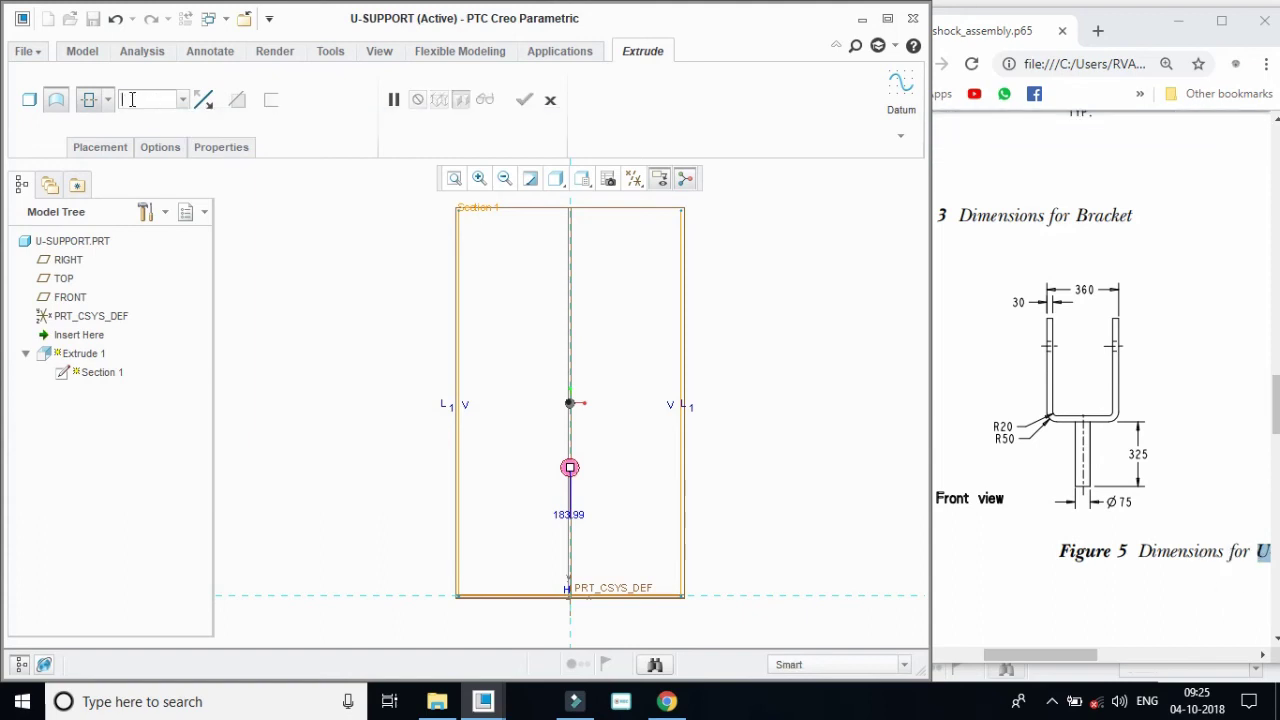
key("Return")
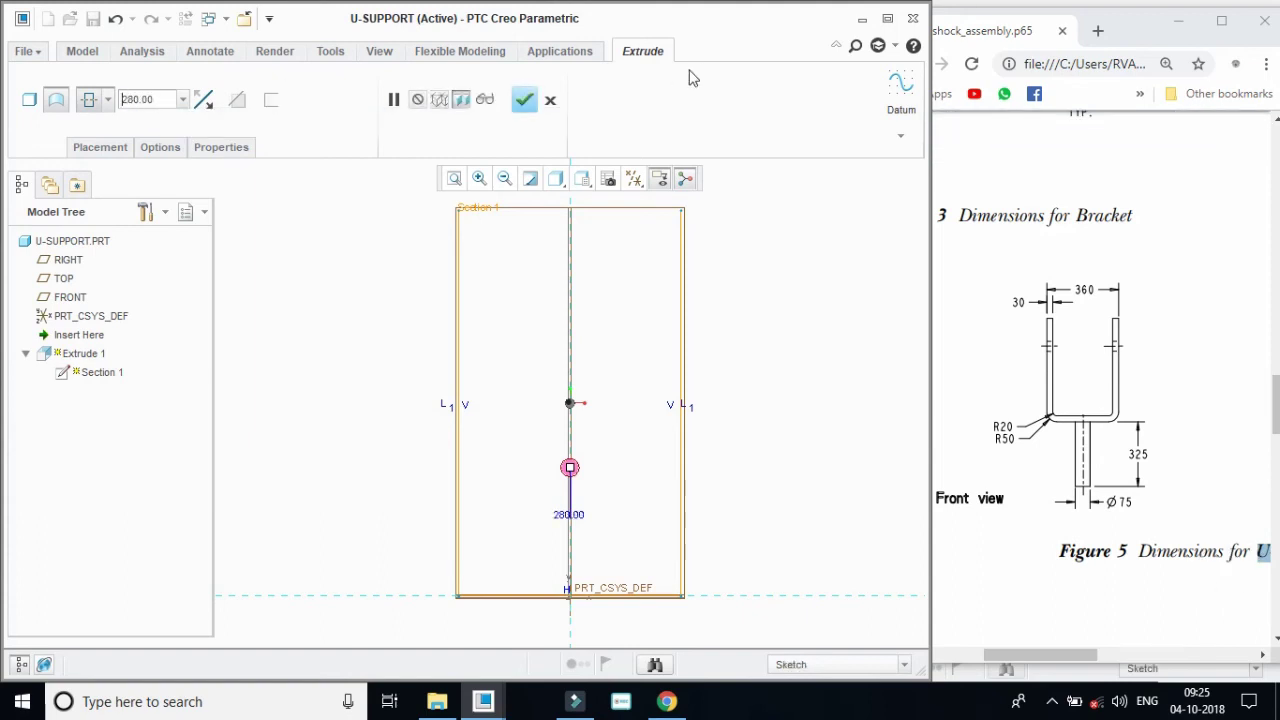
Convert the U-shaped extrusion to a thickened solid with a wall thickness of 30 and check it from the front.
left_click(582, 178)
left_click(620, 212)
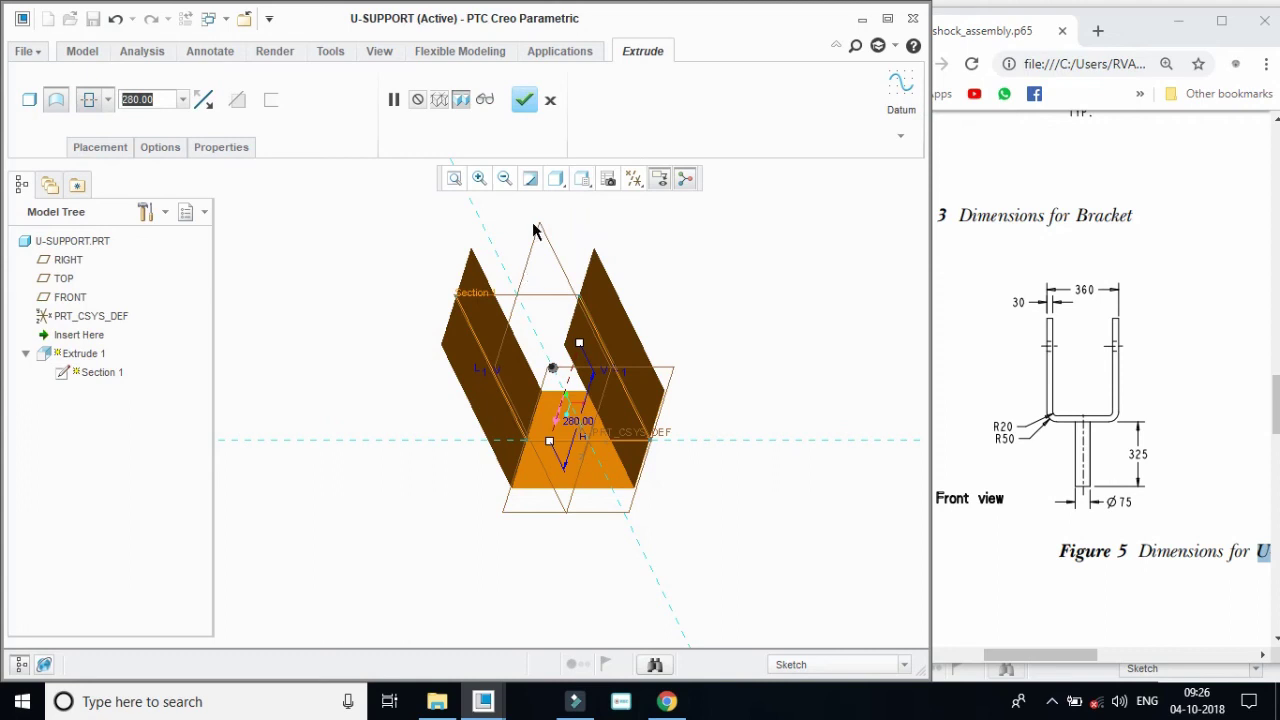
left_click(582, 180)
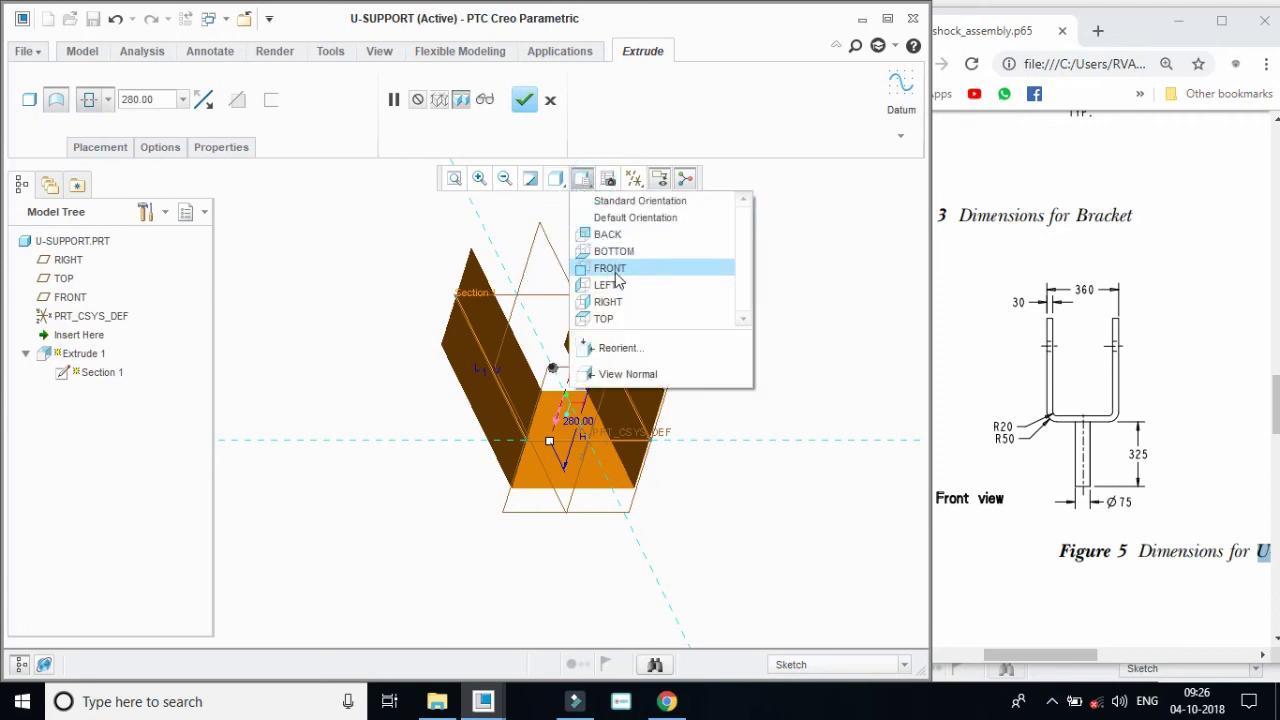
left_click(608, 302)
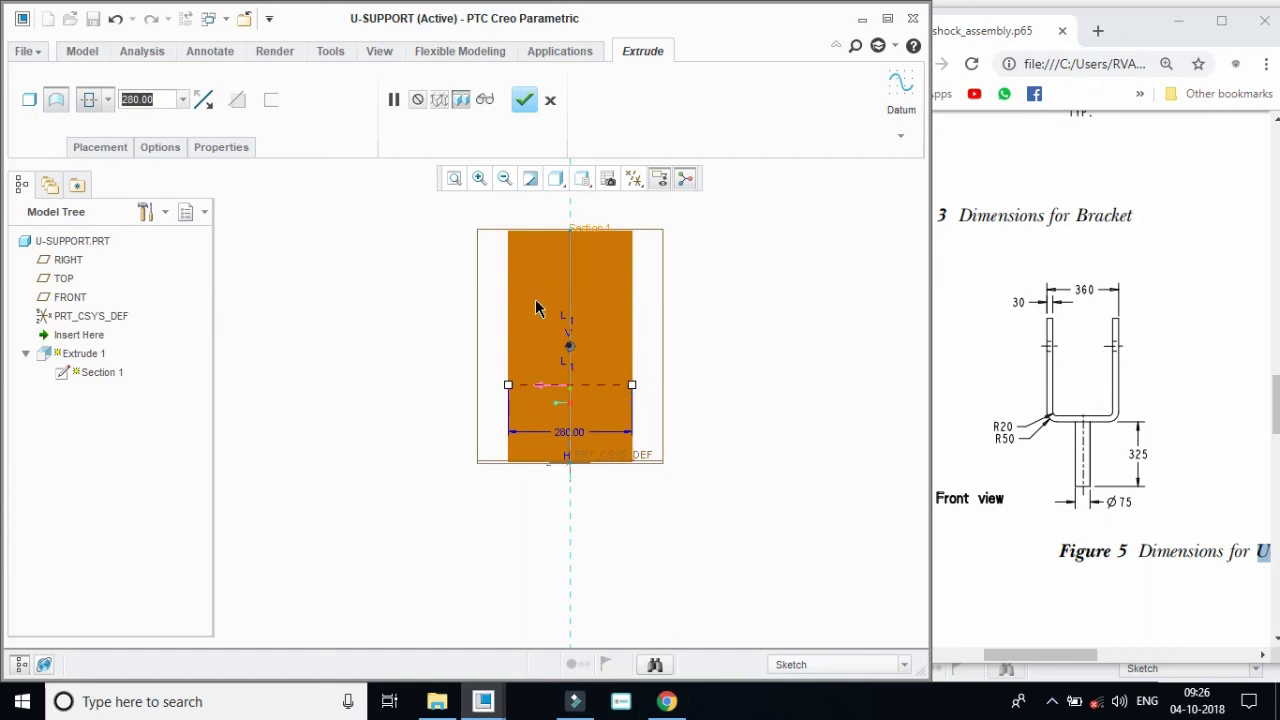
left_click(267, 100)
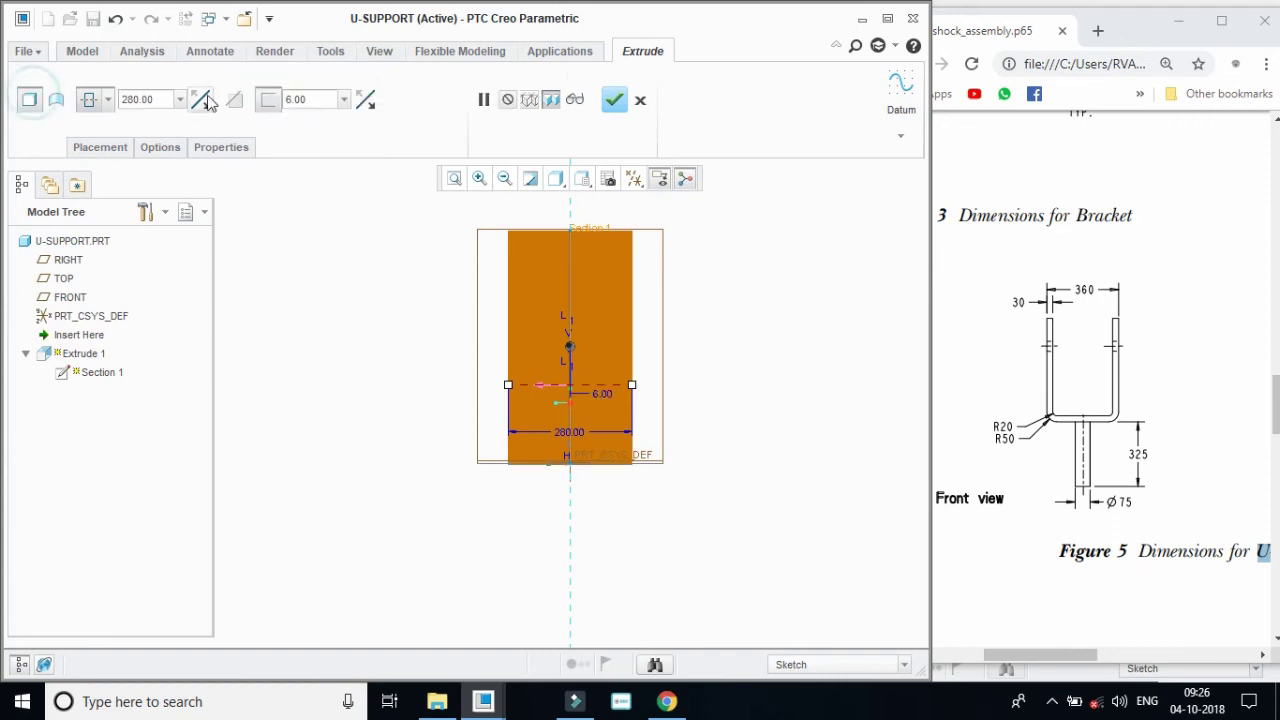
type("30")
key("Return")
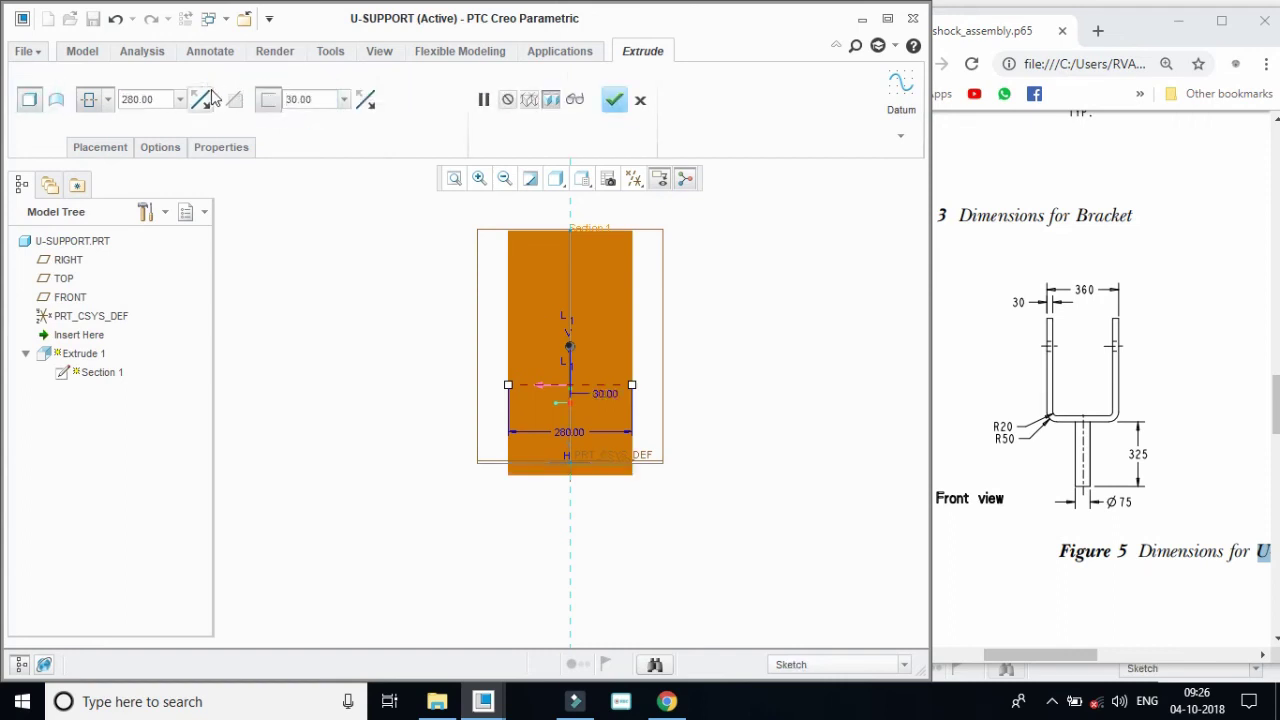
left_click(558, 179)
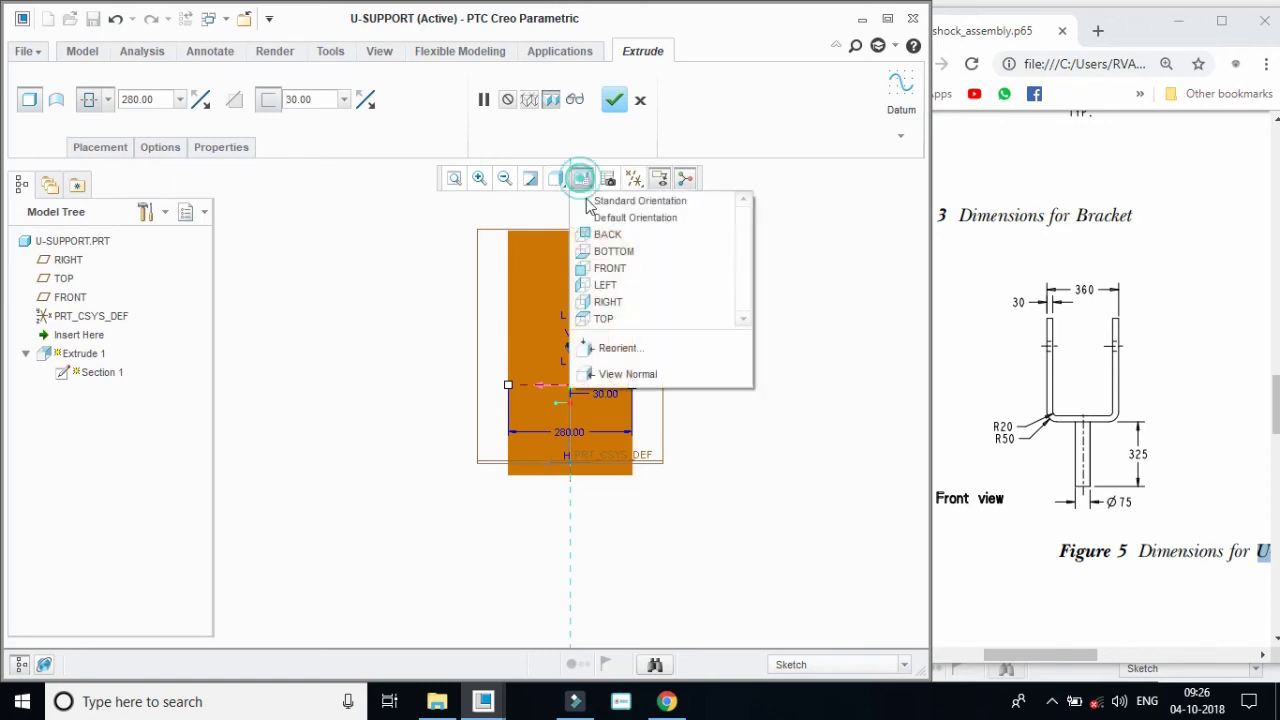
left_click(619, 264)
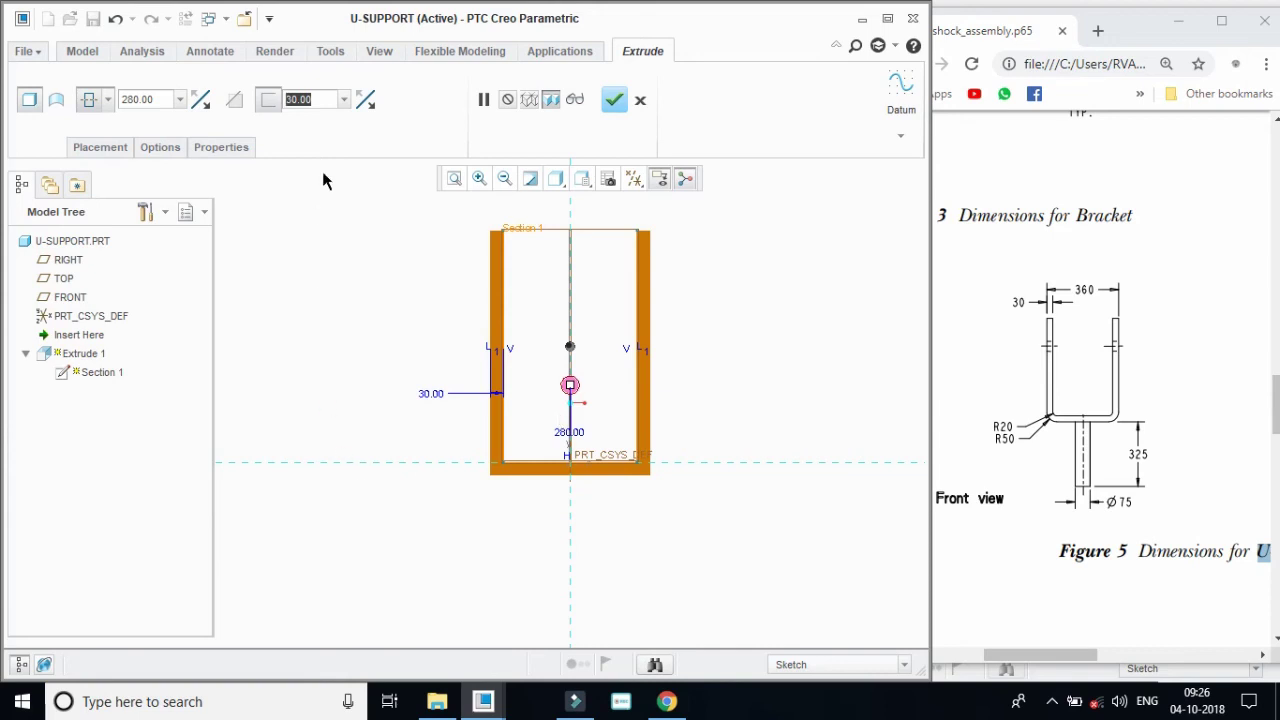
Complete the thickened U-shaped extrusion and show the part in the RIGHT view orientation.
left_click(611, 103)
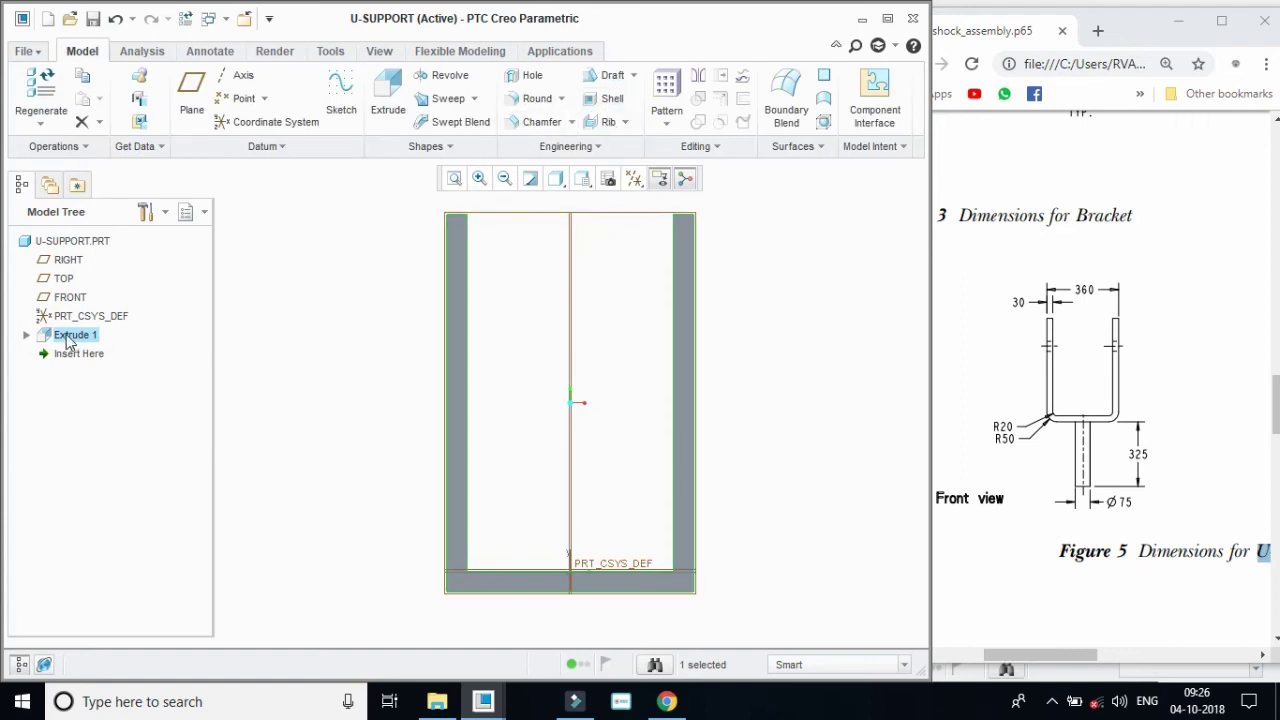
left_click(582, 178)
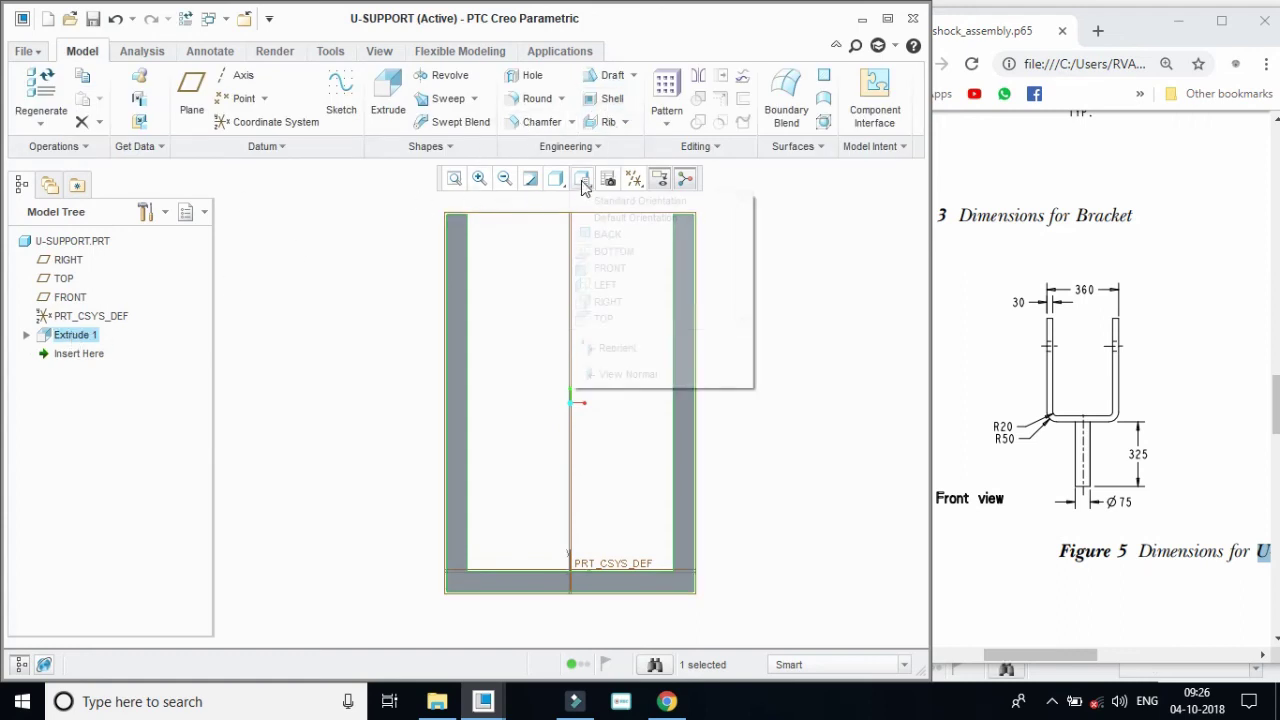
left_click(612, 301)
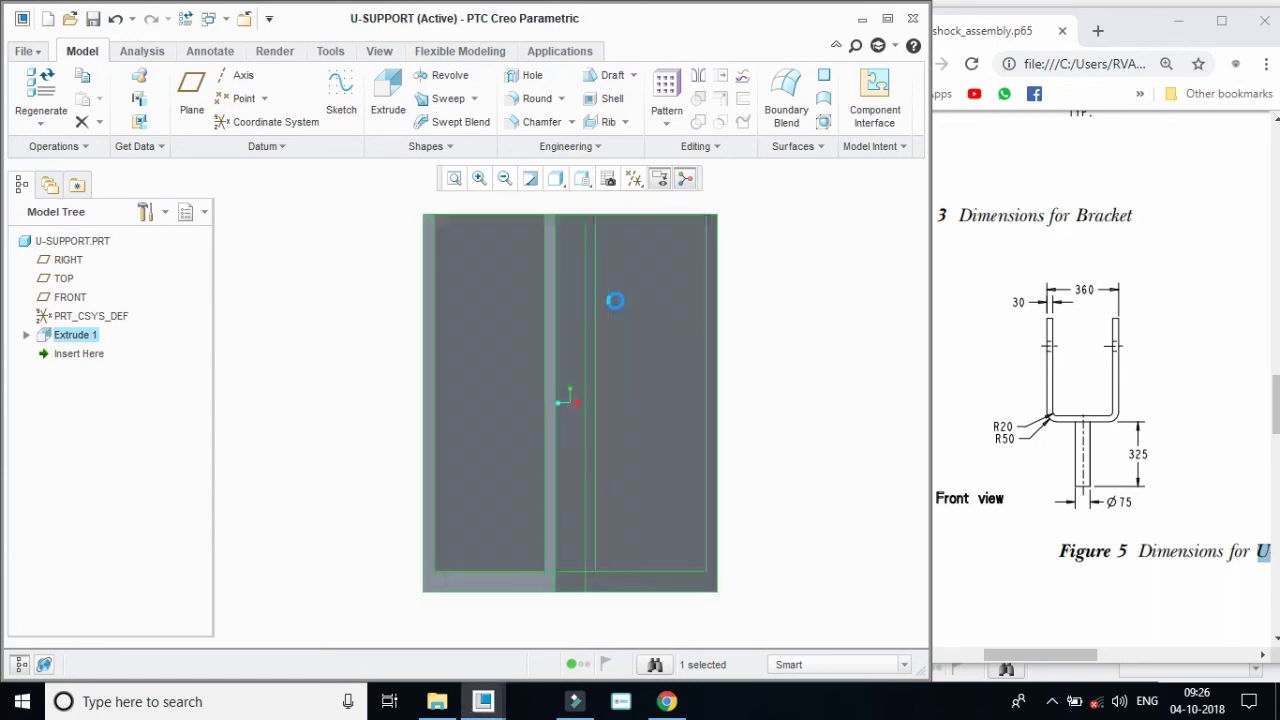
left_click(530, 98)
left_click(582, 178)
left_click(600, 210)
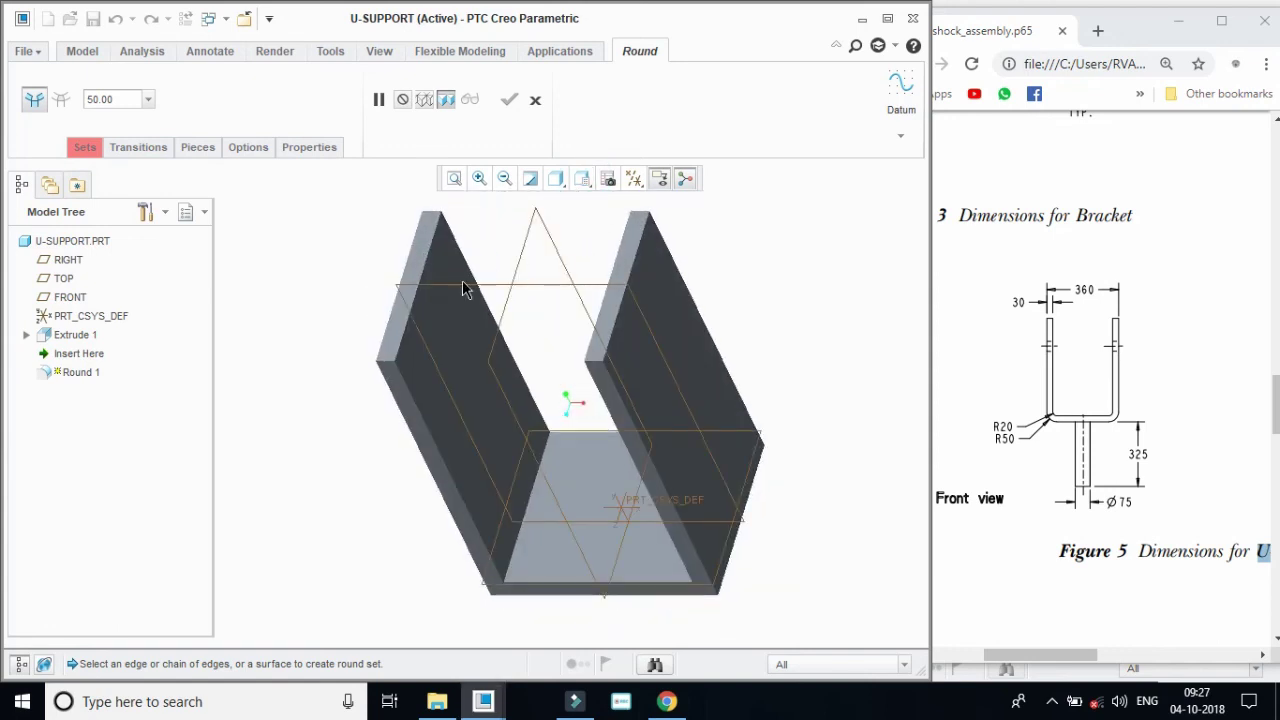
left_click(535, 100)
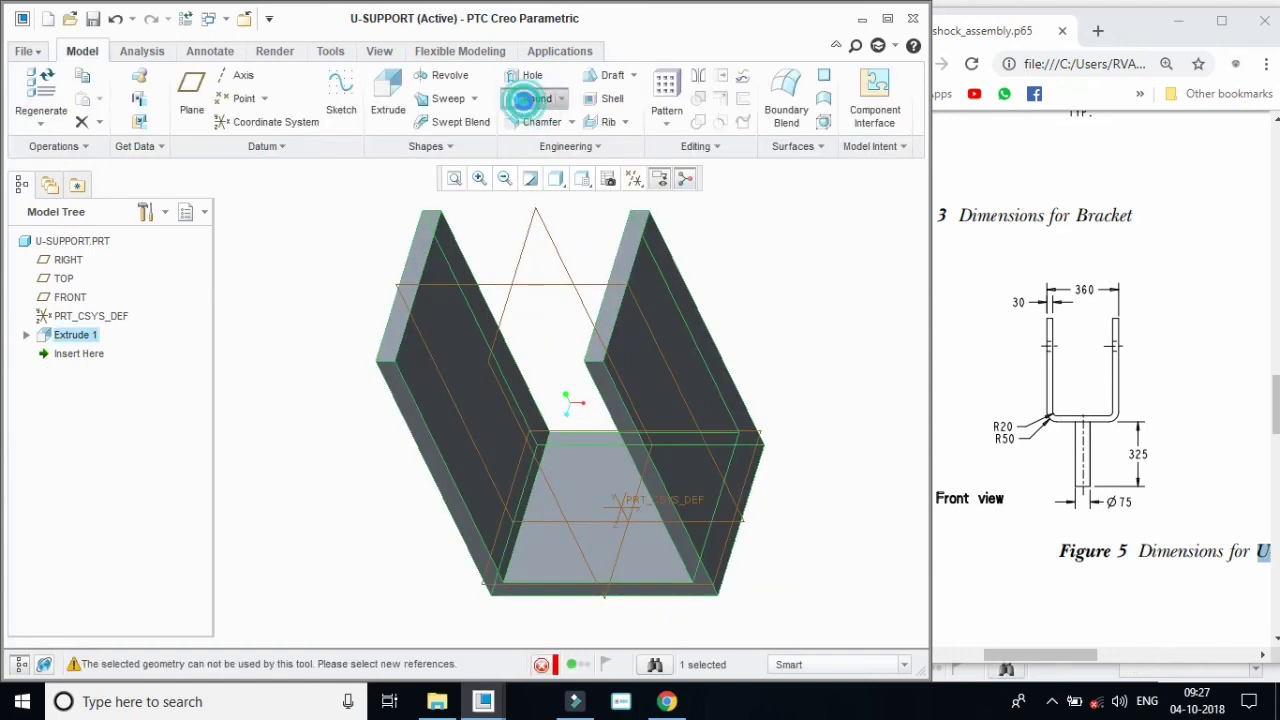
left_click(530, 98)
left_click(86, 147)
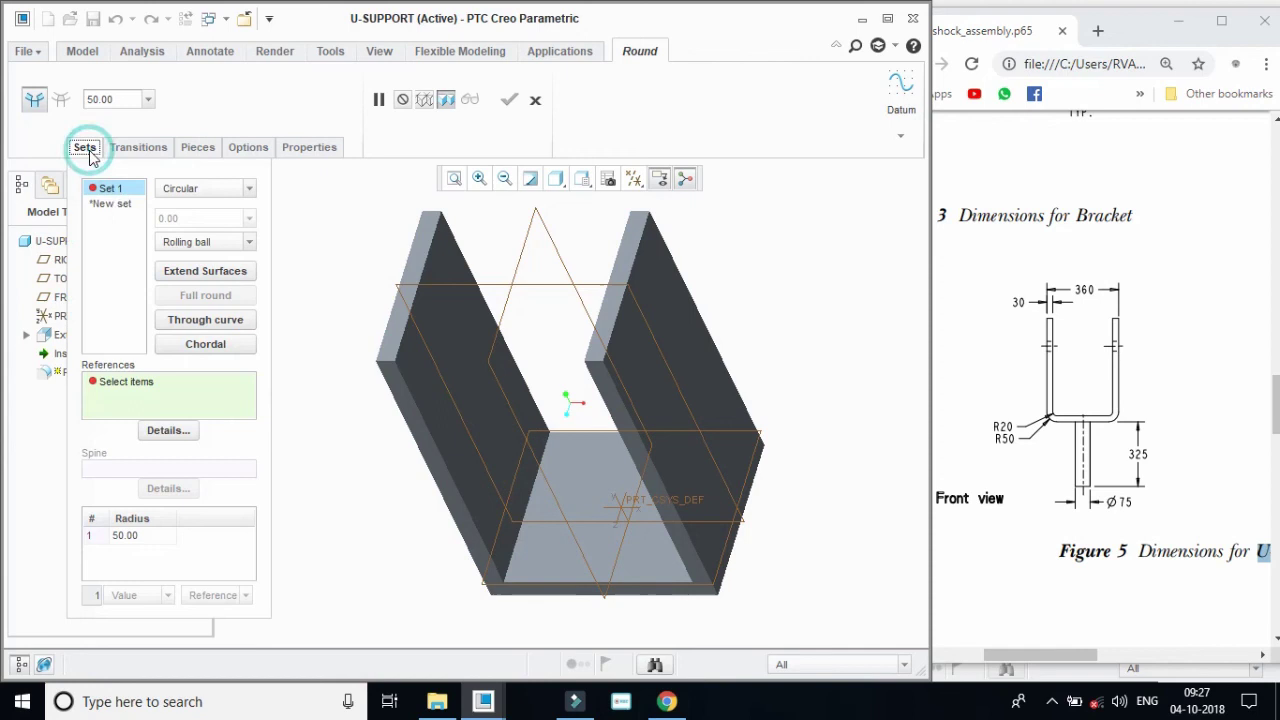
left_click(112, 204)
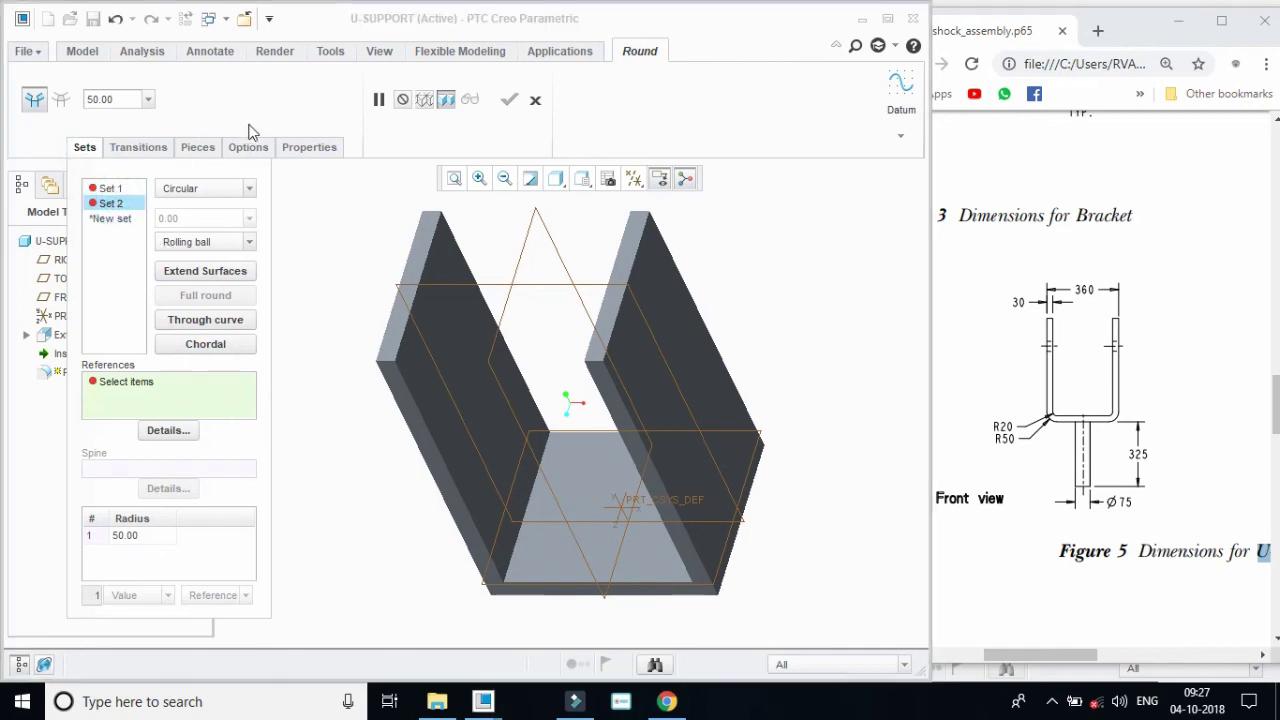
left_click(86, 147)
left_click(535, 100)
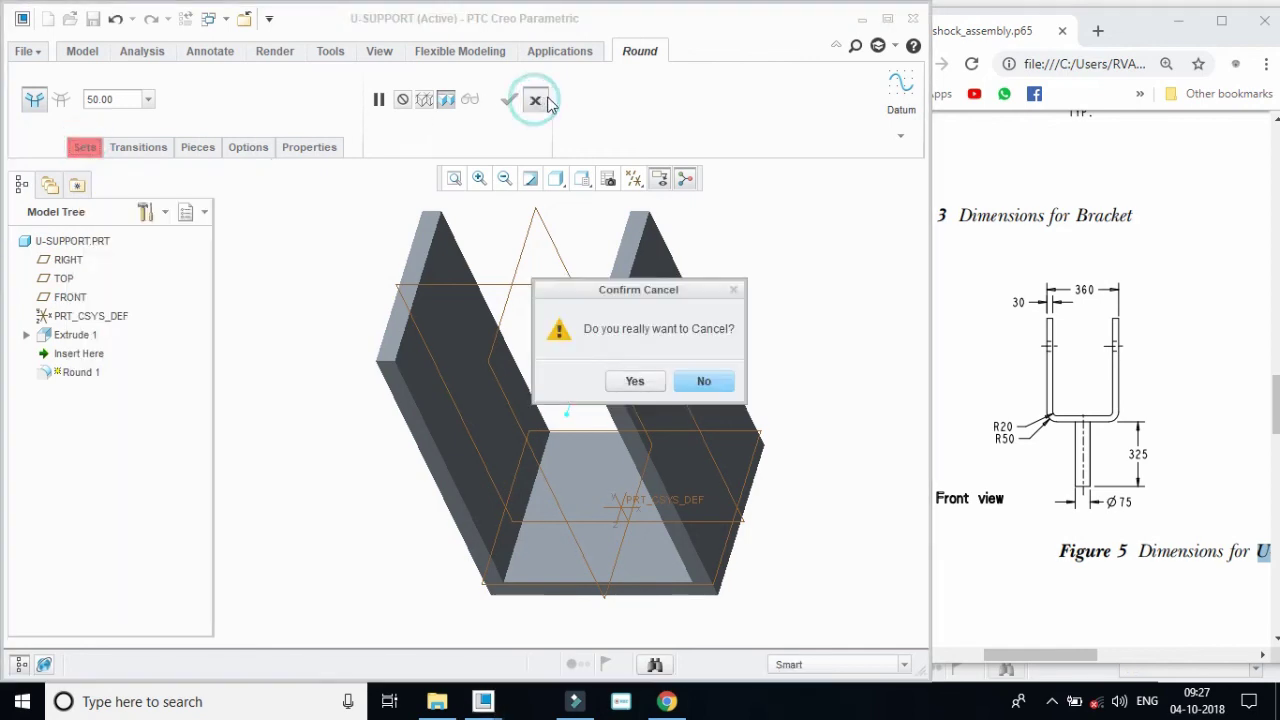
left_click(634, 381)
Start a Round and turn the two short end edges of the U's right leg into a full round.
left_click(530, 98)
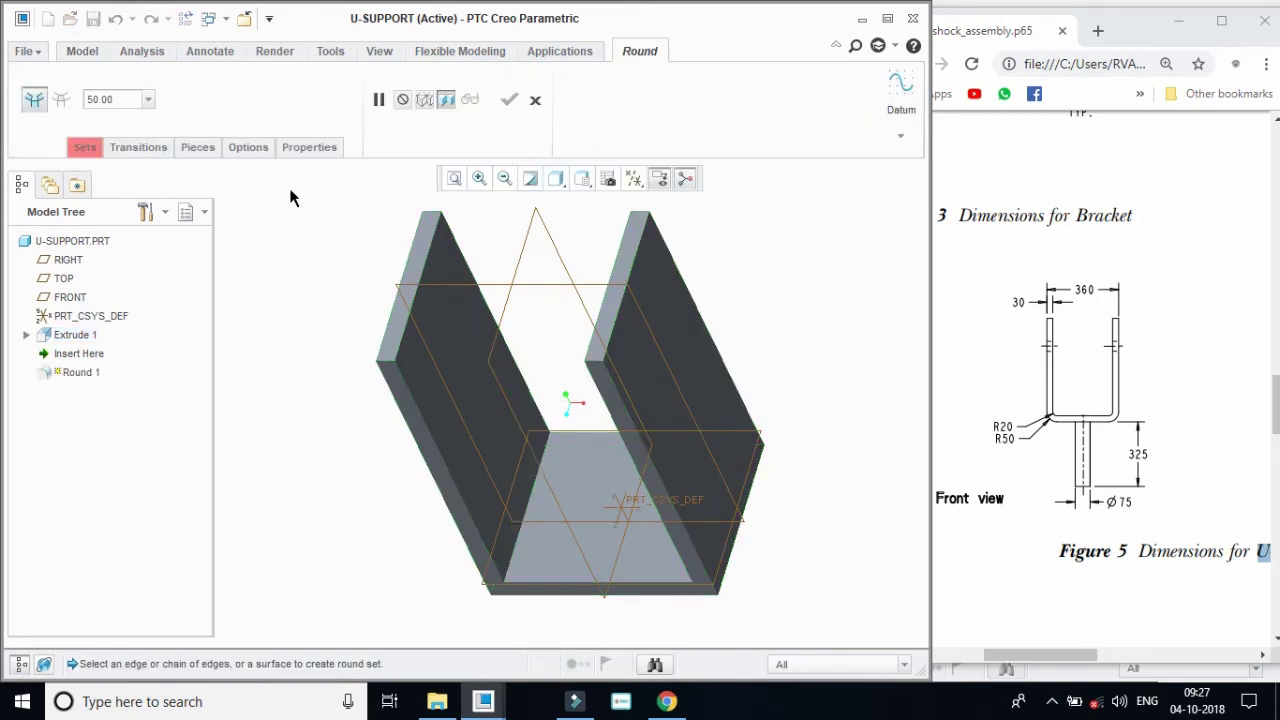
left_click(84, 150)
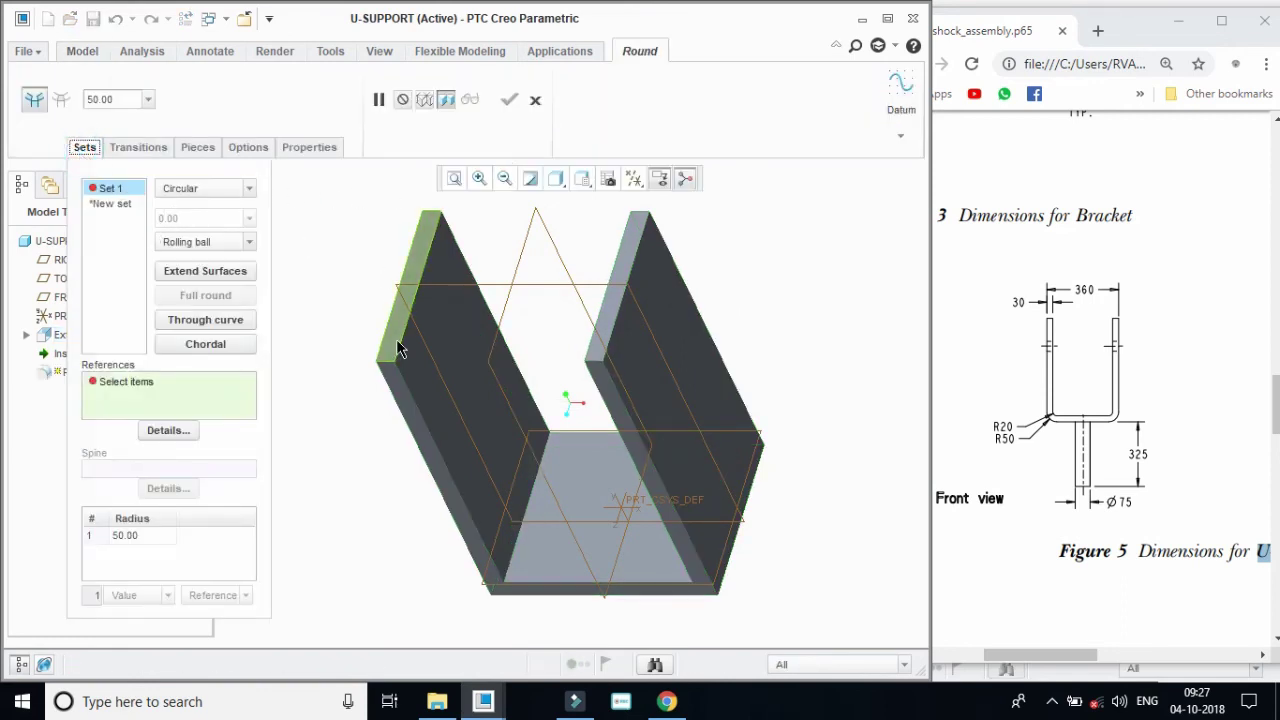
double_click(117, 103)
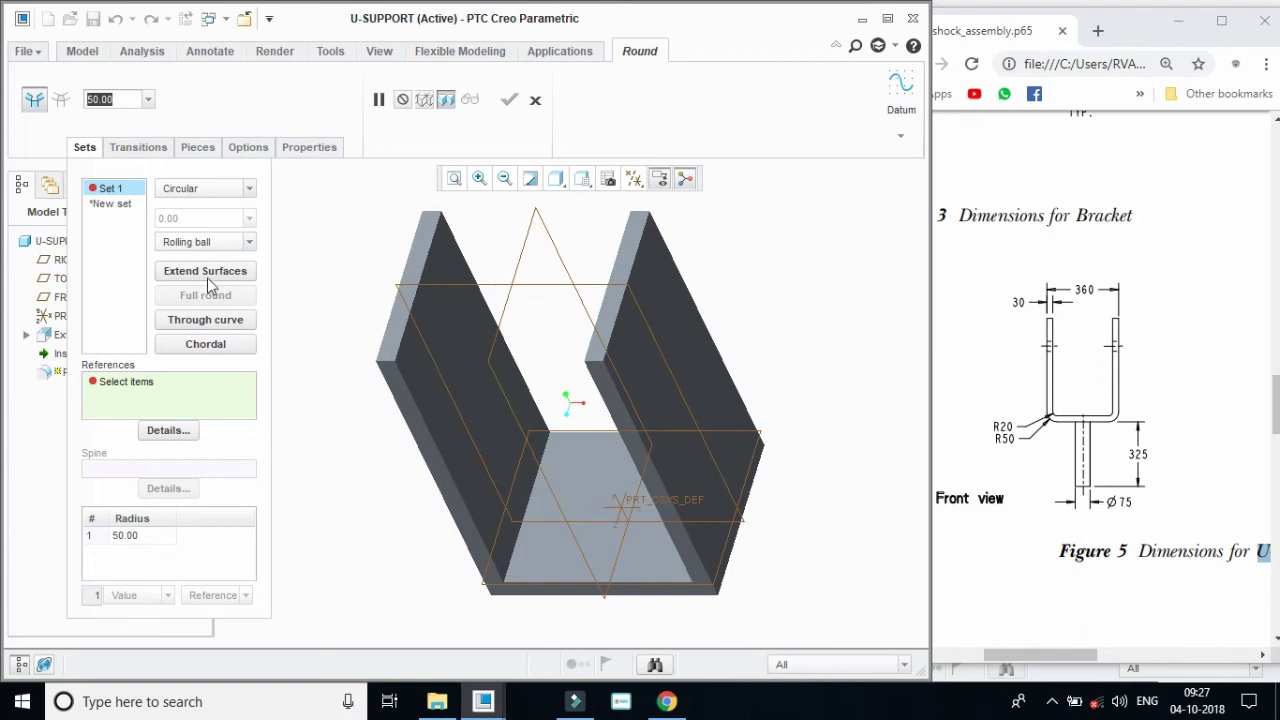
left_click(594, 366)
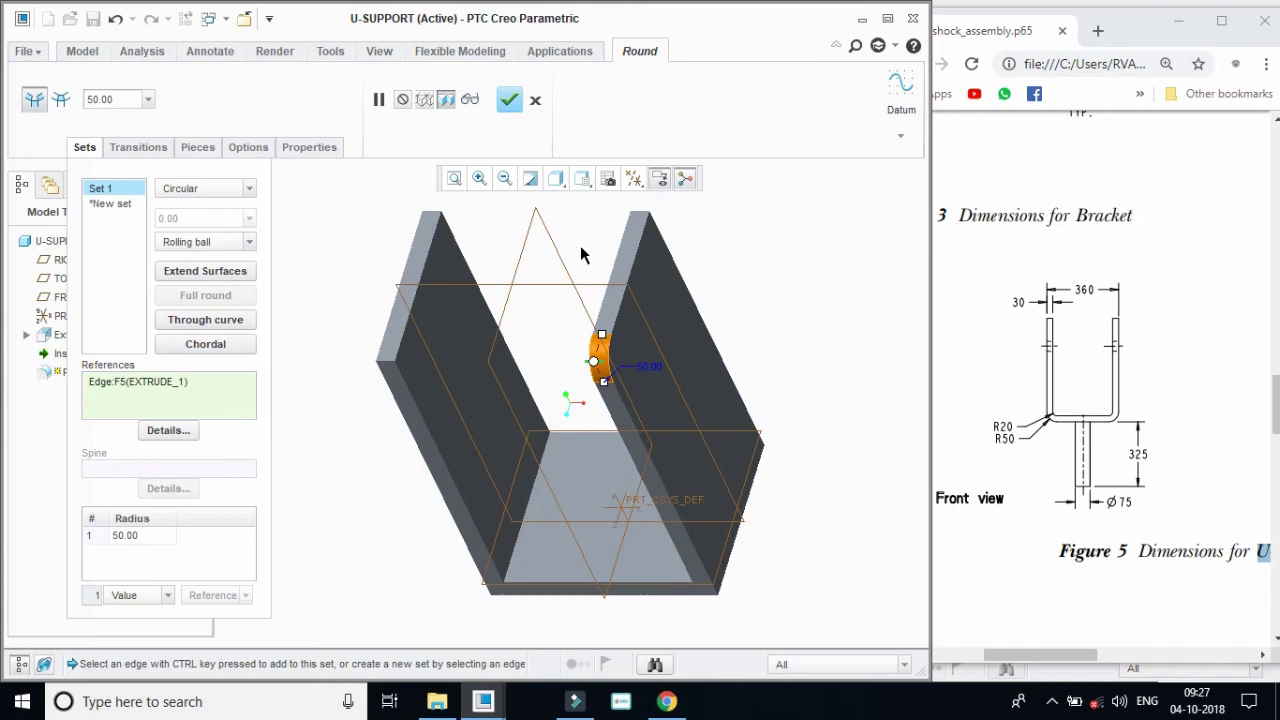
left_click(644, 216, "ctrl")
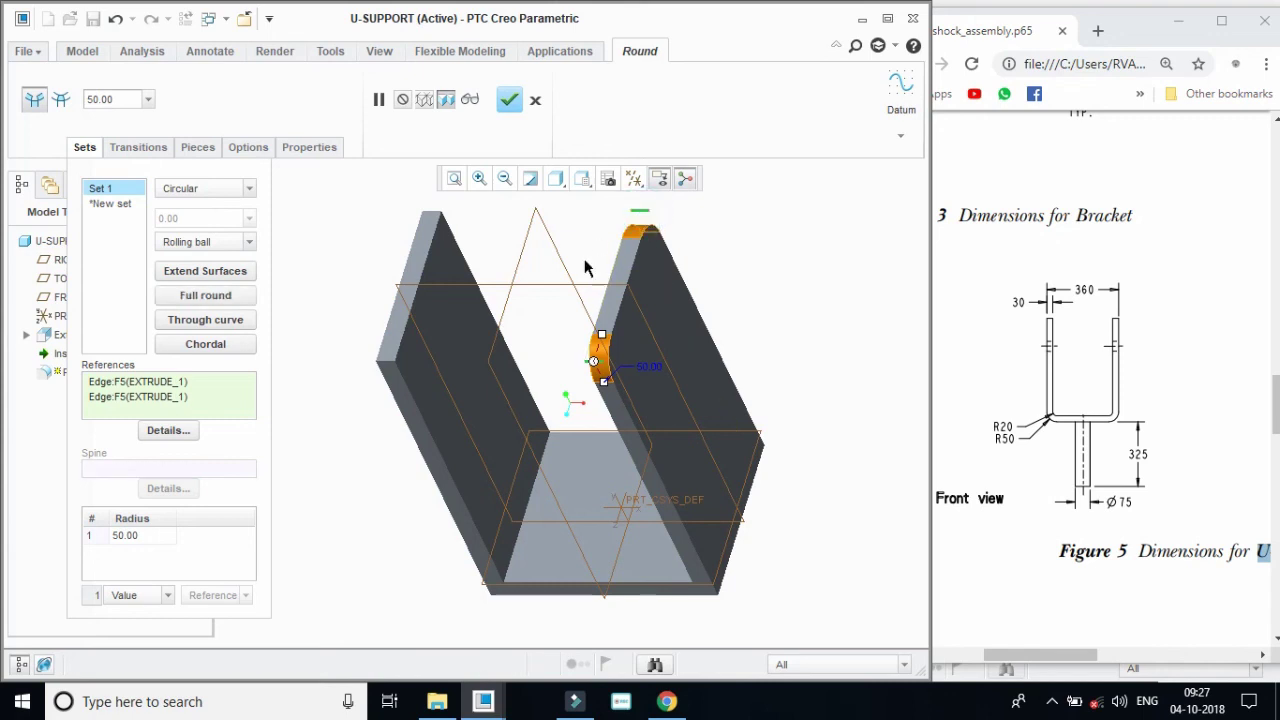
left_click(204, 295)
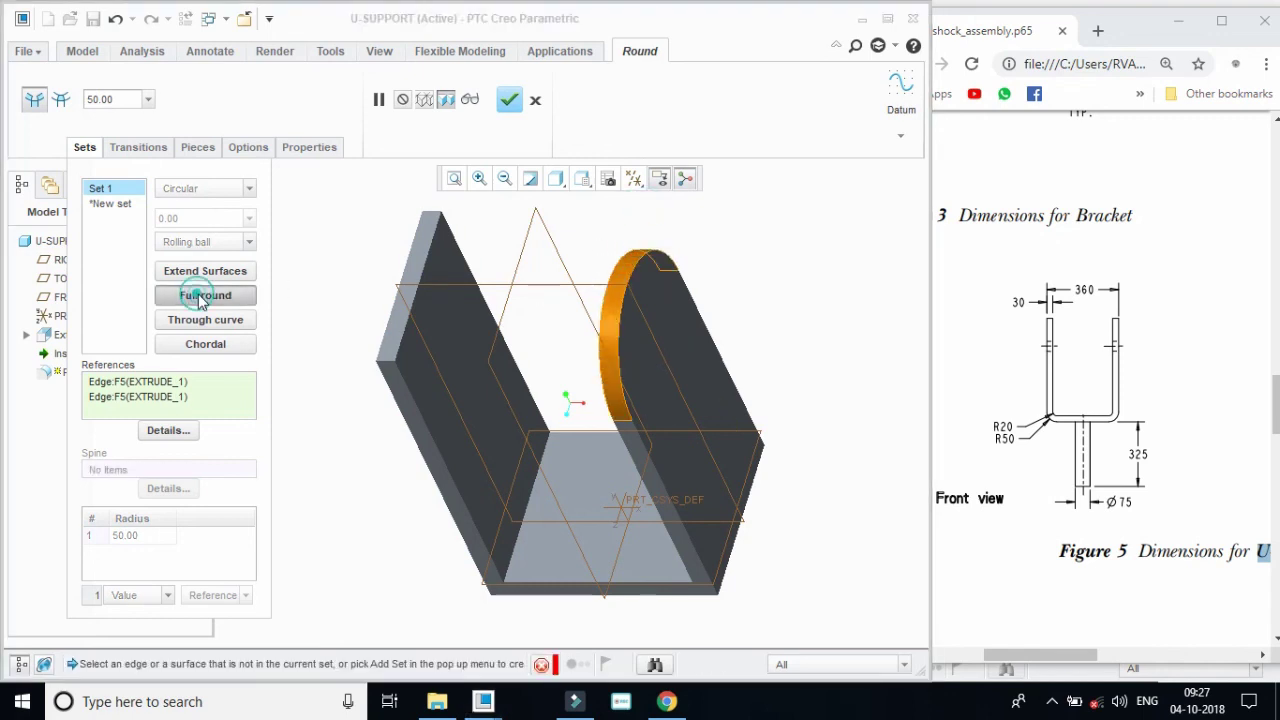
Add a second full-round set on the two short end edges of the left leg and complete the Round feature.
left_click(388, 366)
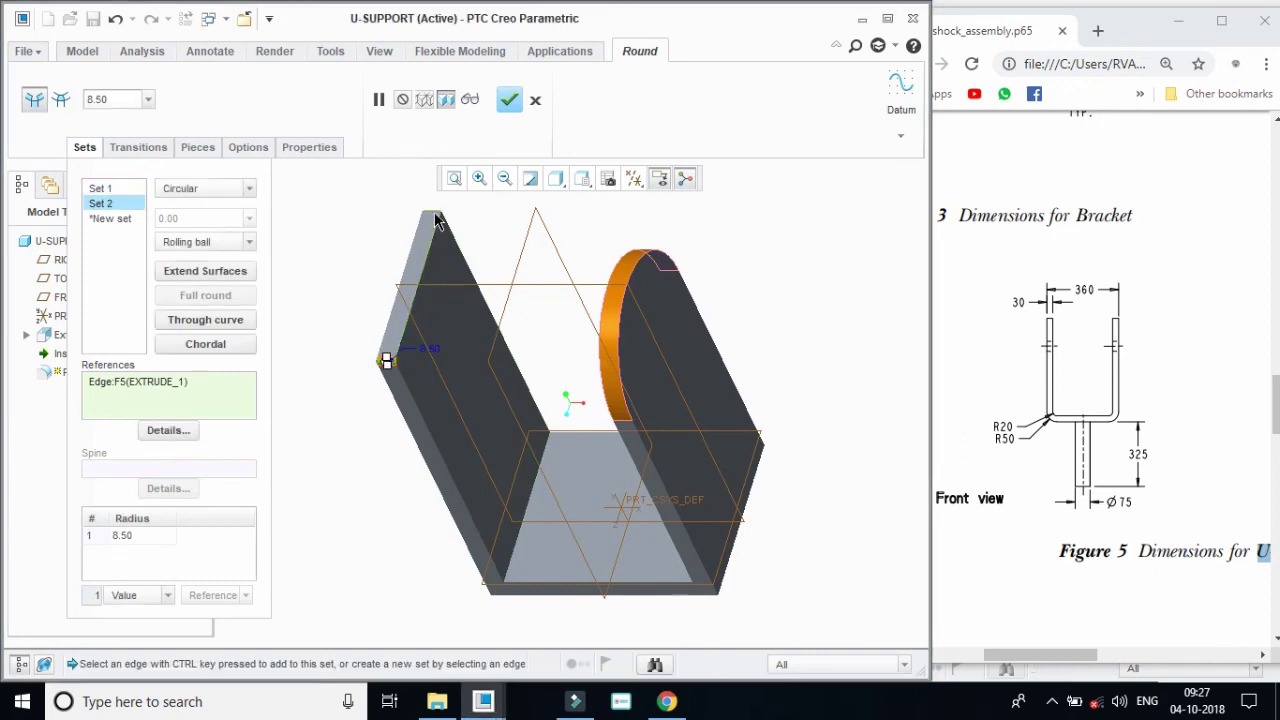
left_click(431, 212, "ctrl")
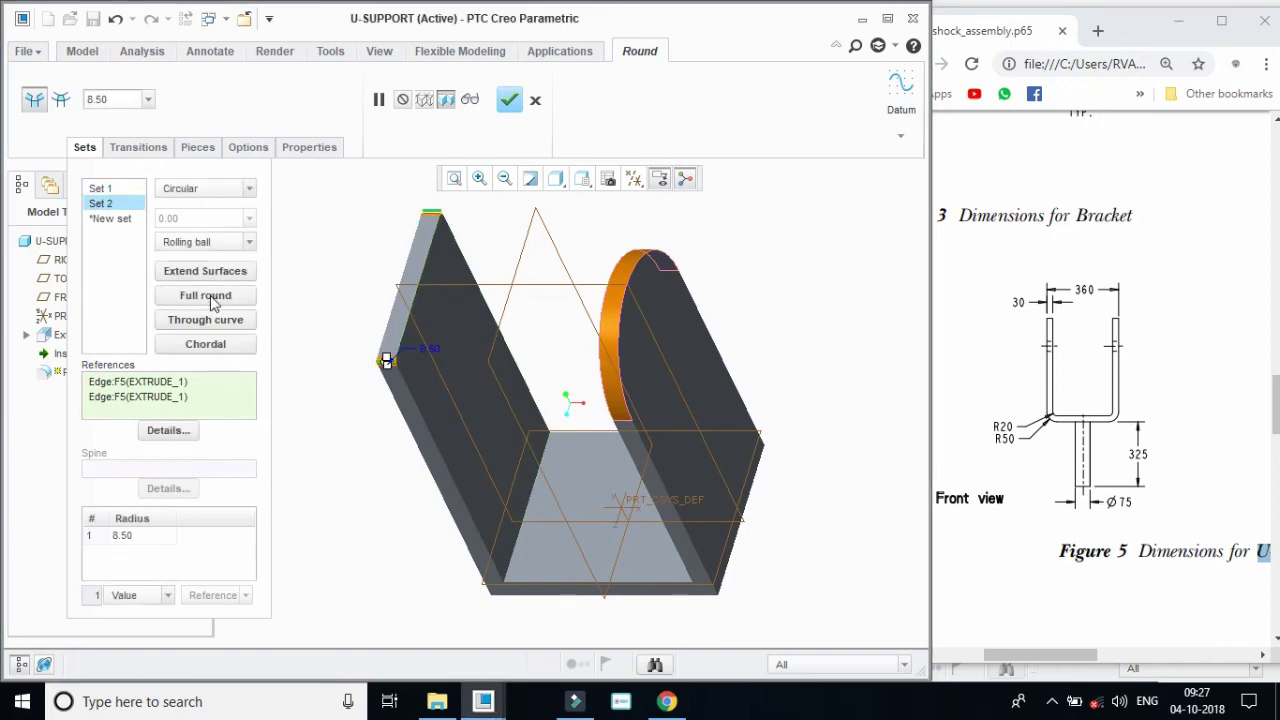
left_click(210, 298)
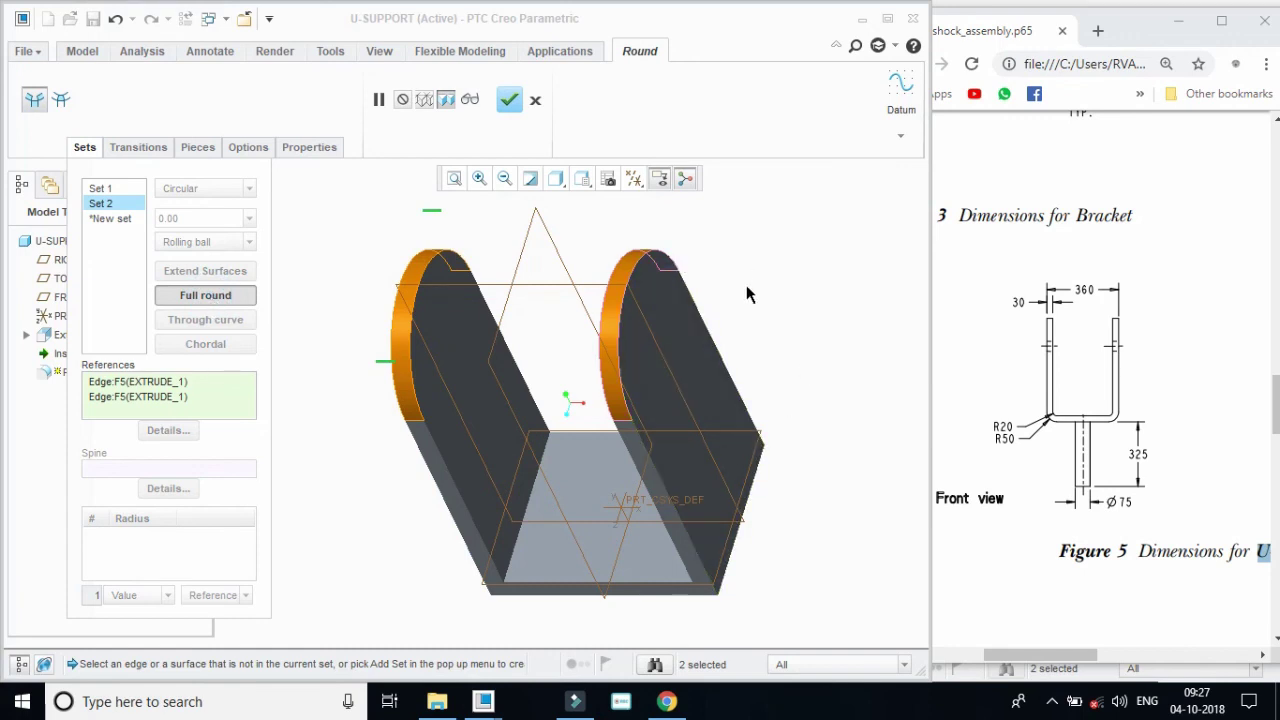
left_click(509, 101)
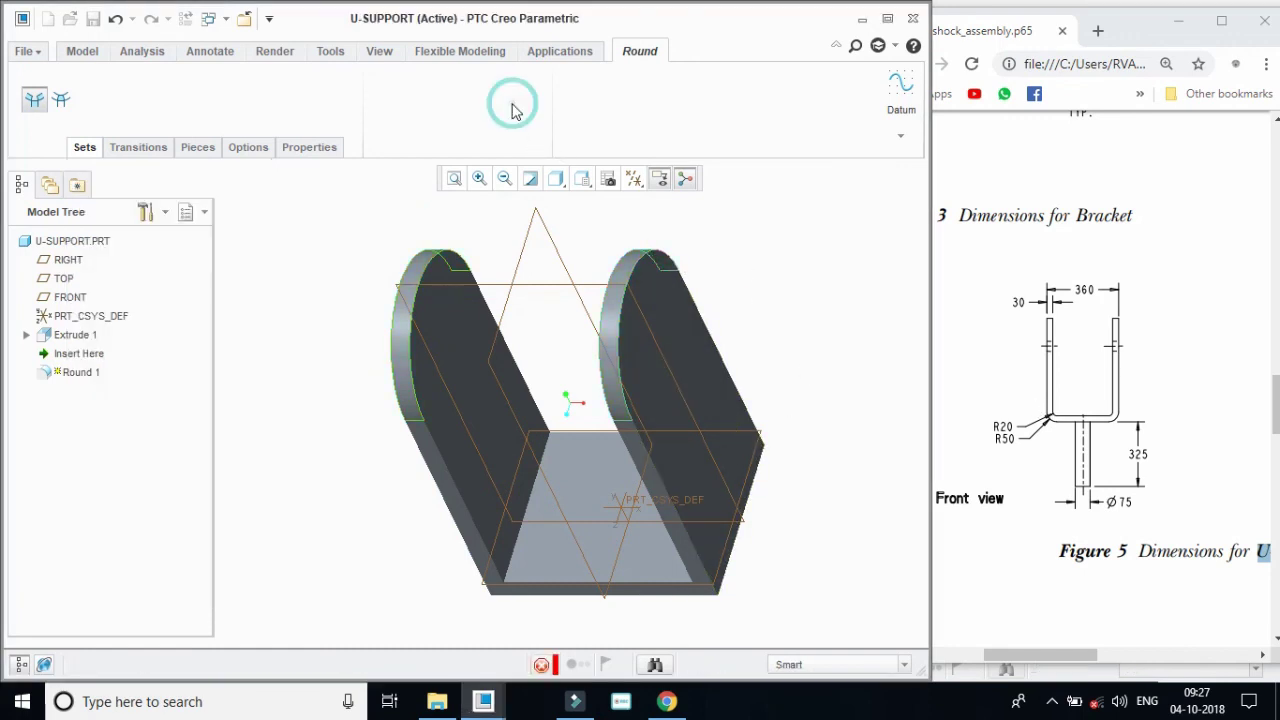
Start a new extrusion with its sketch on the outer bottom face of the U's base.
left_click(583, 178)
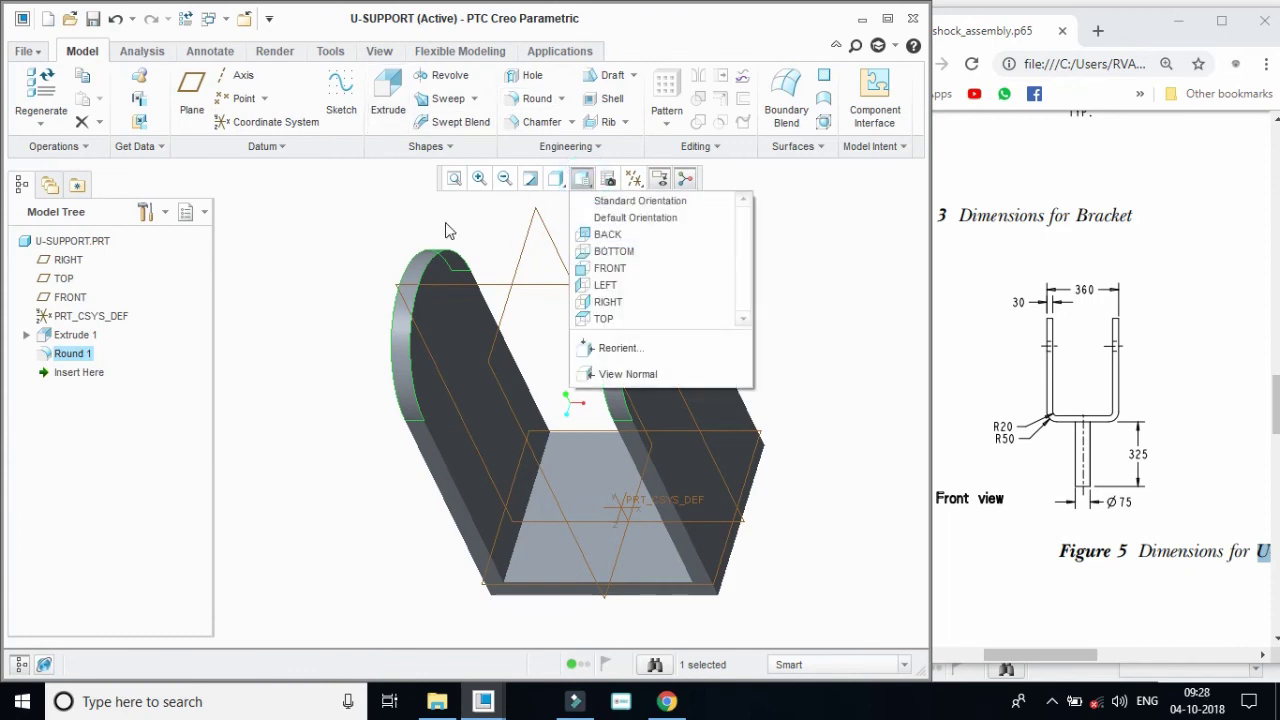
left_click(388, 95)
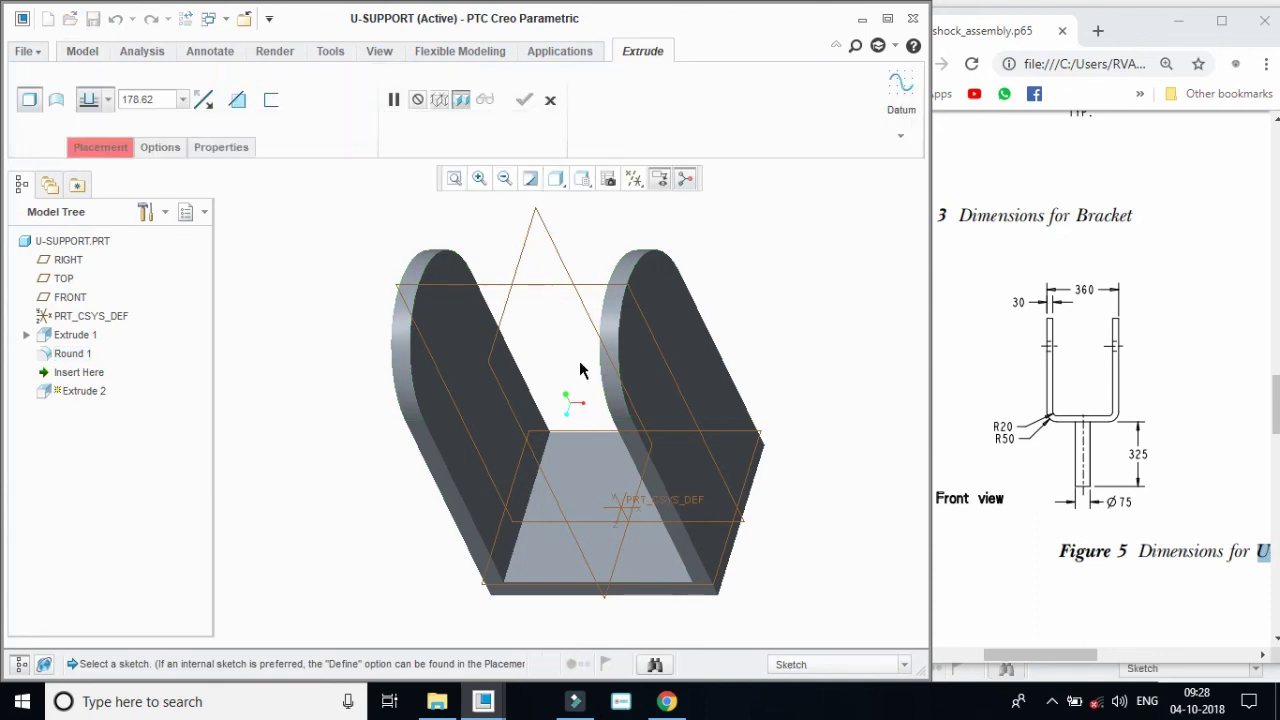
left_click(583, 178)
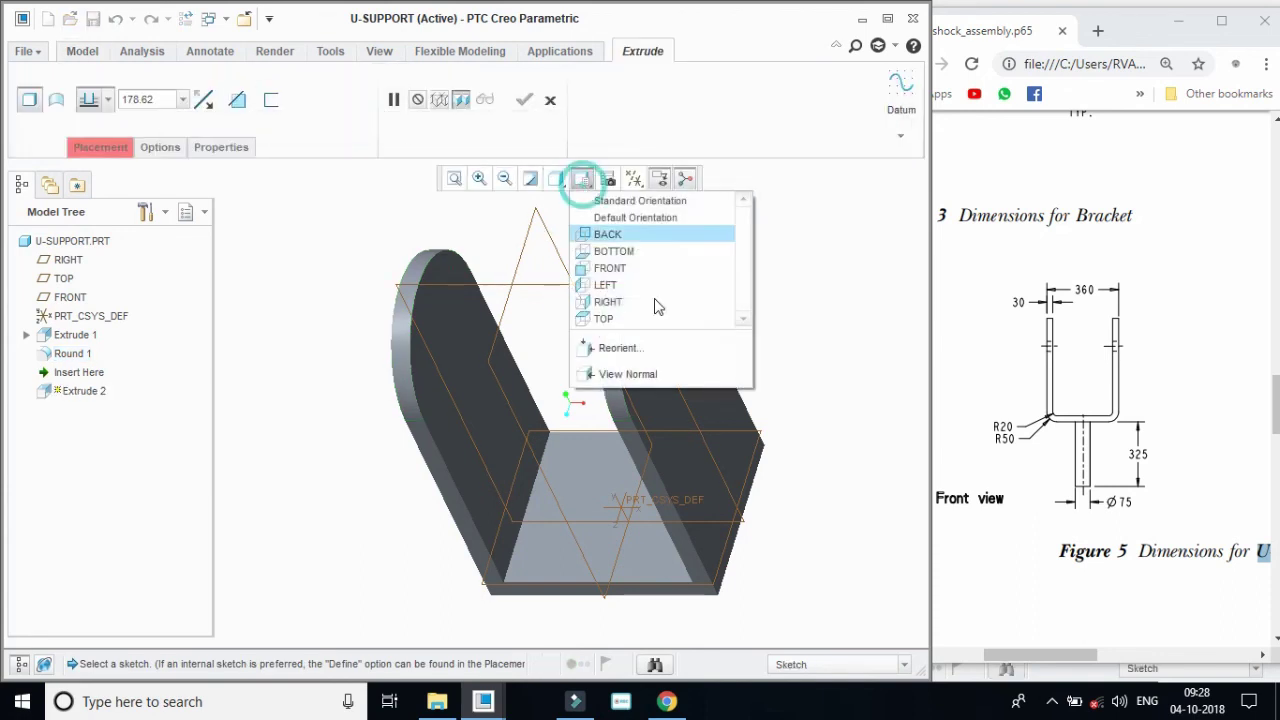
left_click(608, 248)
left_click(591, 347)
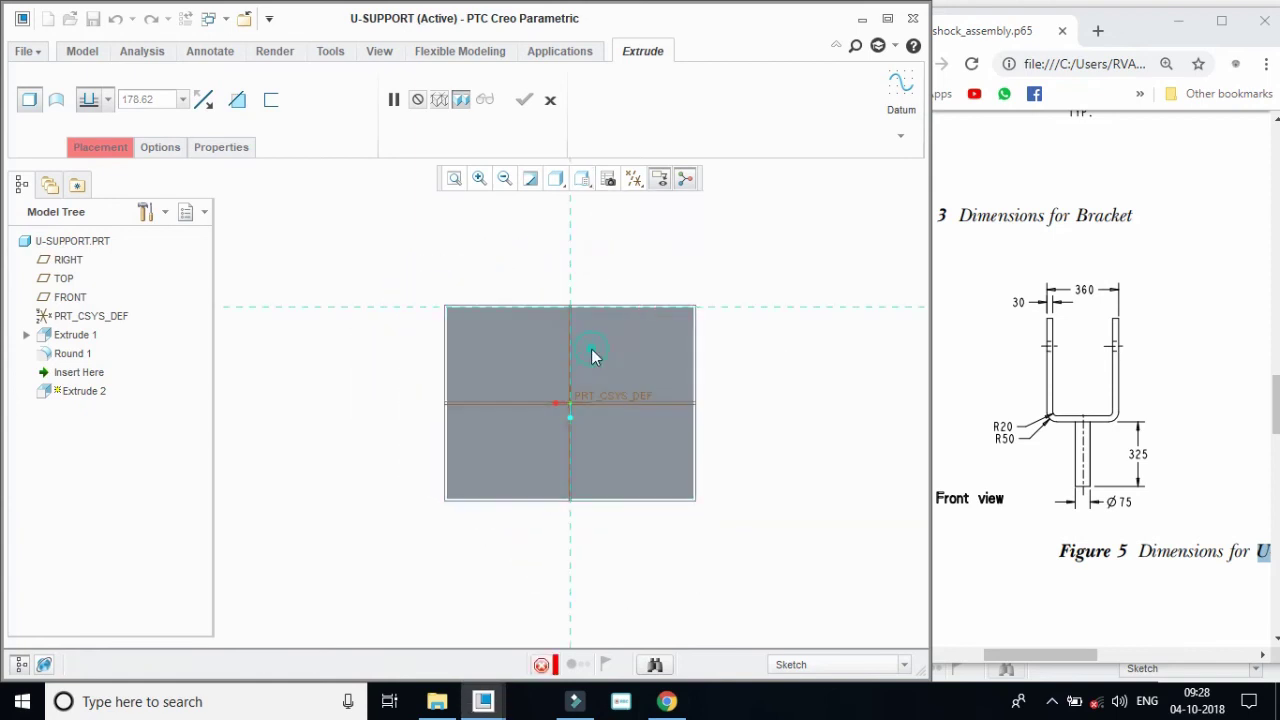
Sketch a circle about 125 in diameter on the vertical reference, centred about 141 from the horizontal reference.
left_click(312, 122)
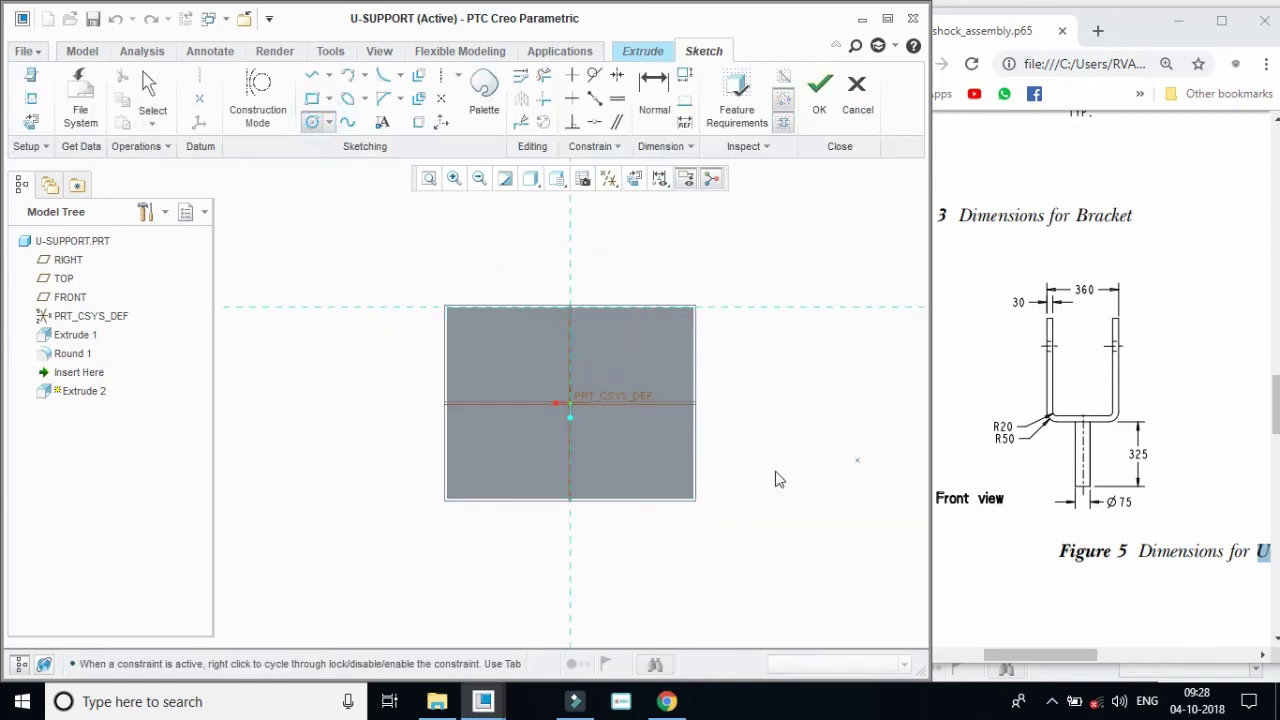
left_click(605, 427)
left_click(152, 100)
left_click(600, 370)
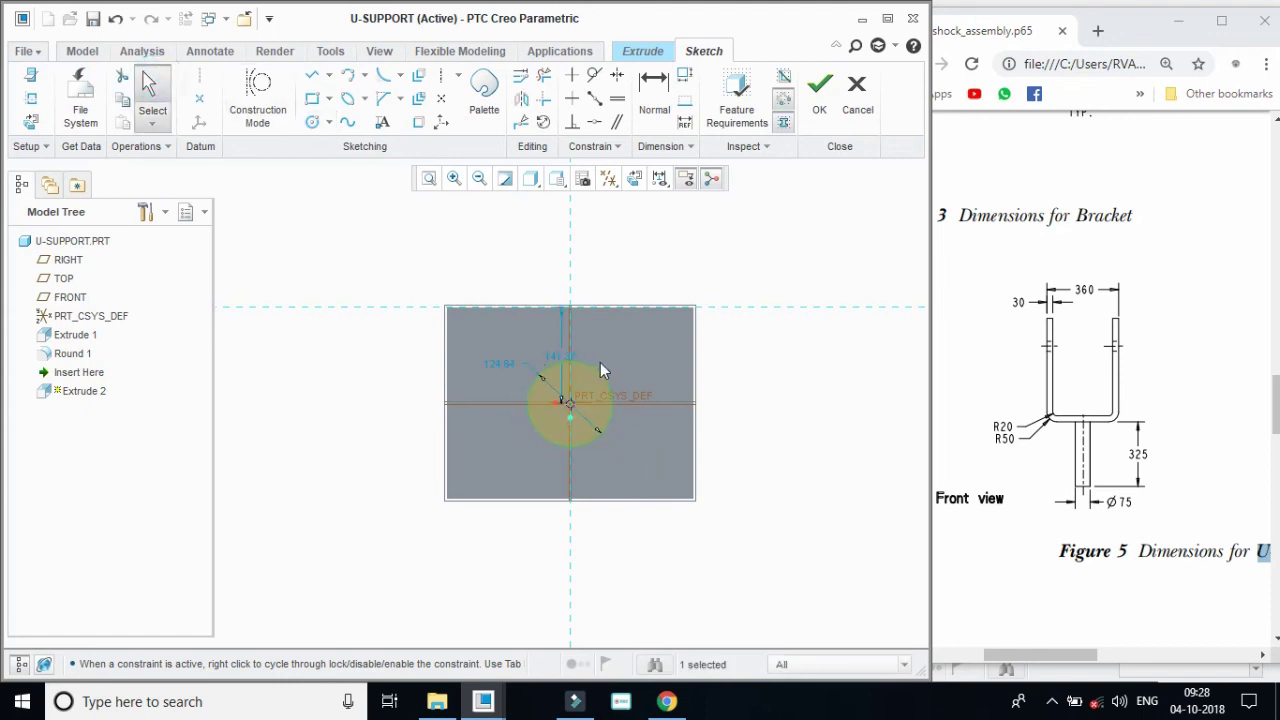
Set the circle centre's distance from the horizontal reference to 140 and the circle's diameter to 75.
double_click(553, 358)
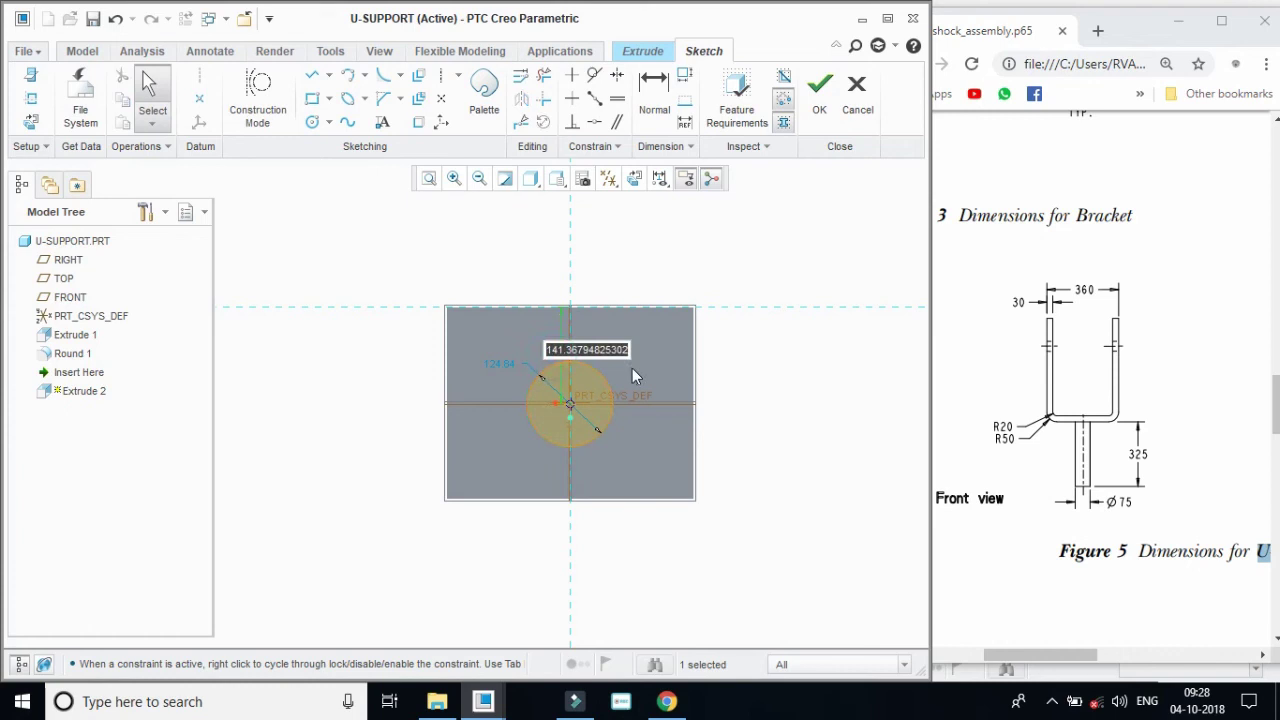
type("150")
key("Return")
double_click(495, 364)
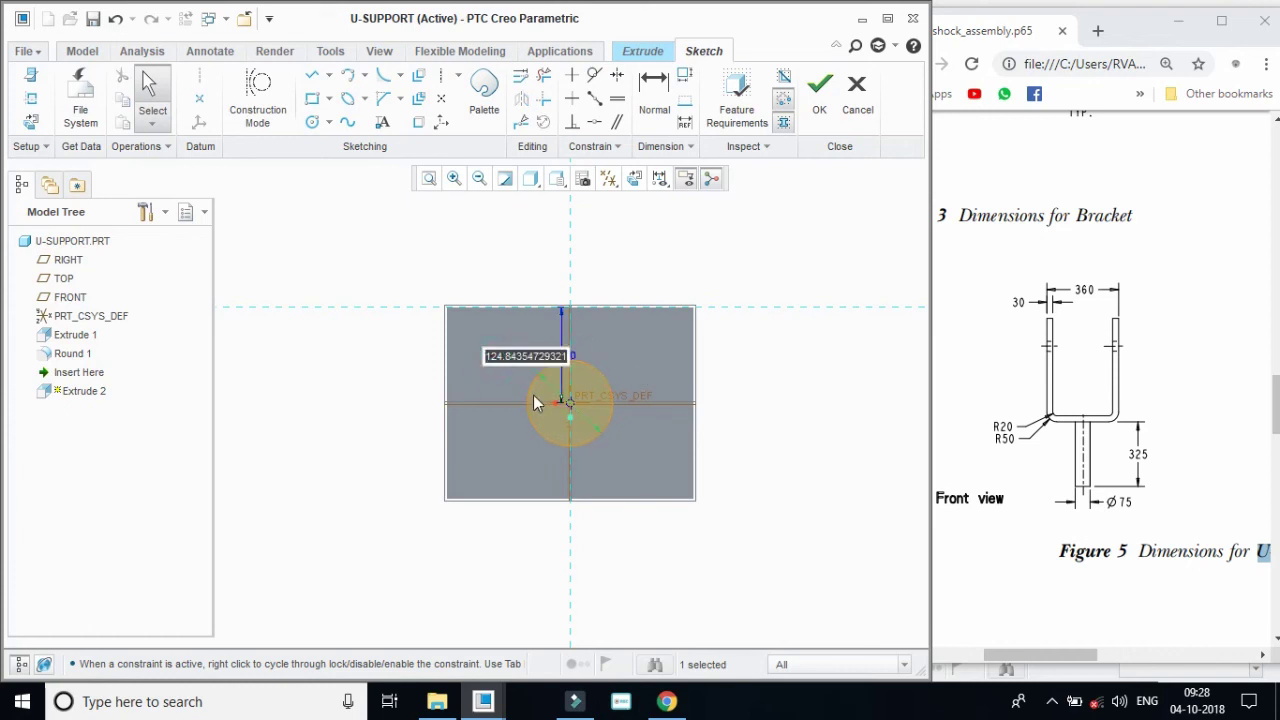
type("7")
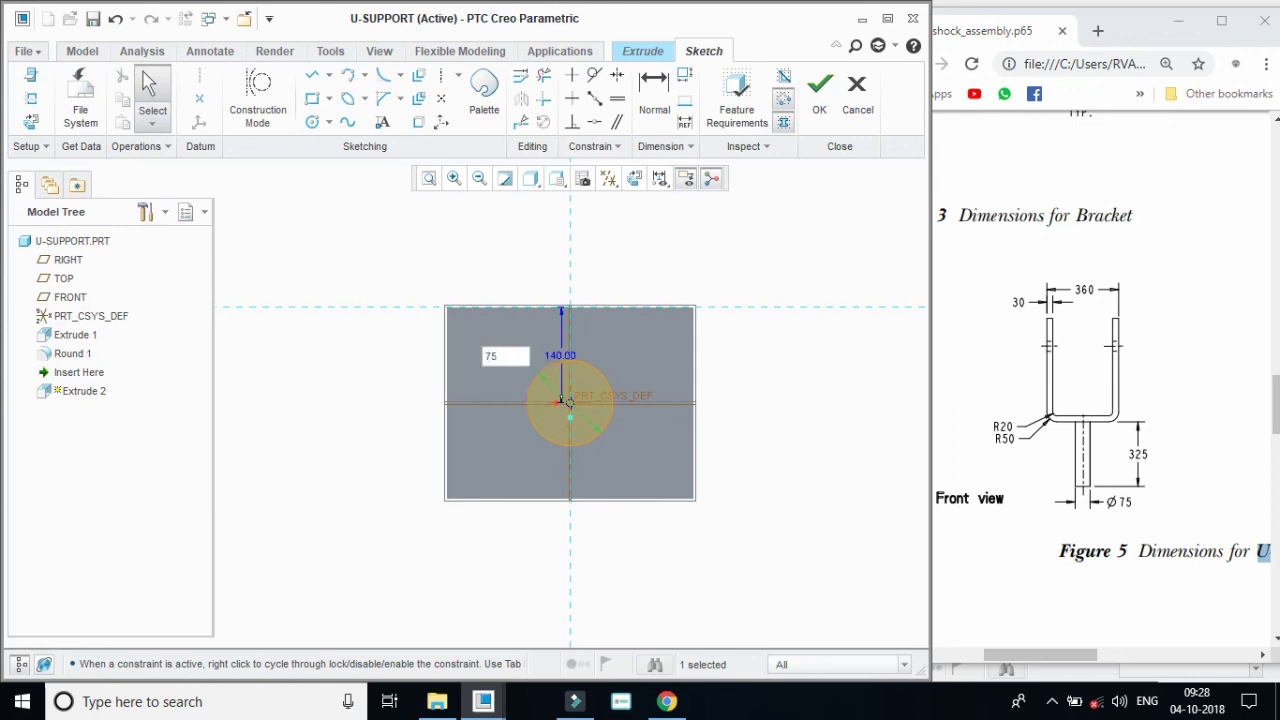
type("5")
key("Return")
Finish the sketch and extrude the circle 325 outward from the base as the U-Support's cylindrical stem.
left_click(819, 95)
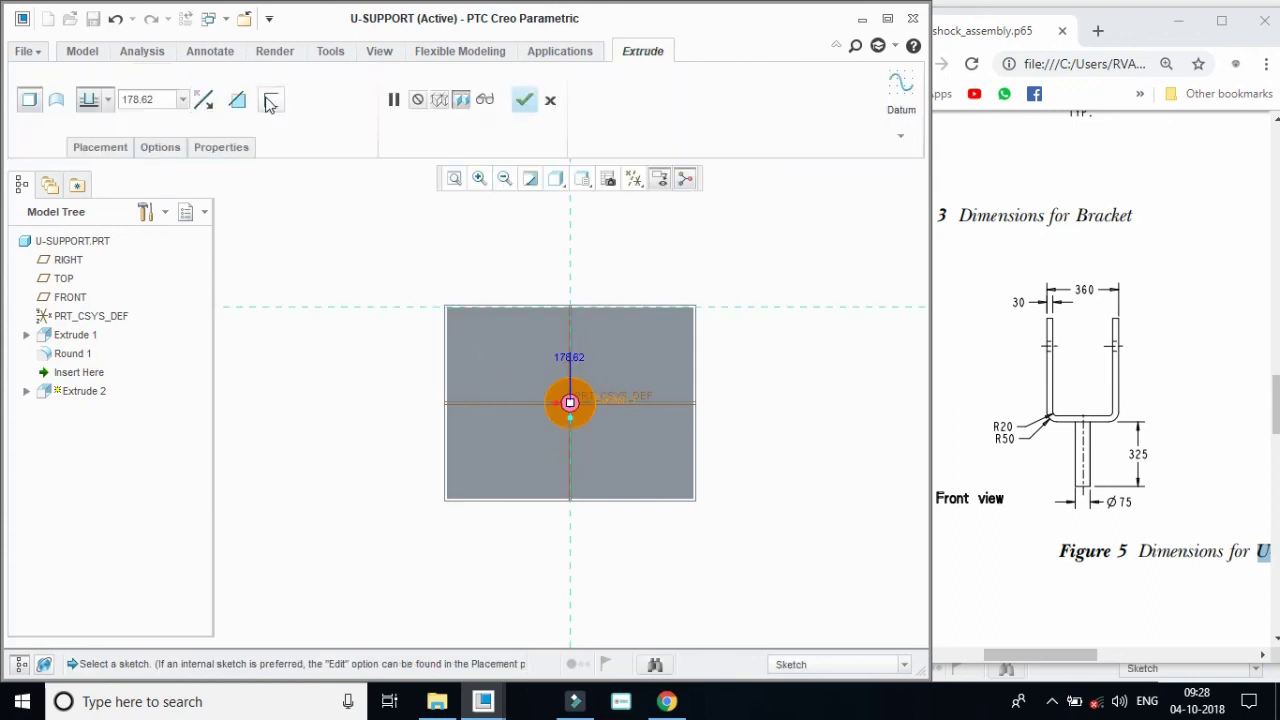
double_click(165, 98)
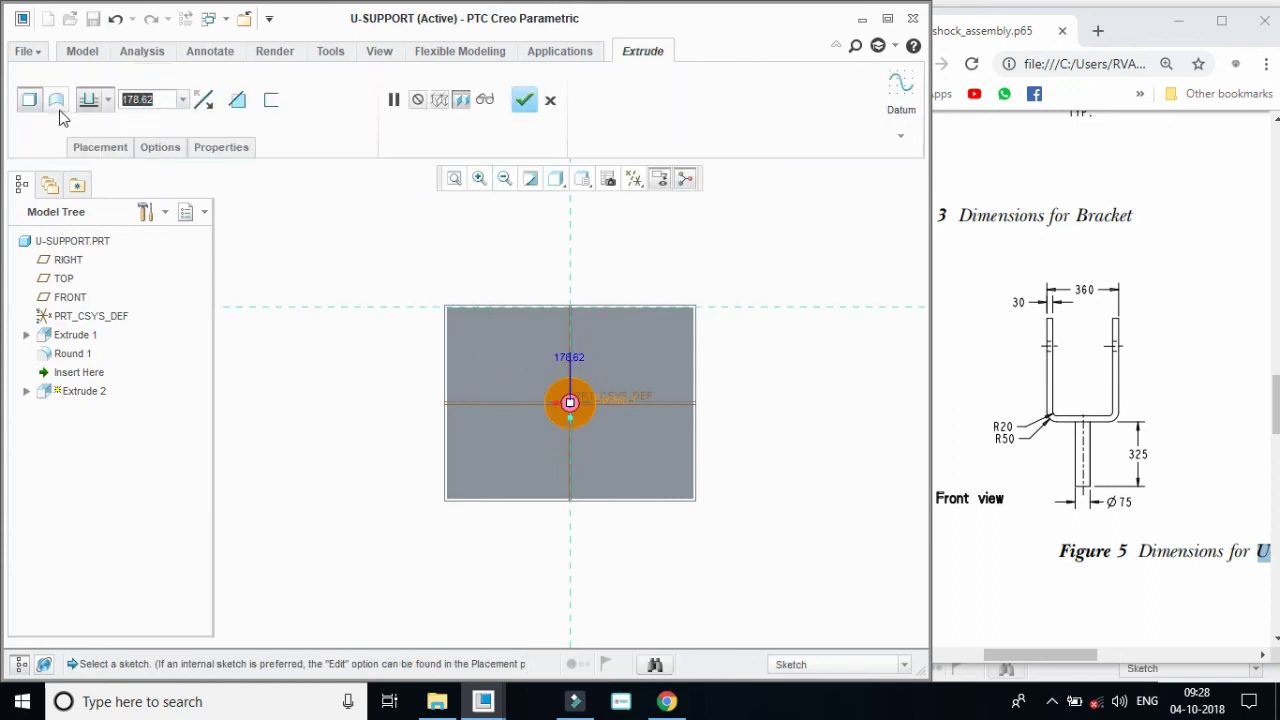
type("325")
key("Return")
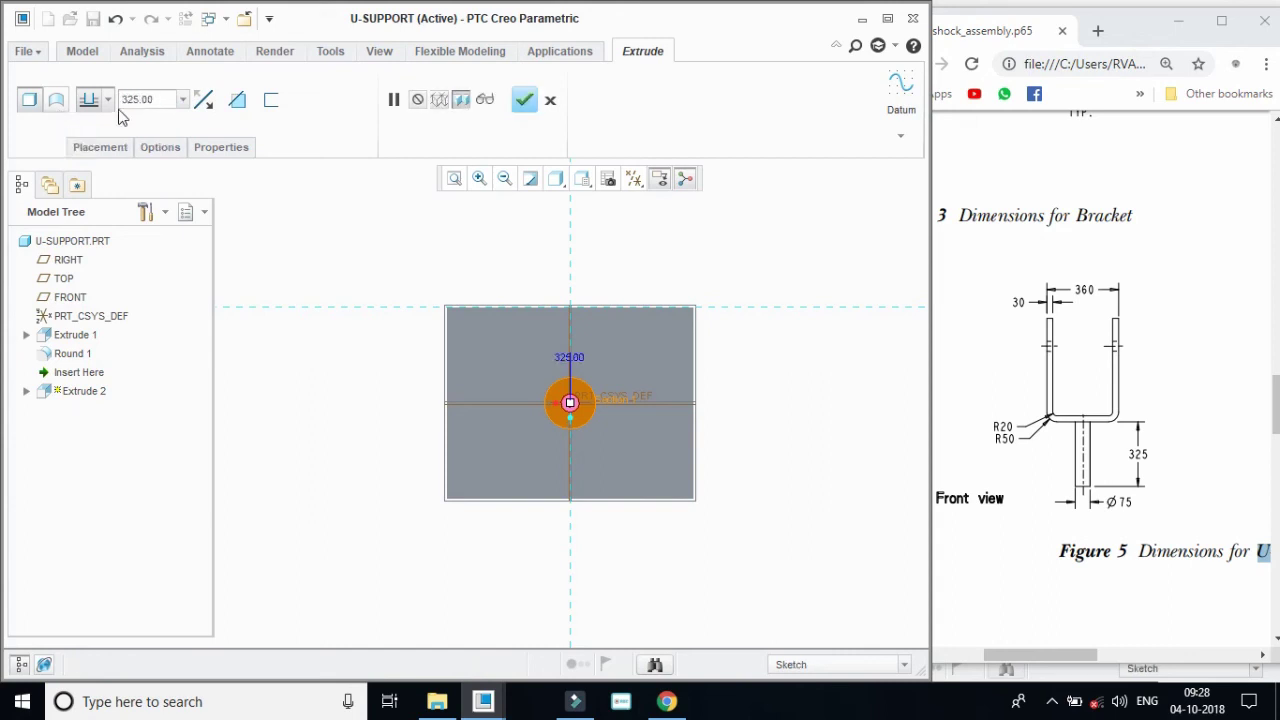
left_click(582, 180)
left_click(630, 217)
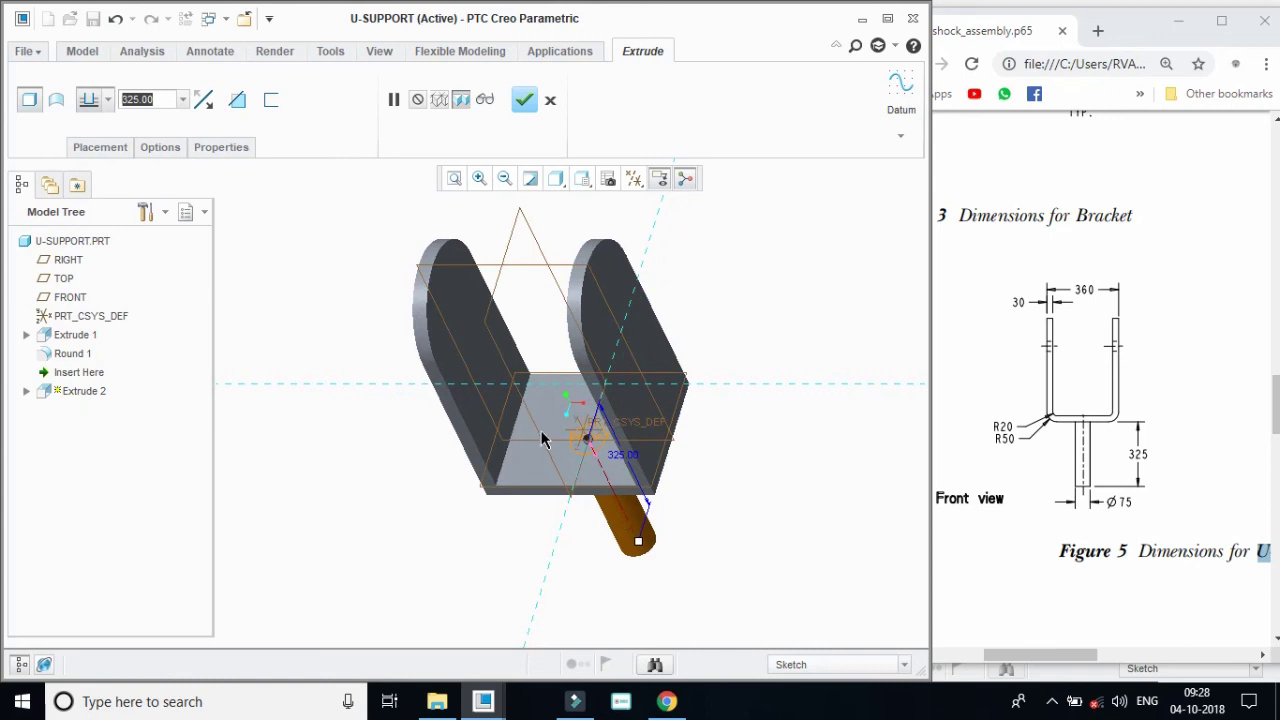
left_click(526, 99)
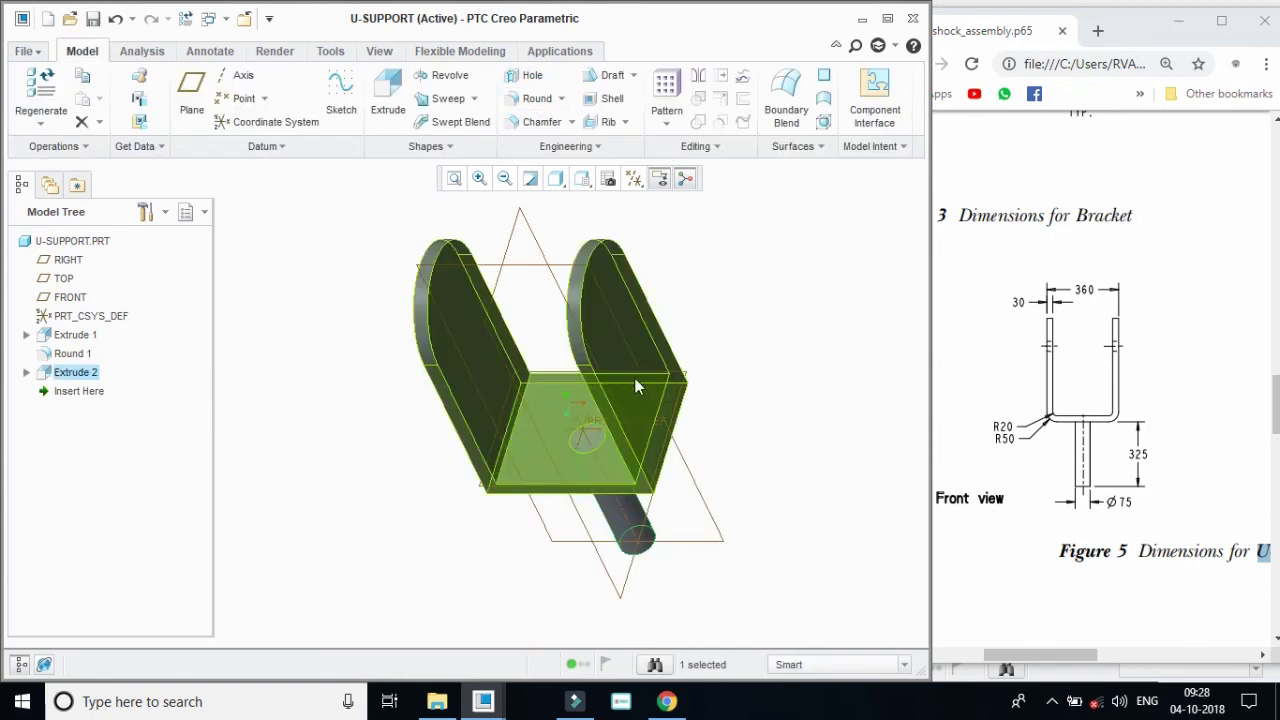
Orient the U-Support model to the saved RIGHT view.
left_click(582, 178)
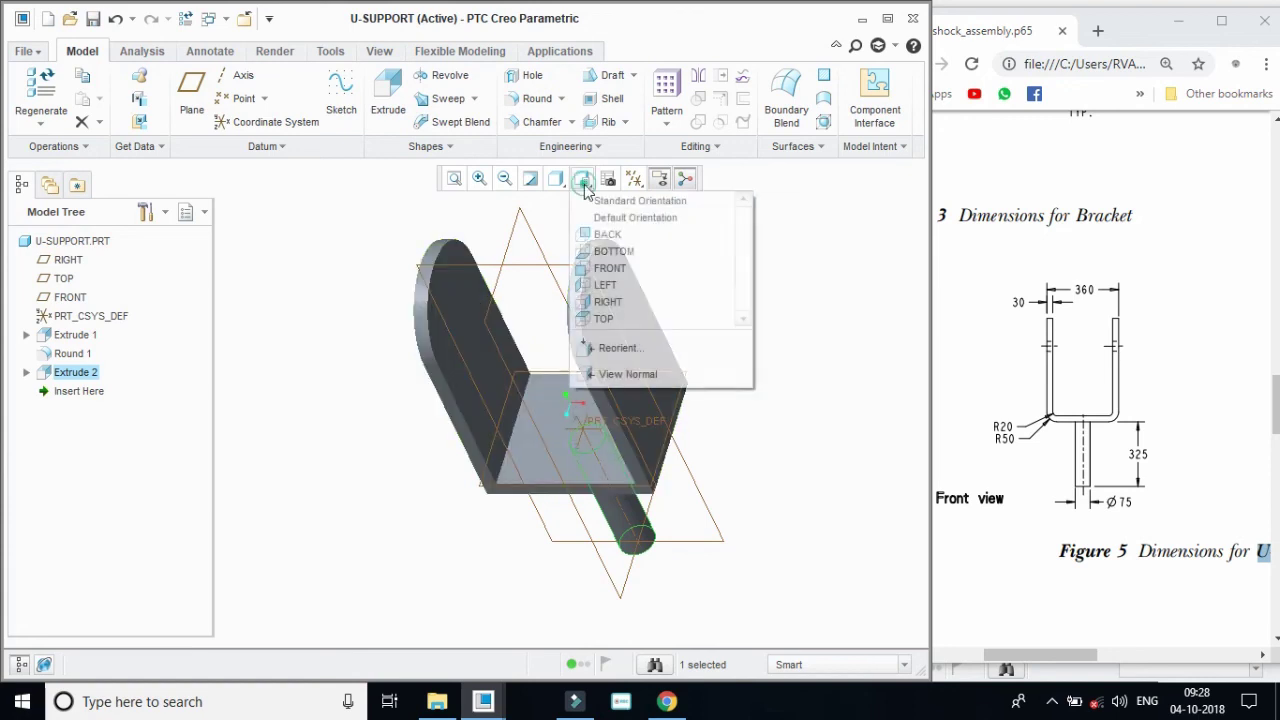
left_click(610, 301)
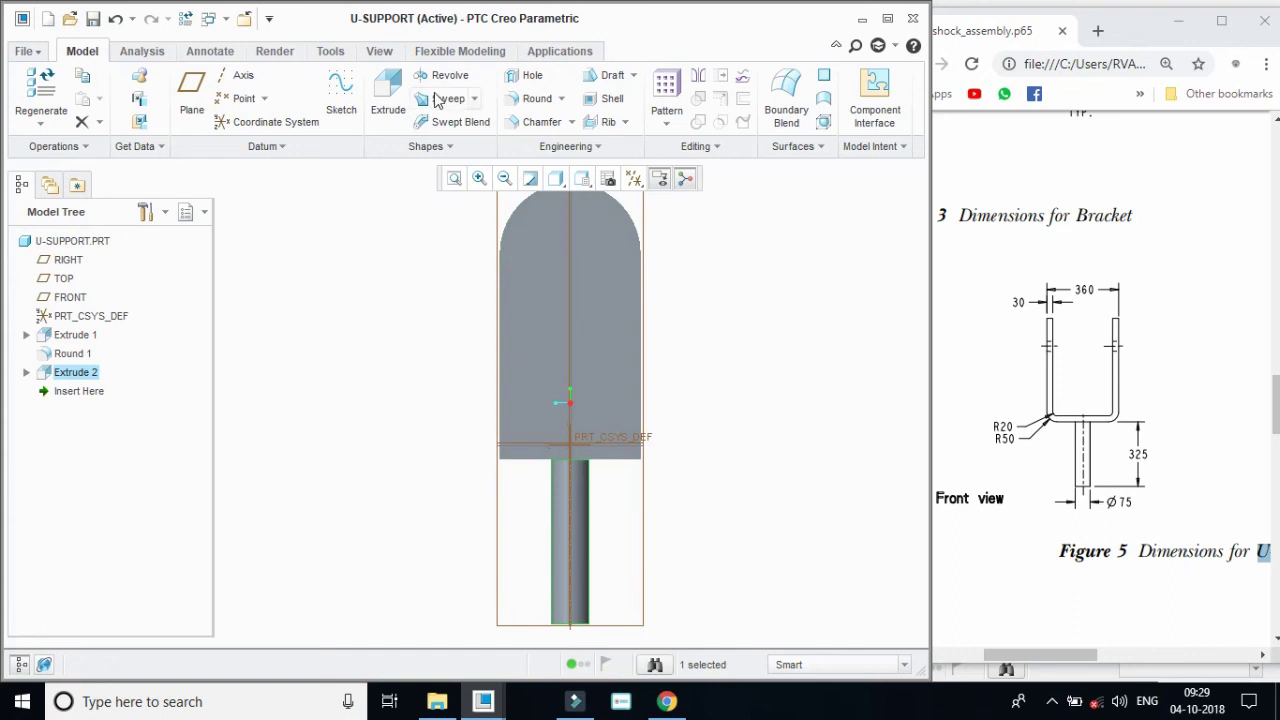
left_click(387, 90)
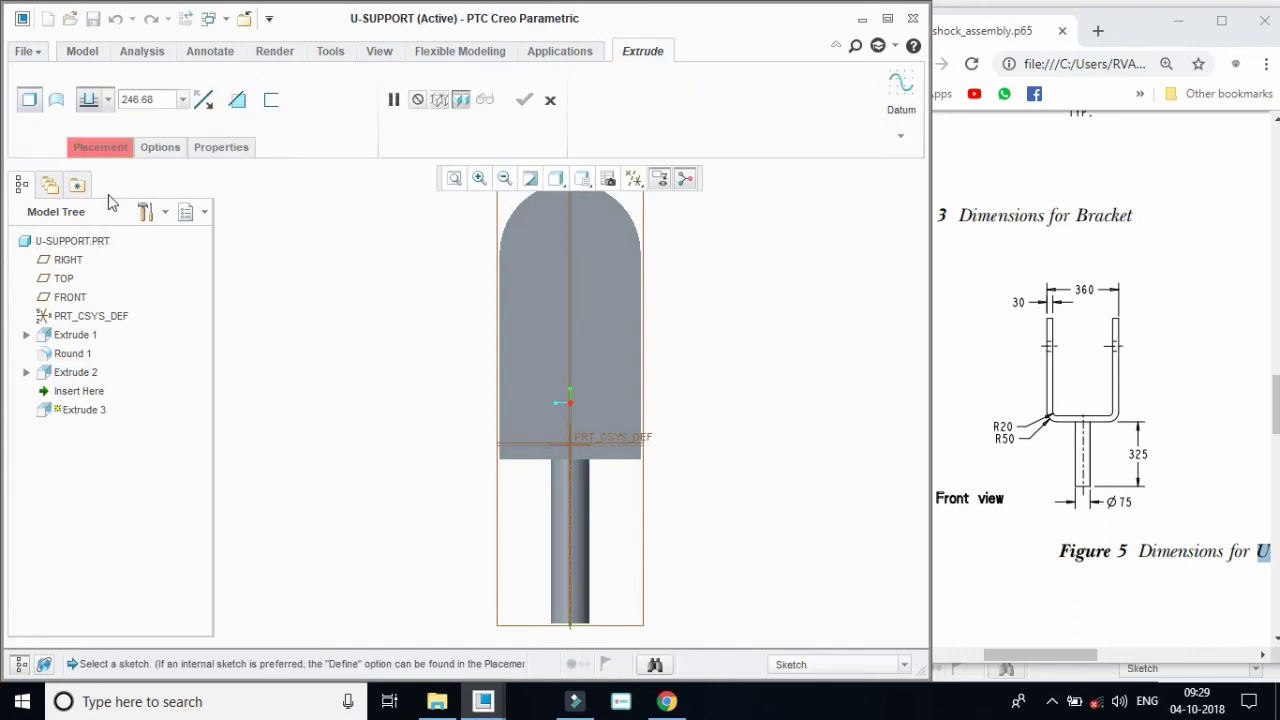
left_click(100, 147)
left_click(251, 207)
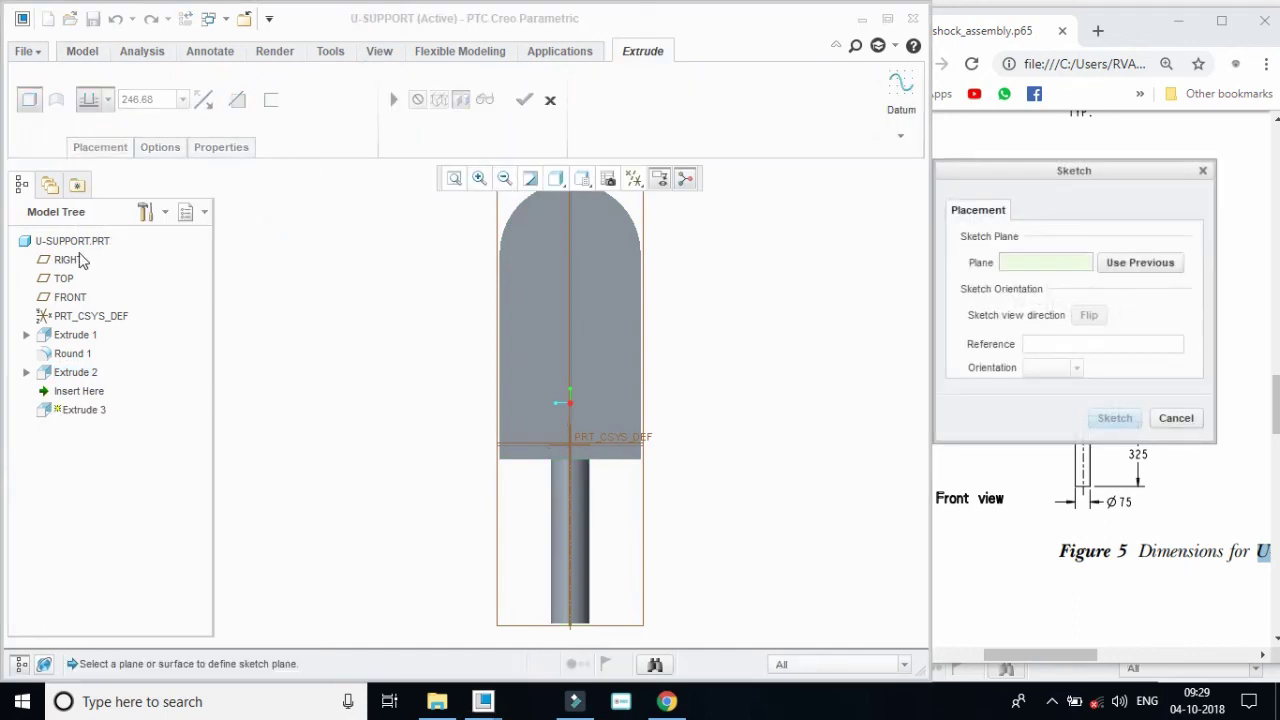
left_click(64, 278)
left_click(1113, 418)
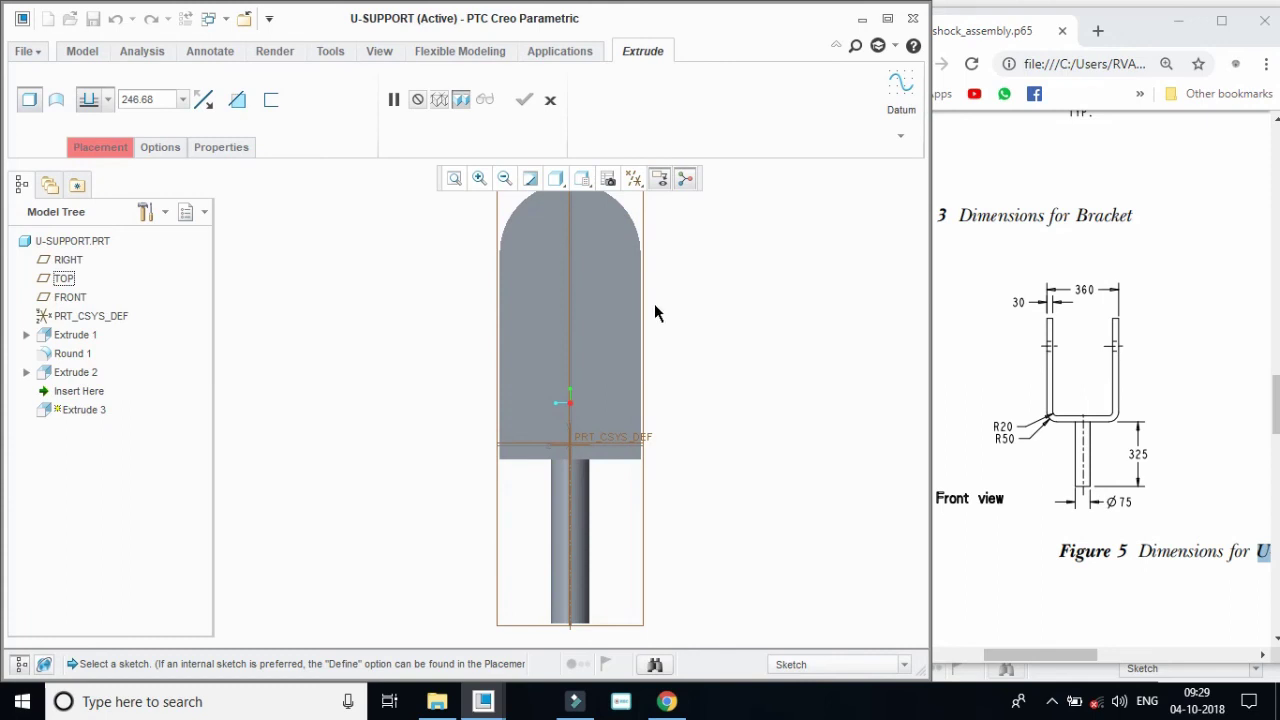
left_click(550, 99)
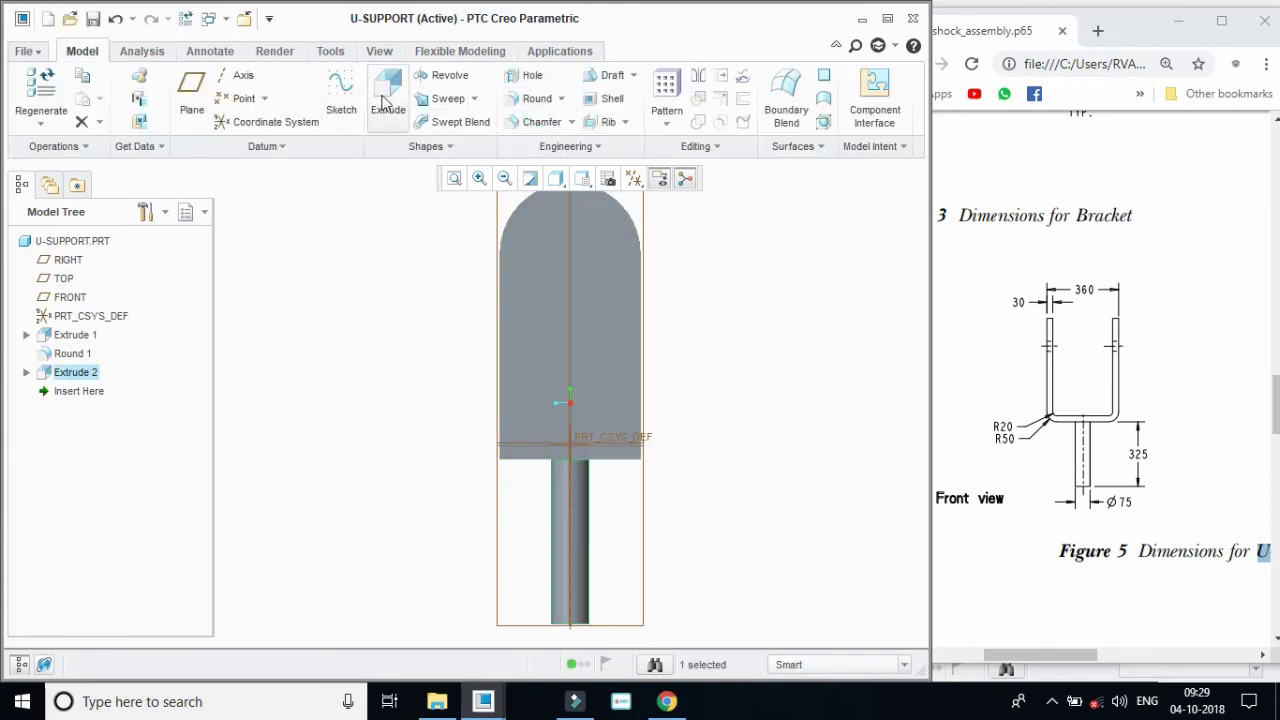
Start a new extrusion with its sketch on the RIGHT datum plane, using the TOP plane as top orientation reference.
left_click(386, 103)
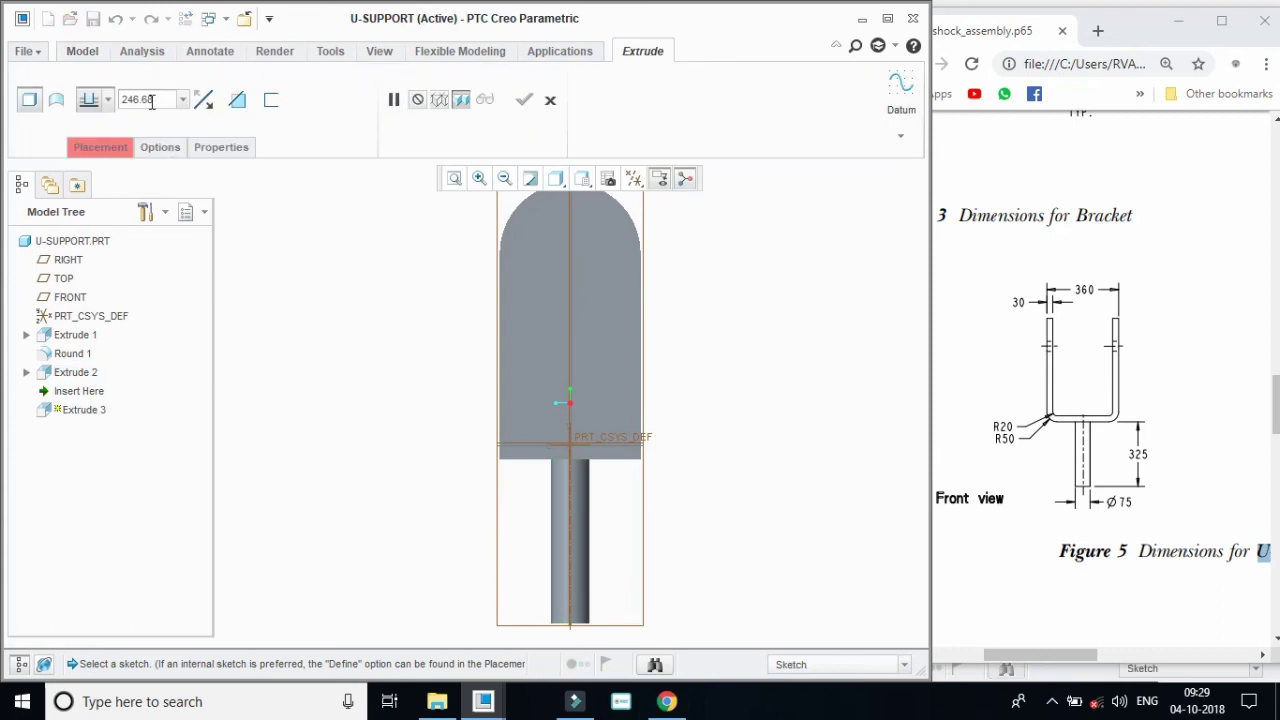
left_click(102, 150)
left_click(251, 208)
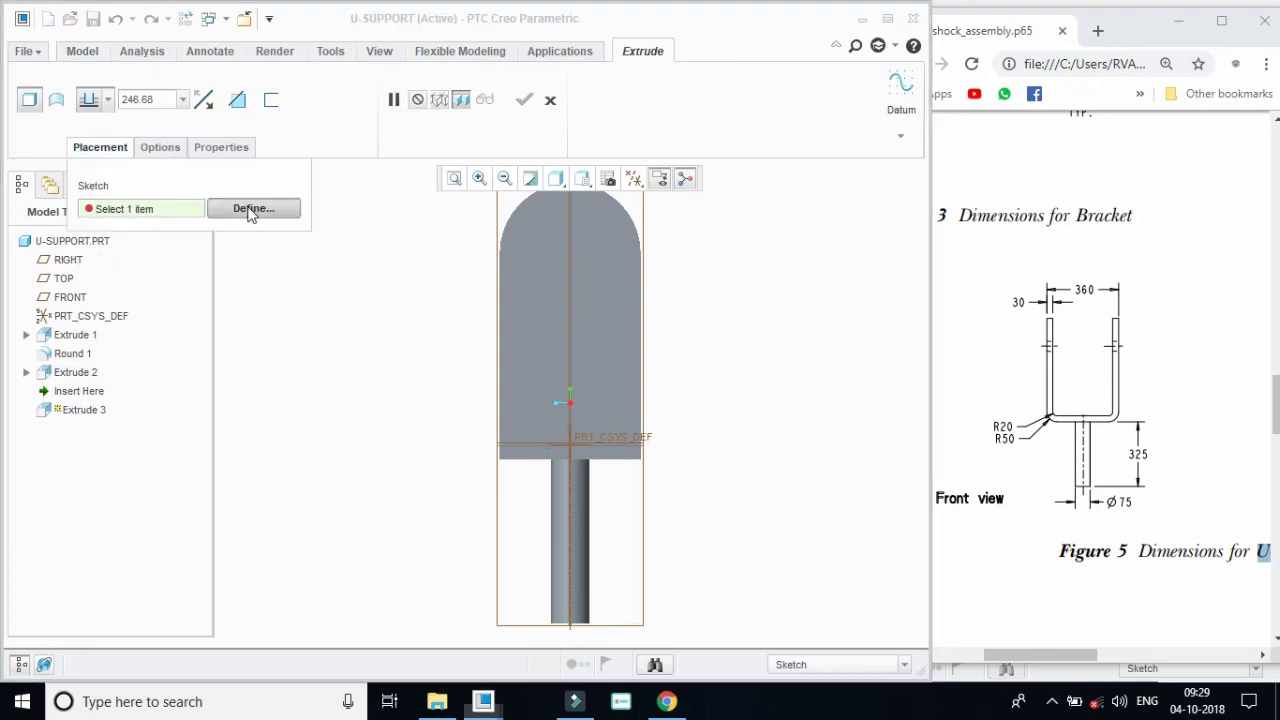
left_click(63, 278)
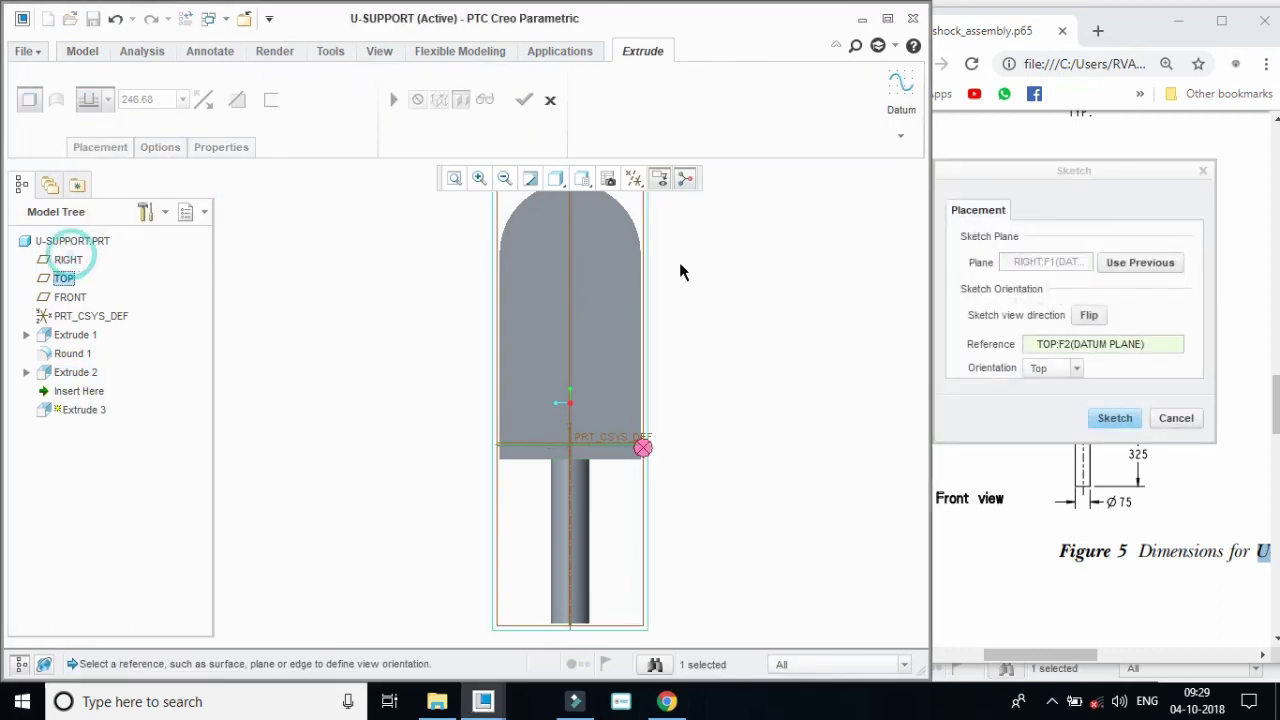
left_click(1116, 418)
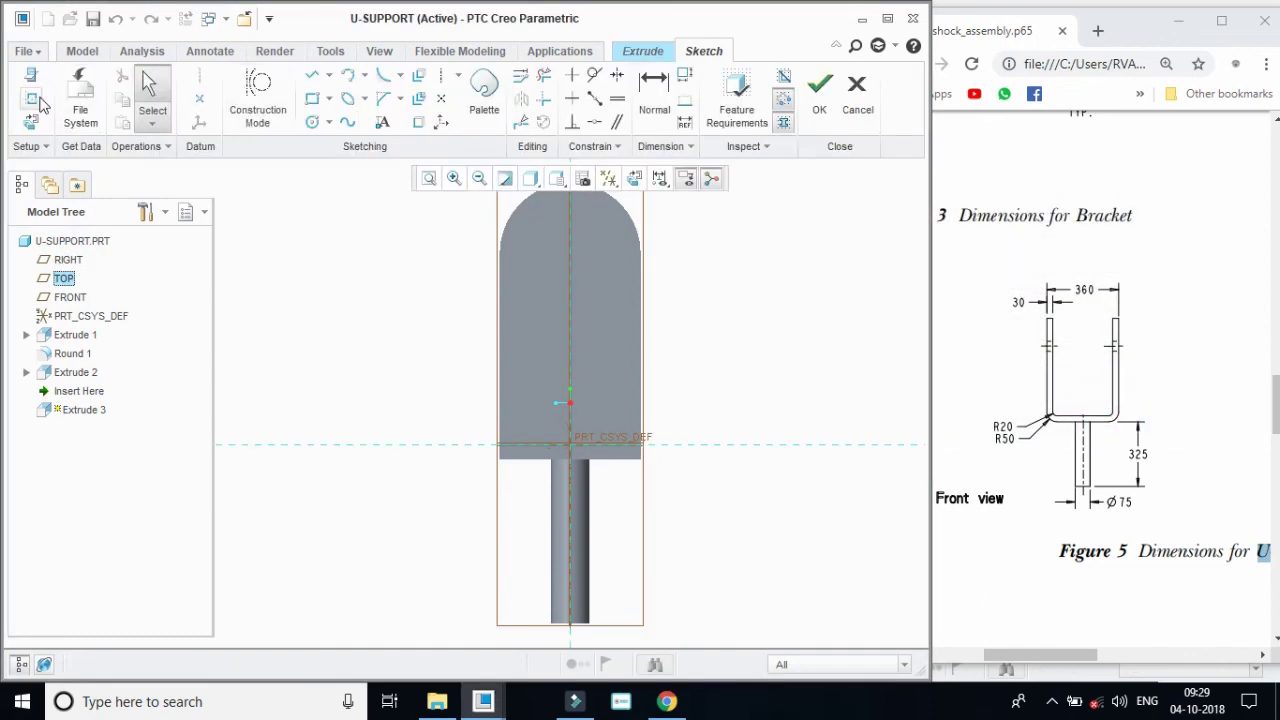
Add the side arm's rounded end as a sketch reference and sketch a circle about 95 in diameter at its centre.
left_click(512, 224)
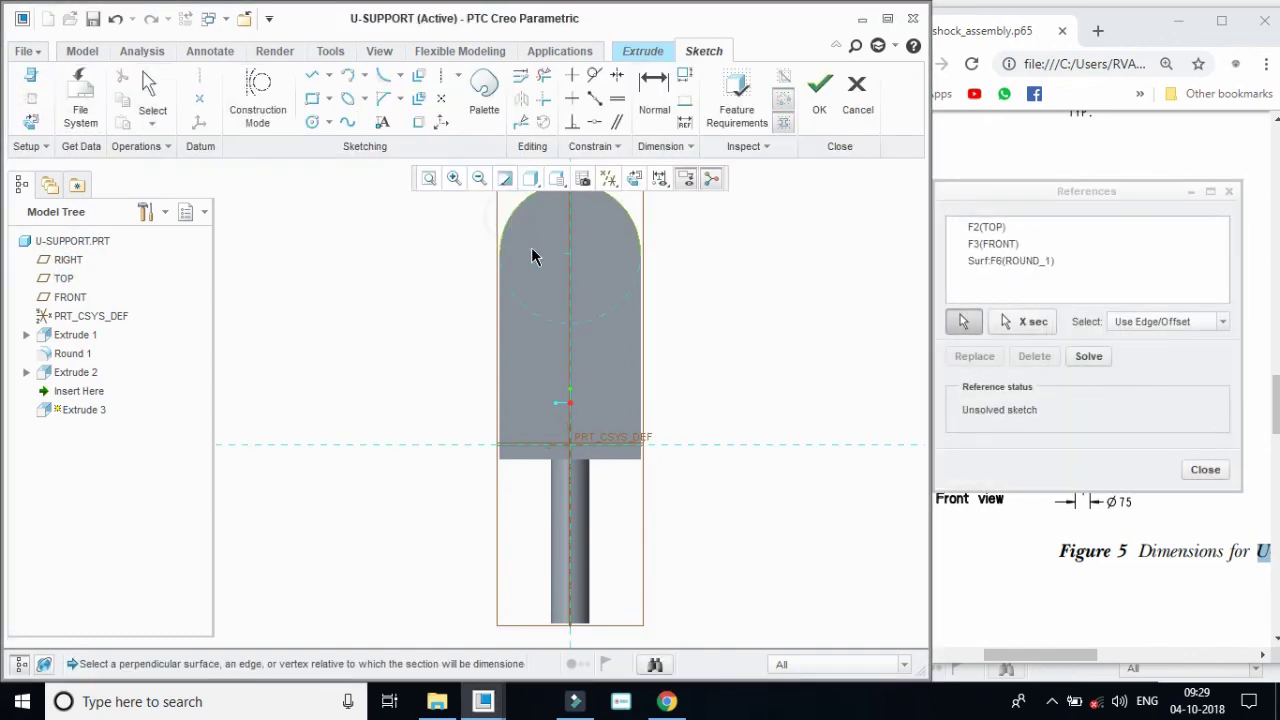
left_click(1205, 469)
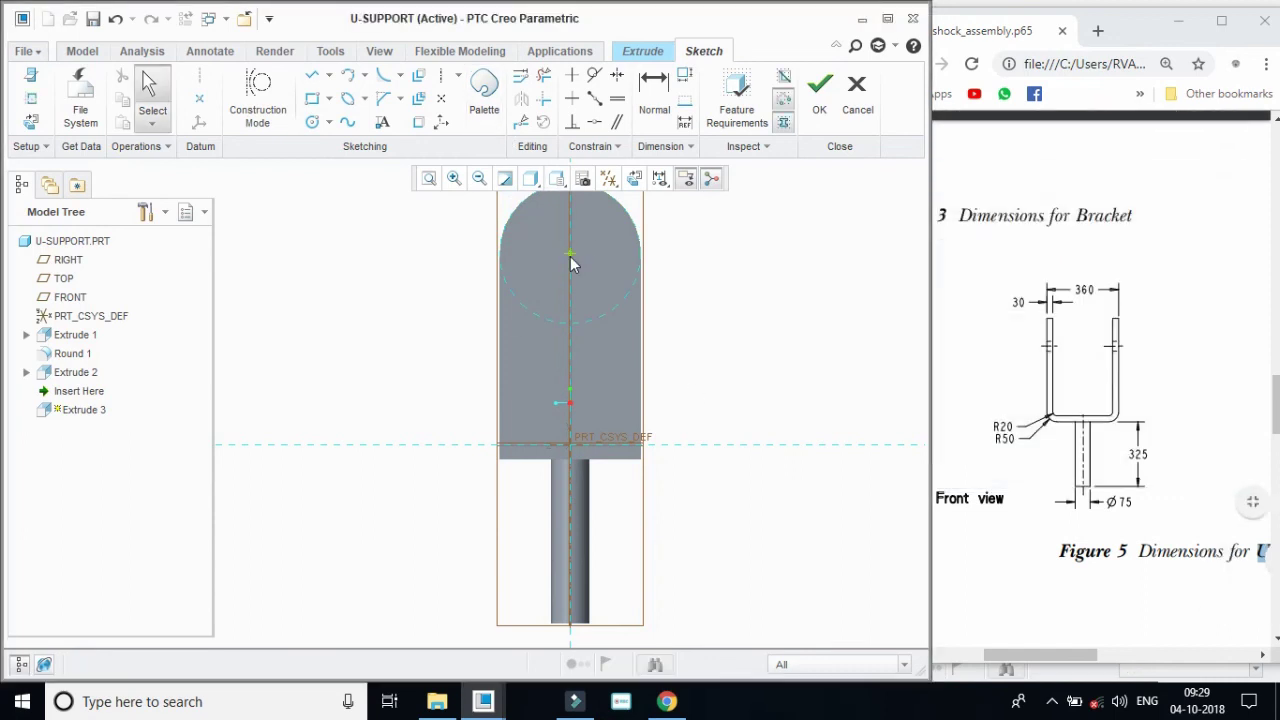
left_click(312, 122)
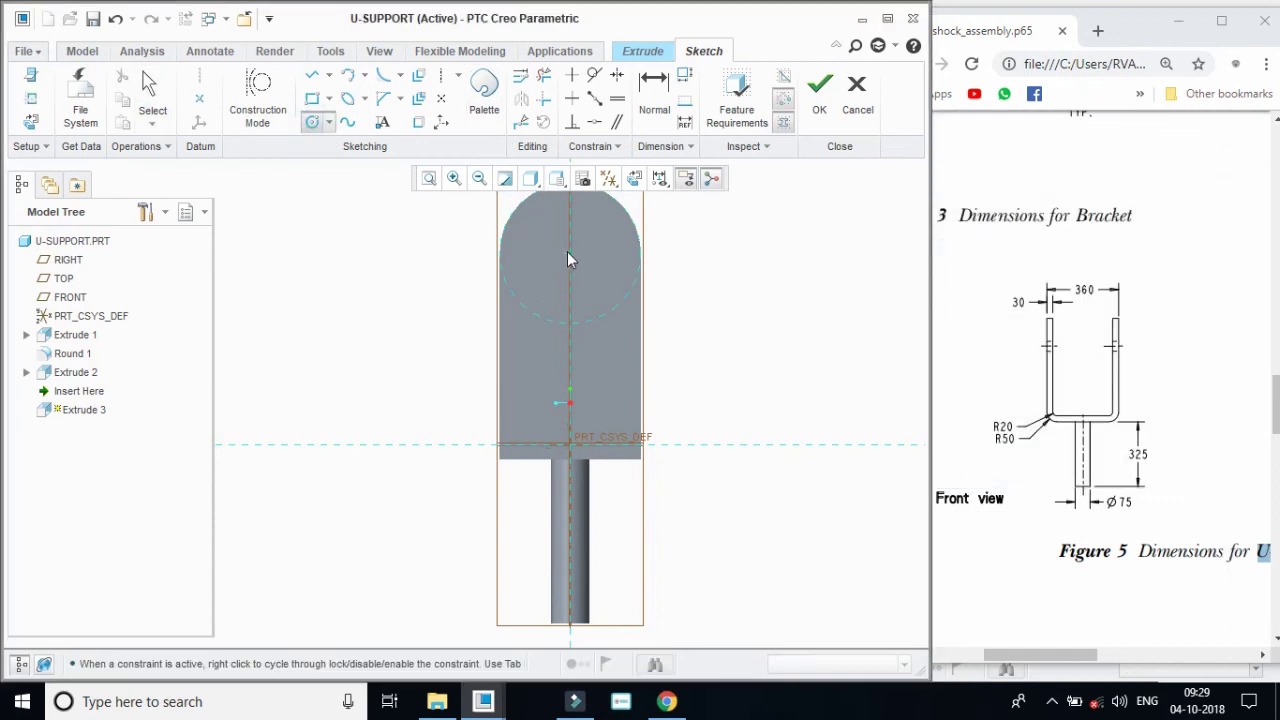
left_click(575, 256)
left_click(590, 265)
left_click(150, 92)
Set the circle's diameter to 50, as given in the drawing's right side view.
left_click(557, 243)
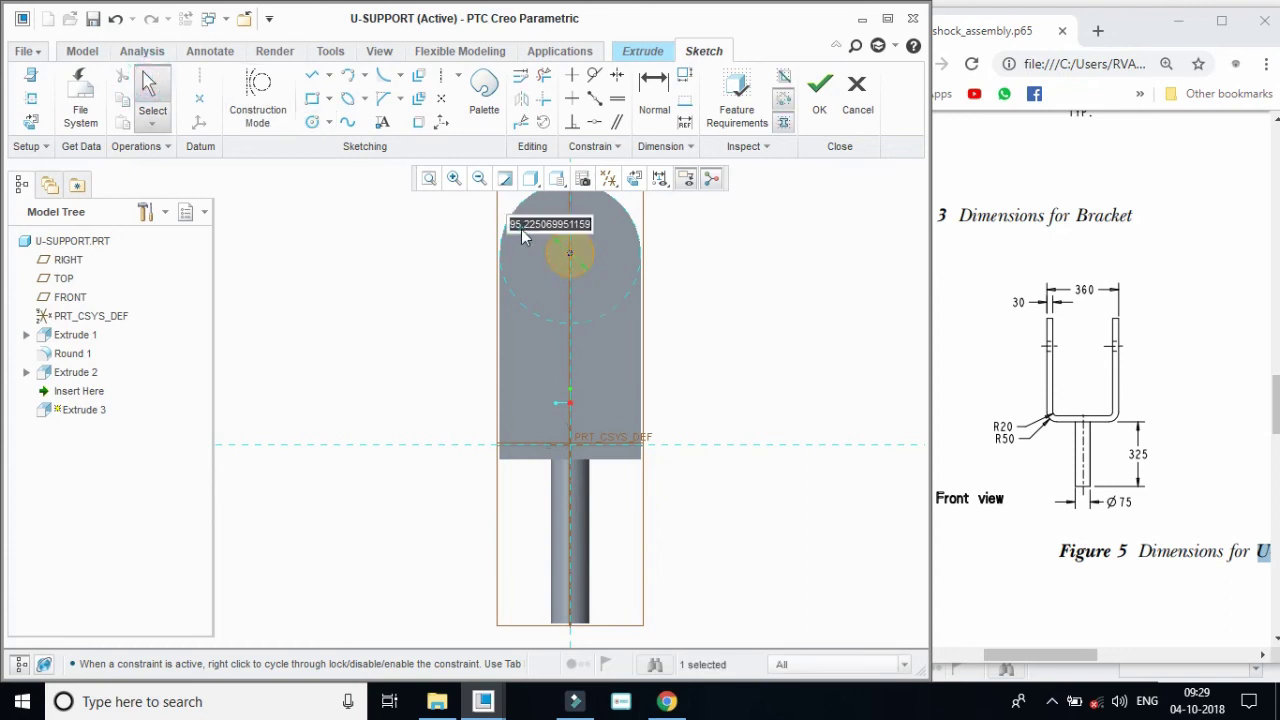
left_click_drag(1045, 654, 1138, 645)
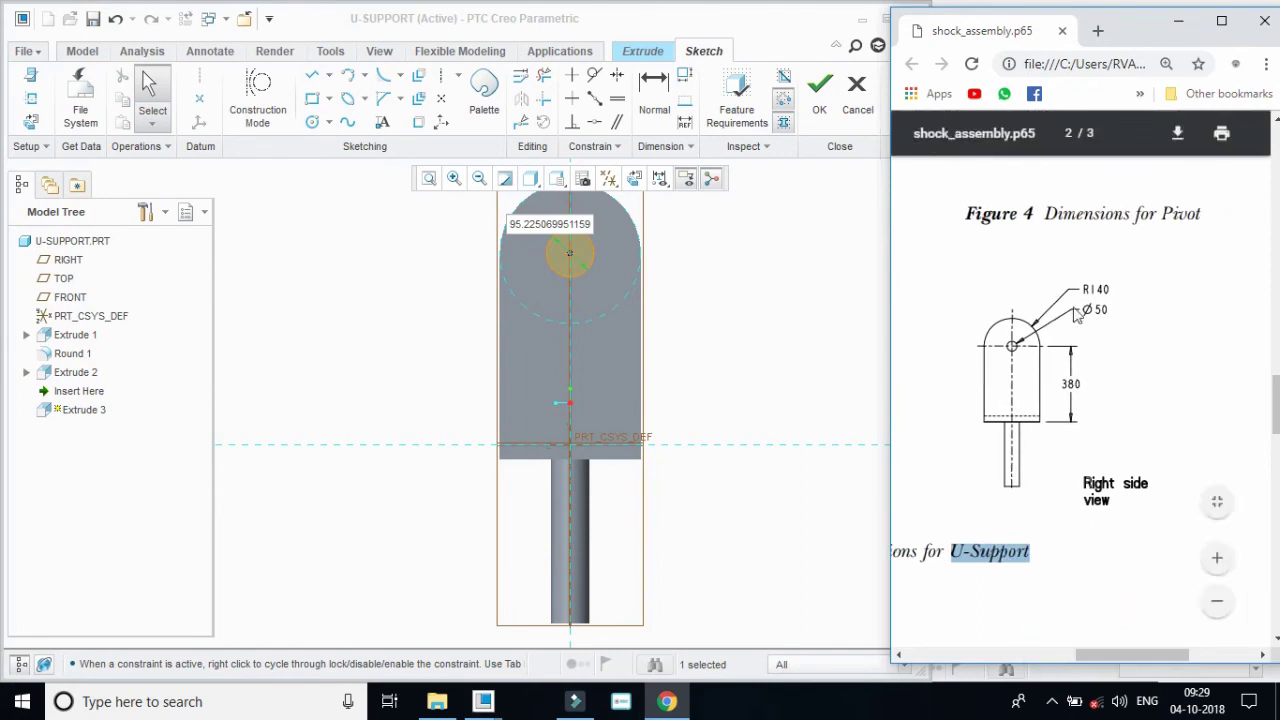
left_click(595, 231)
double_click(552, 224)
type("50")
key("Return")
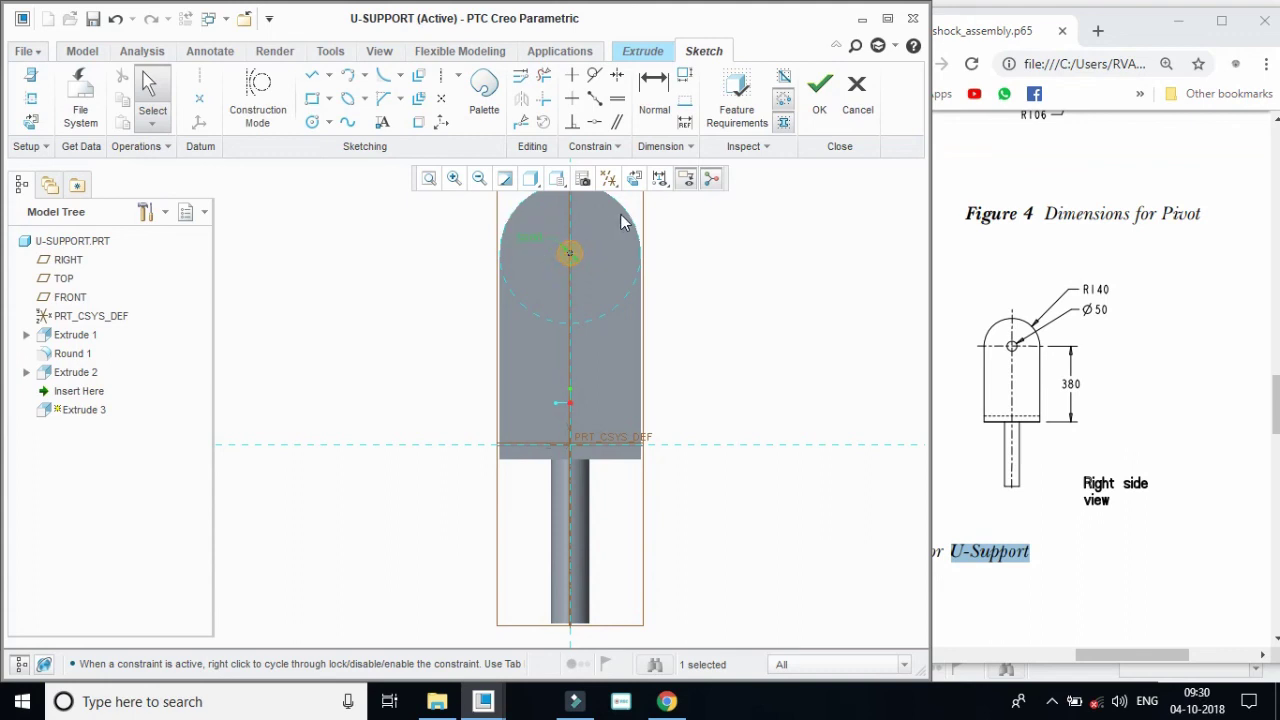
Finish the circle sketch, return to the default orientation and make the extrusion symmetric about its sketch plane.
left_click(815, 95)
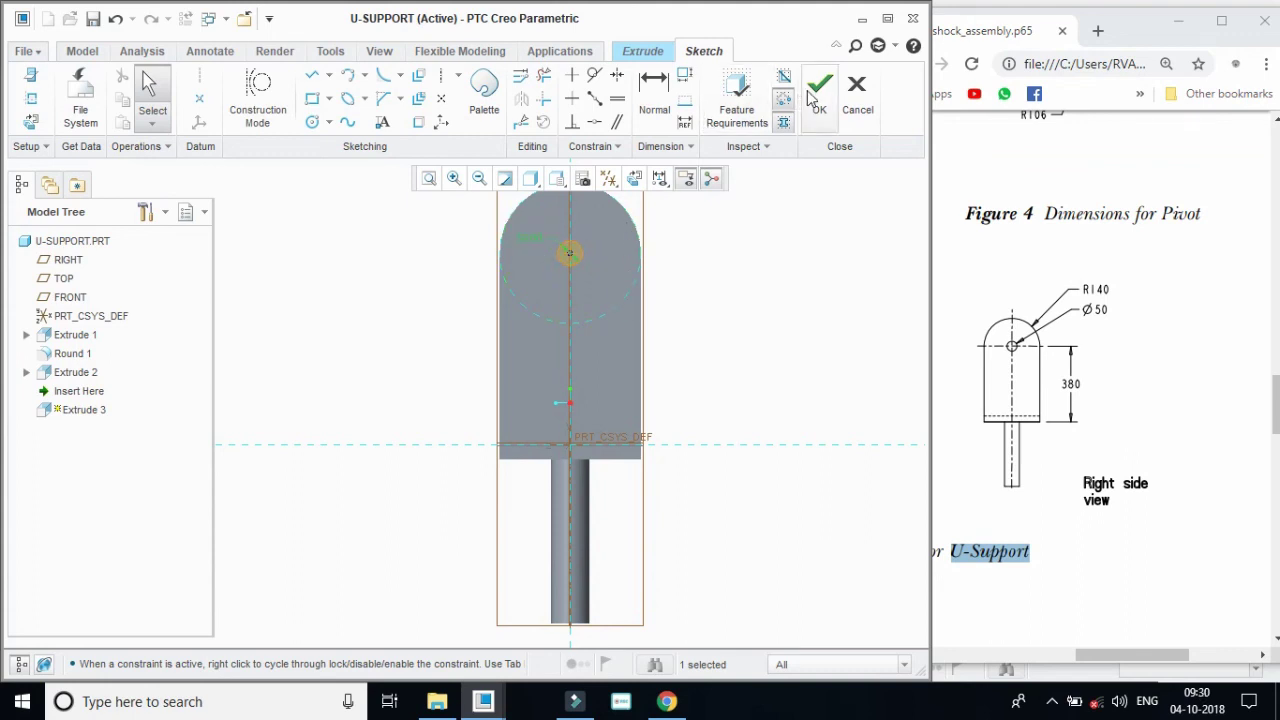
left_click(108, 102)
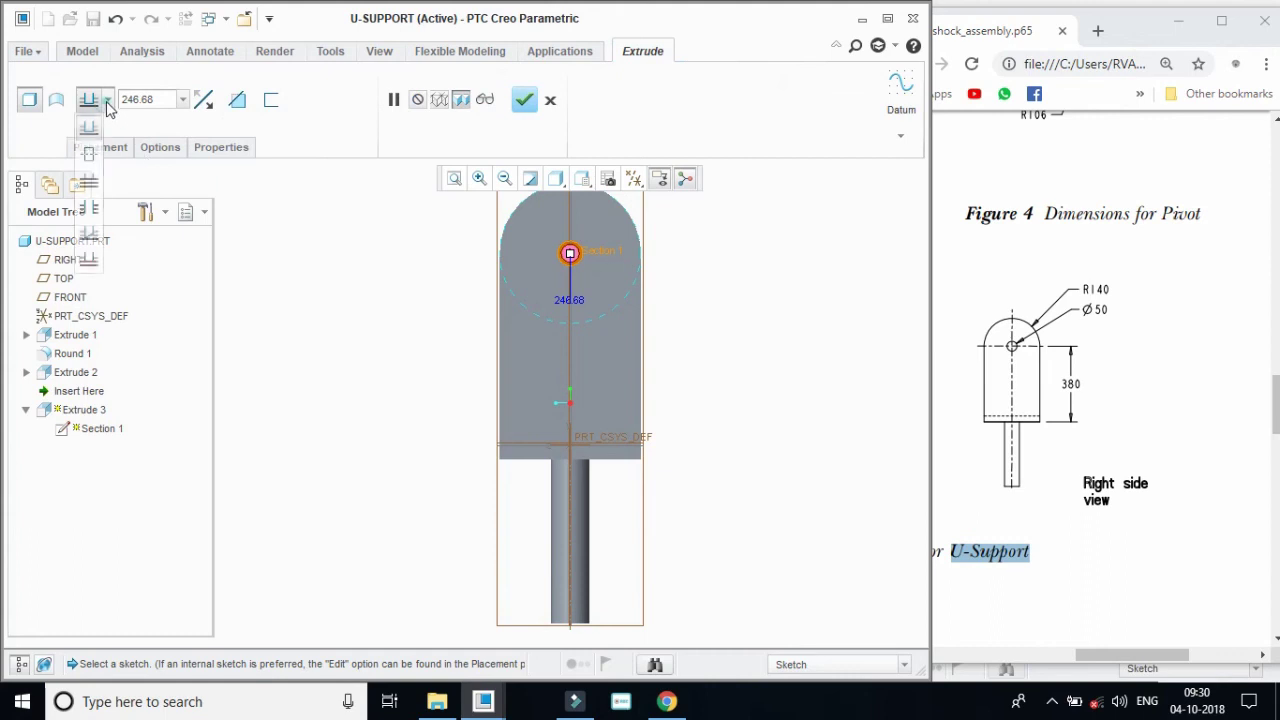
left_click(100, 155)
left_click(108, 100)
left_click(92, 208)
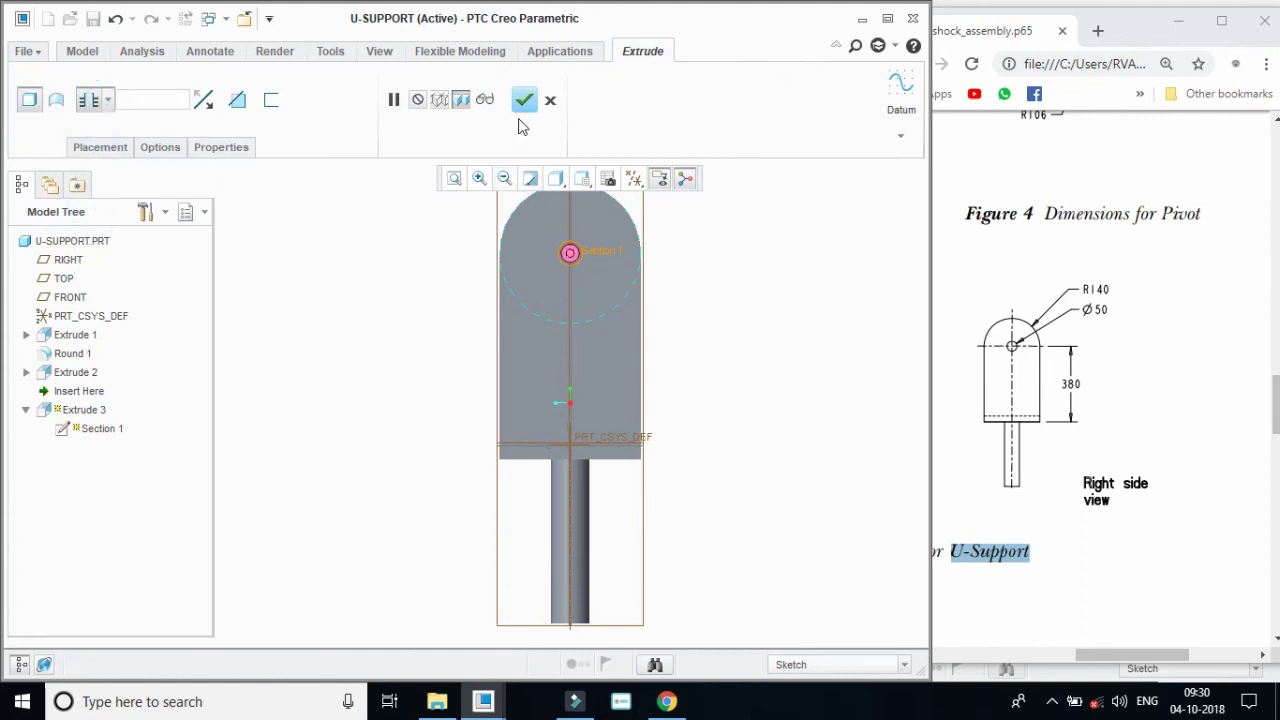
left_click(582, 178)
left_click(592, 214)
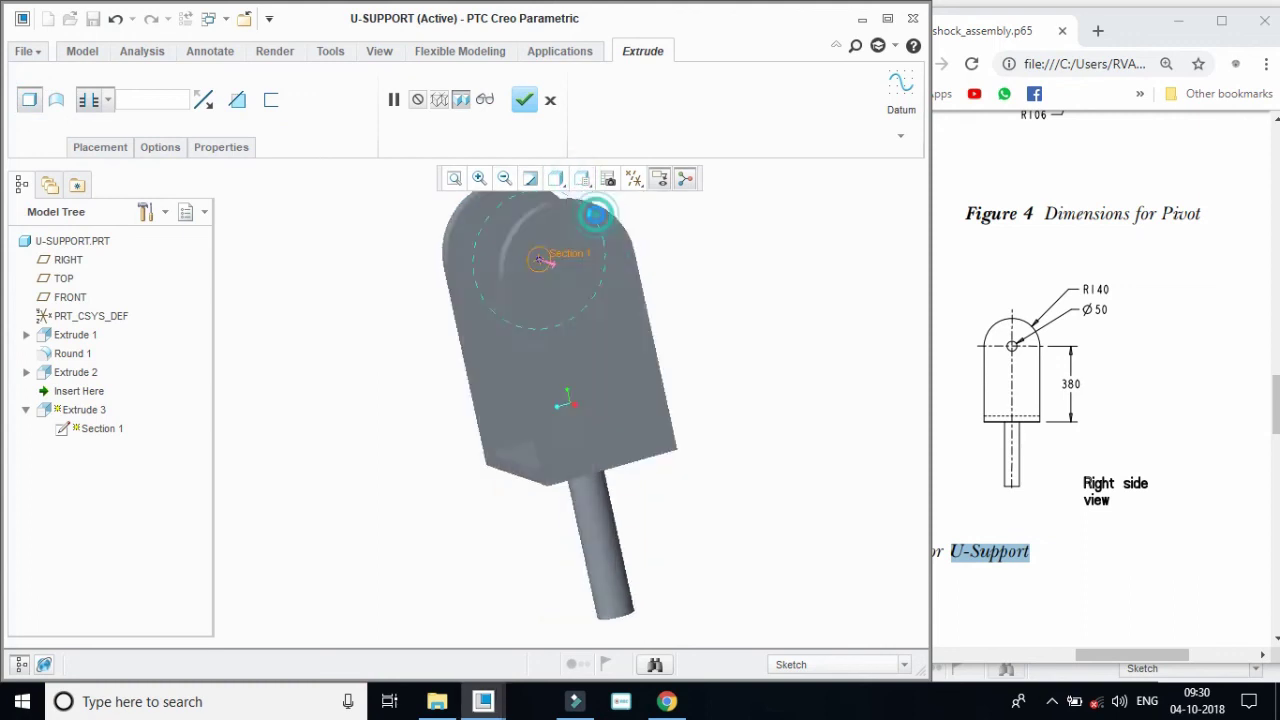
left_click(165, 100)
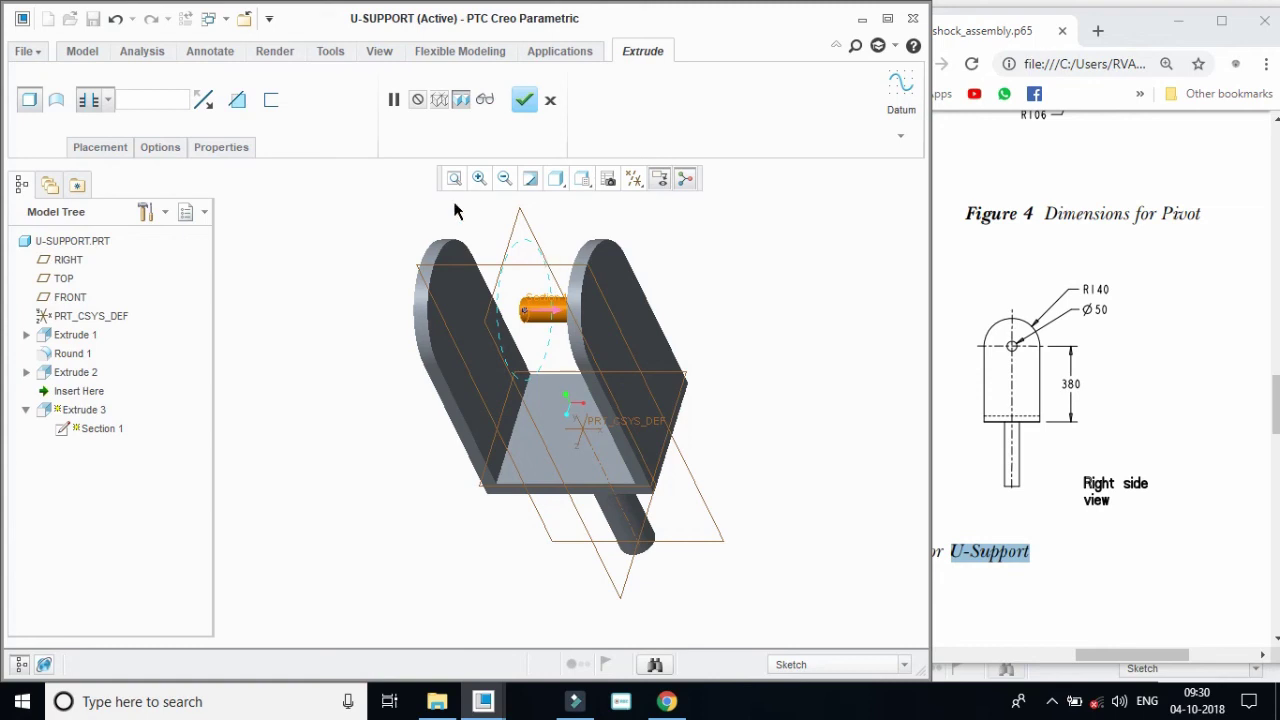
left_click(108, 100)
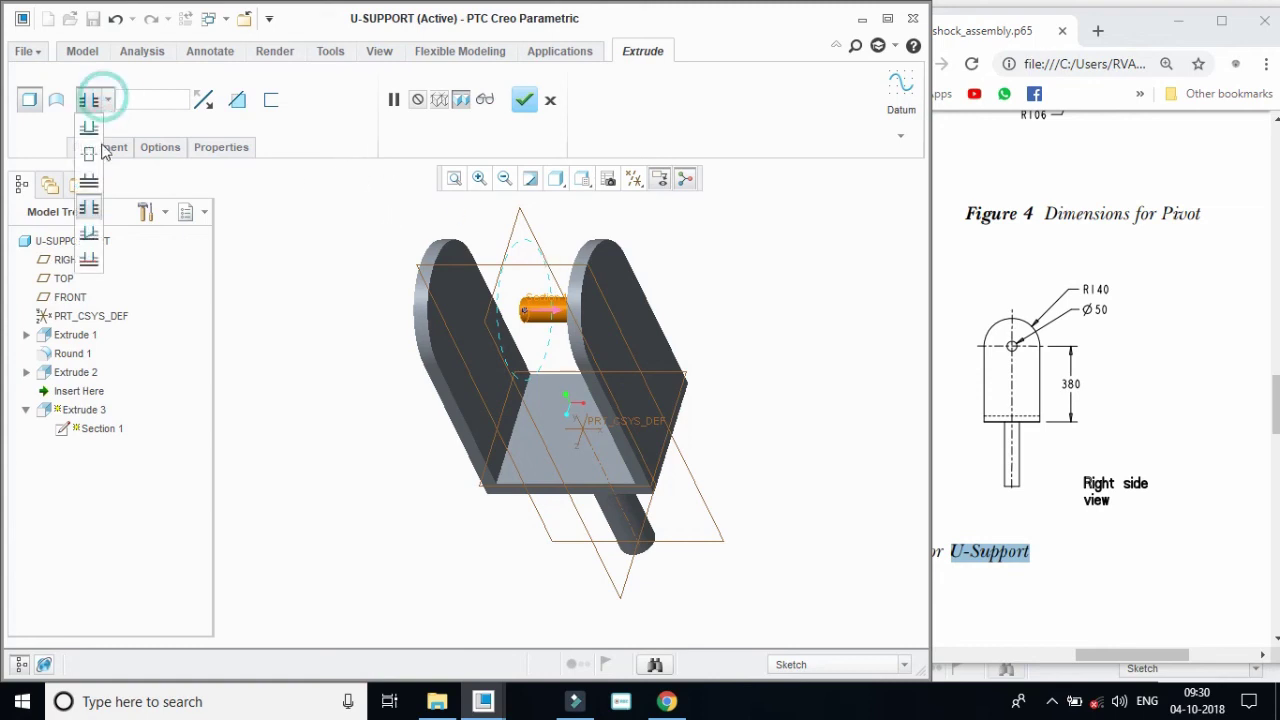
left_click(92, 148)
Set the symmetric depth to 360 and complete the extrusion as a material-removing cut through both arms.
left_click(160, 100)
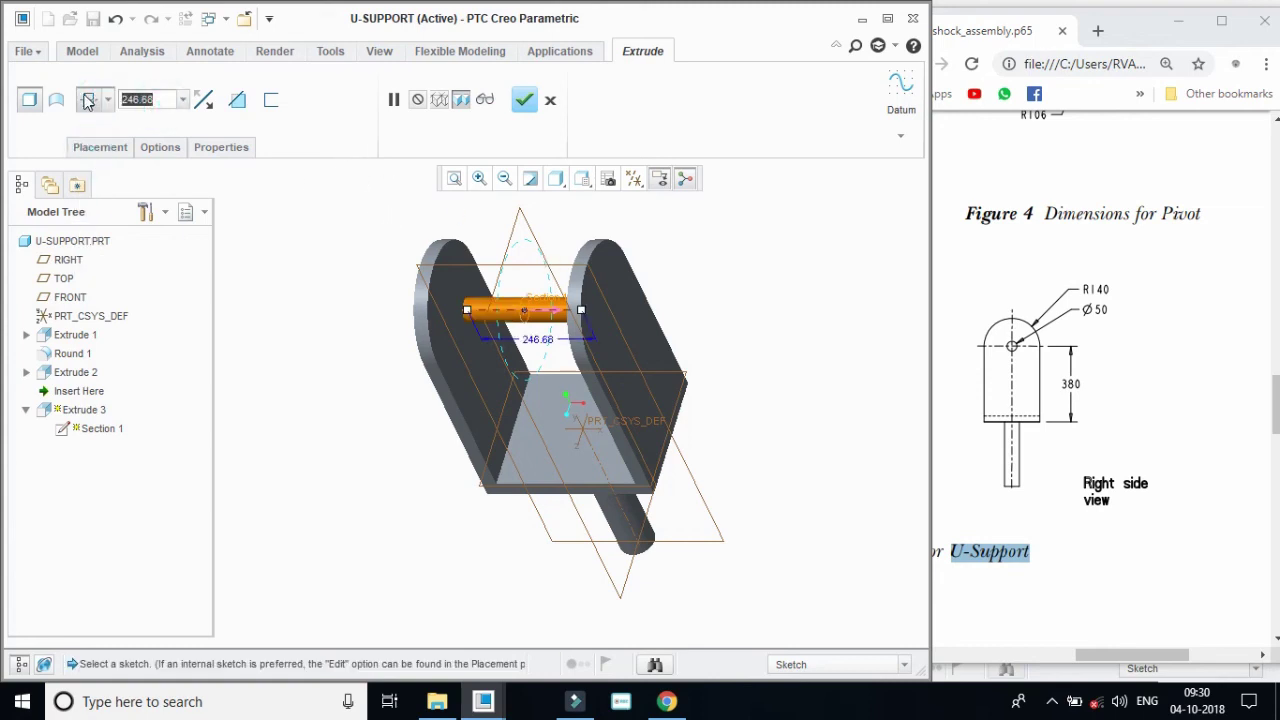
type("30")
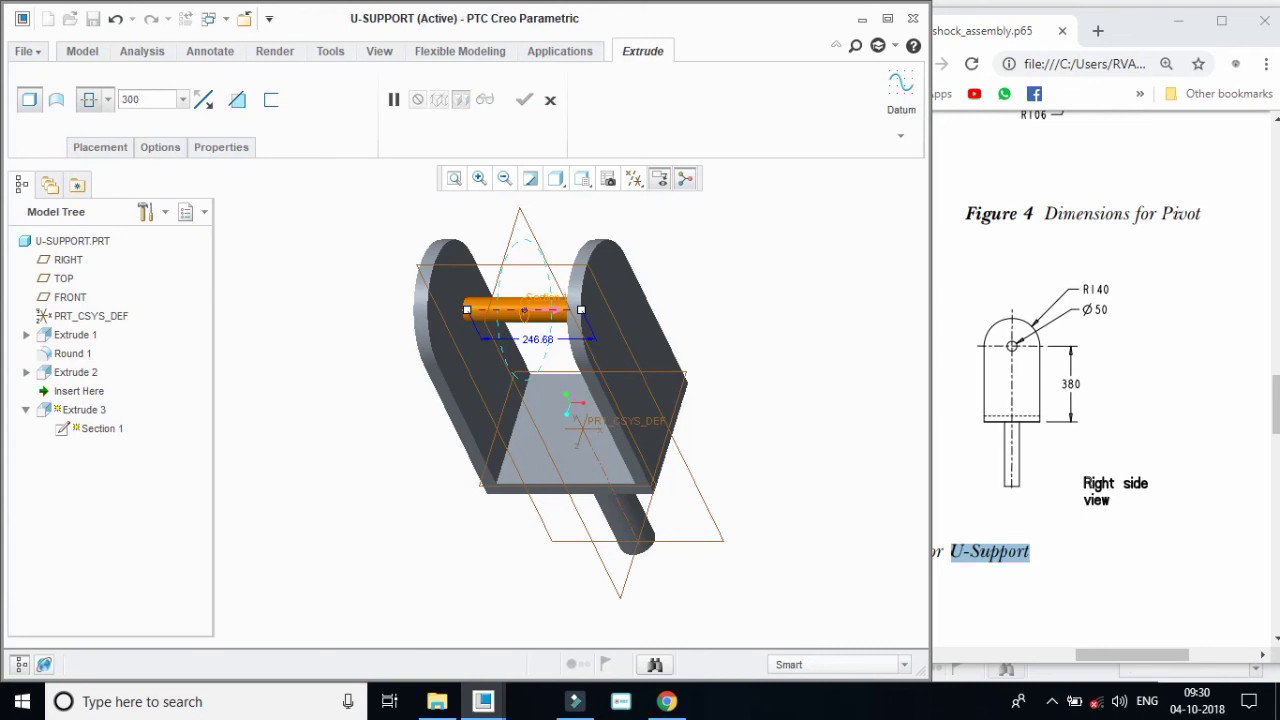
type("0")
left_click_drag(1097, 656, 1024, 656)
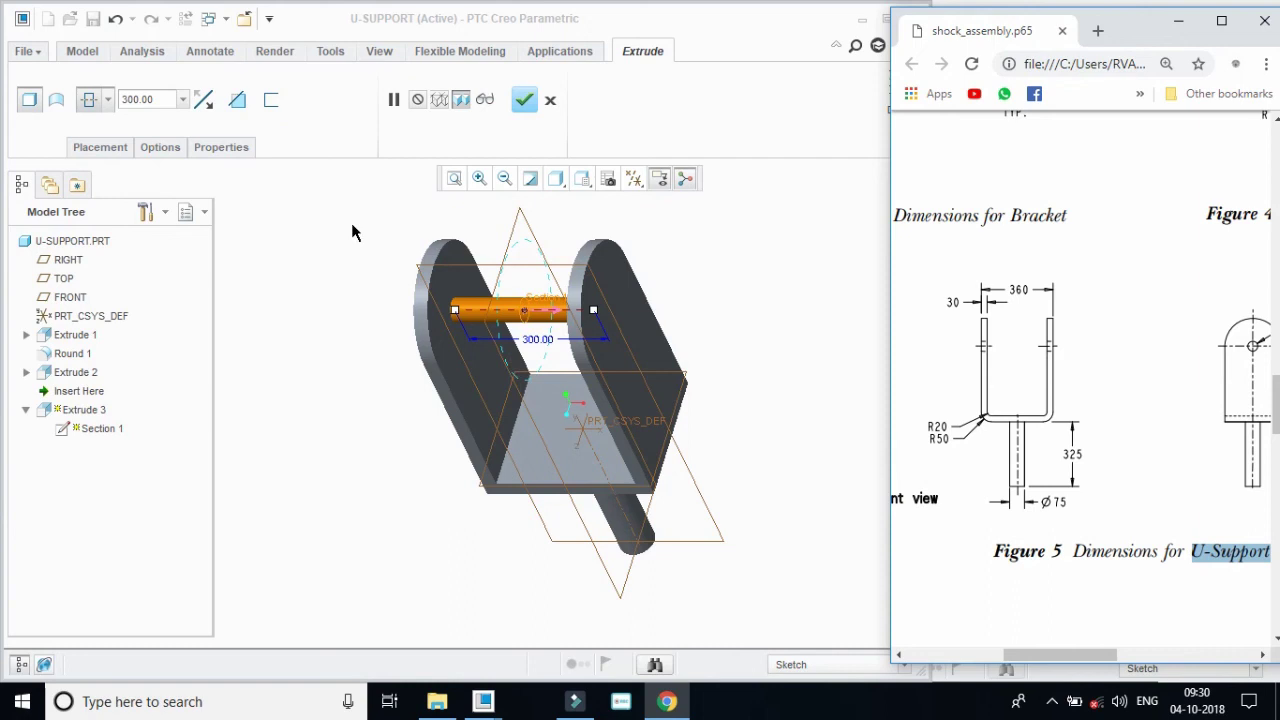
double_click(153, 99)
type("360")
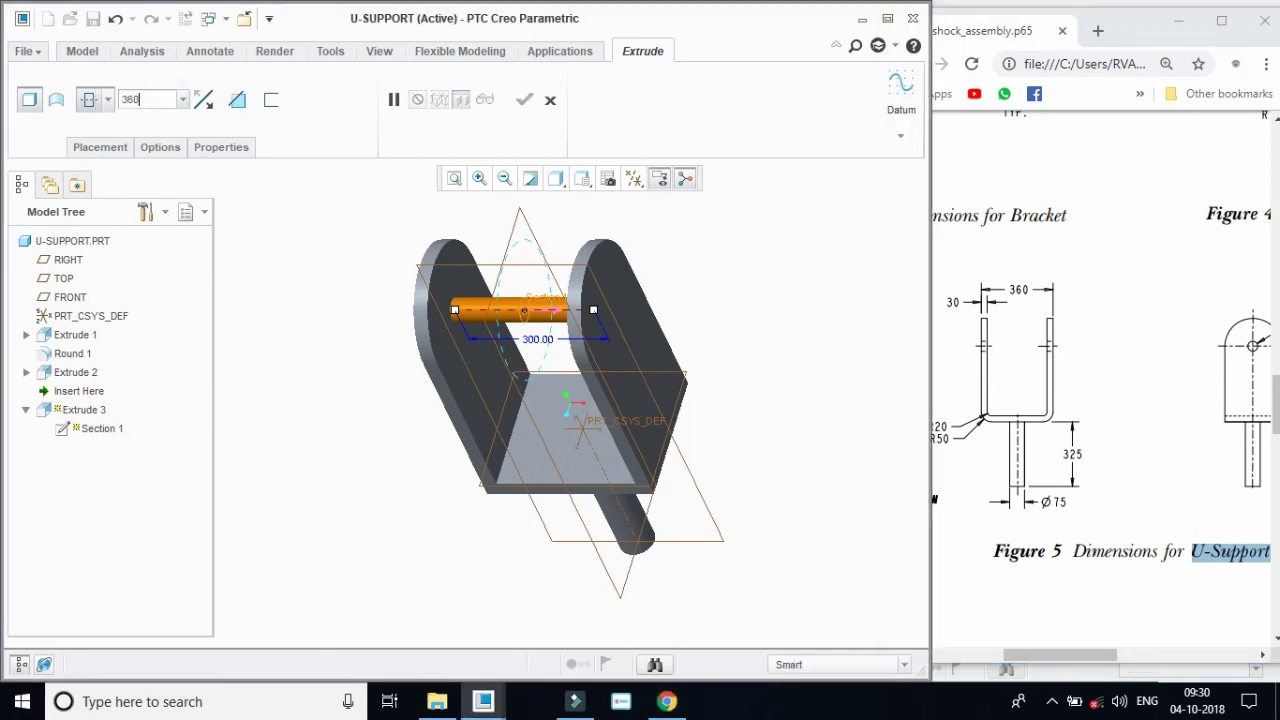
left_click(237, 99)
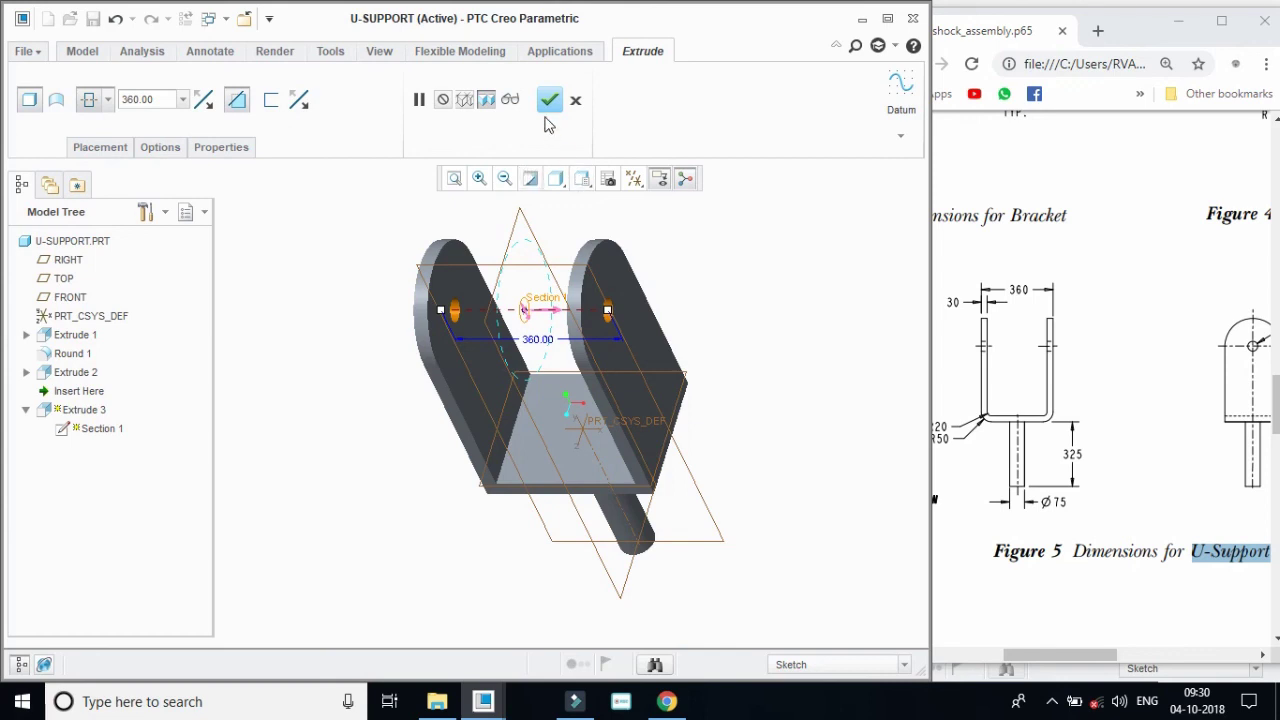
left_click(549, 100)
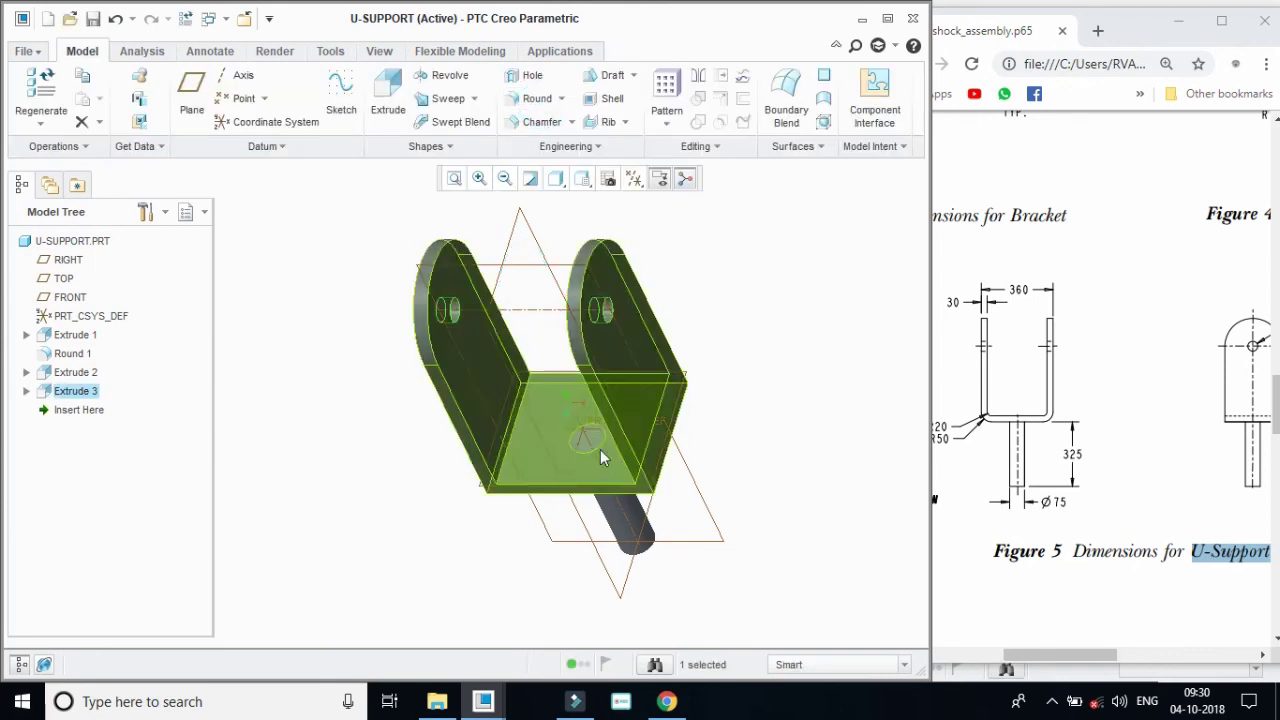
left_click(1059, 654)
left_click_drag(1059, 654, 1037, 654)
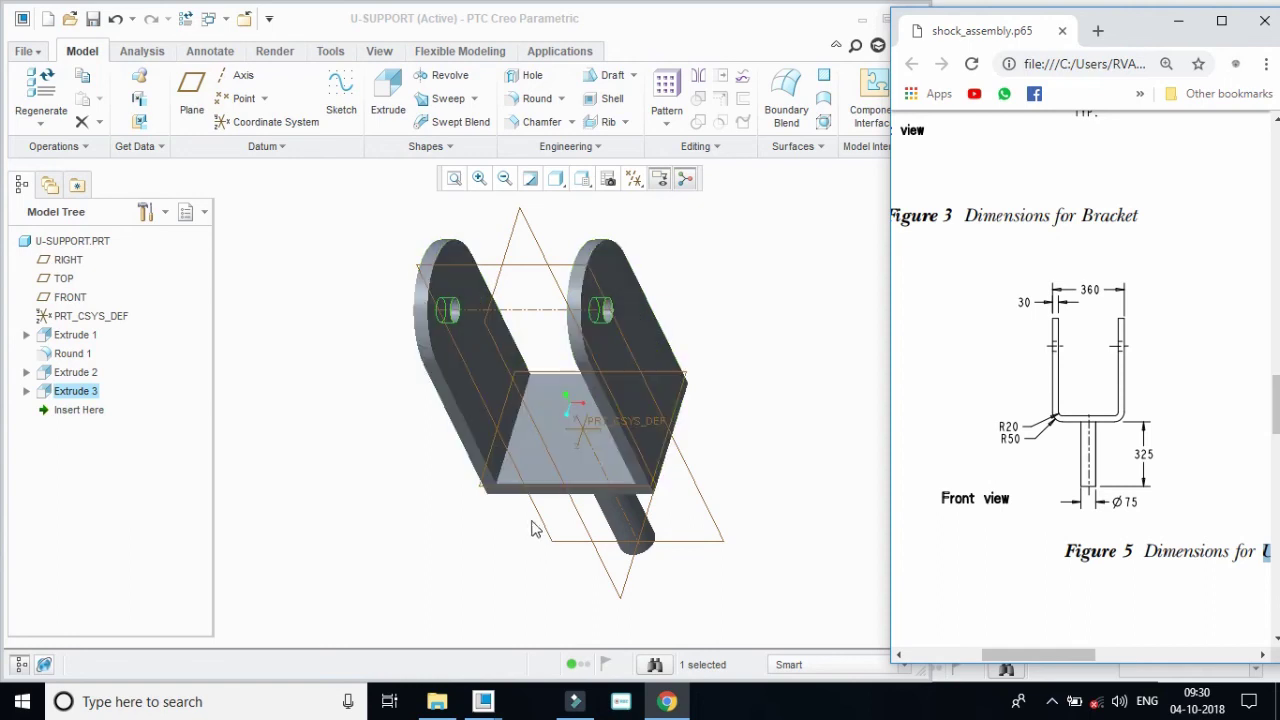
left_click(341, 95)
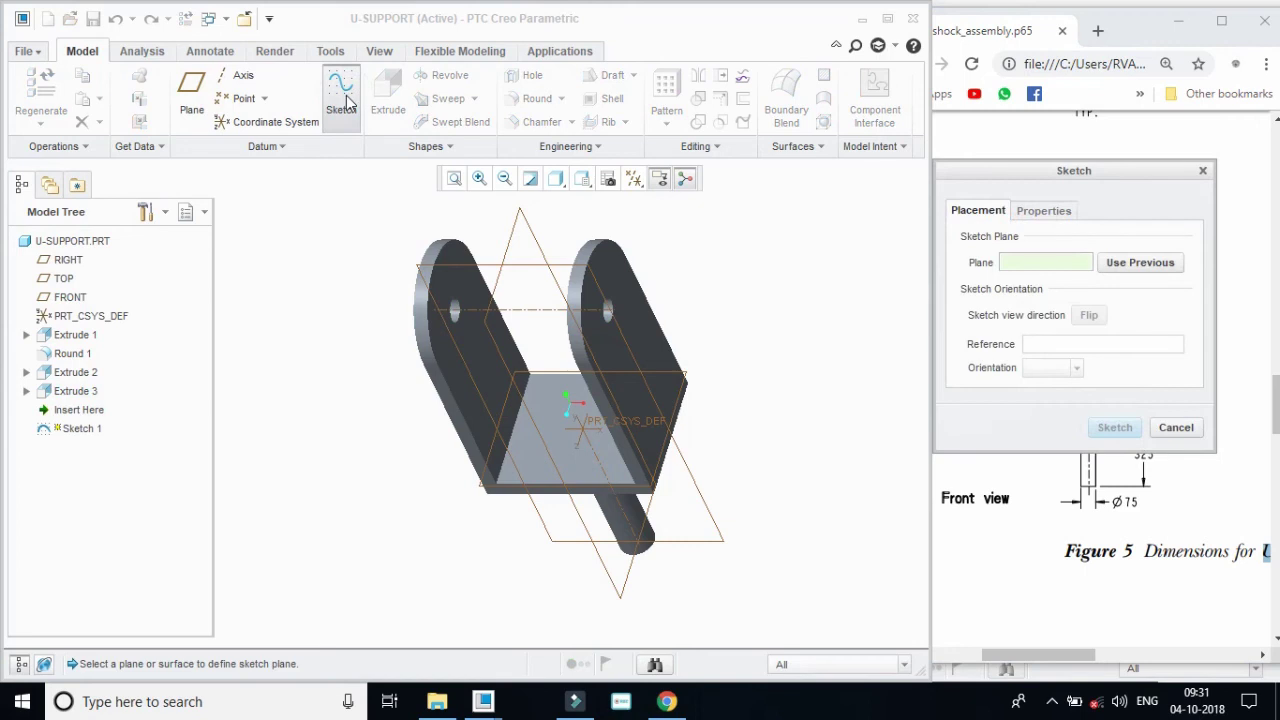
left_click(66, 261)
left_click(1116, 430)
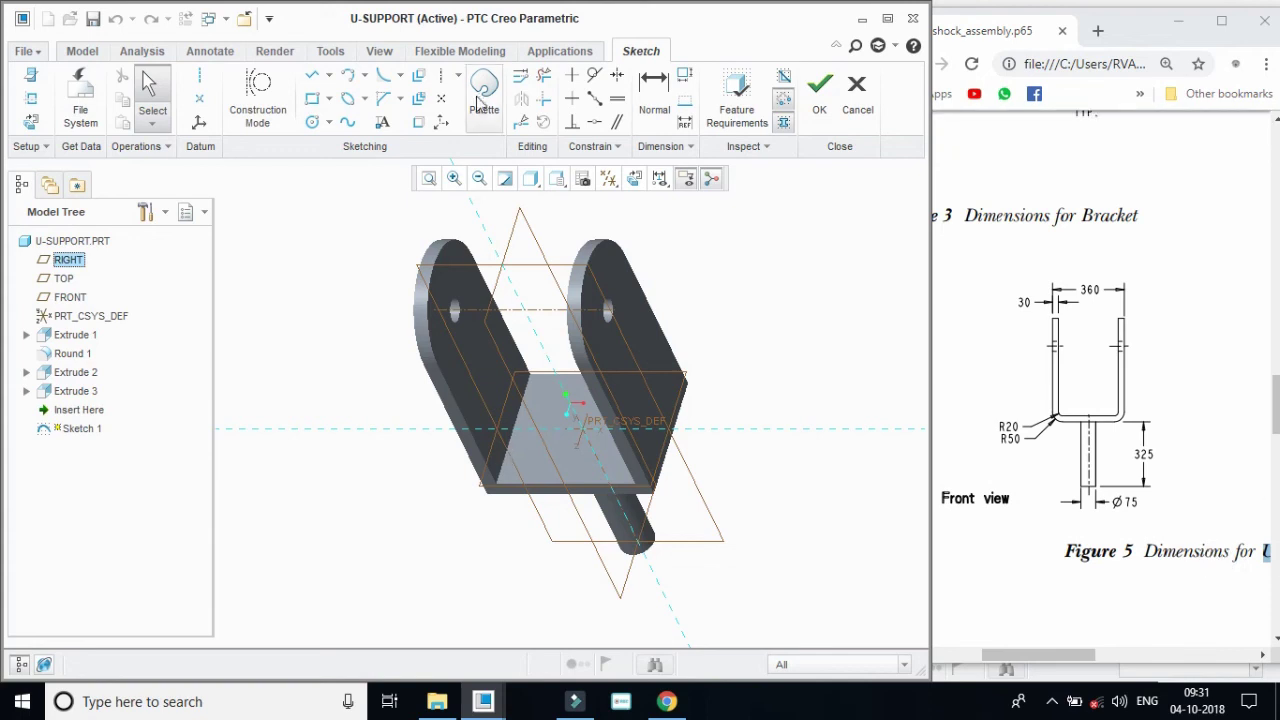
left_click(382, 80)
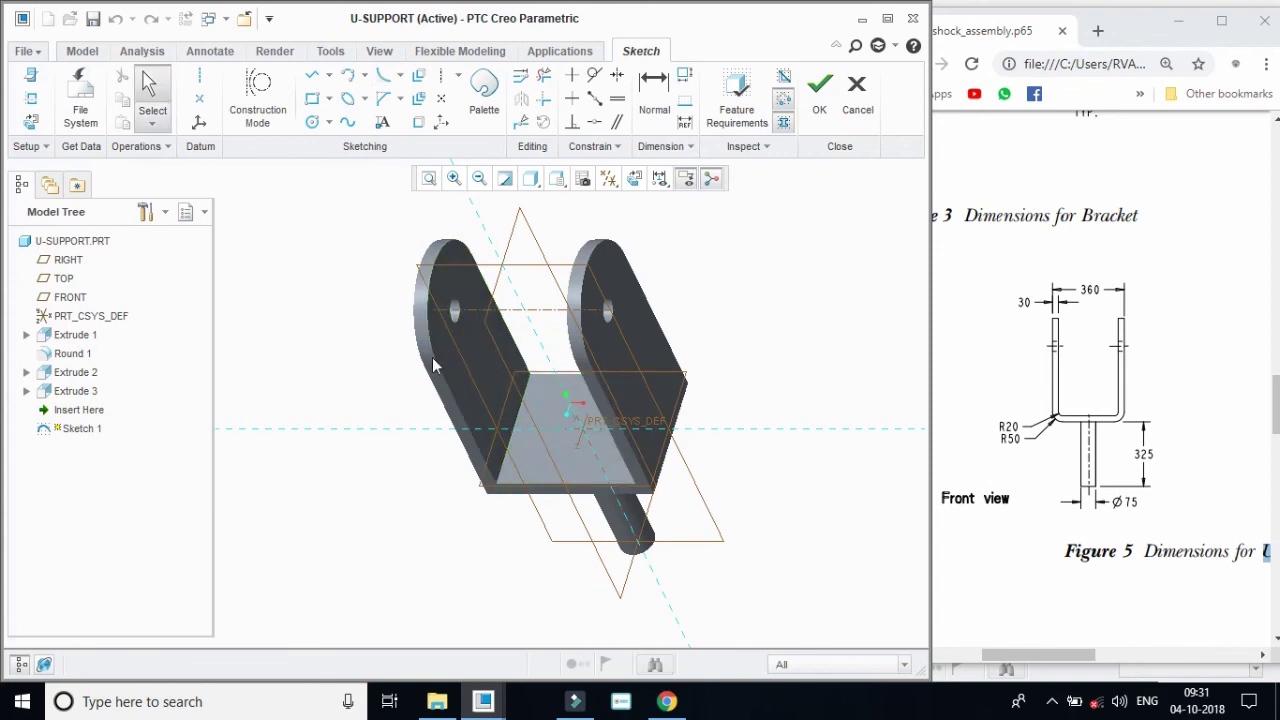
left_click(857, 95)
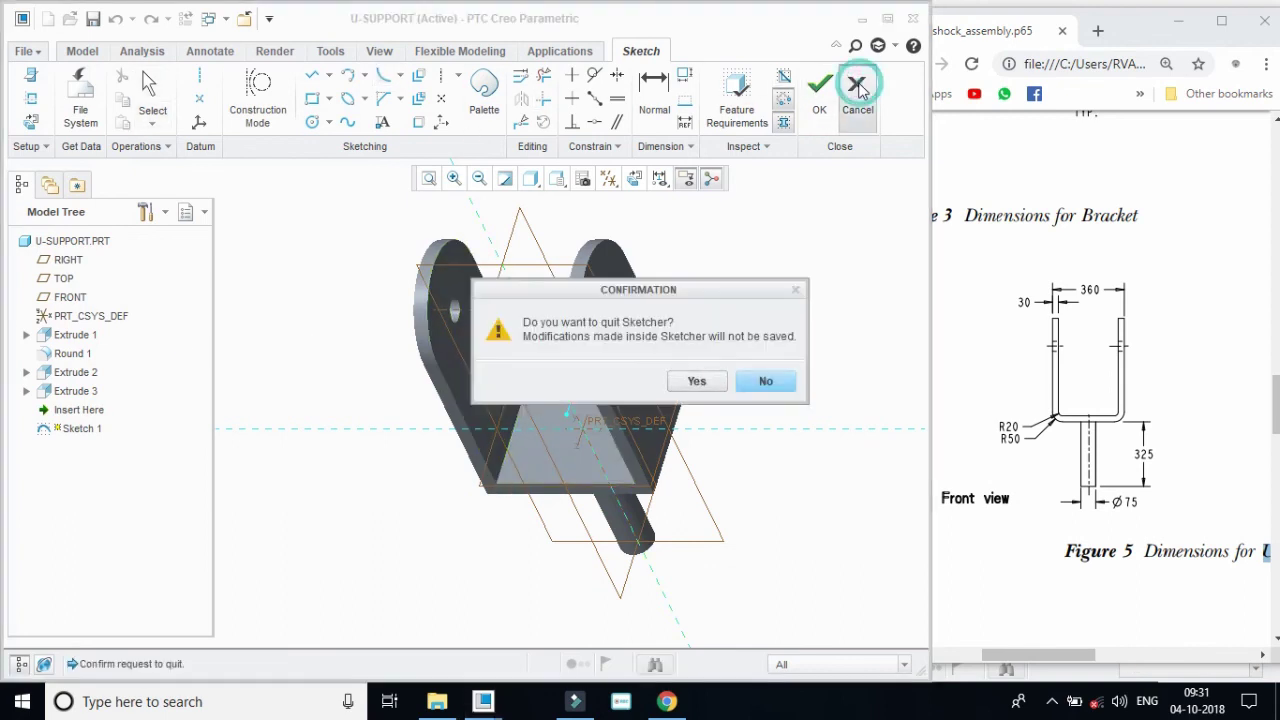
left_click(699, 386)
left_click(388, 122)
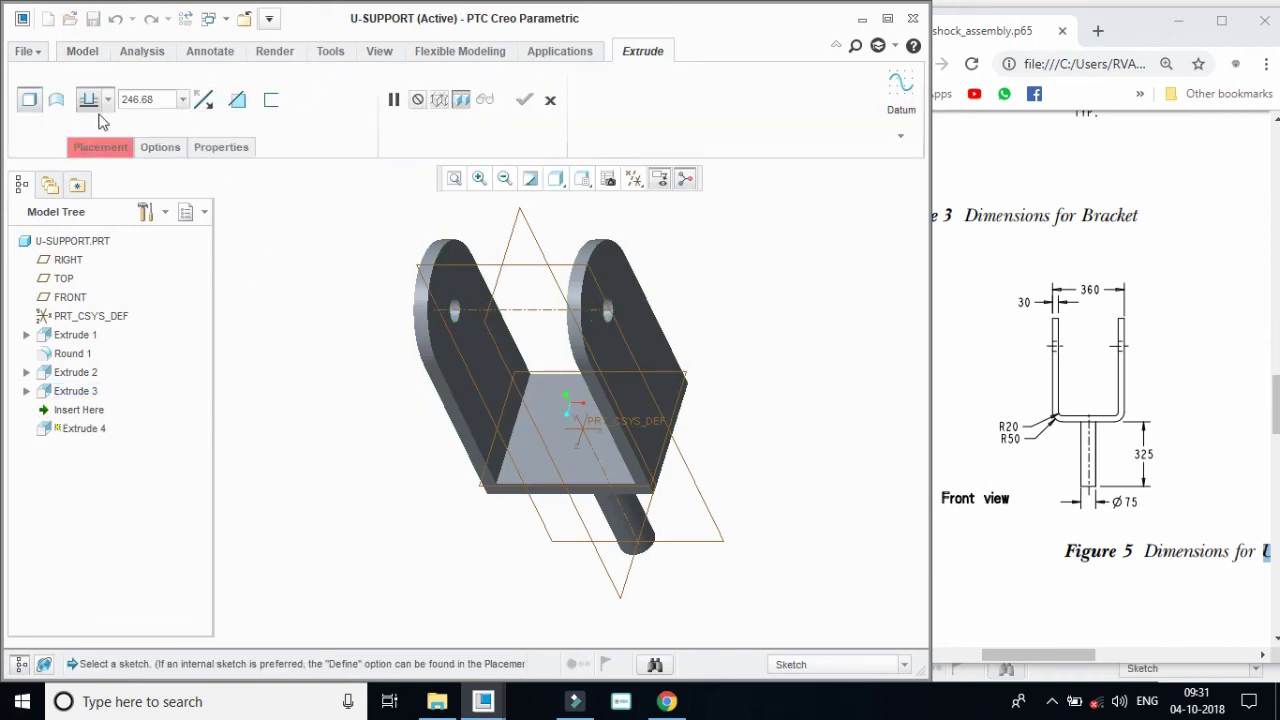
left_click(104, 147)
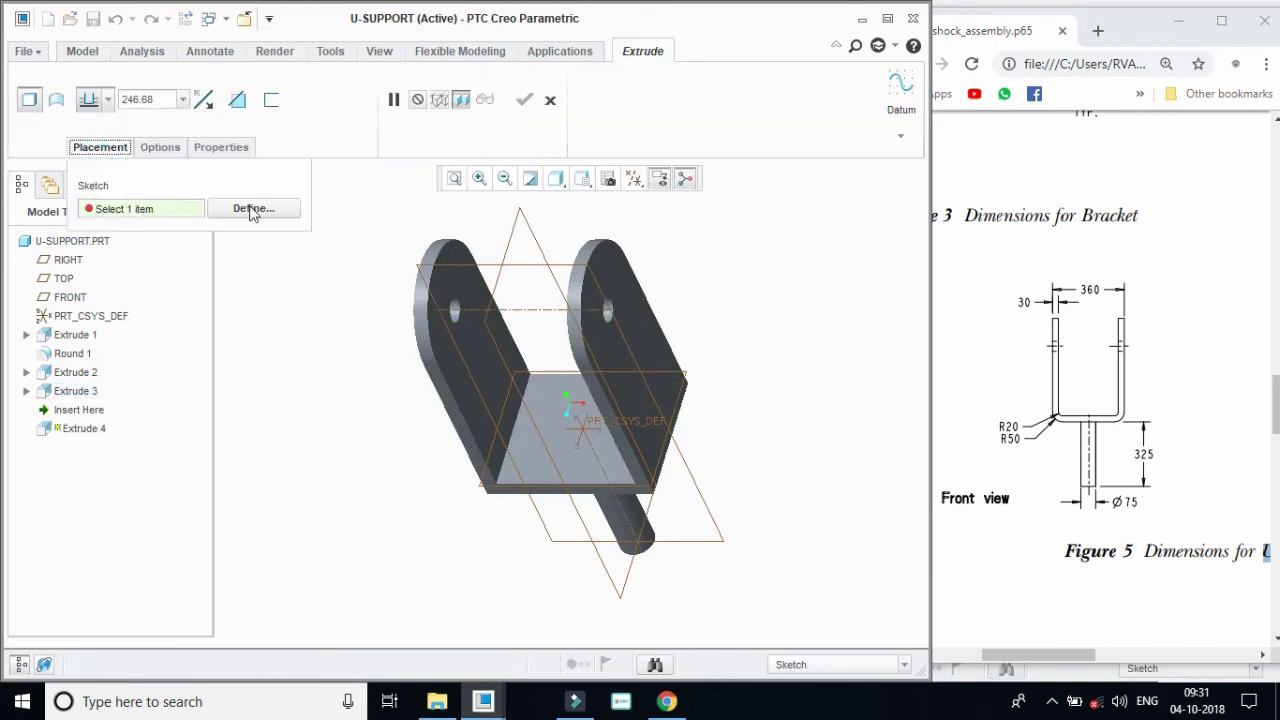
left_click(549, 100)
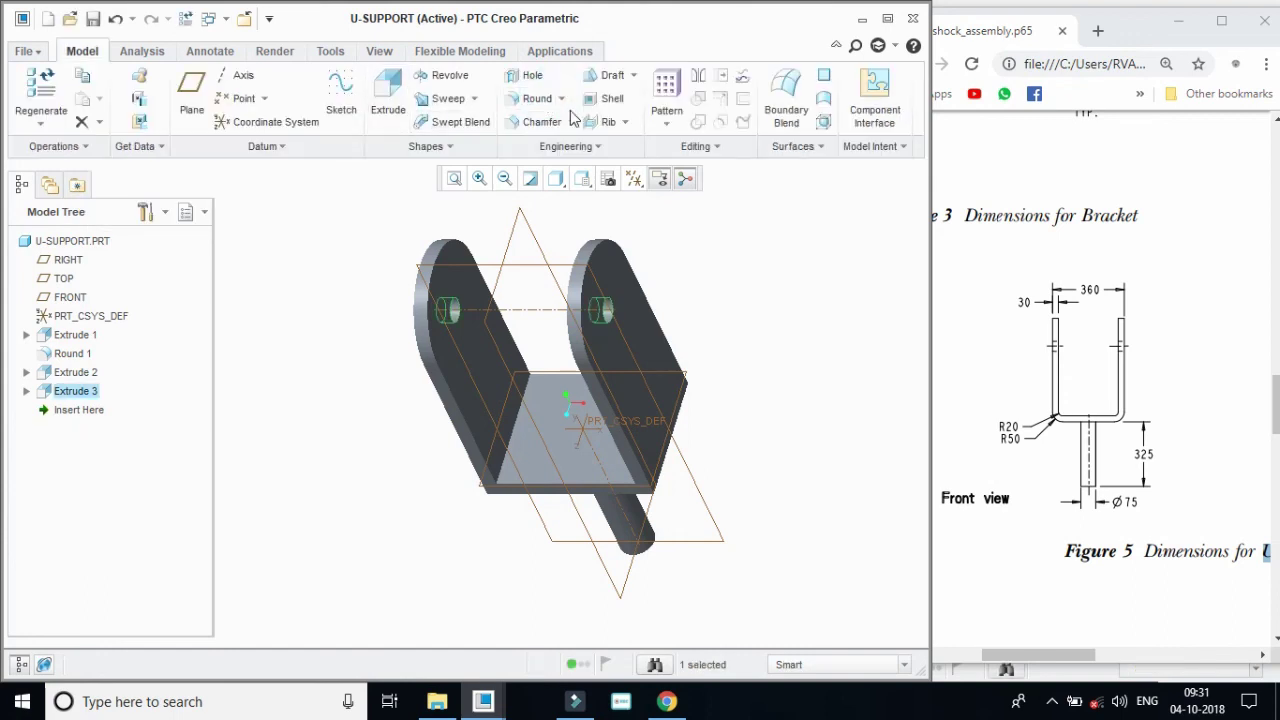
Start a Round feature and apply a 20 radius to the two inner edges where the arms meet the base.
left_click(533, 98)
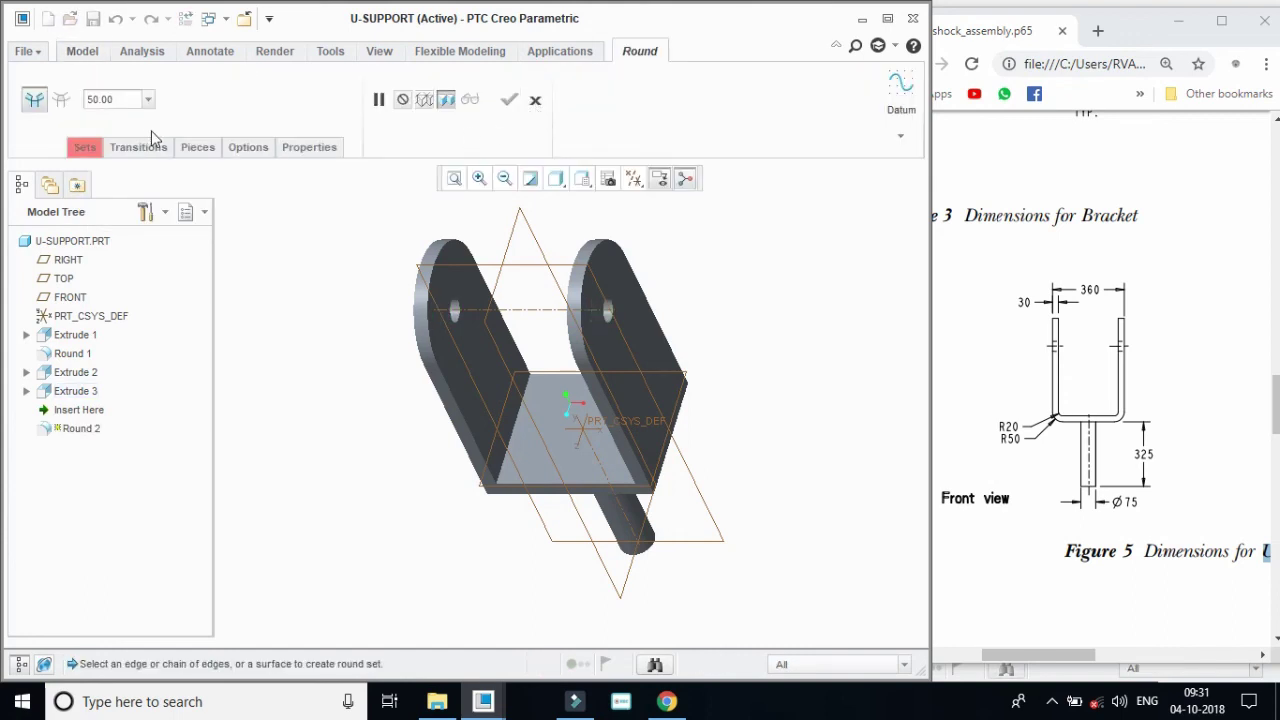
left_click(84, 147)
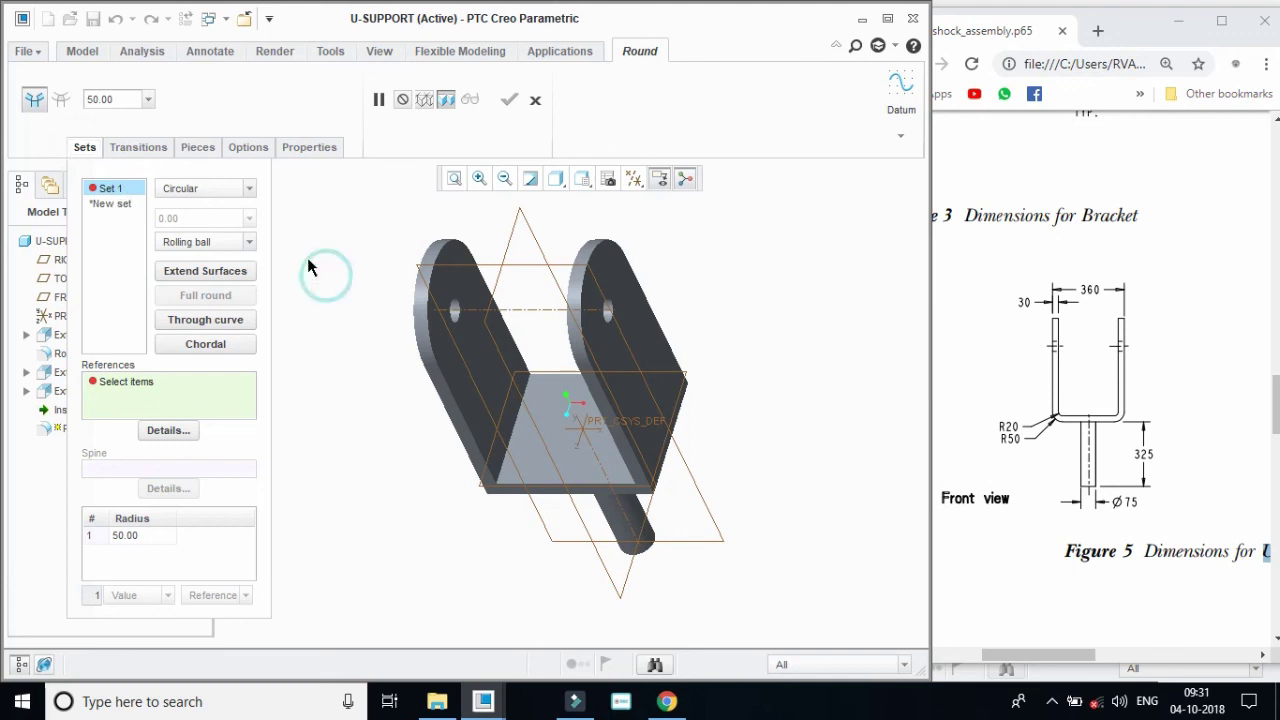
double_click(130, 104)
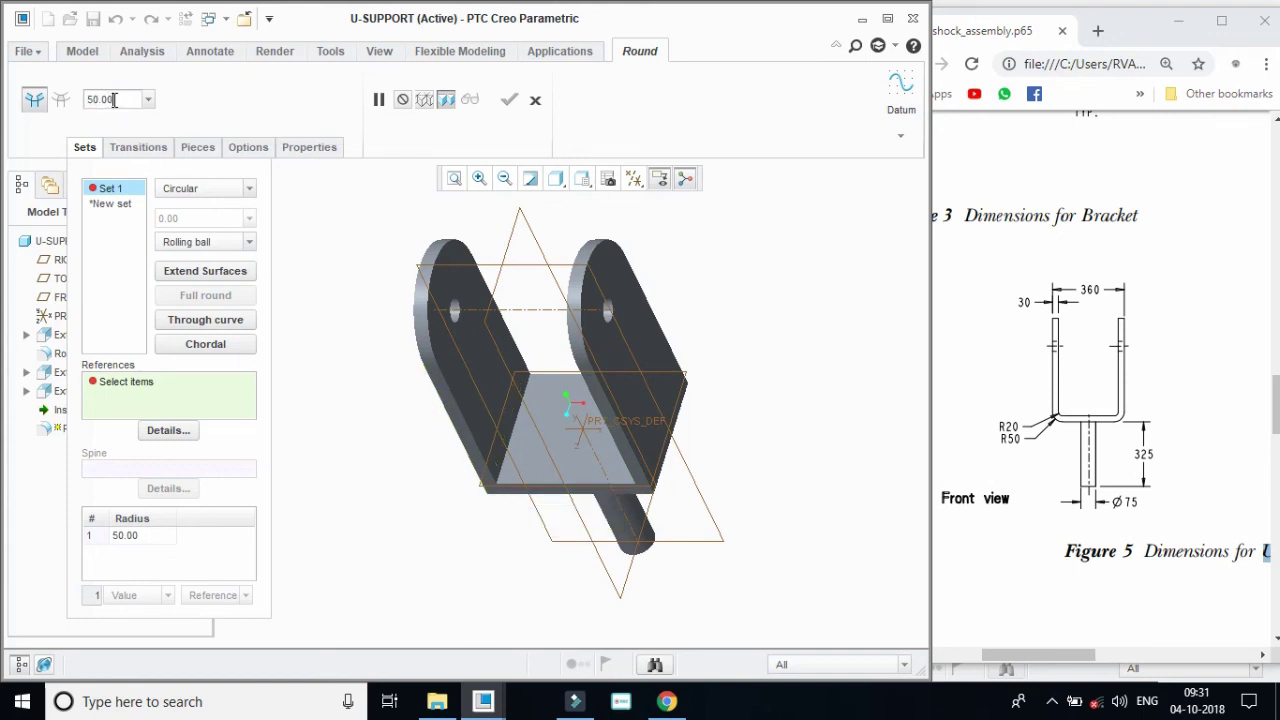
type("20")
key("Return")
left_click(500, 472)
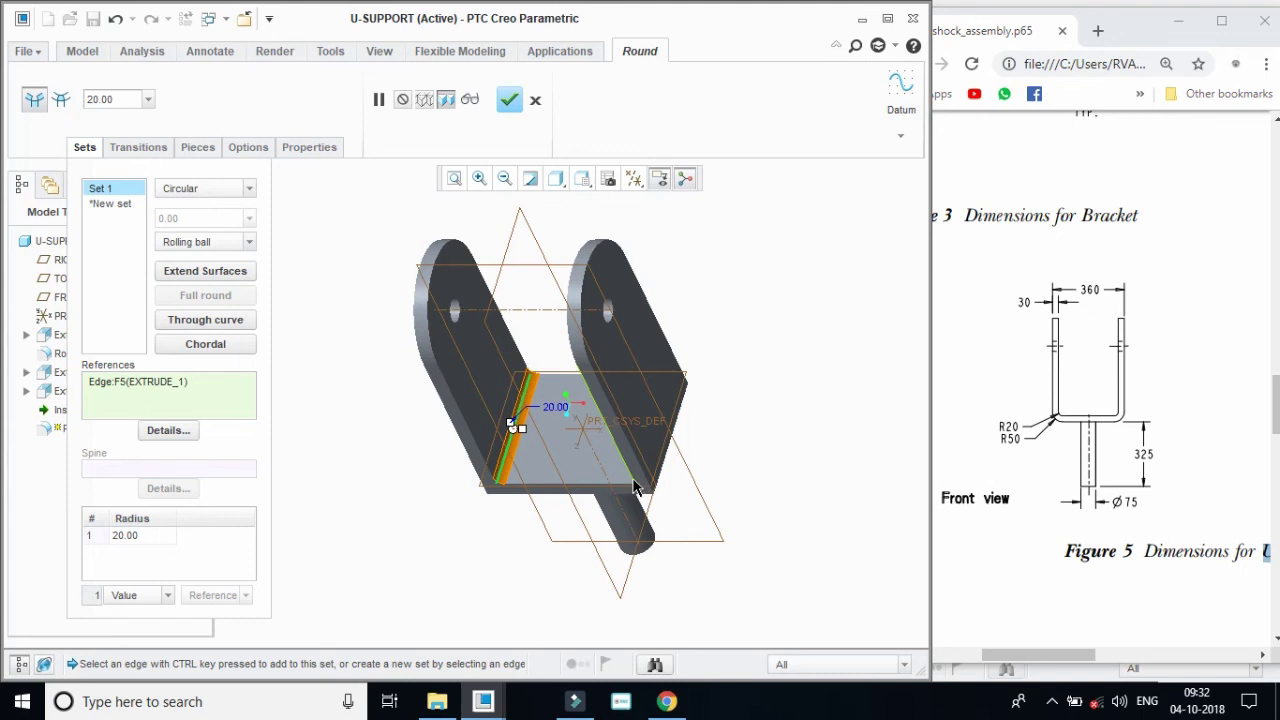
left_click(634, 484, "ctrl")
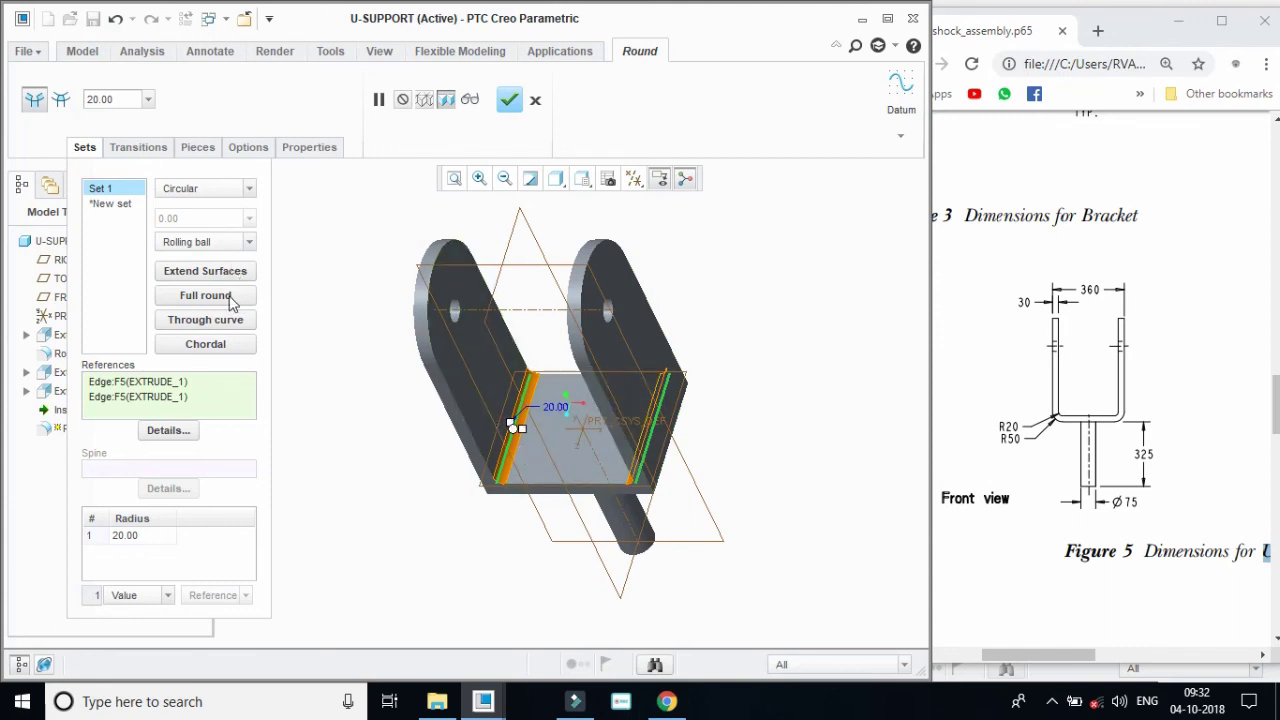
Add a second round set with a 50 radius on the two outer edges between the arms and the base.
left_click(104, 204)
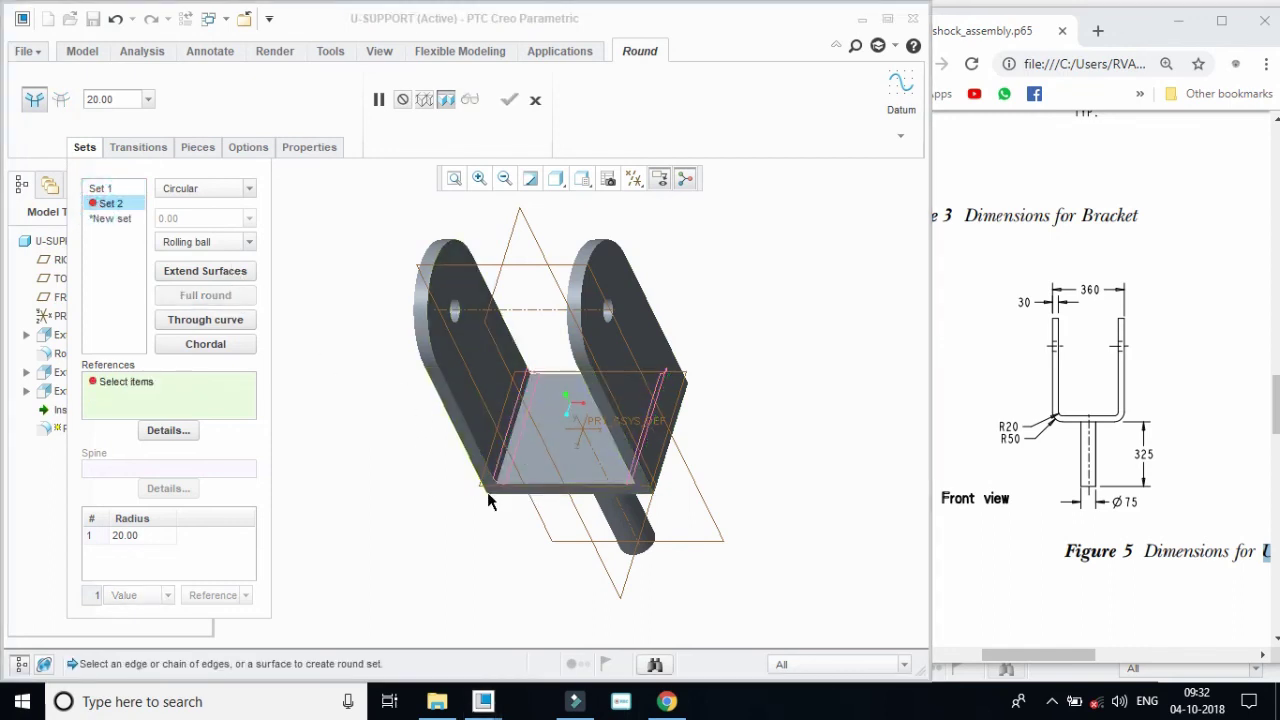
double_click(131, 102)
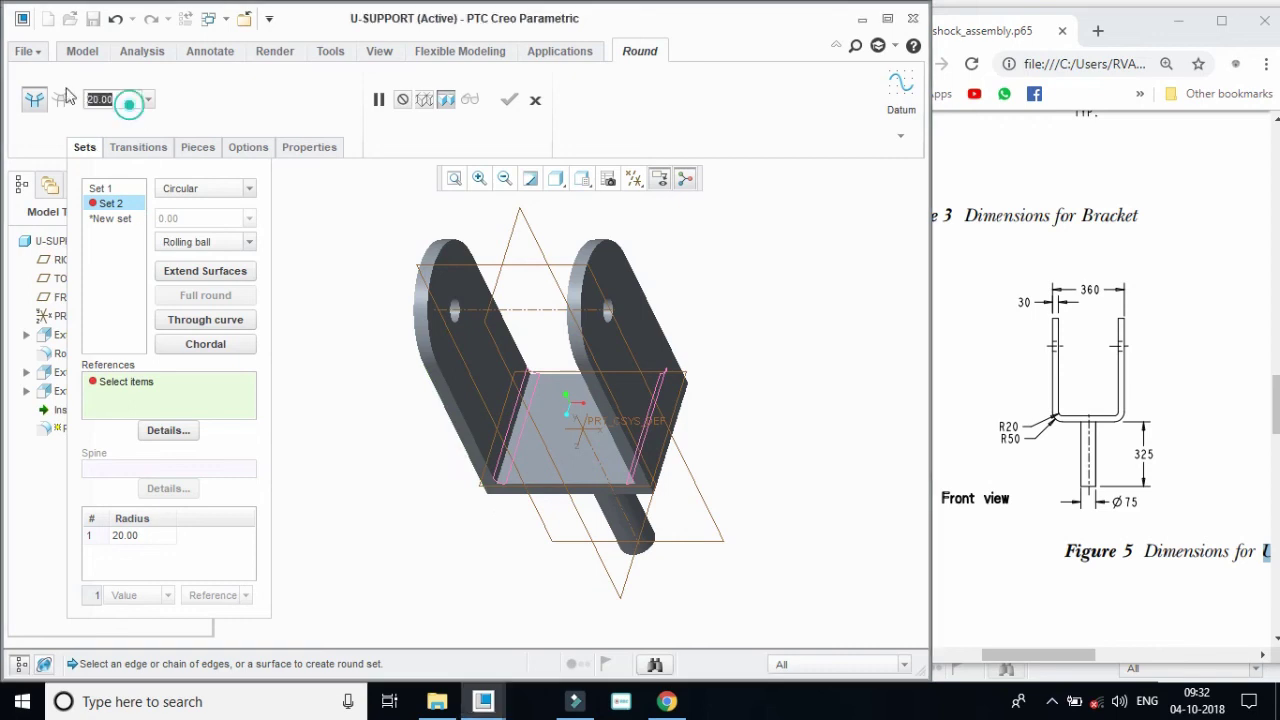
type("50")
key("Return")
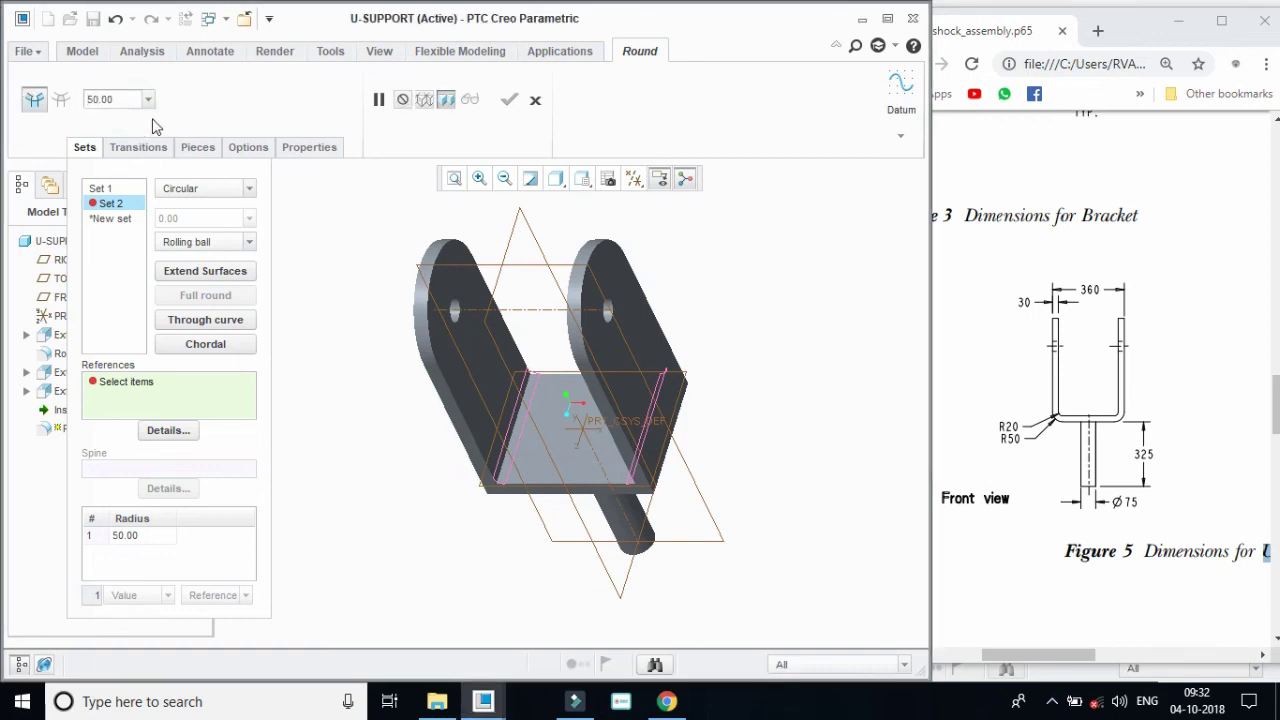
left_click(490, 485)
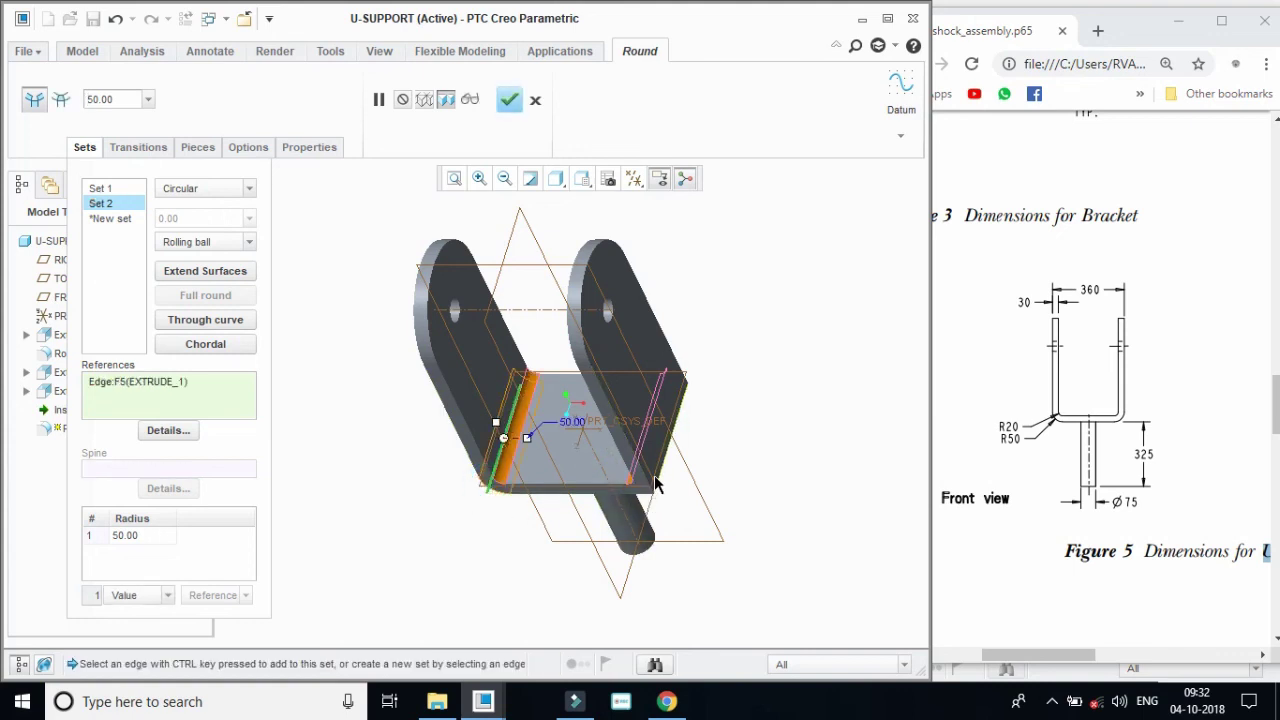
left_click(657, 475, "ctrl")
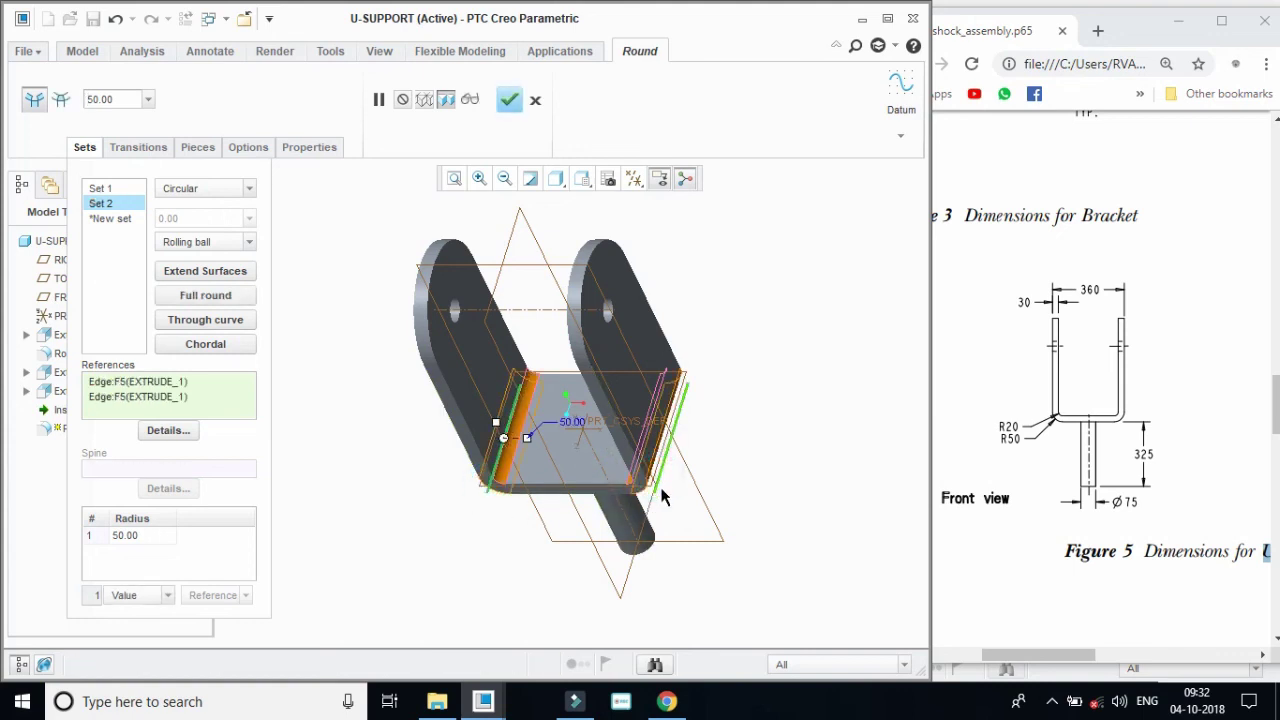
Complete the round feature and save the U-SUPPORT part in the stok assamble folder.
left_click(582, 178)
left_click(610, 268)
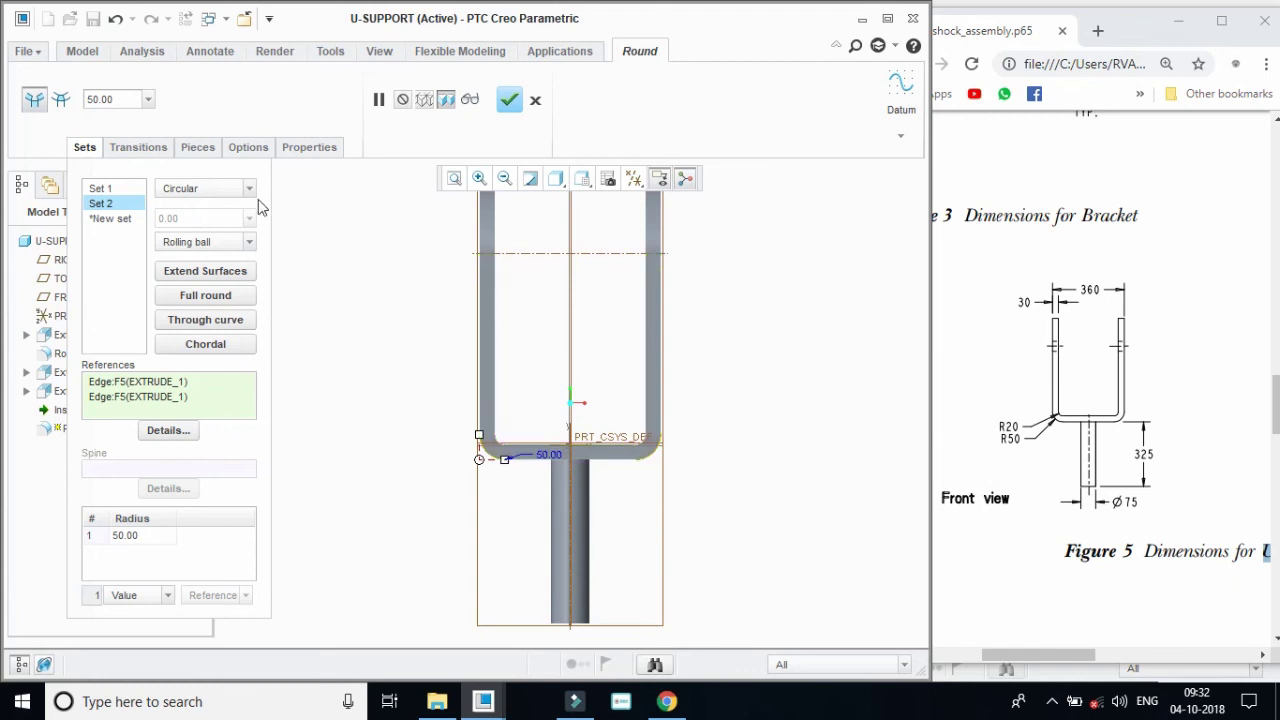
left_click(511, 100)
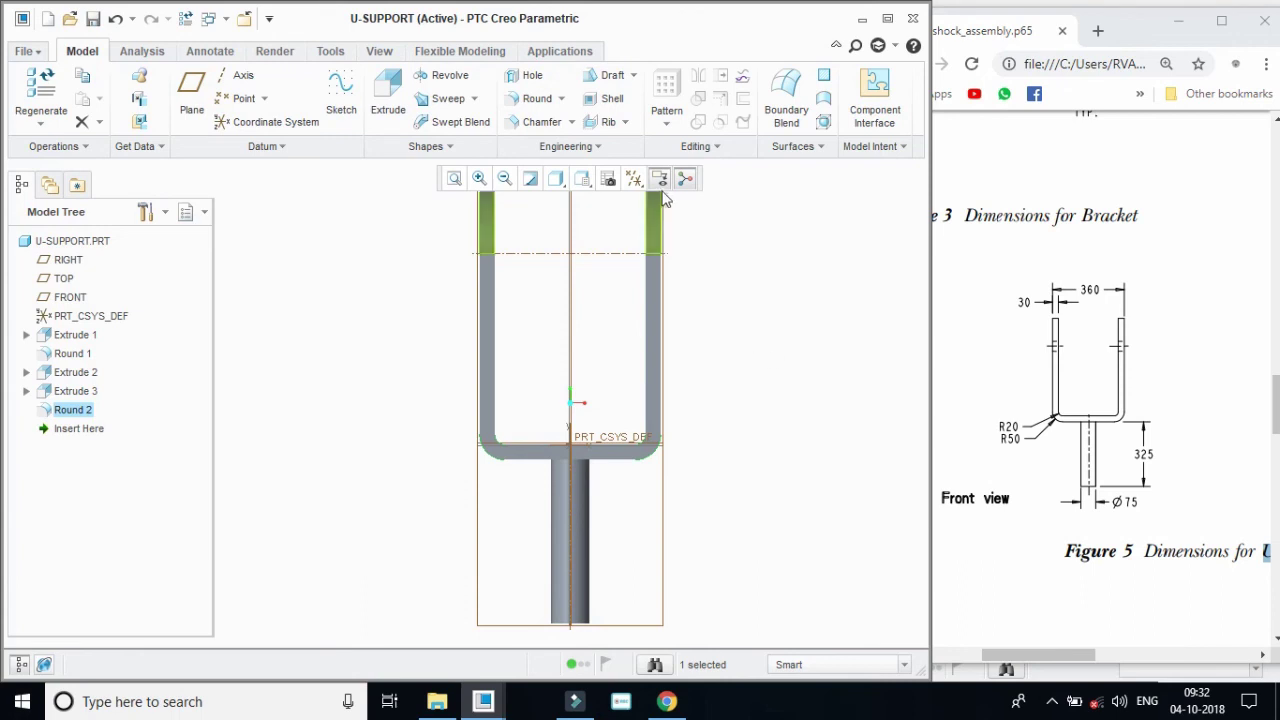
left_click(92, 19)
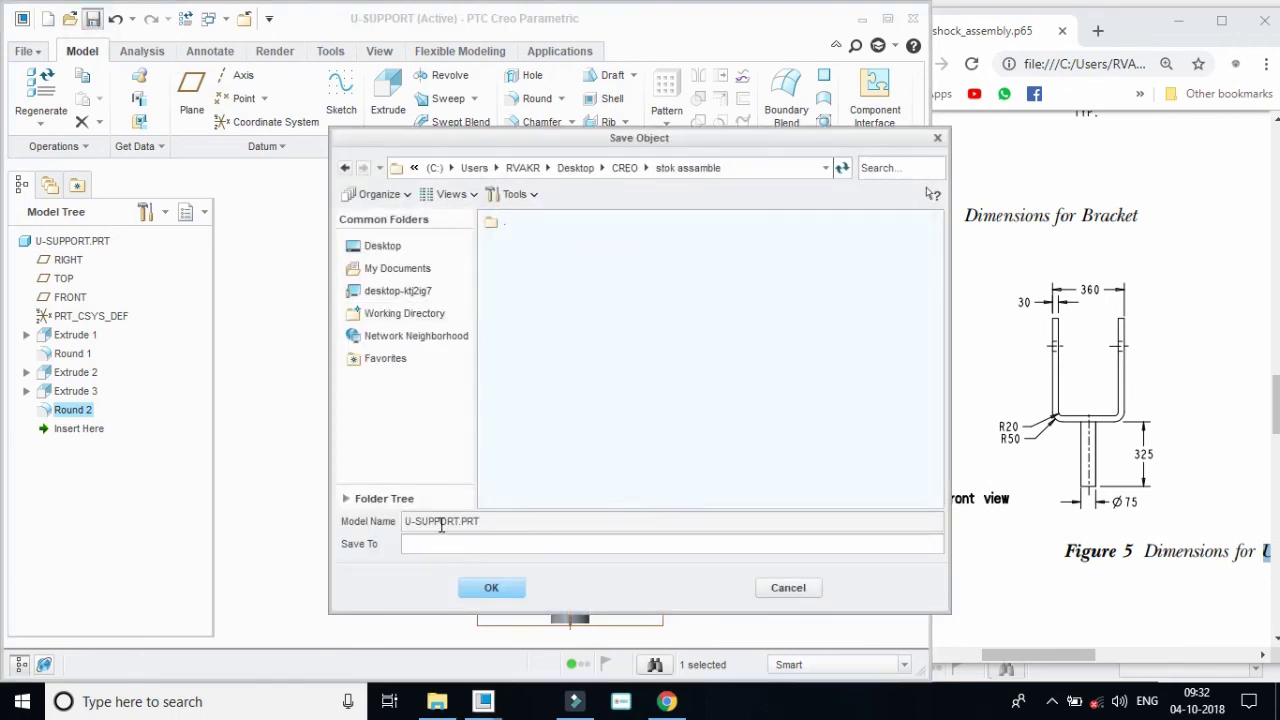
left_click(505, 588)
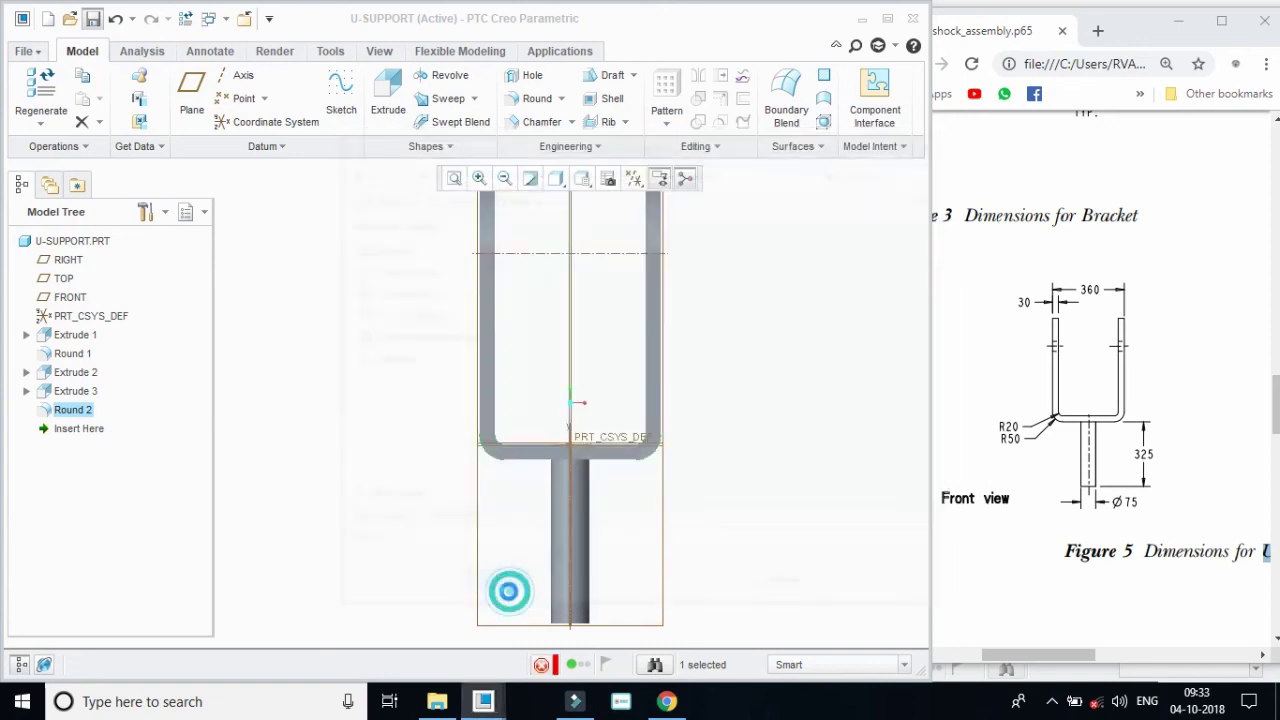